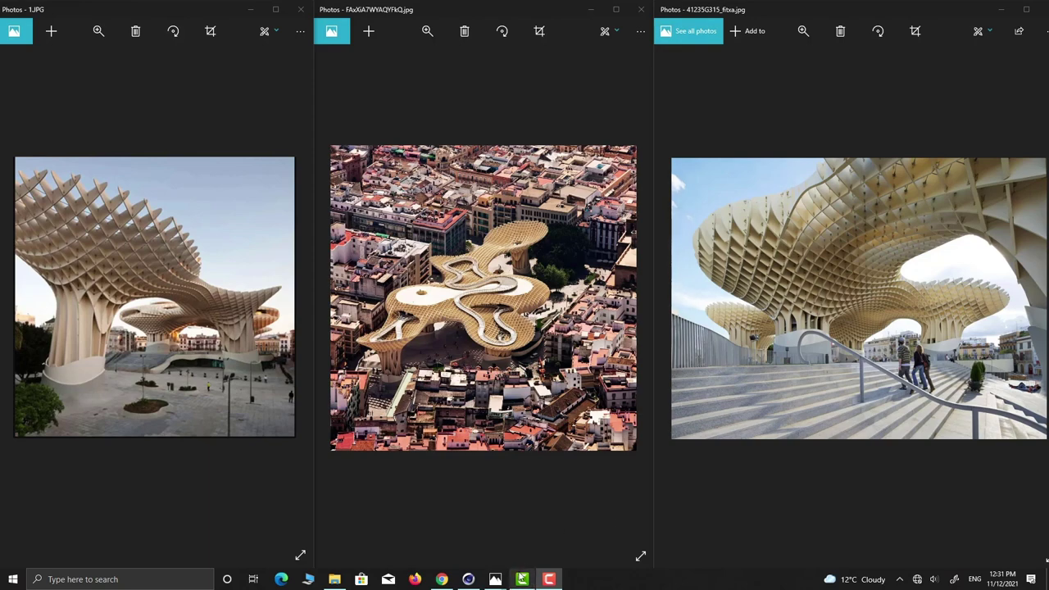
# Switch to Cinema 4D and examine the two blueprint reference planes in the Top and Front views.
pyautogui.click(466, 581)
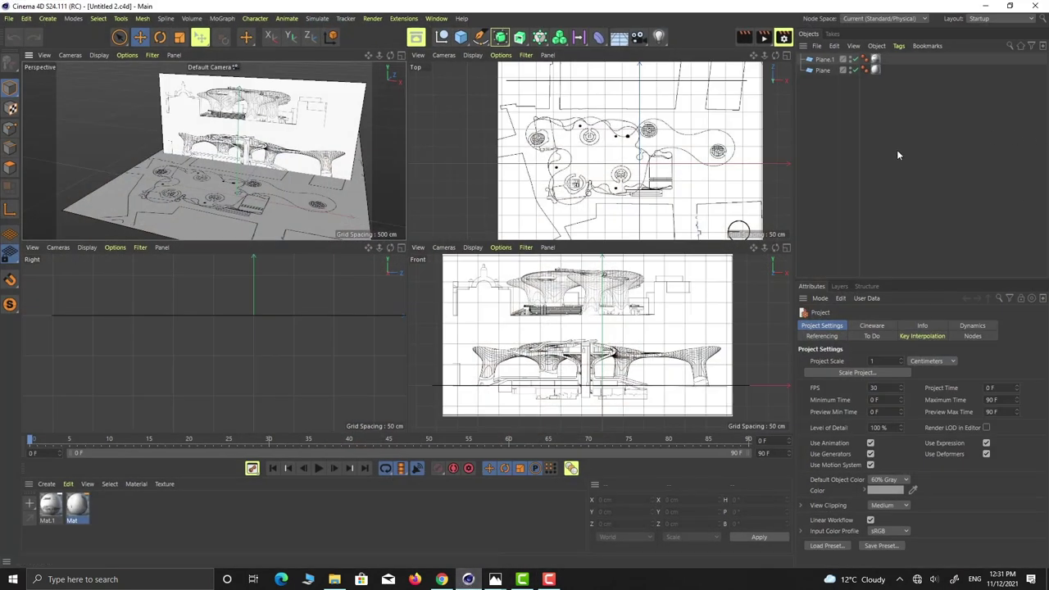
pyautogui.click(823, 70)
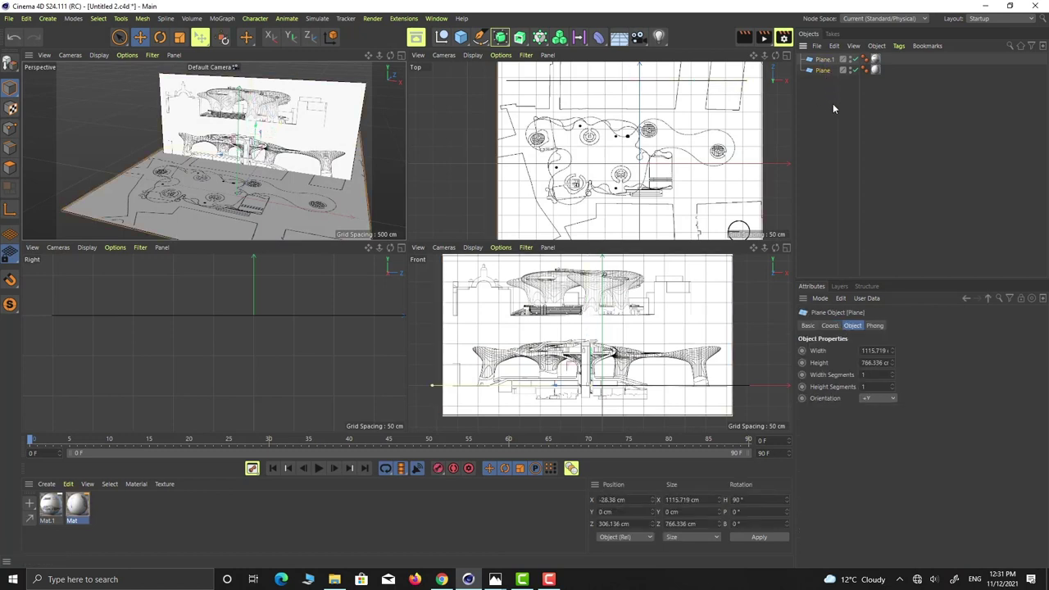
pyautogui.click(823, 59)
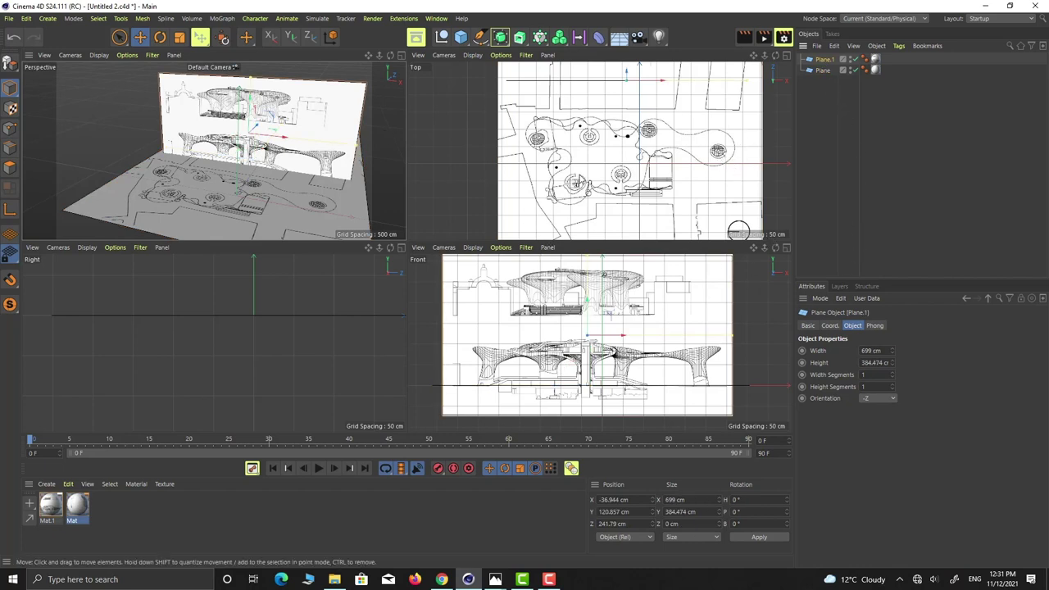
pyautogui.scroll(-1, 551, 163)
pyautogui.scroll(-2, 587, 326)
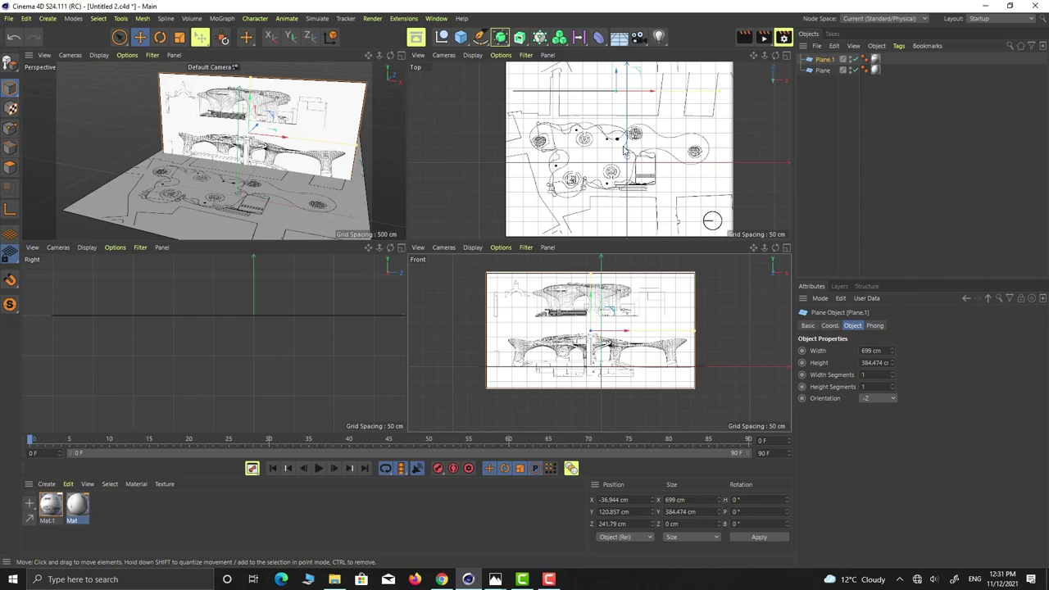
pyautogui.scroll(-4, 625, 149)
pyautogui.keyDown('alt'); pyautogui.moveTo(631, 107); pyautogui.dragTo(629, 134, button='middle'); pyautogui.keyUp('alt')
pyautogui.scroll(-4, 619, 183)
pyautogui.scroll(5, 637, 137)
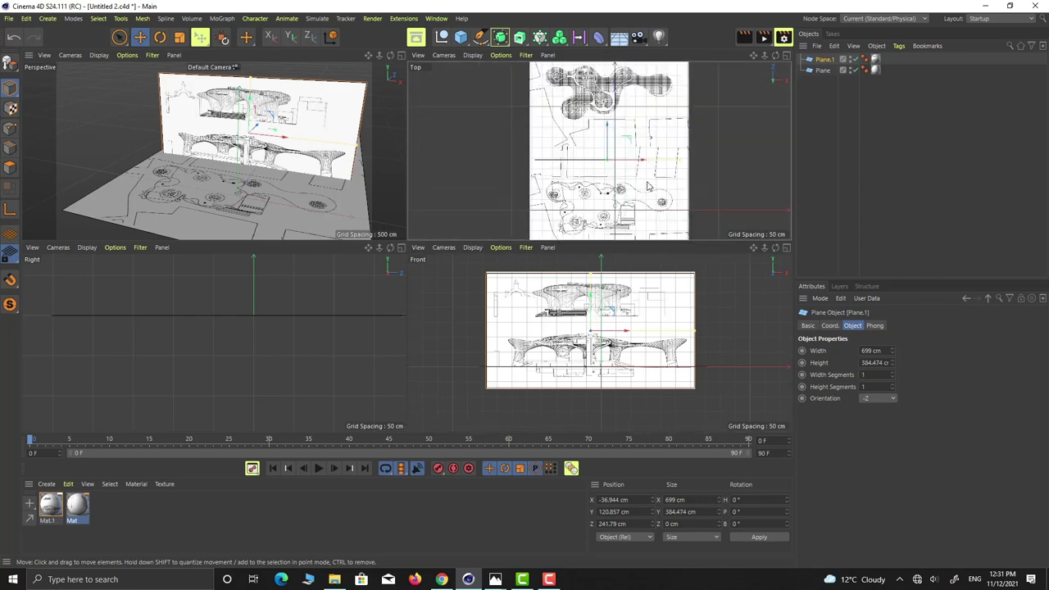
pyautogui.scroll(3, 599, 316)
pyautogui.scroll(2, 639, 305)
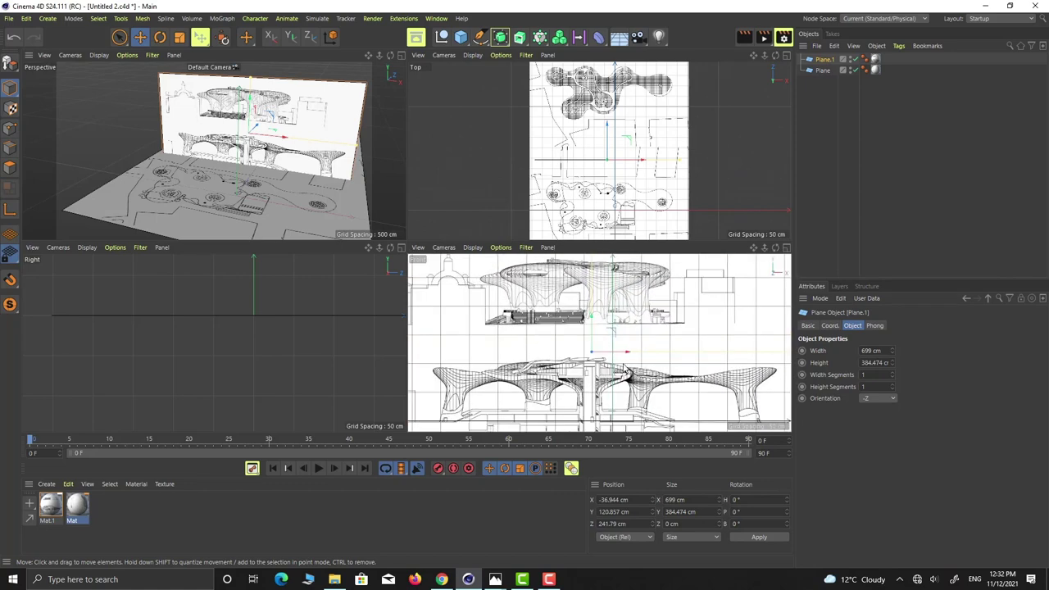
# Inspect the blueprint planes in an enlarged Perspective view and show the texture settings of material Mat.1.
pyautogui.click(402, 56)
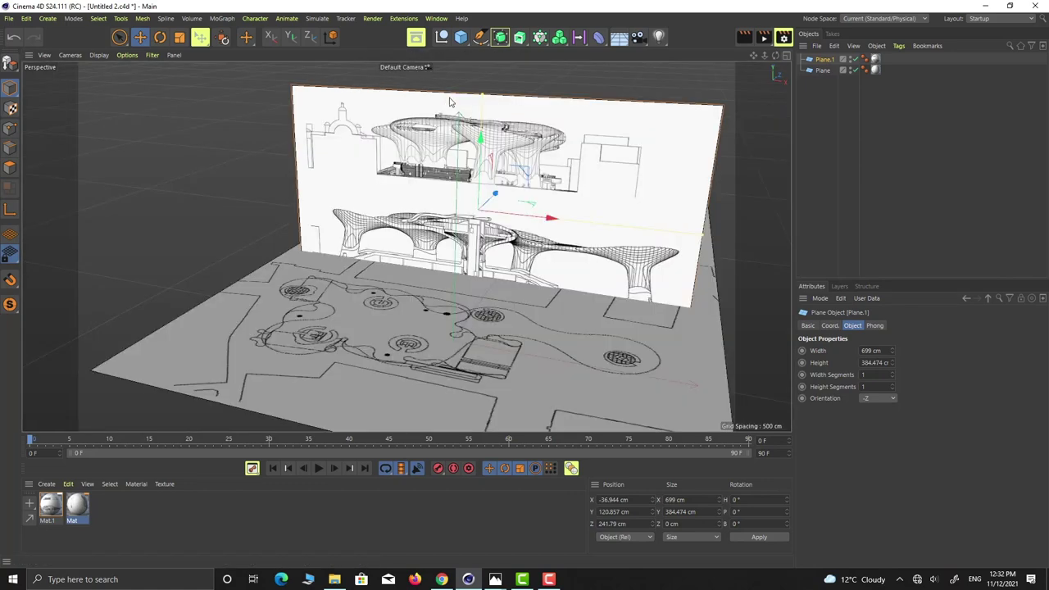
pyautogui.keyDown('alt'); pyautogui.moveTo(610, 195); pyautogui.dragTo(532, 264); pyautogui.keyUp('alt')
pyautogui.scroll(2, 532, 264)
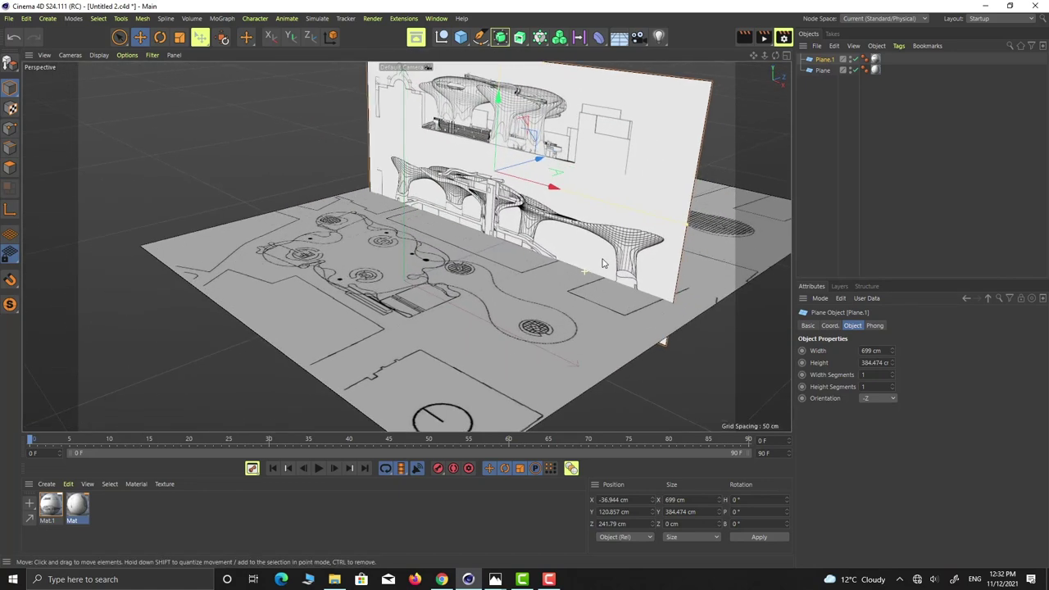
pyautogui.click(49, 509)
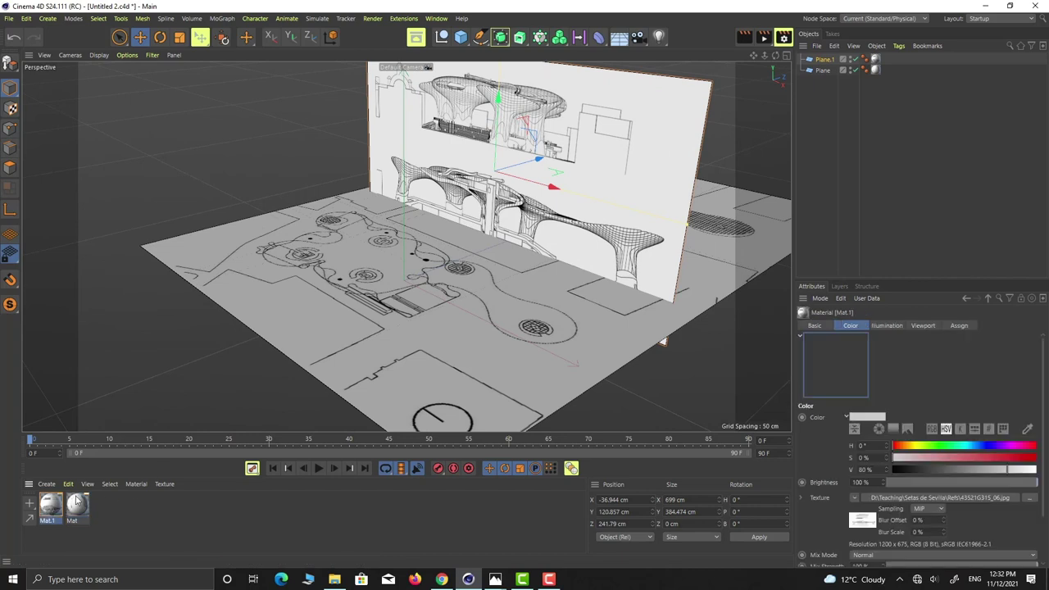
pyautogui.click(787, 56)
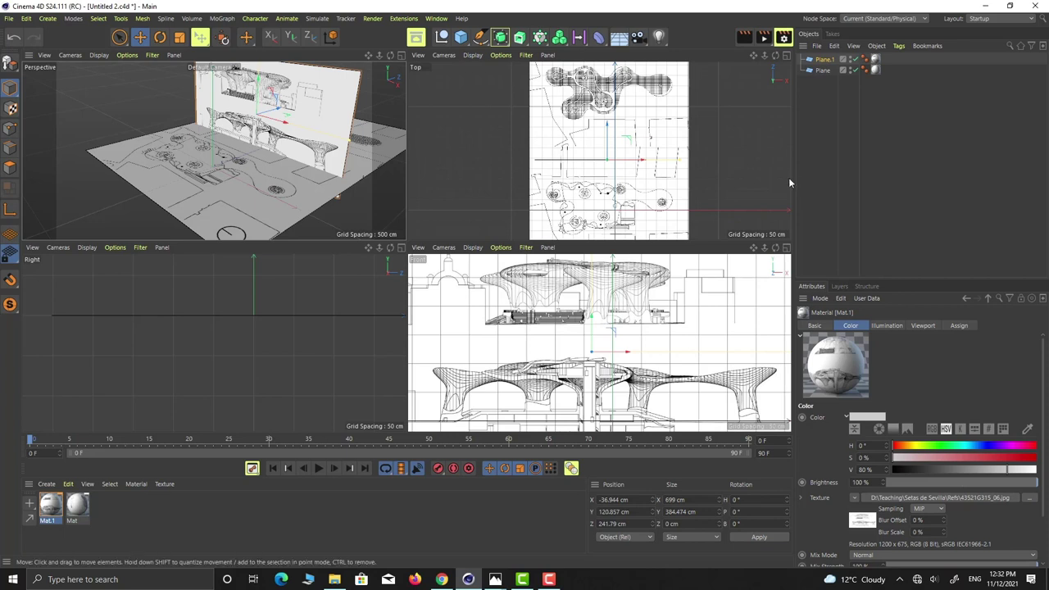
# Create a new project and maximize its Top view.
pyautogui.click(8, 18)
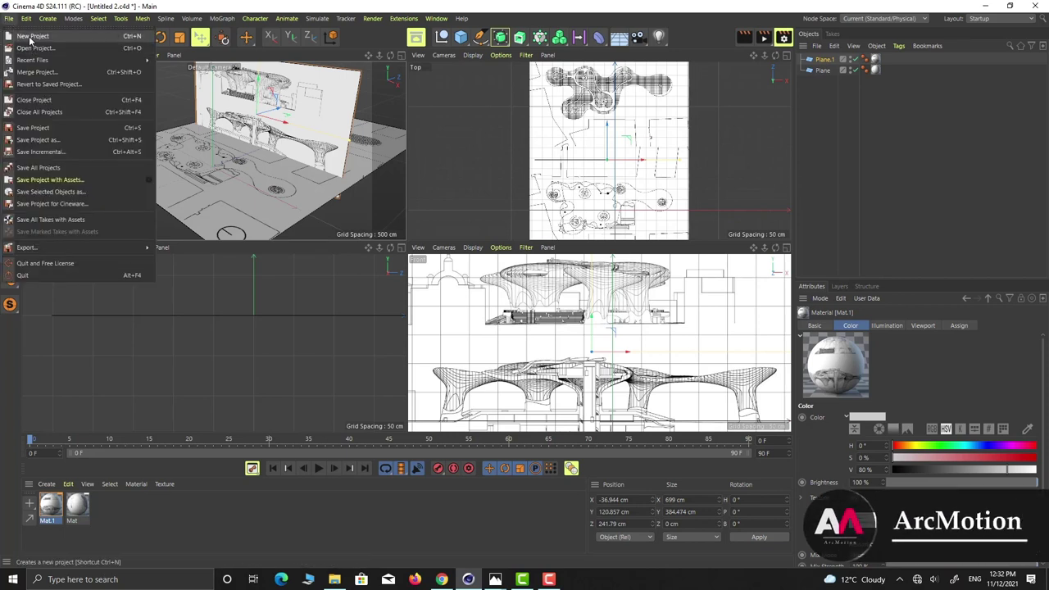
pyautogui.click(31, 36)
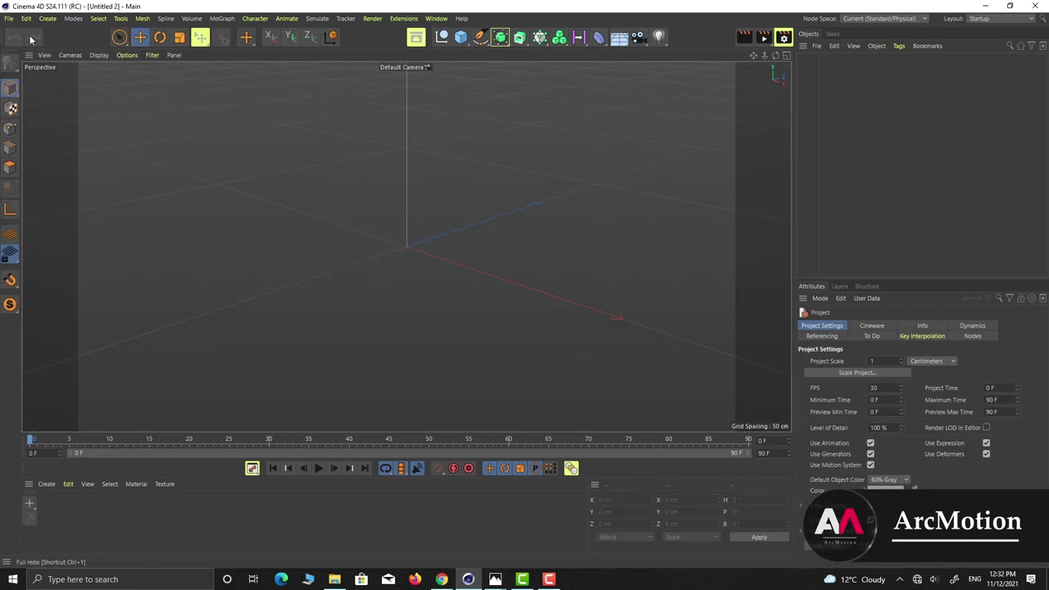
pyautogui.click(786, 55)
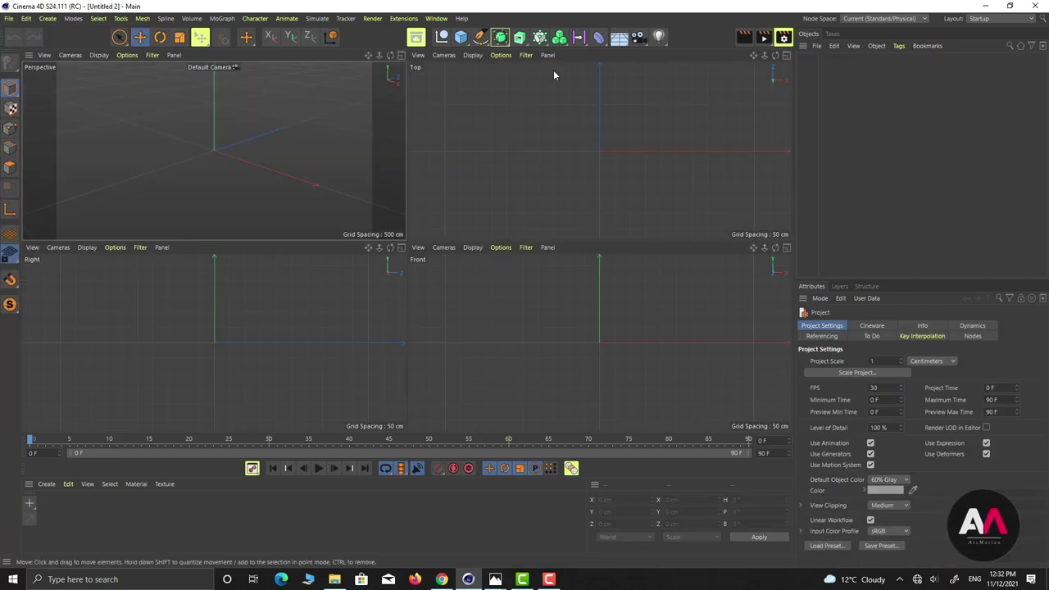
pyautogui.click(787, 55)
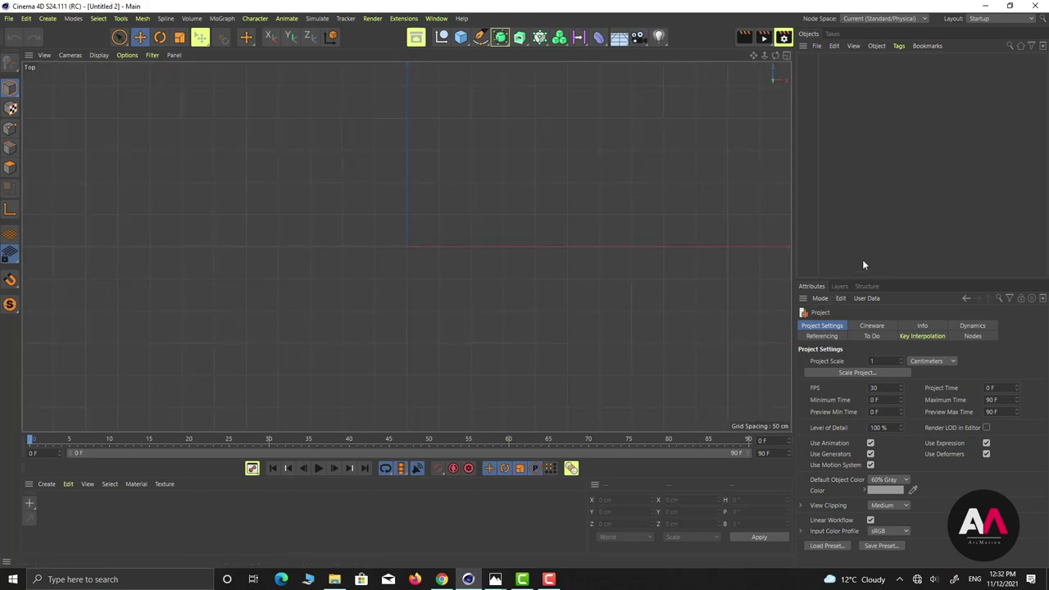
# Load the plan image 53124G315_05 as the background picture of the Top viewport.
pyautogui.click(822, 298)
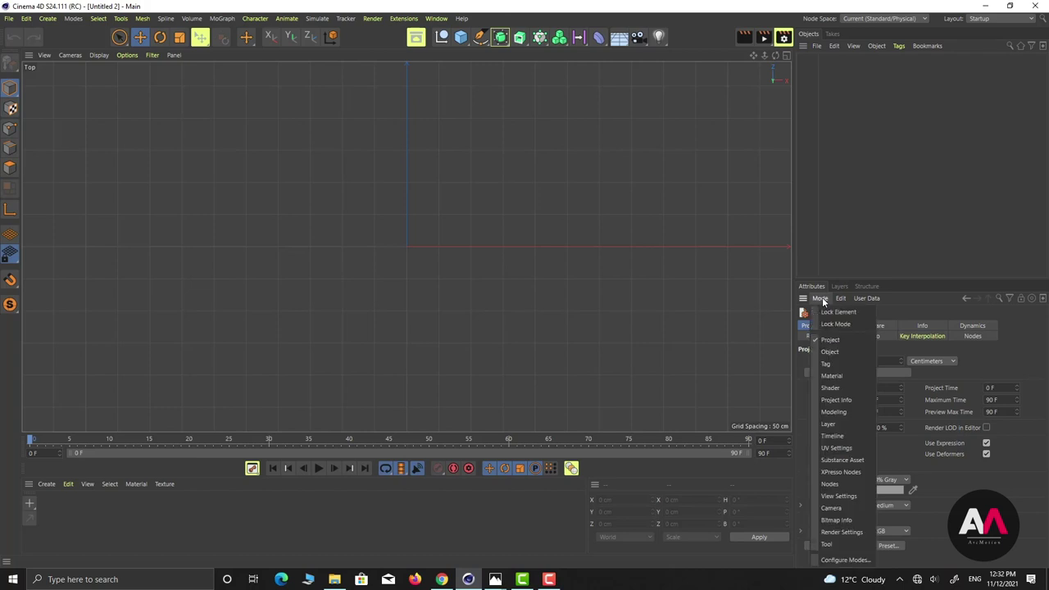
pyautogui.click(840, 496)
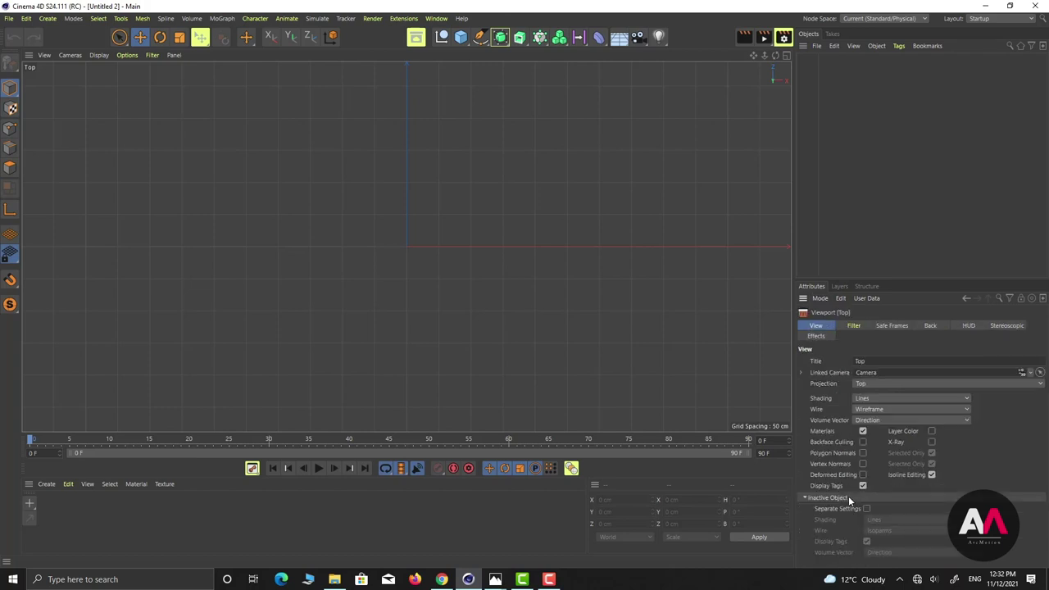
pyautogui.click(931, 326)
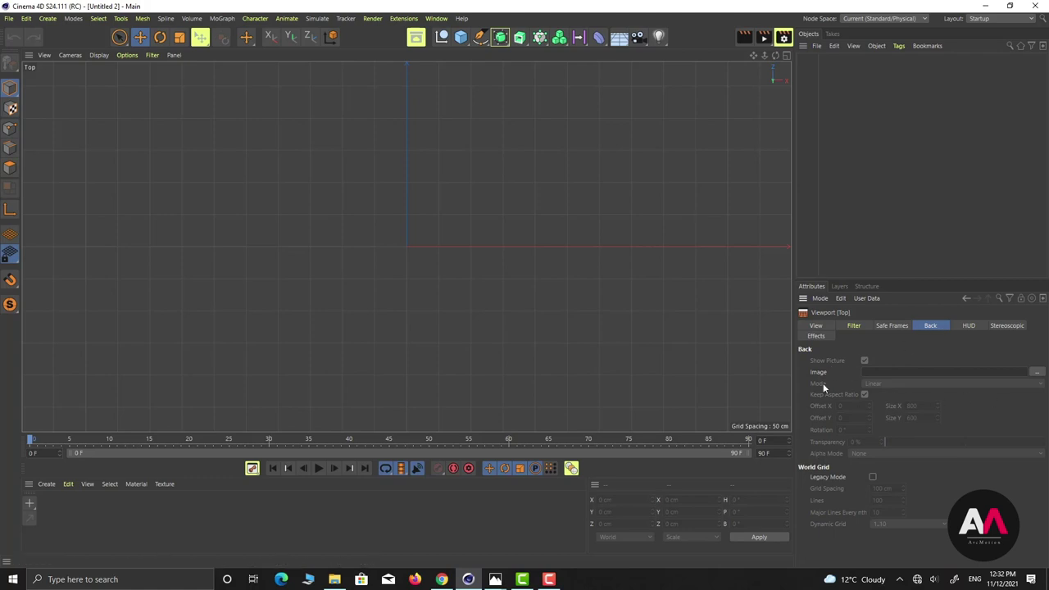
pyautogui.click(1037, 373)
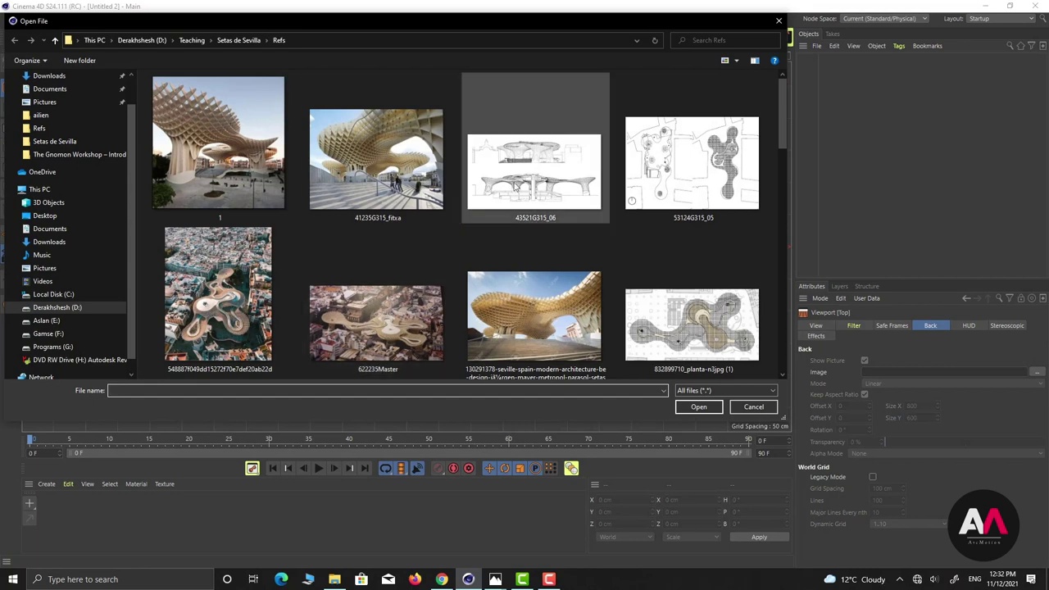
pyautogui.click(537, 200)
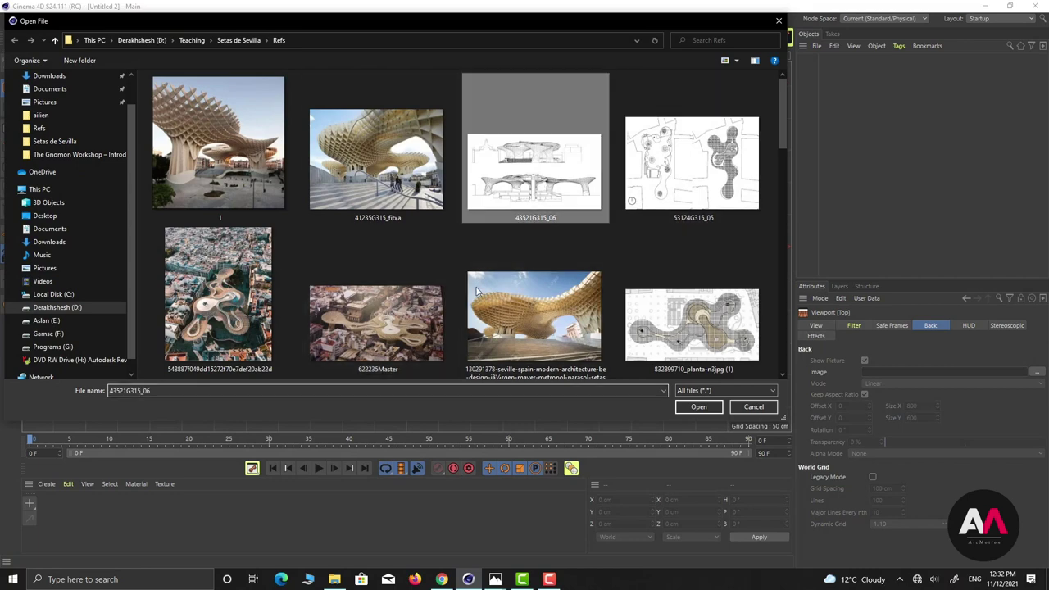
pyautogui.click(680, 115)
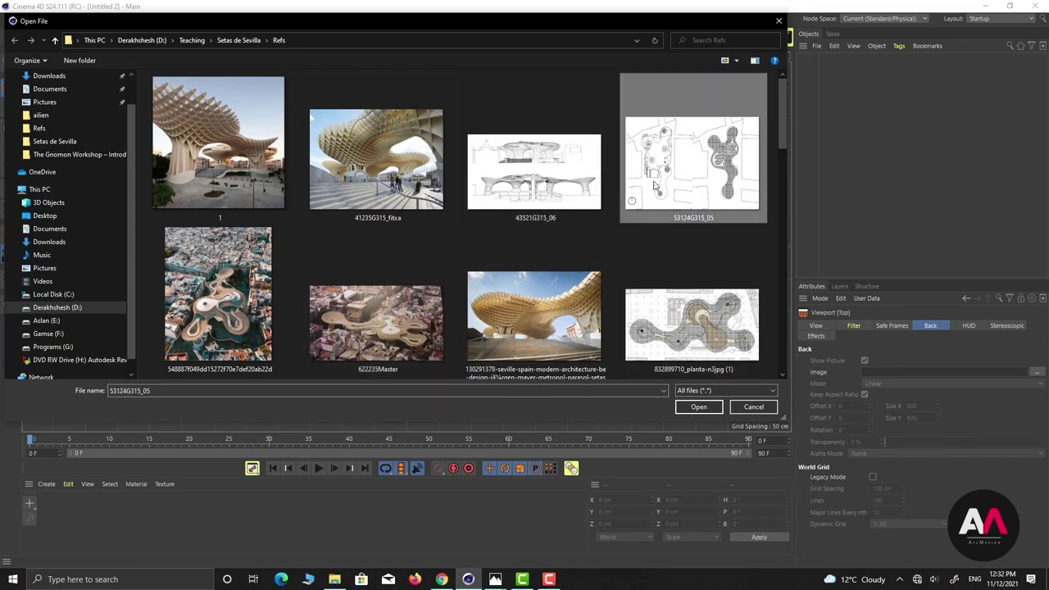
pyautogui.click(701, 410)
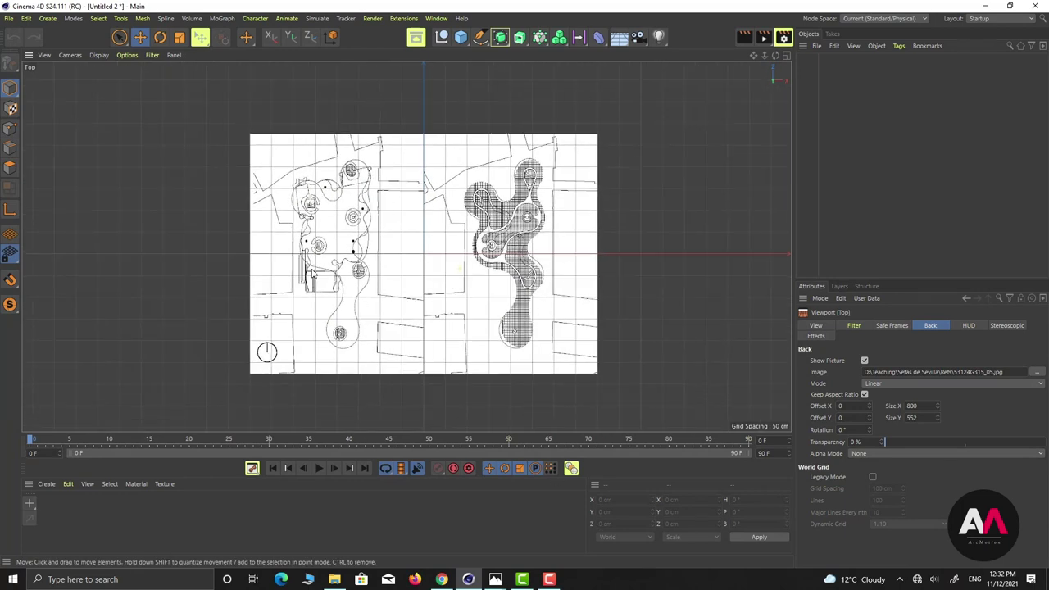
# Adjust the Top view's background image to Size X 926, Offset X 59, Offset Y 34 and an 80° rotation.
pyautogui.scroll(1, 424, 281)
pyautogui.scroll(5, 365, 250)
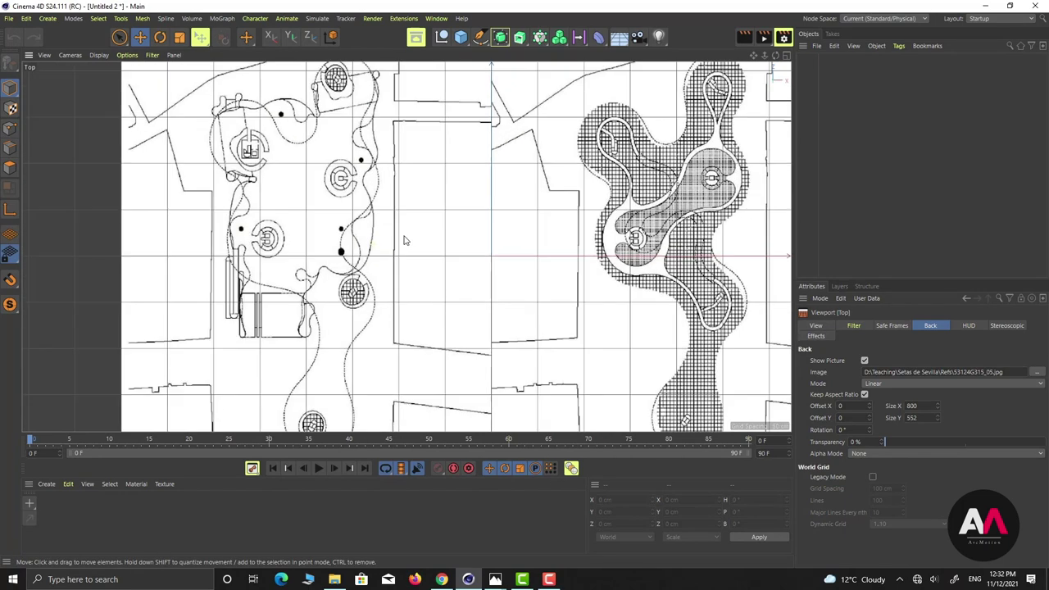
pyautogui.scroll(-5, 447, 246)
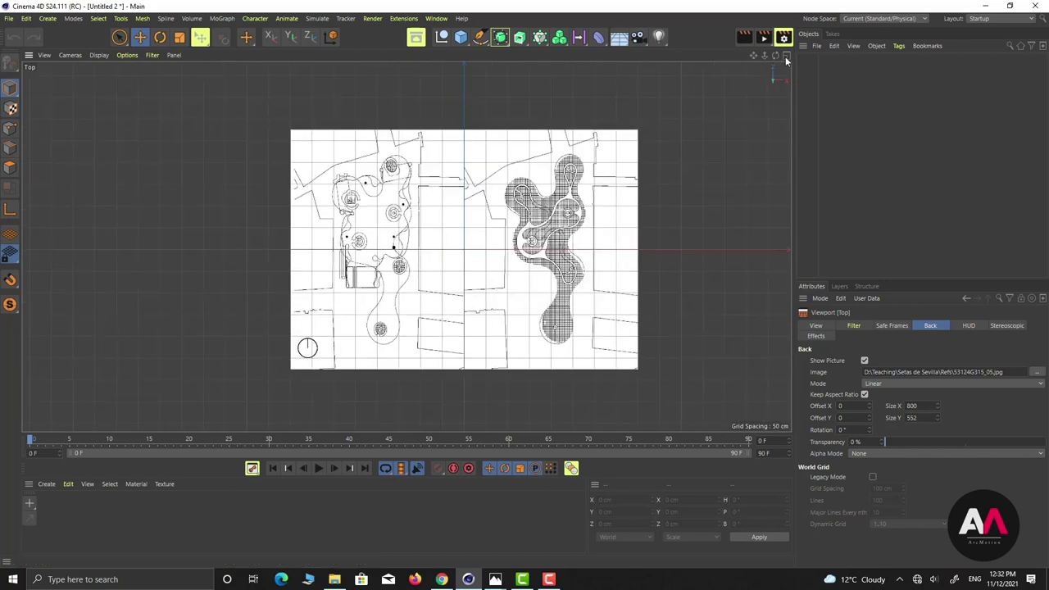
pyautogui.click(785, 56)
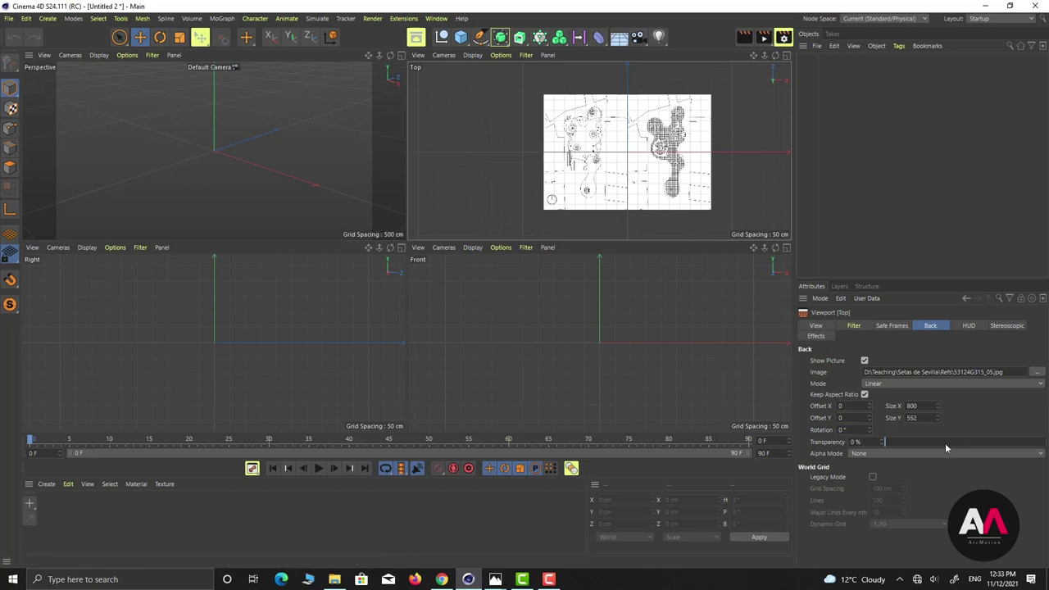
pyautogui.click(787, 55)
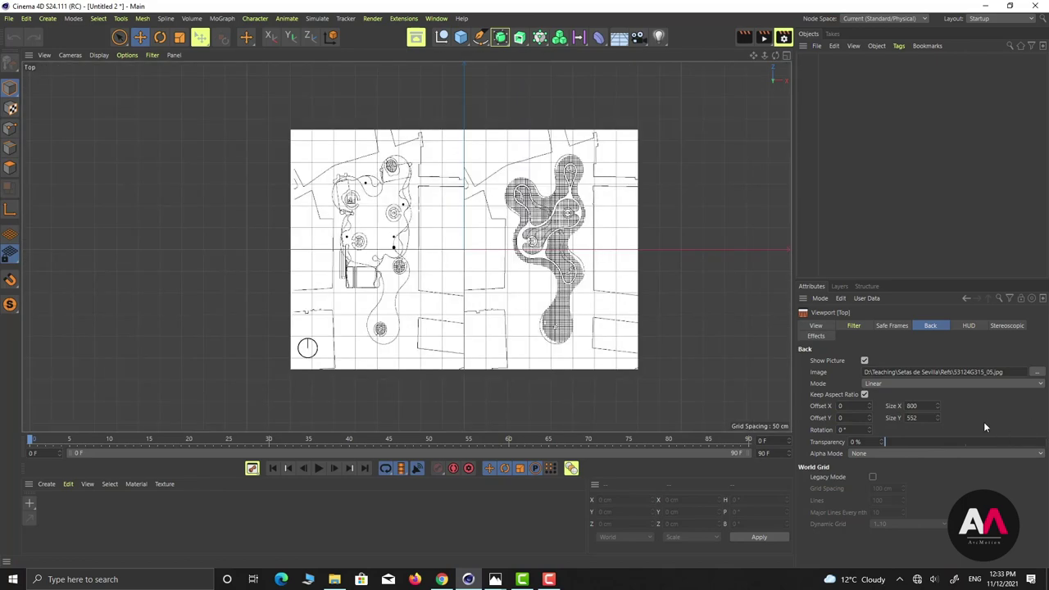
pyautogui.moveTo(937, 406); pyautogui.dragTo(937, 406)
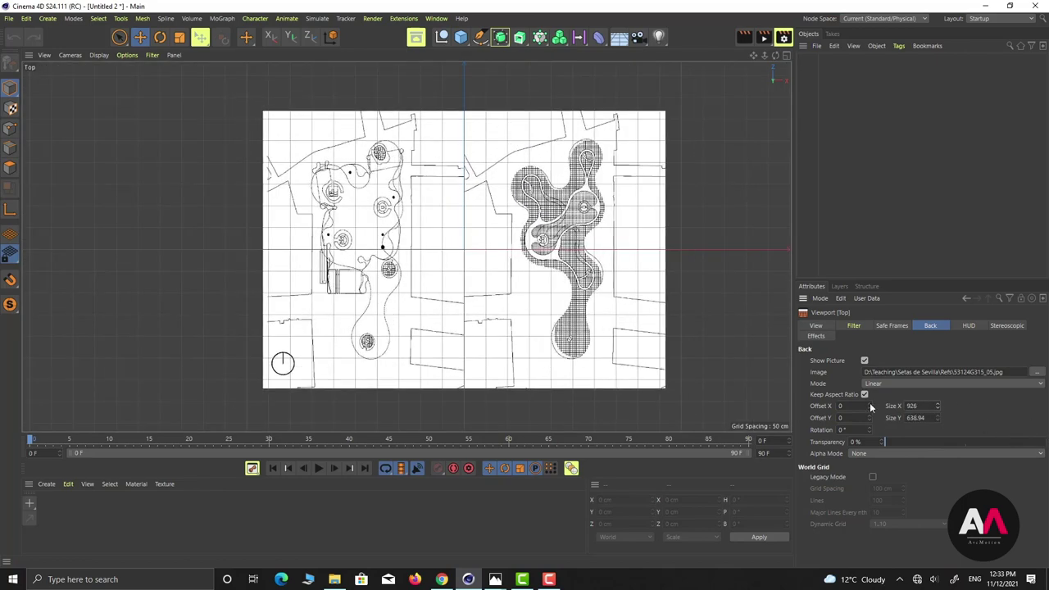
pyautogui.moveTo(870, 406)
pyautogui.mouseDown()
pyautogui.moveTo(872, 429)
pyautogui.moveTo(869, 371)
pyautogui.moveTo(870, 441)
pyautogui.moveTo(871, 408)
pyautogui.mouseUp()
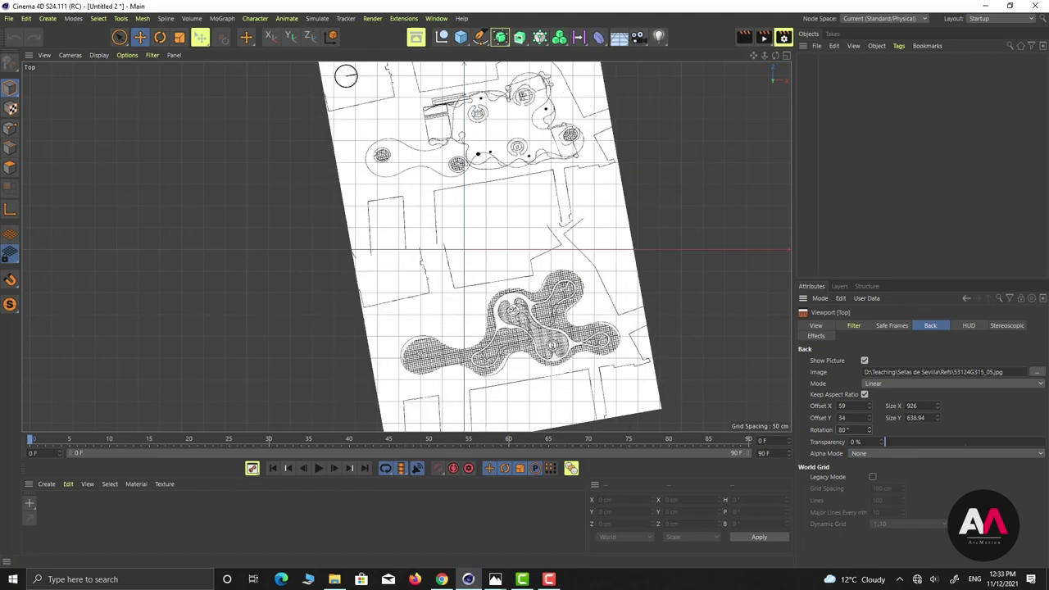
# Try the background image's transparency and Normal alpha mode, and set the alpha mode back to None.
pyautogui.moveTo(891, 442); pyautogui.dragTo(828, 468)
pyautogui.click(883, 455)
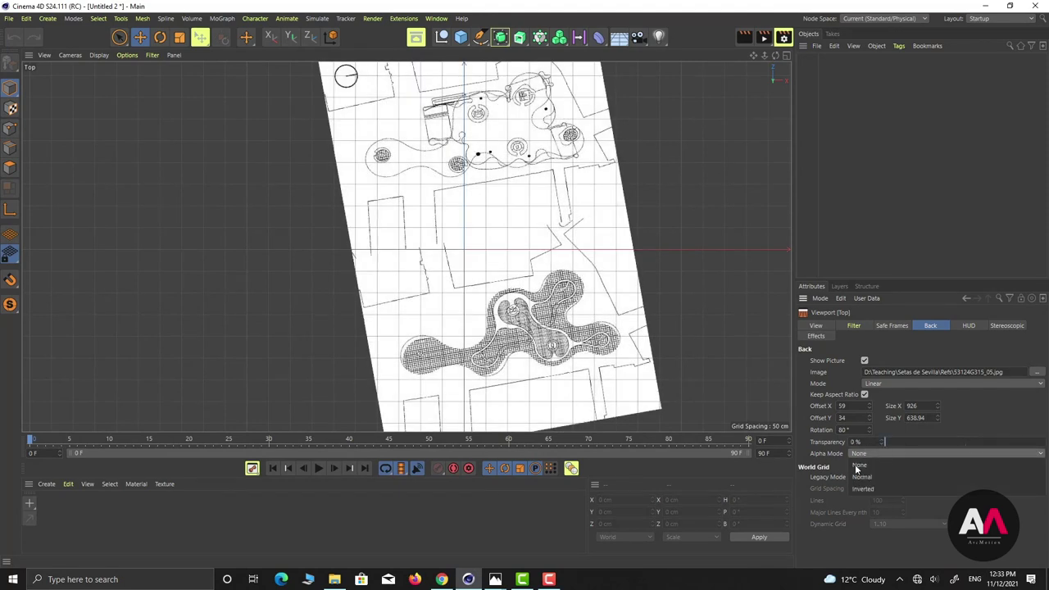
pyautogui.click(876, 476)
pyautogui.click(898, 453)
pyautogui.click(861, 464)
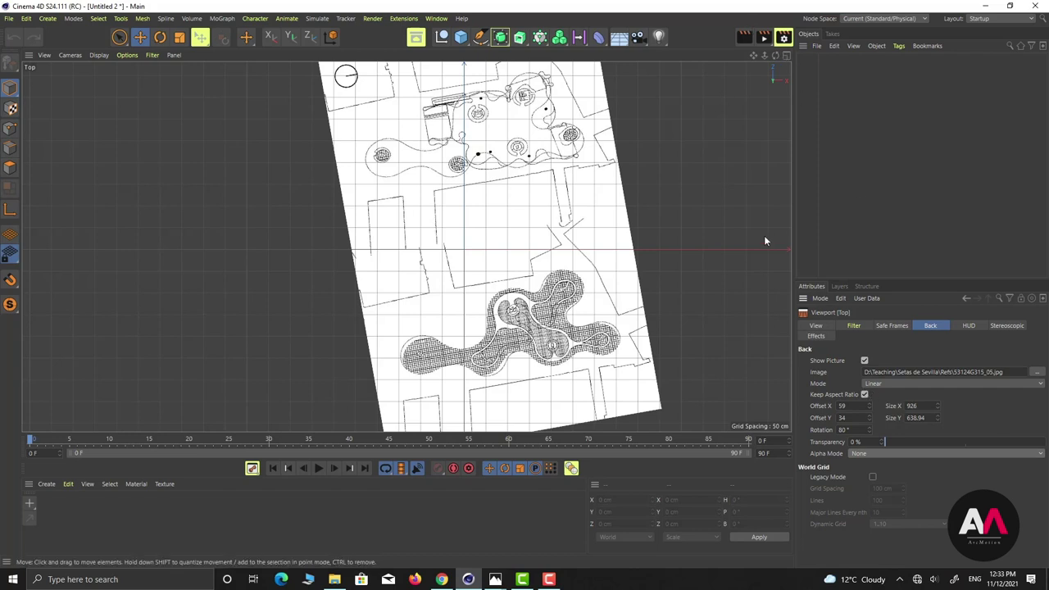
# Return to the four-view layout and set the background image's rotation to 0°.
pyautogui.click(786, 55)
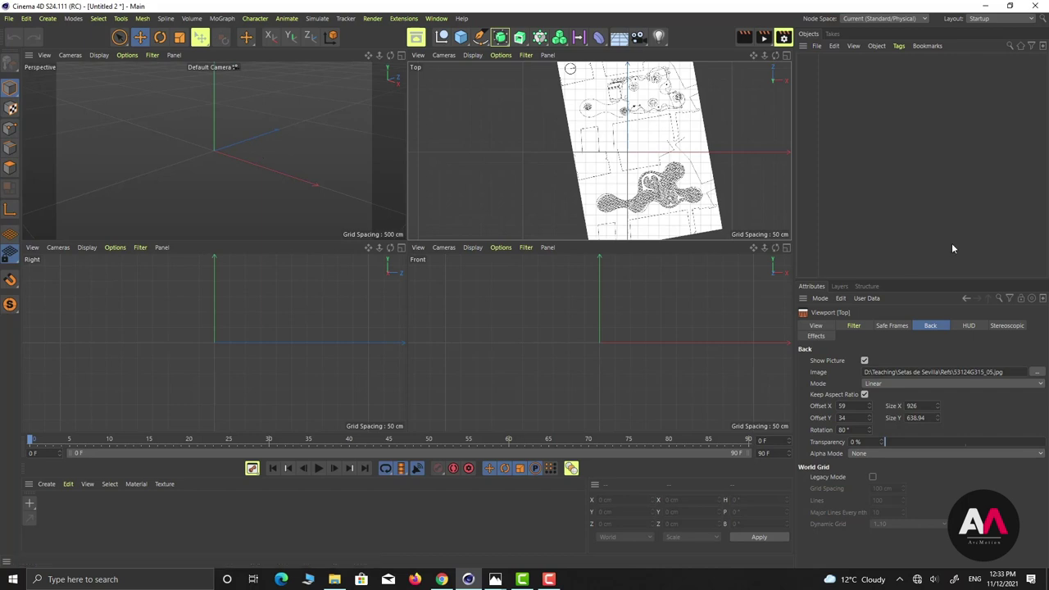
pyautogui.moveTo(853, 430); pyautogui.dragTo(826, 430)
pyautogui.write('0')
pyautogui.press('Return')
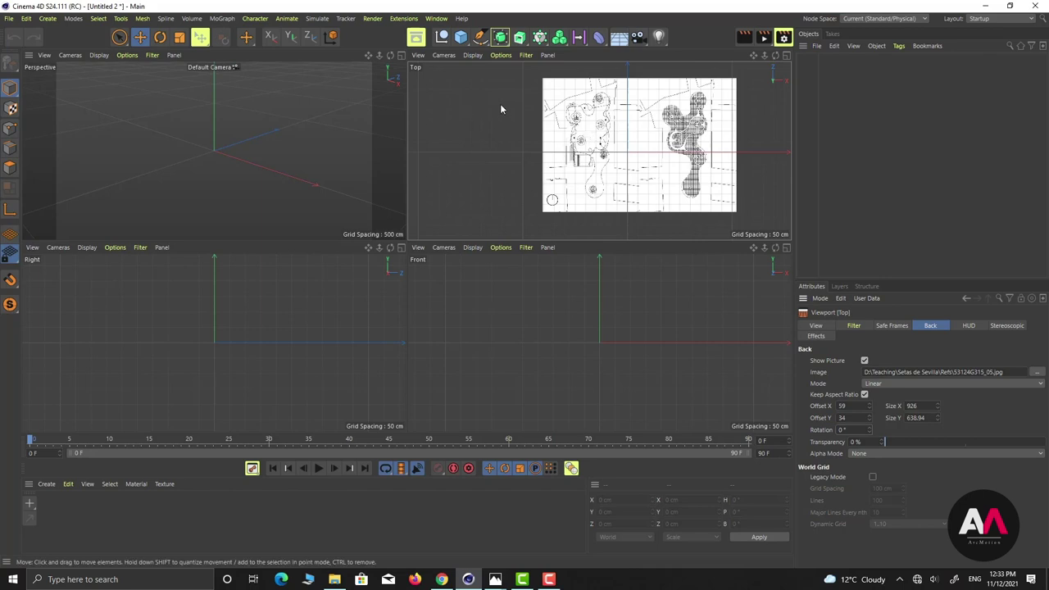
# Add a plane object with 1 width segment and 1 height segment.
pyautogui.click(466, 43)
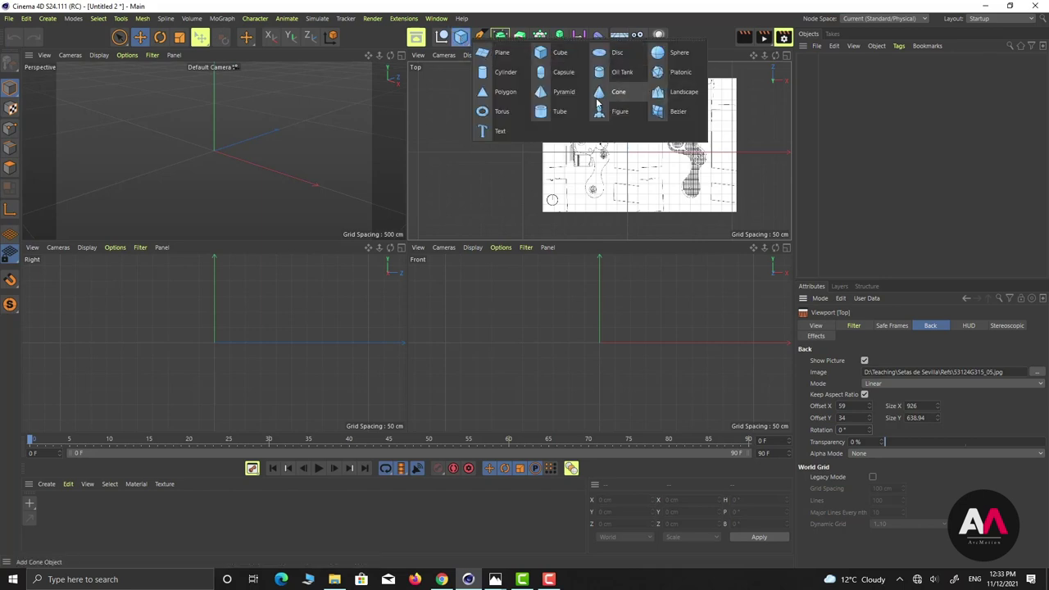
pyautogui.click(504, 53)
pyautogui.moveTo(875, 375); pyautogui.dragTo(856, 388)
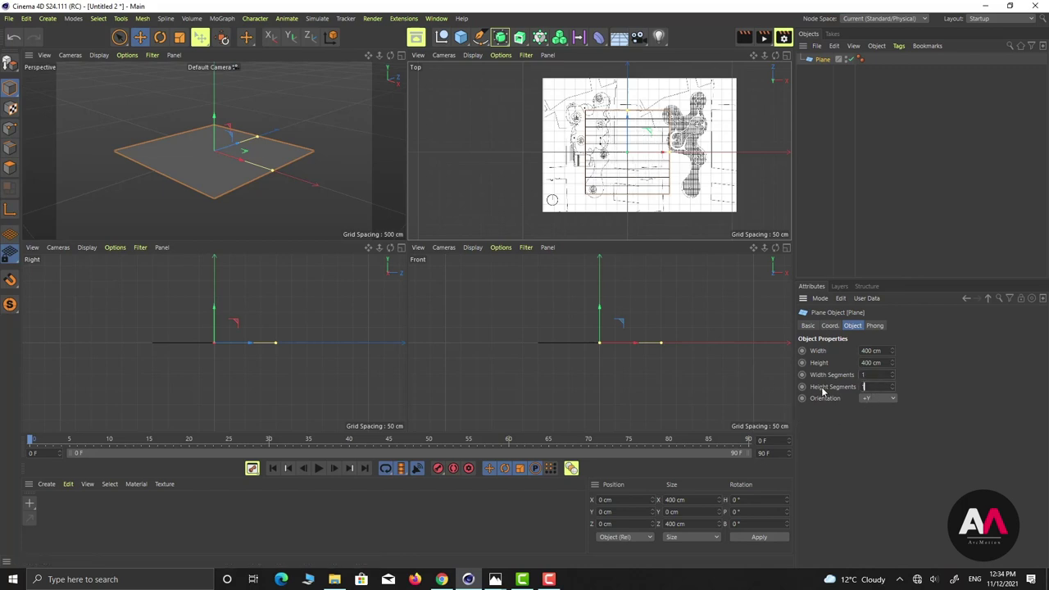
pyautogui.write('1')
pyautogui.press('Return')
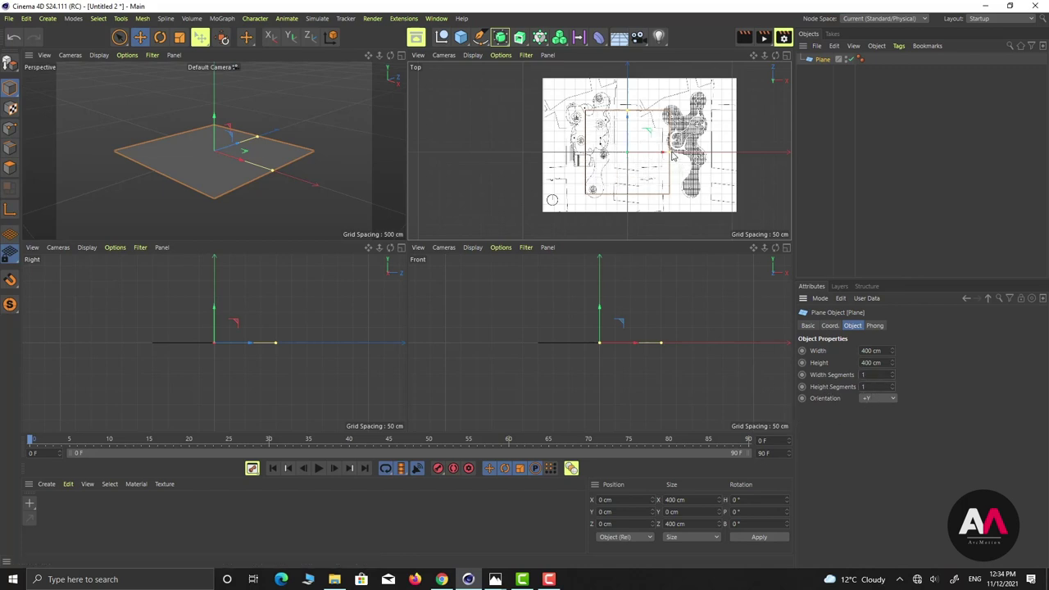
# Resize the plane to about 929 × 635 cm and shift it in Z to cover the Top view's background image.
pyautogui.moveTo(674, 158)
pyautogui.mouseDown()
pyautogui.moveTo(735, 156)
pyautogui.moveTo(669, 158)
pyautogui.mouseUp()
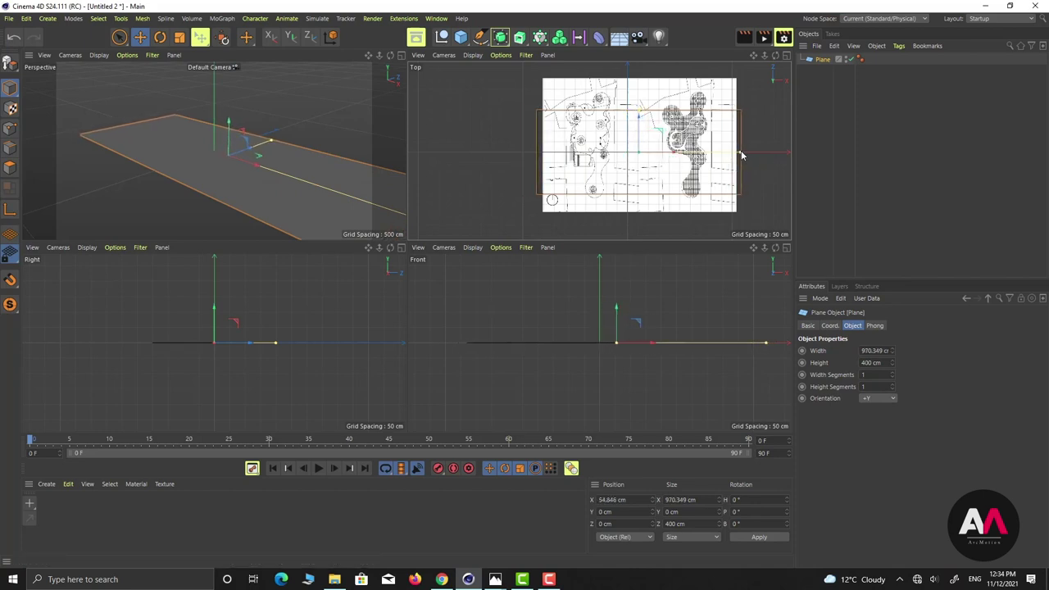
pyautogui.moveTo(744, 153); pyautogui.dragTo(739, 153)
pyautogui.moveTo(641, 113); pyautogui.dragTo(644, 86)
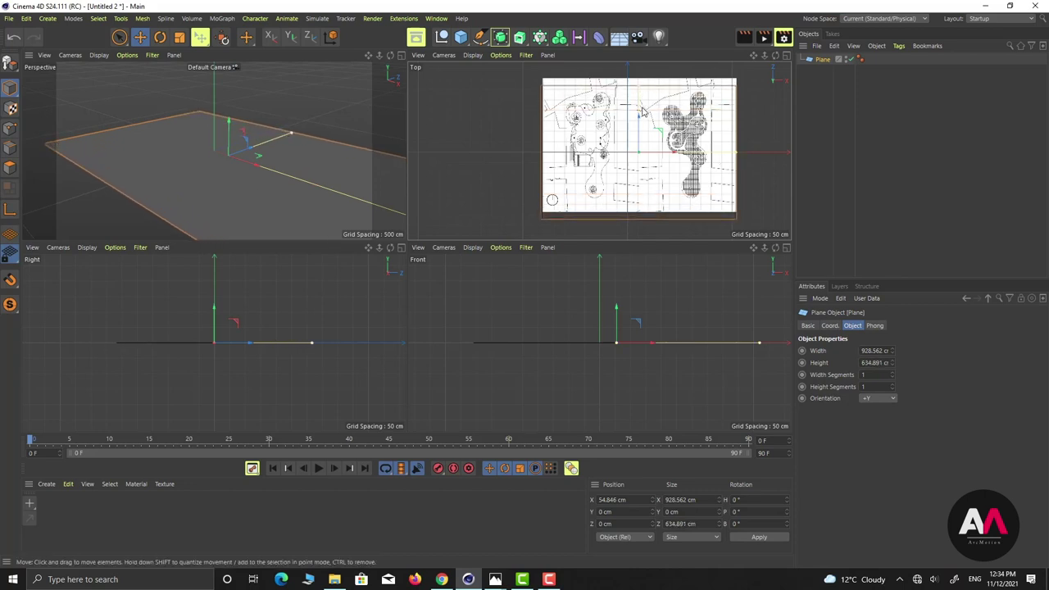
pyautogui.moveTo(641, 129); pyautogui.dragTo(642, 123)
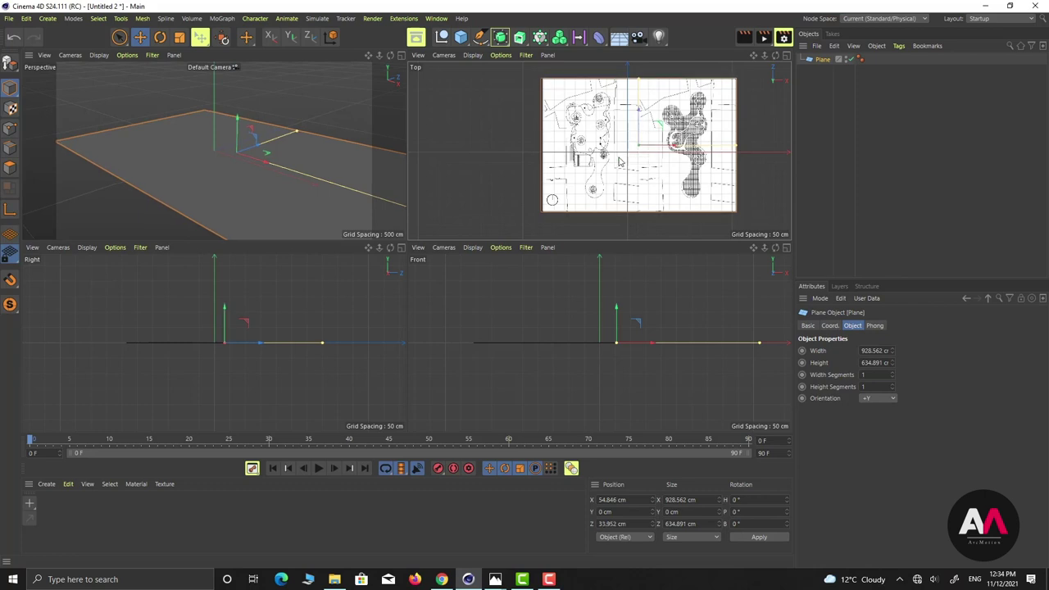
# Create a new material and disable its Reflectance channel.
pyautogui.doubleClick(73, 517)
pyautogui.doubleClick(51, 506)
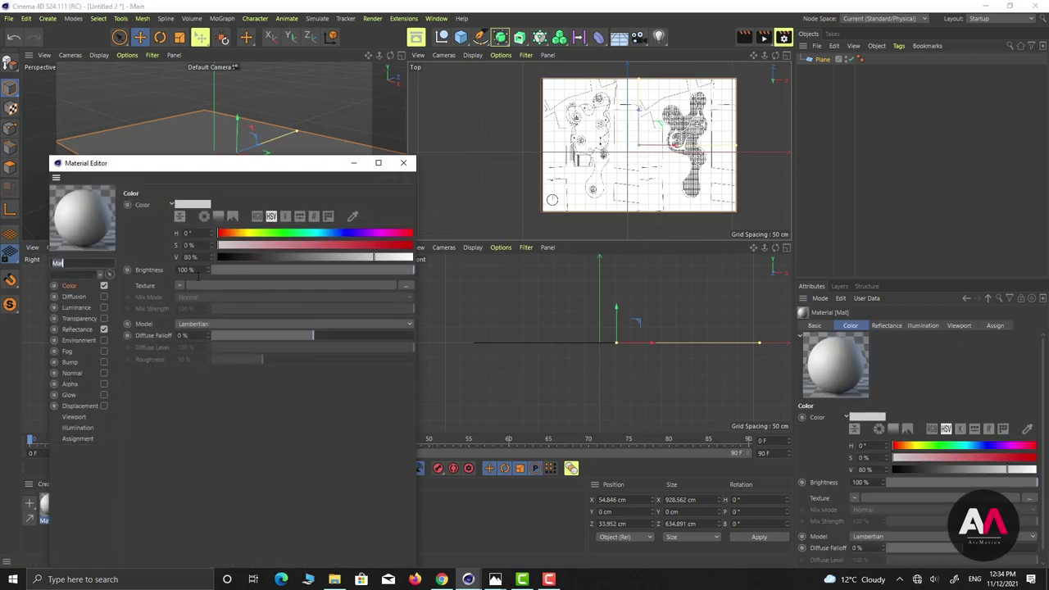
pyautogui.click(104, 329)
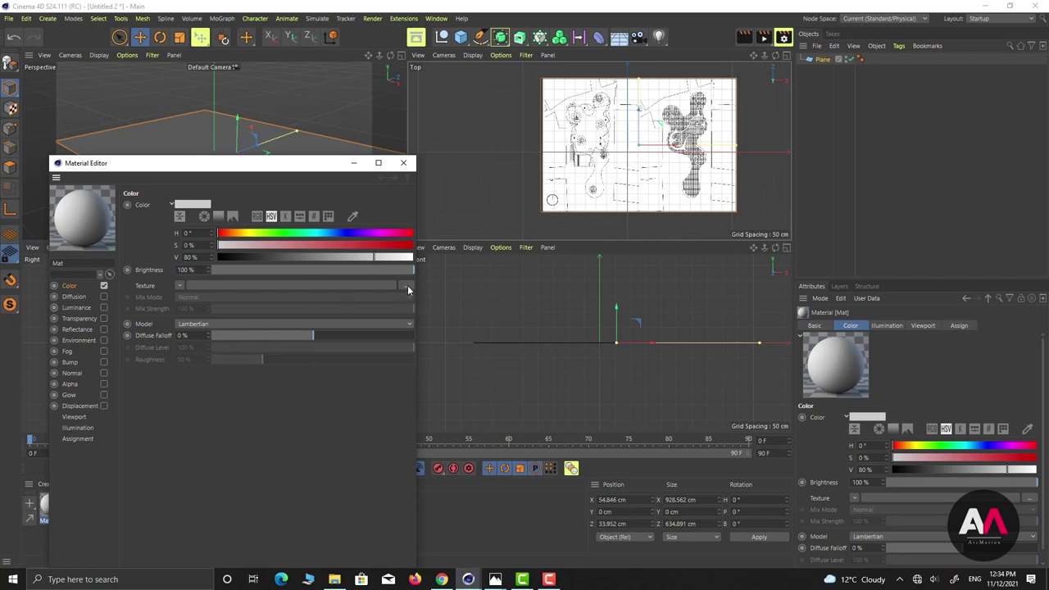
# Load 53124G315_05 from the Refs folder as the material's color texture, without copying it to the project location.
pyautogui.click(406, 287)
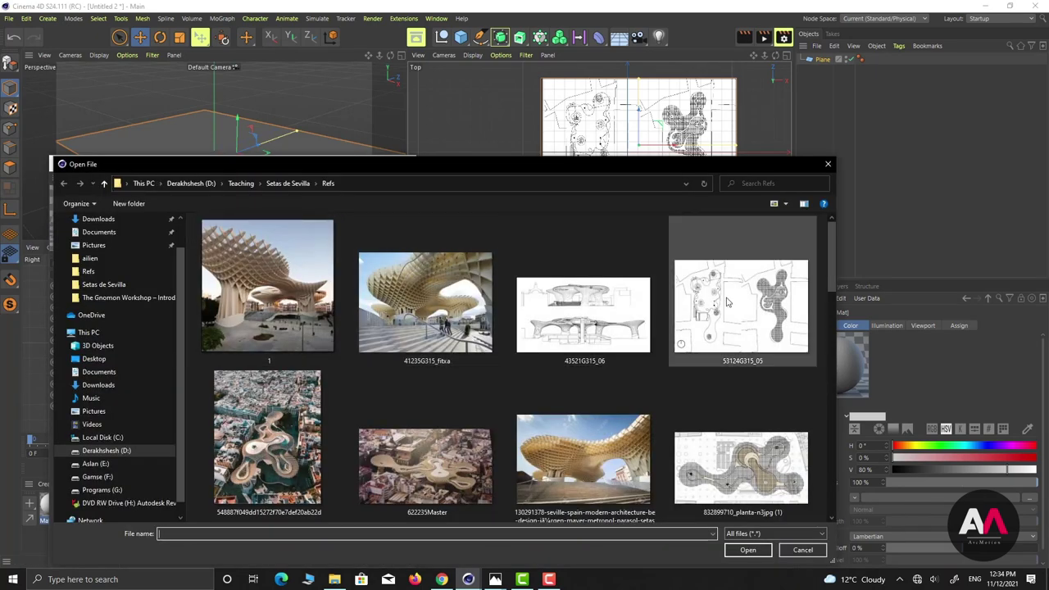
pyautogui.click(727, 326)
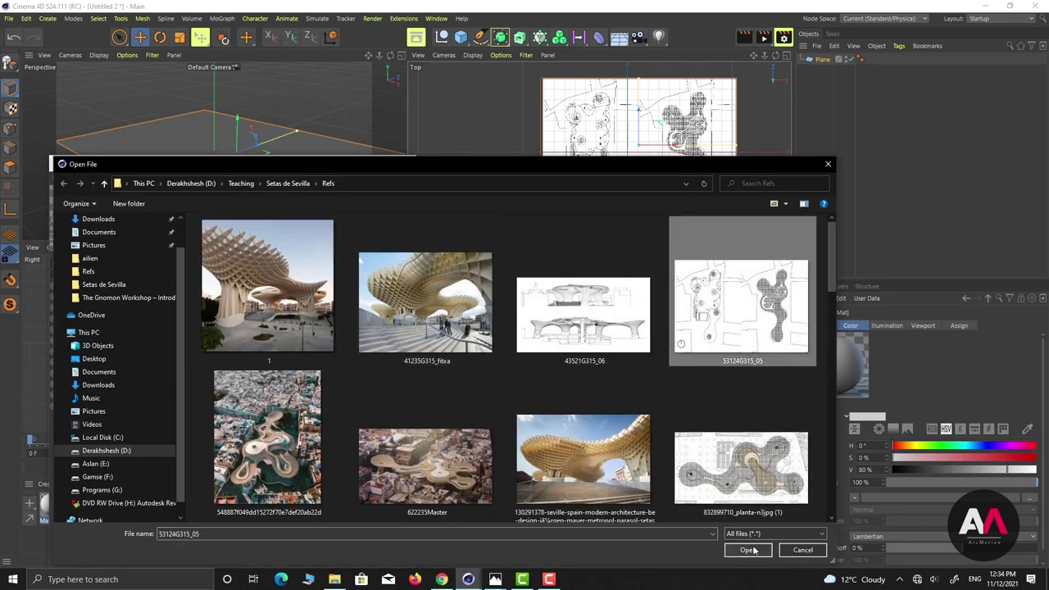
pyautogui.click(748, 550)
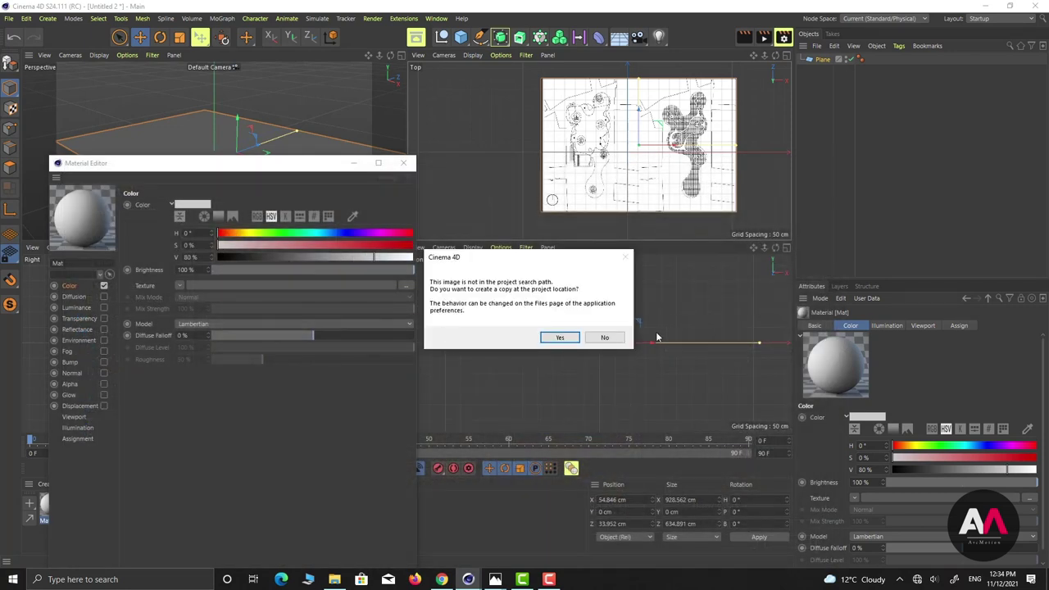
pyautogui.click(605, 337)
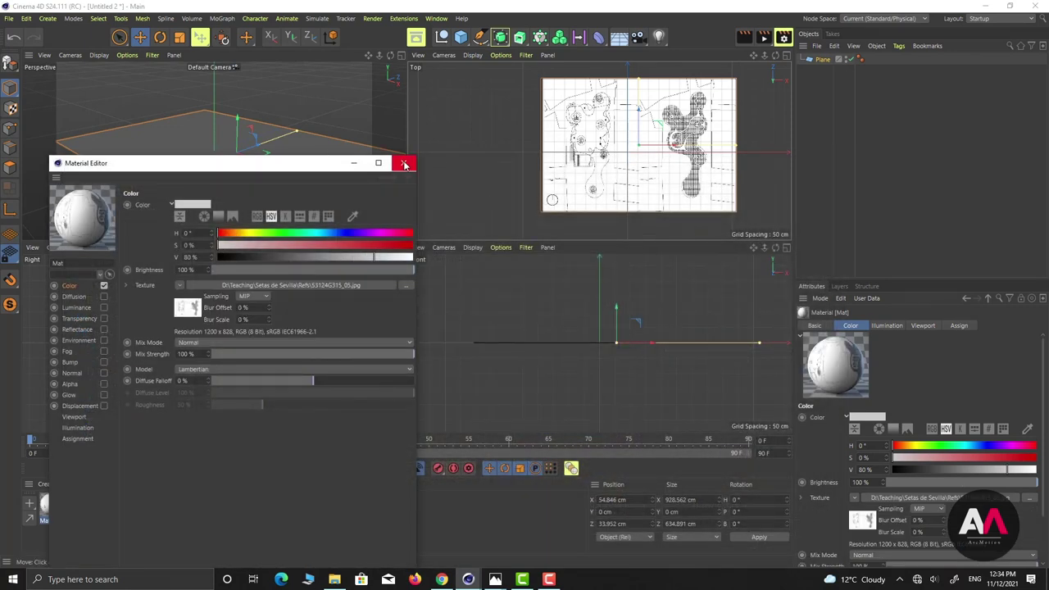
# Set the material's viewport texture preview size to 1024x1024 and close the material editor.
pyautogui.click(75, 418)
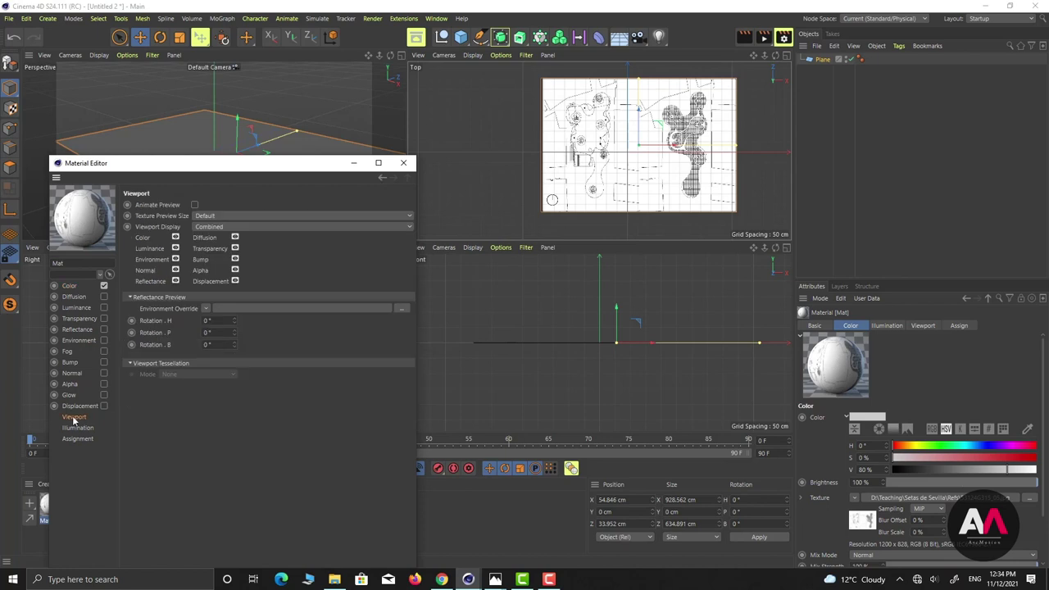
pyautogui.click(255, 215)
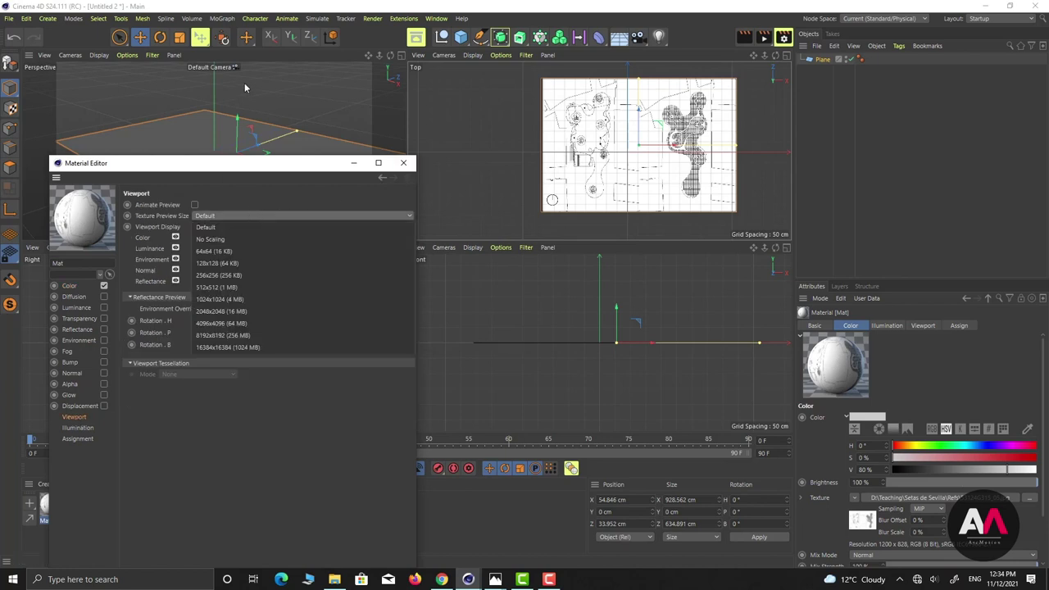
pyautogui.click(257, 300)
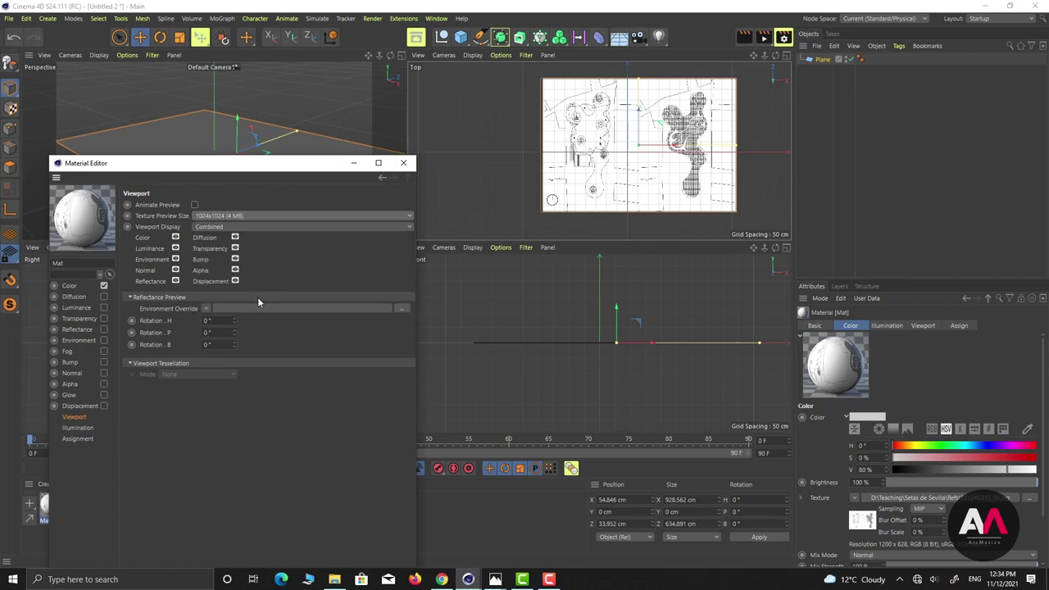
pyautogui.click(404, 162)
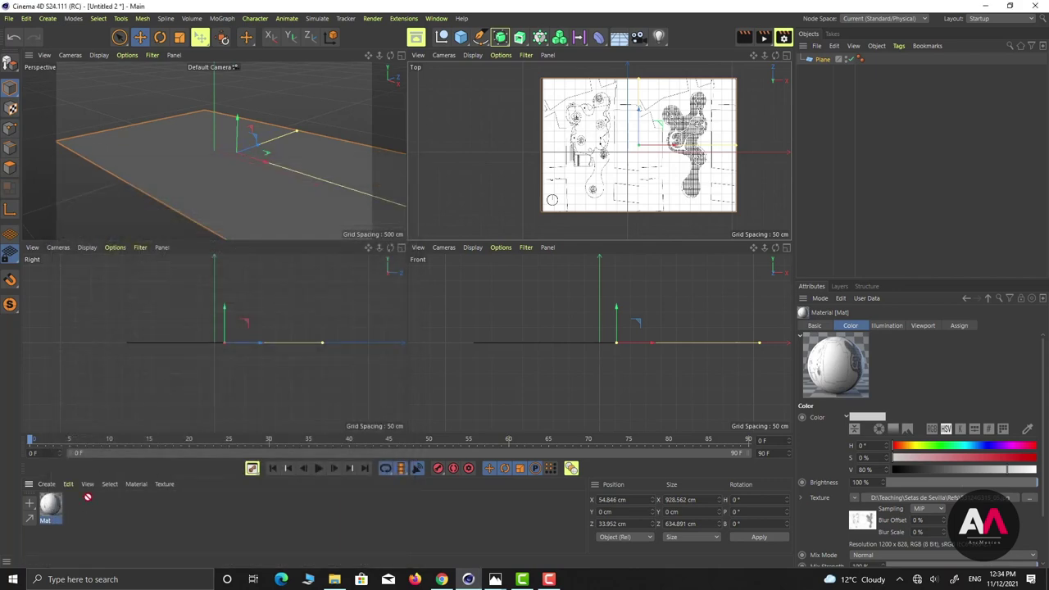
# Apply the plan material to the plane and nudge the plane along X to about 62.7 cm.
pyautogui.moveTo(824, 63); pyautogui.dragTo(823, 61)
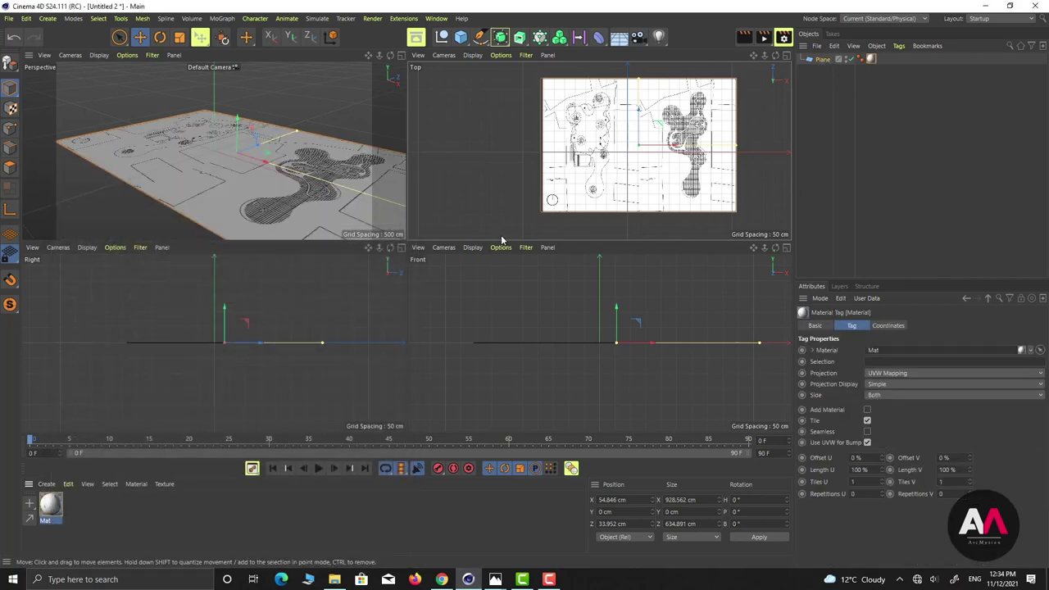
pyautogui.scroll(-3, 293, 158)
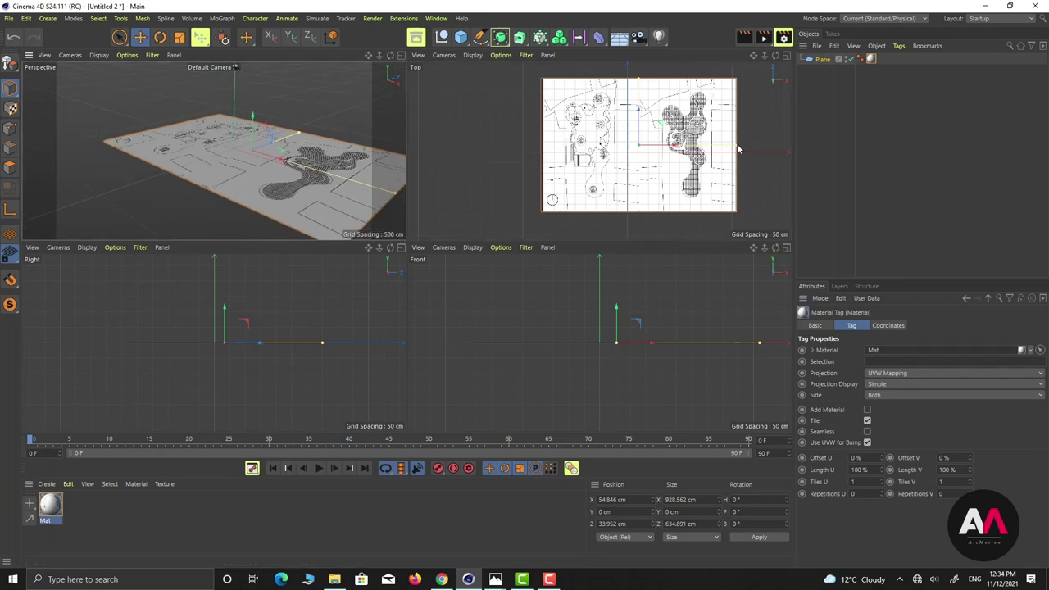
pyautogui.moveTo(673, 150); pyautogui.dragTo(675, 150)
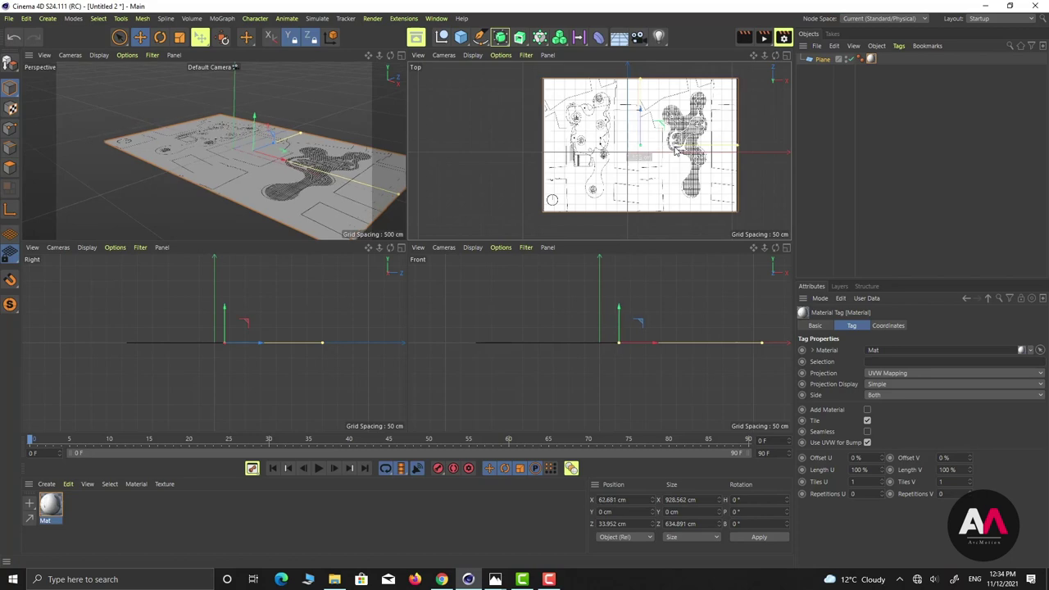
# Delete the textured plan plane from the scene.
pyautogui.click(401, 55)
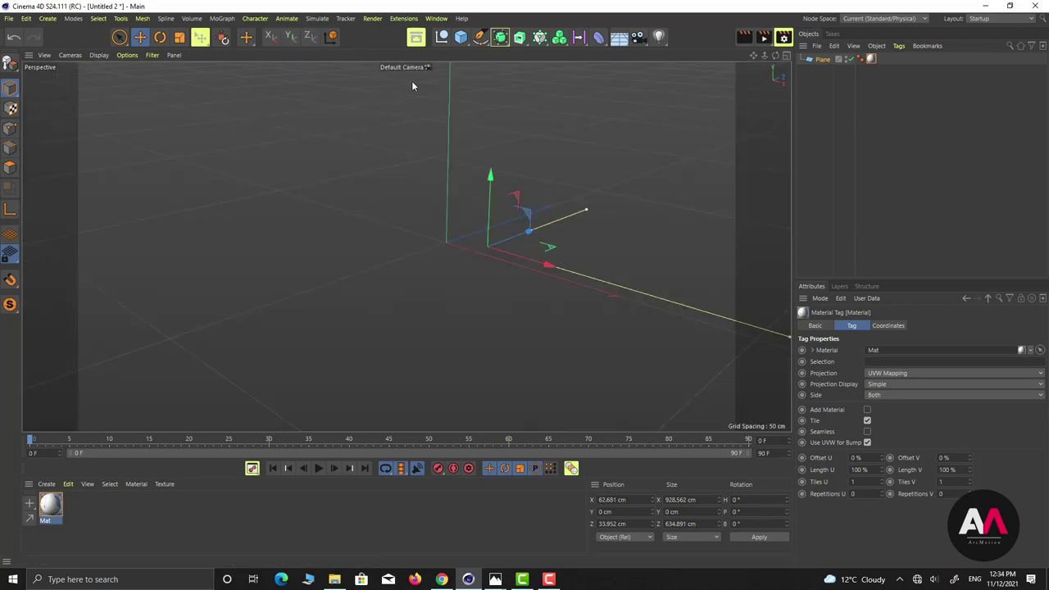
pyautogui.scroll(-3, 457, 213)
pyautogui.keyDown('alt'); pyautogui.moveTo(457, 214); pyautogui.dragTo(545, 239); pyautogui.keyUp('alt')
pyautogui.scroll(-2, 526, 236)
pyautogui.keyDown('alt'); pyautogui.moveTo(620, 188); pyautogui.dragTo(546, 241); pyautogui.keyUp('alt')
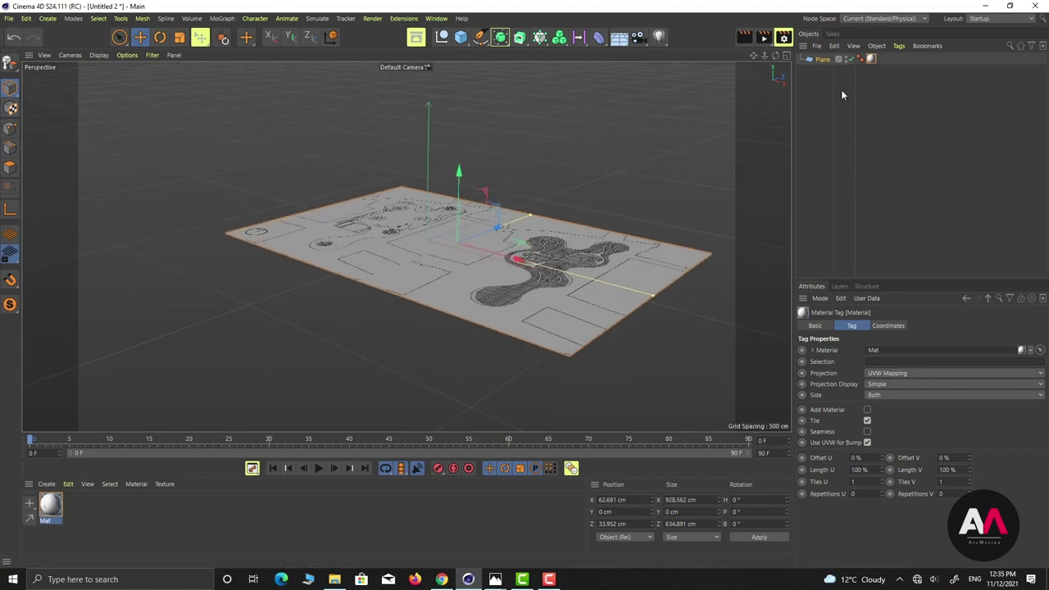
pyautogui.click(822, 59)
pyautogui.press('Delete')
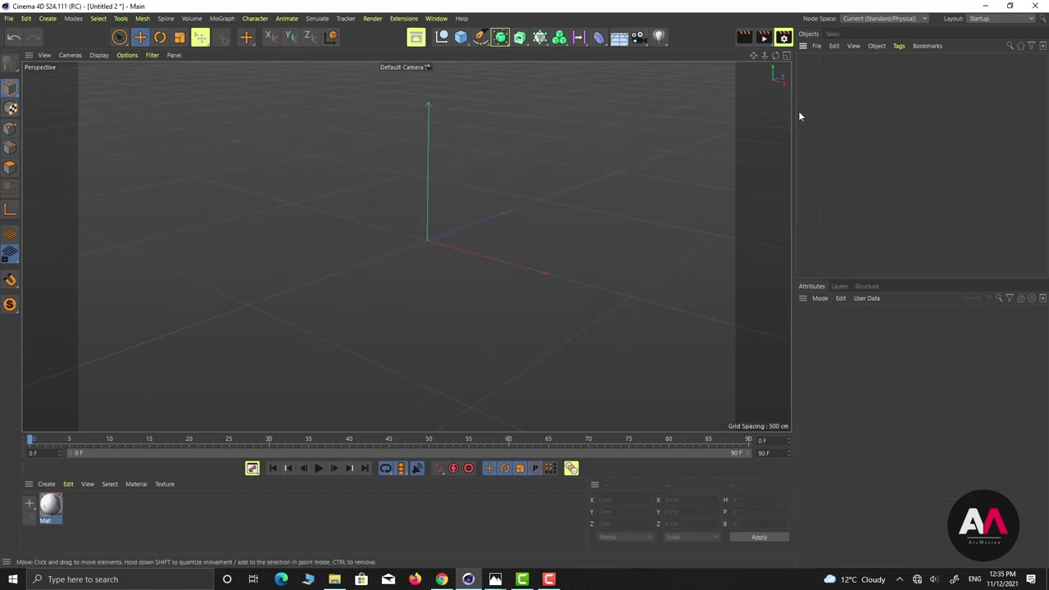
pyautogui.click(10, 18)
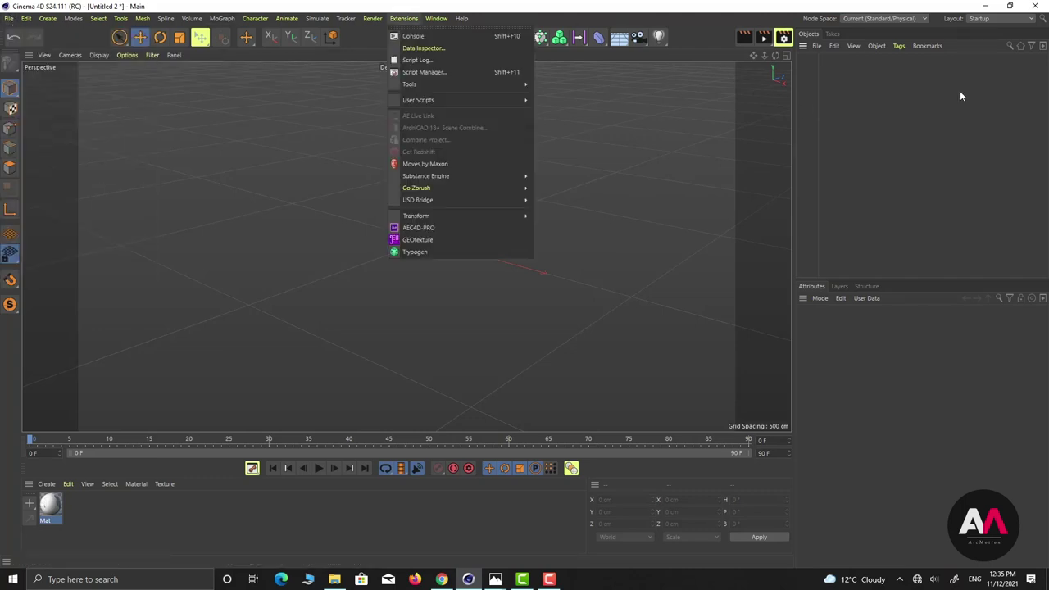
pyautogui.click(960, 92)
pyautogui.press('v')
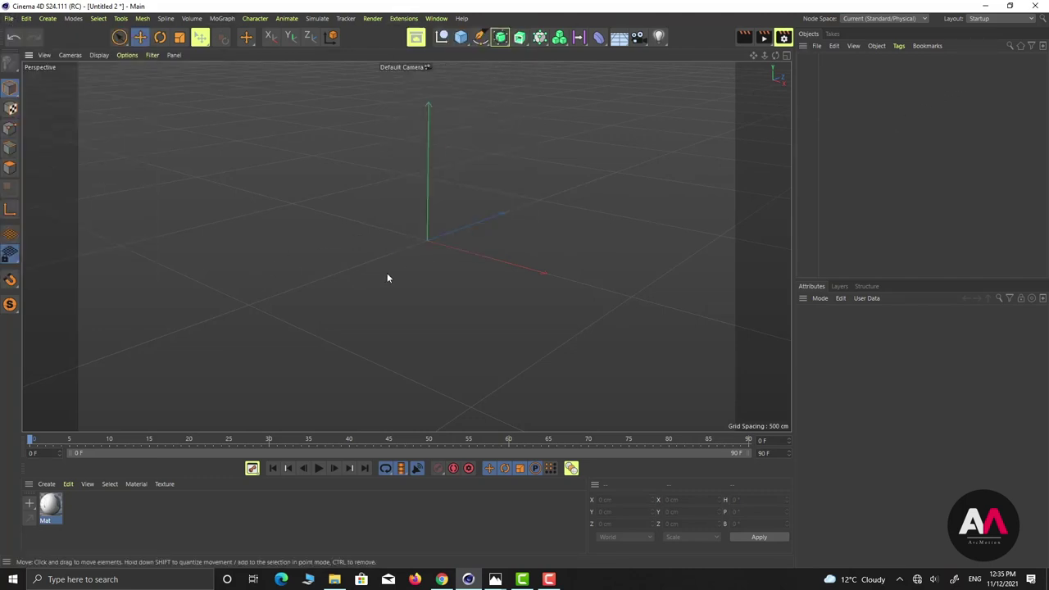
pyautogui.press('v')
pyautogui.moveTo(385, 304)
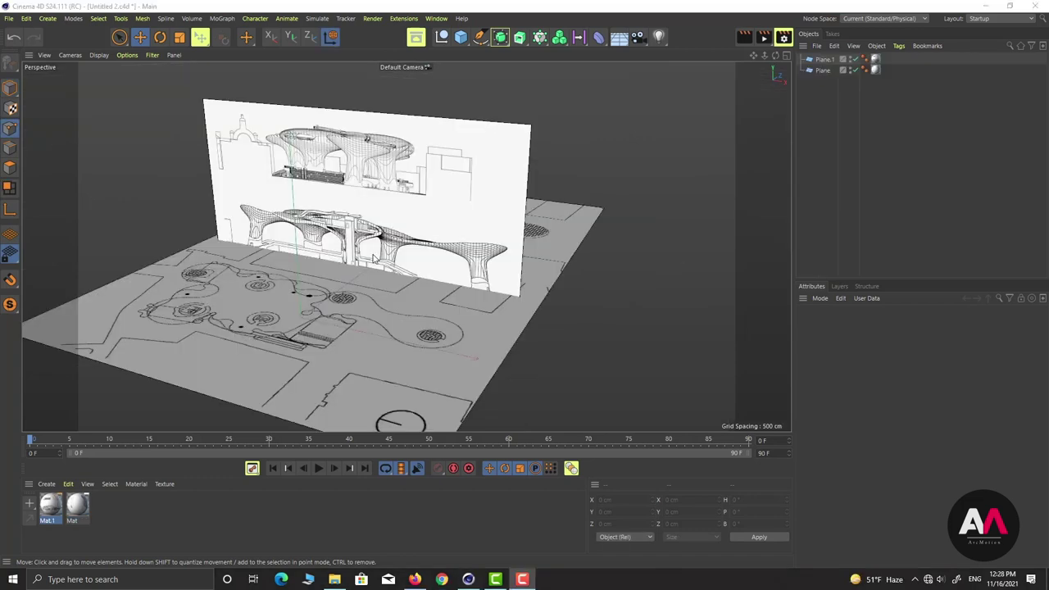
# Add a cylinder primitive to the scene with the plan and elevation reference planes.
pyautogui.keyDown('alt'); pyautogui.moveTo(393, 264); pyautogui.dragTo(371, 258); pyautogui.keyUp('alt')
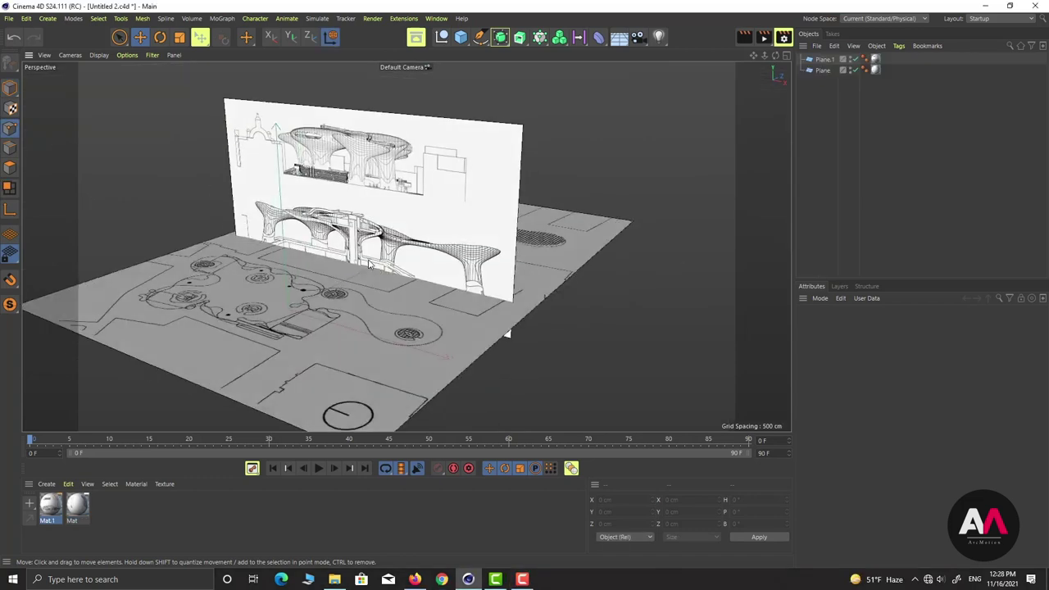
pyautogui.scroll(2, 387, 259)
pyautogui.keyDown('alt'); pyautogui.moveTo(389, 259); pyautogui.dragTo(426, 256, button='middle'); pyautogui.keyUp('alt')
pyautogui.scroll(3, 569, 349)
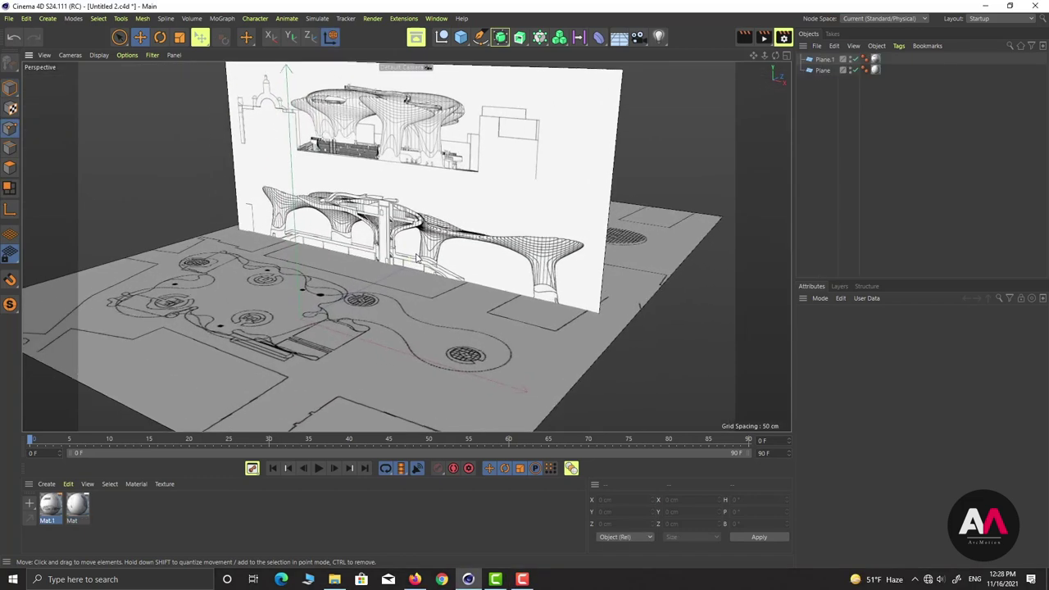
pyautogui.click(461, 37)
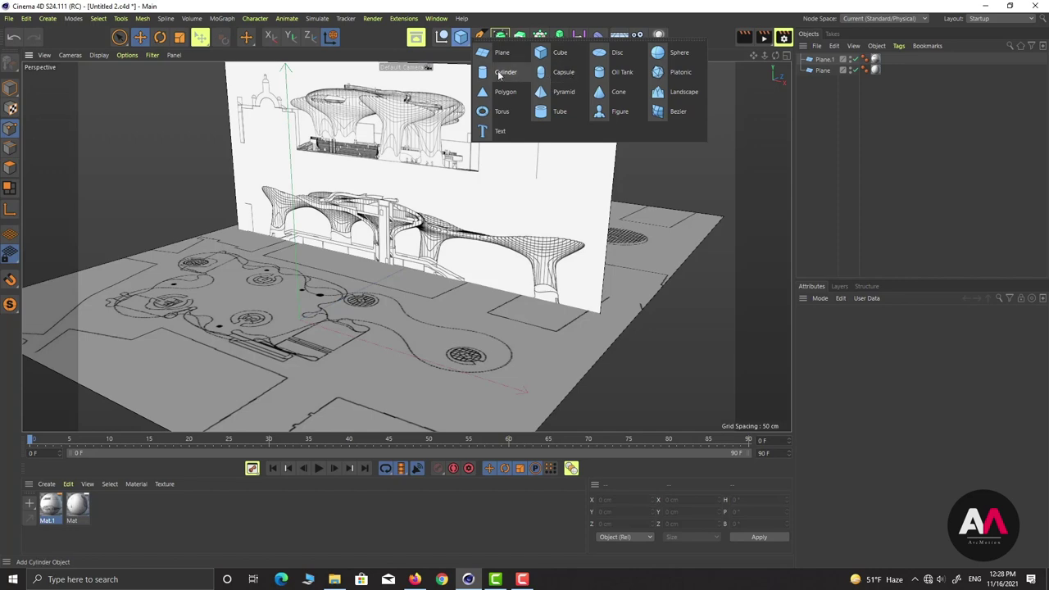
pyautogui.click(504, 72)
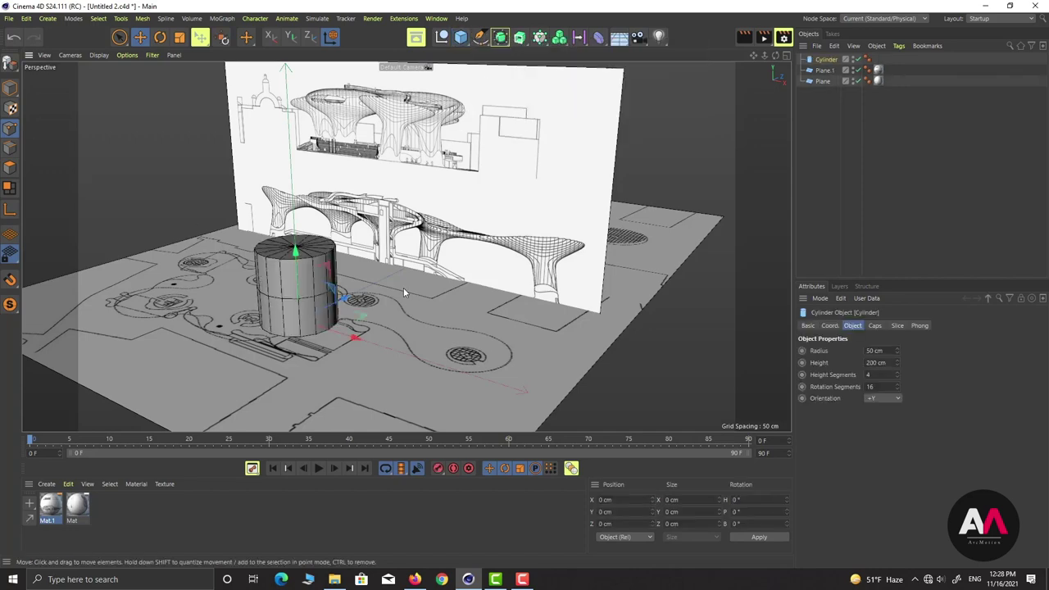
# In the Top view, centre the cylinder on the plan's far-right round column core and set its radius to 17 cm.
pyautogui.click(787, 55)
pyautogui.click(787, 56)
pyautogui.scroll(-1, 386, 224)
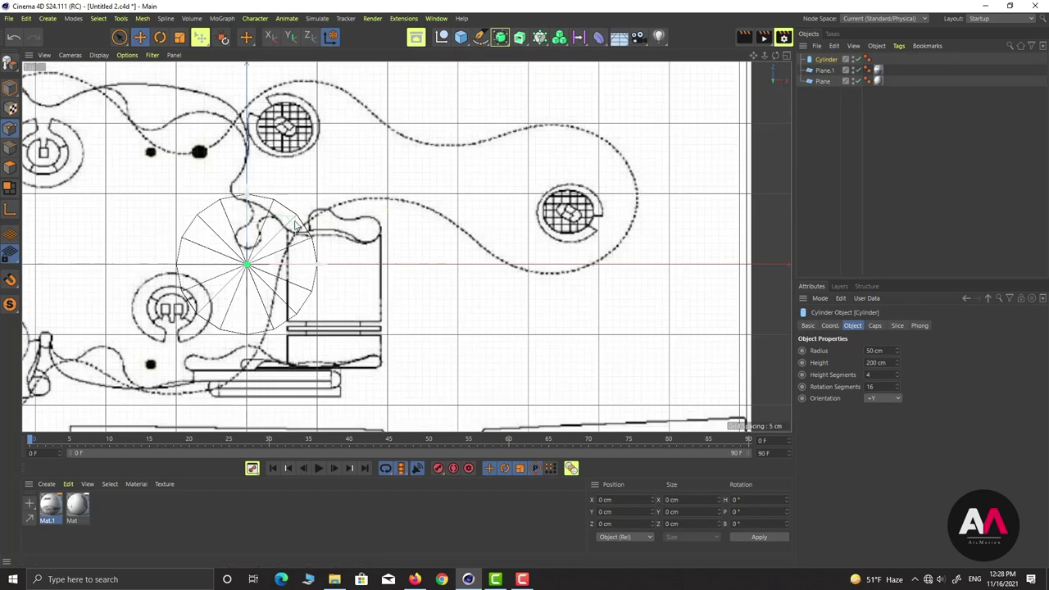
pyautogui.moveTo(295, 226); pyautogui.dragTo(618, 170)
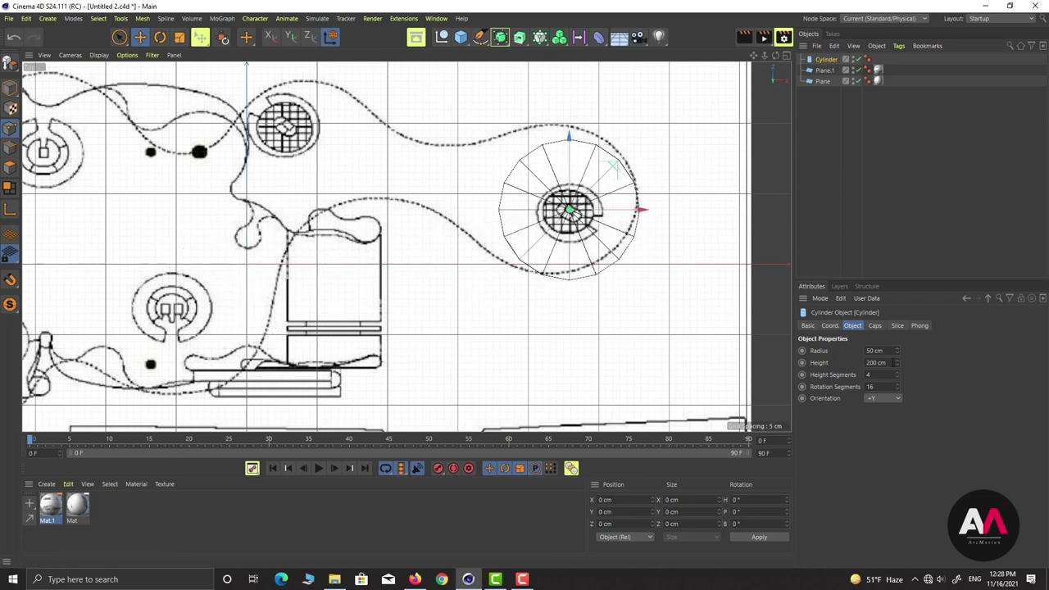
pyautogui.moveTo(897, 353); pyautogui.dragTo(897, 382)
pyautogui.scroll(3, 712, 298)
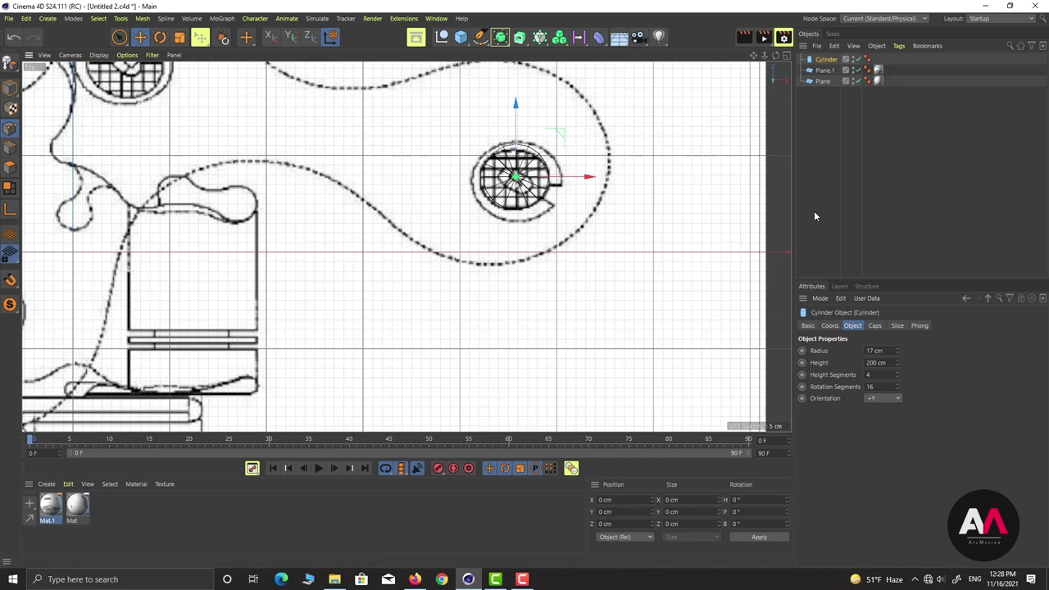
# In the Front view, set the cylinder's height to 63 cm and raise it so its base meets the elevation's ground line.
pyautogui.click(784, 56)
pyautogui.click(787, 248)
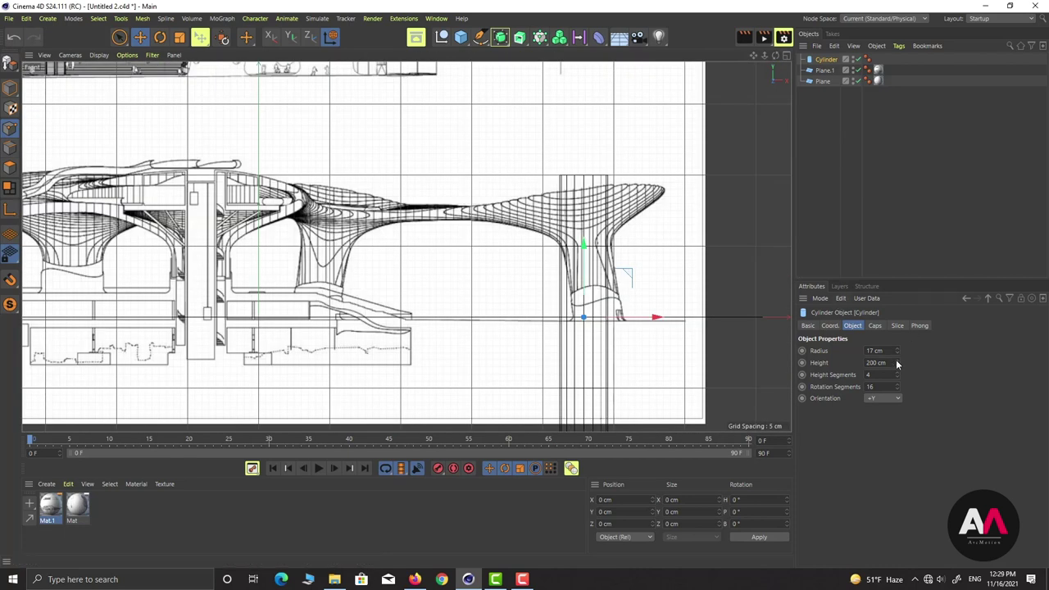
pyautogui.moveTo(897, 362); pyautogui.dragTo(897, 413)
pyautogui.moveTo(629, 274); pyautogui.dragTo(639, 236)
pyautogui.scroll(2, 638, 245)
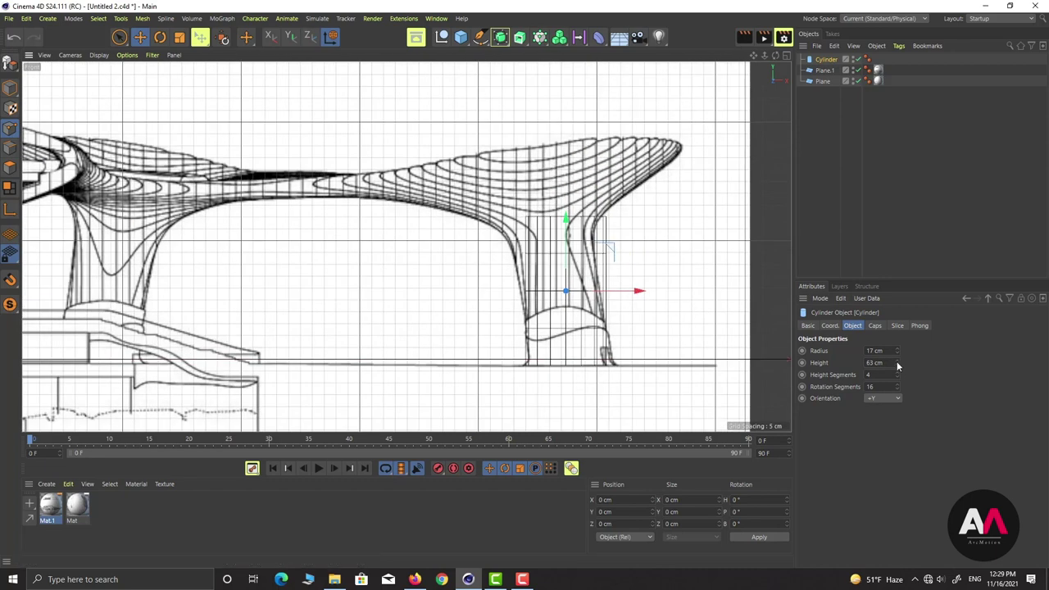
# Set the cylinder's height to 50 cm and lower it back onto the elevation's ground line.
pyautogui.moveTo(897, 366); pyautogui.dragTo(897, 374)
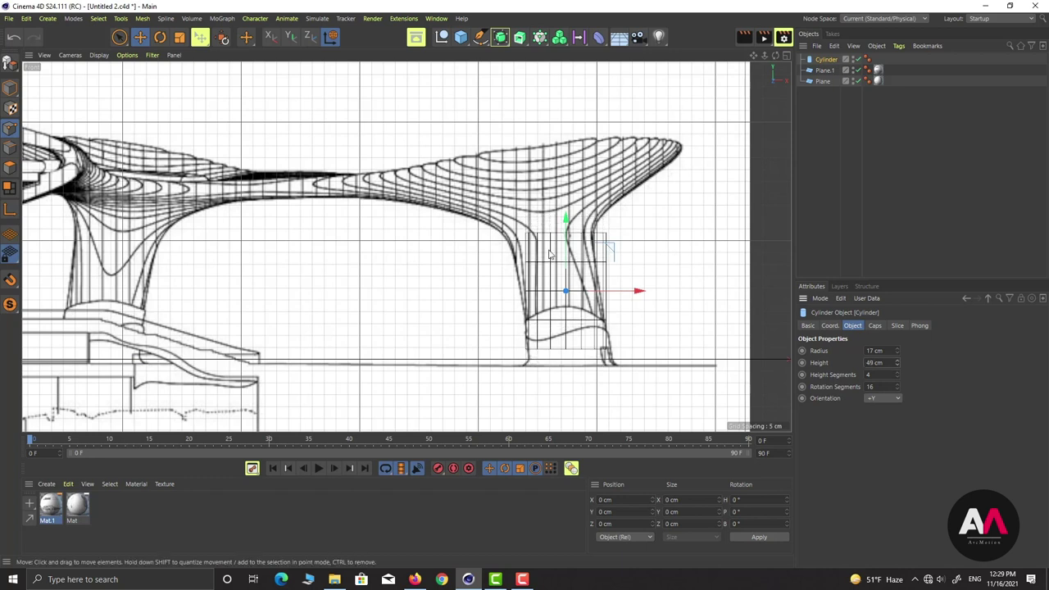
pyautogui.moveTo(570, 245); pyautogui.dragTo(571, 262)
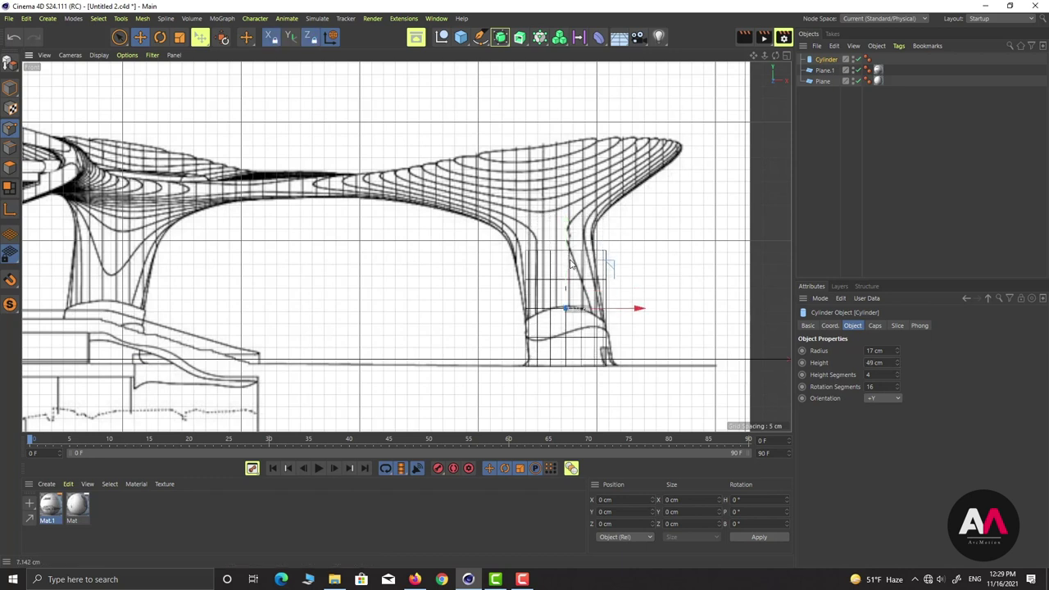
pyautogui.moveTo(884, 363); pyautogui.dragTo(853, 362)
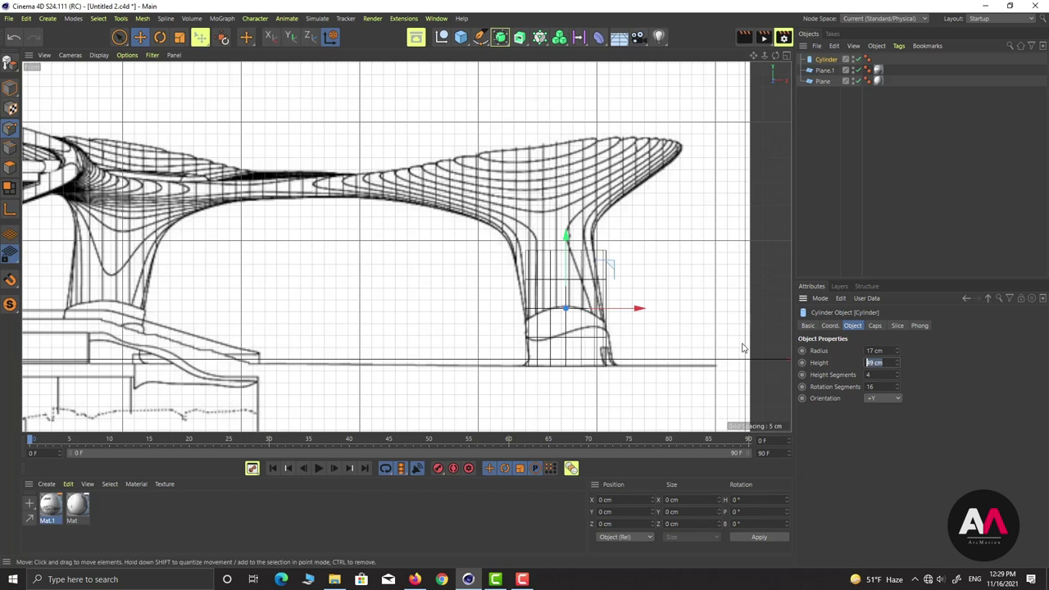
pyautogui.write('50')
pyautogui.press('Return')
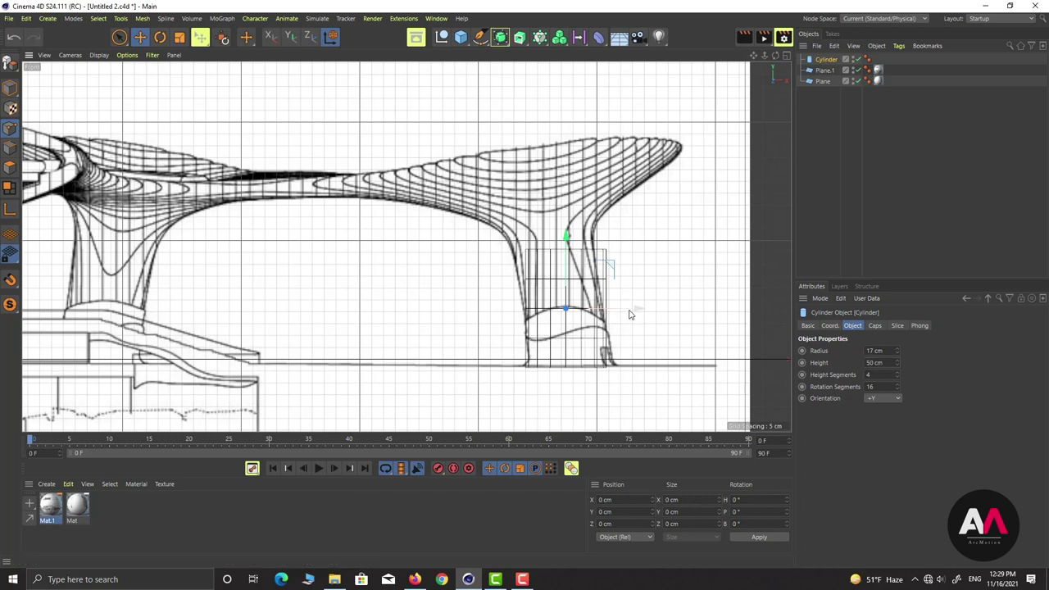
# Nudge the cylinder onto the elevation's far-right column foot and ground line, and nest a new Shear deformer under it.
pyautogui.moveTo(628, 312); pyautogui.dragTo(635, 312)
pyautogui.moveTo(574, 282); pyautogui.dragTo(574, 278)
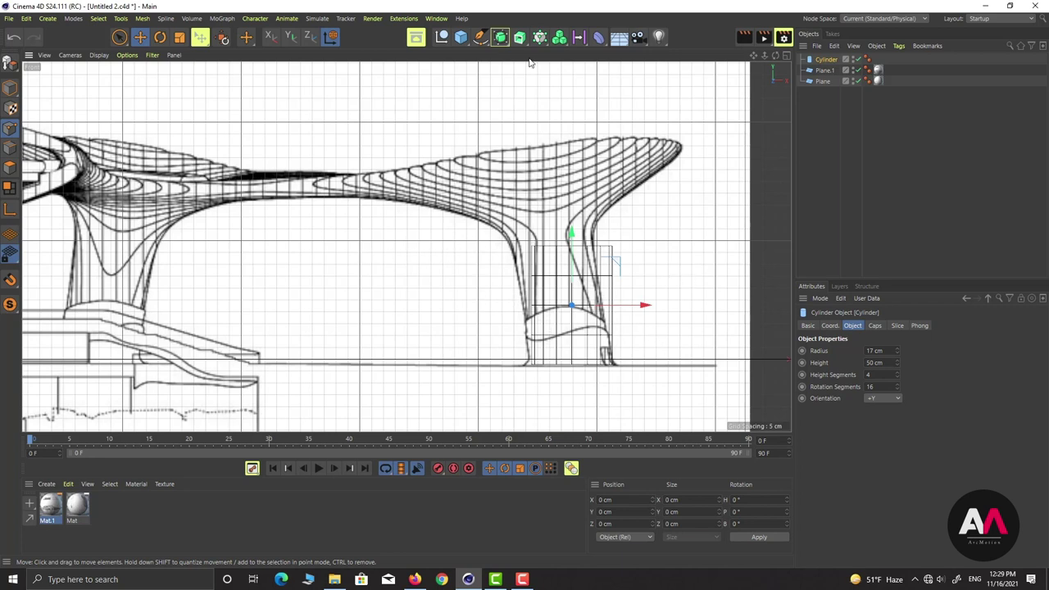
pyautogui.click(598, 37)
pyautogui.keyDown('alt'); pyautogui.click(788, 53); pyautogui.keyUp('alt')
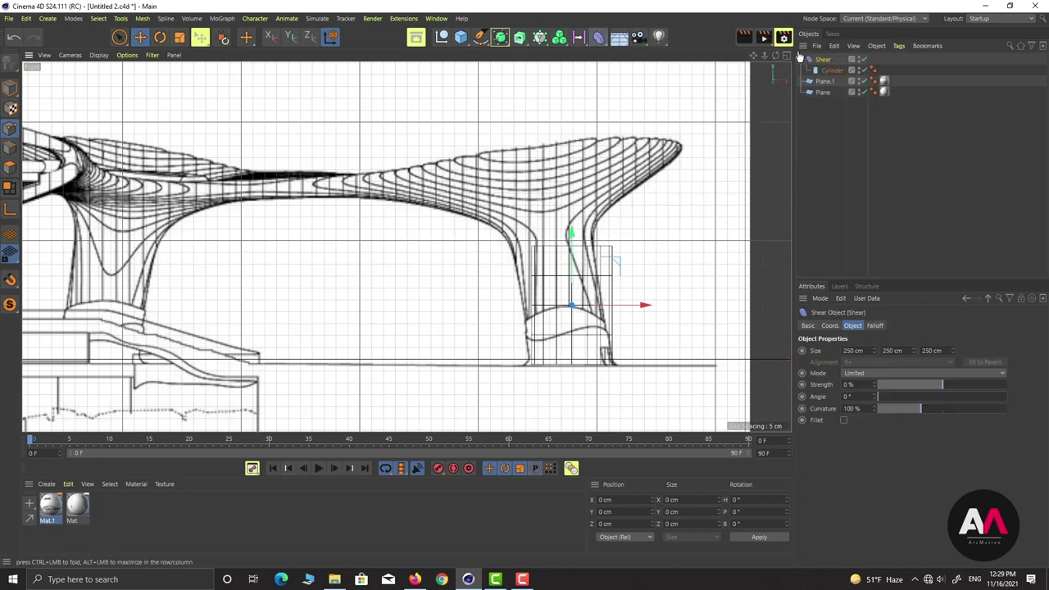
pyautogui.moveTo(829, 70); pyautogui.dragTo(828, 61)
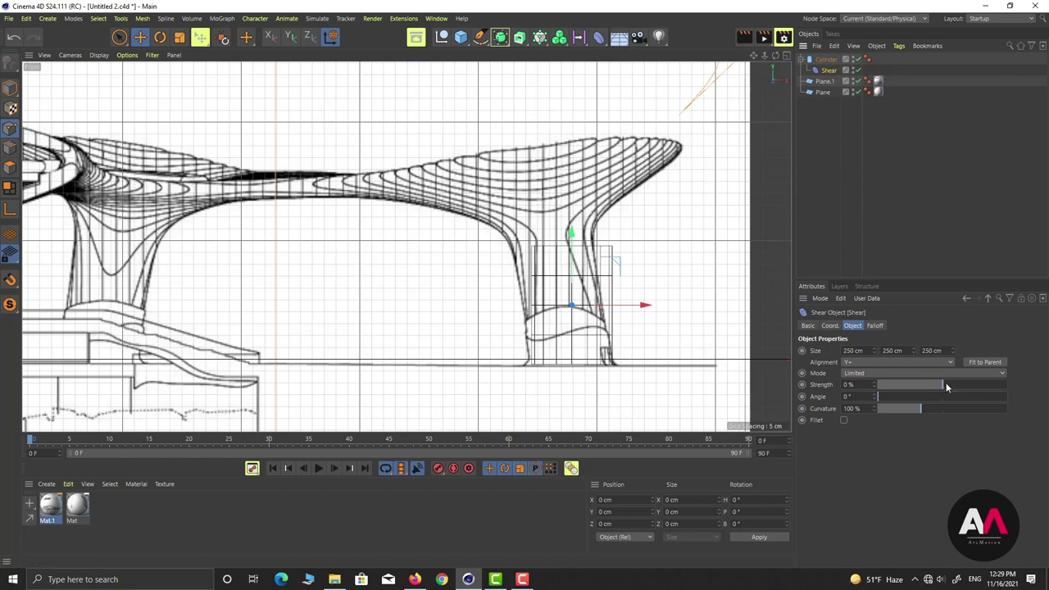
pyautogui.moveTo(946, 384); pyautogui.dragTo(953, 385)
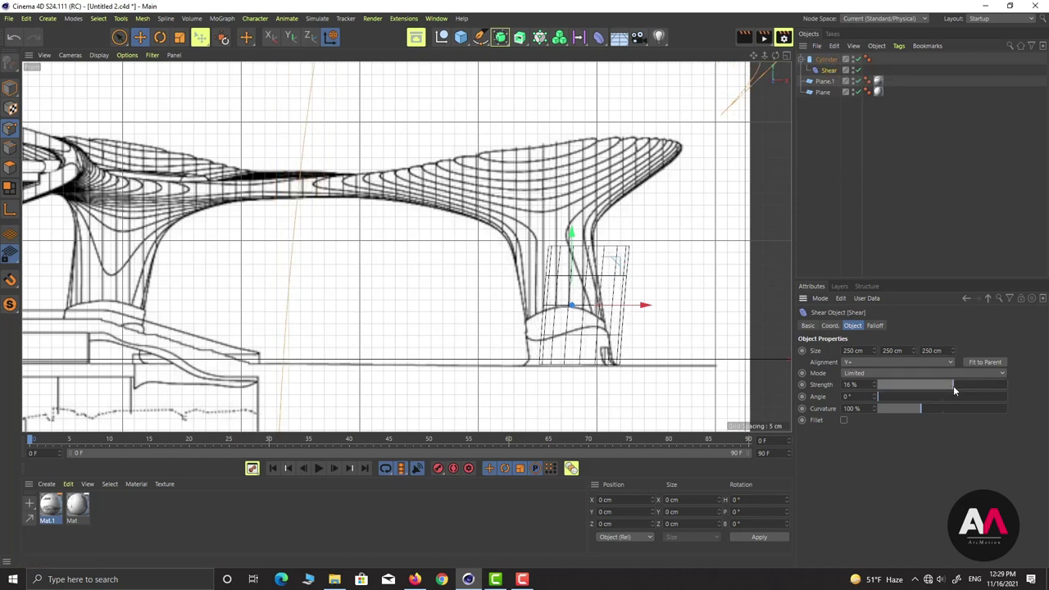
pyautogui.scroll(-5, 437, 213)
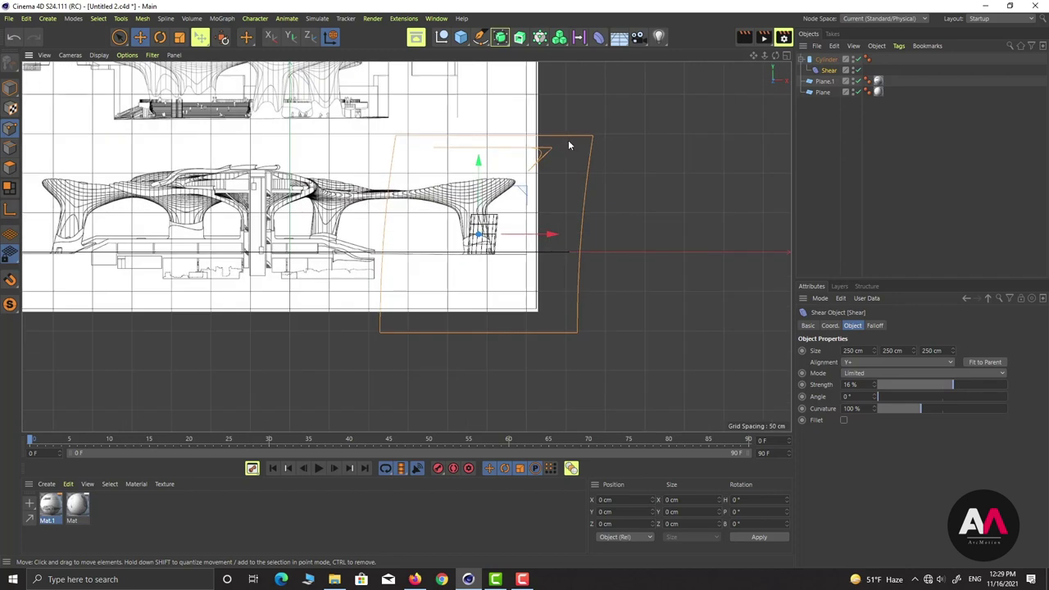
pyautogui.click(14, 38)
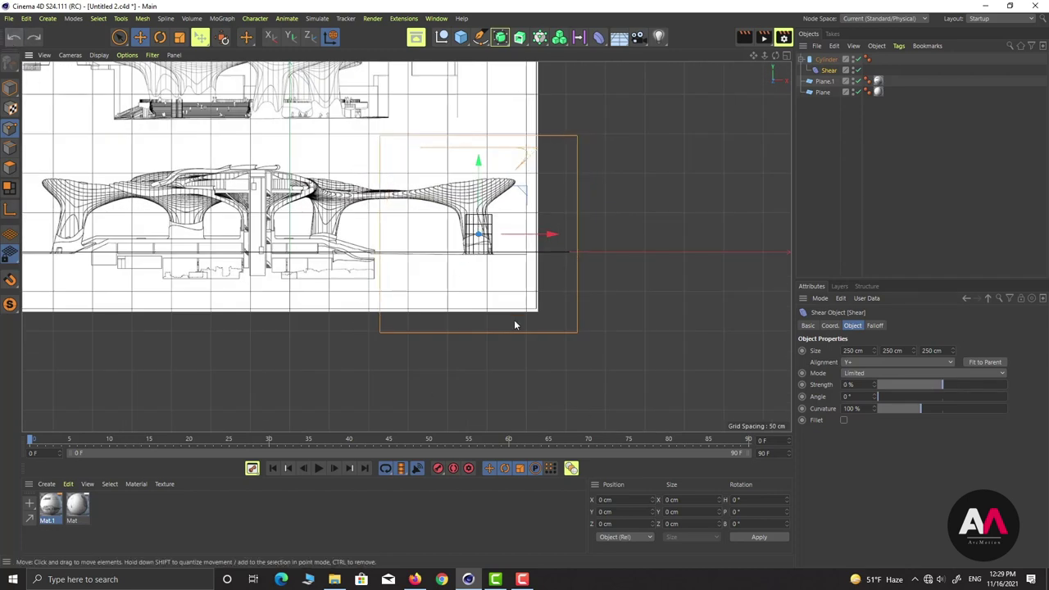
# Fit the Shear deformer to its parent cylinder and set its strength to 86% and its angle to 199°.
pyautogui.click(984, 362)
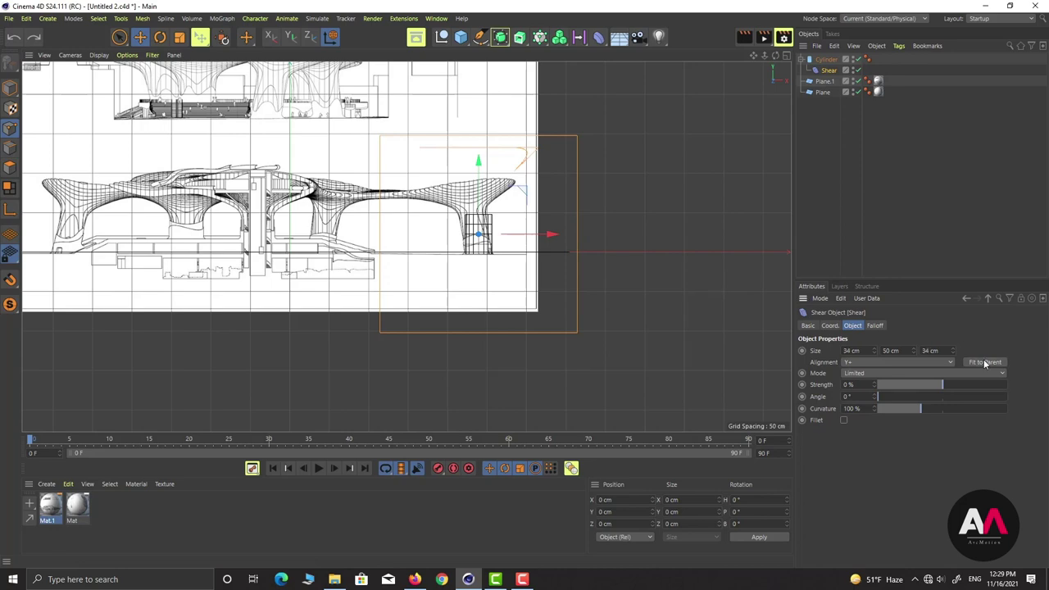
pyautogui.scroll(3, 509, 160)
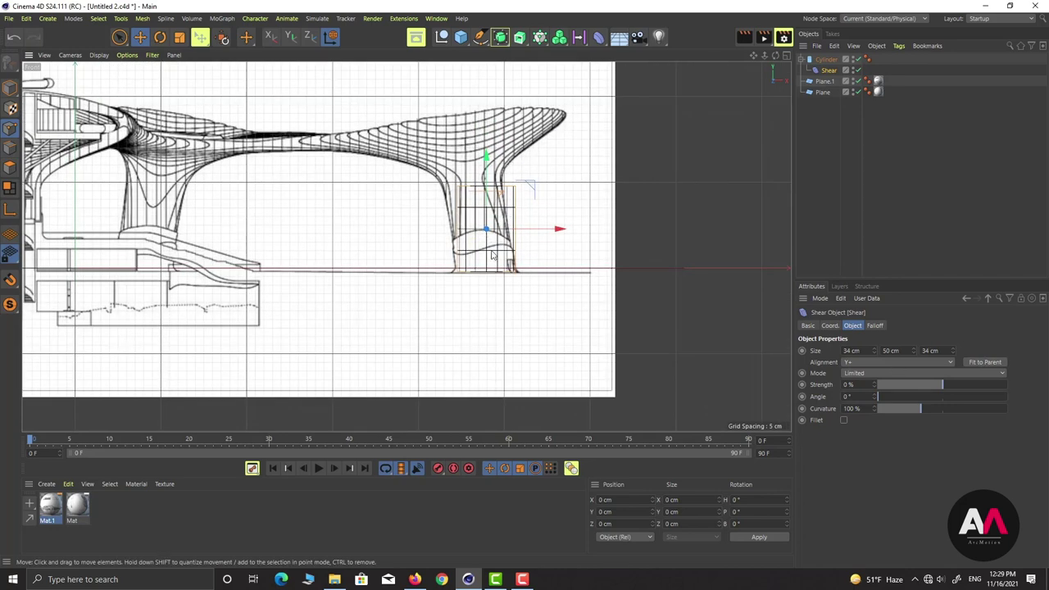
pyautogui.moveTo(943, 384); pyautogui.dragTo(999, 388)
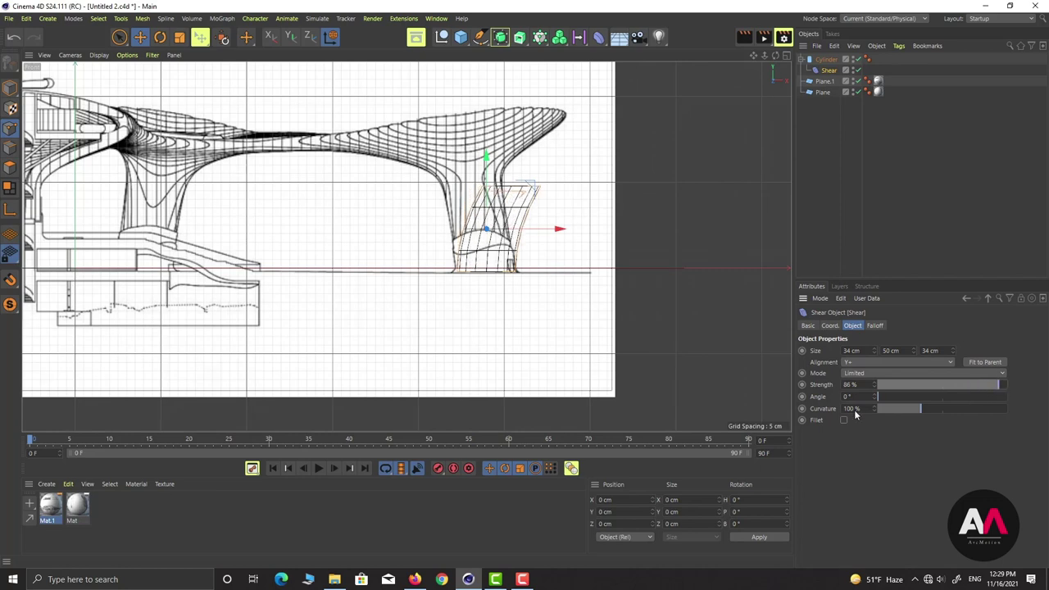
pyautogui.scroll(3, 741, 385)
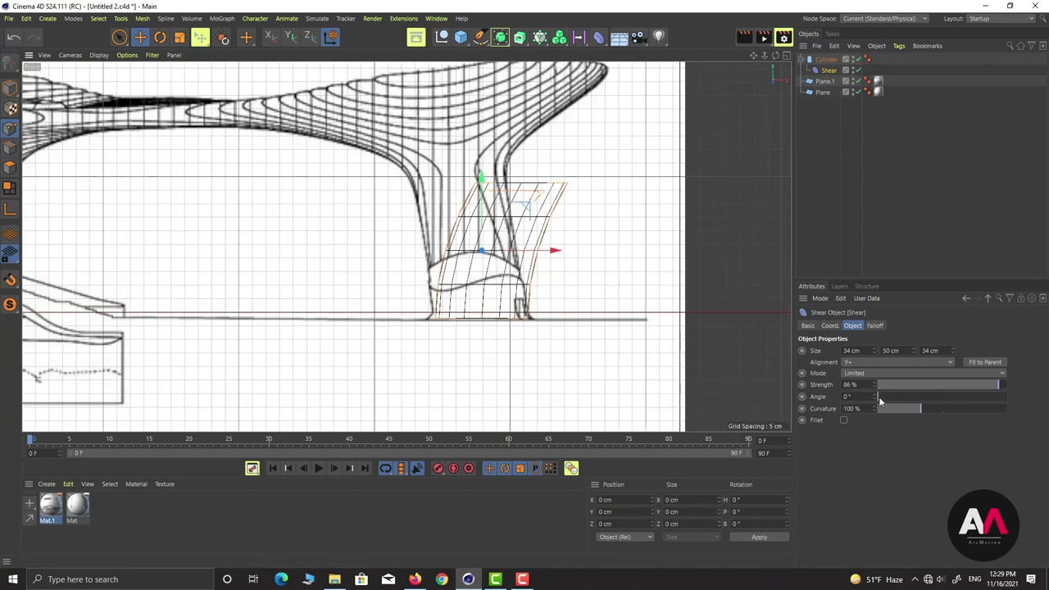
pyautogui.moveTo(879, 397); pyautogui.dragTo(967, 395)
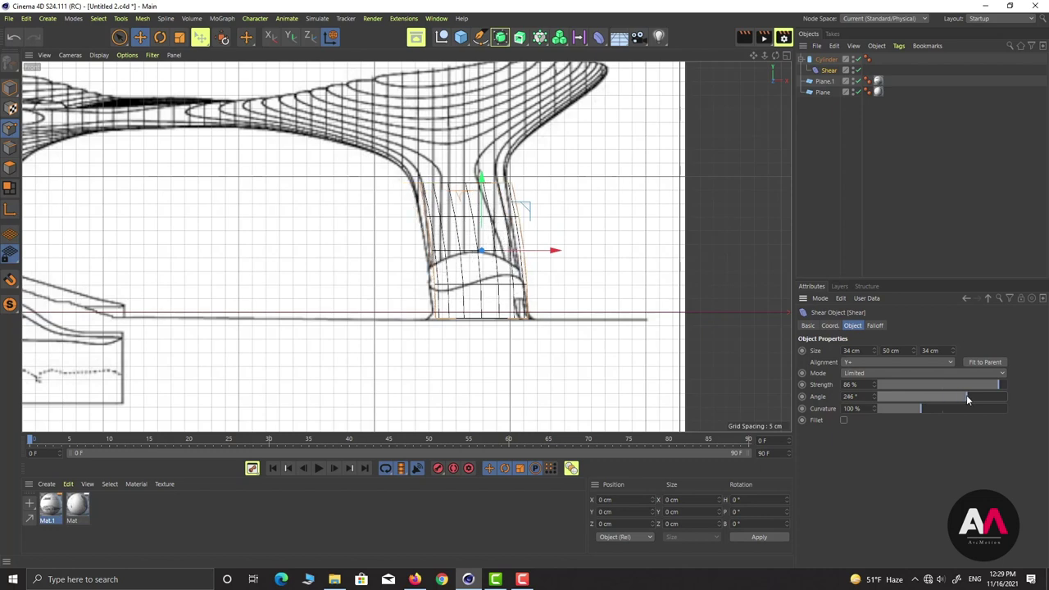
# Checking the lean in the Perspective view, set the shear strength to 63% and the angle to 157°.
pyautogui.click(786, 55)
pyautogui.click(402, 56)
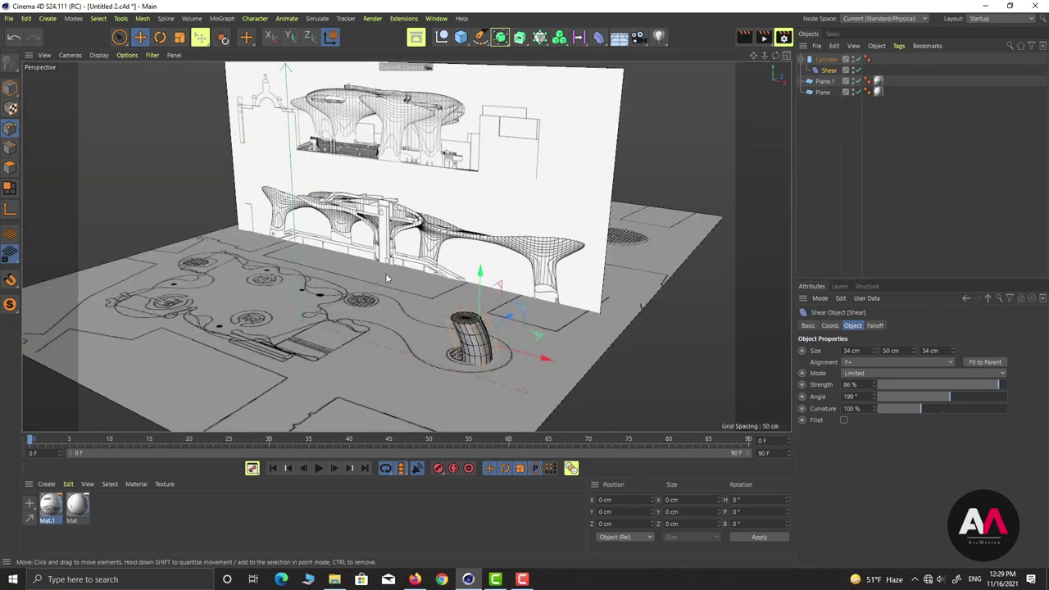
pyautogui.scroll(6, 445, 339)
pyautogui.keyDown('alt'); pyautogui.moveTo(491, 310); pyautogui.dragTo(496, 353); pyautogui.keyUp('alt')
pyautogui.scroll(3, 497, 352)
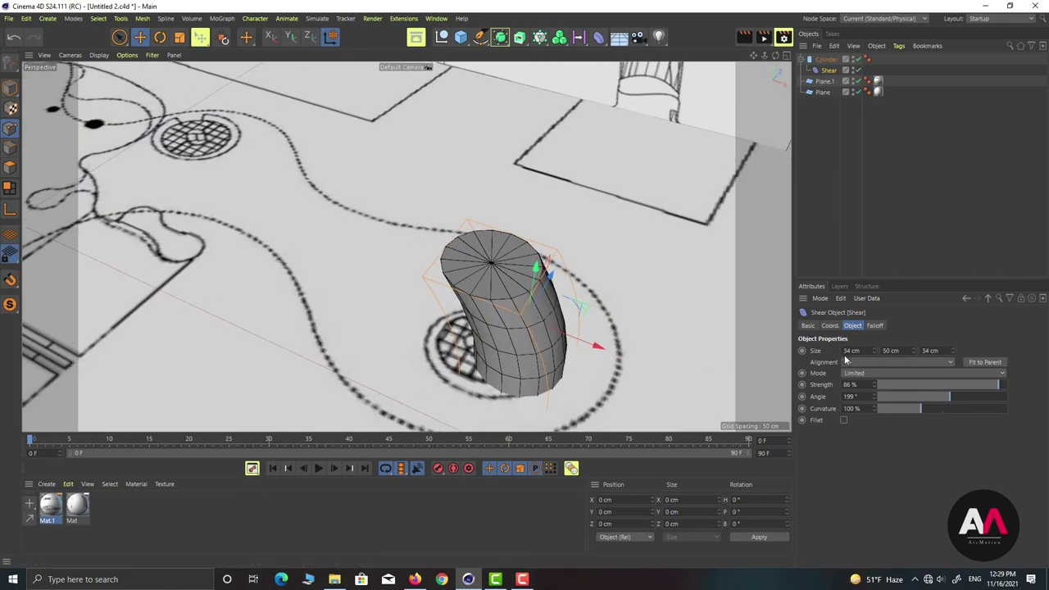
pyautogui.moveTo(1001, 387)
pyautogui.mouseDown()
pyautogui.moveTo(914, 394)
pyautogui.moveTo(990, 395)
pyautogui.mouseUp()
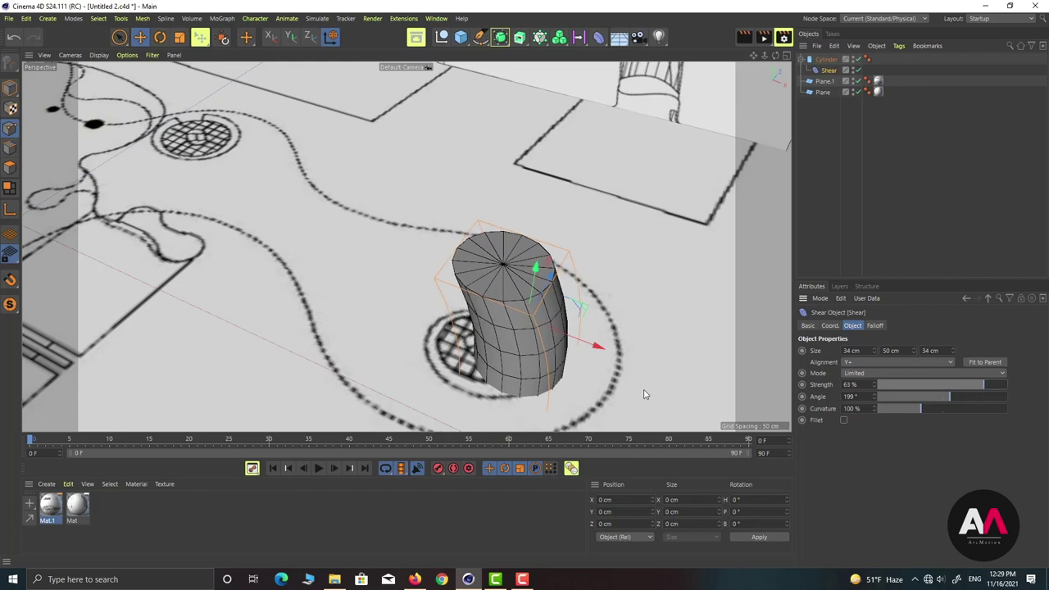
pyautogui.keyDown('alt'); pyautogui.moveTo(515, 320); pyautogui.dragTo(506, 291); pyautogui.keyUp('alt')
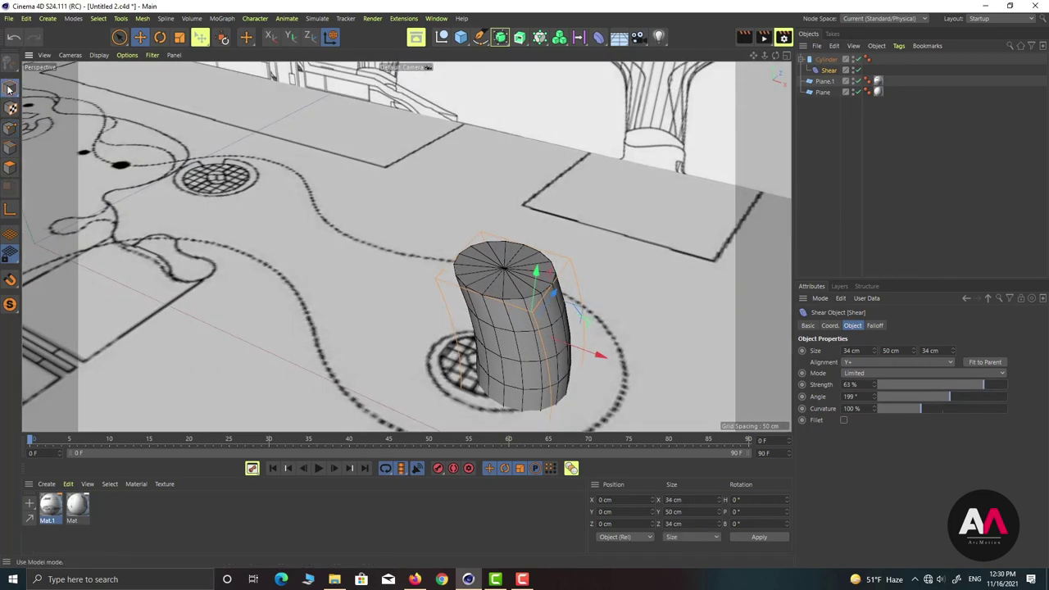
pyautogui.rightClick(524, 297)
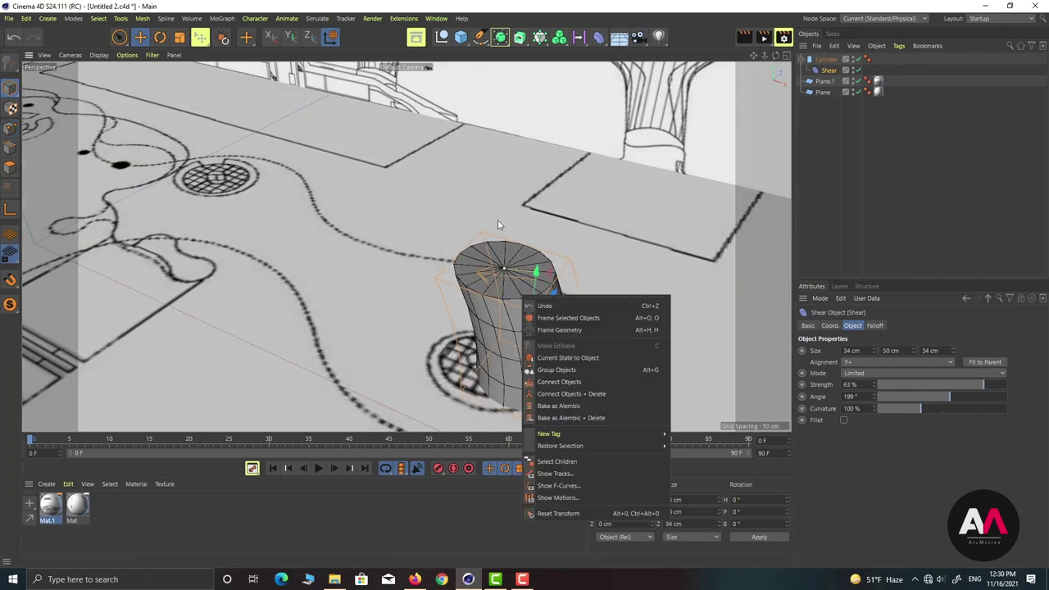
pyautogui.click(607, 12)
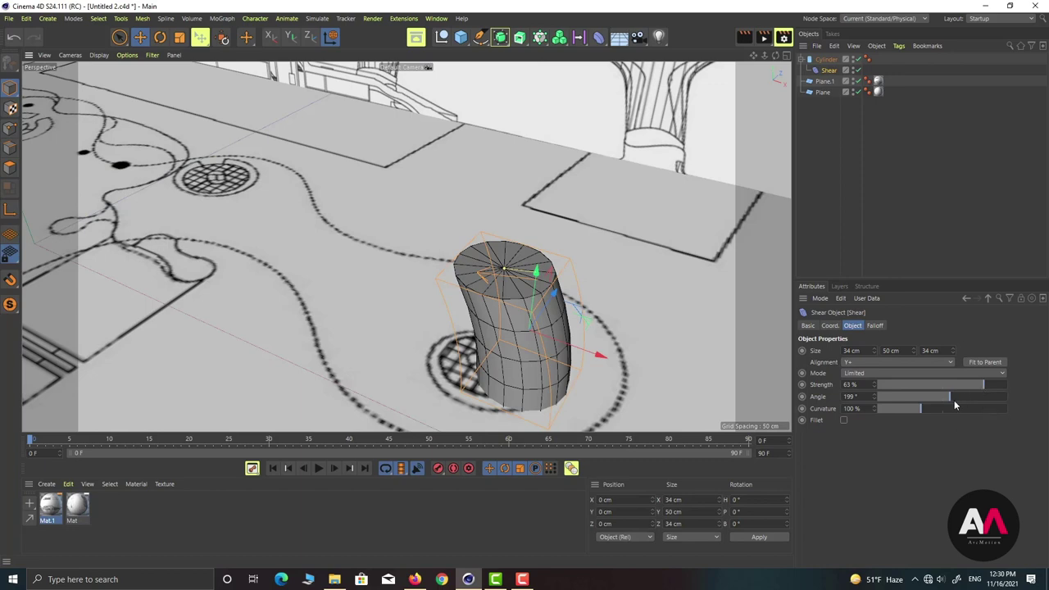
pyautogui.moveTo(954, 399); pyautogui.dragTo(934, 398)
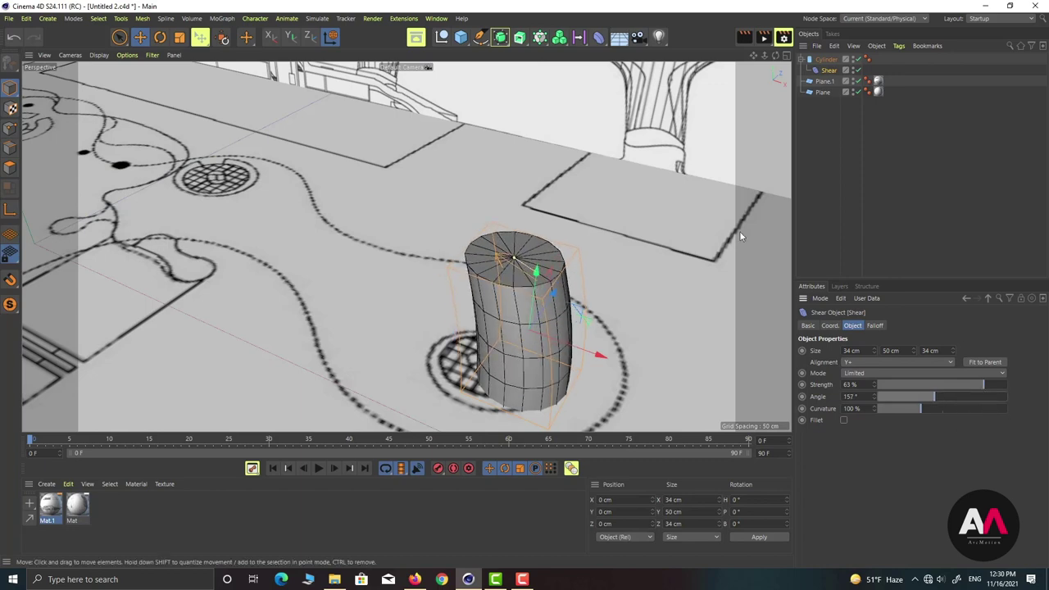
# Compare the leaning cylinder with the plan's column core and set the shear strength to 65%.
pyautogui.keyDown('alt'); pyautogui.moveTo(555, 215); pyautogui.dragTo(522, 253); pyautogui.keyUp('alt')
pyautogui.scroll(-4, 523, 264)
pyautogui.keyDown('alt'); pyautogui.moveTo(519, 303); pyautogui.dragTo(518, 275, button='middle'); pyautogui.keyUp('alt')
pyautogui.scroll(3, 517, 274)
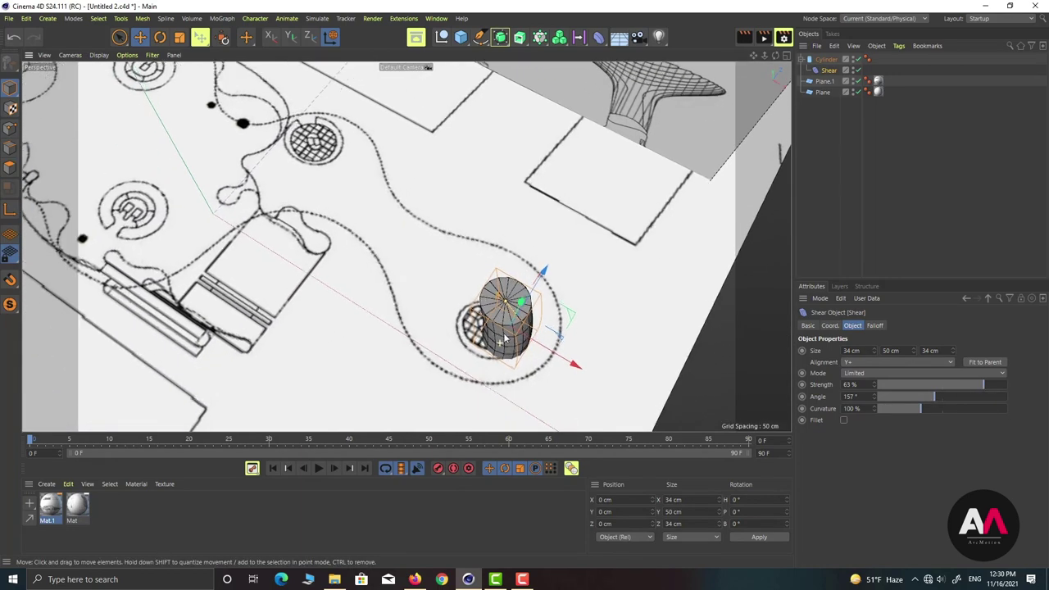
pyautogui.moveTo(983, 384); pyautogui.dragTo(985, 384)
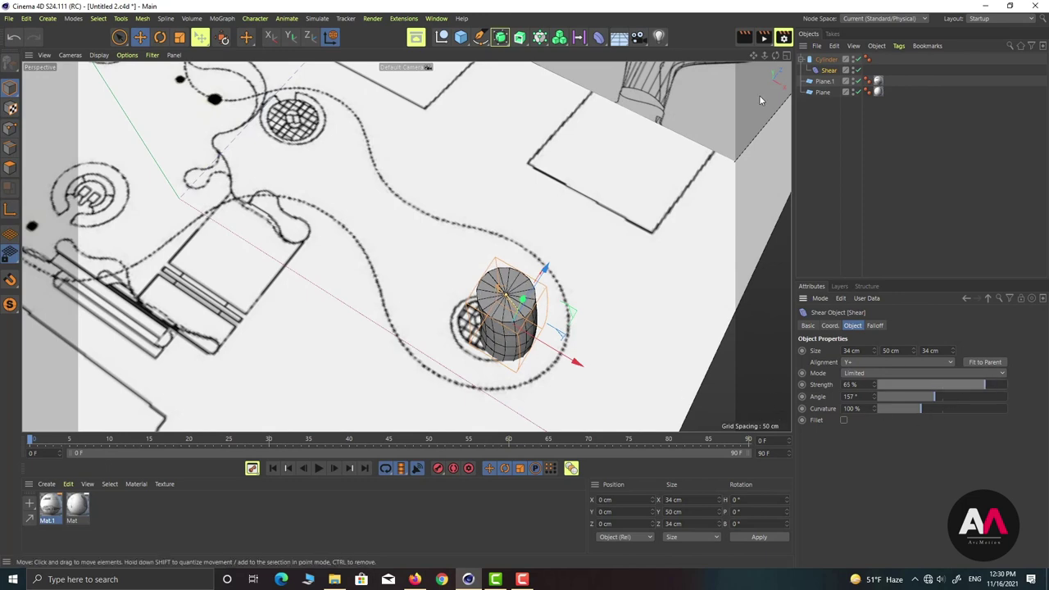
# Set the shear curvature to 0% so the cylinder leans in a straight line.
pyautogui.keyDown('alt'); pyautogui.moveTo(477, 287); pyautogui.dragTo(516, 238); pyautogui.keyUp('alt')
pyautogui.scroll(3, 541, 262)
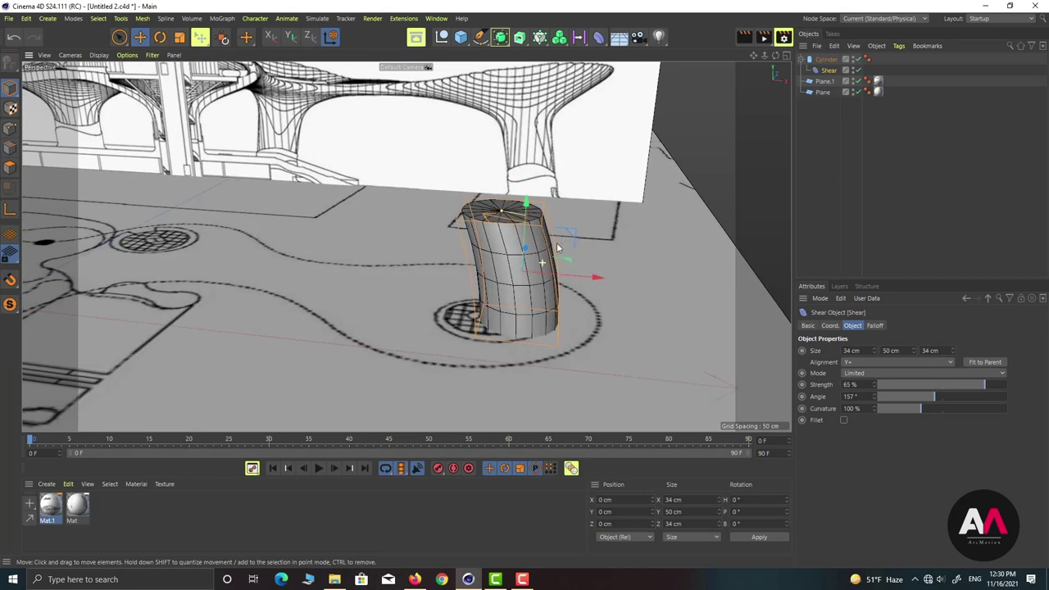
pyautogui.keyDown('alt'); pyautogui.moveTo(537, 279); pyautogui.dragTo(519, 228); pyautogui.keyUp('alt')
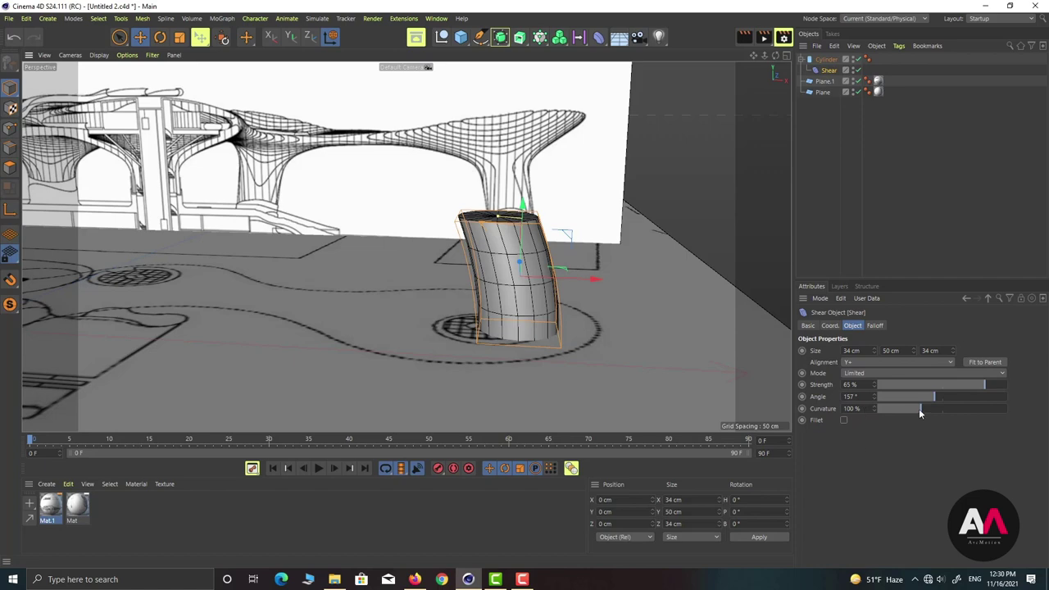
pyautogui.moveTo(919, 408); pyautogui.dragTo(876, 408)
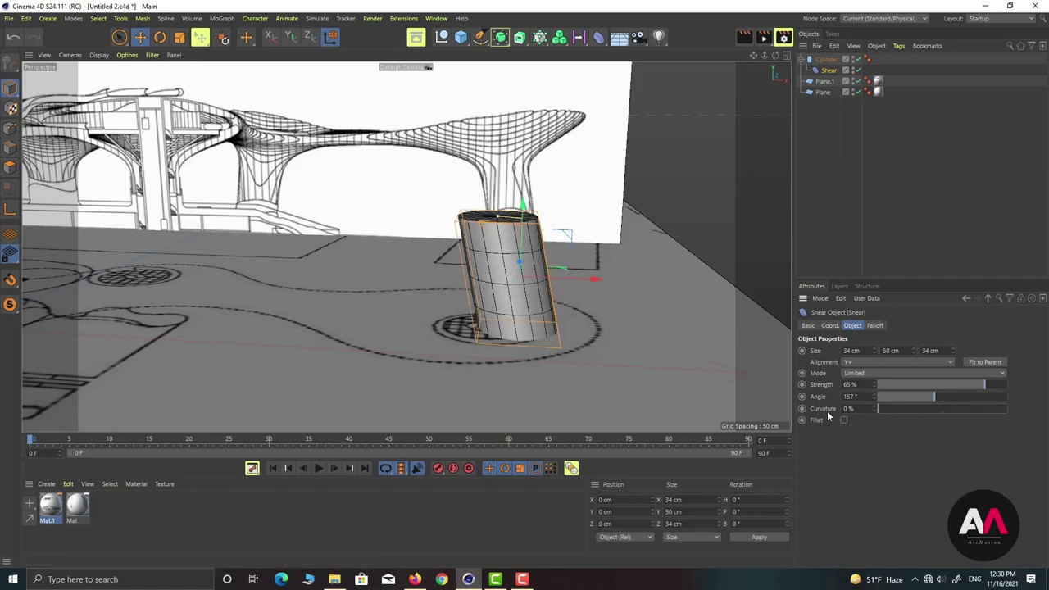
pyautogui.keyDown('alt'); pyautogui.moveTo(435, 226); pyautogui.dragTo(494, 283); pyautogui.keyUp('alt')
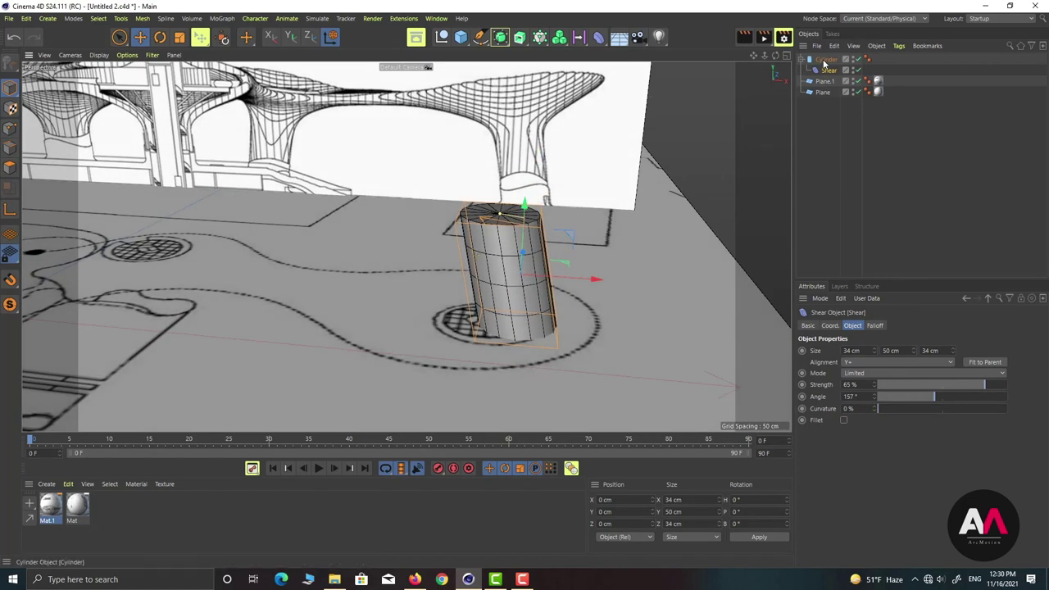
# Duplicate the sheared cylinder together with its Shear deformer as a second column.
pyautogui.click(824, 61)
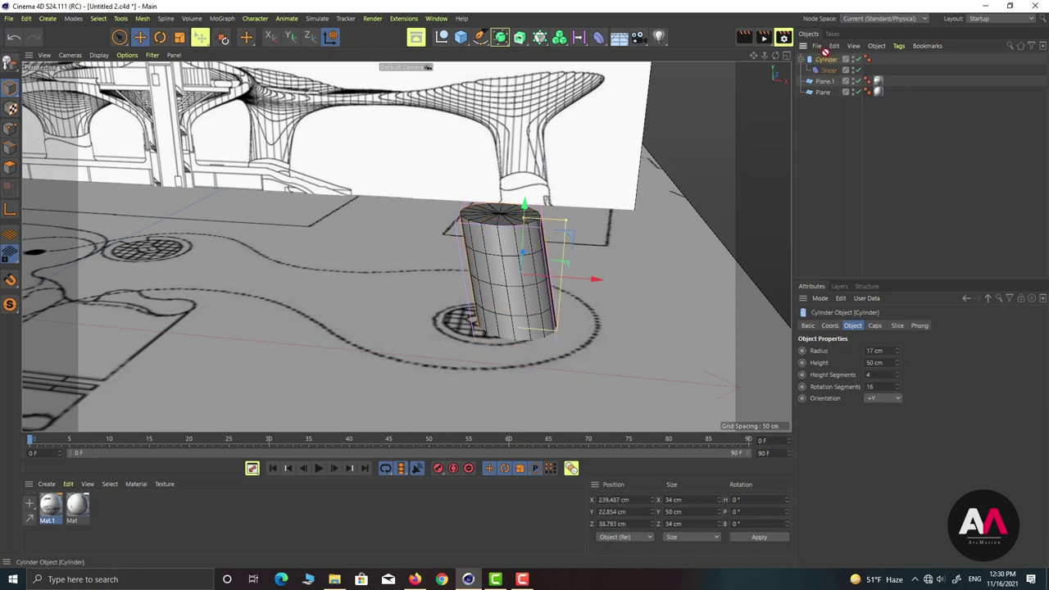
pyautogui.keyDown('ctrl'); pyautogui.moveTo(824, 59); pyautogui.dragTo(803, 65); pyautogui.keyUp('ctrl')
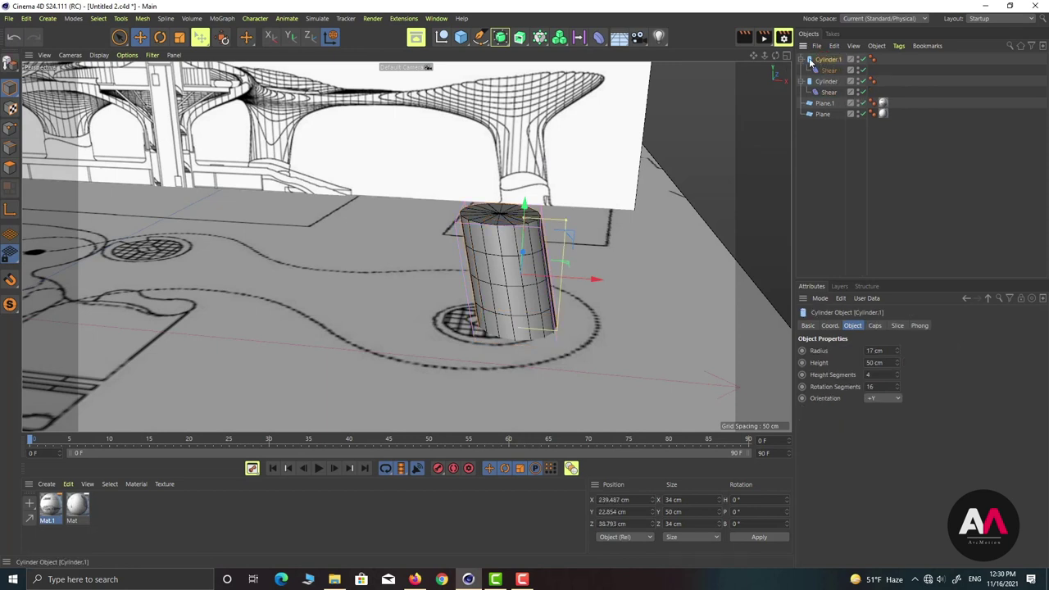
pyautogui.click(828, 70)
pyautogui.click(828, 61)
# In the Top view, move the duplicated cylinder onto the next round column core, at about X 36 cm, Z 94 cm.
pyautogui.scroll(-2, 569, 215)
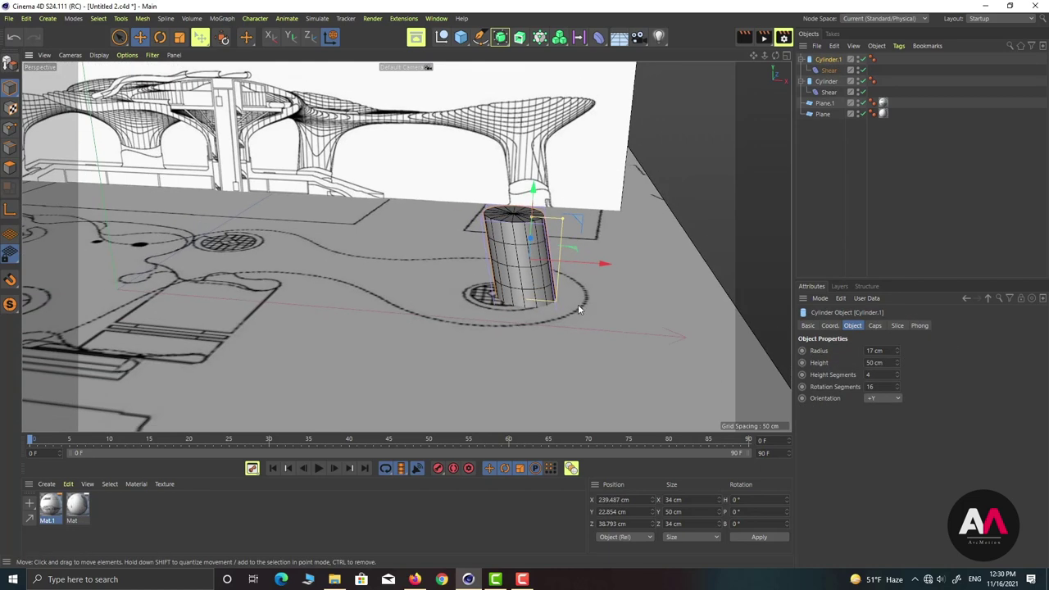
pyautogui.click(787, 56)
pyautogui.click(787, 56)
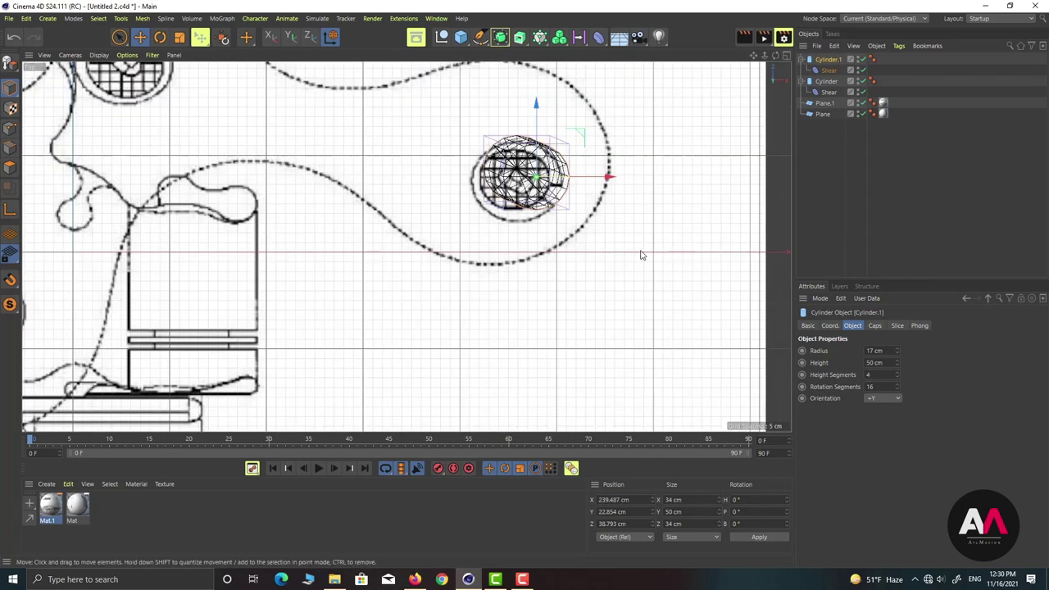
pyautogui.scroll(-5, 641, 254)
pyautogui.scroll(3, 553, 214)
pyautogui.moveTo(682, 203); pyautogui.dragTo(453, 138)
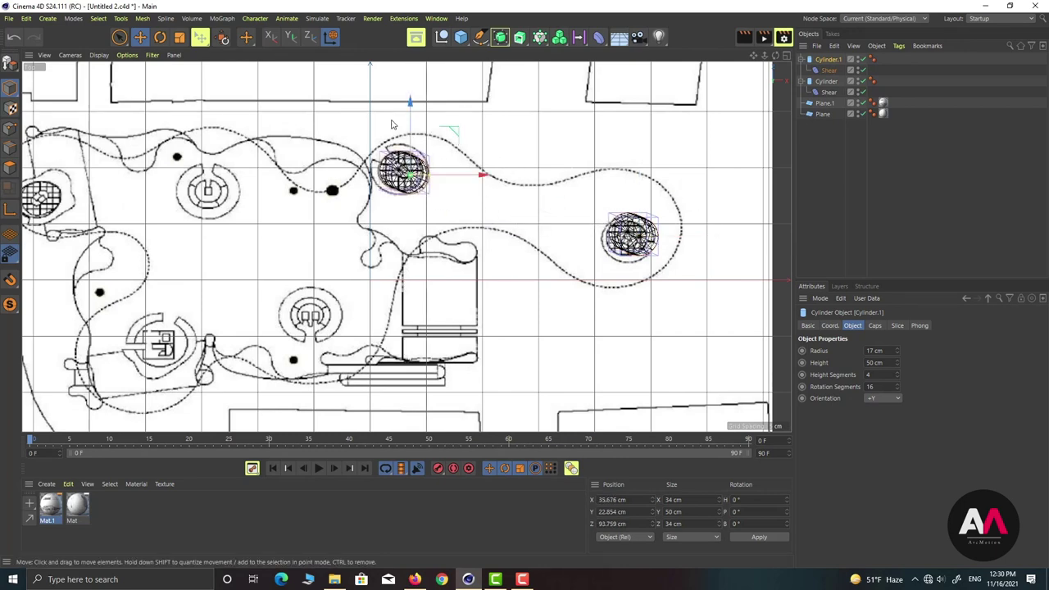
pyautogui.scroll(2, 412, 117)
# Set the duplicated column's shear angle to 318° so its lean follows the second column in the Front elevation.
pyautogui.click(786, 56)
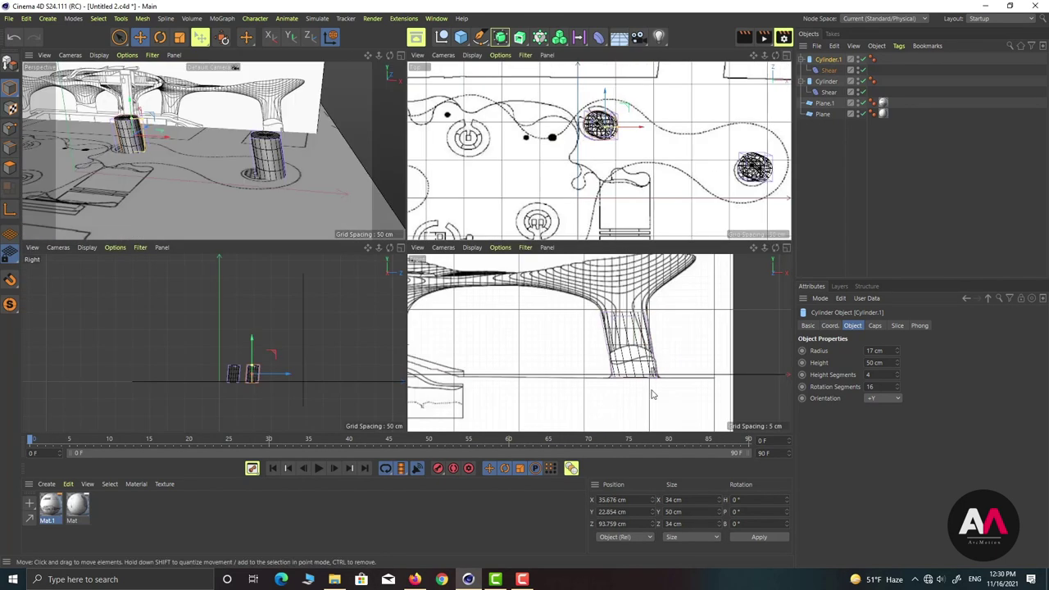
pyautogui.scroll(-3, 650, 317)
pyautogui.scroll(4, 660, 310)
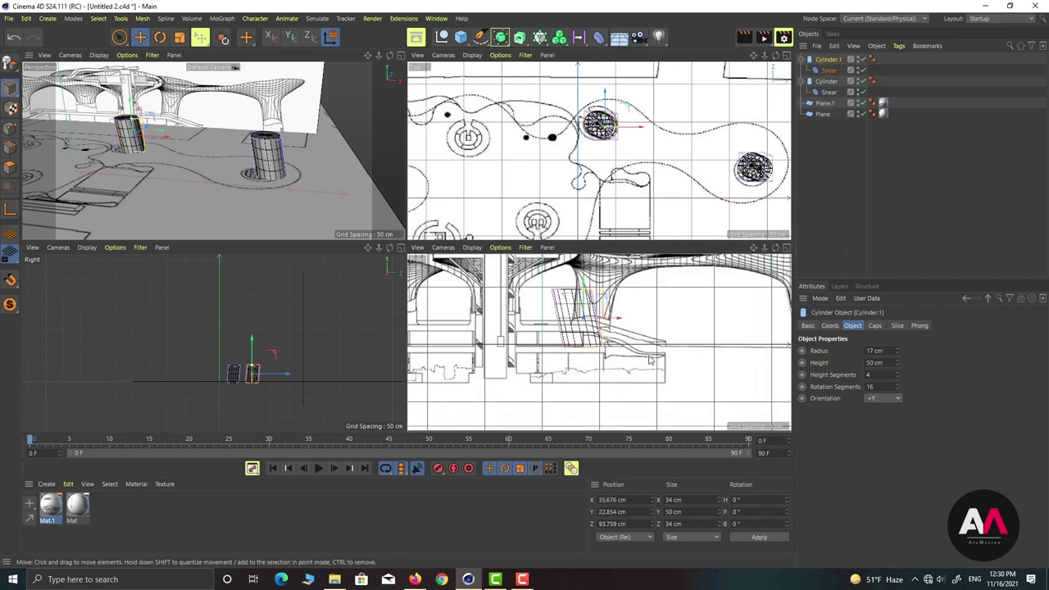
pyautogui.scroll(5, 98, 124)
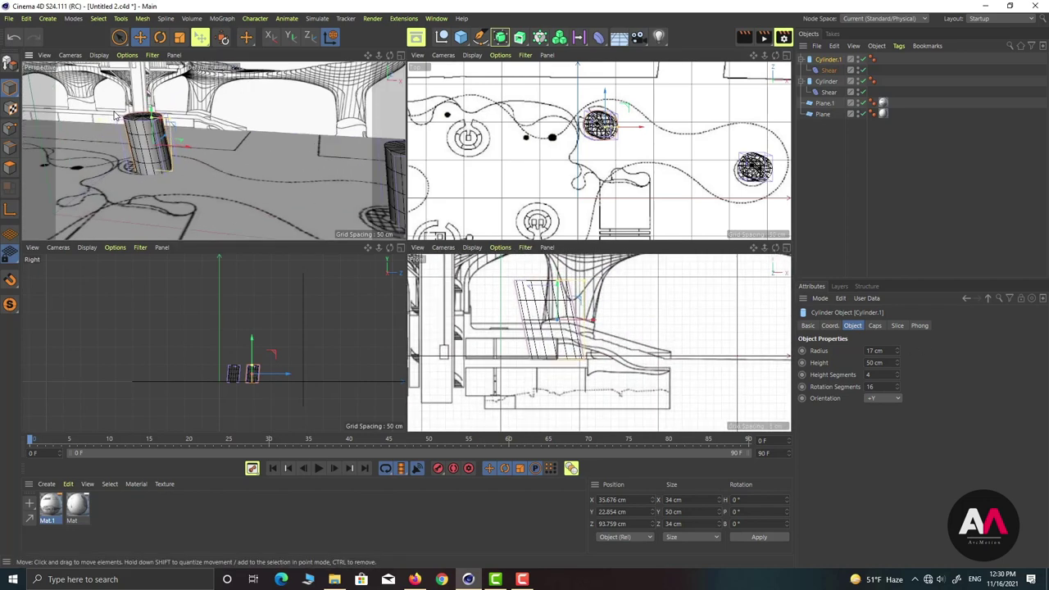
pyautogui.scroll(-3, 184, 147)
pyautogui.keyDown('alt'); pyautogui.moveTo(177, 160); pyautogui.dragTo(185, 188); pyautogui.keyUp('alt')
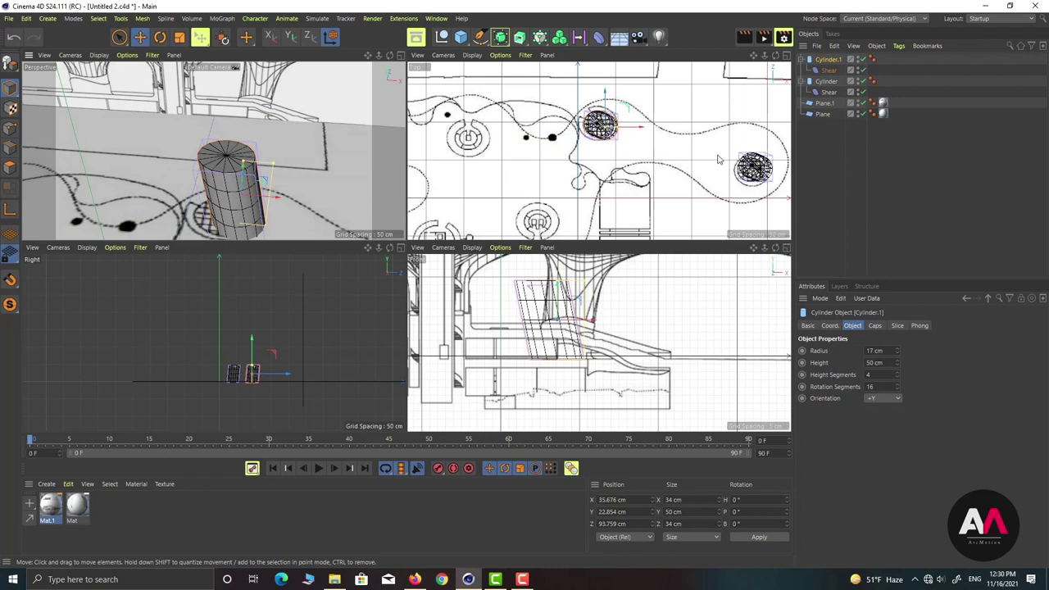
pyautogui.click(829, 69)
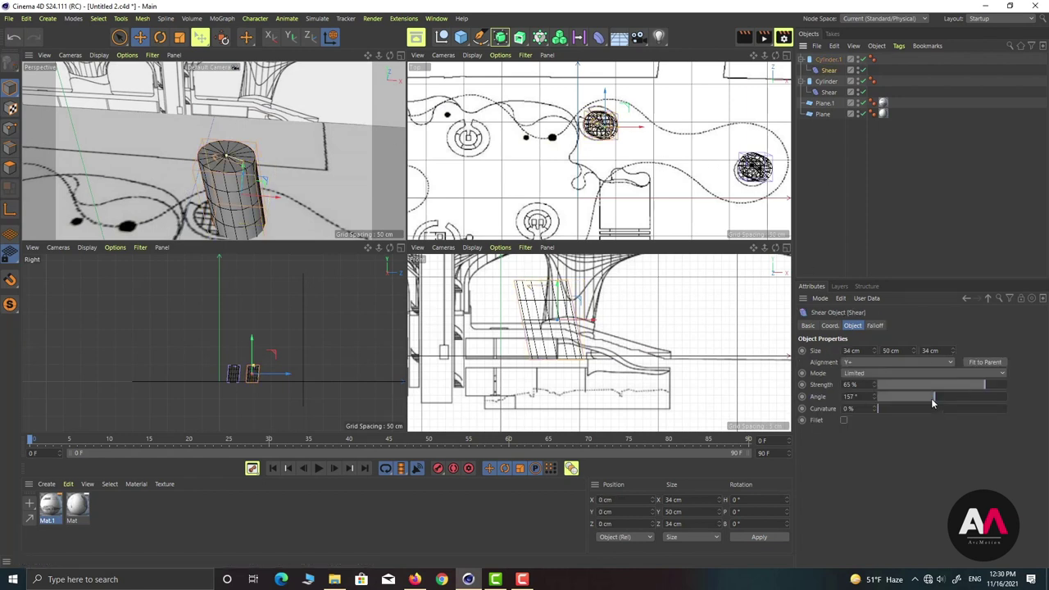
pyautogui.moveTo(932, 401); pyautogui.dragTo(995, 403)
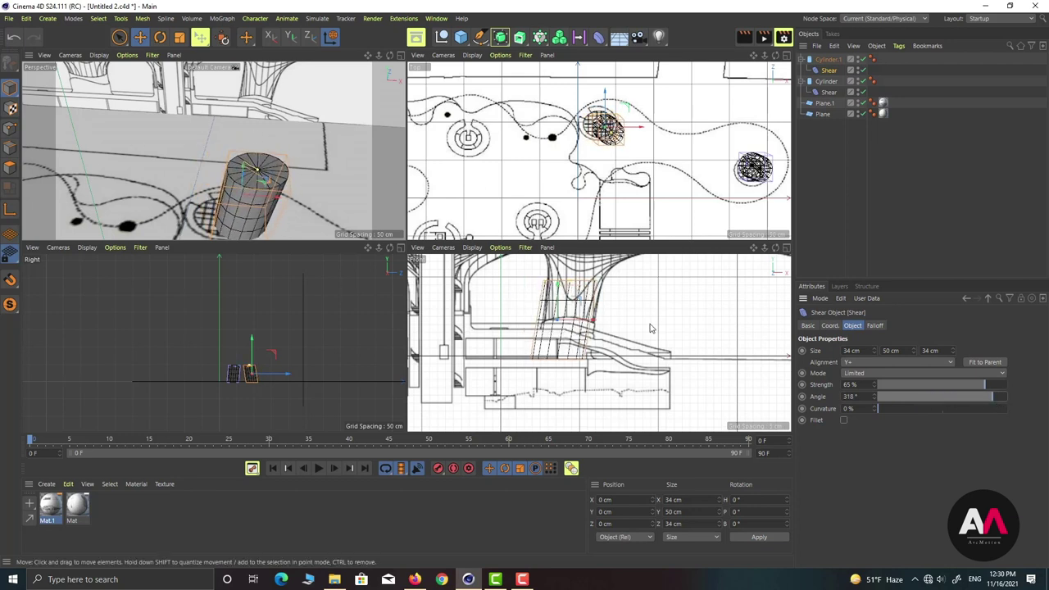
pyautogui.scroll(1, 555, 380)
pyautogui.keyDown('alt'); pyautogui.moveTo(645, 327); pyautogui.dragTo(609, 348, button='middle'); pyautogui.keyUp('alt')
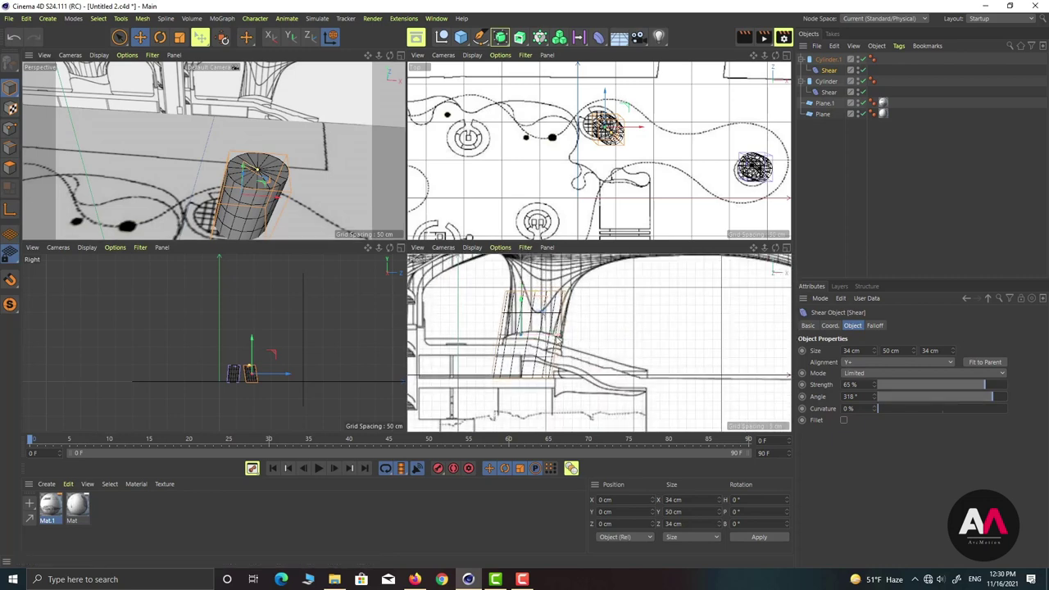
pyautogui.moveTo(558, 341); pyautogui.dragTo(559, 340)
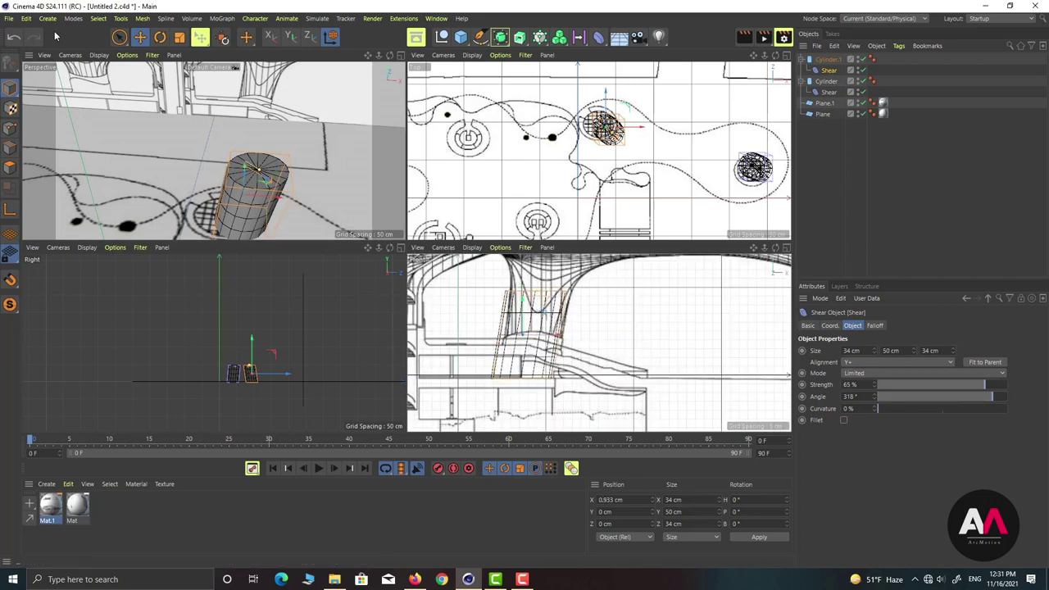
pyautogui.click(14, 37)
pyautogui.moveTo(640, 128); pyautogui.dragTo(641, 135)
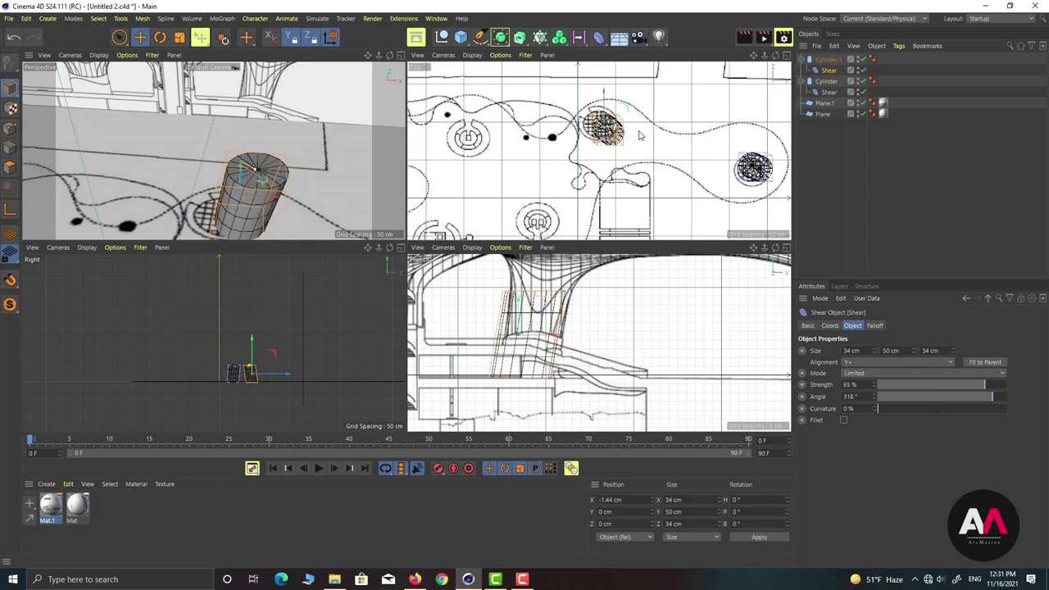
pyautogui.click(13, 36)
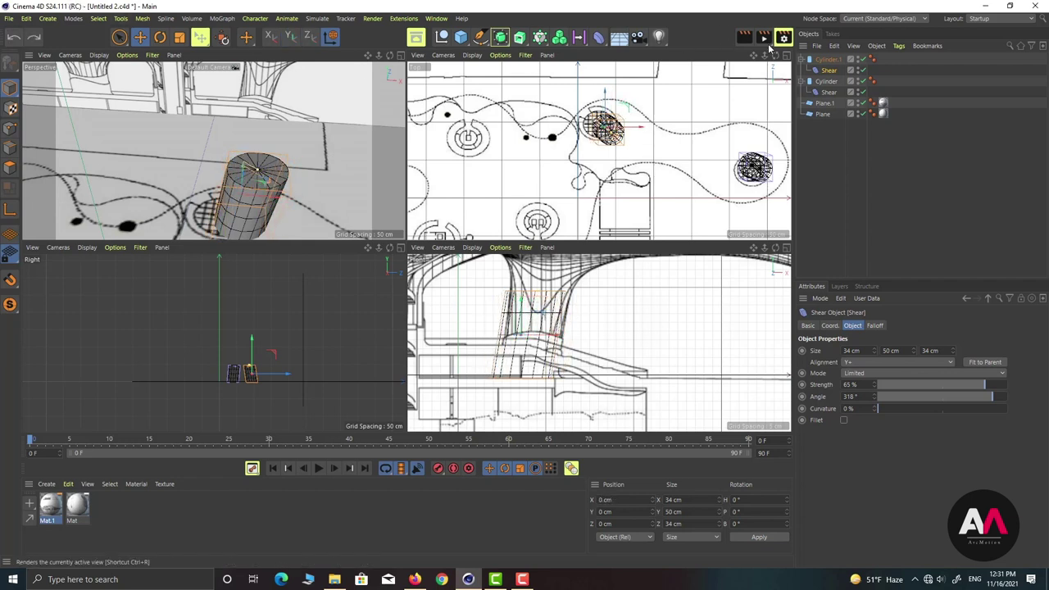
# Move the second column's cylinder along X to about 38 cm to align it with its column in the Front elevation.
pyautogui.click(558, 346)
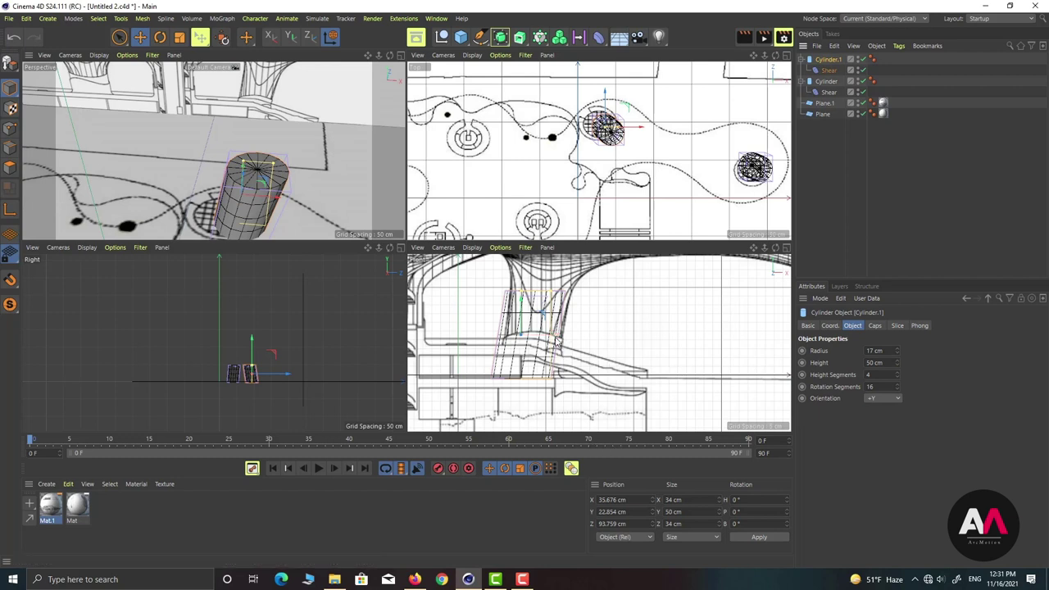
pyautogui.moveTo(558, 346); pyautogui.dragTo(561, 342)
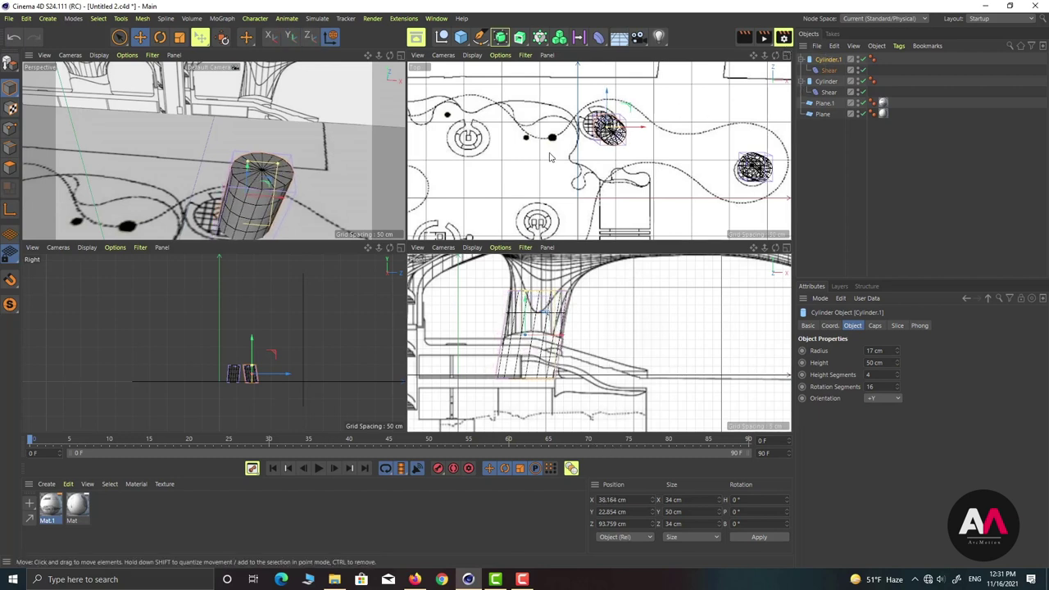
pyautogui.keyDown('alt'); pyautogui.moveTo(305, 147); pyautogui.dragTo(328, 141); pyautogui.keyUp('alt')
# Collapse both cylinder hierarchies, duplicate the second column and place the copy on the lower round core in the plan, about X -57 cm, Z -32 cm.
pyautogui.click(810, 60)
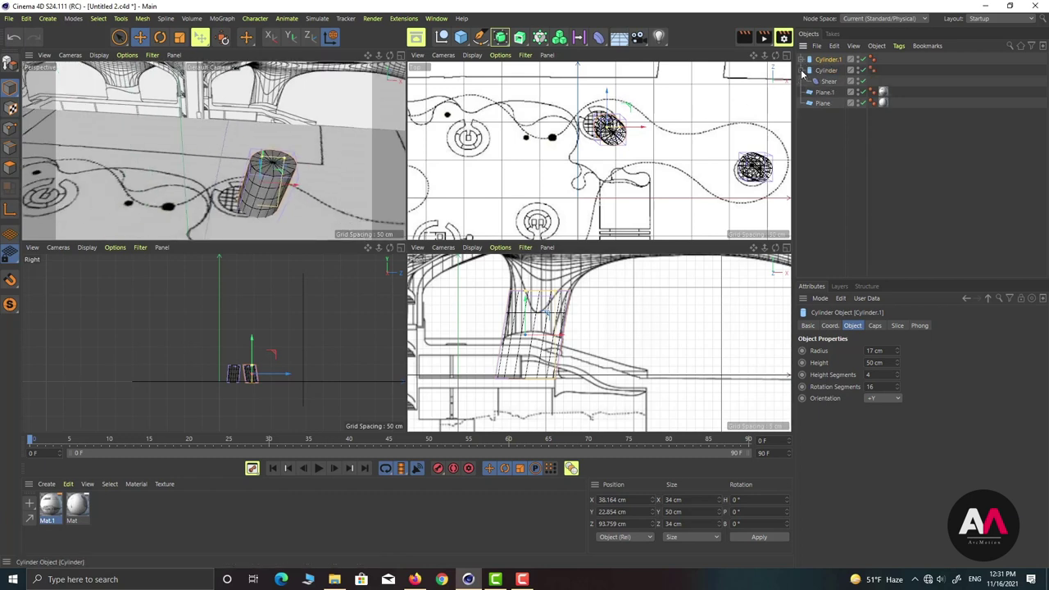
pyautogui.click(810, 71)
pyautogui.hotkey('ctrl', 'c')
pyautogui.hotkey('ctrl', 'v')
pyautogui.moveTo(627, 111); pyautogui.dragTo(555, 203)
# Delete the Shear deformer from the third column so it stands upright.
pyautogui.scroll(-6, 637, 317)
pyautogui.scroll(3, 451, 310)
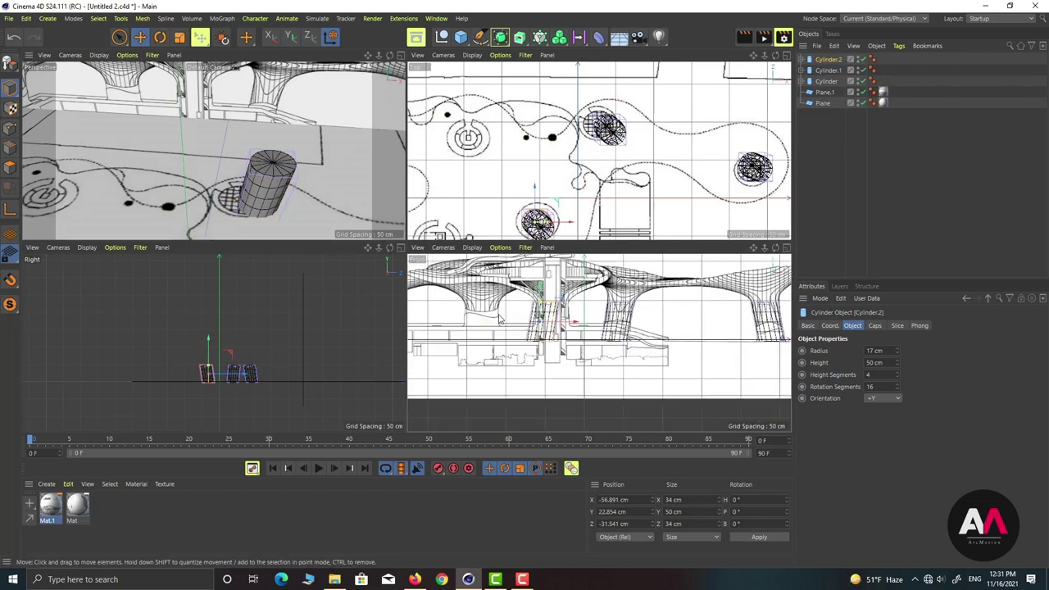
pyautogui.scroll(3, 614, 287)
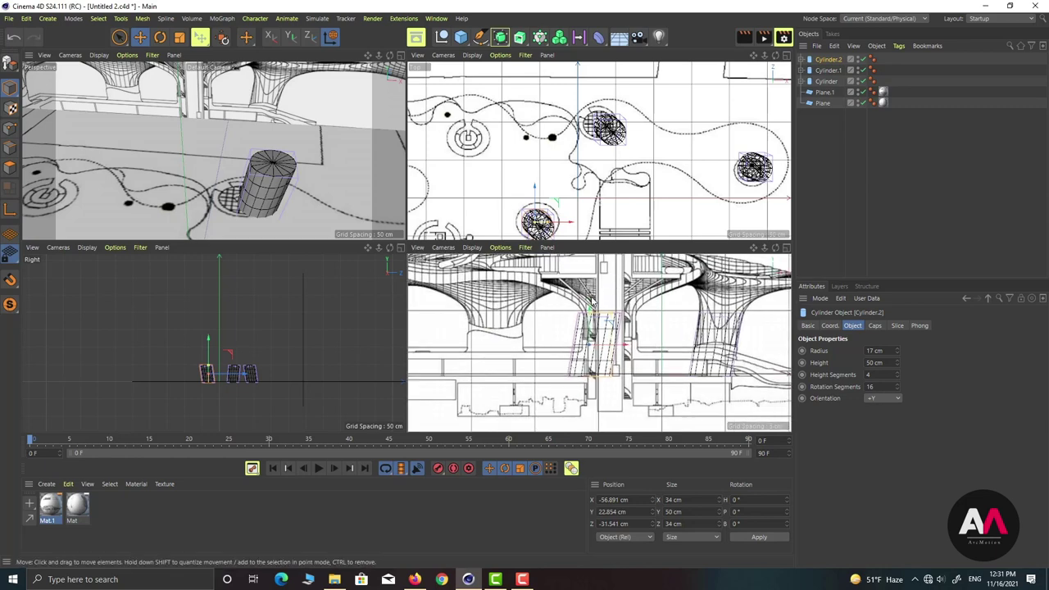
pyautogui.click(801, 60)
pyautogui.click(826, 71)
pyautogui.press('Delete')
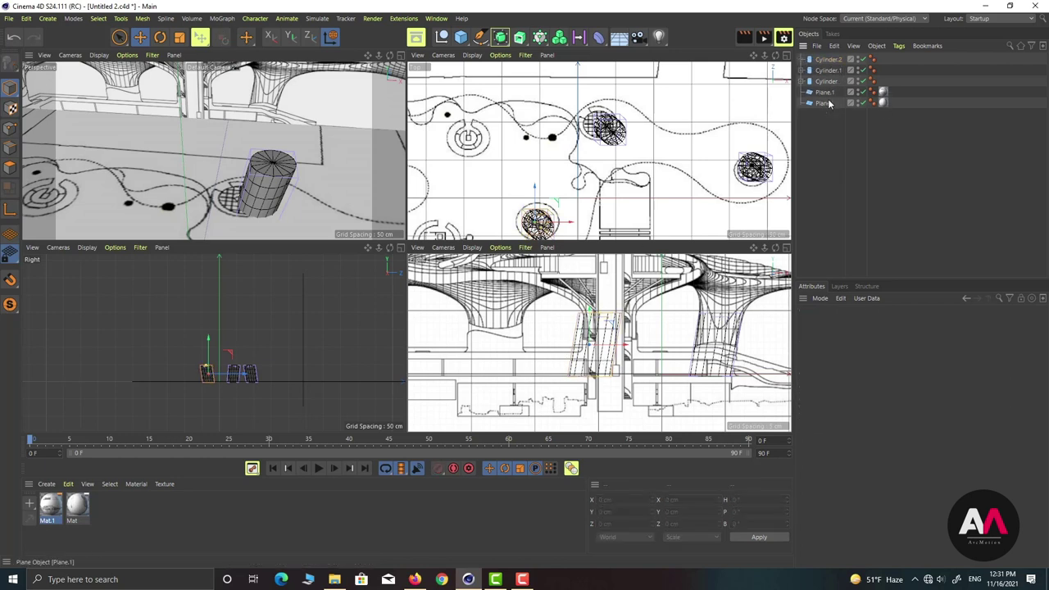
# Move the third column along X to about -40 cm, centring it on the tower shaft in the elevation, and set its radius to 20 cm.
pyautogui.click(826, 58)
pyautogui.scroll(3, 613, 344)
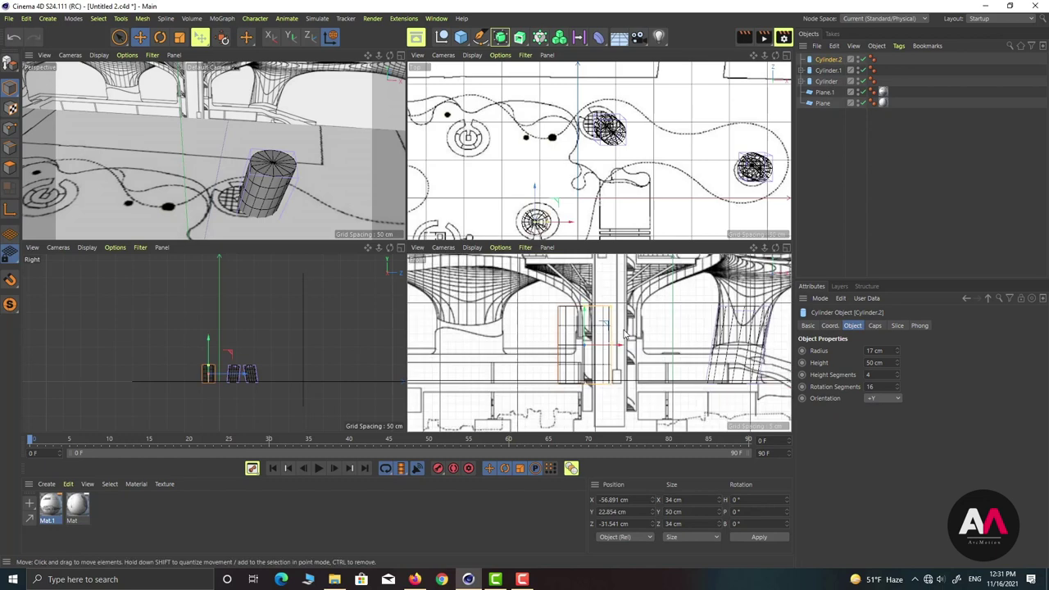
pyautogui.moveTo(617, 351); pyautogui.dragTo(646, 352)
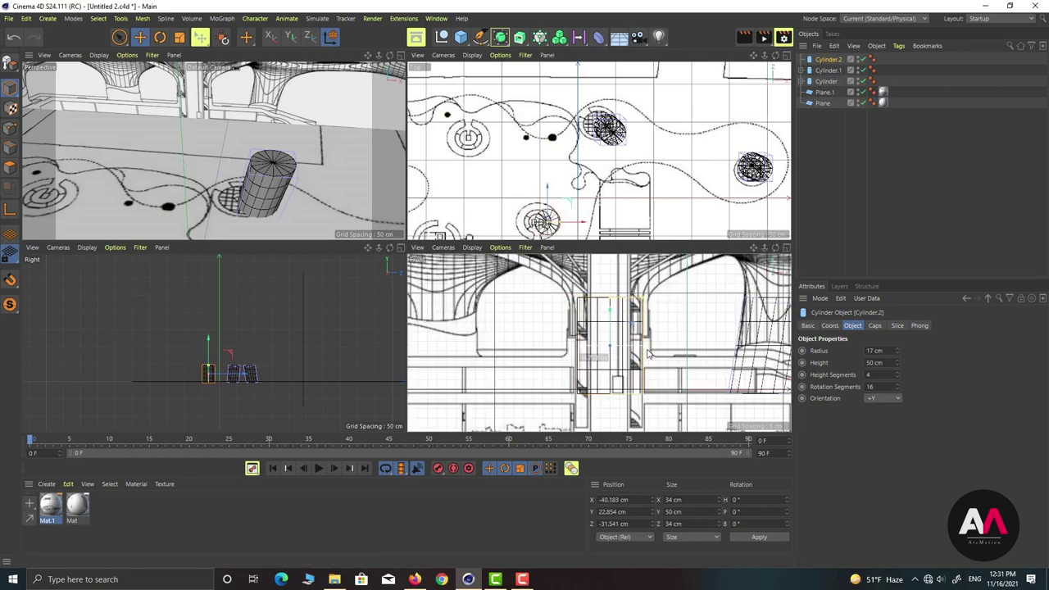
pyautogui.doubleClick(874, 351)
pyautogui.write('20')
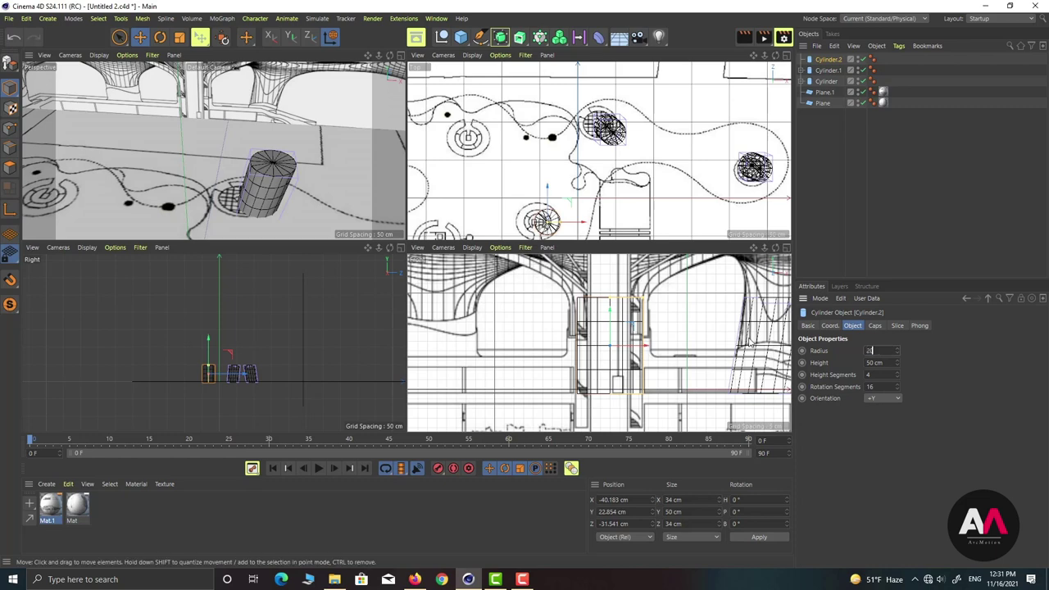
pyautogui.press('Return')
# Duplicate the upright column onto the three remaining plan cores, about X -132, Z 79 cm; X -189, Z -54 cm; and X -295, Z 73 cm.
pyautogui.scroll(-2, 686, 316)
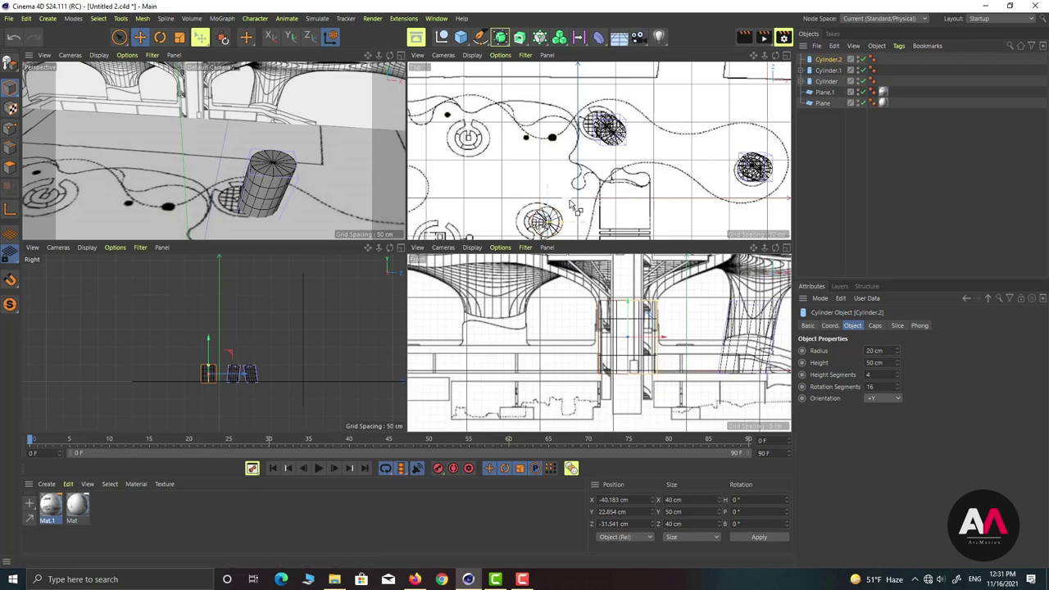
pyautogui.keyDown('ctrl'); pyautogui.moveTo(564, 204); pyautogui.dragTo(508, 144); pyautogui.keyUp('ctrl')
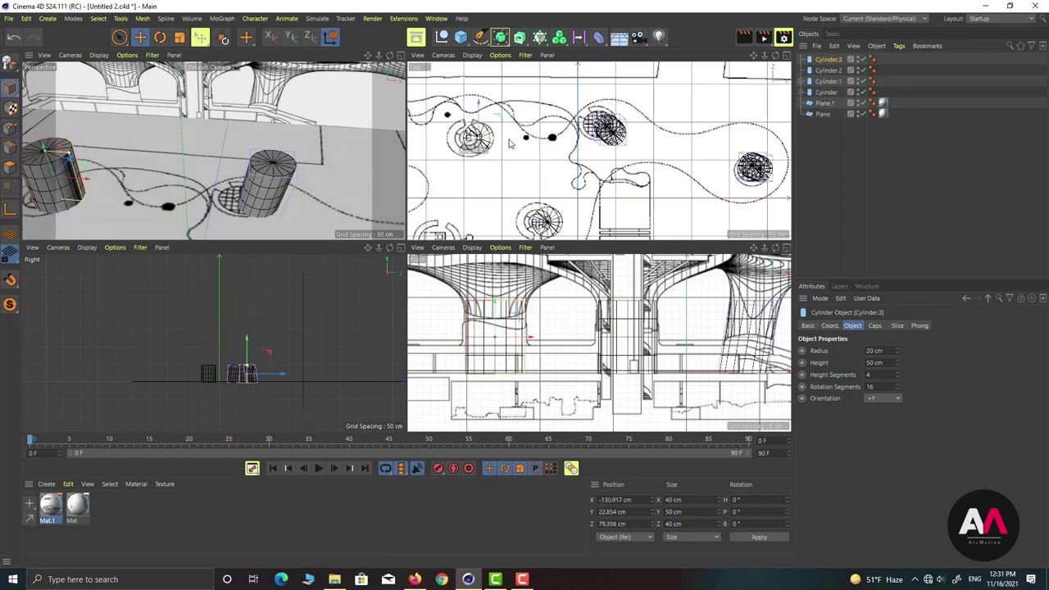
pyautogui.scroll(-3, 508, 143)
pyautogui.scroll(3, 506, 209)
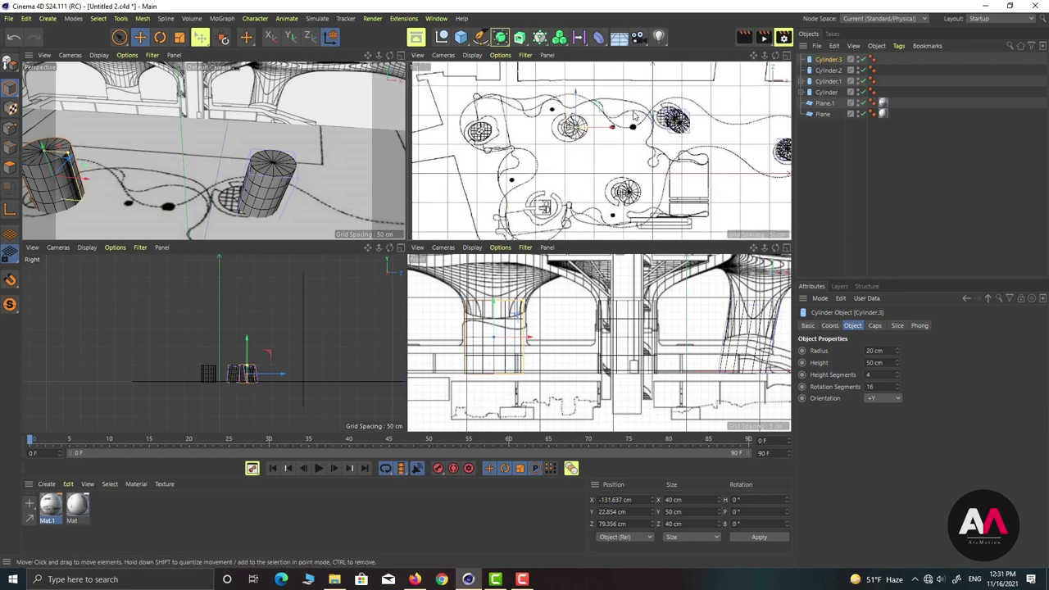
pyautogui.keyDown('ctrl'); pyautogui.moveTo(598, 107); pyautogui.dragTo(508, 113); pyautogui.keyUp('ctrl')
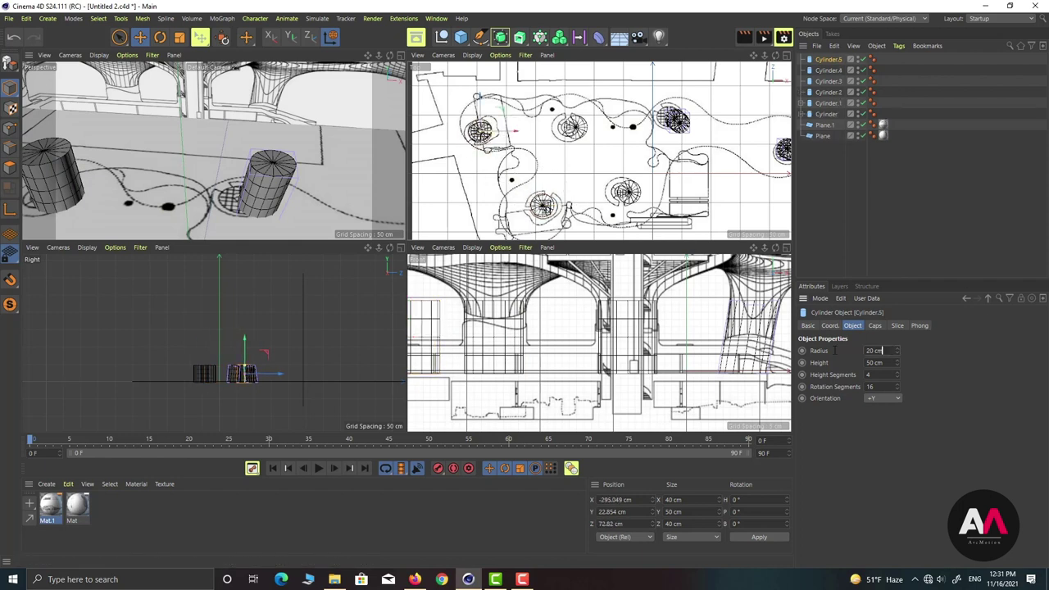
# Set the radius of the two newest columns, Cylinder.5 and Cylinder.4, to 17 cm each.
pyautogui.write('17')
pyautogui.press('Return')
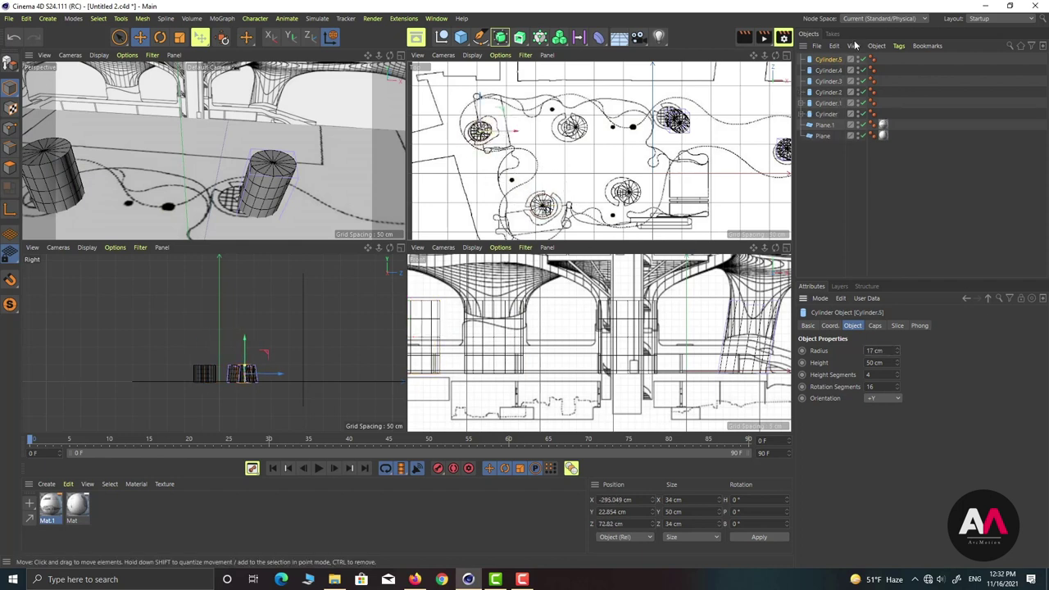
pyautogui.click(833, 72)
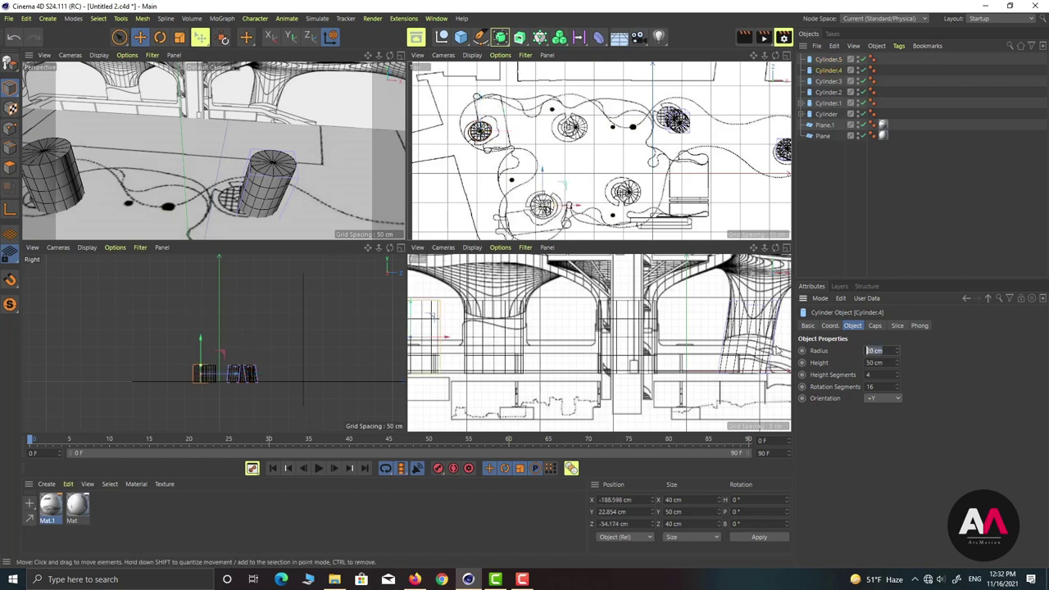
pyautogui.doubleClick(876, 350)
pyautogui.write('17')
pyautogui.press('Return')
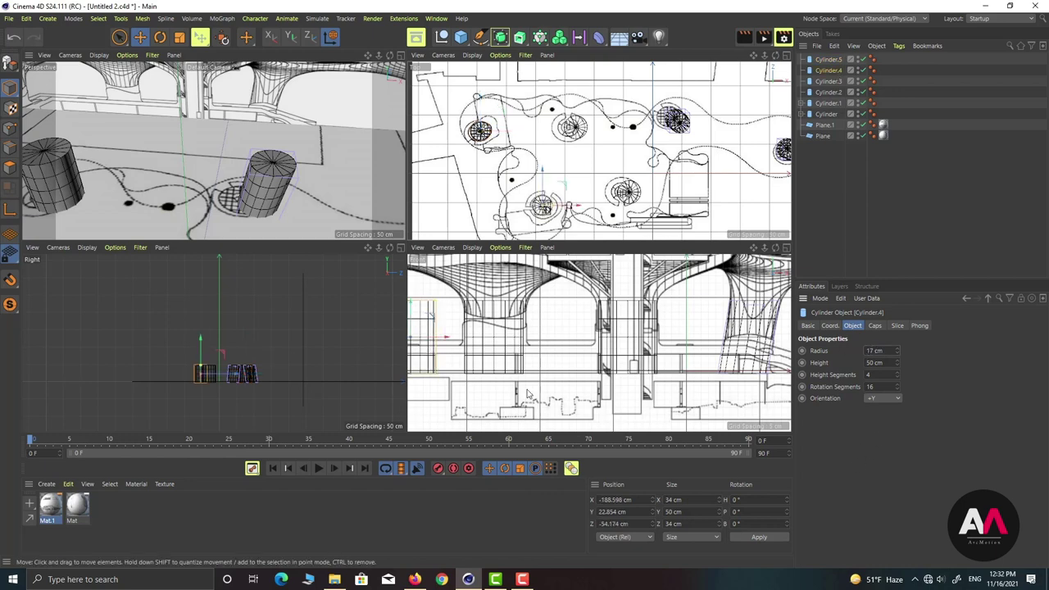
# Add a Shear deformer as a child of Cylinder.4.
pyautogui.scroll(-4, 598, 338)
pyautogui.scroll(5, 459, 352)
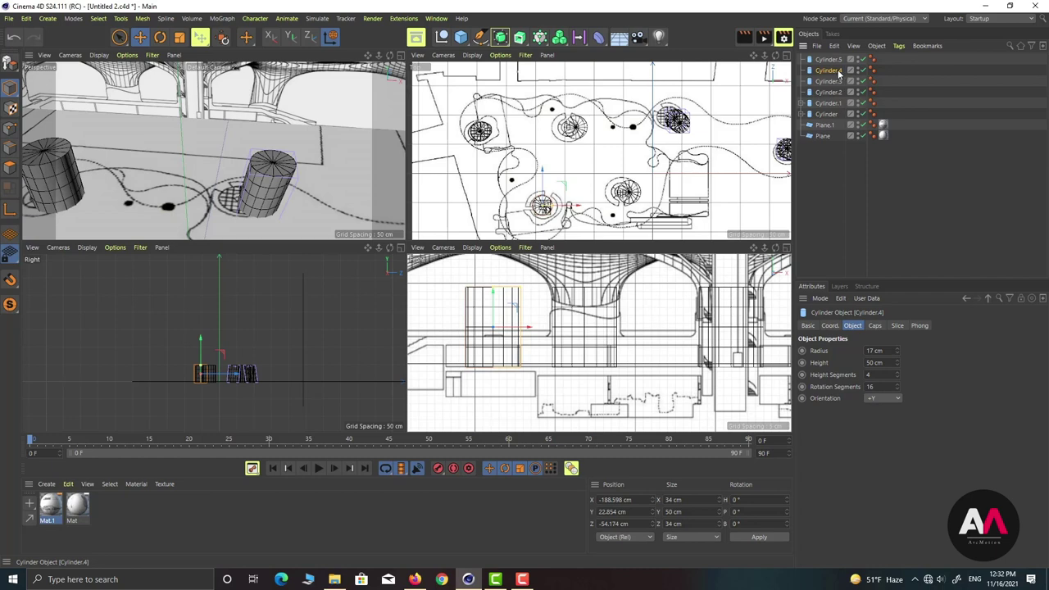
pyautogui.click(598, 36)
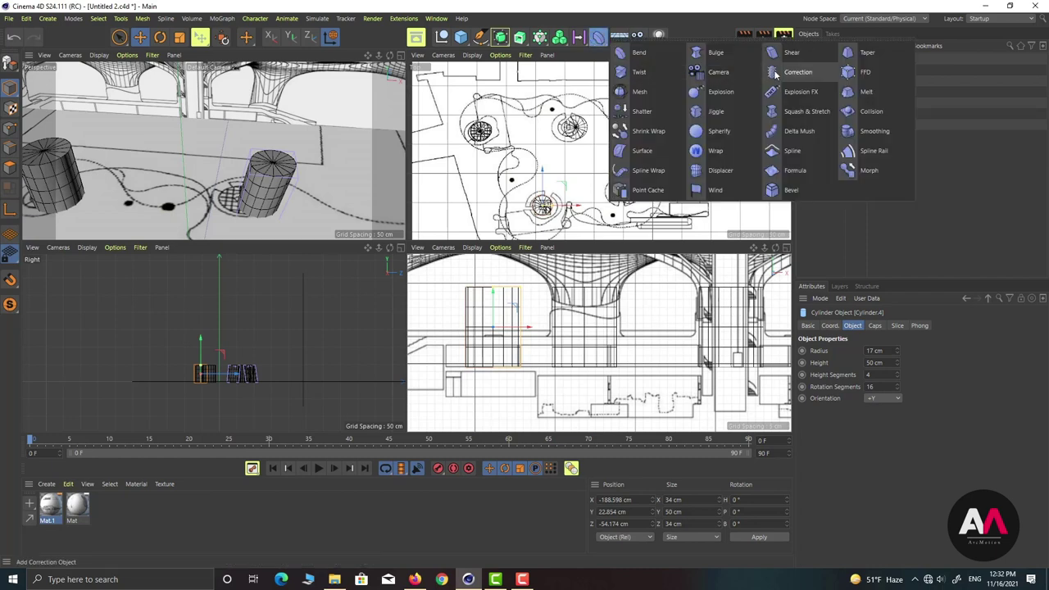
pyautogui.keyDown('shift'); pyautogui.click(791, 53); pyautogui.keyUp('shift')
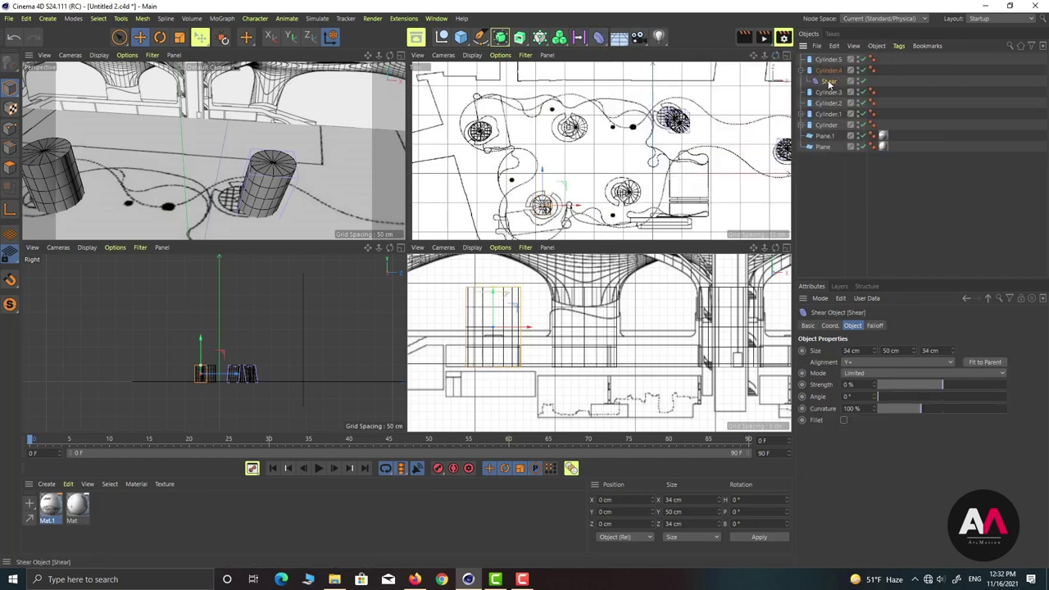
pyautogui.scroll(3, 474, 321)
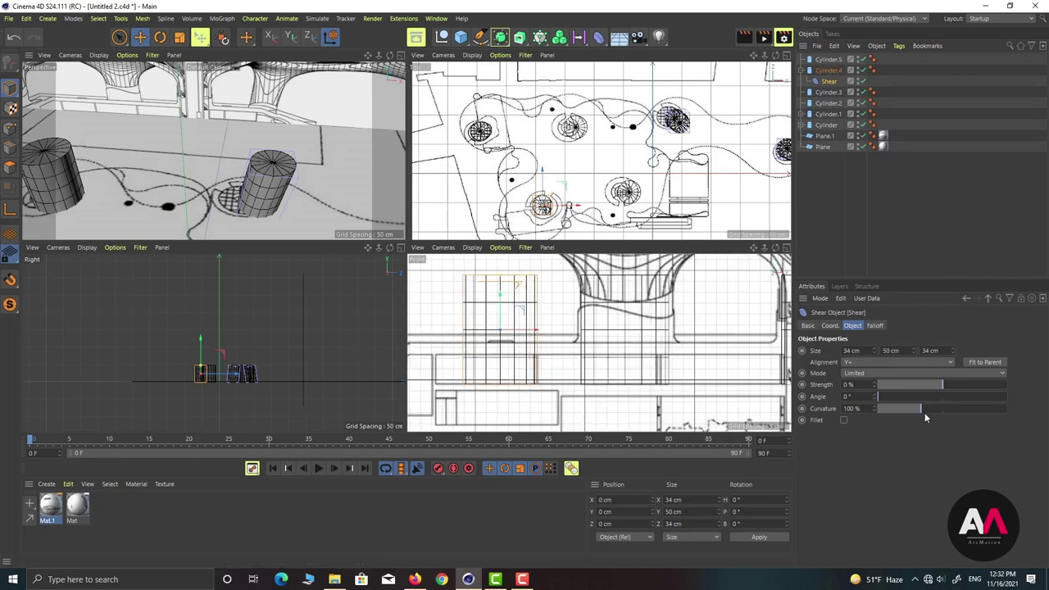
# Set the Cylinder.4 shear to 0% curvature, 61% strength and a 146° angle.
pyautogui.moveTo(923, 410); pyautogui.dragTo(721, 429)
pyautogui.moveTo(942, 392); pyautogui.dragTo(972, 395)
pyautogui.moveTo(882, 403); pyautogui.dragTo(983, 381)
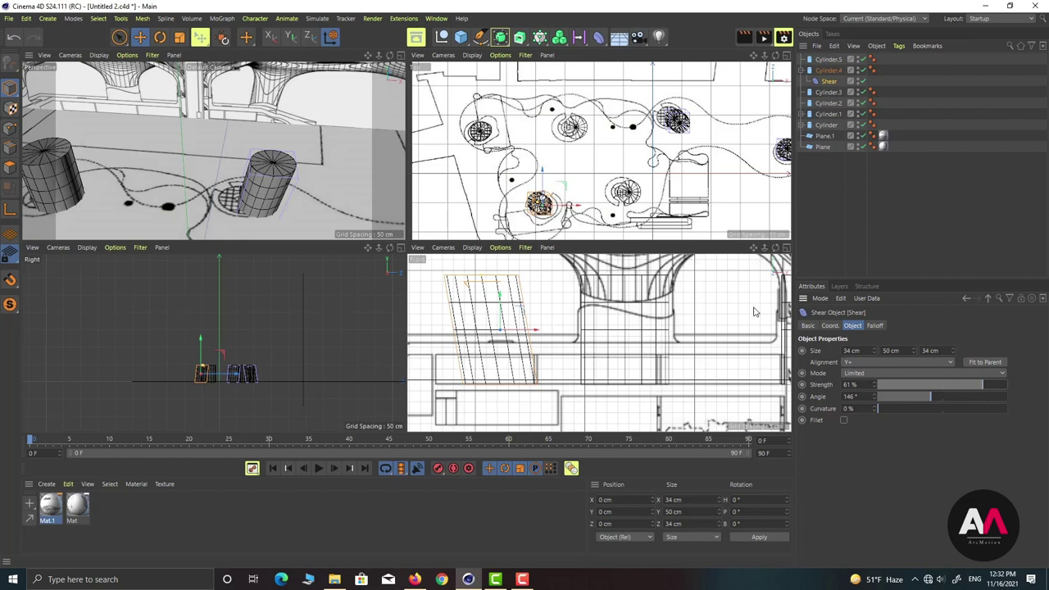
# Move Cylinder.5 along X to about -283 cm so it lines up with the outermost column in the Front elevation.
pyautogui.click(828, 60)
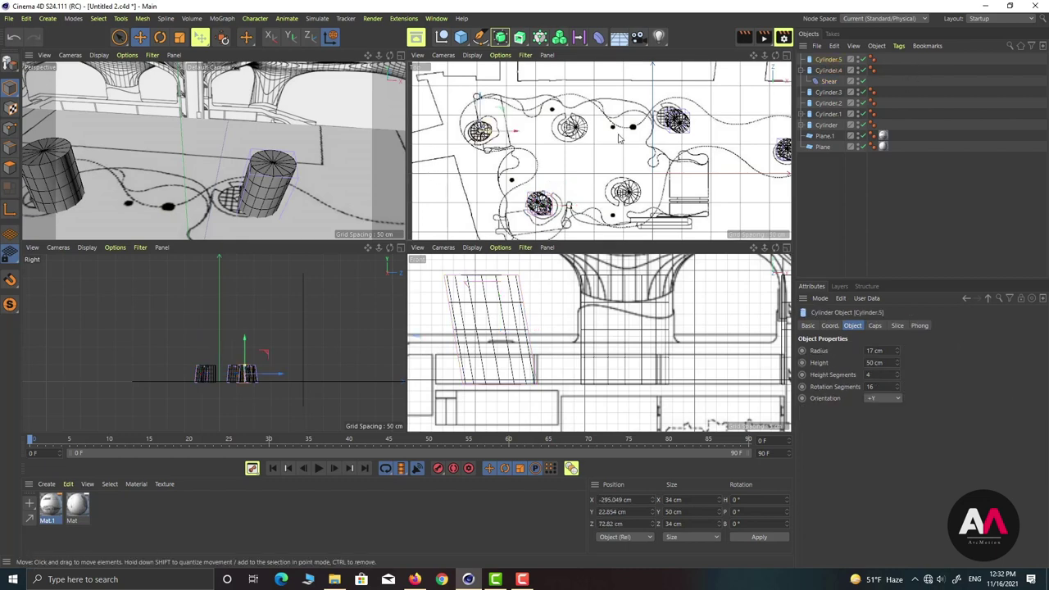
pyautogui.scroll(-1, 619, 139)
pyautogui.scroll(-3, 498, 271)
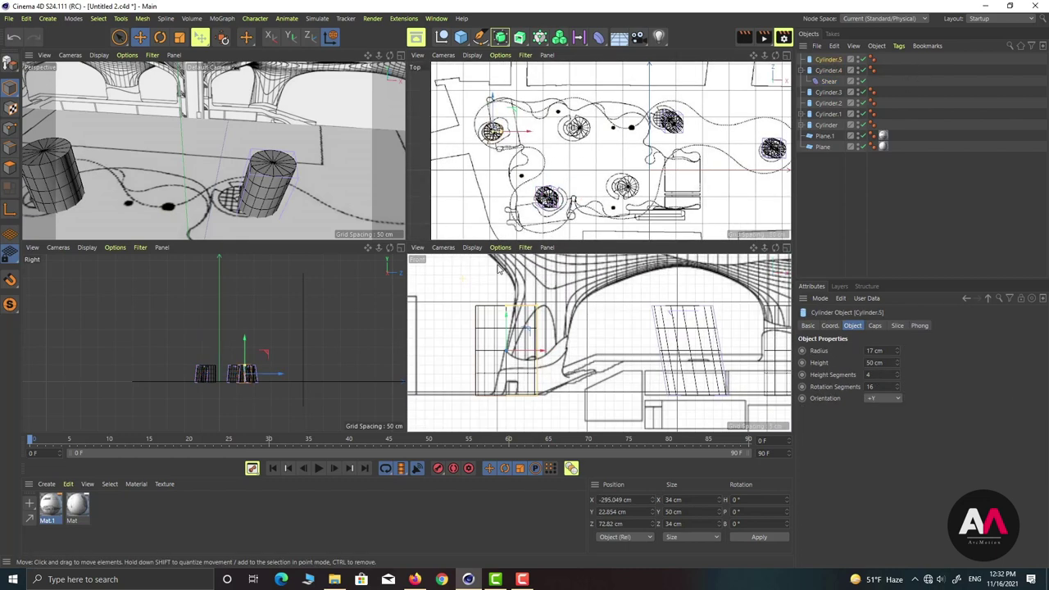
pyautogui.scroll(1, 498, 271)
pyautogui.moveTo(540, 362); pyautogui.dragTo(565, 362)
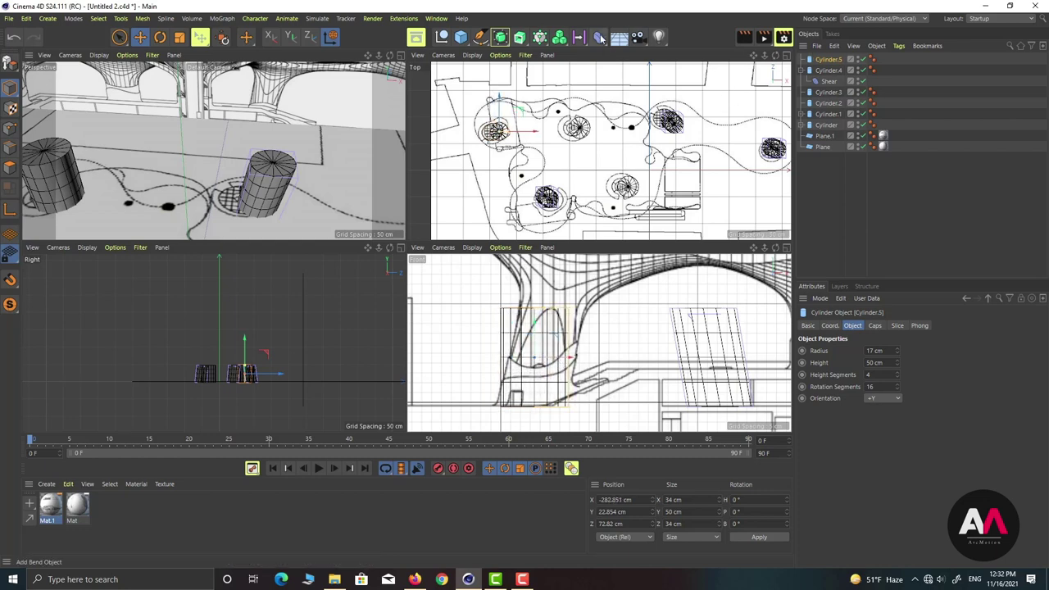
# Add a Shear deformer as a child of Cylinder.5, with curvature 0% and strength 59% to follow the outermost column's lean.
pyautogui.click(599, 37)
pyautogui.keyDown('shift'); pyautogui.click(791, 51); pyautogui.keyUp('shift')
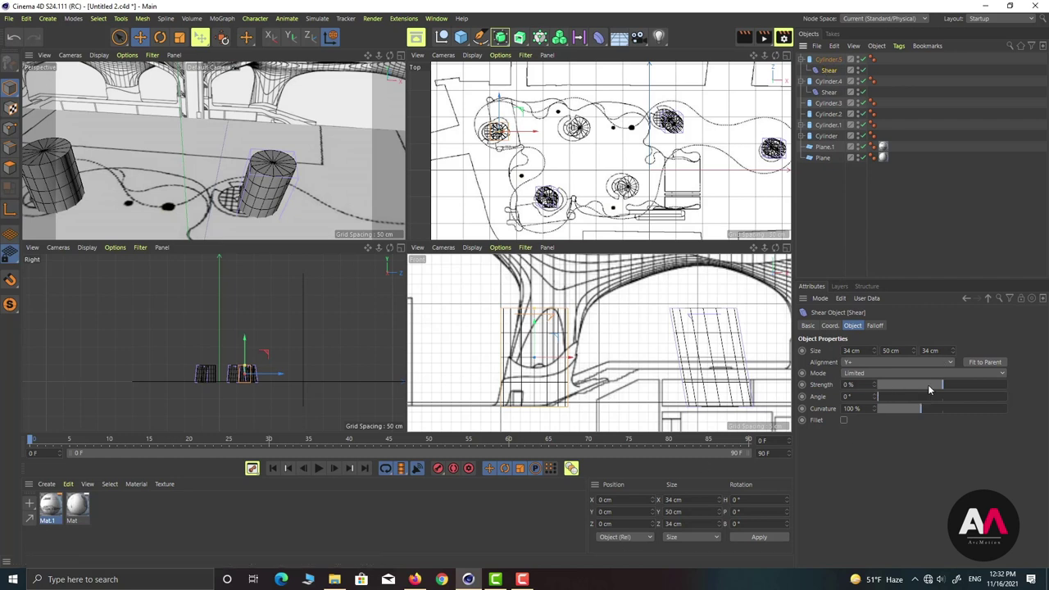
pyautogui.moveTo(915, 410); pyautogui.dragTo(875, 409)
pyautogui.moveTo(946, 383); pyautogui.dragTo(982, 391)
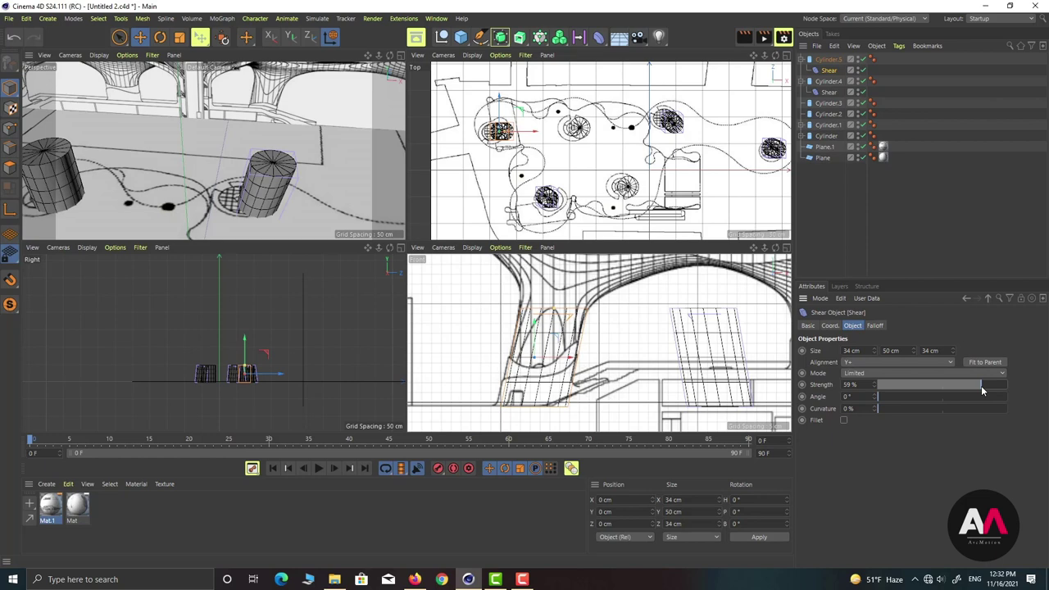
pyautogui.scroll(5, 541, 321)
pyautogui.scroll(-5, 584, 301)
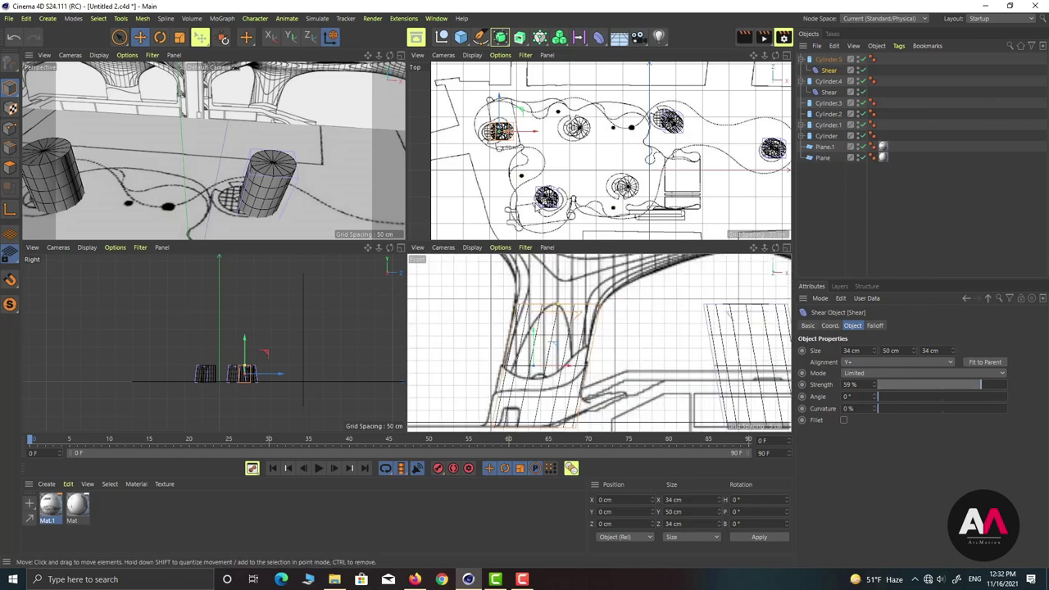
# Enlarge the Perspective view to examine all the columns against the plan and elevation planes.
pyautogui.scroll(-2, 520, 170)
pyautogui.keyDown('alt'); pyautogui.moveTo(645, 162); pyautogui.dragTo(639, 133); pyautogui.keyUp('alt')
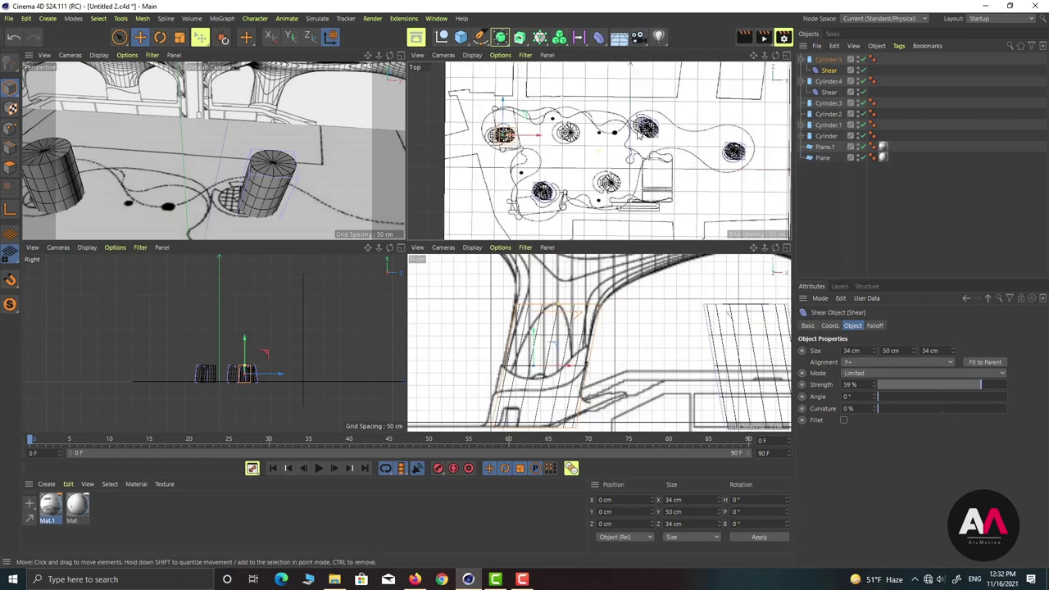
pyautogui.click(401, 56)
pyautogui.scroll(-8, 337, 281)
pyautogui.keyDown('alt'); pyautogui.moveTo(337, 281); pyautogui.dragTo(229, 269); pyautogui.keyUp('alt')
pyautogui.scroll(2, 171, 156)
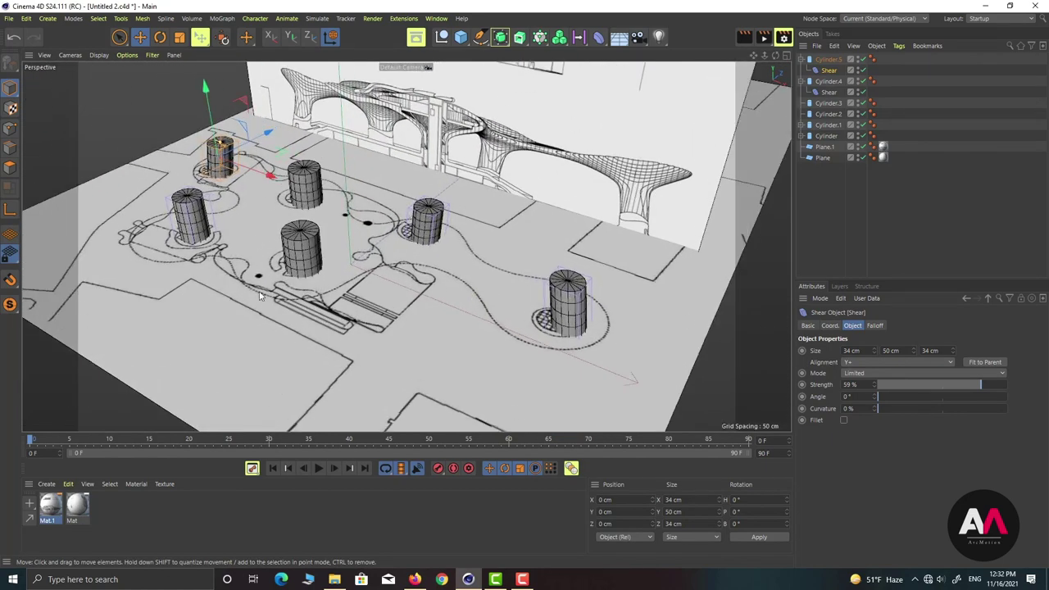
# Set the cap segments of all six cylinders to 3.
pyautogui.click(801, 59)
pyautogui.click(801, 70)
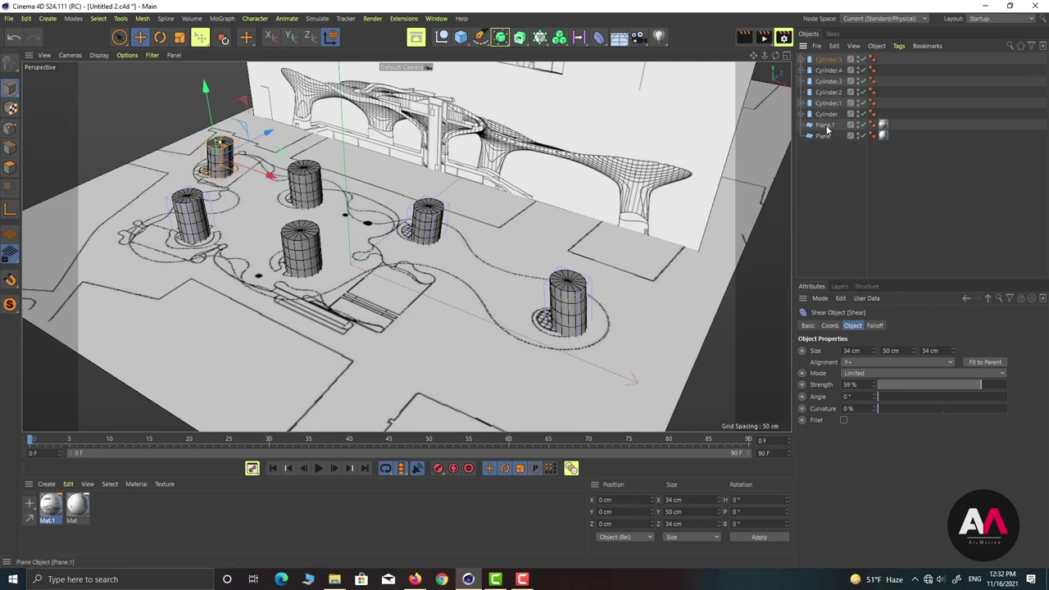
pyautogui.click(827, 115)
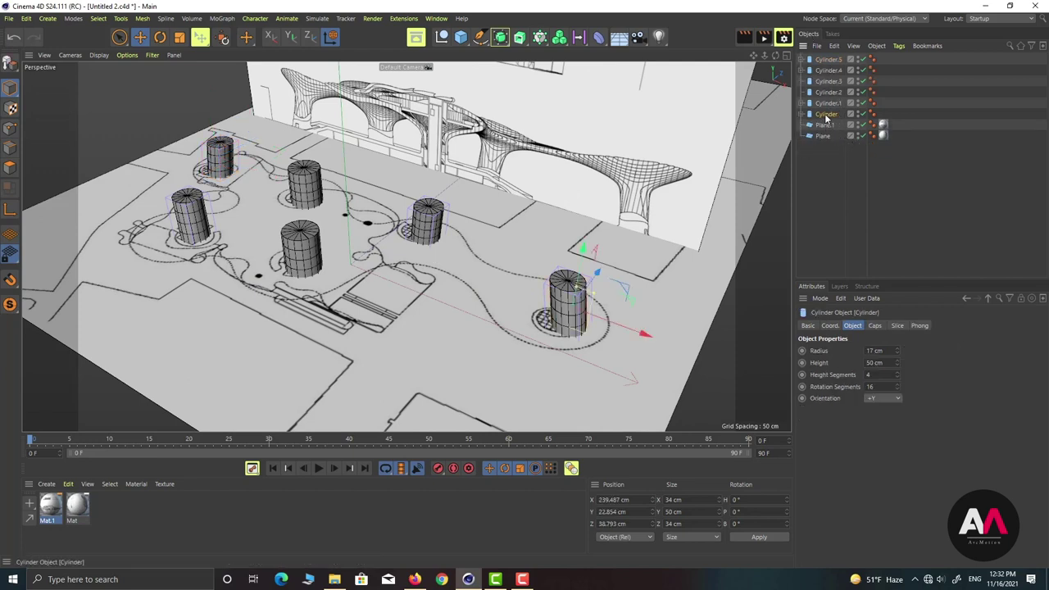
pyautogui.keyDown('shift'); pyautogui.click(827, 61); pyautogui.keyUp('shift')
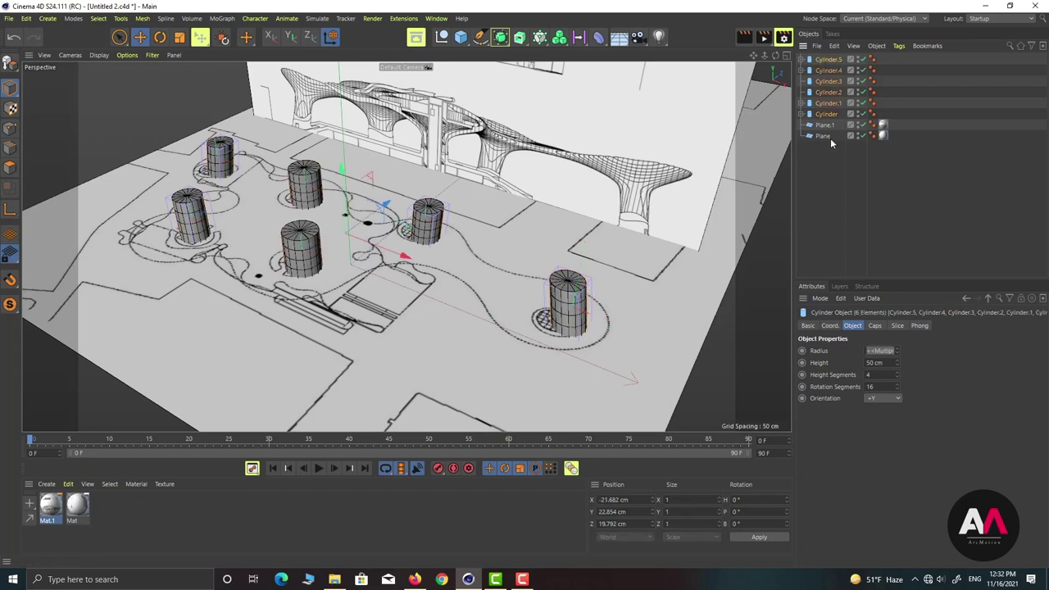
pyautogui.click(876, 325)
pyautogui.scroll(5, 187, 229)
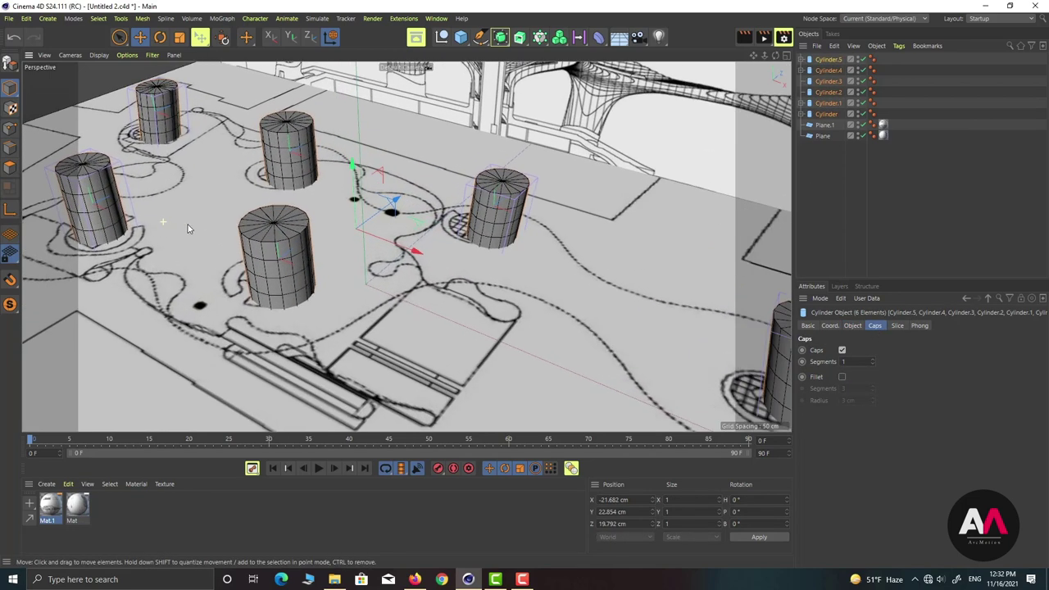
pyautogui.scroll(2, 187, 228)
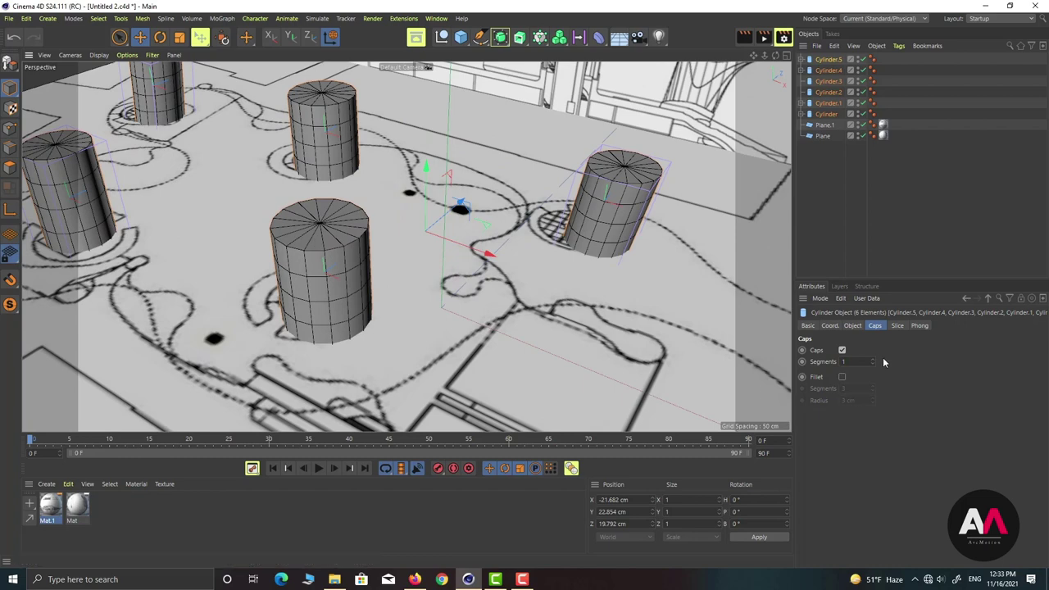
pyautogui.scroll(-3, 373, 224)
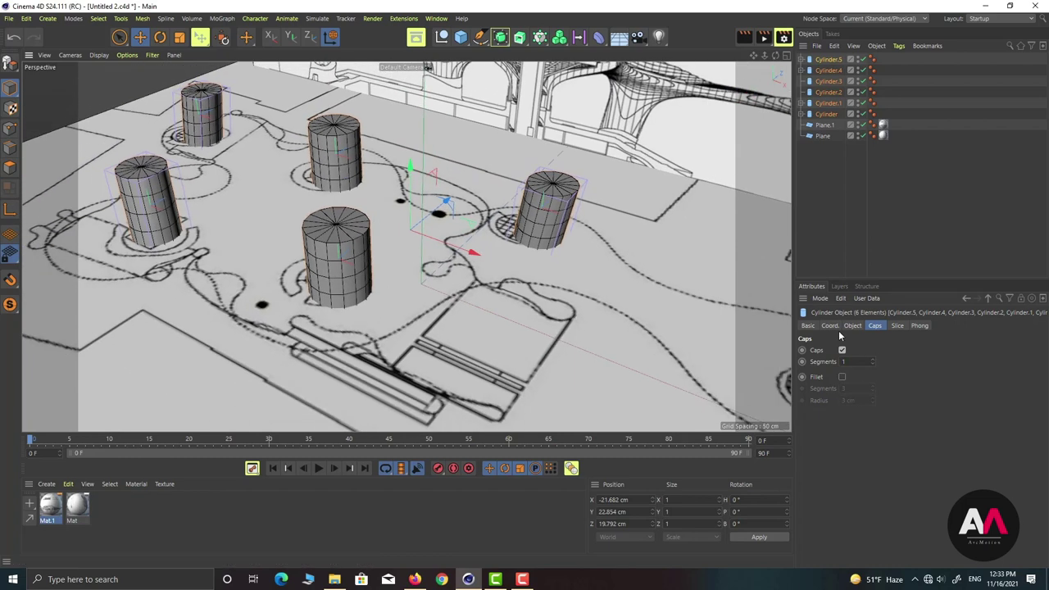
pyautogui.click(873, 359)
pyautogui.click(873, 360)
pyautogui.scroll(-3, 235, 206)
pyautogui.scroll(1, 549, 273)
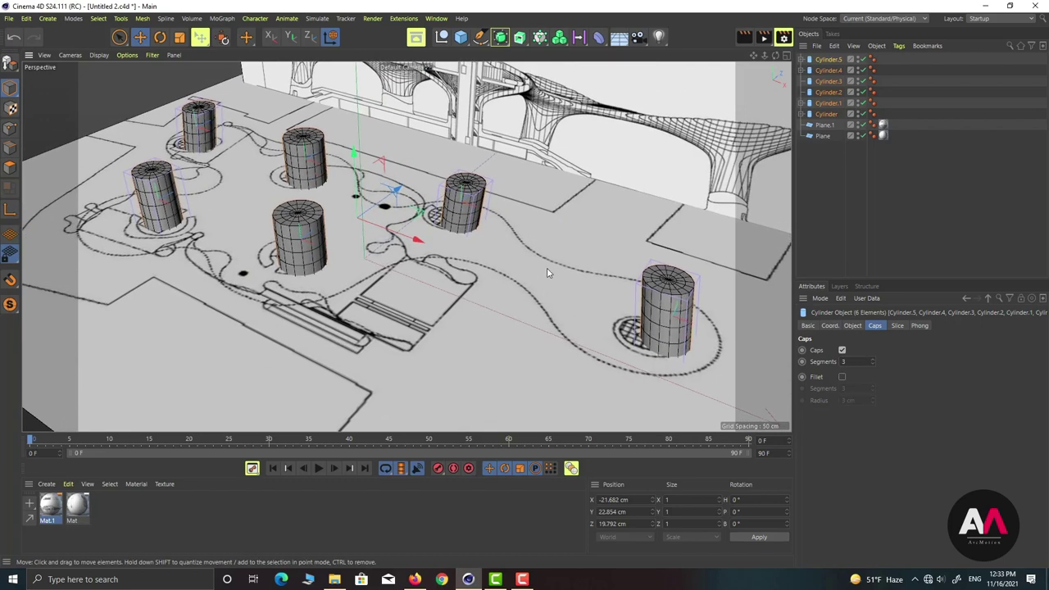
pyautogui.keyDown('alt'); pyautogui.moveTo(549, 273); pyautogui.dragTo(495, 268); pyautogui.keyUp('alt')
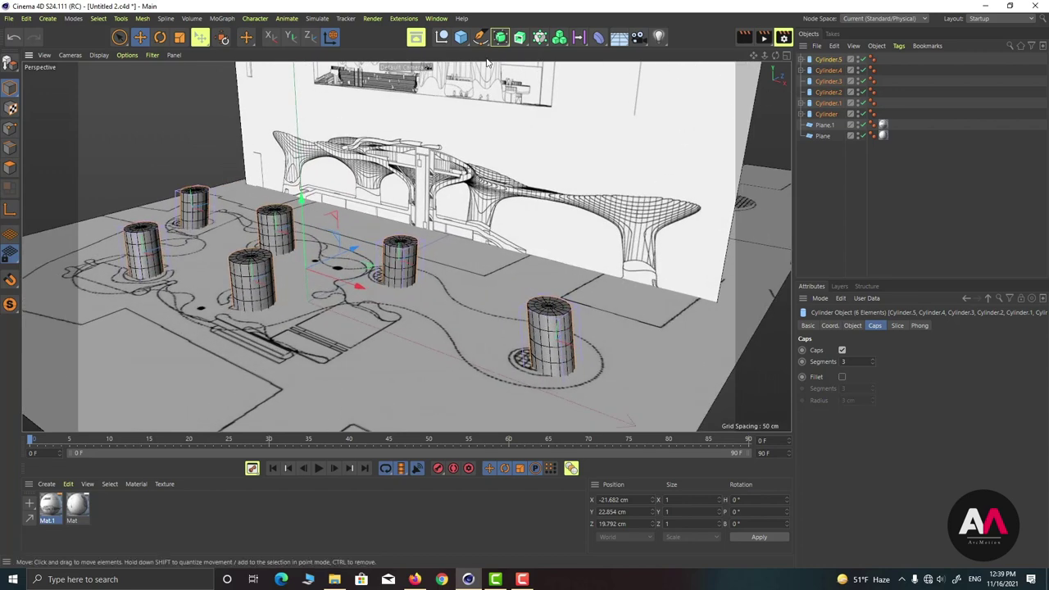
# Create a null named Pillars and nest the six cylinders and Plane.1 inside it.
pyautogui.click(441, 37)
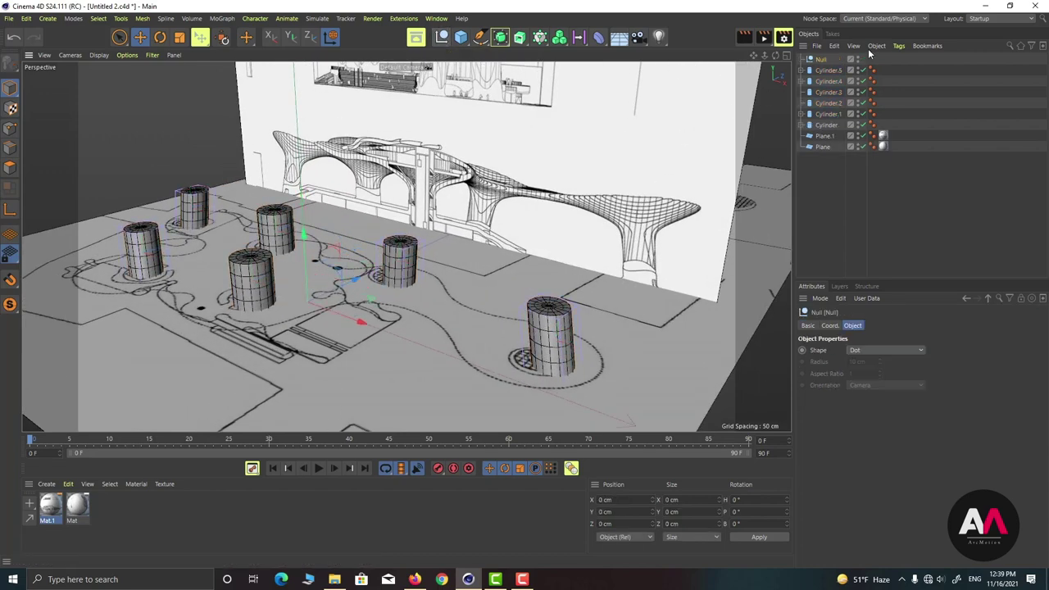
pyautogui.doubleClick(822, 59)
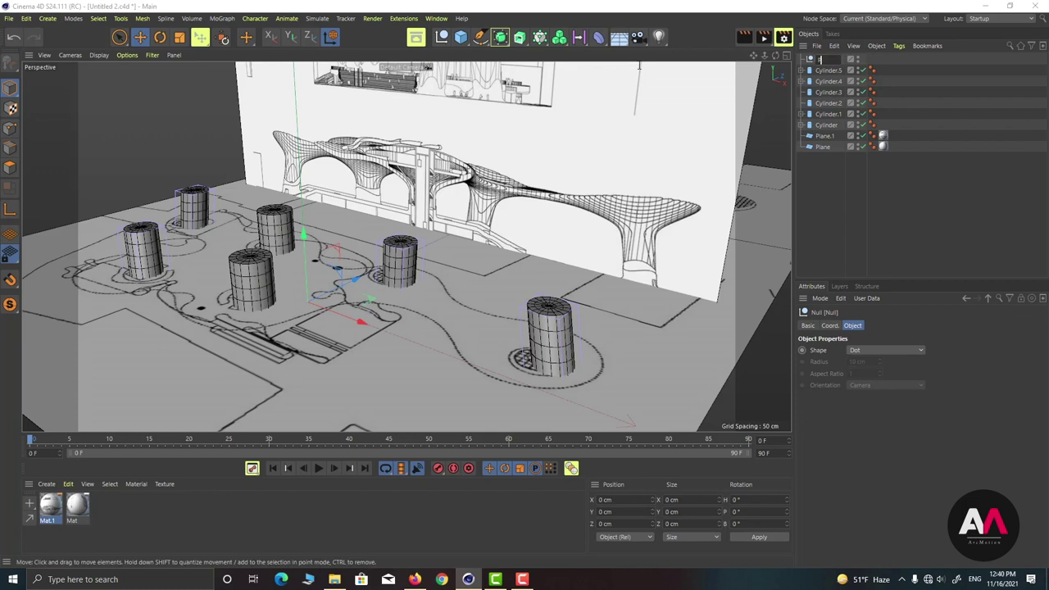
pyautogui.press('Return')
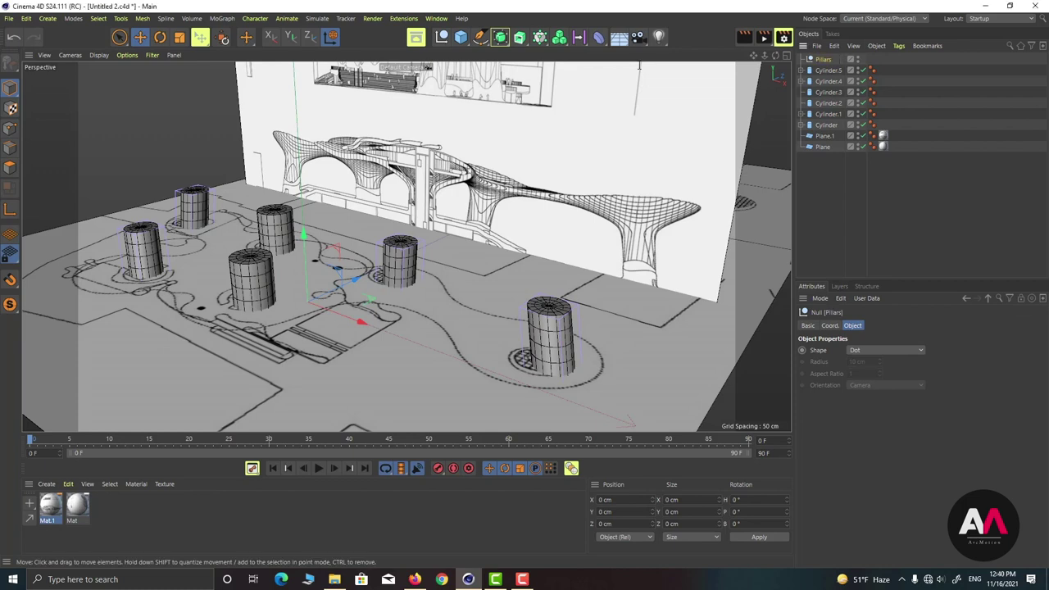
pyautogui.click(829, 71)
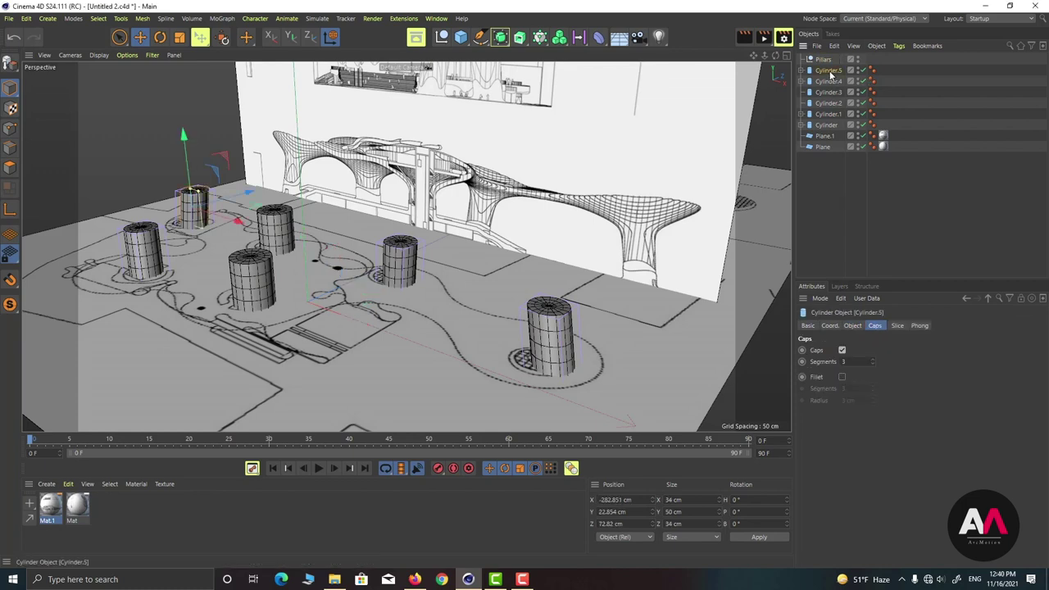
pyautogui.keyDown('shift'); pyautogui.click(825, 136); pyautogui.keyUp('shift')
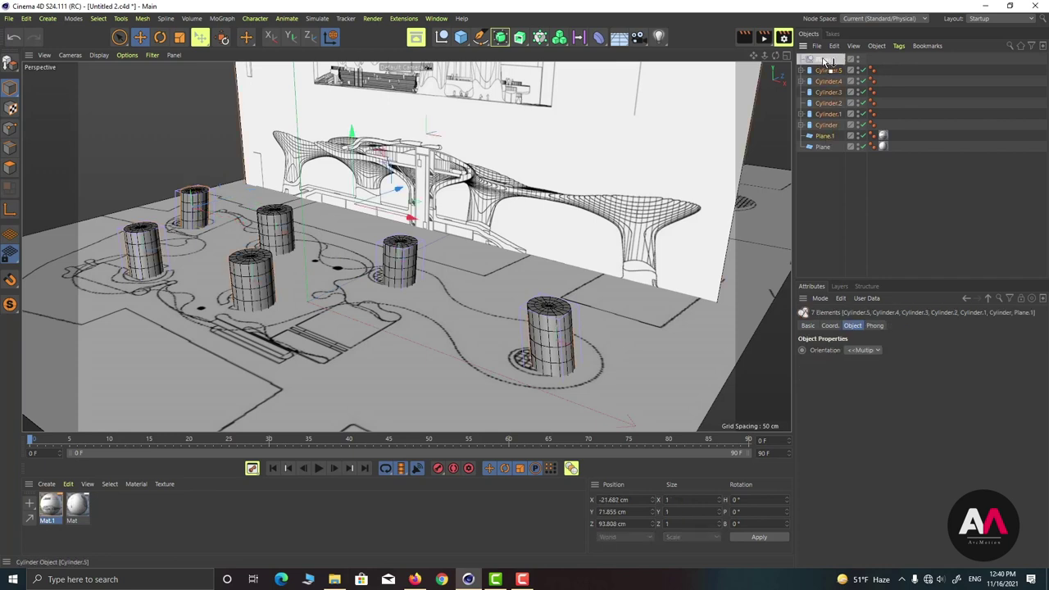
pyautogui.moveTo(828, 62); pyautogui.dragTo(823, 66)
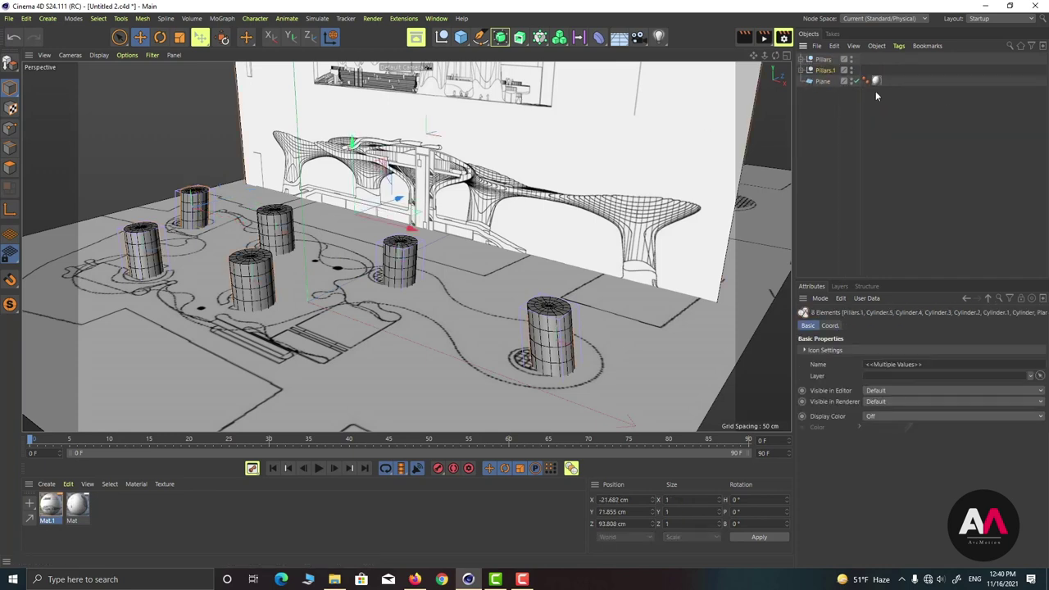
# Duplicate the Pillars group as a backup, place the copy below Plane in the hierarchy, and hide it.
pyautogui.click(824, 70)
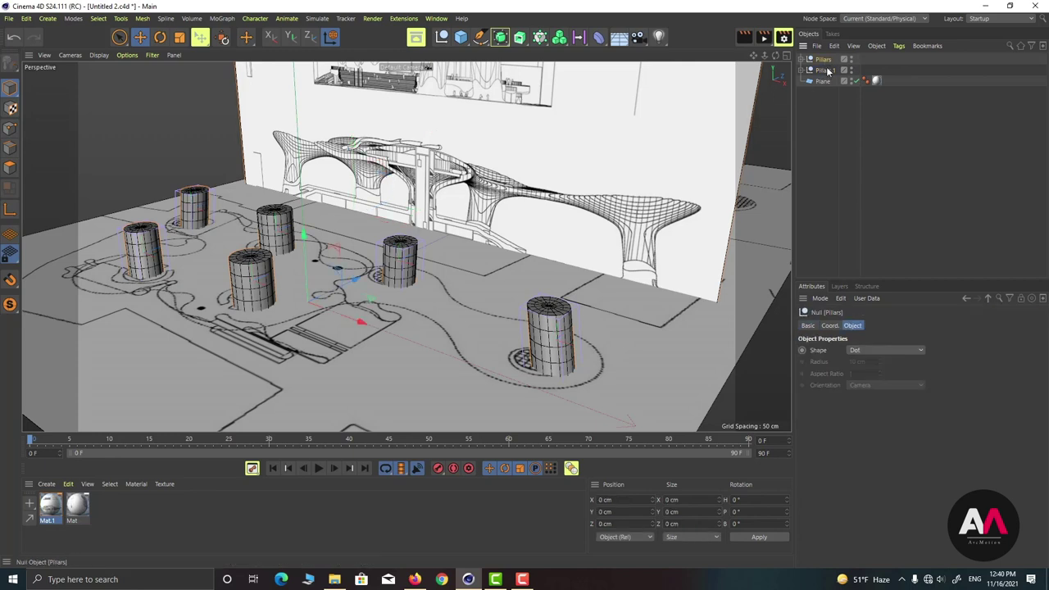
pyautogui.moveTo(818, 72); pyautogui.dragTo(825, 90)
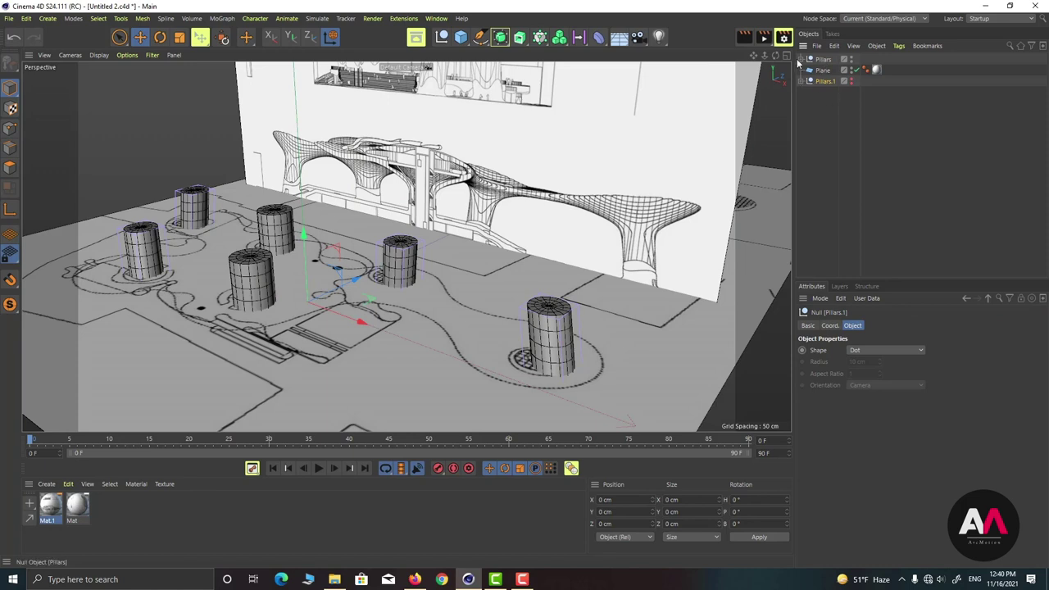
pyautogui.click(824, 59)
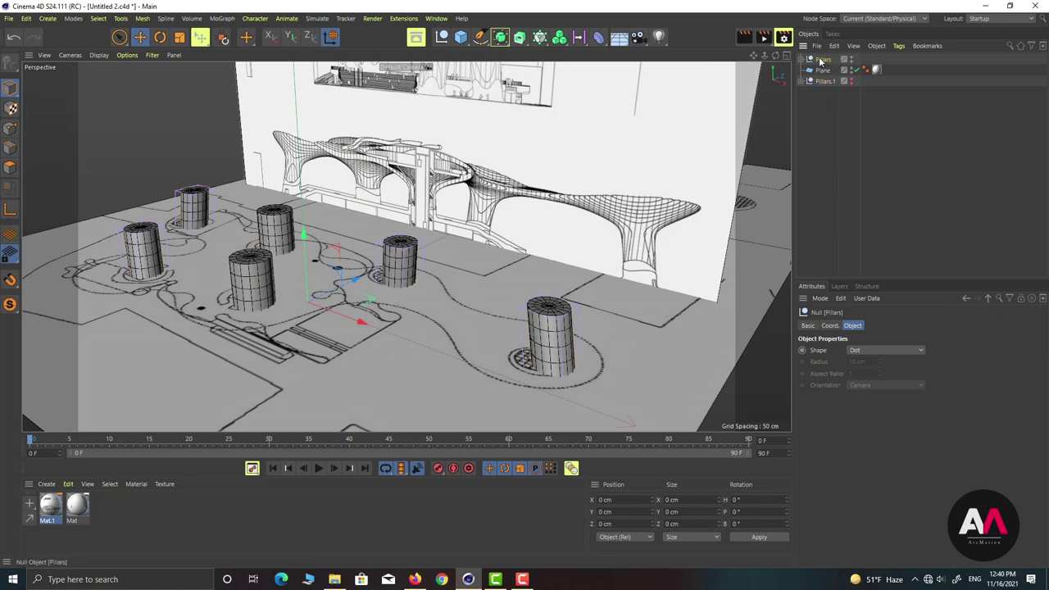
# Take Plane.1 out of the Pillars group and delete its duplicate from the hidden Pillars.1 group.
pyautogui.click(804, 81)
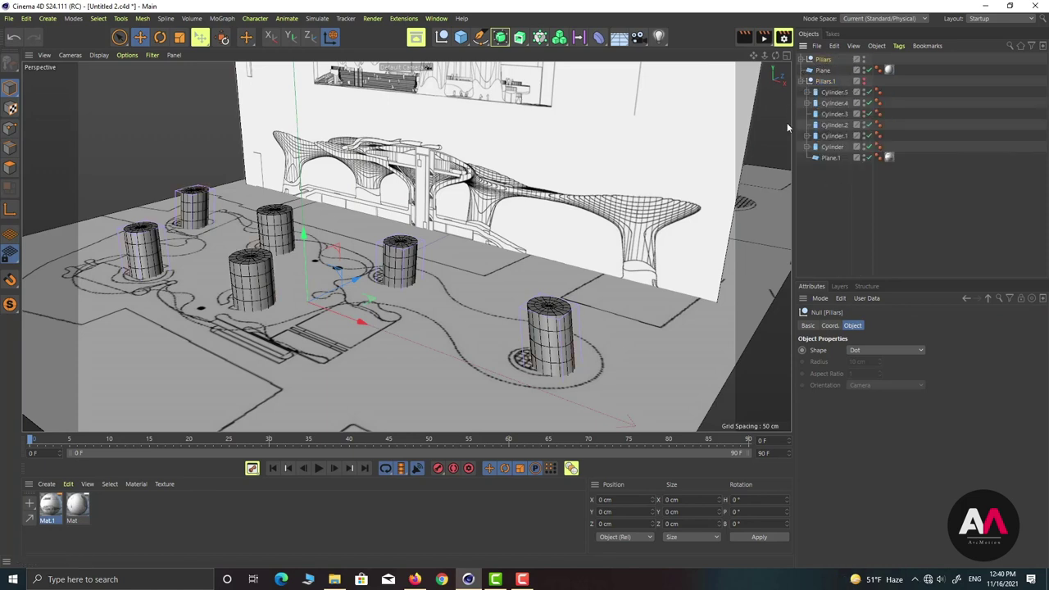
pyautogui.click(804, 81)
pyautogui.click(804, 59)
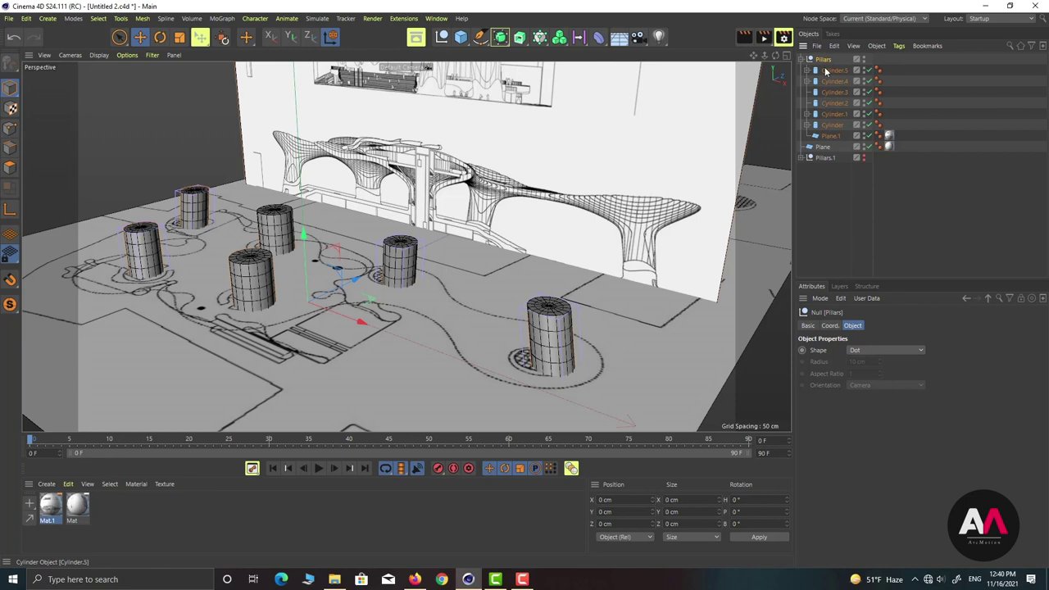
pyautogui.click(830, 136)
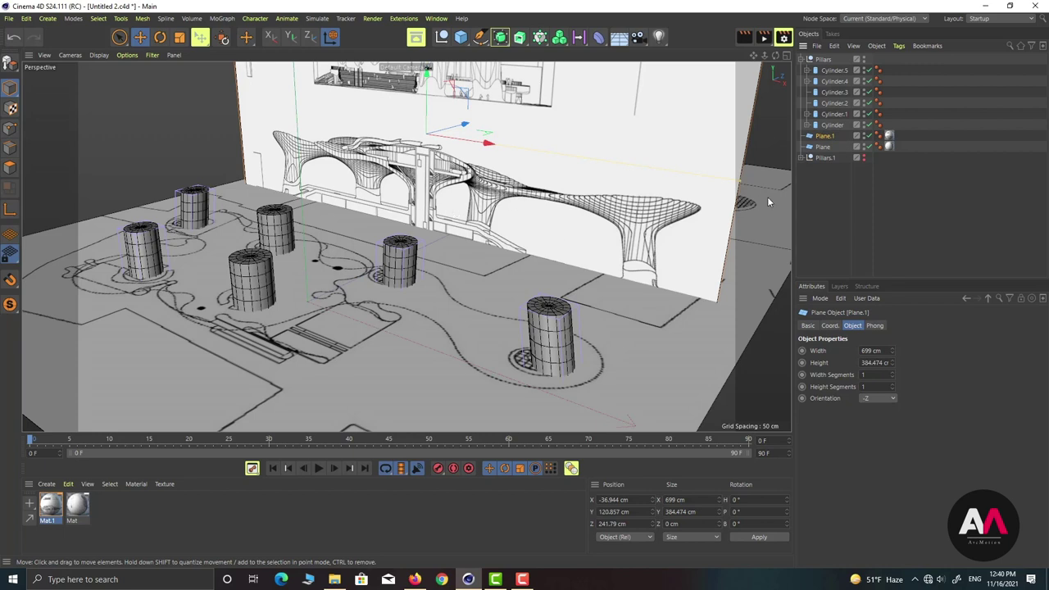
pyautogui.click(807, 158)
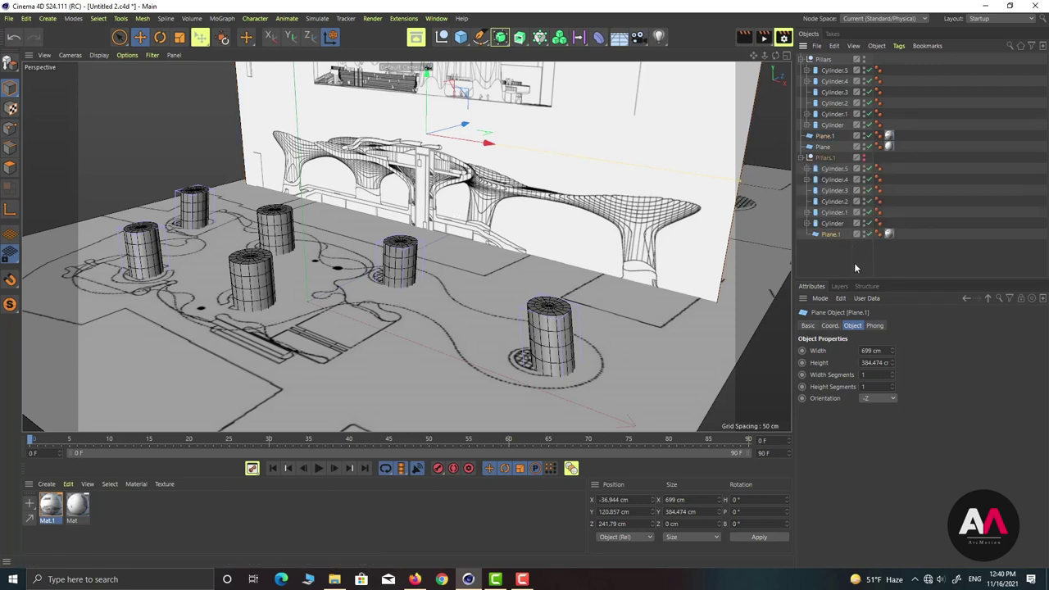
pyautogui.press('Delete')
pyautogui.click(806, 159)
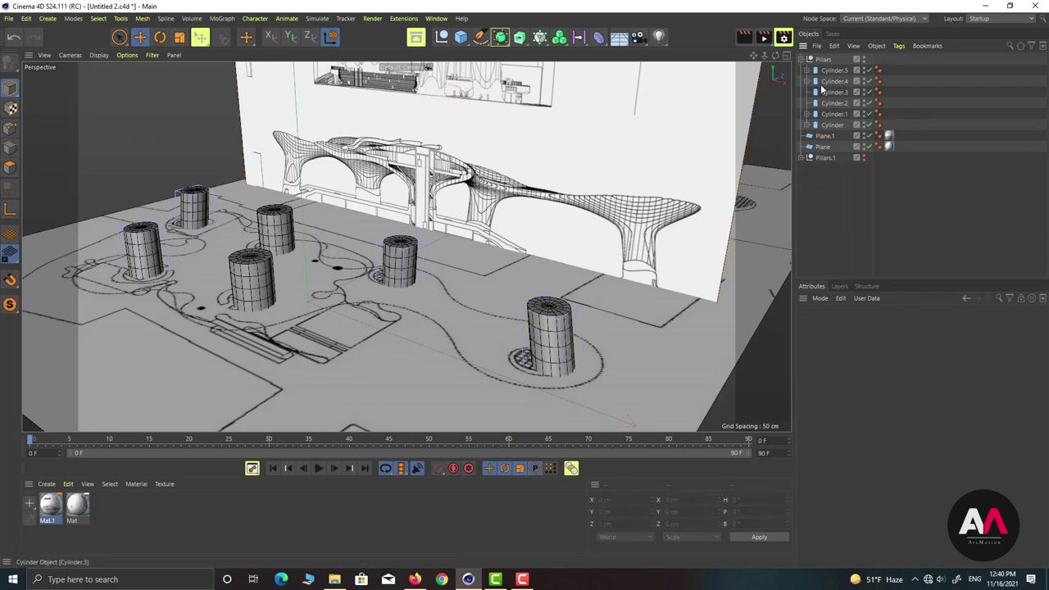
# Bake the shear of Cylinder in the Pillars group into a single polygon object with Connect Objects + Delete.
pyautogui.click(829, 125)
pyautogui.scroll(-2, 398, 203)
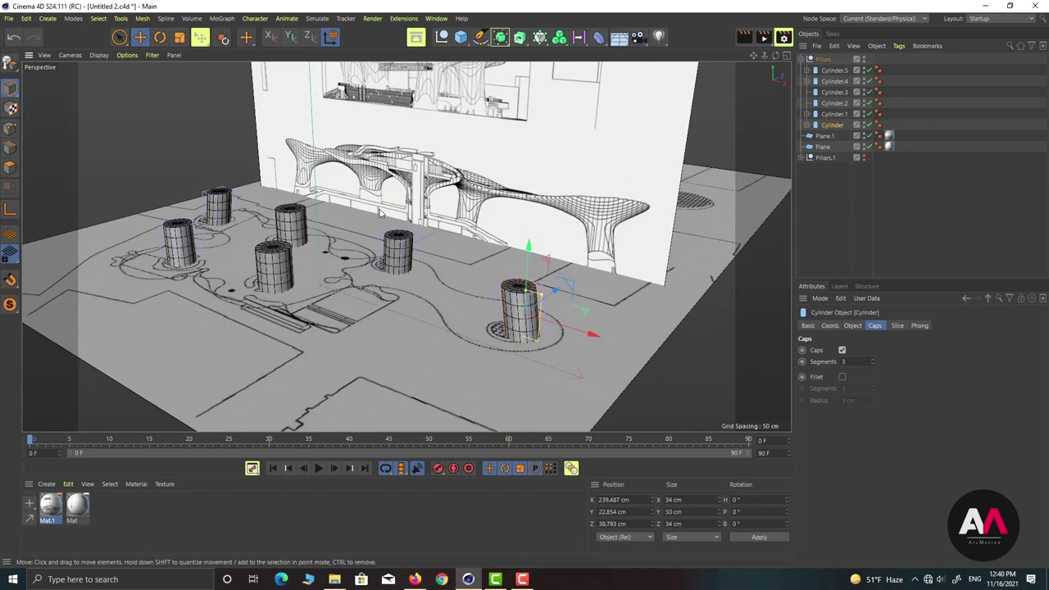
pyautogui.keyDown('alt'); pyautogui.moveTo(431, 288); pyautogui.dragTo(501, 298); pyautogui.keyUp('alt')
pyautogui.scroll(4, 548, 290)
pyautogui.scroll(2, 560, 287)
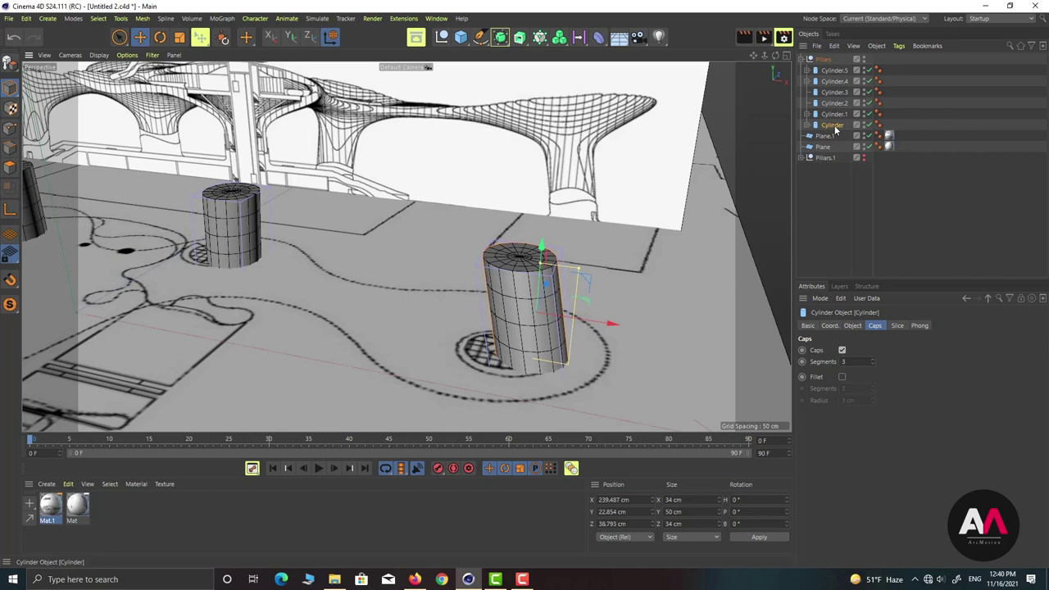
pyautogui.rightClick(836, 130)
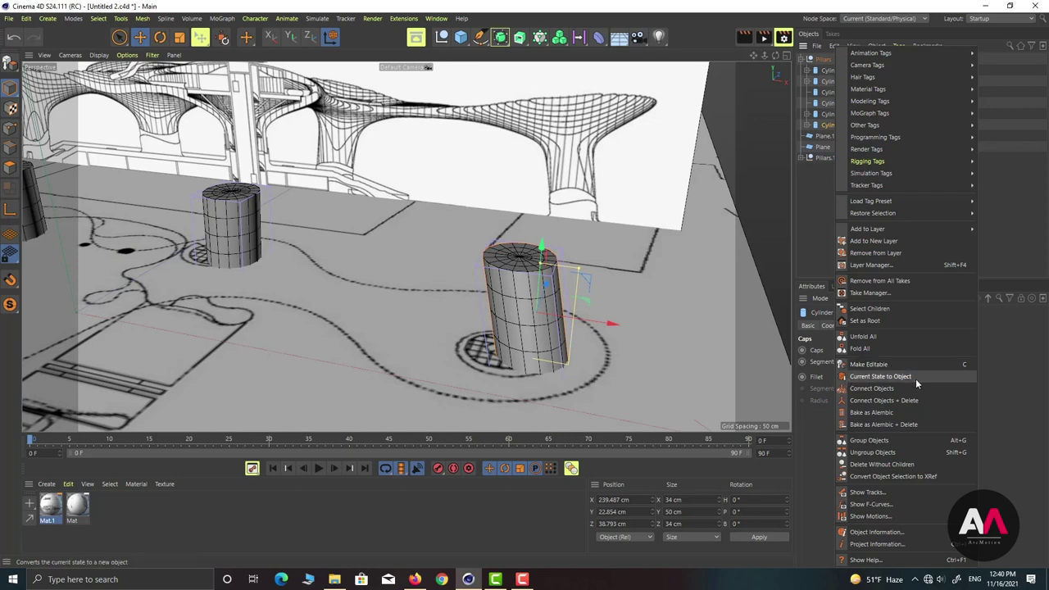
pyautogui.click(876, 401)
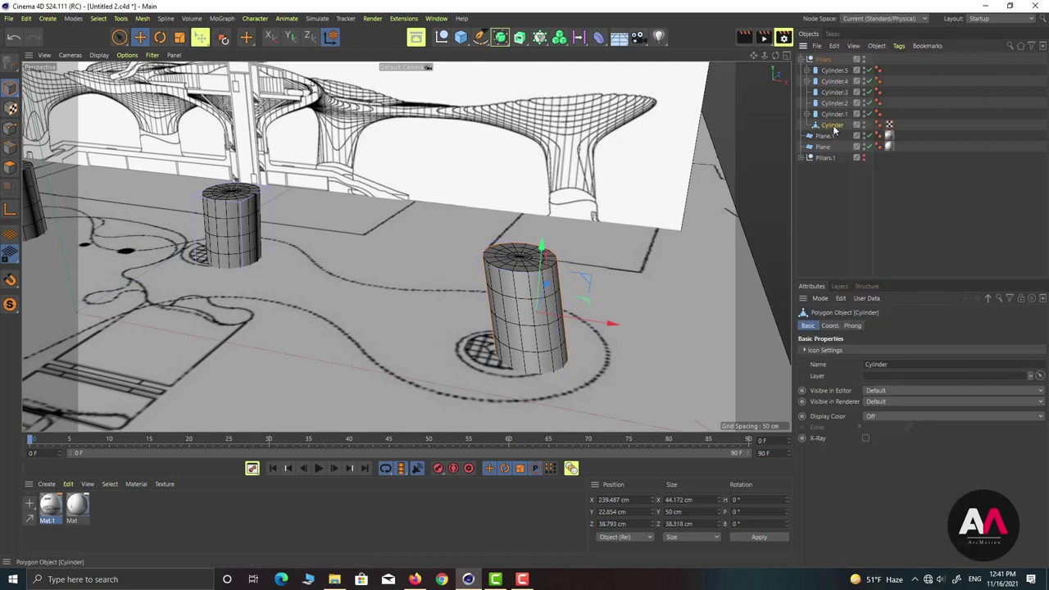
# Select all polygon rings of the converted Cylinder's top cap with Loop Selection in polygon mode.
pyautogui.moveTo(514, 261)
pyautogui.keyDown('alt'); pyautogui.mouseDown()
pyautogui.moveTo(544, 281)
pyautogui.moveTo(524, 278)
pyautogui.mouseUp(); pyautogui.keyUp('alt')
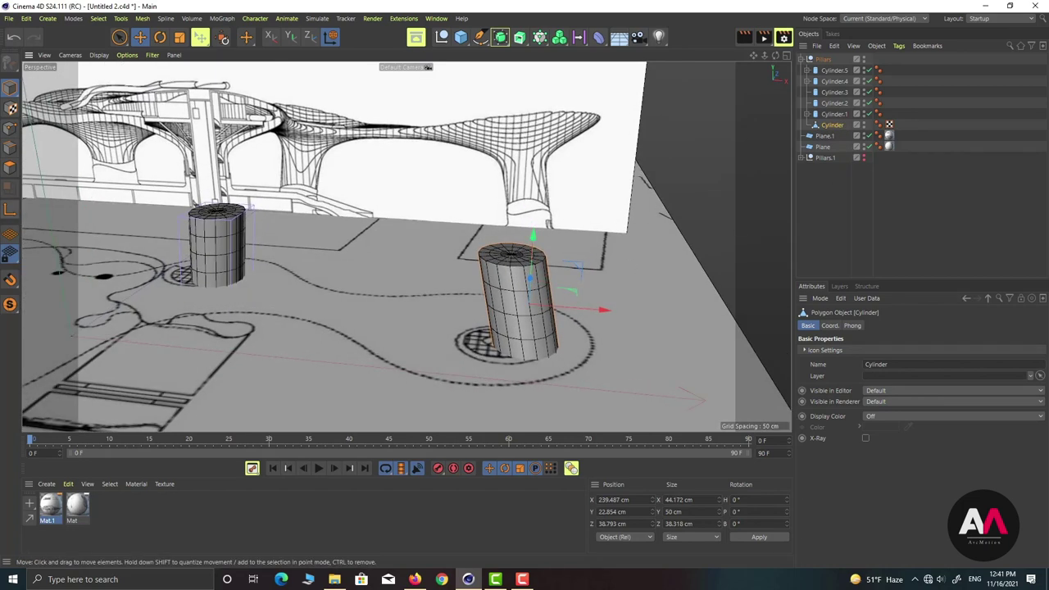
pyautogui.click(10, 128)
pyautogui.click(10, 147)
pyautogui.click(10, 167)
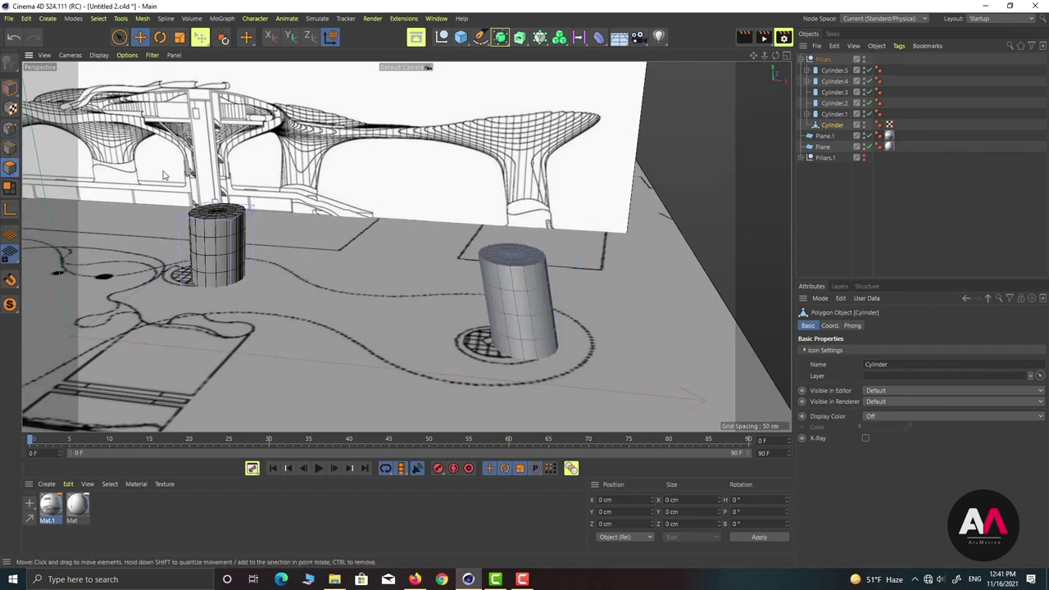
pyautogui.scroll(3, 509, 279)
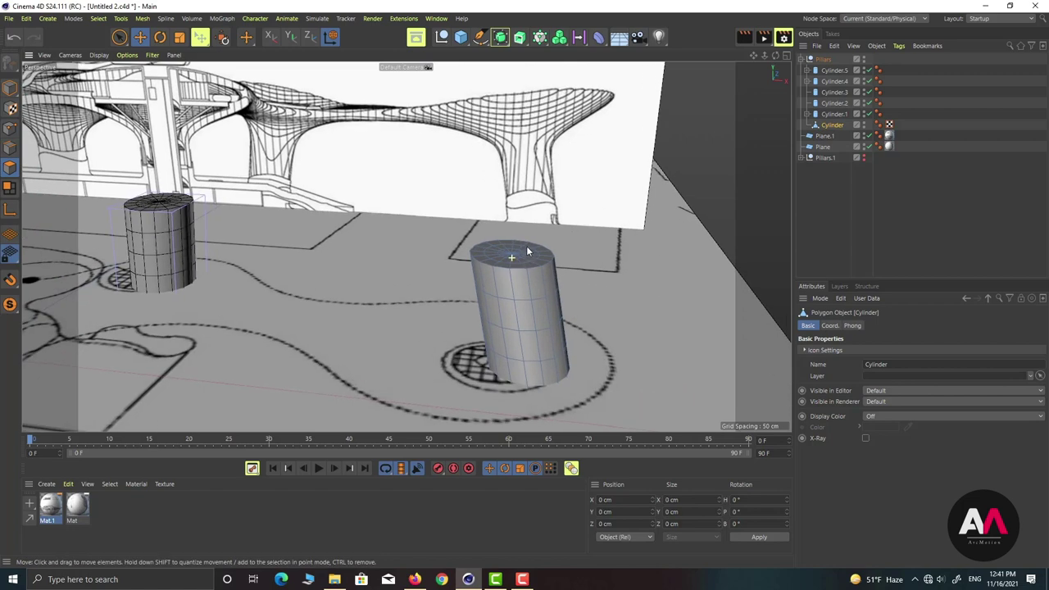
pyautogui.scroll(2, 545, 246)
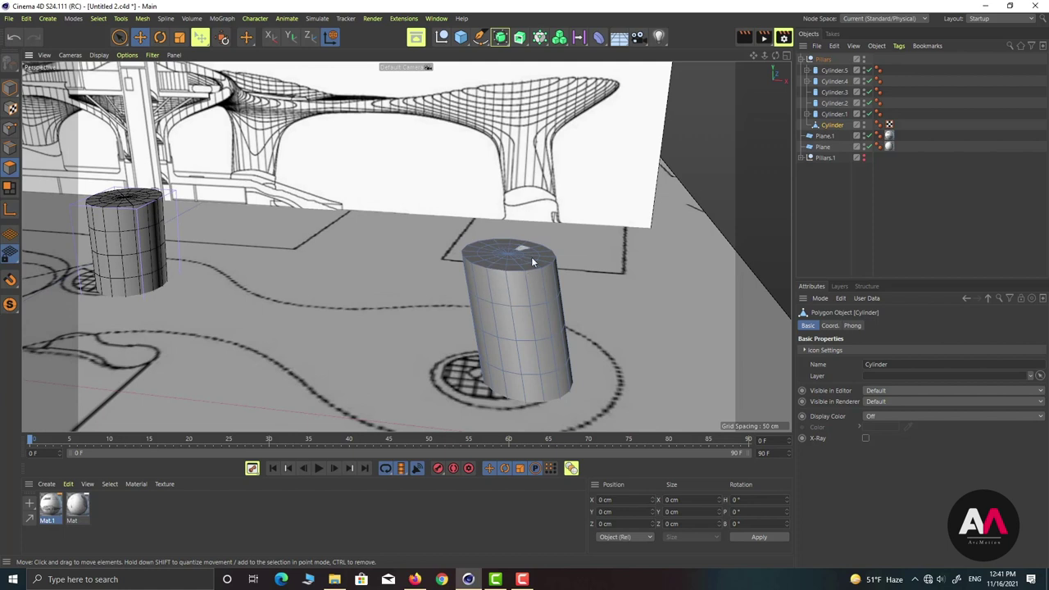
pyautogui.press('u')
pyautogui.press('l')
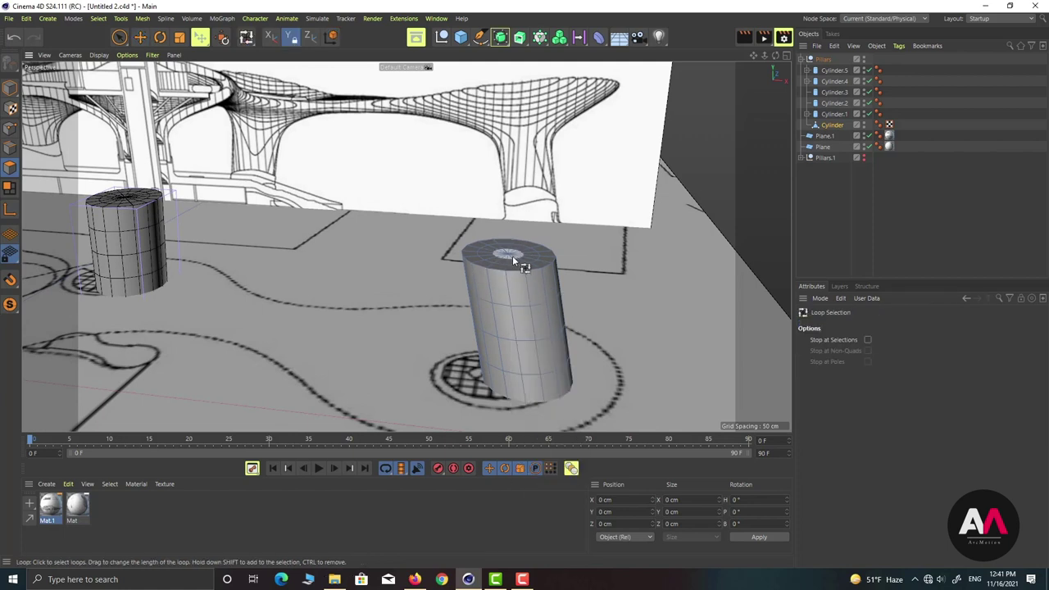
pyautogui.click(513, 256)
pyautogui.keyDown('shift'); pyautogui.click(526, 261); pyautogui.keyUp('shift')
pyautogui.keyDown('shift'); pyautogui.click(534, 266); pyautogui.keyUp('shift')
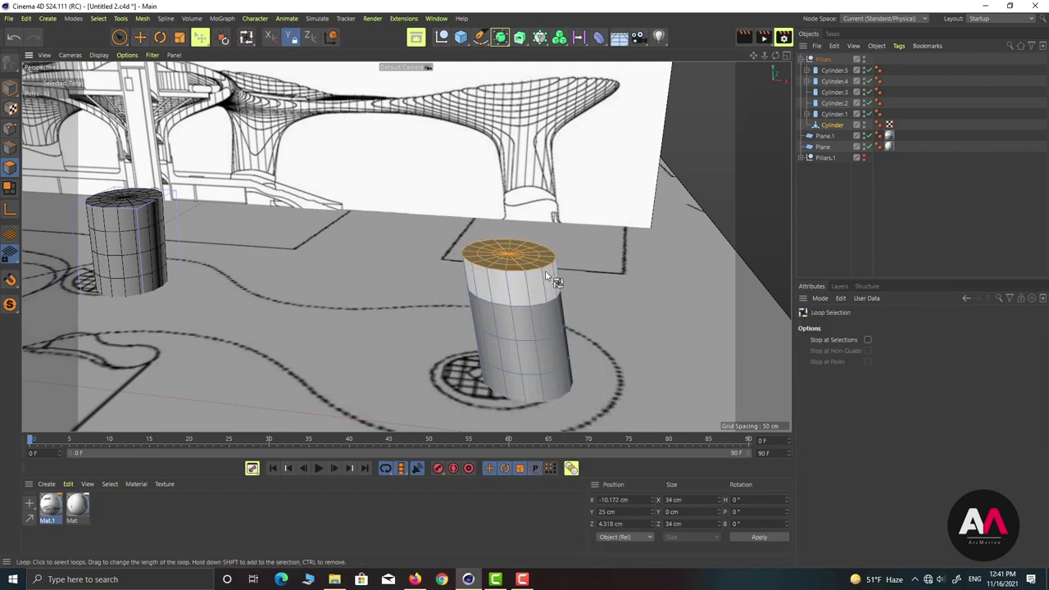
# Extrude the selected top cap polygons of Cylinder upward by about 15.2 cm with Create Caps turned off.
pyautogui.keyDown('alt'); pyautogui.moveTo(473, 219); pyautogui.dragTo(510, 203, button='right'); pyautogui.keyUp('alt')
pyautogui.keyDown('alt'); pyautogui.moveTo(477, 251); pyautogui.dragTo(447, 287, button='right'); pyautogui.keyUp('alt')
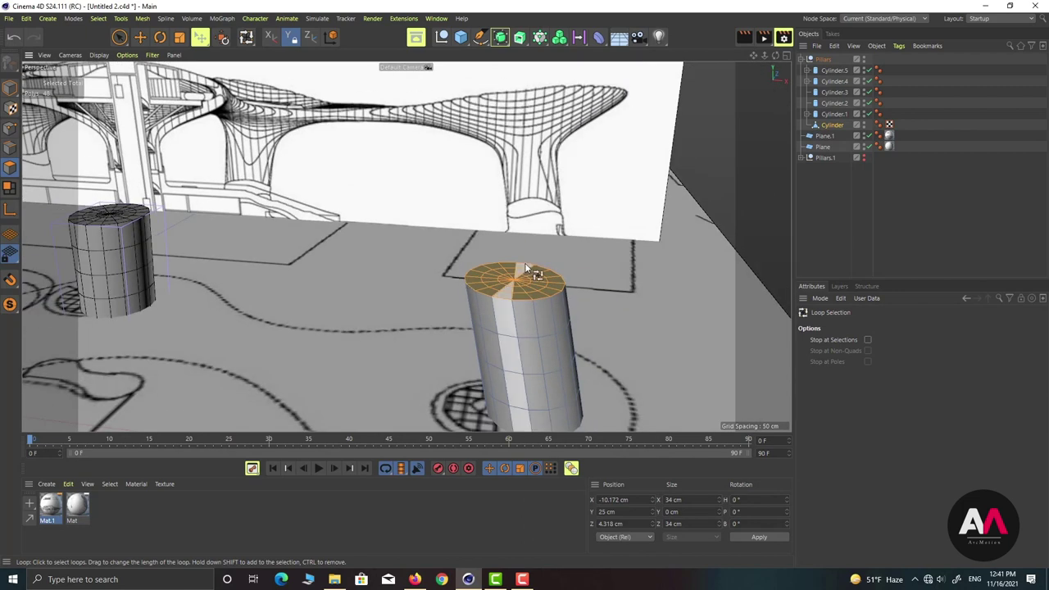
pyautogui.keyDown('alt'); pyautogui.moveTo(525, 264); pyautogui.dragTo(522, 255); pyautogui.keyUp('alt')
pyautogui.press('d')
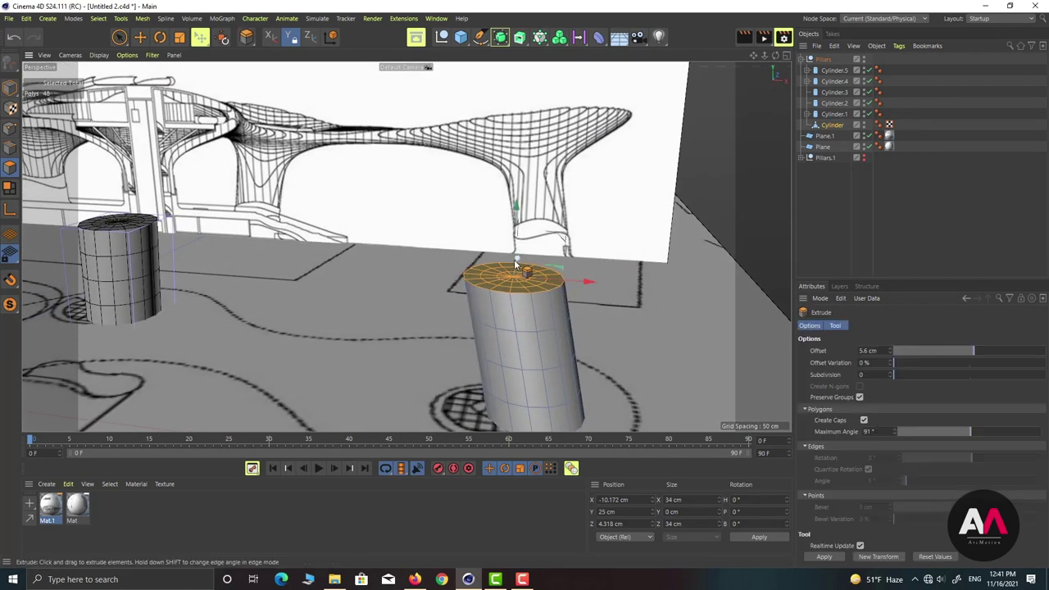
pyautogui.click(863, 422)
pyautogui.keyDown('alt'); pyautogui.moveTo(575, 247); pyautogui.dragTo(558, 225); pyautogui.keyUp('alt')
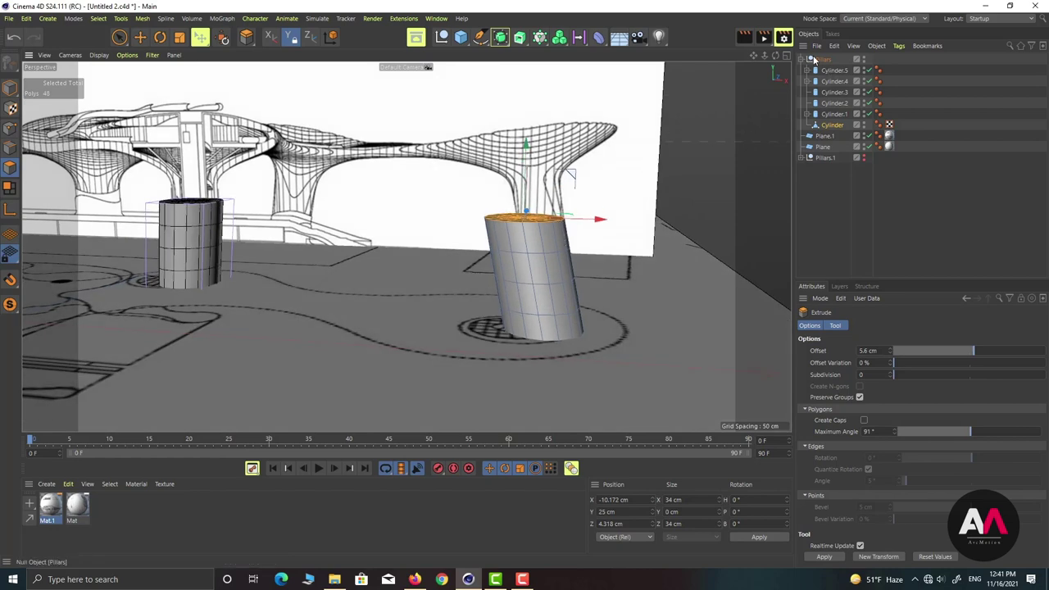
pyautogui.click(786, 55)
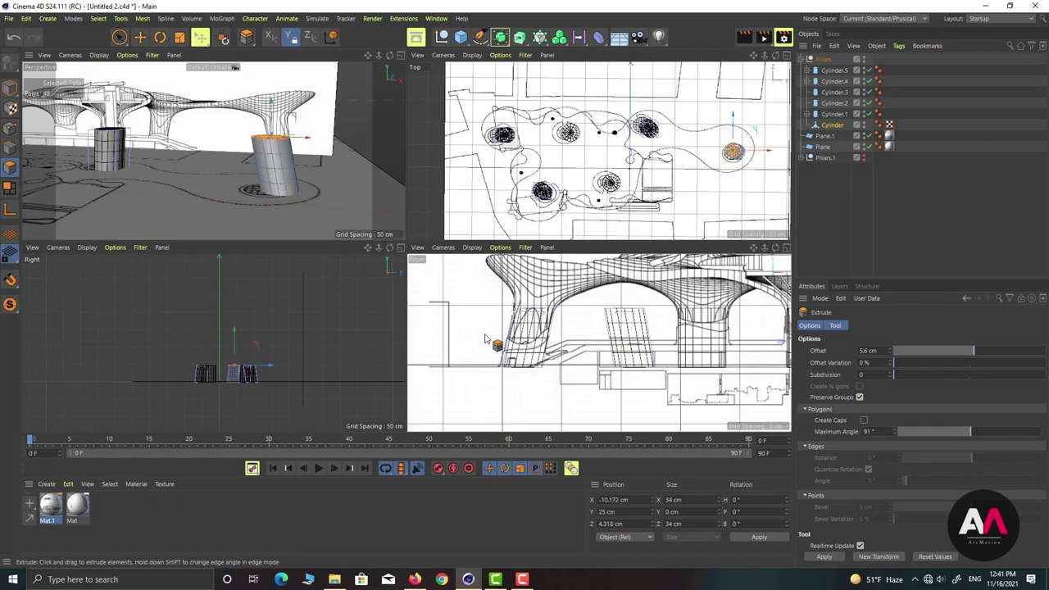
pyautogui.scroll(-5, 485, 339)
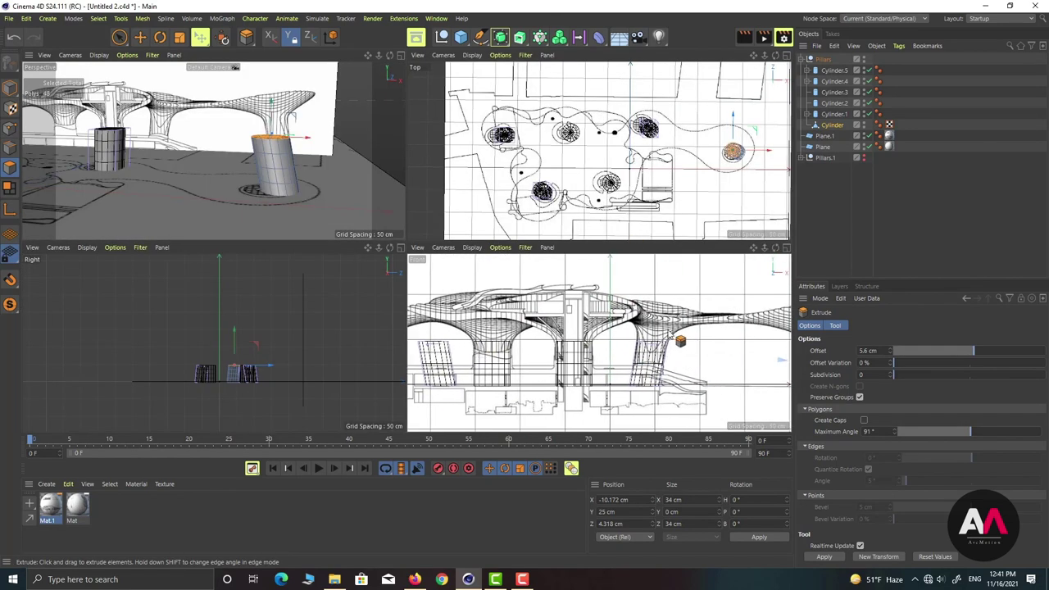
pyautogui.scroll(6, 671, 334)
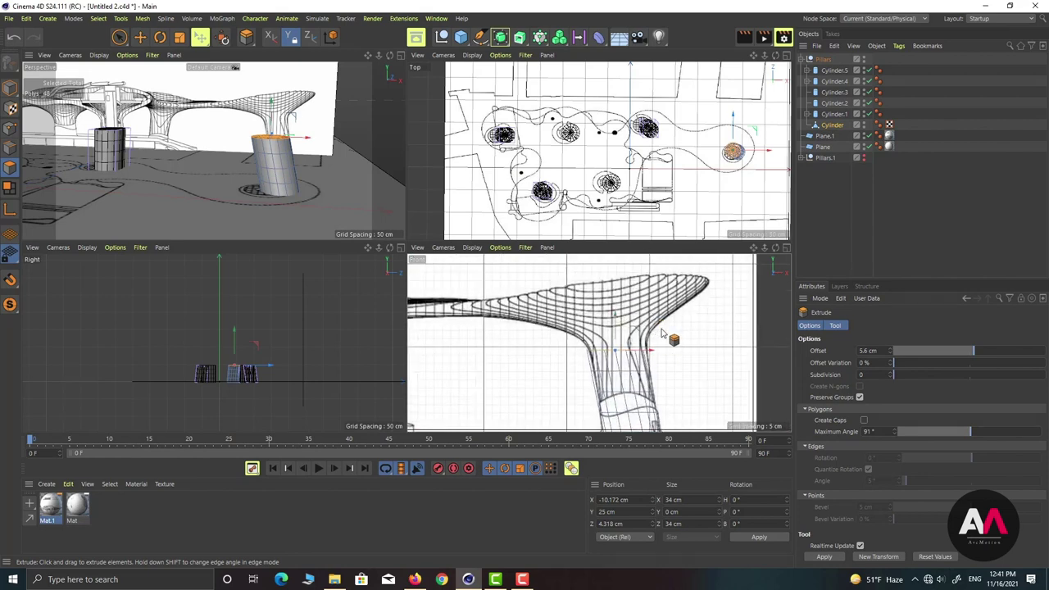
pyautogui.moveTo(663, 334); pyautogui.dragTo(717, 334)
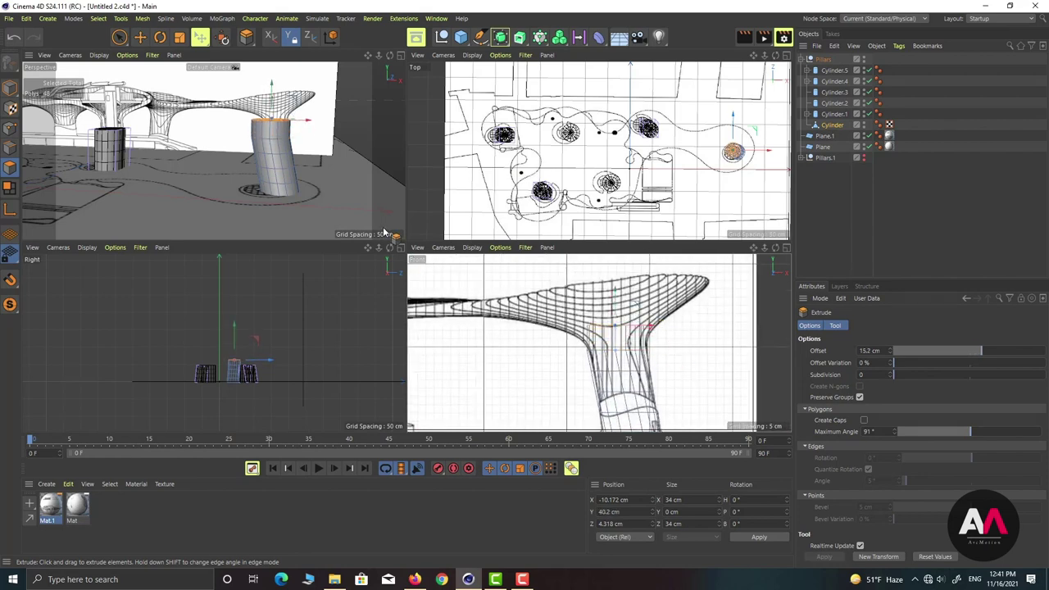
# Scale the extruded cap to about 62 cm across and move it along X to about -16.4 cm, following the elevation.
pyautogui.press('t')
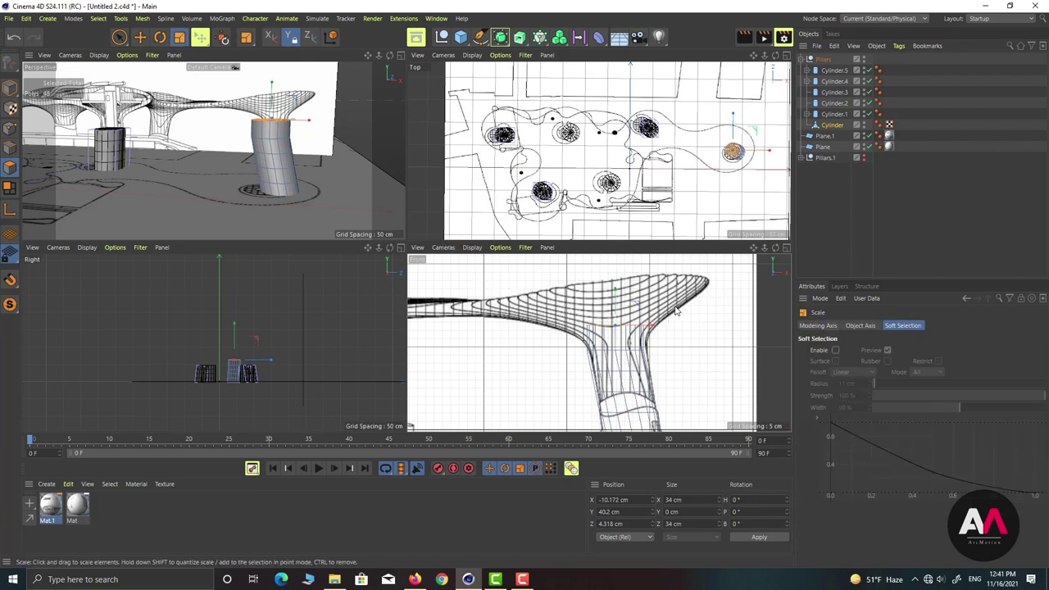
pyautogui.moveTo(677, 311); pyautogui.dragTo(776, 311)
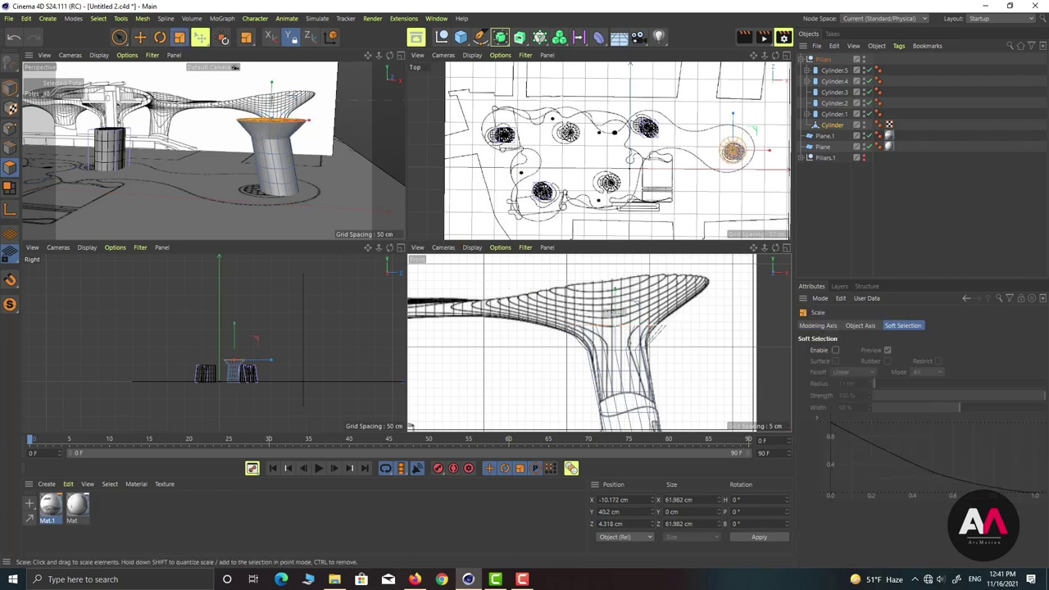
pyautogui.press('e')
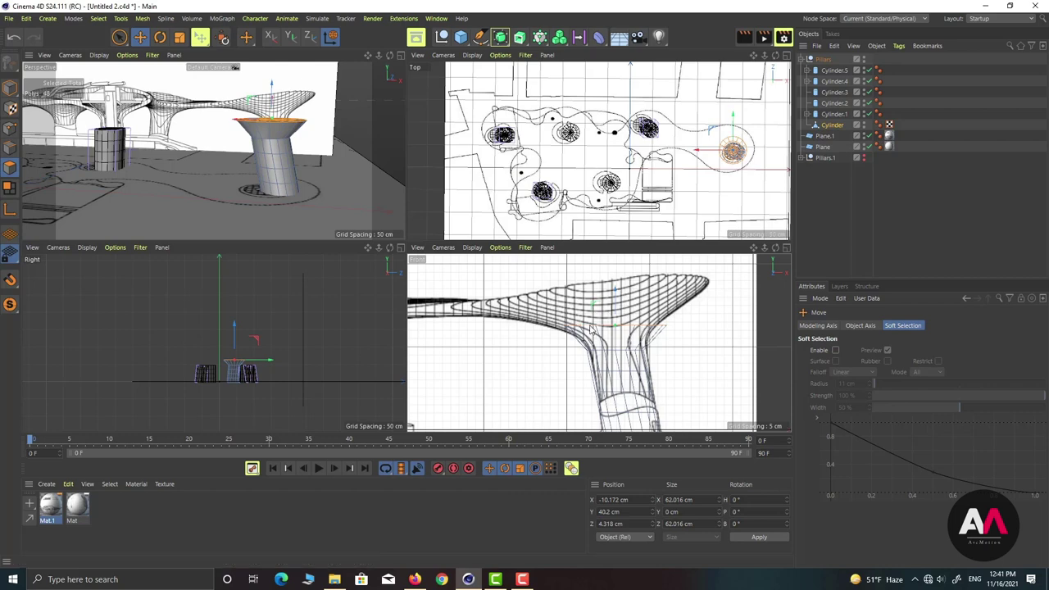
pyautogui.moveTo(592, 327); pyautogui.dragTo(579, 329)
# Extrude the cap polygons again with an offset of 10 cm.
pyautogui.scroll(2, 587, 320)
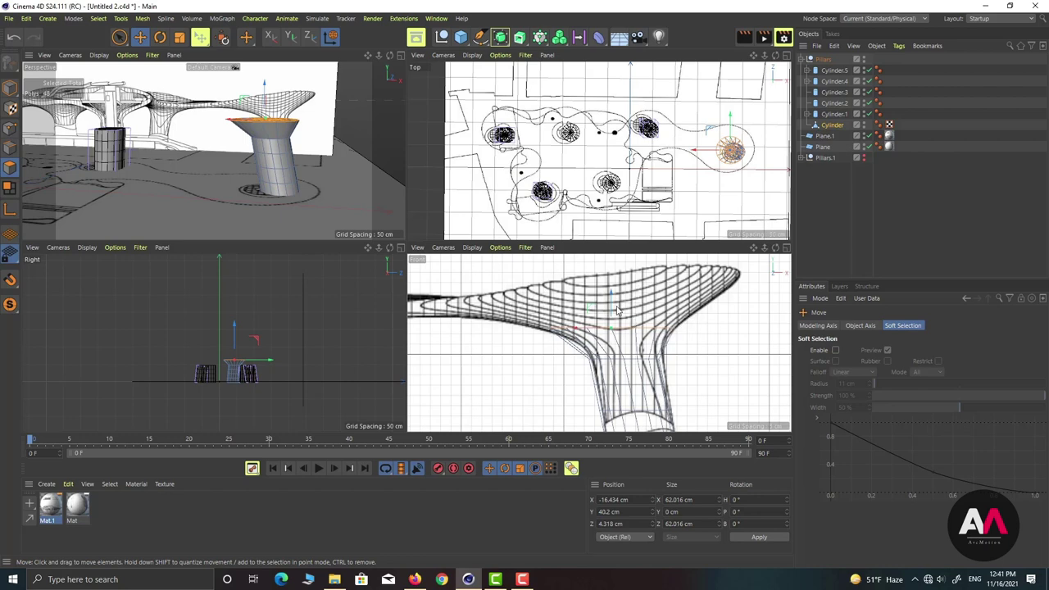
pyautogui.scroll(-2, 566, 373)
pyautogui.scroll(2, 626, 314)
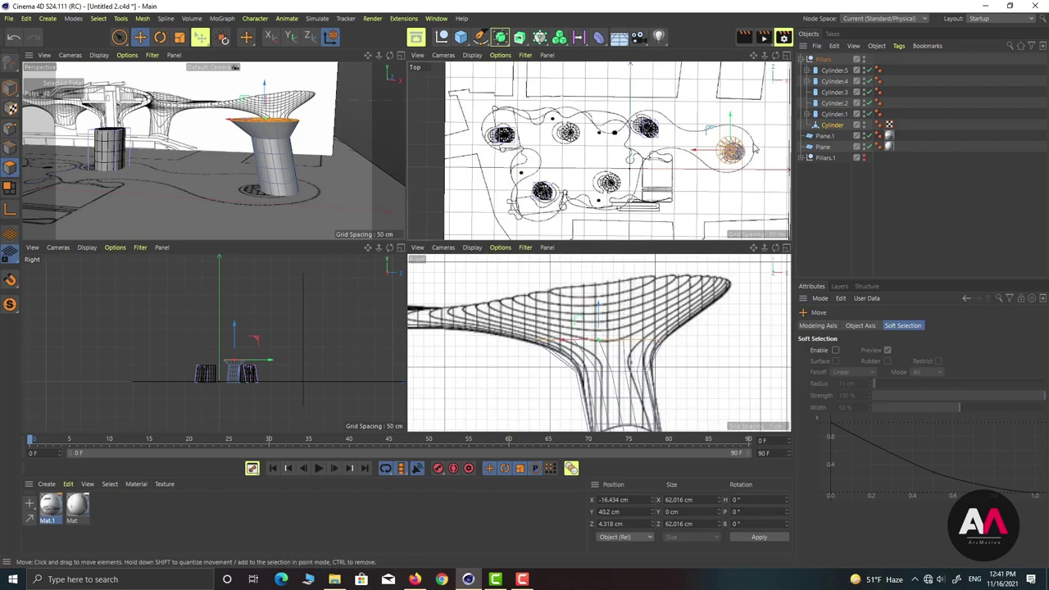
pyautogui.scroll(3, 734, 169)
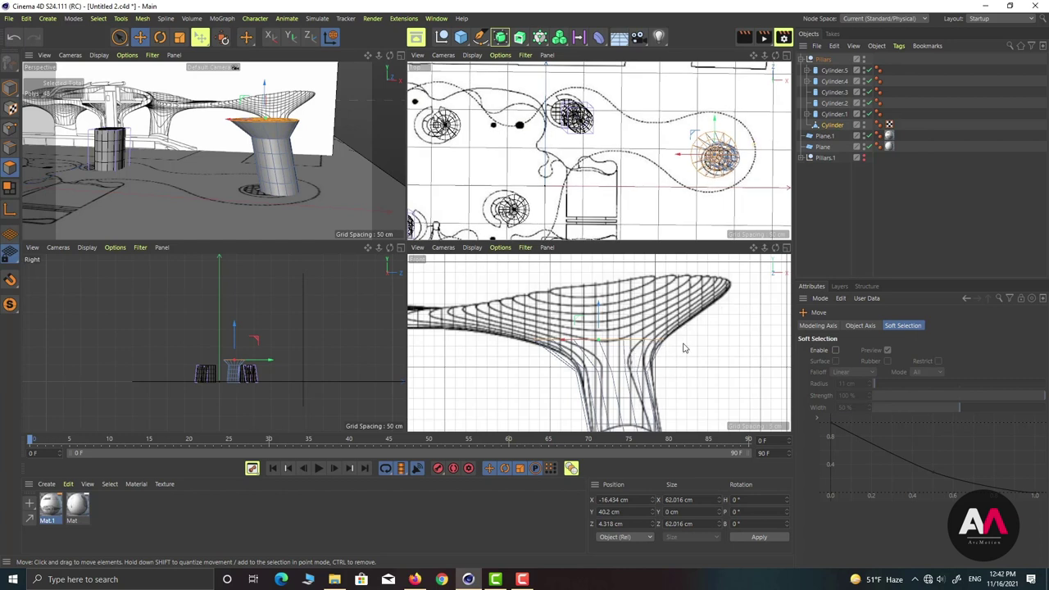
pyautogui.press('d')
pyautogui.moveTo(697, 350); pyautogui.dragTo(720, 350)
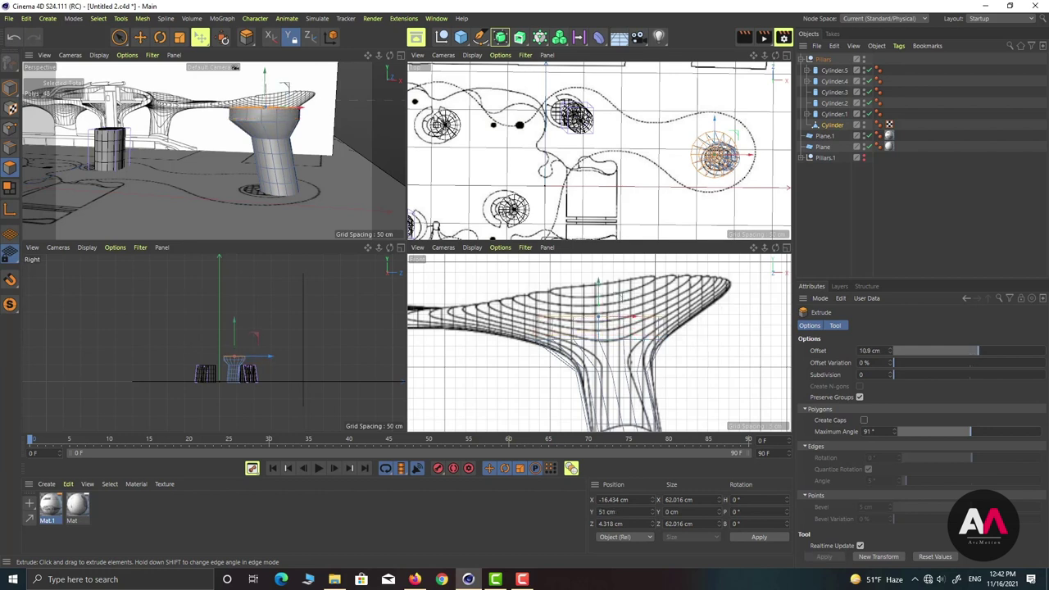
pyautogui.moveTo(618, 296); pyautogui.dragTo(621, 297)
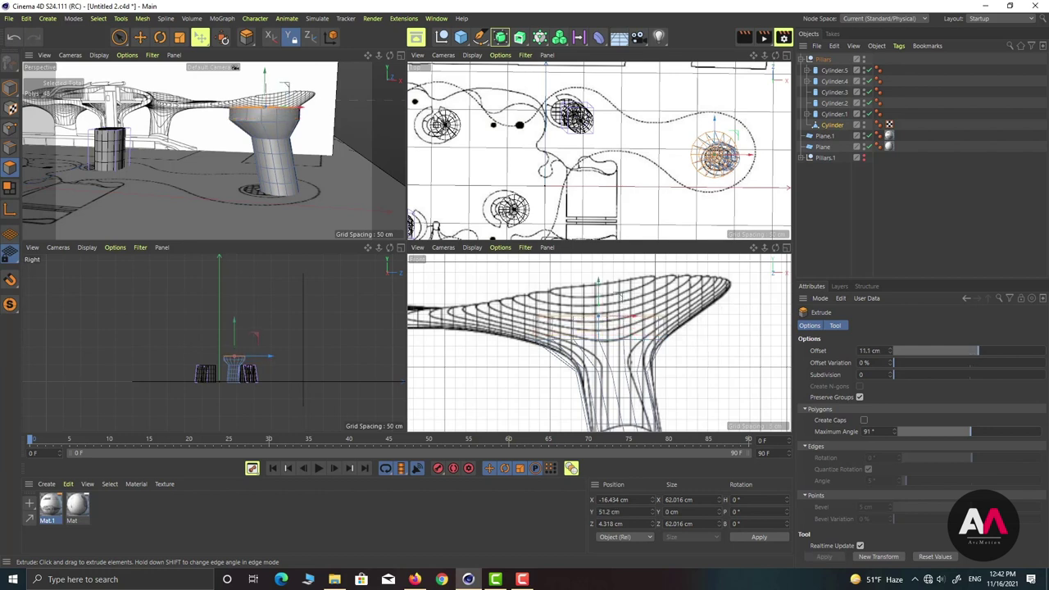
pyautogui.doubleClick(878, 351)
pyautogui.write('10')
pyautogui.press('Return')
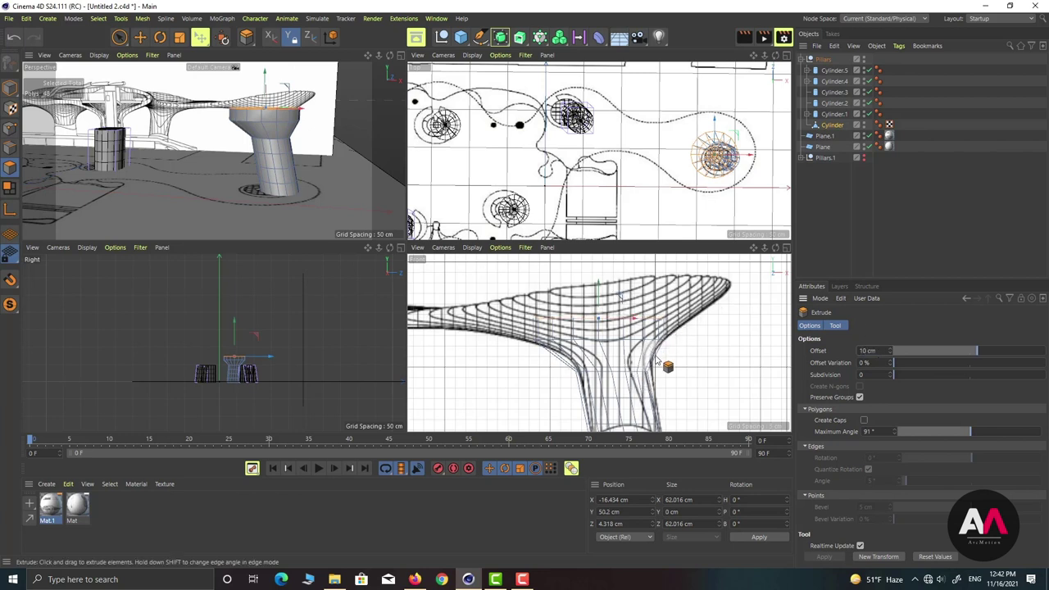
# Scale the new cap to about 90.7 cm across and move it to about X -15 cm, Z 7.9 cm over the plan outline.
pyautogui.press('t')
pyautogui.moveTo(711, 322); pyautogui.dragTo(885, 324)
pyautogui.moveTo(787, 322); pyautogui.dragTo(795, 322)
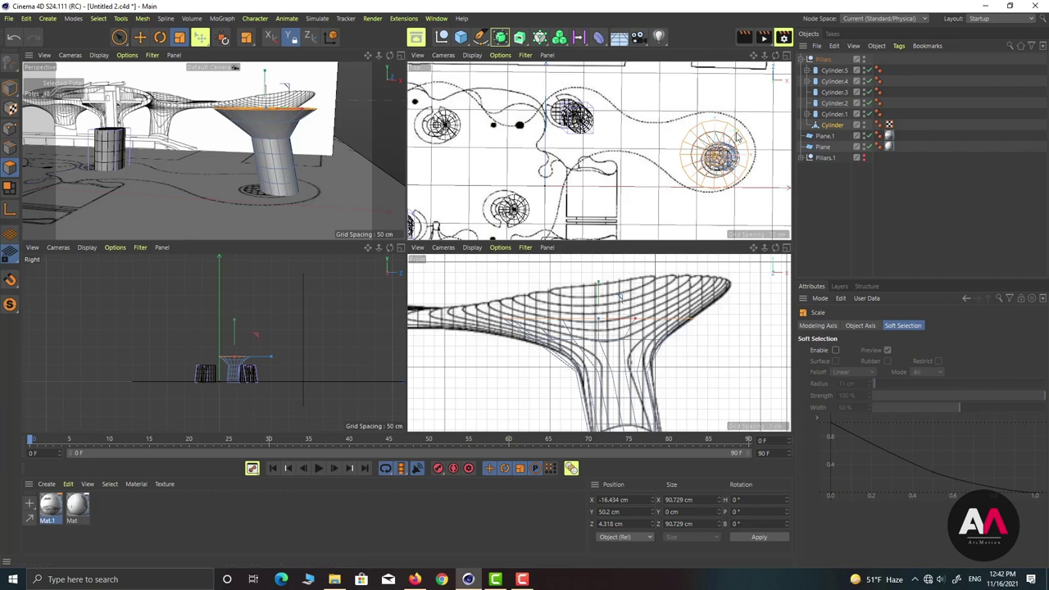
pyautogui.press('e')
pyautogui.moveTo(738, 140); pyautogui.dragTo(738, 133)
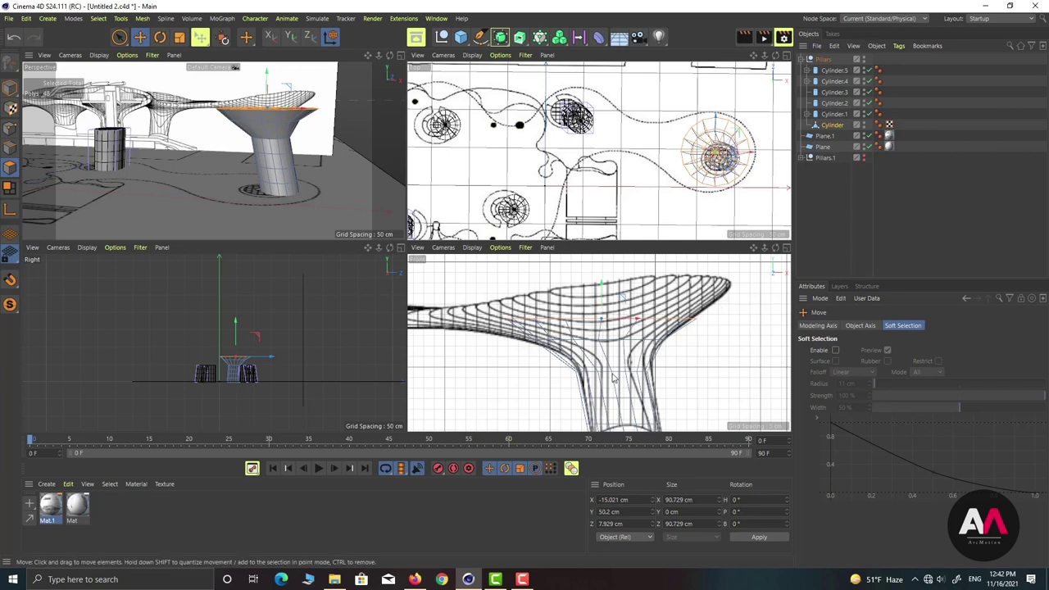
# Extrude the cap up to the canopy's top at Y 71.4 cm and scale it to about 135.3 cm across.
pyautogui.press('d')
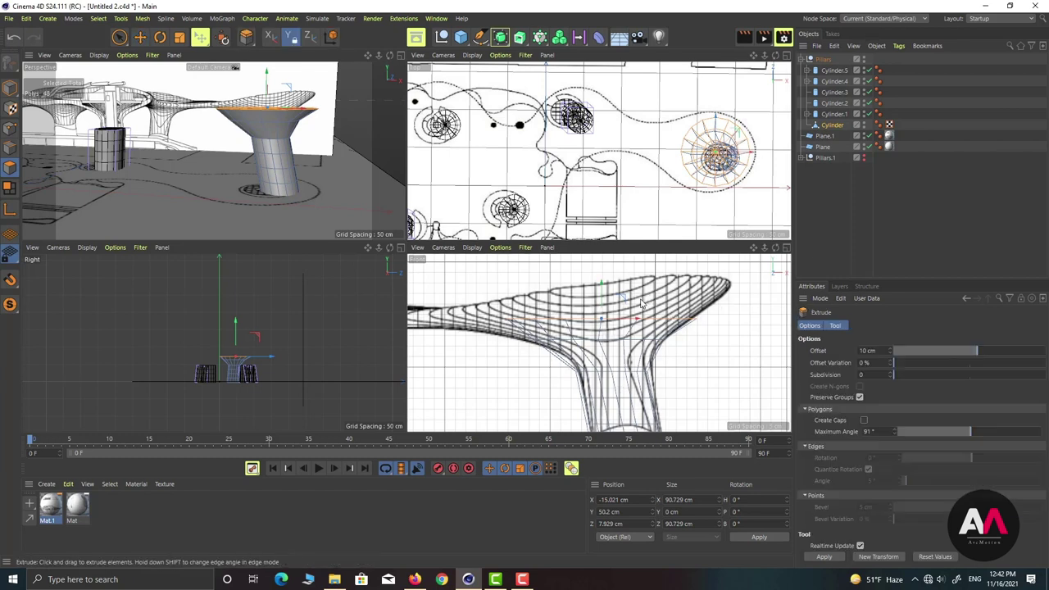
pyautogui.moveTo(703, 357); pyautogui.dragTo(732, 358)
pyautogui.moveTo(620, 259); pyautogui.dragTo(616, 255)
pyautogui.press('t')
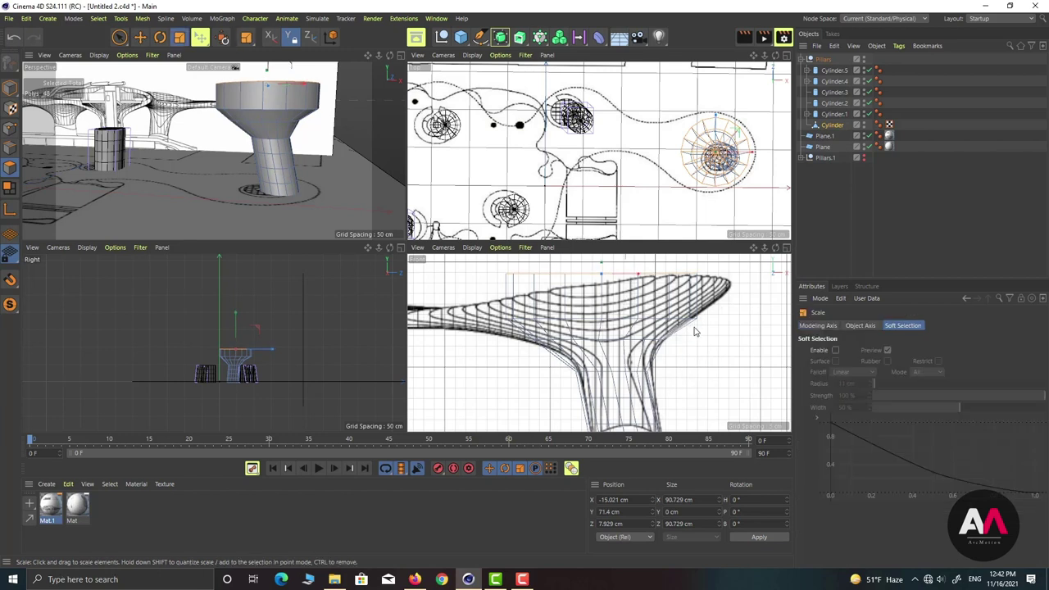
pyautogui.moveTo(730, 350); pyautogui.dragTo(813, 350)
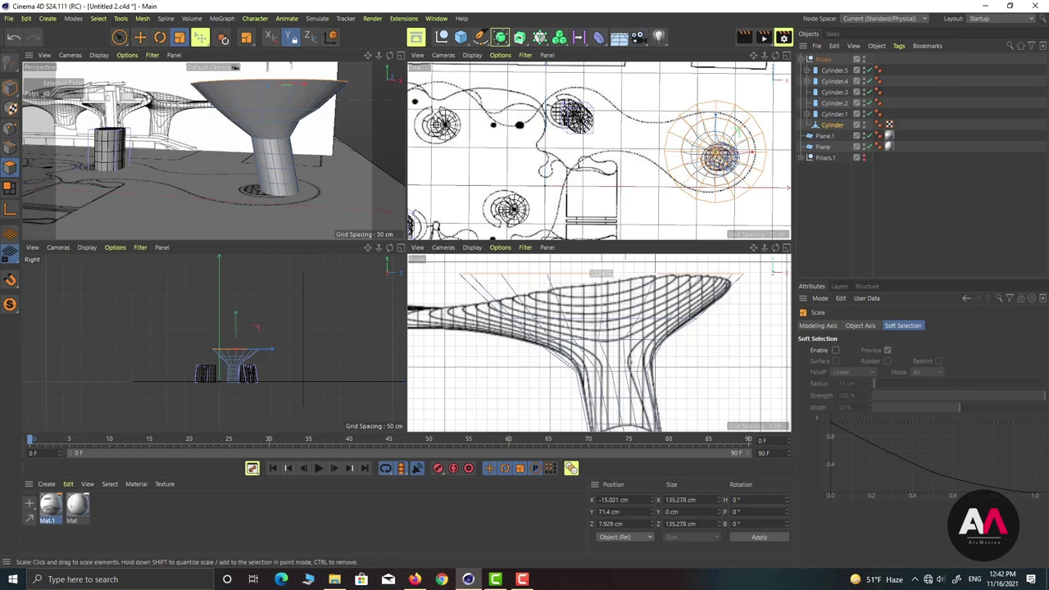
# Loop-select the canopy's rim and the two edge rings below it, then scale them along Z to a depth of about 105 cm.
pyautogui.scroll(3, 636, 349)
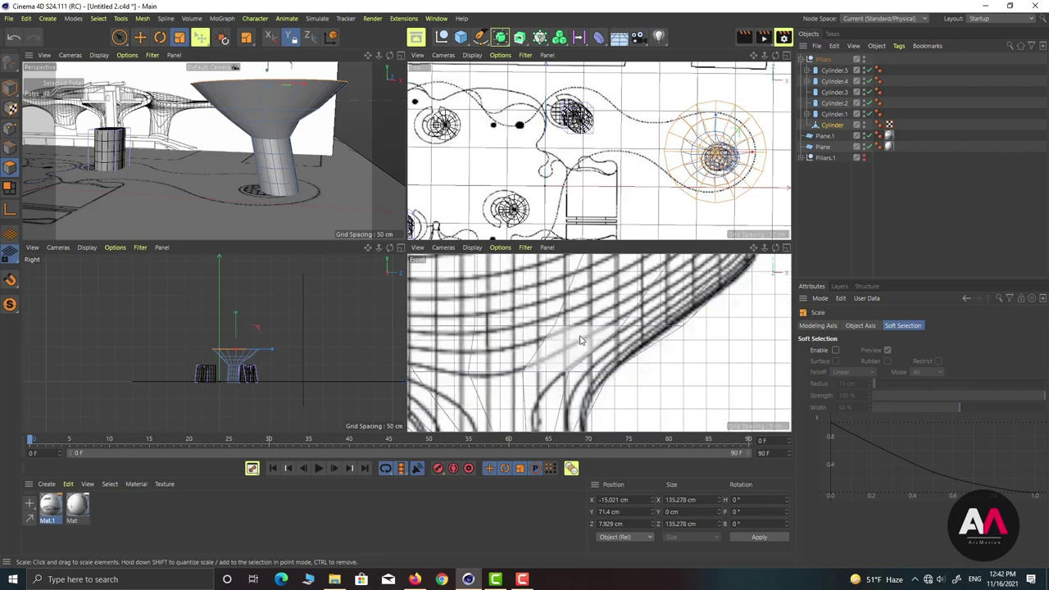
pyautogui.scroll(-4, 579, 340)
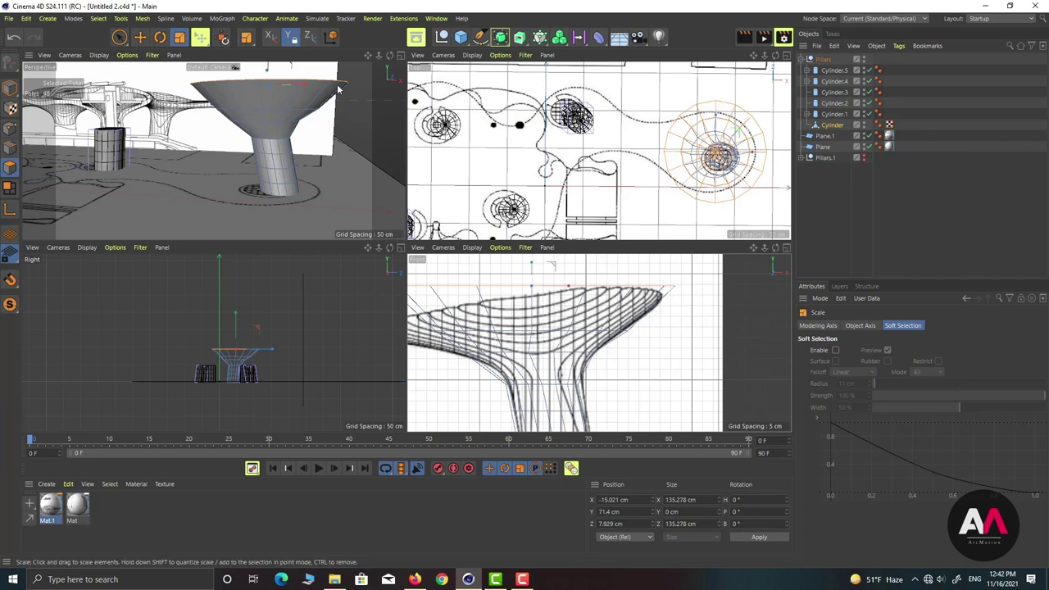
pyautogui.press('u')
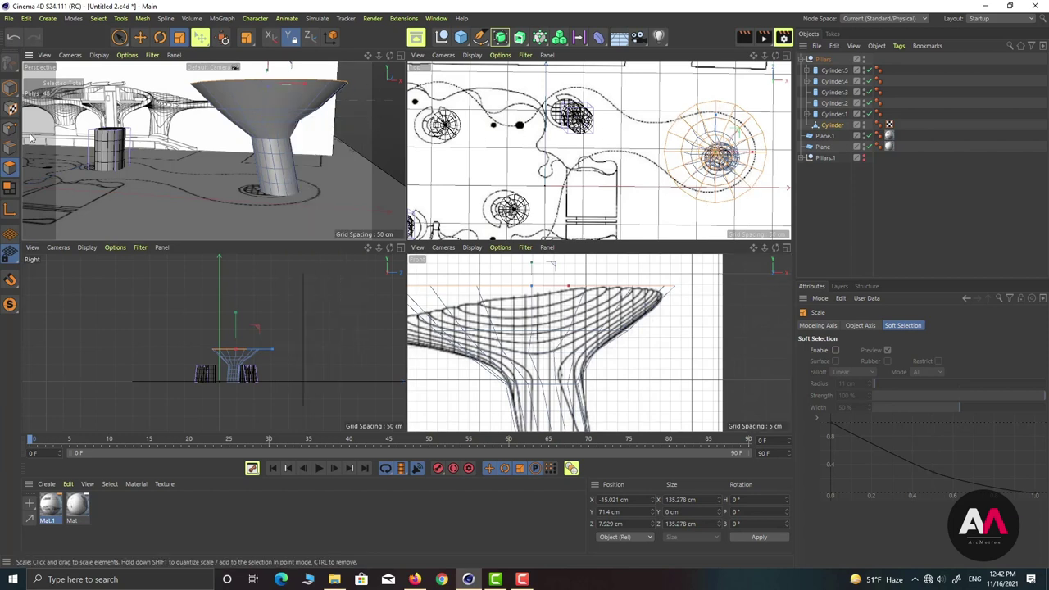
pyautogui.click(10, 148)
pyautogui.press('u')
pyautogui.press('l')
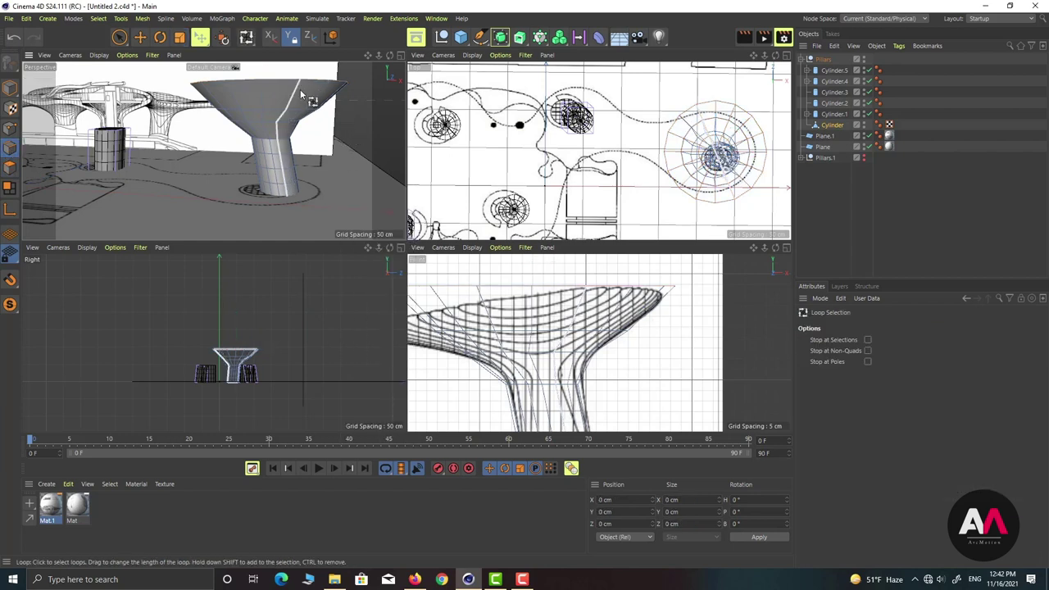
pyautogui.click(288, 83)
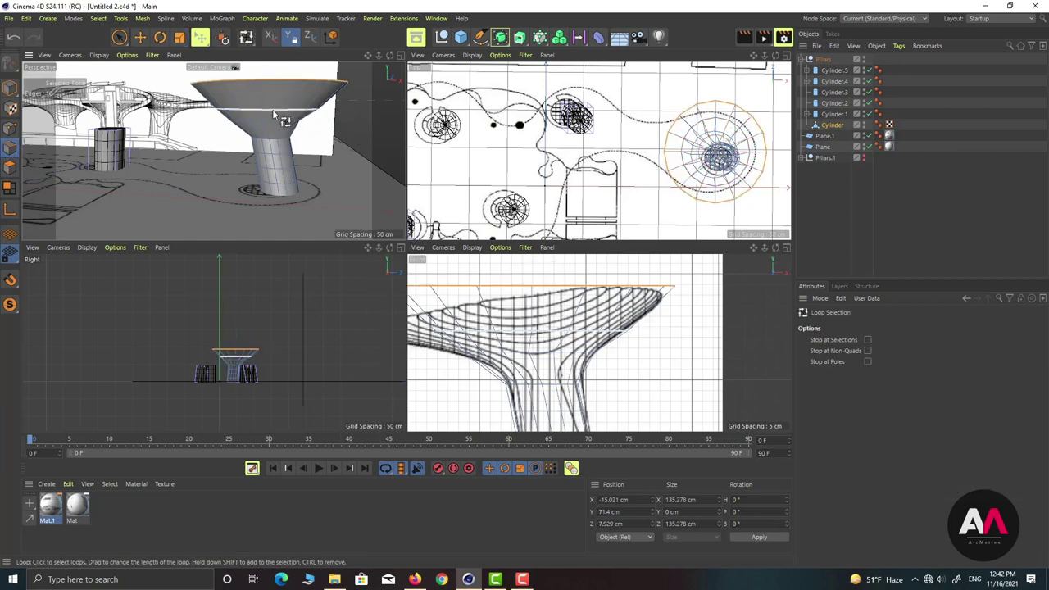
pyautogui.keyDown('shift'); pyautogui.click(274, 115); pyautogui.keyUp('shift')
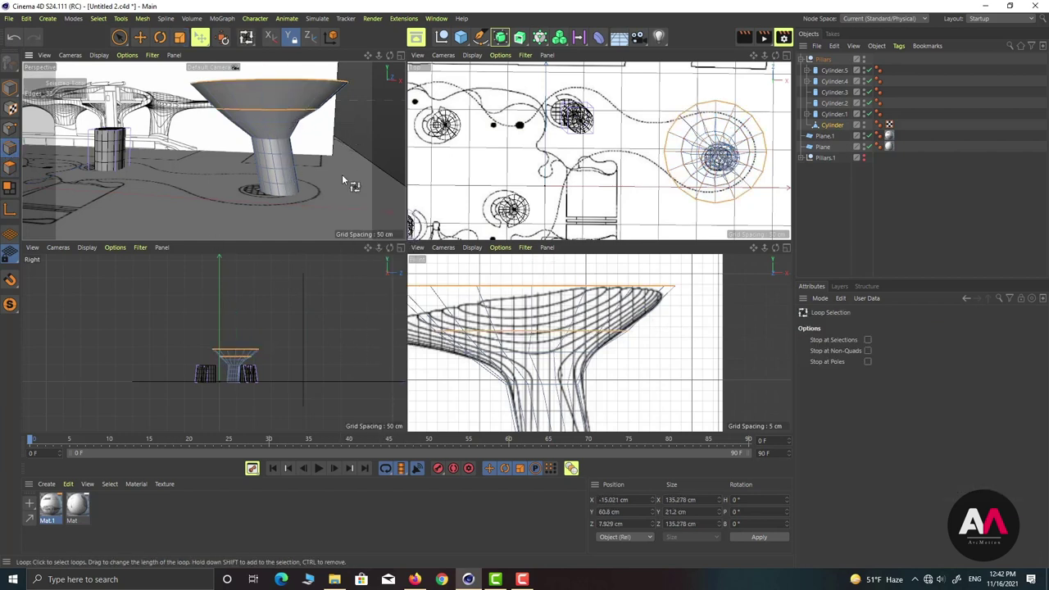
pyautogui.keyDown('shift'); pyautogui.click(274, 121); pyautogui.keyUp('shift')
pyautogui.press('t')
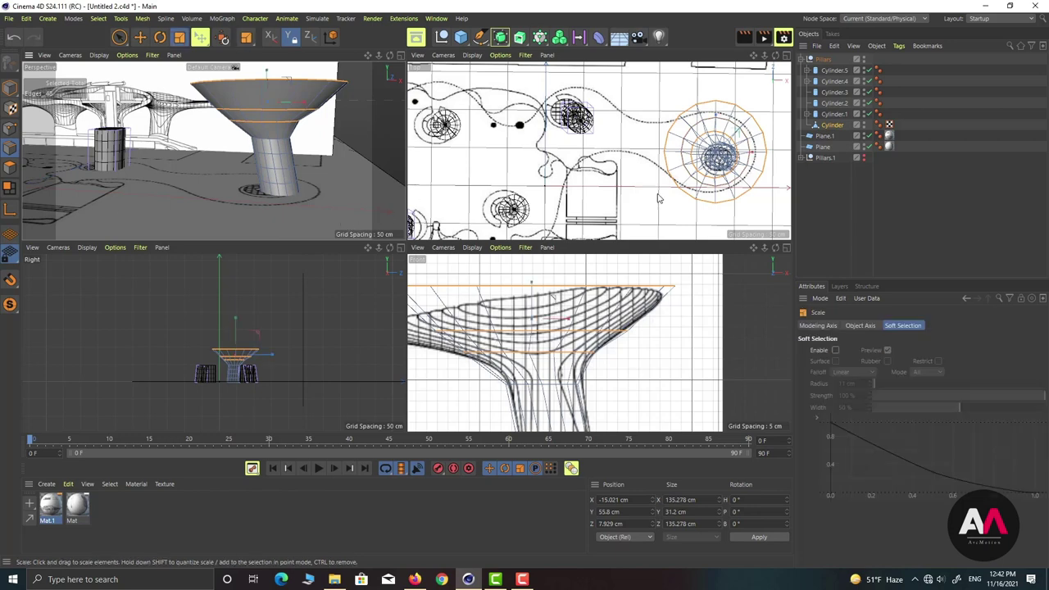
pyautogui.scroll(2, 735, 114)
pyautogui.scroll(-1, 725, 127)
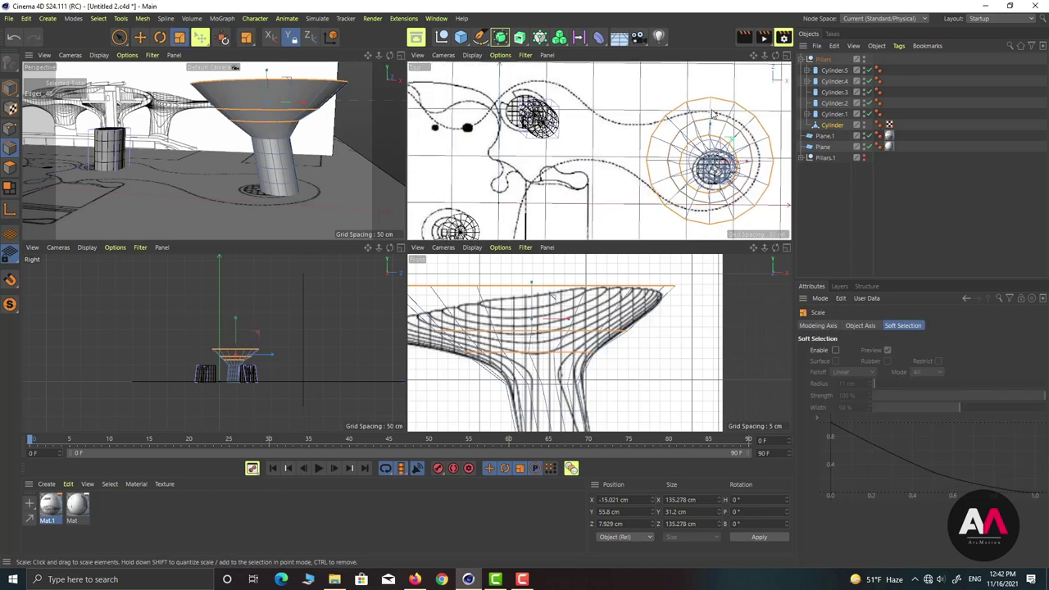
pyautogui.moveTo(710, 129); pyautogui.dragTo(709, 136)
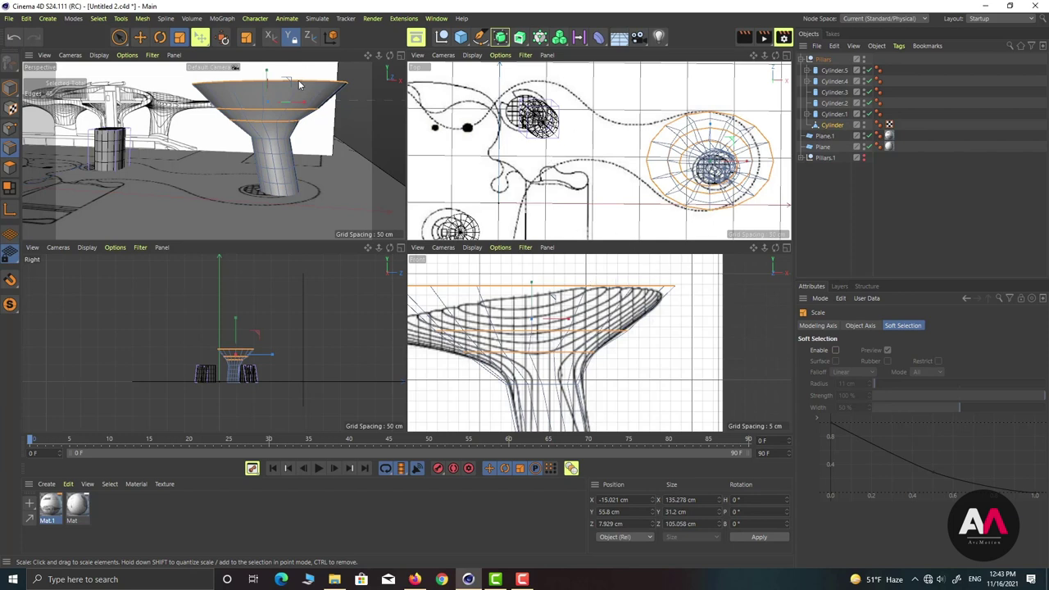
# Return to the canopy's top cap polygons and move them along X to about -28.4 cm to match the plan outline.
pyautogui.press('u')
pyautogui.press('l')
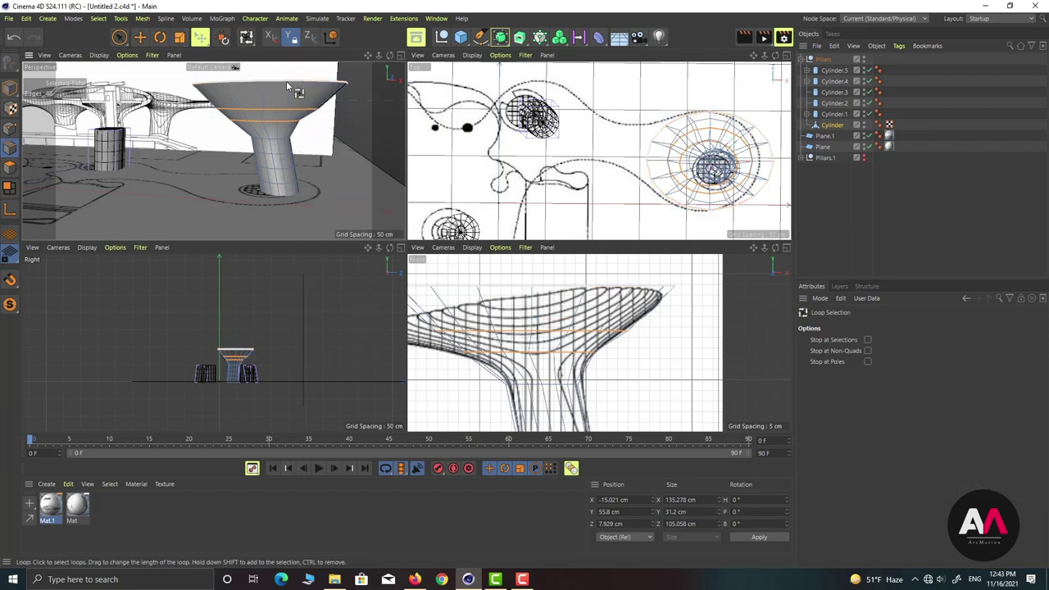
pyautogui.click(287, 82)
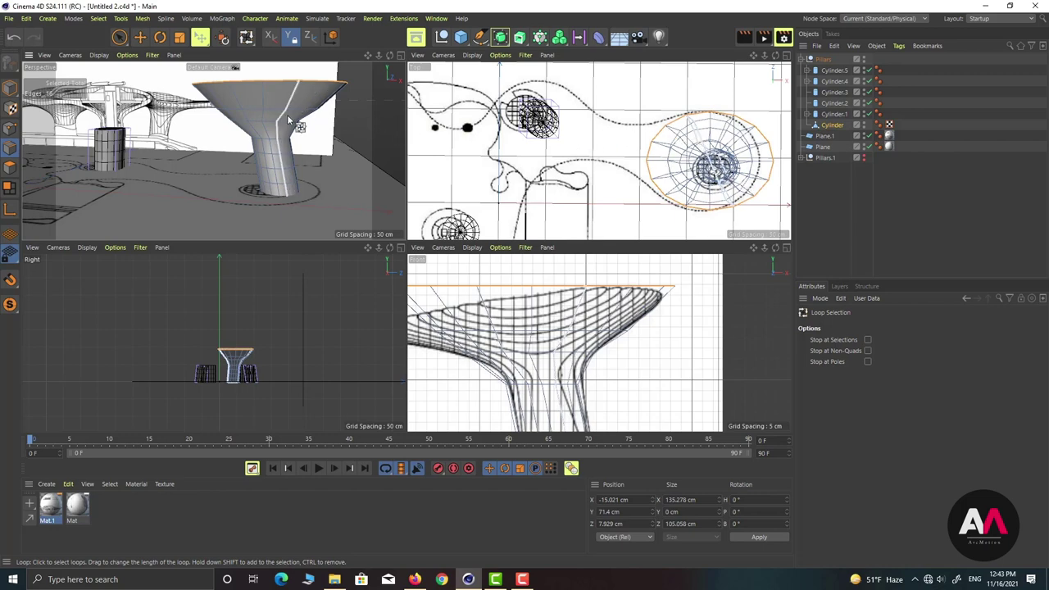
pyautogui.keyDown('alt'); pyautogui.moveTo(289, 122); pyautogui.dragTo(297, 161); pyautogui.keyUp('alt')
pyautogui.click(9, 168)
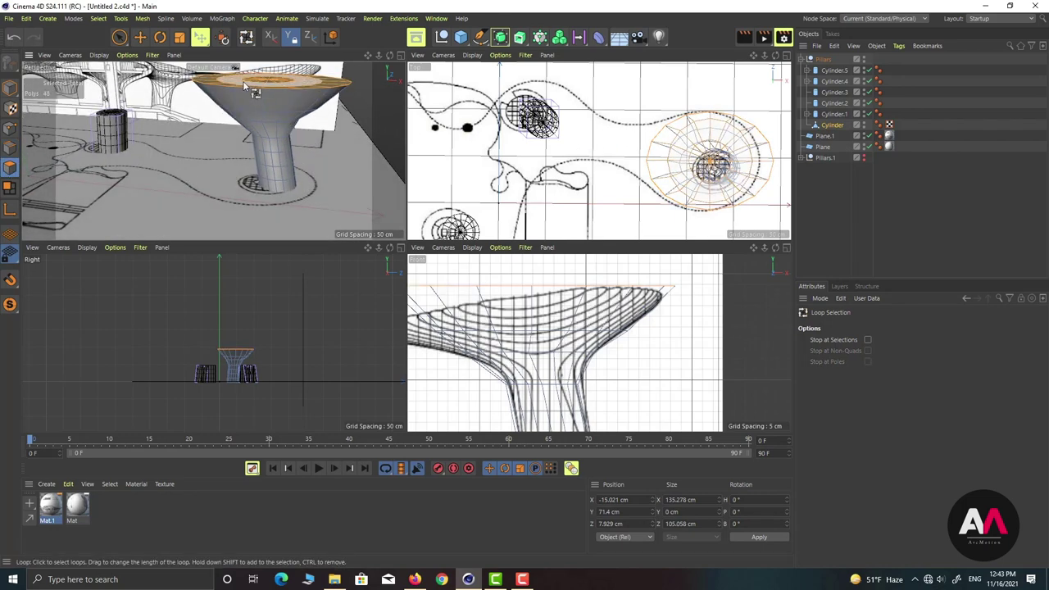
pyautogui.press('e')
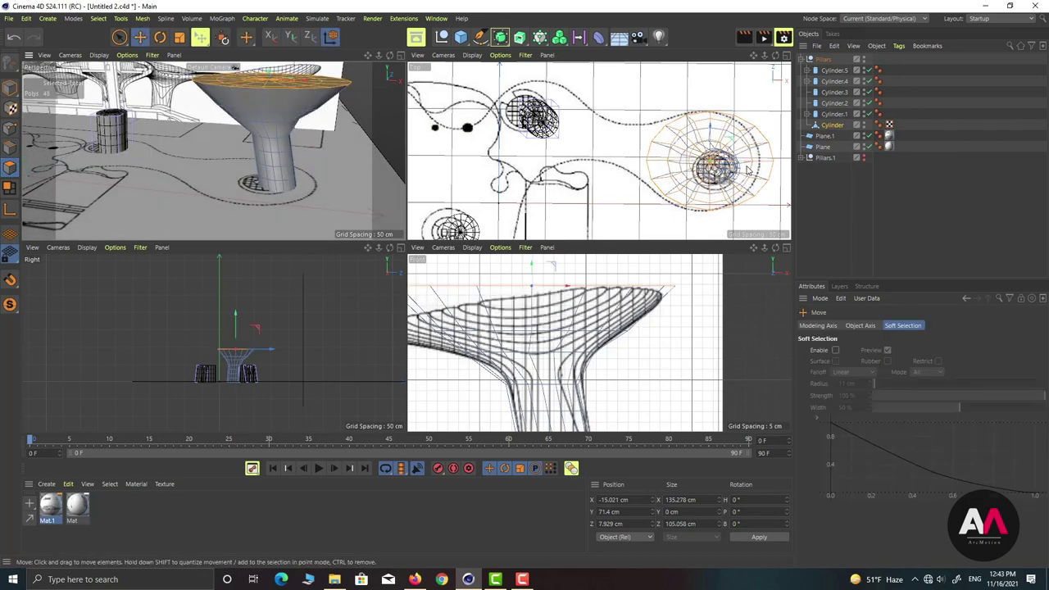
pyautogui.moveTo(748, 169); pyautogui.dragTo(737, 166)
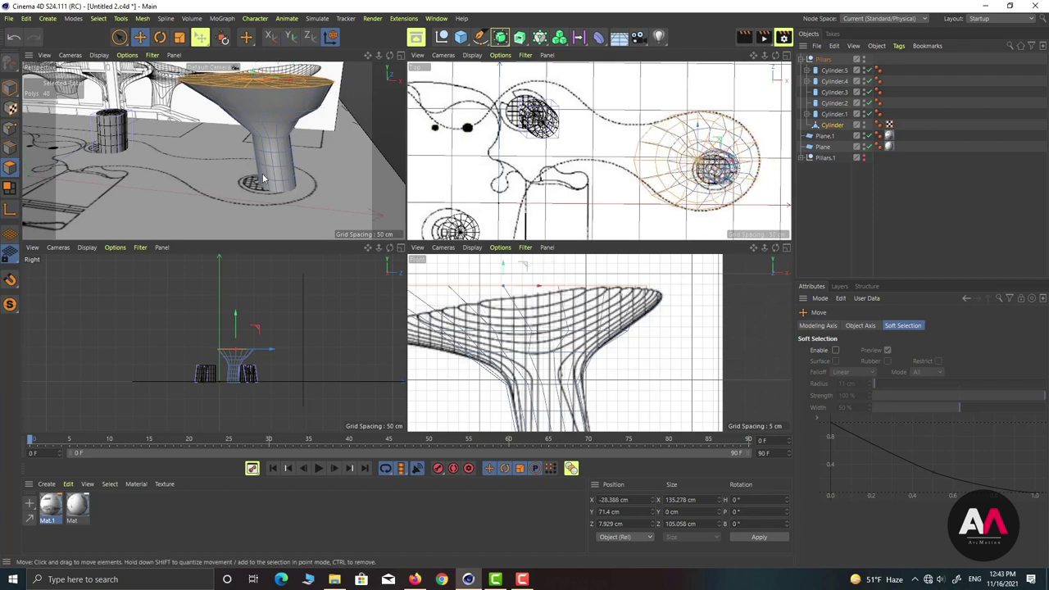
# Loop-select the edge ring just below the canopy's rim and move it along X to about -22 cm.
pyautogui.press('u')
pyautogui.press('l')
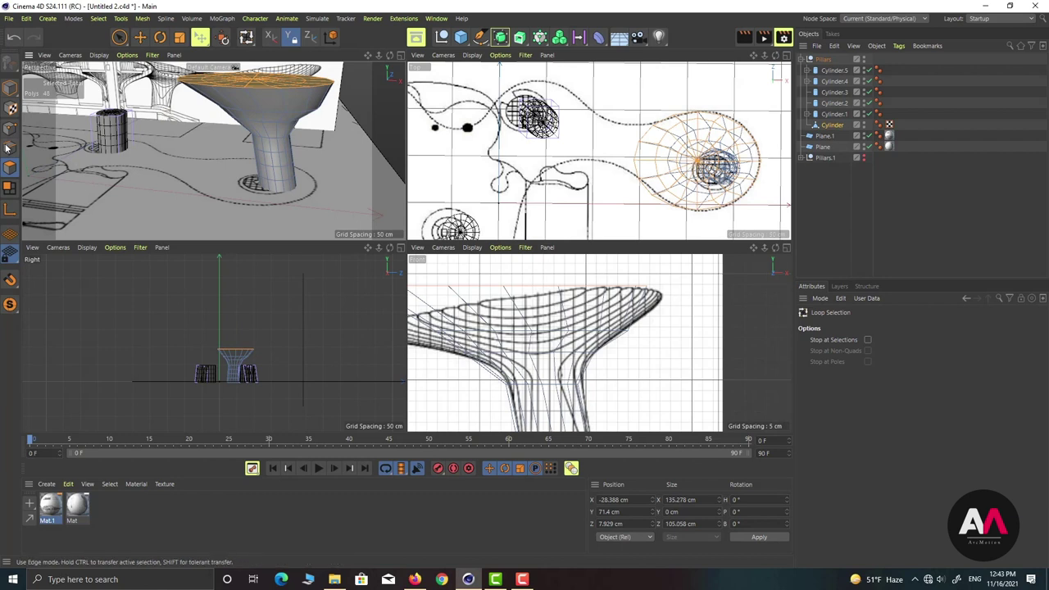
pyautogui.click(10, 149)
pyautogui.click(297, 112)
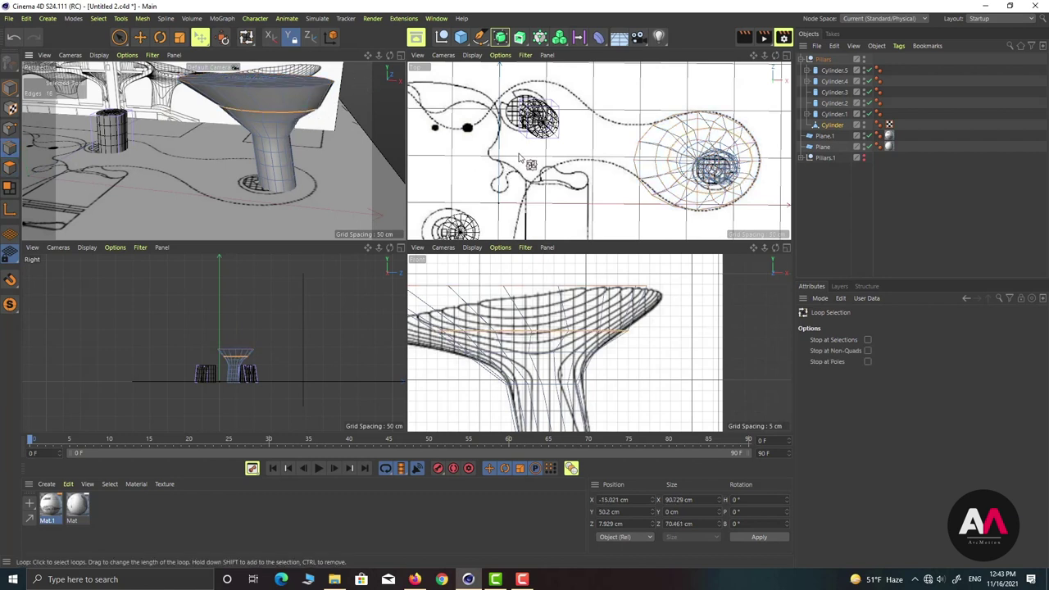
pyautogui.press('e')
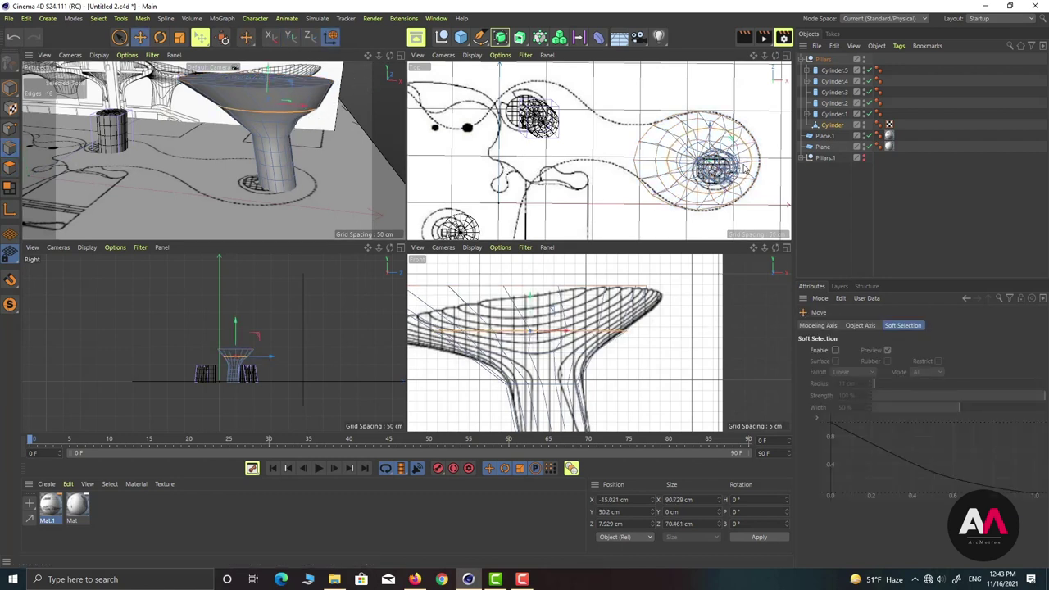
pyautogui.moveTo(707, 174); pyautogui.dragTo(674, 174)
# Examine the canopy's flare and shaft from the side and above against the elevation reference.
pyautogui.keyDown('alt'); pyautogui.moveTo(284, 101); pyautogui.dragTo(286, 99); pyautogui.keyUp('alt')
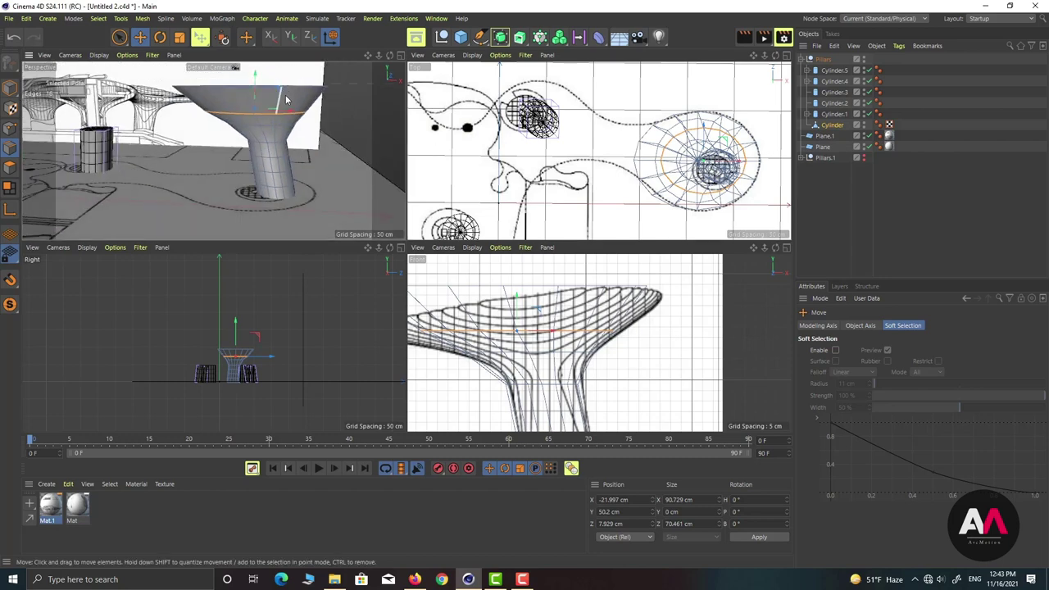
pyautogui.keyDown('alt'); pyautogui.moveTo(286, 99); pyautogui.dragTo(258, 154, button='middle'); pyautogui.keyUp('alt')
pyautogui.keyDown('alt'); pyautogui.moveTo(257, 155); pyautogui.dragTo(286, 148, button='right'); pyautogui.keyUp('alt')
pyautogui.moveTo(285, 147)
pyautogui.keyDown('alt'); pyautogui.mouseDown()
pyautogui.moveTo(398, 113)
pyautogui.moveTo(276, 135)
pyautogui.mouseUp(); pyautogui.keyUp('alt')
pyautogui.keyDown('alt'); pyautogui.moveTo(276, 135); pyautogui.dragTo(176, 156, button='right'); pyautogui.keyUp('alt')
pyautogui.scroll(4, 262, 142)
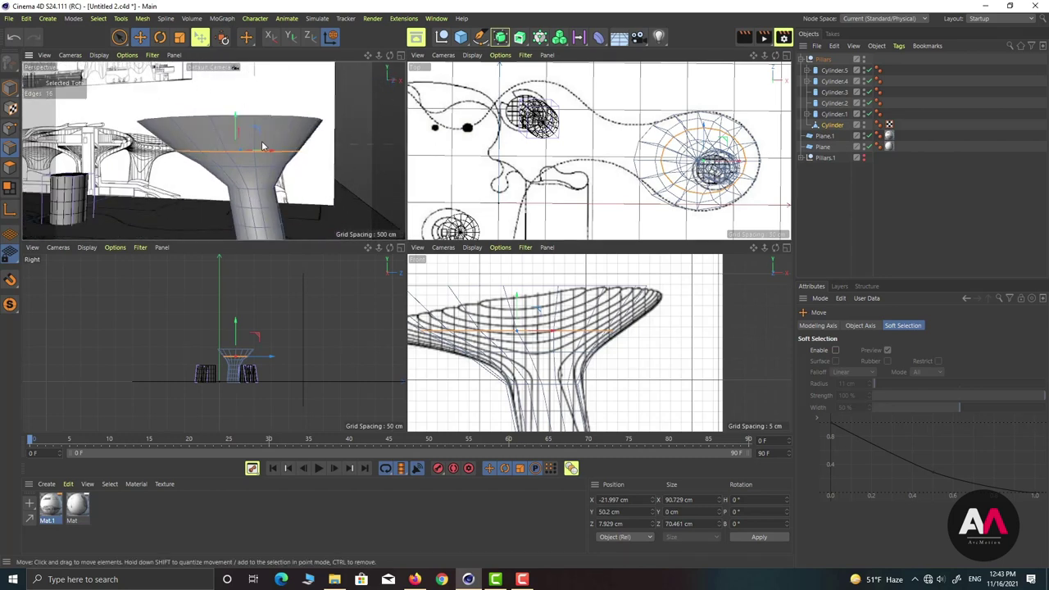
pyautogui.moveTo(261, 142)
pyautogui.keyDown('alt'); pyautogui.mouseDown()
pyautogui.moveTo(297, 135)
pyautogui.moveTo(285, 151)
pyautogui.moveTo(273, 133)
pyautogui.moveTo(252, 169)
pyautogui.moveTo(259, 145)
pyautogui.mouseUp(); pyautogui.keyUp('alt')
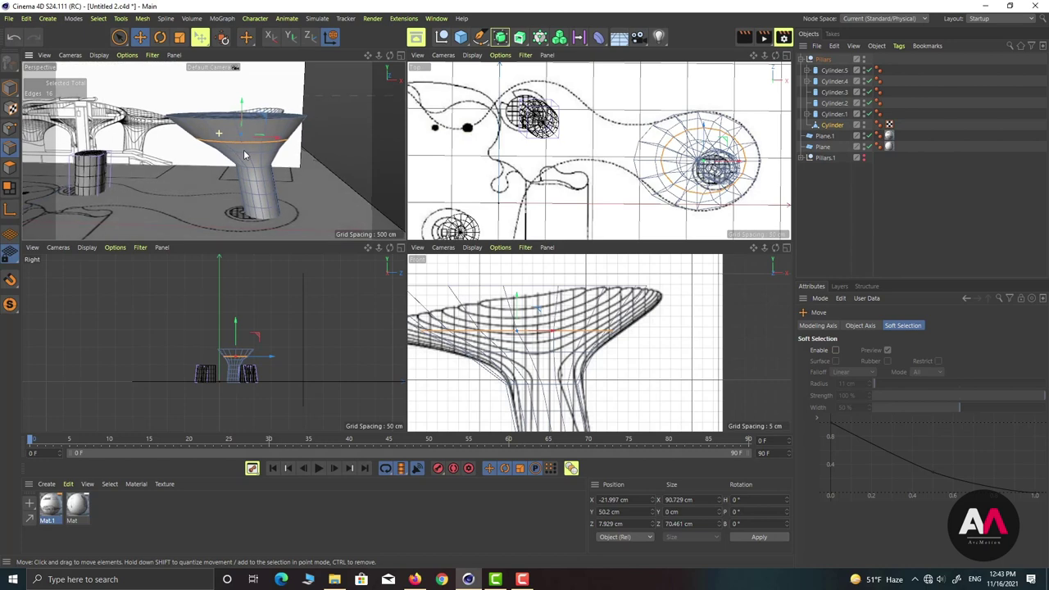
pyautogui.scroll(-4, 673, 303)
pyautogui.scroll(2, 525, 304)
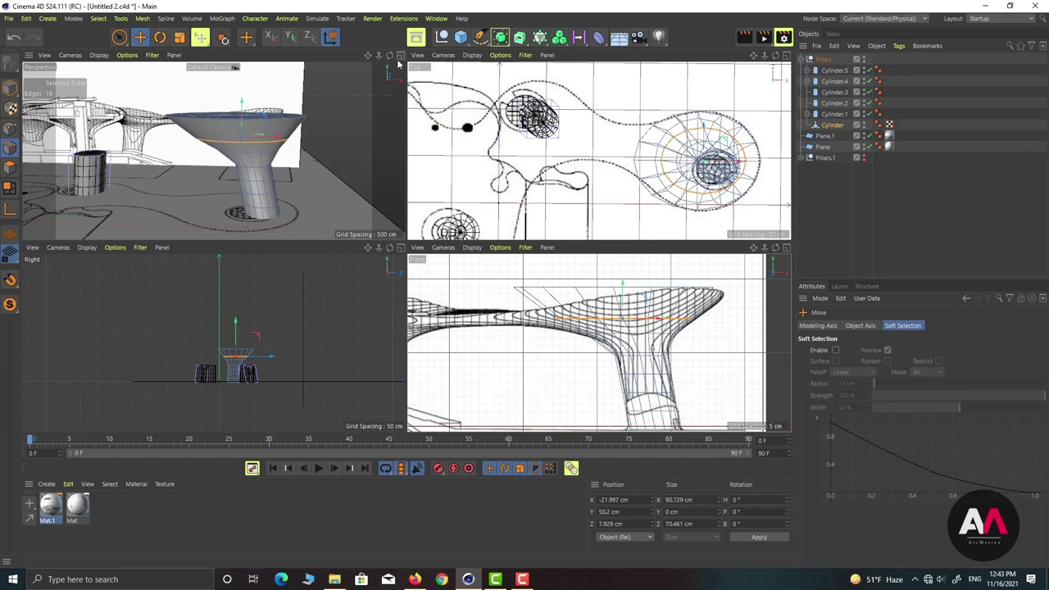
pyautogui.keyDown('alt'); pyautogui.moveTo(275, 126); pyautogui.dragTo(335, 112, button='right'); pyautogui.keyUp('alt')
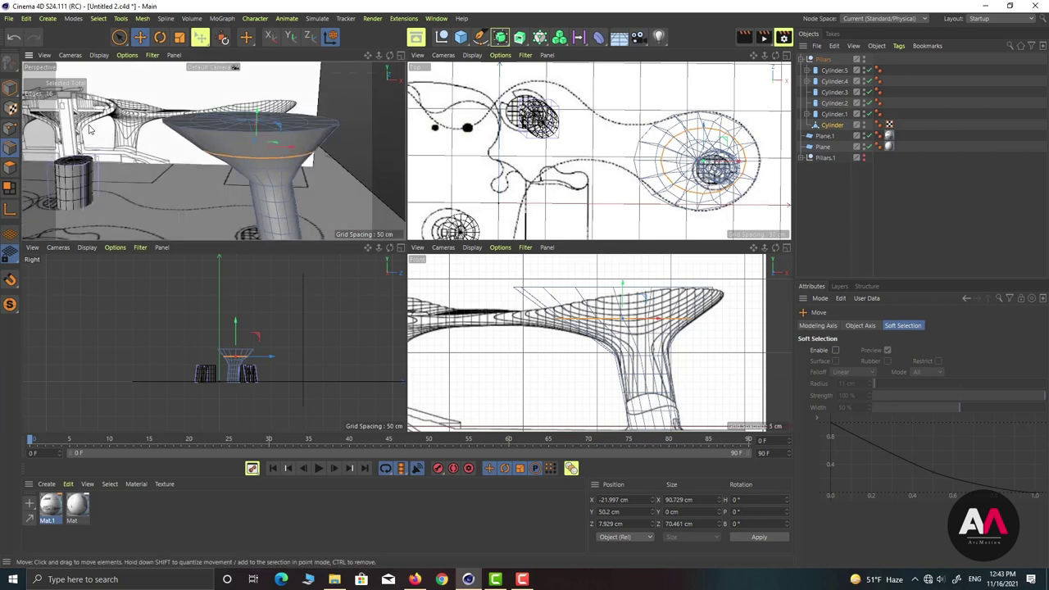
# Tilt the canopy's top cap polygons to the elevation's slope and move them to about X -19.5 cm, Y 66.2 cm.
pyautogui.click(10, 168)
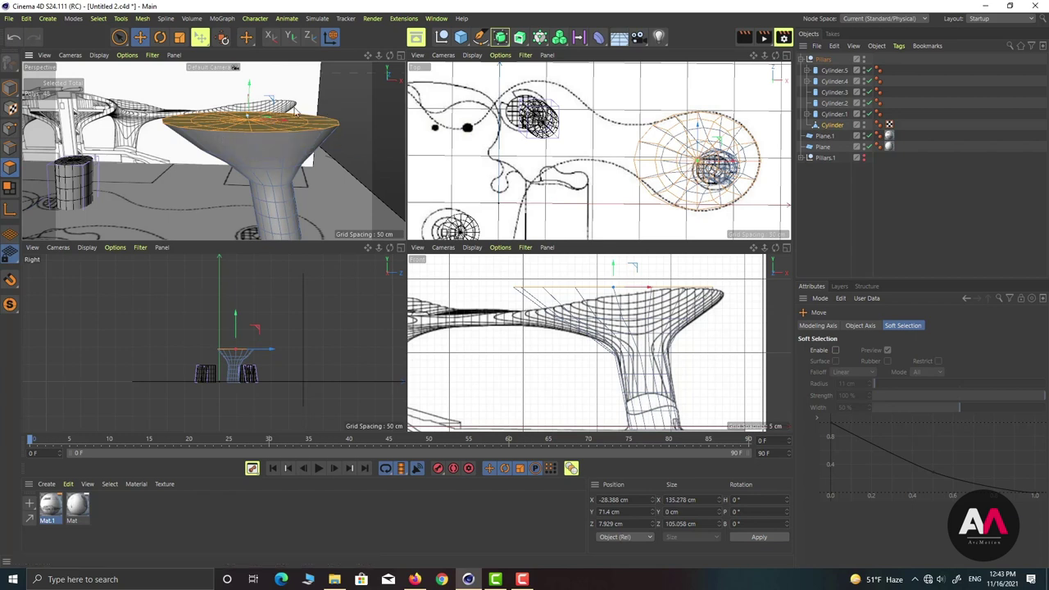
pyautogui.press('r')
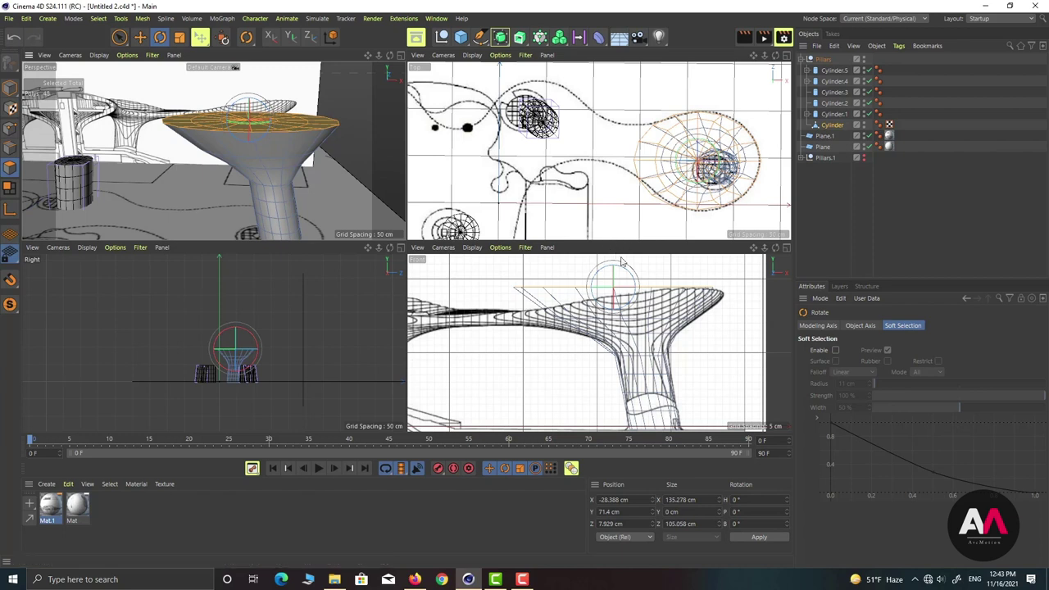
pyautogui.moveTo(632, 276); pyautogui.dragTo(627, 273)
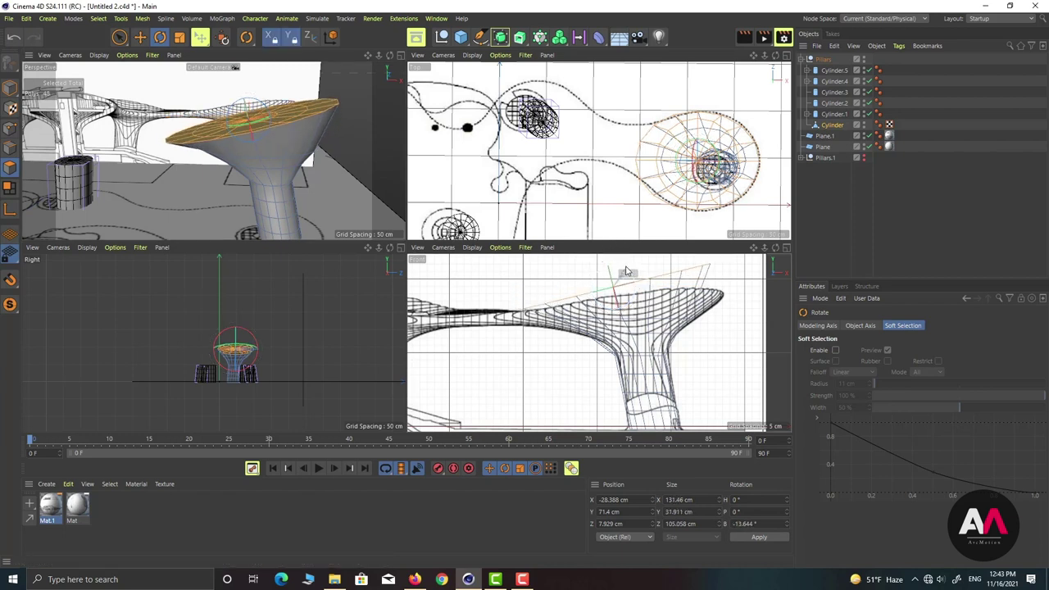
pyautogui.hotkey('ctrl', 'z')
pyautogui.press('e')
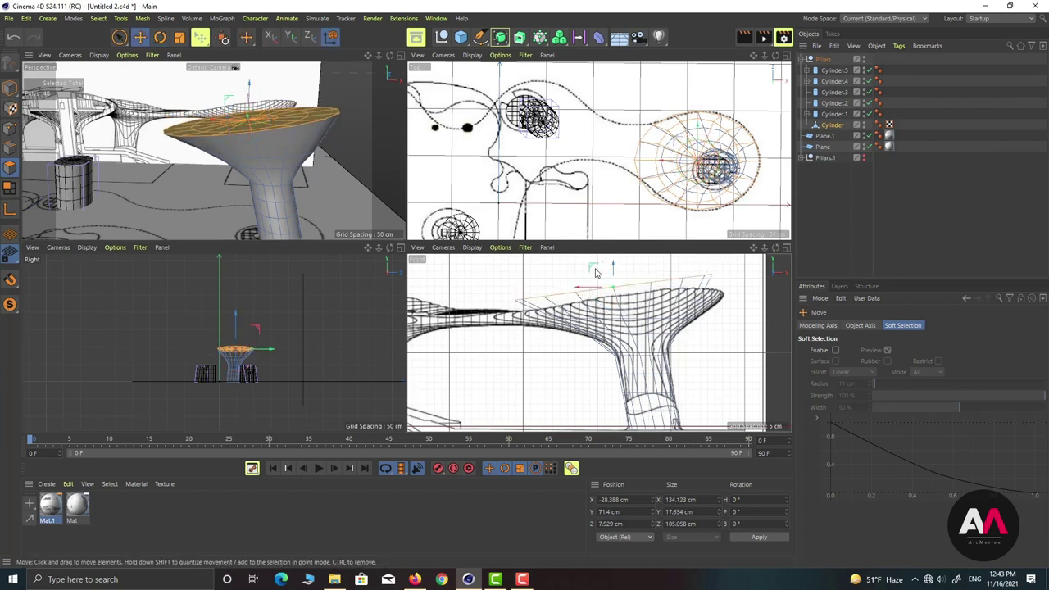
pyautogui.moveTo(596, 273)
pyautogui.mouseDown()
pyautogui.moveTo(604, 284)
pyautogui.moveTo(605, 276)
pyautogui.mouseUp()
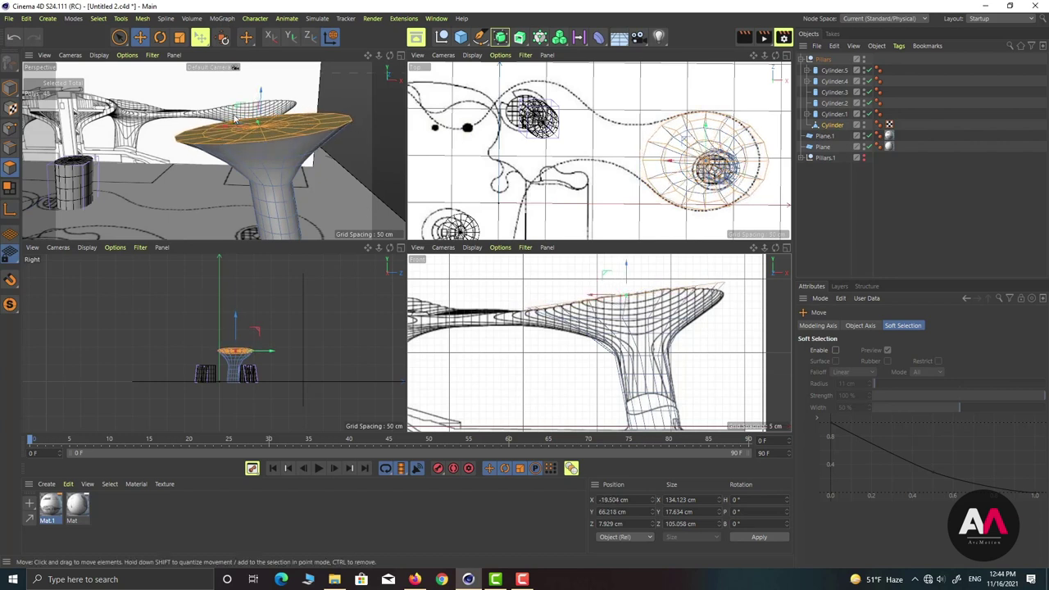
# Select the two adjacent rim edges at the canopy's outer, raised end and enable soft selection for moving.
pyautogui.click(11, 149)
pyautogui.keyDown('alt'); pyautogui.moveTo(320, 128); pyautogui.dragTo(302, 133); pyautogui.keyUp('alt')
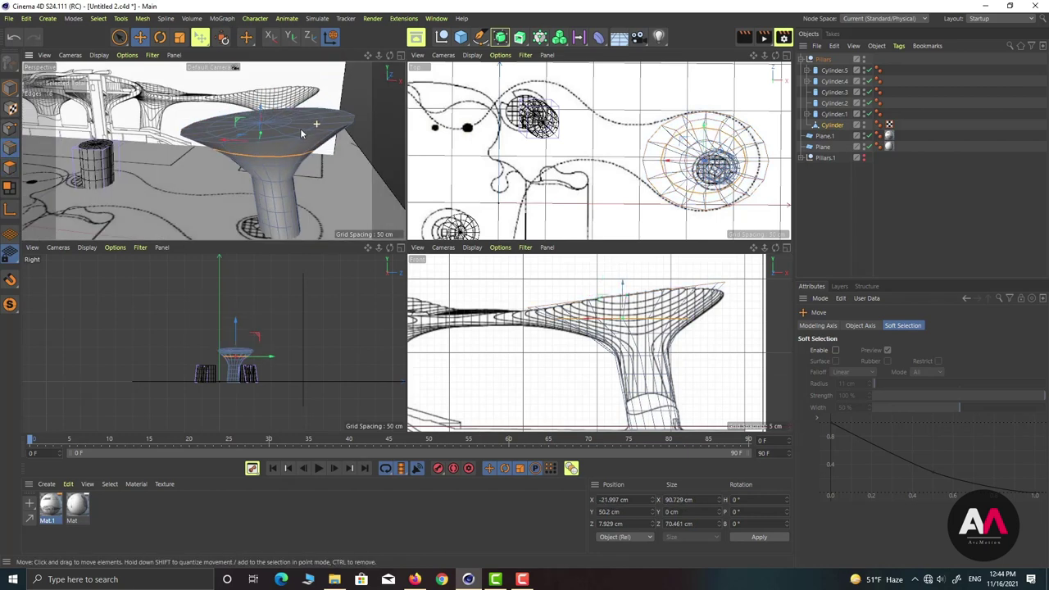
pyautogui.click(355, 121)
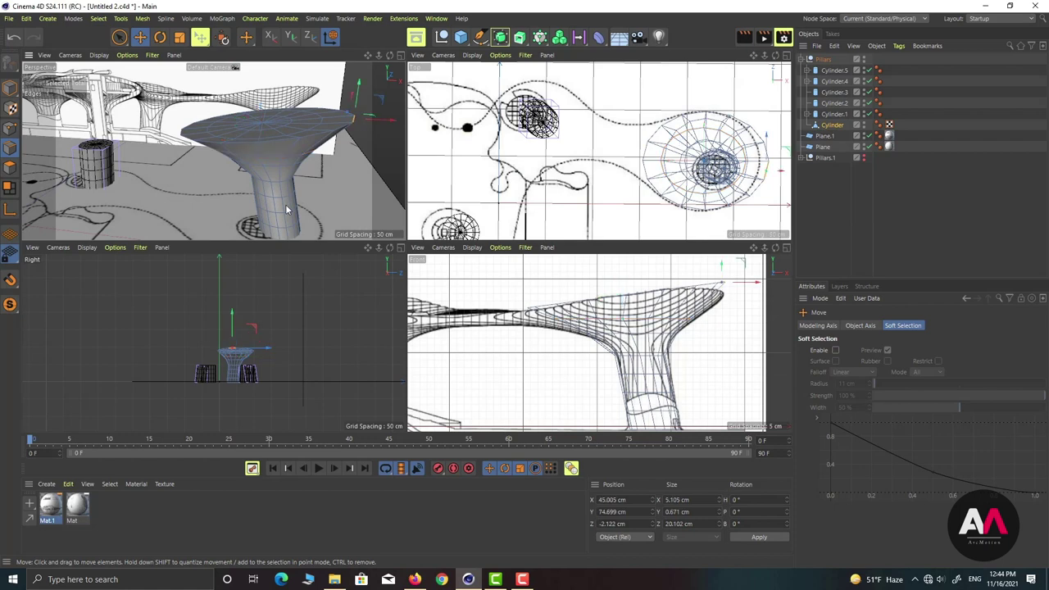
pyautogui.click(836, 350)
pyautogui.moveTo(290, 115)
pyautogui.keyDown('alt'); pyautogui.mouseDown()
pyautogui.moveTo(195, 160)
pyautogui.moveTo(235, 172)
pyautogui.moveTo(224, 166)
pyautogui.moveTo(190, 201)
pyautogui.moveTo(160, 198)
pyautogui.mouseUp(); pyautogui.keyUp('alt')
pyautogui.scroll(-5, 160, 199)
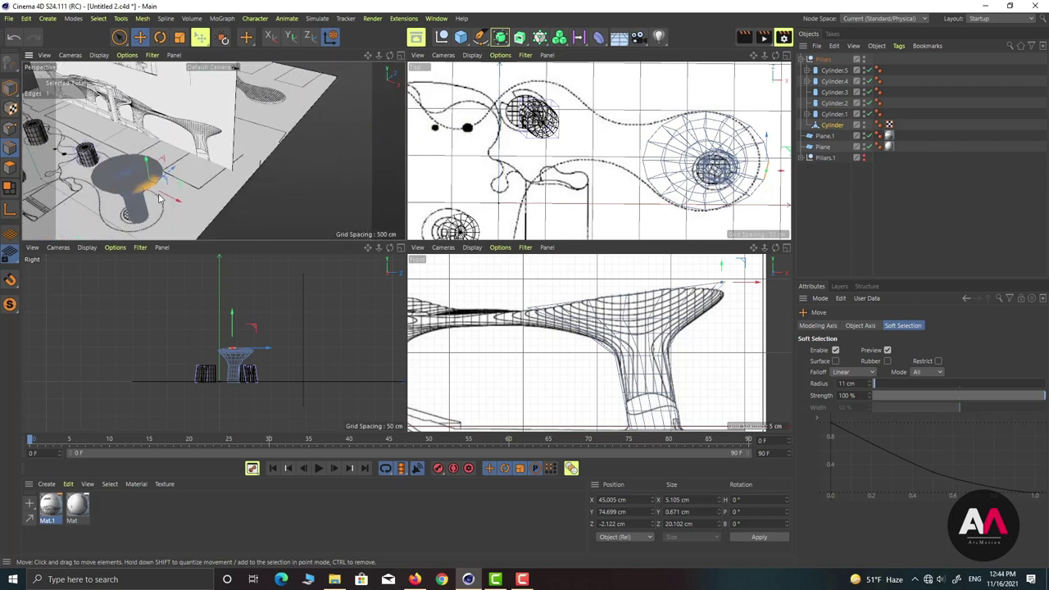
pyautogui.scroll(5, 187, 170)
pyautogui.scroll(4, 216, 156)
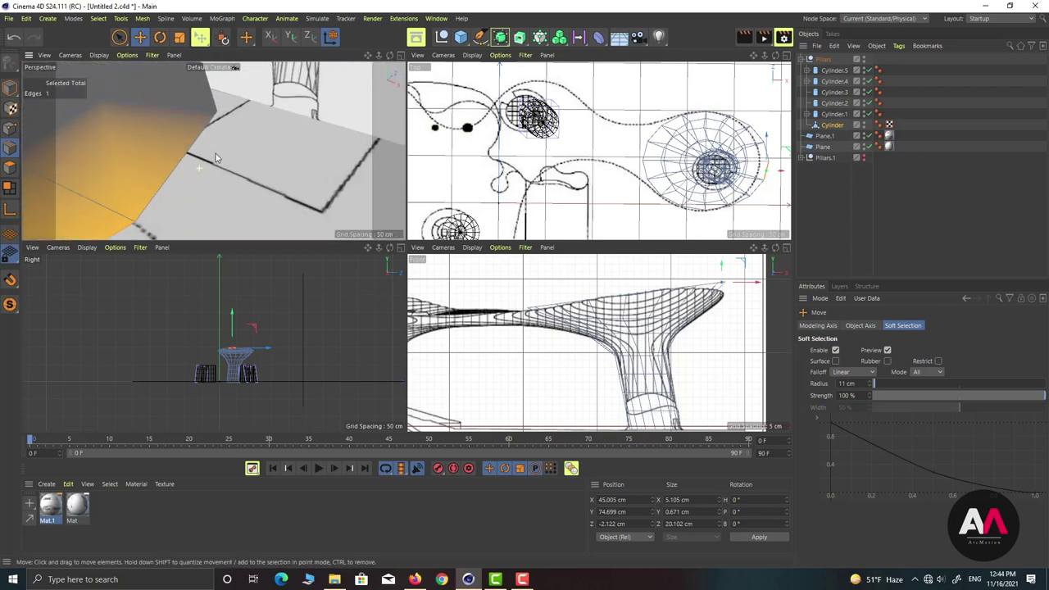
pyautogui.keyDown('shift'); pyautogui.click(198, 146); pyautogui.keyUp('shift')
pyautogui.scroll(-4, 295, 123)
pyautogui.keyDown('alt'); pyautogui.moveTo(288, 125); pyautogui.dragTo(276, 143); pyautogui.keyUp('alt')
pyautogui.scroll(-2, 277, 144)
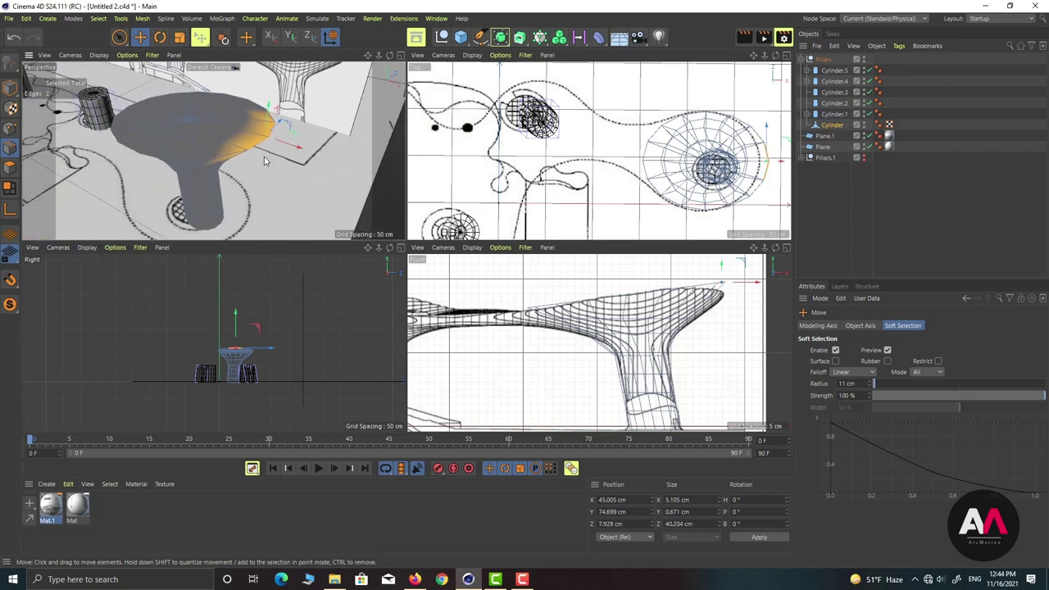
# Set the soft selection radius to 30 cm and lower the two rim edges to about Y 67.7 cm.
pyautogui.moveTo(865, 383); pyautogui.dragTo(779, 380)
pyautogui.write('15')
pyautogui.press('Return')
pyautogui.keyDown('alt'); pyautogui.moveTo(205, 157); pyautogui.dragTo(295, 168); pyautogui.keyUp('alt')
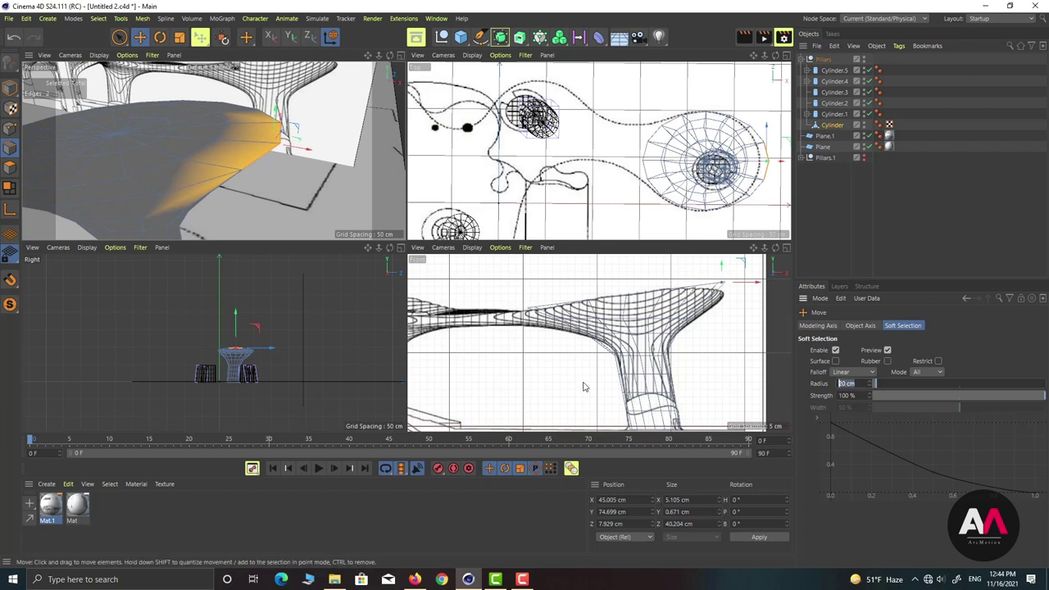
pyautogui.press('Return')
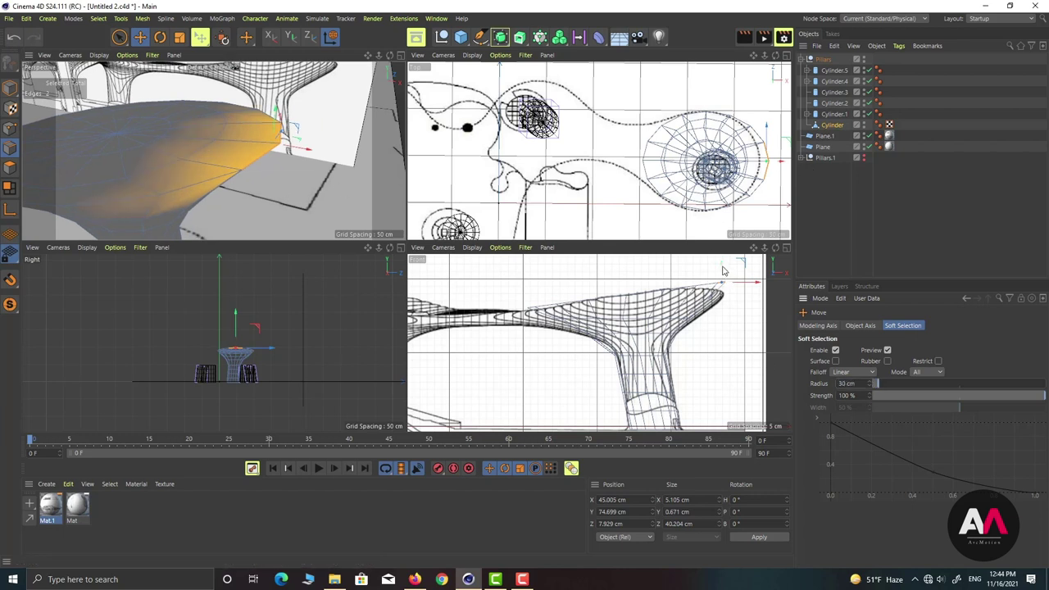
pyautogui.moveTo(723, 270); pyautogui.dragTo(723, 281)
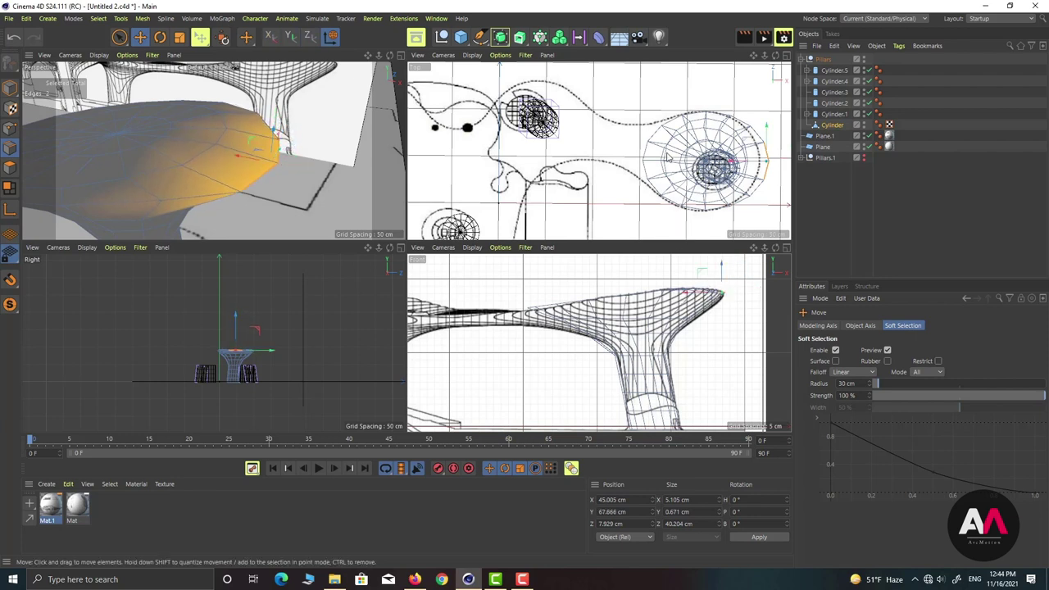
# Select the two middle edges of the ring below the rim on the canopy's inner side, facing the neighbouring columns.
pyautogui.scroll(-1, 674, 136)
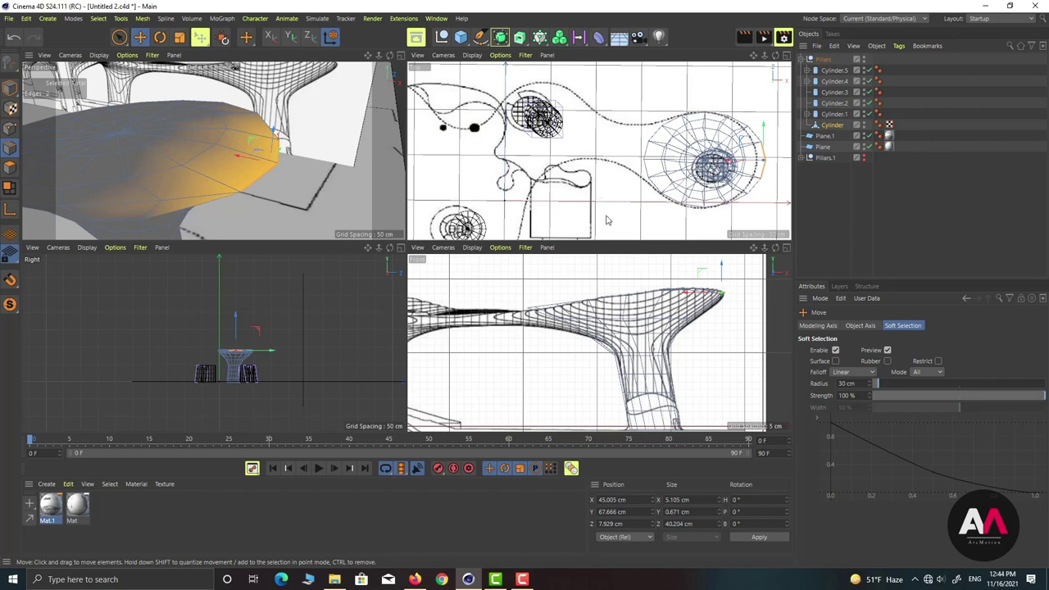
pyautogui.scroll(-3, 621, 328)
pyautogui.keyDown('alt'); pyautogui.moveTo(290, 163); pyautogui.dragTo(282, 119); pyautogui.keyUp('alt')
pyautogui.keyDown('alt'); pyautogui.moveTo(282, 119); pyautogui.dragTo(396, 95, button='middle'); pyautogui.keyUp('alt')
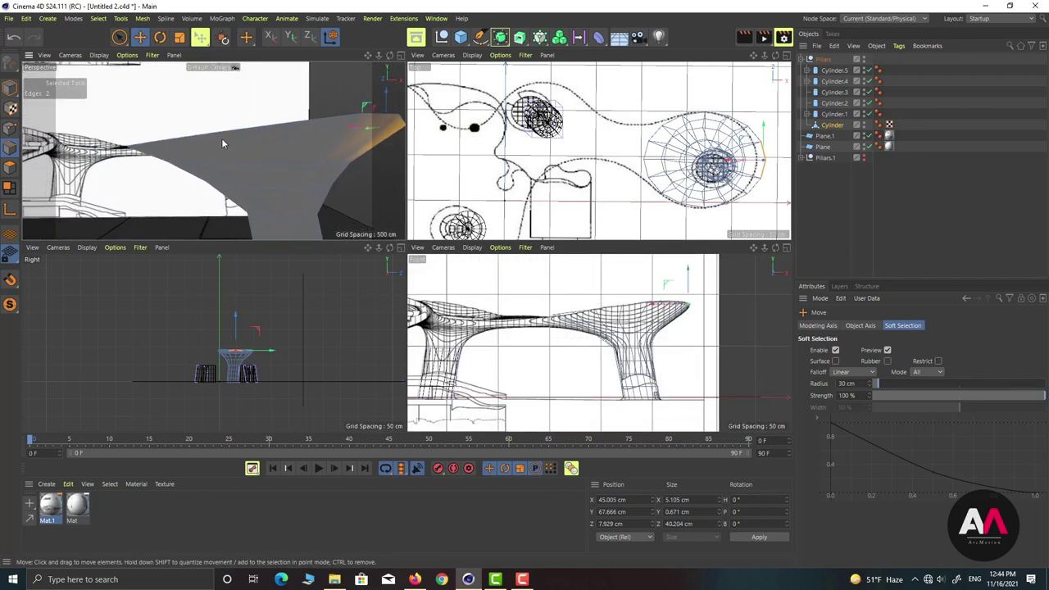
pyautogui.scroll(3, 134, 173)
pyautogui.keyDown('alt'); pyautogui.moveTo(136, 178); pyautogui.dragTo(311, 123); pyautogui.keyUp('alt')
pyautogui.click(210, 146)
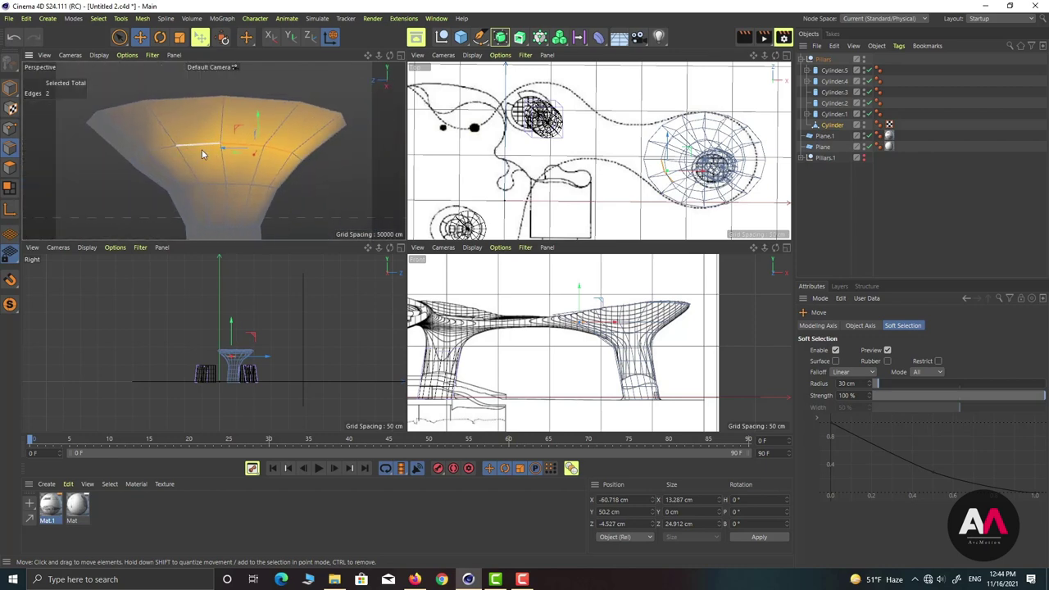
pyautogui.keyDown('shift'); pyautogui.click(179, 167); pyautogui.keyUp('shift')
pyautogui.click(241, 147)
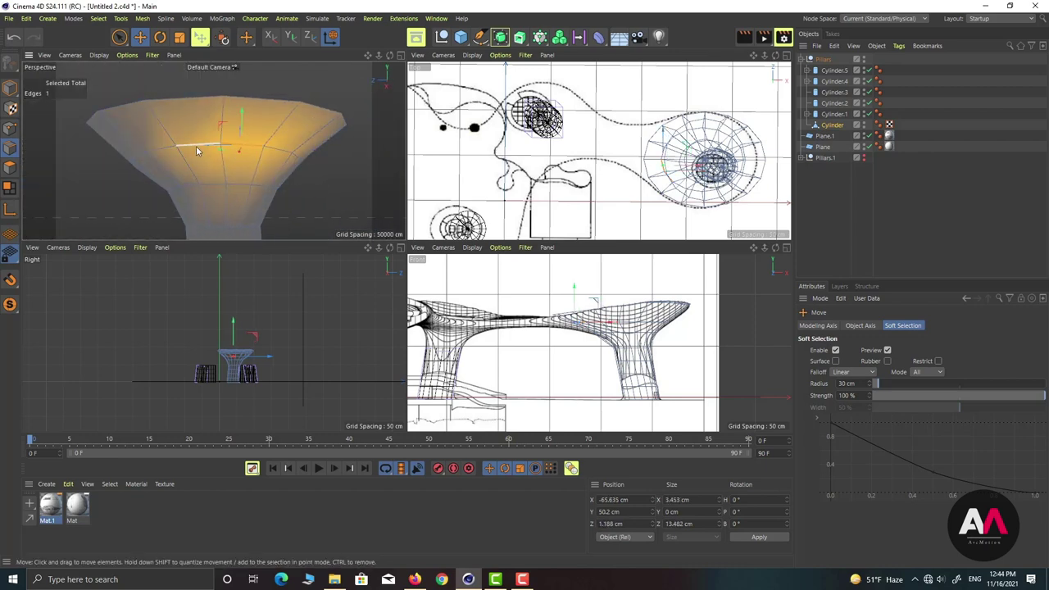
pyautogui.keyDown('shift'); pyautogui.click(196, 148); pyautogui.keyUp('shift')
# Try to shift the two inner-side edges along X to about -70.3 cm using the 30 cm soft selection radius.
pyautogui.keyDown('alt'); pyautogui.moveTo(187, 157); pyautogui.dragTo(114, 155); pyautogui.keyUp('alt')
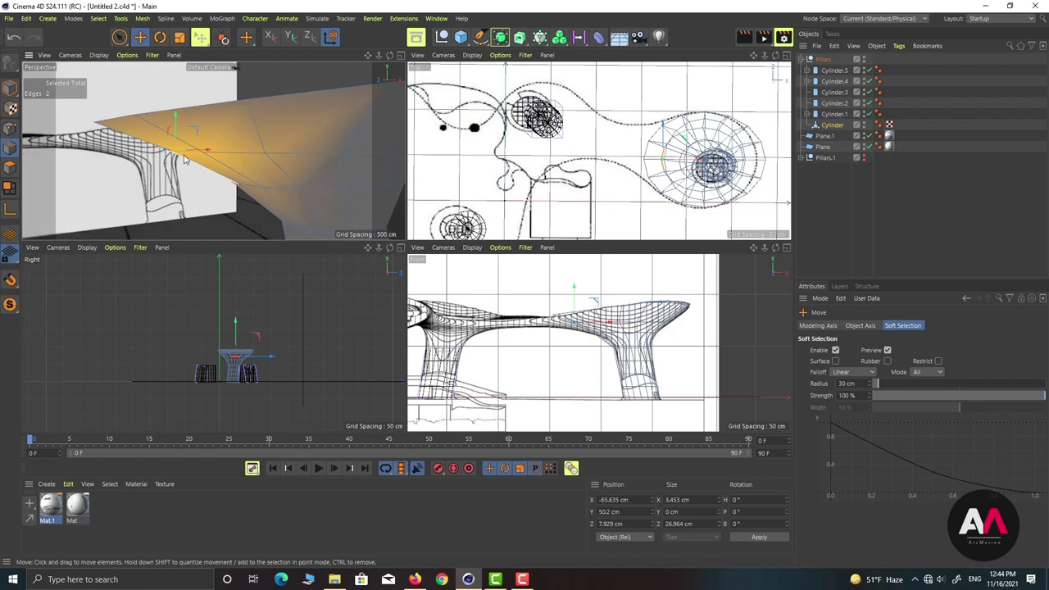
pyautogui.moveTo(205, 151); pyautogui.dragTo(189, 156)
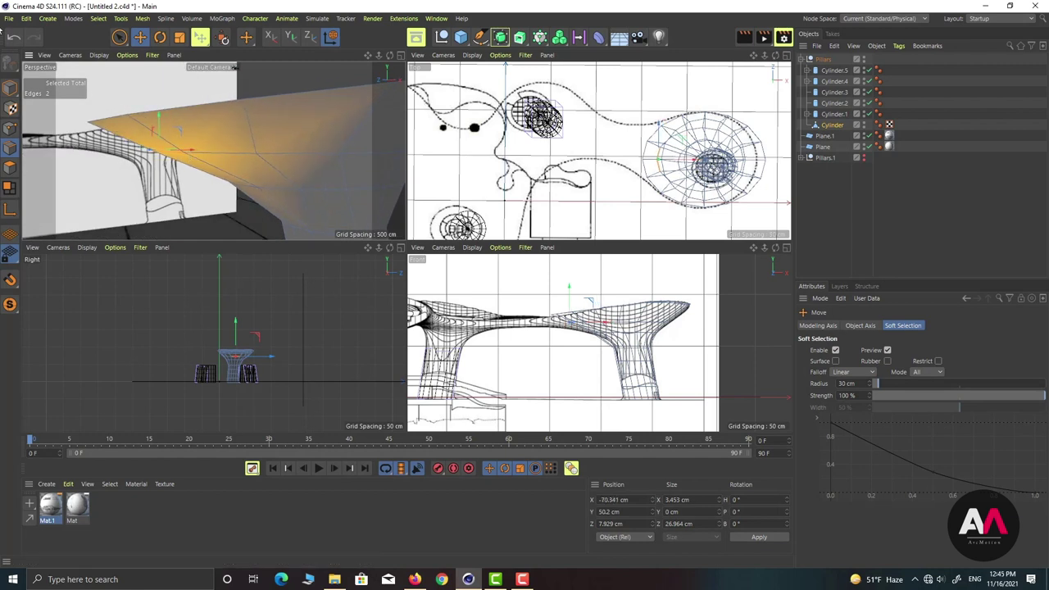
pyautogui.click(14, 38)
# Set the soft selection radius to 10 cm with Surface enabled, and move the two inner-side edges along X to about -83 cm.
pyautogui.scroll(3, 176, 140)
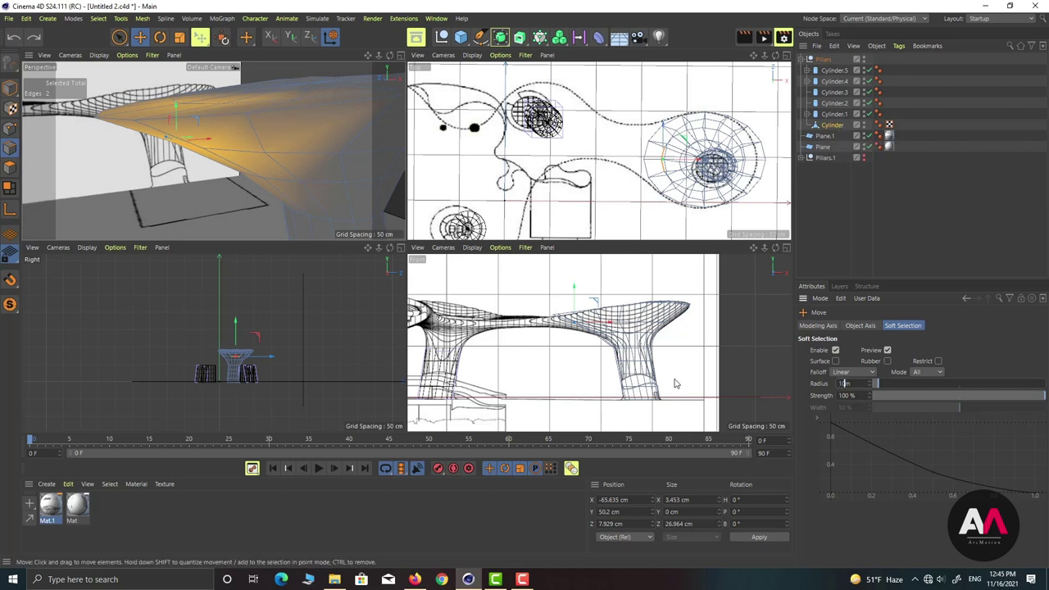
pyautogui.press('Return')
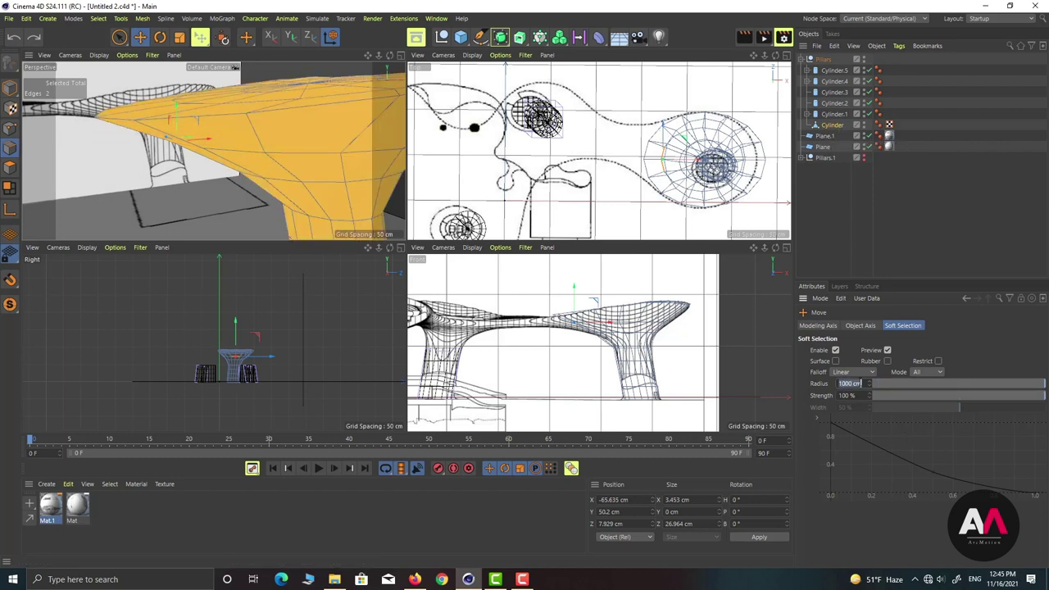
pyautogui.write('10')
pyautogui.press('Return')
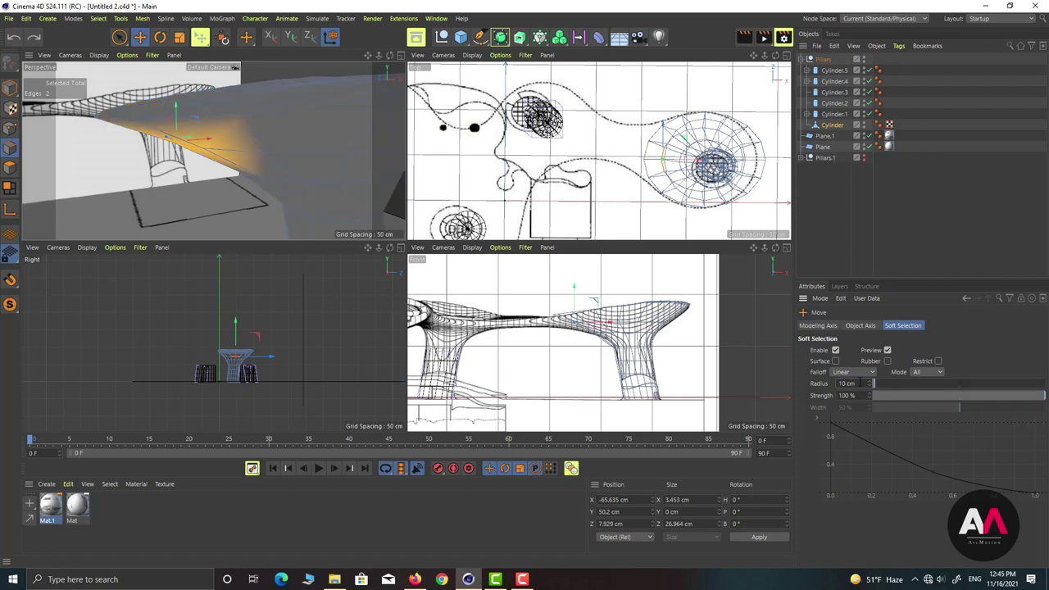
pyautogui.click(836, 361)
pyautogui.keyDown('alt'); pyautogui.moveTo(195, 153); pyautogui.dragTo(267, 138); pyautogui.keyUp('alt')
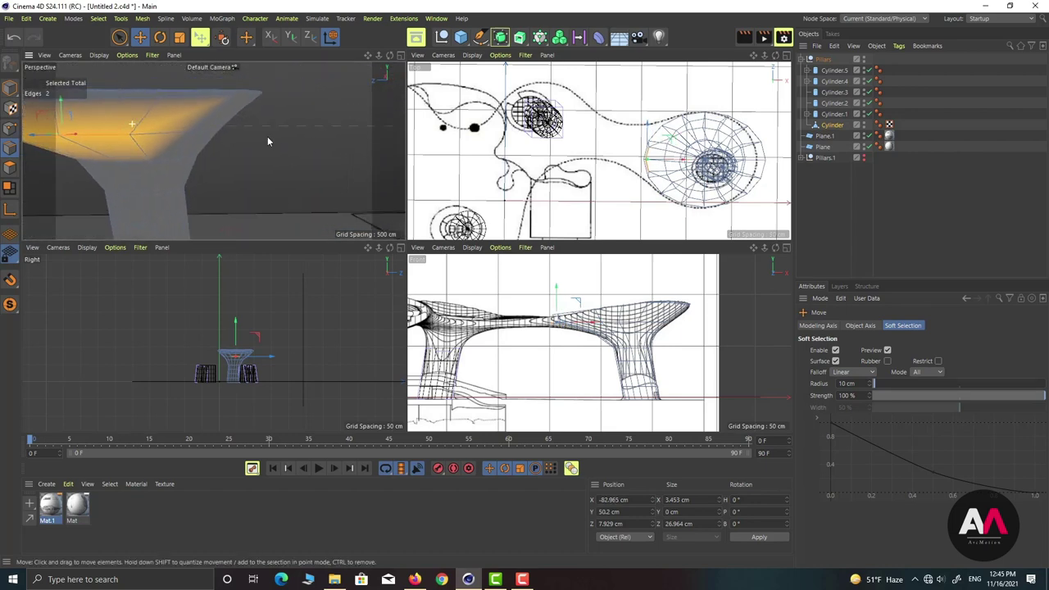
# Switch to point mode and move the canopy rim point near the plan outline's inward bend to about X -67.7 cm, Z 47.3 cm.
pyautogui.keyDown('alt'); pyautogui.moveTo(255, 129); pyautogui.dragTo(221, 149, button='right'); pyautogui.keyUp('alt')
pyautogui.keyDown('alt'); pyautogui.moveTo(134, 134); pyautogui.dragTo(205, 176); pyautogui.keyUp('alt')
pyautogui.keyDown('alt'); pyautogui.moveTo(701, 129); pyautogui.dragTo(710, 115, button='right'); pyautogui.keyUp('alt')
pyautogui.scroll(2, 695, 109)
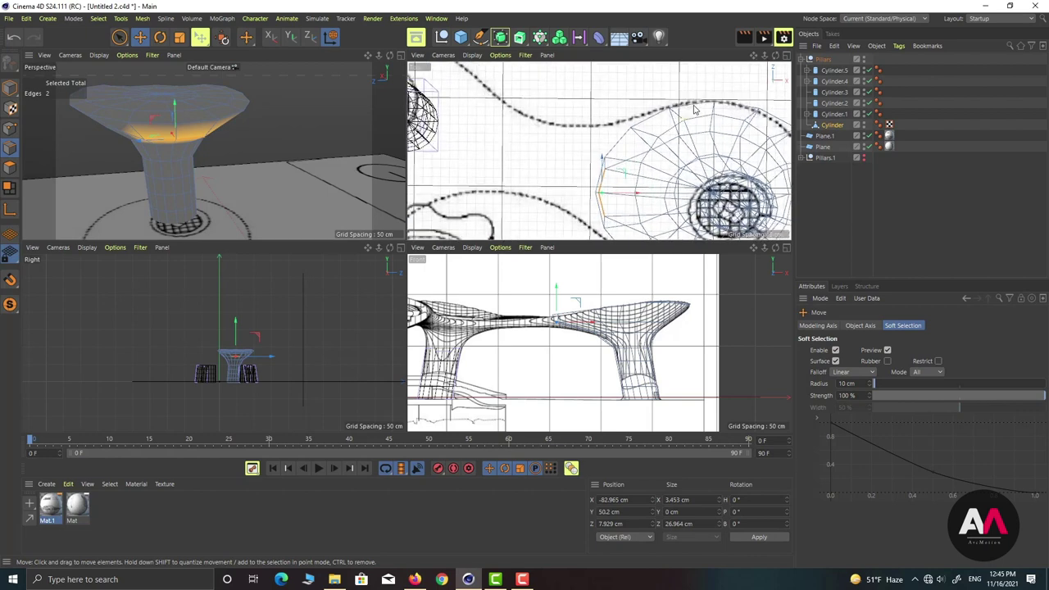
pyautogui.click(120, 38)
pyautogui.click(10, 129)
pyautogui.scroll(3, 697, 141)
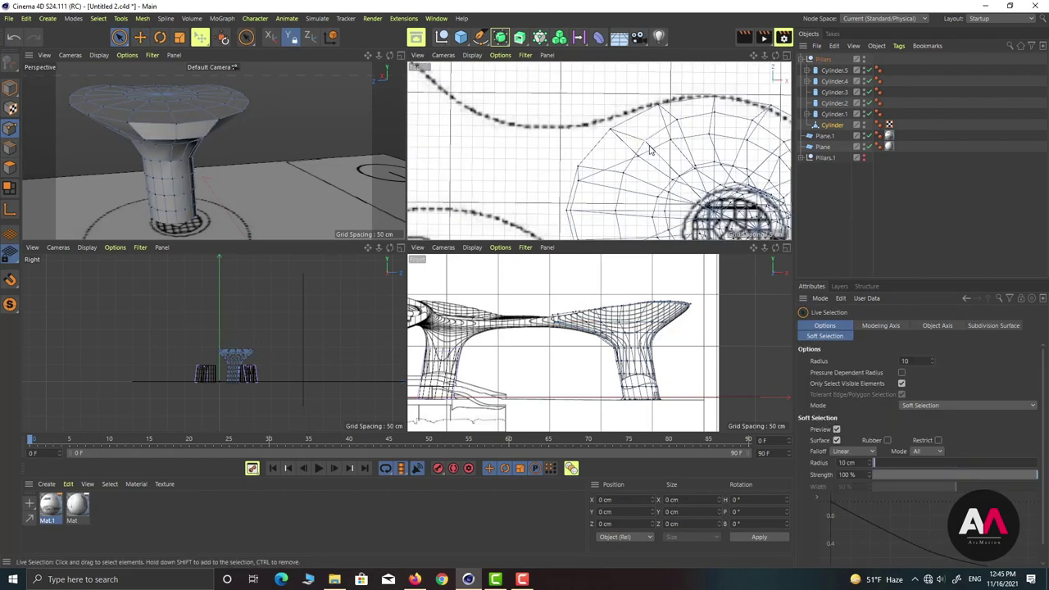
pyautogui.click(647, 145)
pyautogui.click(610, 129)
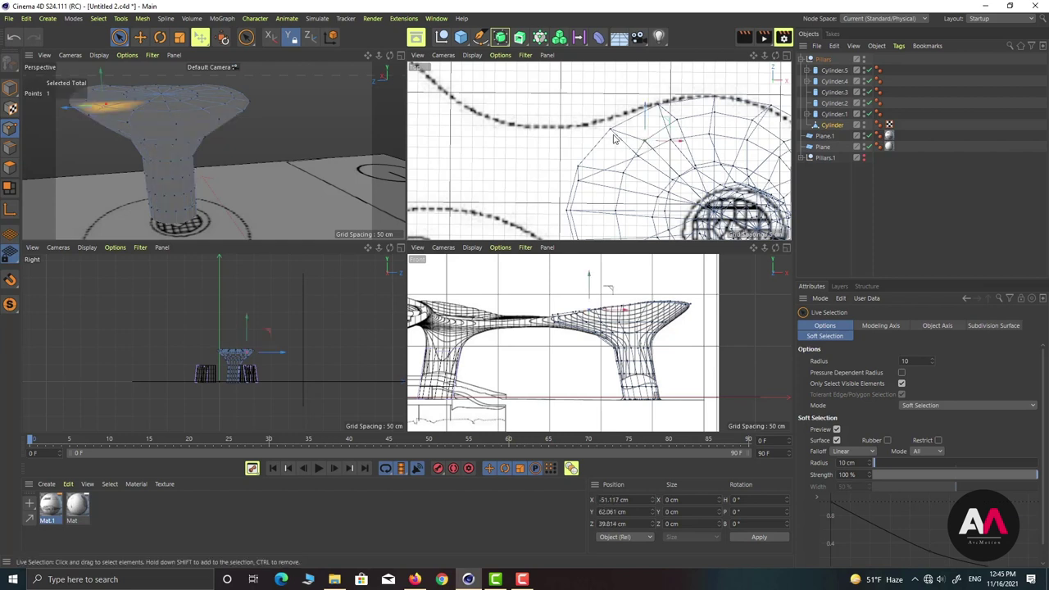
pyautogui.keyDown('alt'); pyautogui.moveTo(131, 123); pyautogui.dragTo(337, 123); pyautogui.keyUp('alt')
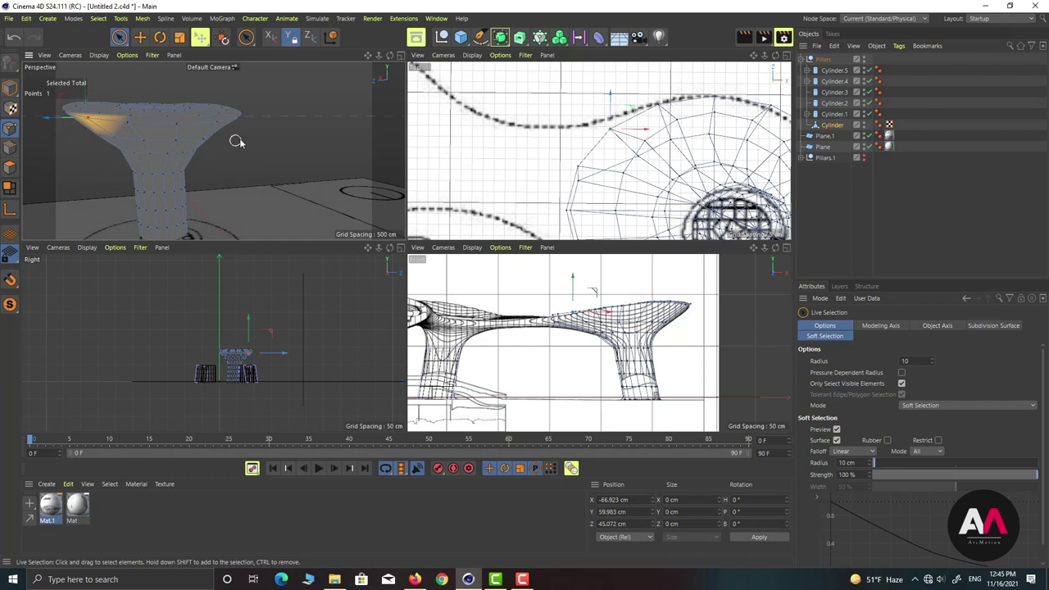
pyautogui.keyDown('alt'); pyautogui.moveTo(237, 141); pyautogui.dragTo(337, 131); pyautogui.keyUp('alt')
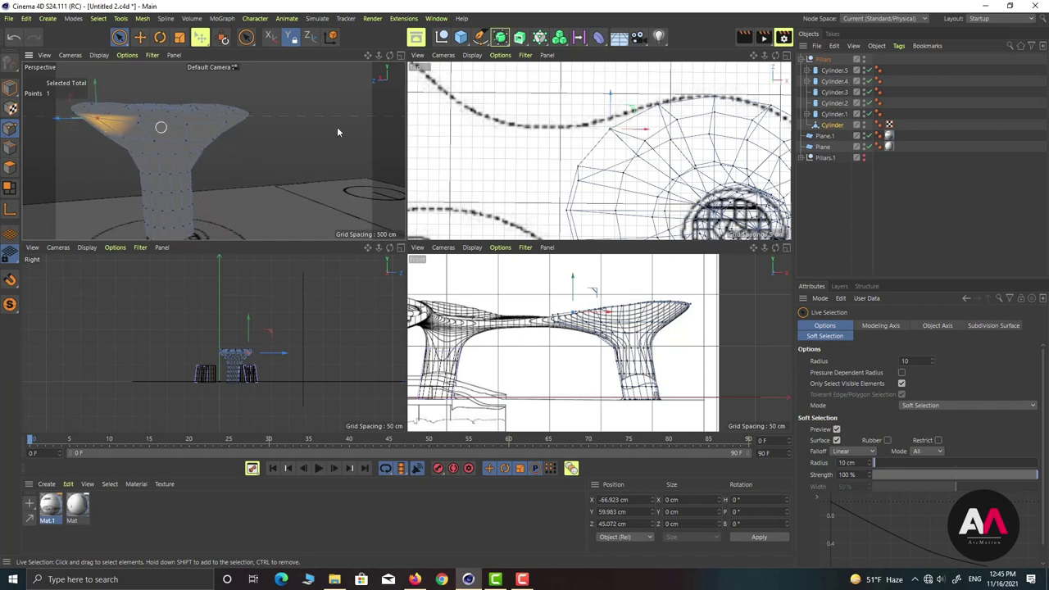
pyautogui.click(632, 105)
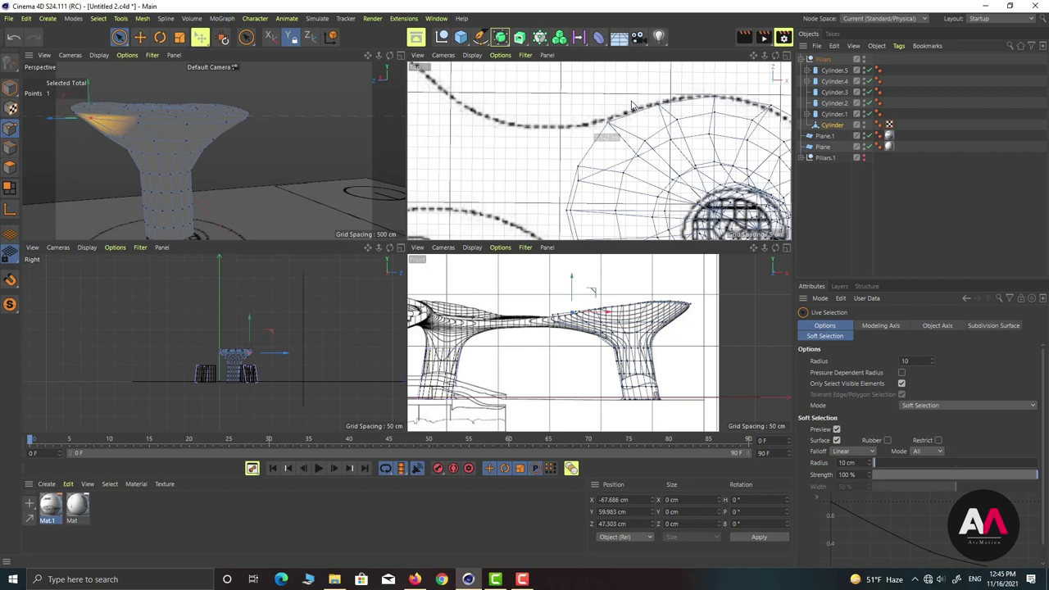
# Turn off soft selection and move the lower-ring point beneath that adjusted rim point outward until it aligns with it in plan.
pyautogui.click(643, 159)
pyautogui.moveTo(105, 139)
pyautogui.keyDown('alt'); pyautogui.mouseDown()
pyautogui.moveTo(139, 135)
pyautogui.moveTo(121, 136)
pyautogui.mouseUp(); pyautogui.keyUp('alt')
pyautogui.click(123, 135)
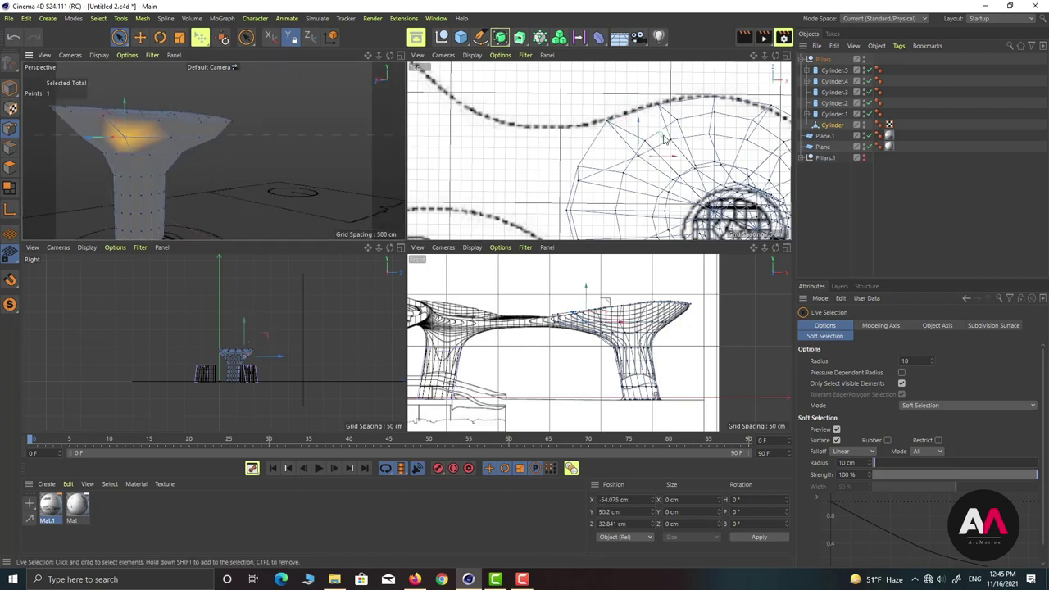
pyautogui.click(643, 159)
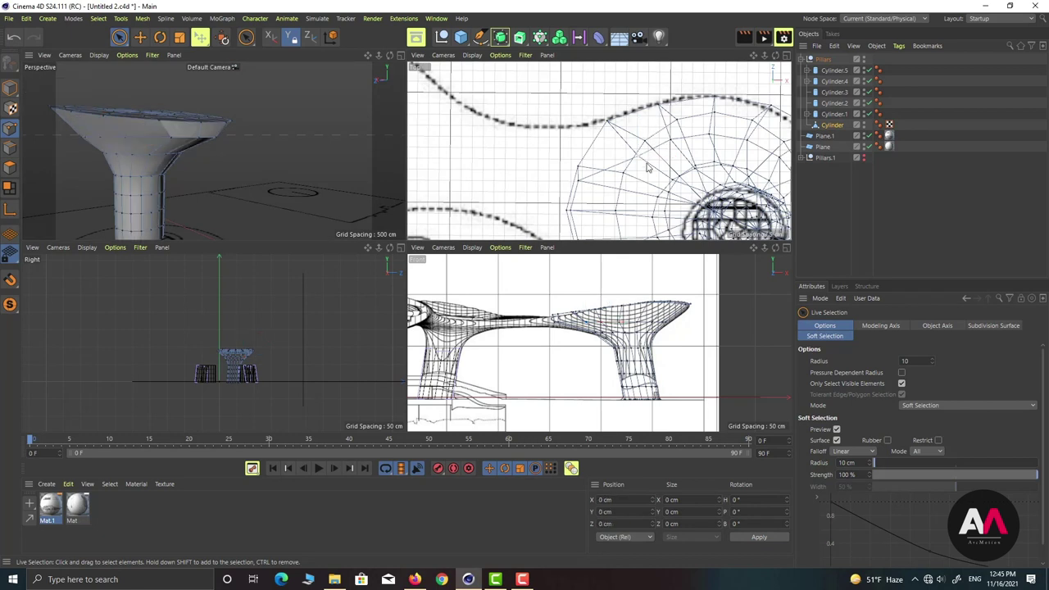
pyautogui.click(122, 138)
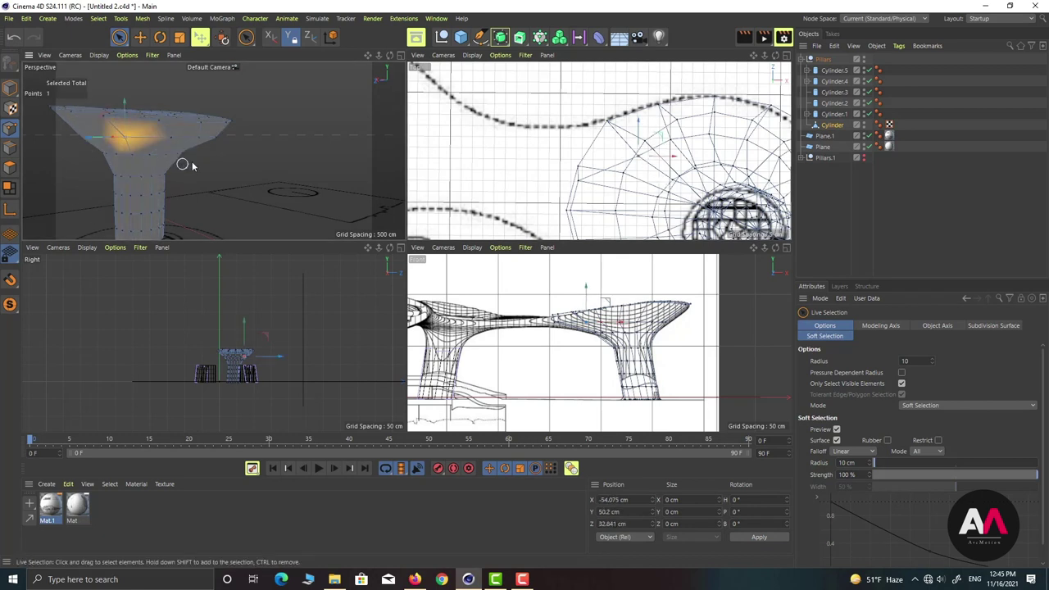
pyautogui.press('e')
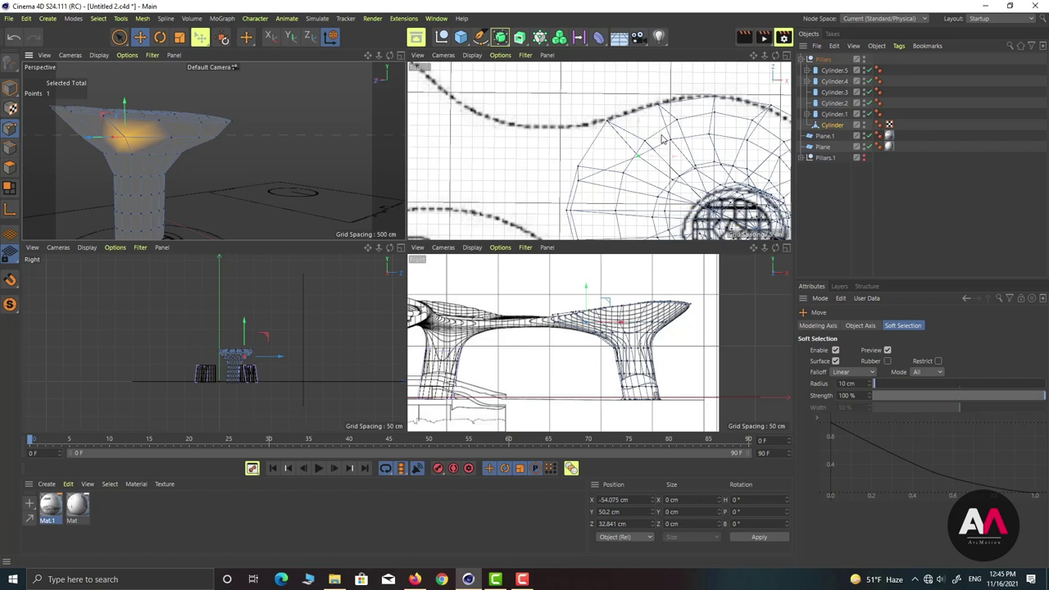
pyautogui.click(835, 350)
pyautogui.moveTo(662, 142); pyautogui.dragTo(630, 103)
# Move the next lower-ring point to about X -45.2 cm, Z 56.6 cm and its neighbour out to the rim at the plan outline's crest.
pyautogui.click(671, 140)
pyautogui.moveTo(693, 120); pyautogui.dragTo(659, 104)
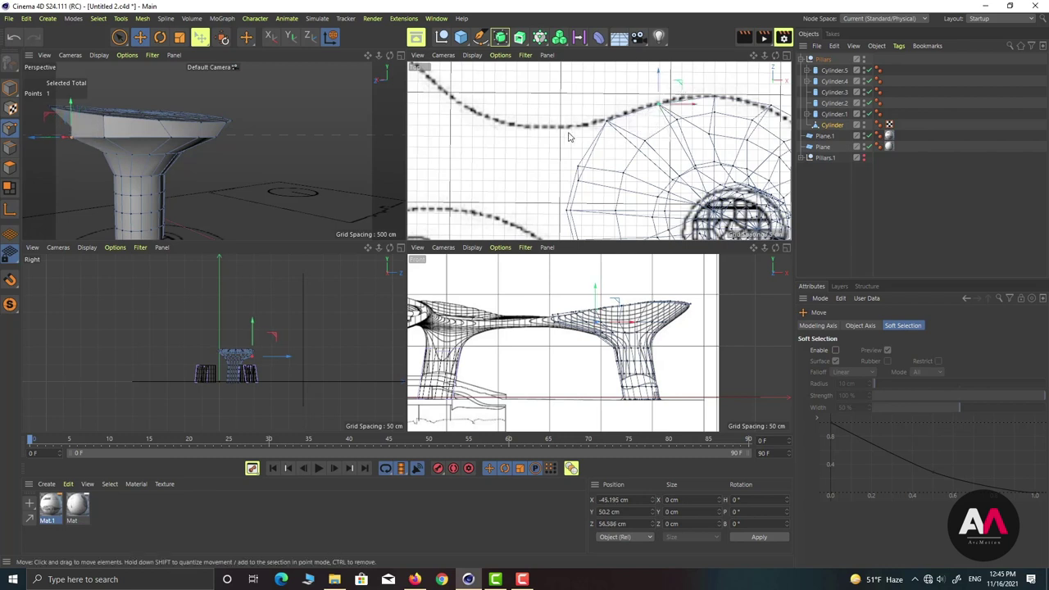
pyautogui.click(710, 139)
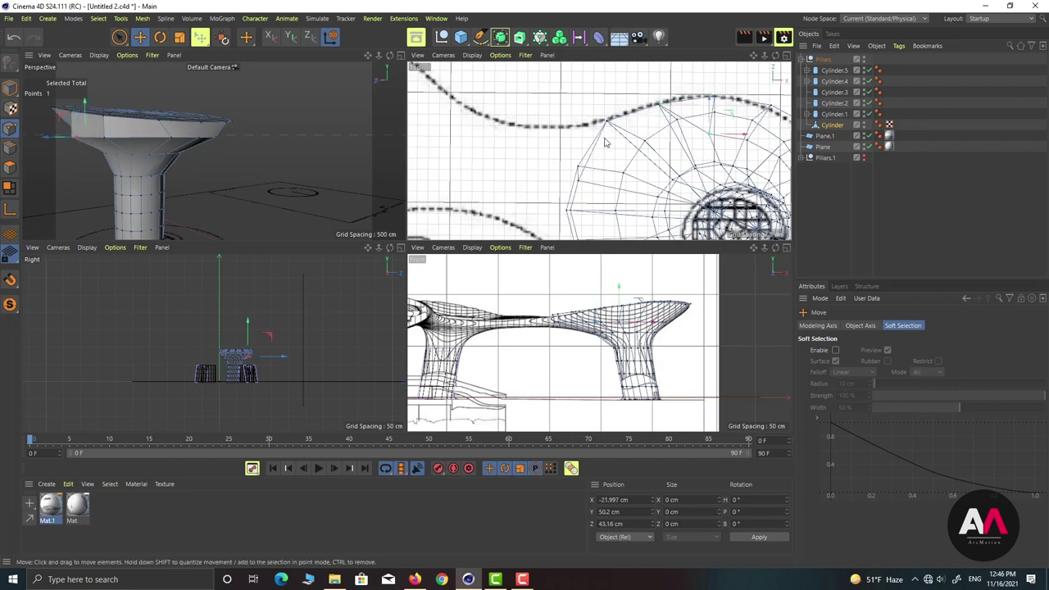
pyautogui.keyDown('alt'); pyautogui.moveTo(632, 138); pyautogui.dragTo(570, 161, button='middle'); pyautogui.keyUp('alt')
pyautogui.moveTo(671, 140); pyautogui.dragTo(681, 105)
# Move the two lower-ring points past the crest out under their rim points, ending at about X 27.4 cm, Z 44.4 cm.
pyautogui.click(691, 161)
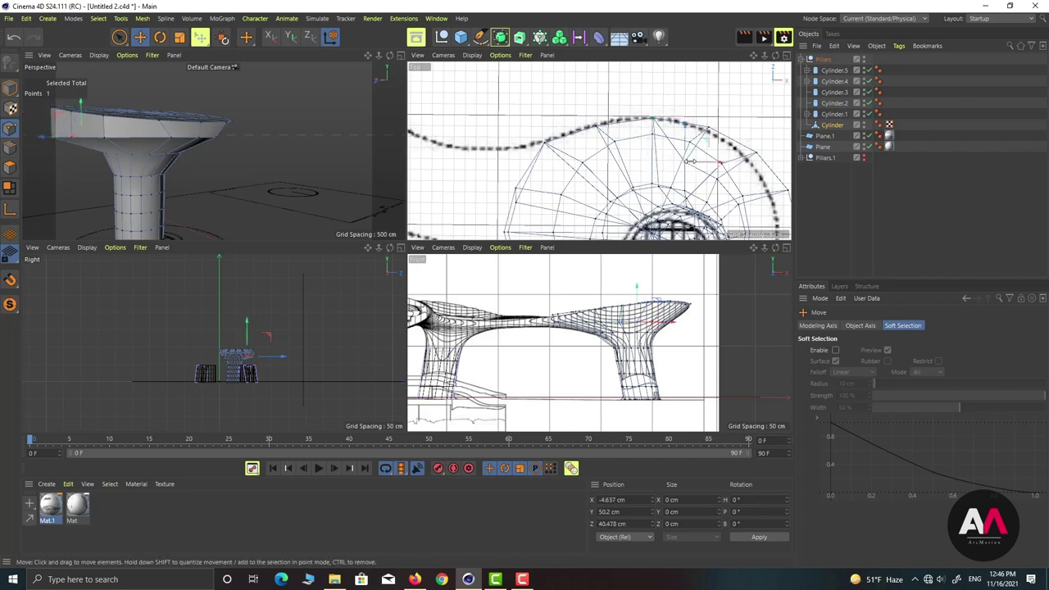
pyautogui.moveTo(709, 145); pyautogui.dragTo(735, 111)
pyautogui.click(744, 172)
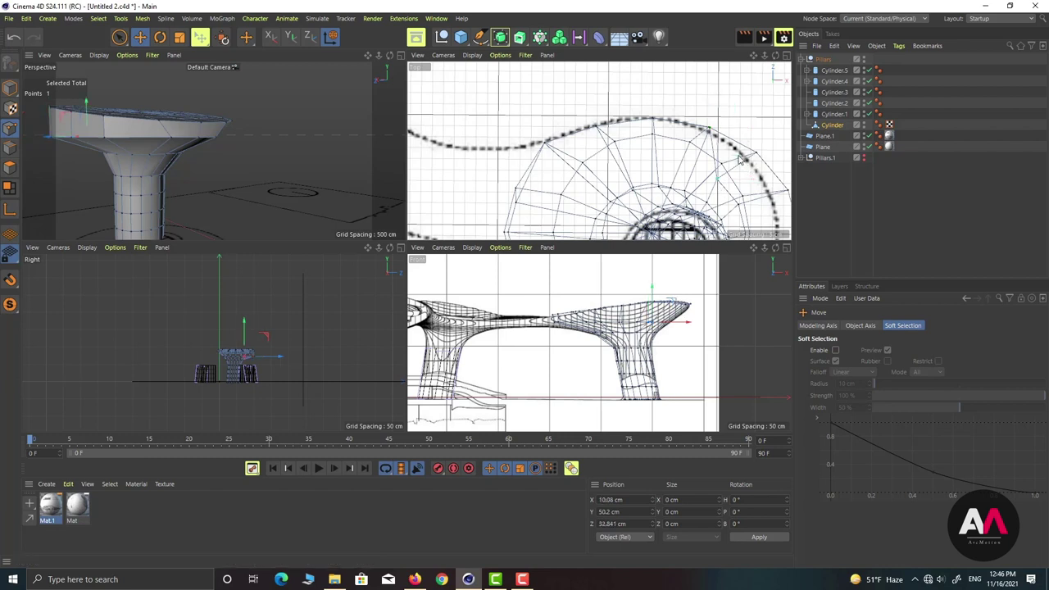
pyautogui.moveTo(770, 149); pyautogui.dragTo(779, 137)
# Move the lower-ring points on the canopy's outer side to about X 42.5 cm, Z 28 cm and X 48.5 cm, Z 7.4 cm.
pyautogui.keyDown('alt'); pyautogui.moveTo(680, 149); pyautogui.dragTo(591, 104, button='middle'); pyautogui.keyUp('alt')
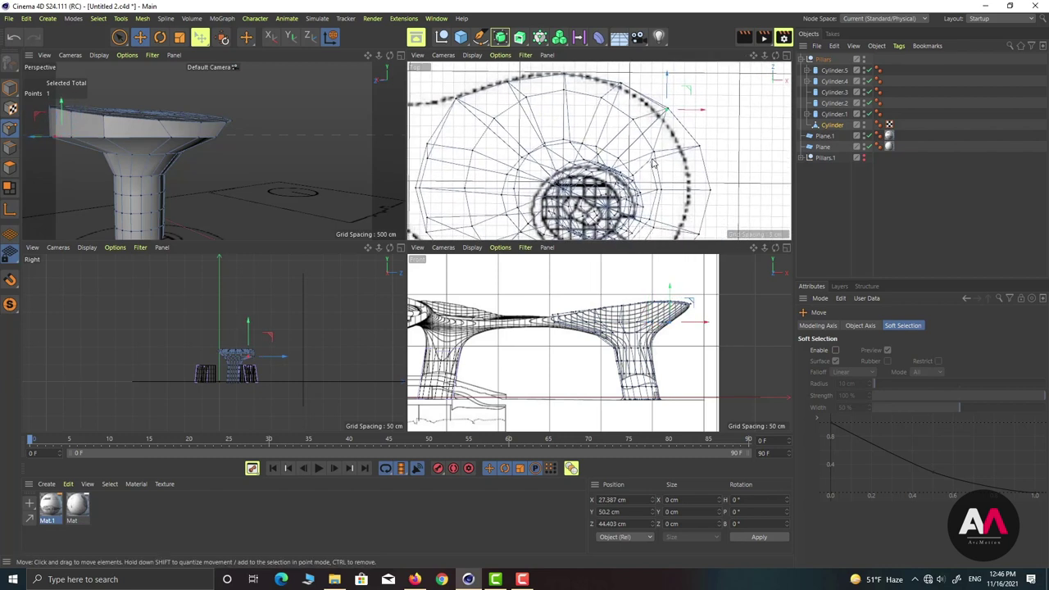
pyautogui.click(653, 160)
pyautogui.moveTo(676, 146); pyautogui.dragTo(727, 136)
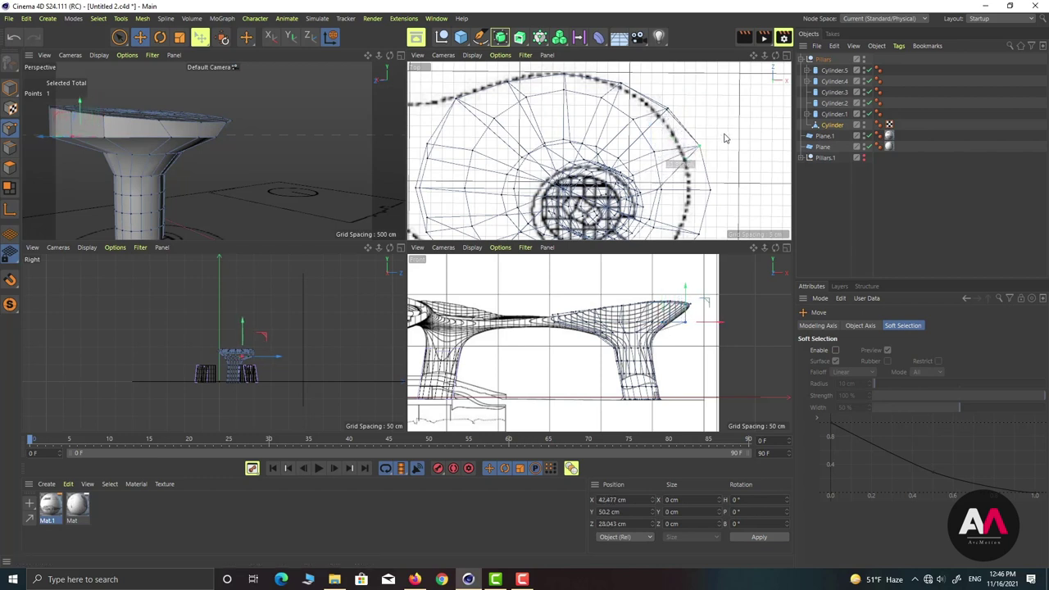
pyautogui.click(659, 192)
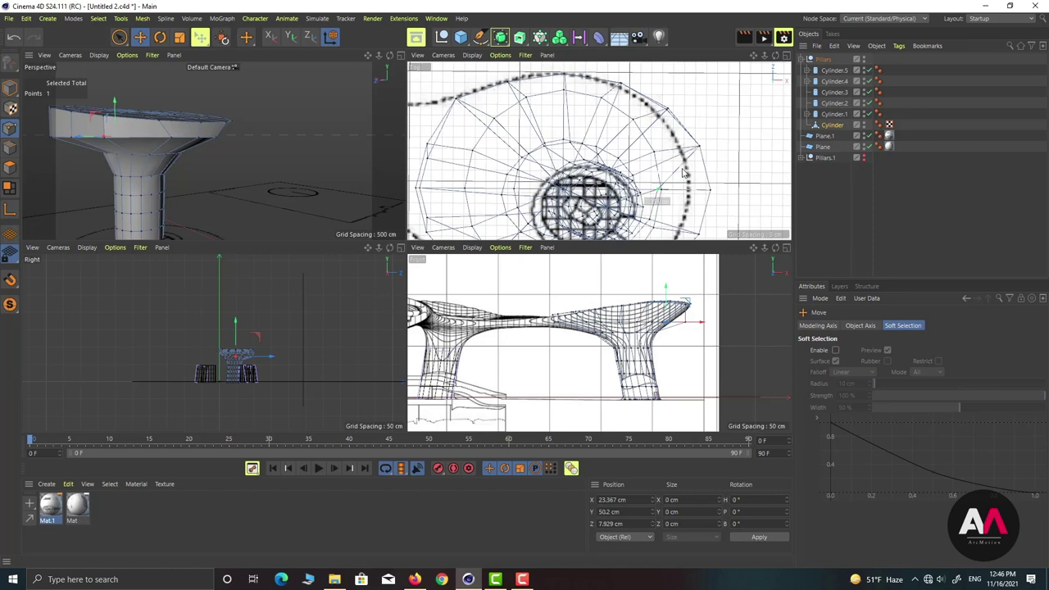
pyautogui.moveTo(683, 172); pyautogui.dragTo(735, 175)
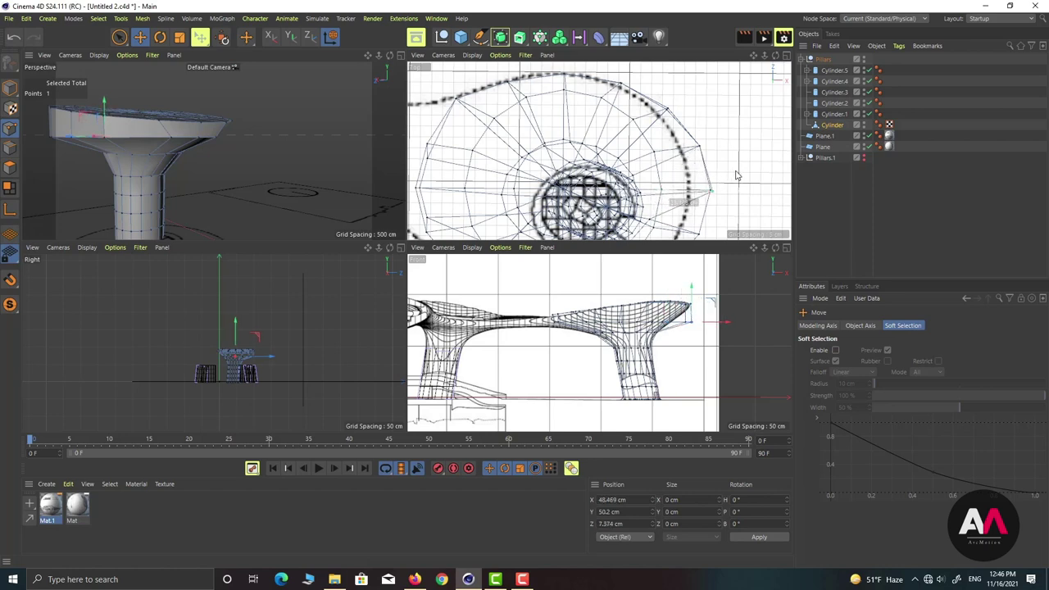
# Move the next lower-ring point around the outer side to about X 41.7 cm, Z -12.3 cm, in line with the rim.
pyautogui.keyDown('alt'); pyautogui.moveTo(184, 144); pyautogui.dragTo(327, 157); pyautogui.keyUp('alt')
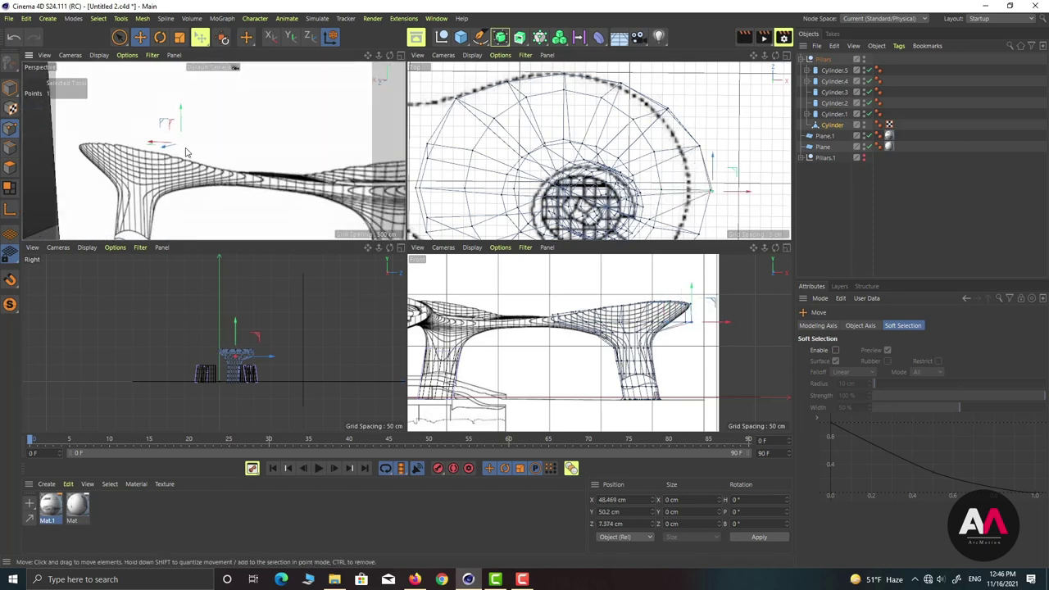
pyautogui.scroll(6, 185, 152)
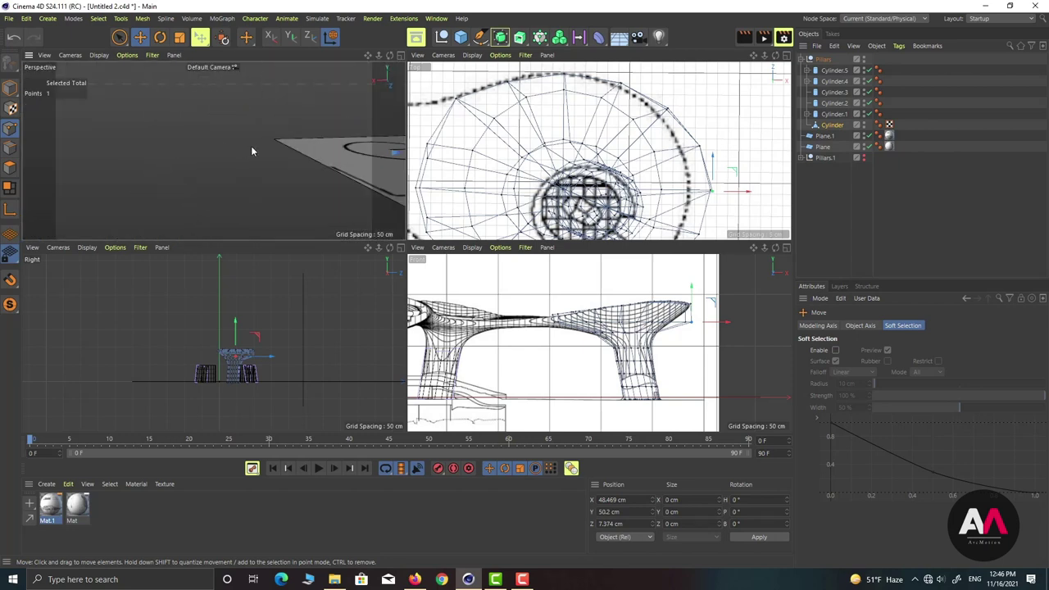
pyautogui.moveTo(252, 151)
pyautogui.keyDown('alt'); pyautogui.mouseDown()
pyautogui.moveTo(119, 175)
pyautogui.moveTo(249, 169)
pyautogui.moveTo(160, 162)
pyautogui.moveTo(265, 155)
pyautogui.mouseUp(); pyautogui.keyUp('alt')
pyautogui.scroll(-5, 265, 155)
pyautogui.scroll(6, 169, 170)
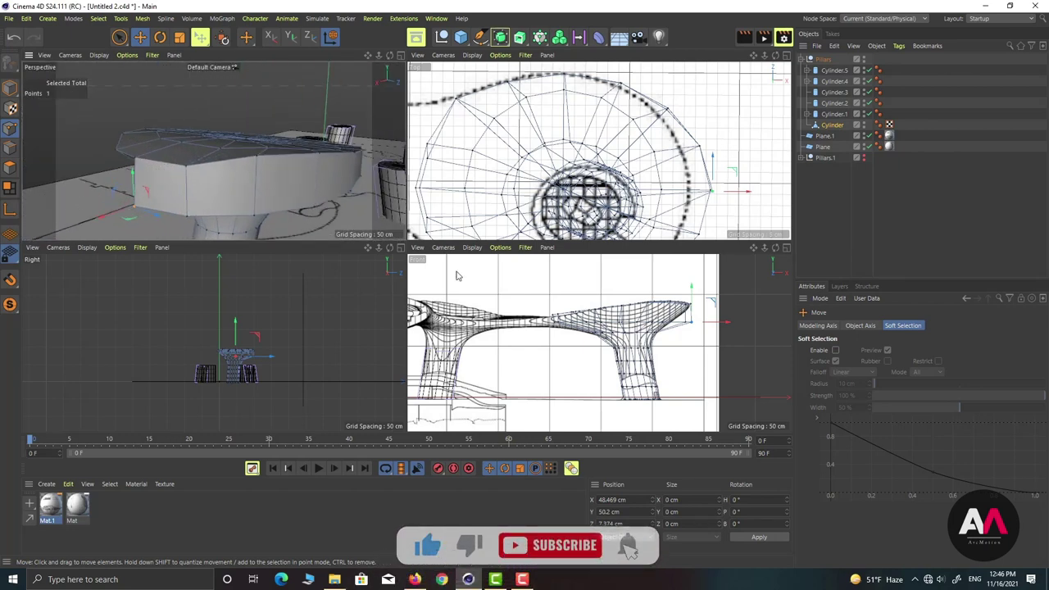
pyautogui.scroll(3, 648, 203)
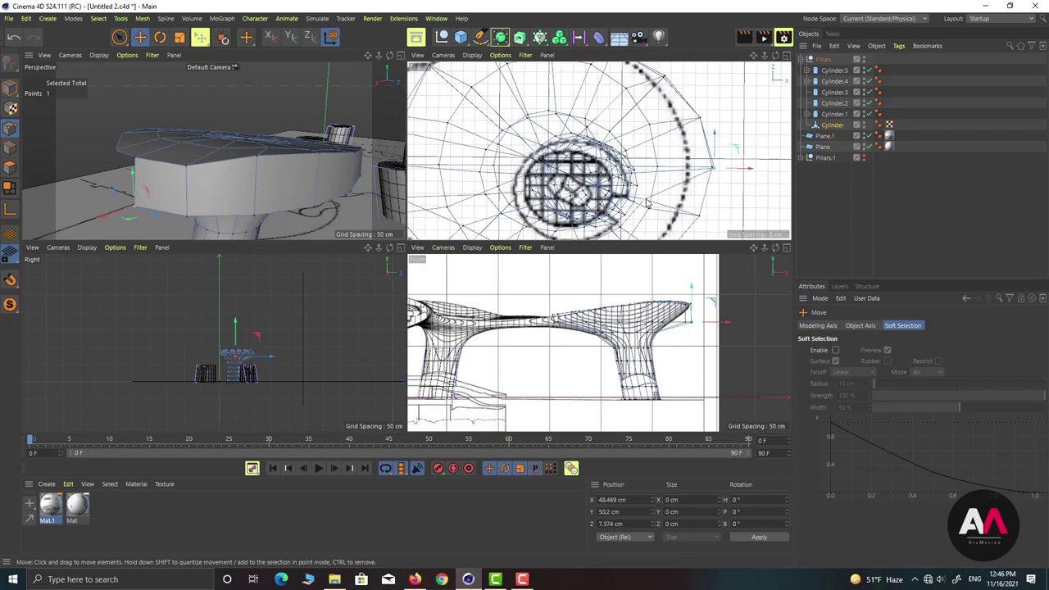
pyautogui.moveTo(647, 203); pyautogui.dragTo(718, 198)
pyautogui.keyDown('alt'); pyautogui.moveTo(621, 170); pyautogui.dragTo(632, 120, button='middle'); pyautogui.keyUp('alt')
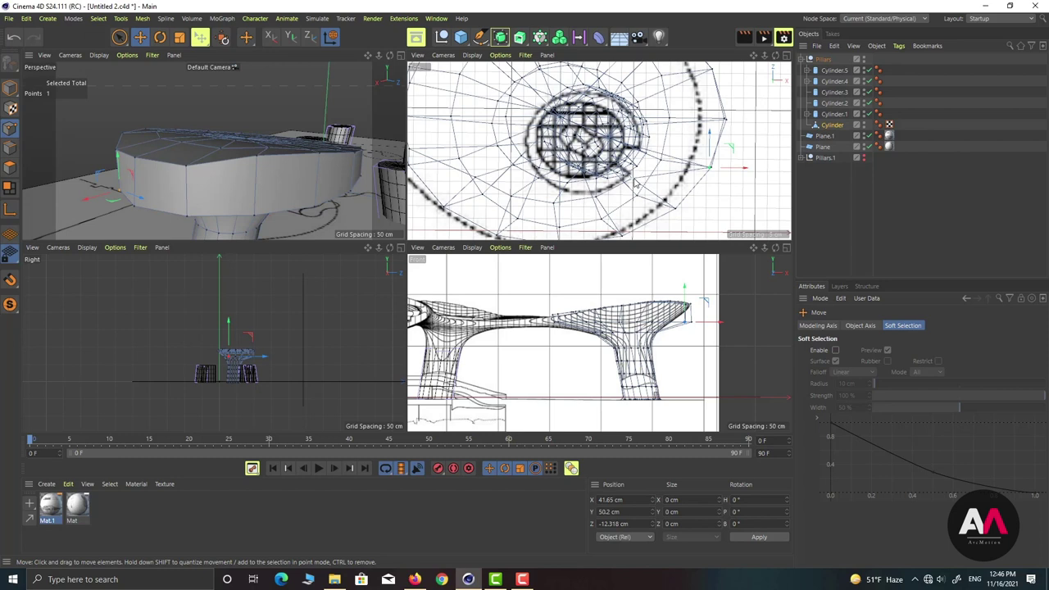
# Continue moving the lower-ring points along the negative-Z side out to the rim, ending at about X -67.2 cm, Z -28.5 cm.
pyautogui.moveTo(656, 162); pyautogui.dragTo(586, 220)
pyautogui.keyDown('alt'); pyautogui.moveTo(585, 217); pyautogui.dragTo(613, 175, button='middle'); pyautogui.keyUp('alt')
pyautogui.moveTo(612, 174); pyautogui.dragTo(492, 148)
pyautogui.keyDown('alt'); pyautogui.moveTo(495, 141); pyautogui.dragTo(547, 197, button='middle'); pyautogui.keyUp('alt')
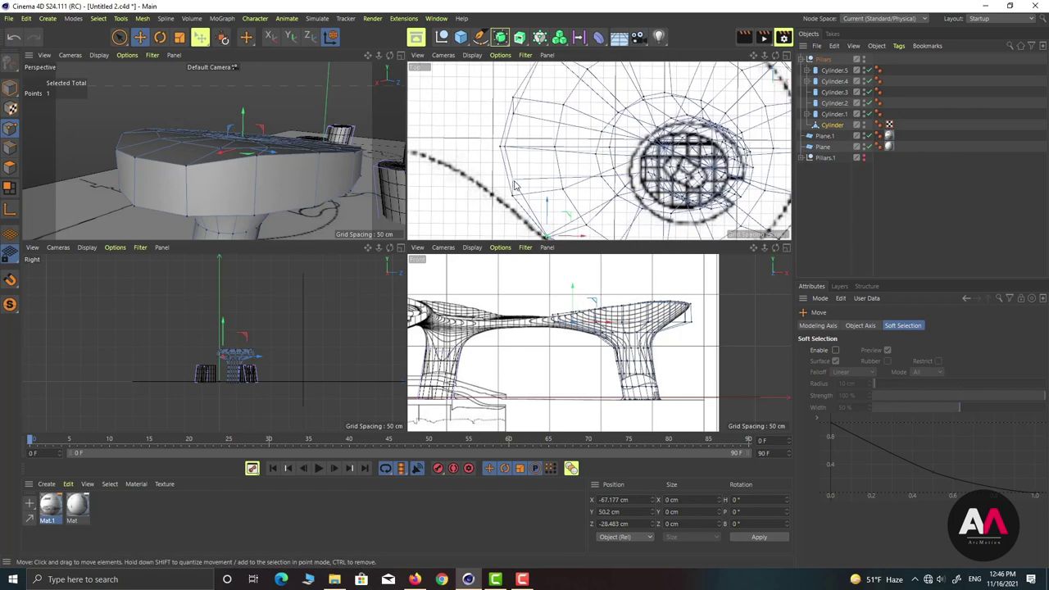
# Align the inner-side rim and lower-ring points in plan, placing rim points at about X -84.8, Z -14.9 cm and X -86.6, Z 28.2 cm.
pyautogui.moveTo(515, 186)
pyautogui.mouseDown()
pyautogui.moveTo(553, 167)
pyautogui.moveTo(519, 195)
pyautogui.moveTo(525, 183)
pyautogui.mouseUp()
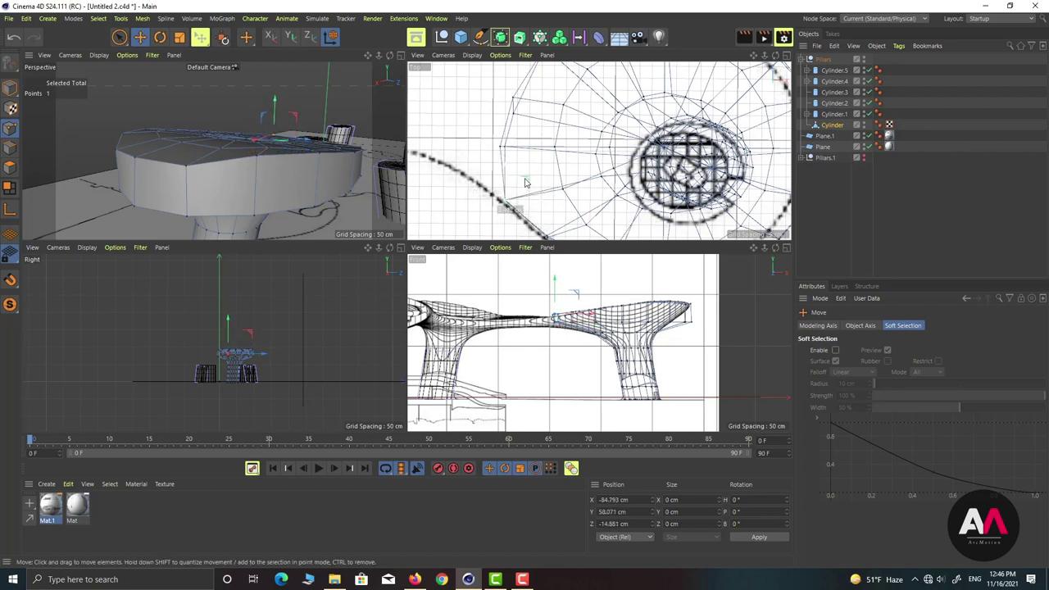
pyautogui.click(514, 108)
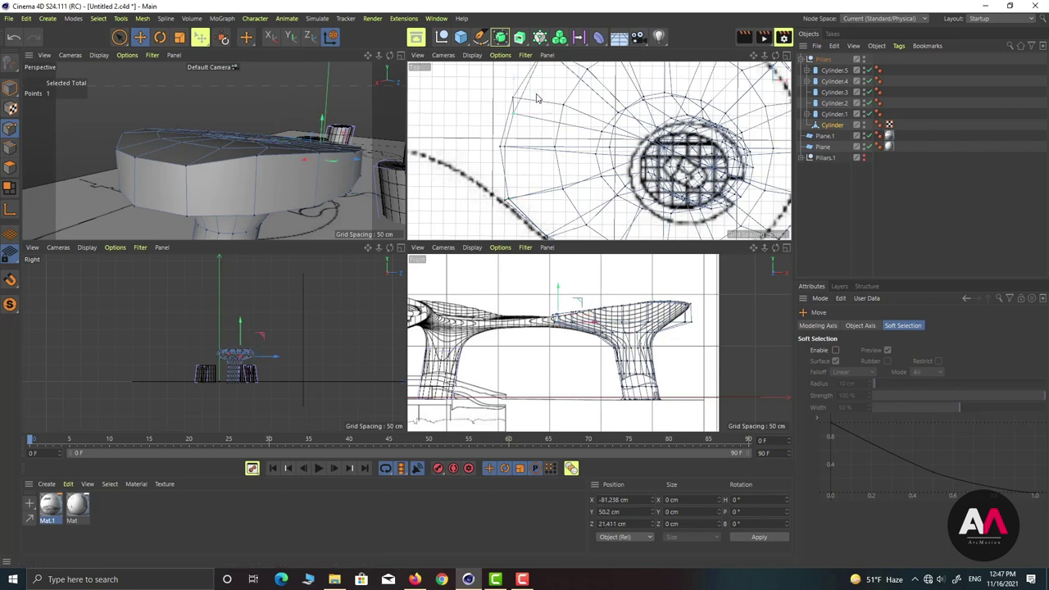
pyautogui.moveTo(537, 88); pyautogui.dragTo(523, 79)
pyautogui.click(507, 150)
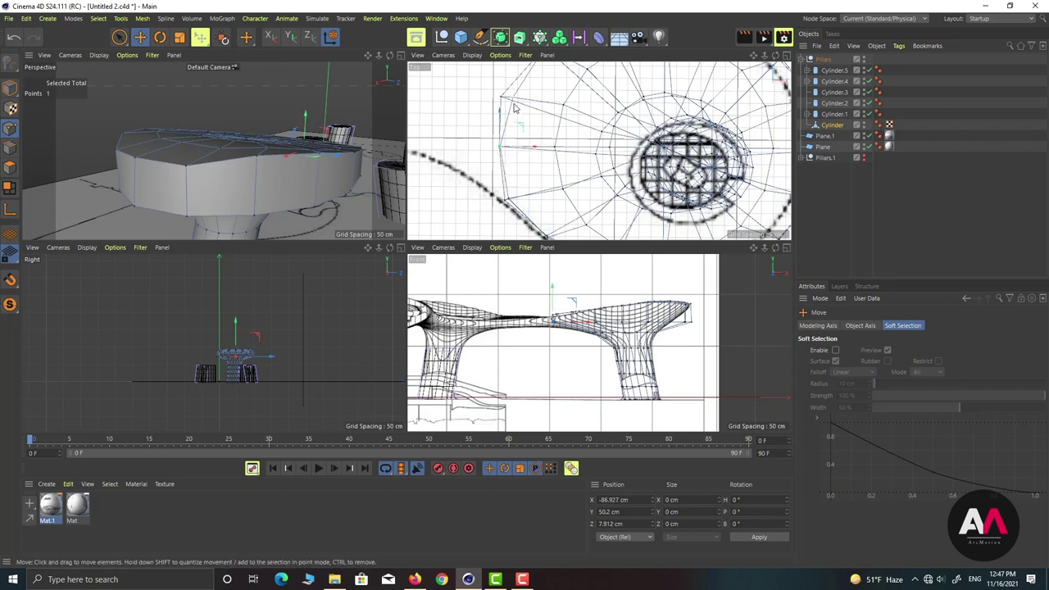
pyautogui.click(514, 99)
pyautogui.moveTo(531, 83); pyautogui.dragTo(526, 82)
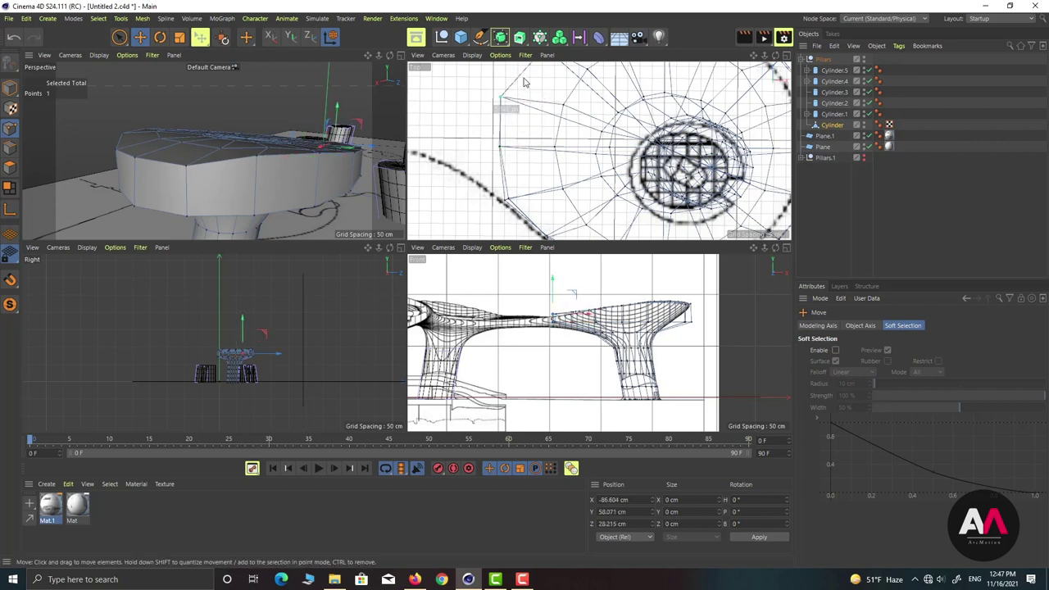
# Examine the reshaped canopy from several angles against the elevation reference and the neighbouring columns.
pyautogui.keyDown('alt'); pyautogui.moveTo(522, 136); pyautogui.dragTo(522, 175, button='middle'); pyautogui.keyUp('alt')
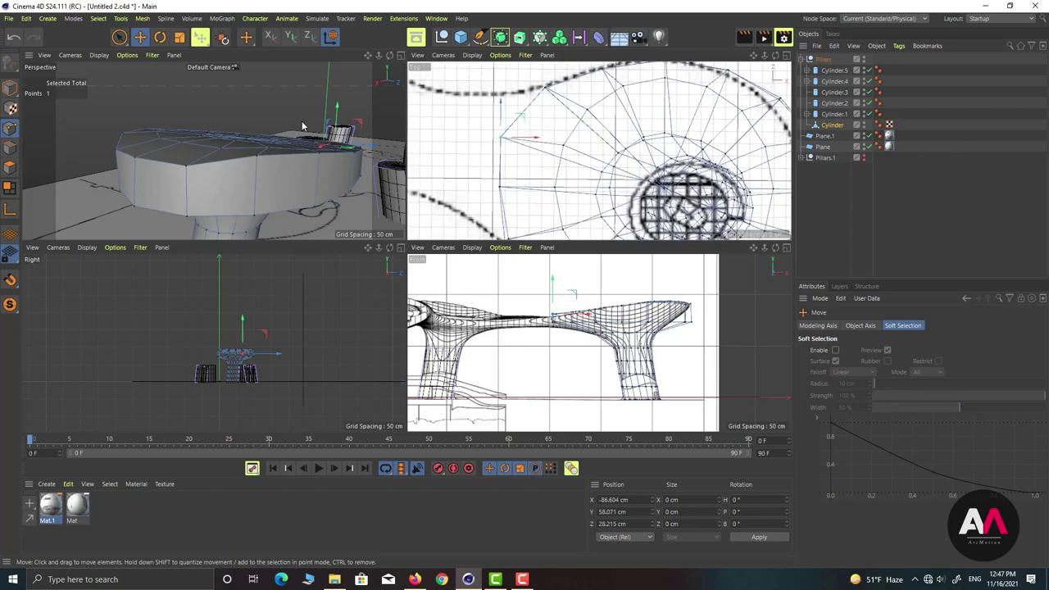
pyautogui.scroll(-3, 254, 145)
pyautogui.keyDown('alt'); pyautogui.moveTo(254, 145); pyautogui.dragTo(375, 178); pyautogui.keyUp('alt')
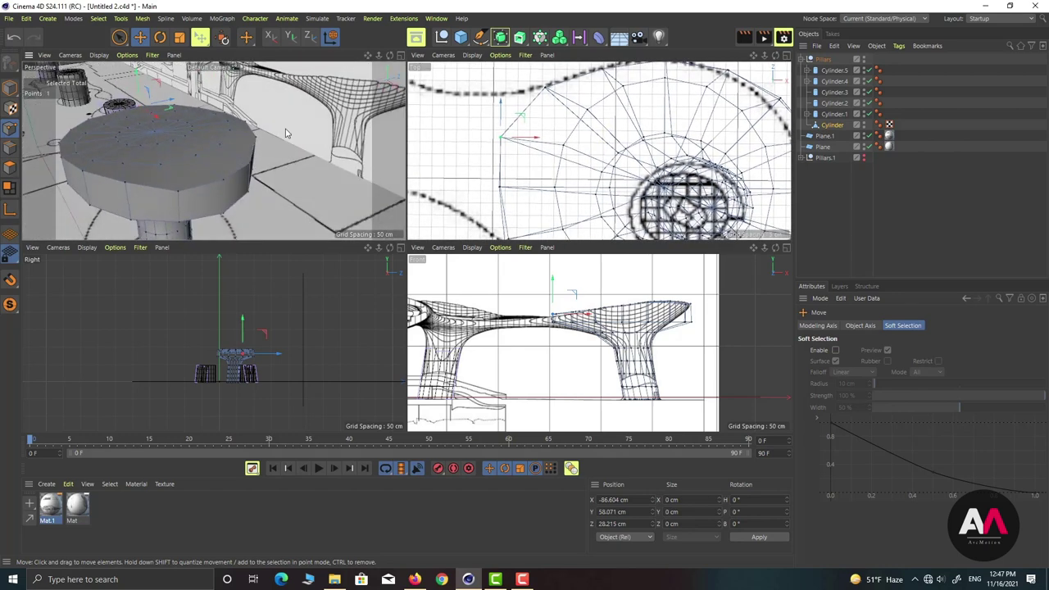
pyautogui.scroll(-5, 287, 133)
pyautogui.keyDown('alt'); pyautogui.moveTo(215, 151); pyautogui.dragTo(315, 122); pyautogui.keyUp('alt')
pyautogui.scroll(5, 286, 88)
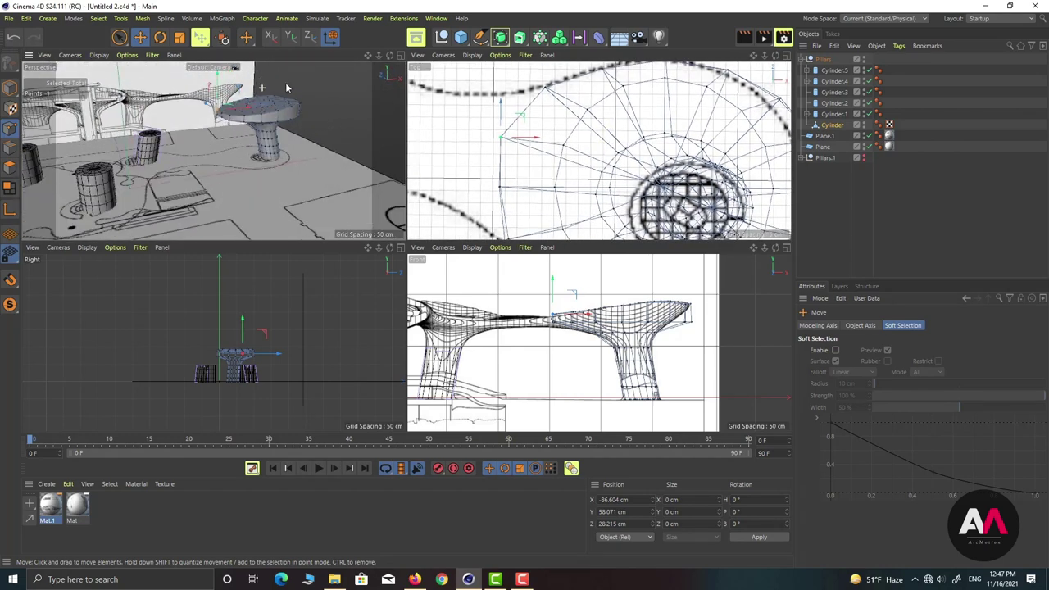
pyautogui.scroll(-6, 273, 142)
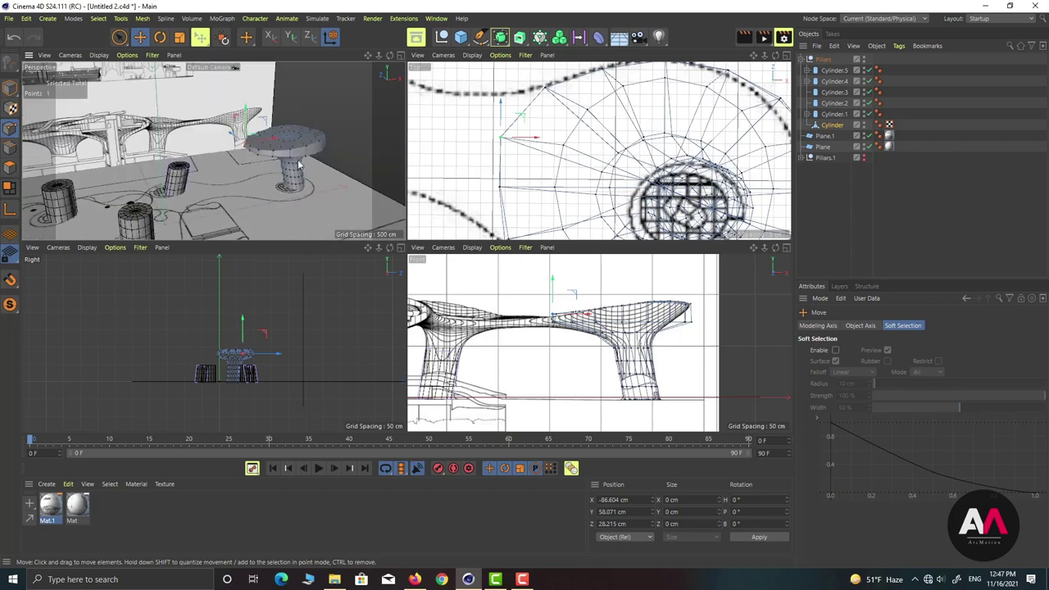
pyautogui.scroll(2, 301, 163)
pyautogui.moveTo(309, 132)
pyautogui.keyDown('alt'); pyautogui.mouseDown()
pyautogui.moveTo(337, 109)
pyautogui.moveTo(312, 99)
pyautogui.moveTo(311, 116)
pyautogui.mouseUp(); pyautogui.keyUp('alt')
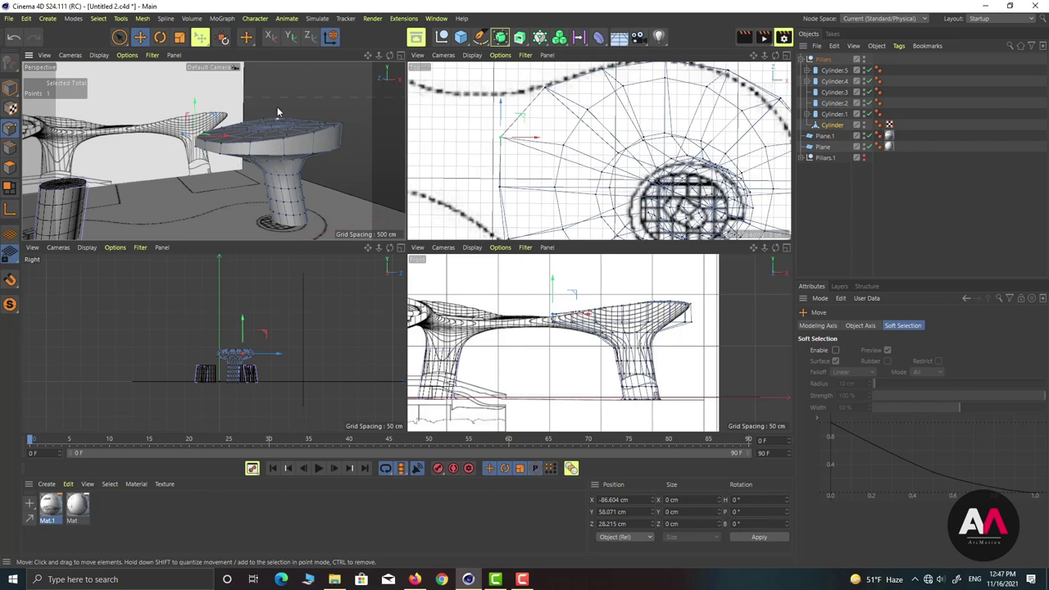
pyautogui.scroll(6, 271, 142)
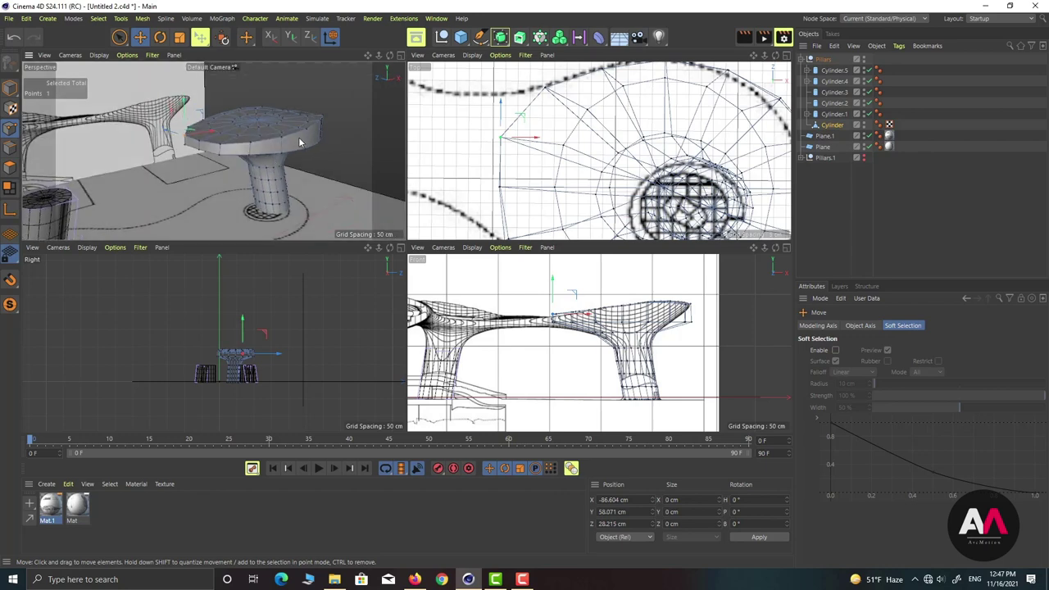
pyautogui.keyDown('alt'); pyautogui.moveTo(268, 173); pyautogui.dragTo(279, 166); pyautogui.keyUp('alt')
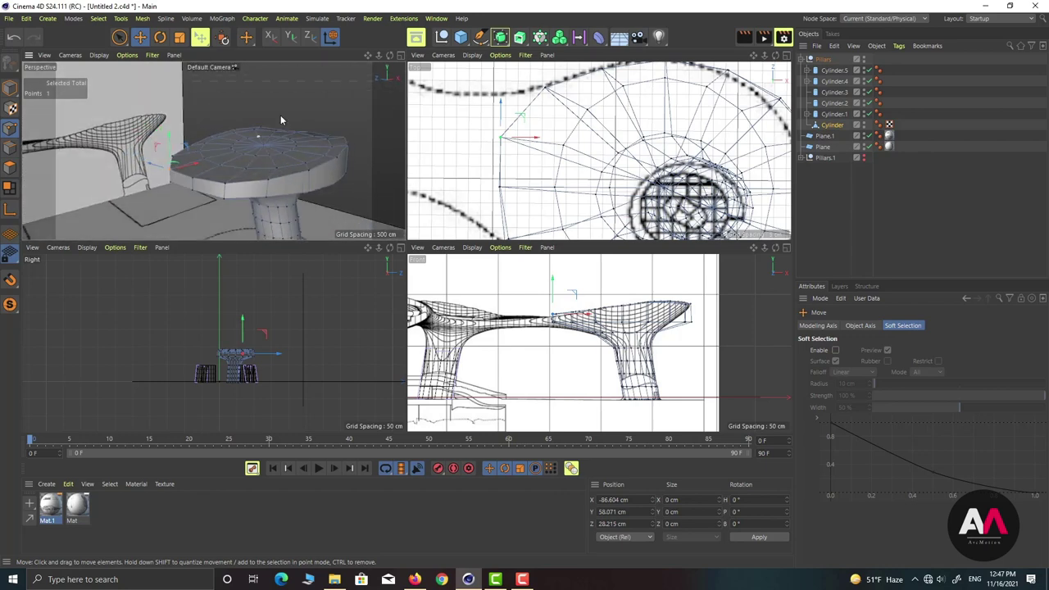
# Add a Subdivision Surface and nest the first column's Cylinder mesh under it to smooth the canopy.
pyautogui.press('F1')
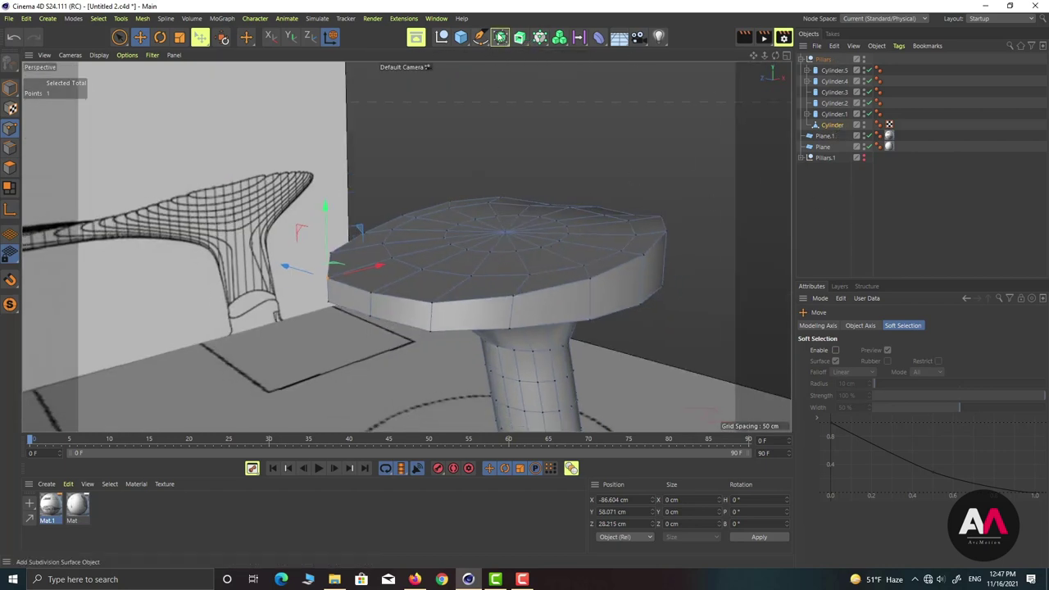
pyautogui.click(499, 37)
pyautogui.click(541, 52)
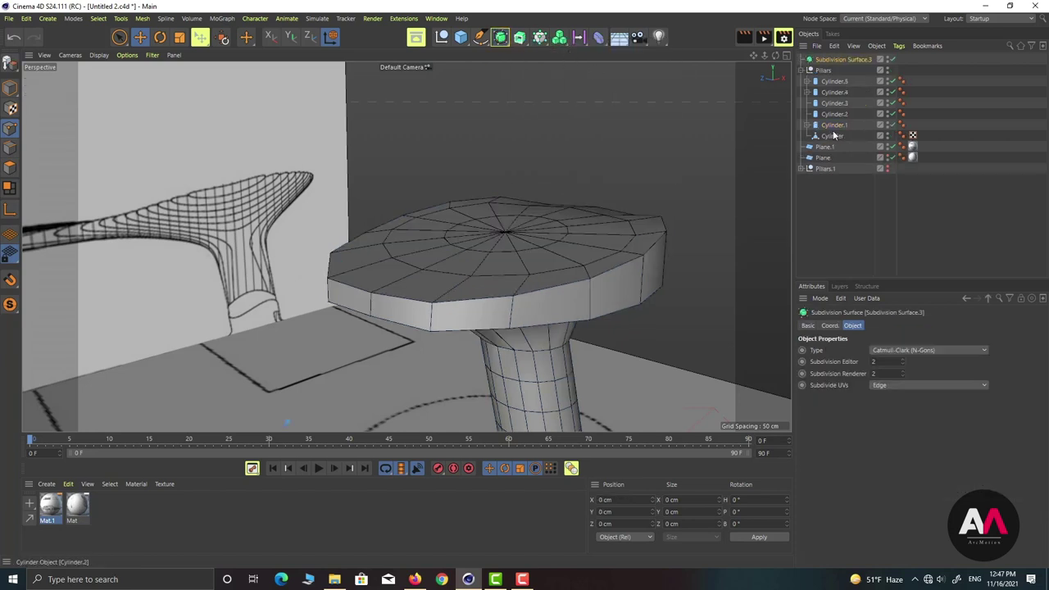
pyautogui.moveTo(832, 138); pyautogui.dragTo(852, 59)
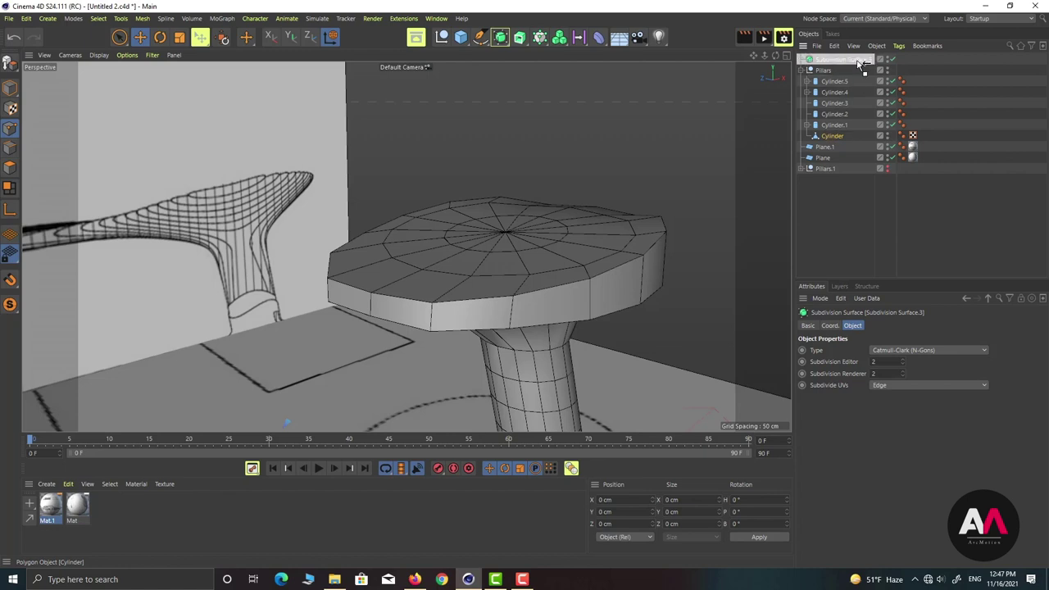
pyautogui.moveTo(863, 64); pyautogui.dragTo(844, 60)
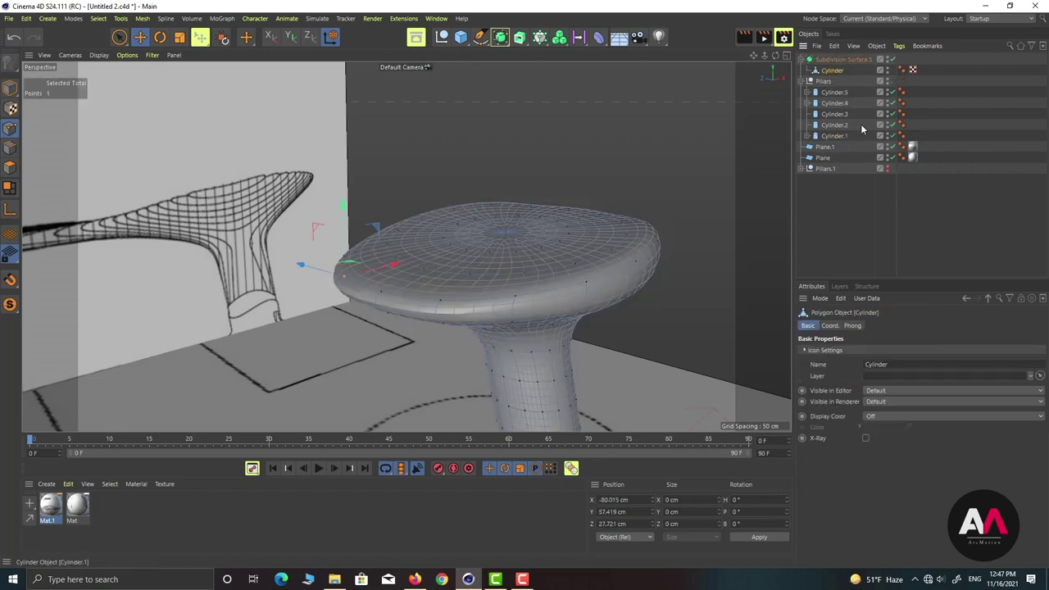
pyautogui.click(851, 63)
pyautogui.keyDown('alt'); pyautogui.moveTo(530, 258); pyautogui.dragTo(541, 229); pyautogui.keyUp('alt')
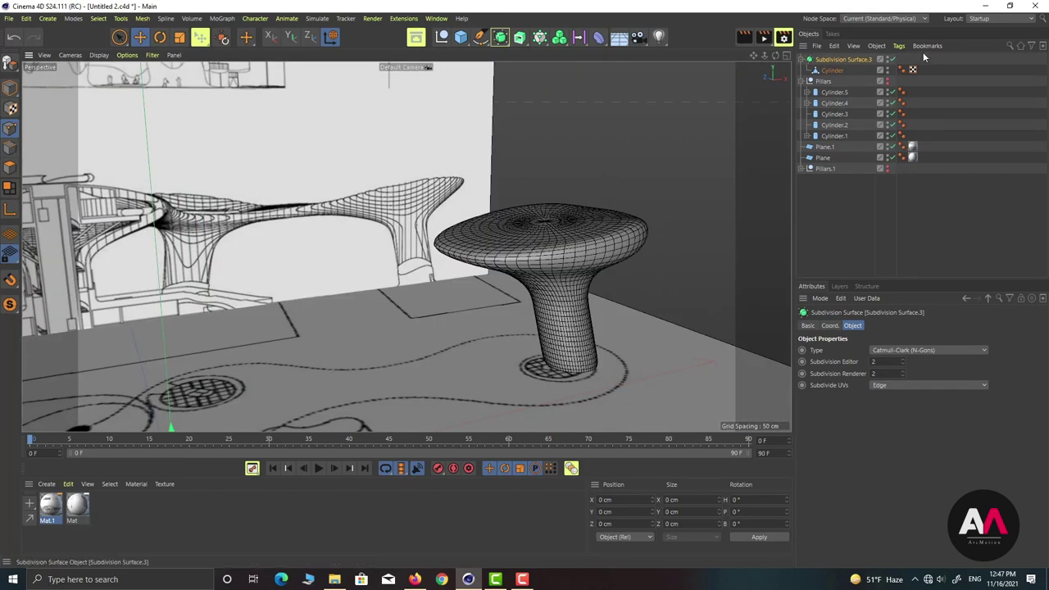
# Switch the Subdivision Surface off and back on to compare the column's low-poly cage with the smoothed shape from several angles.
pyautogui.click(896, 61)
pyautogui.click(832, 70)
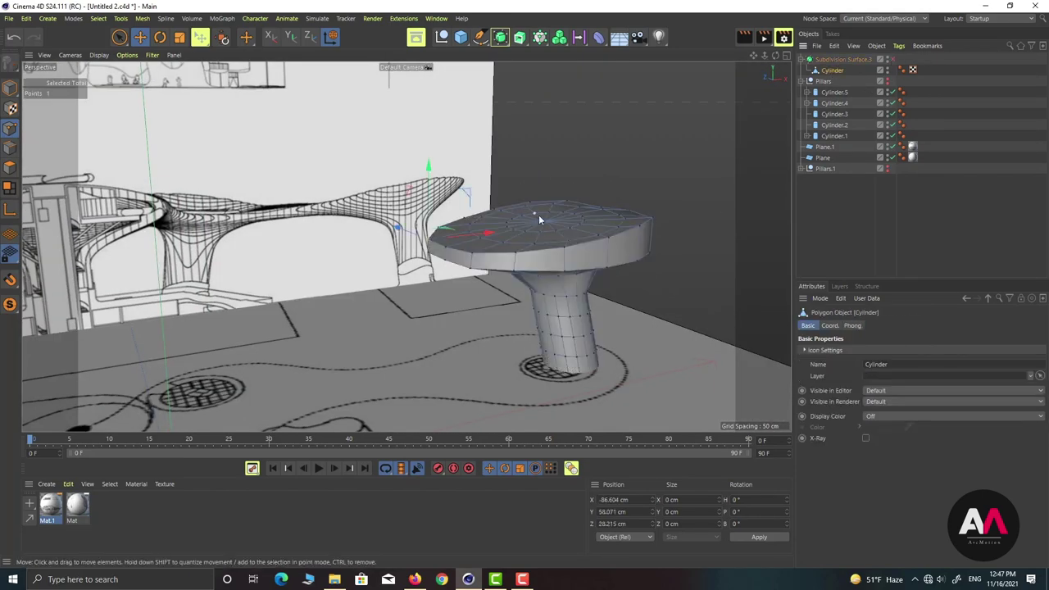
pyautogui.keyDown('alt'); pyautogui.moveTo(539, 215); pyautogui.dragTo(508, 237); pyautogui.keyUp('alt')
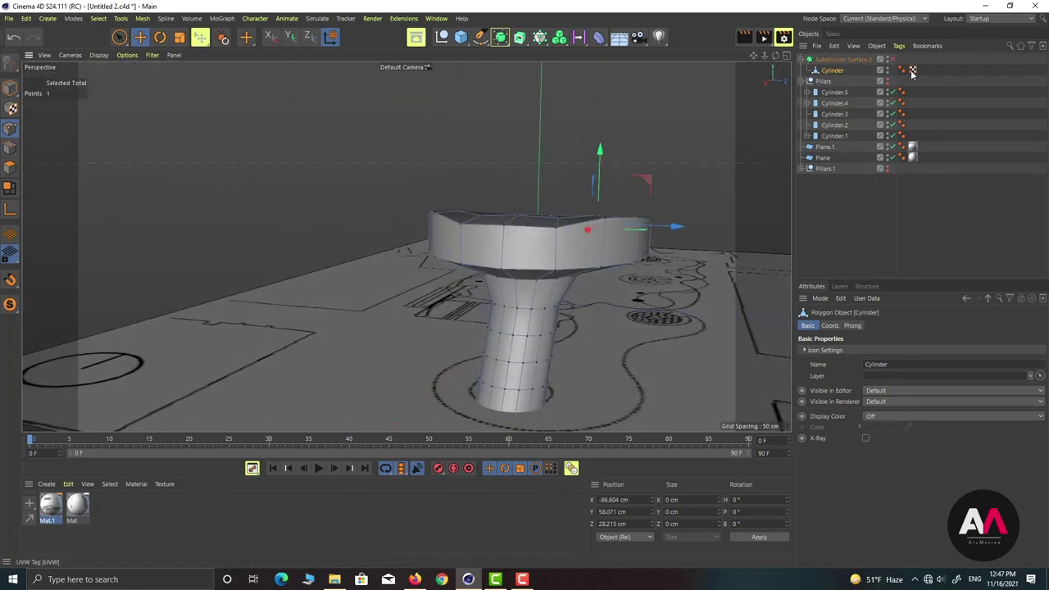
pyautogui.click(893, 60)
pyautogui.keyDown('alt'); pyautogui.moveTo(557, 209); pyautogui.dragTo(344, 246); pyautogui.keyUp('alt')
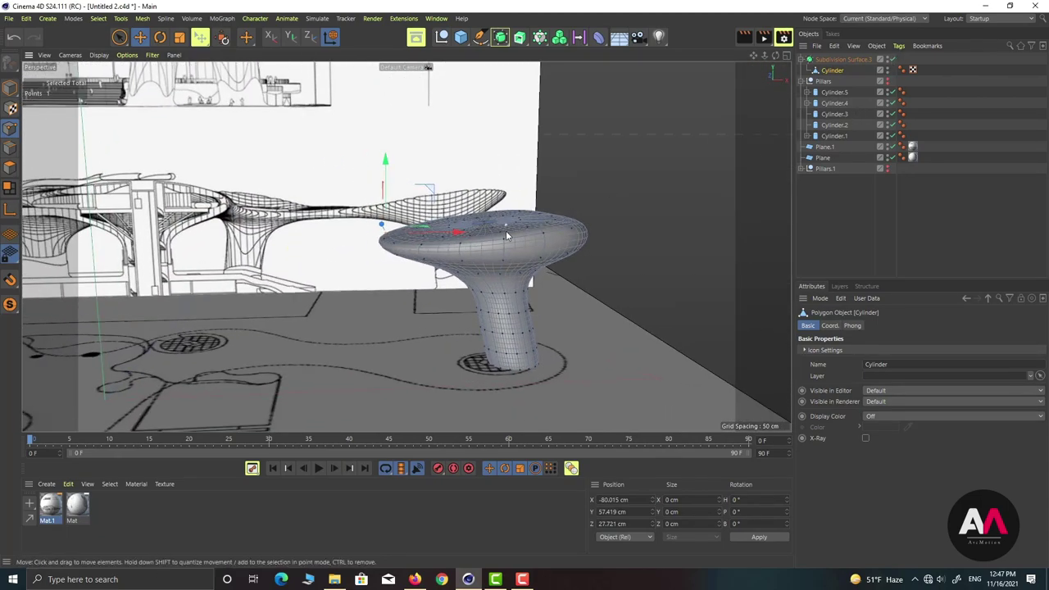
# Show the Pillars group again and convert Cylinder.1 into a polygon mesh with Connect Objects + Delete.
pyautogui.click(835, 136)
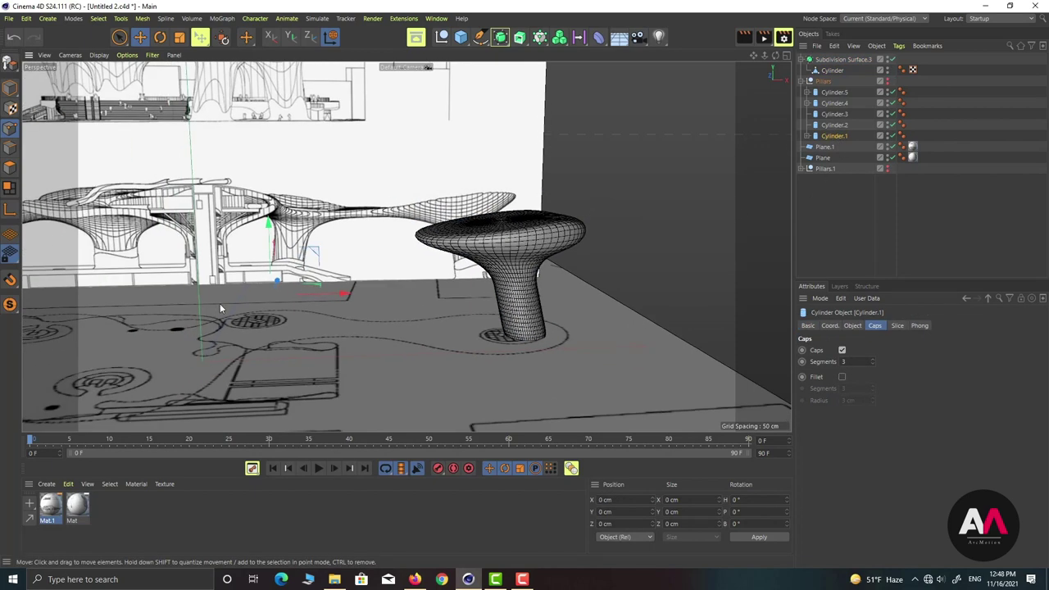
pyautogui.click(888, 81)
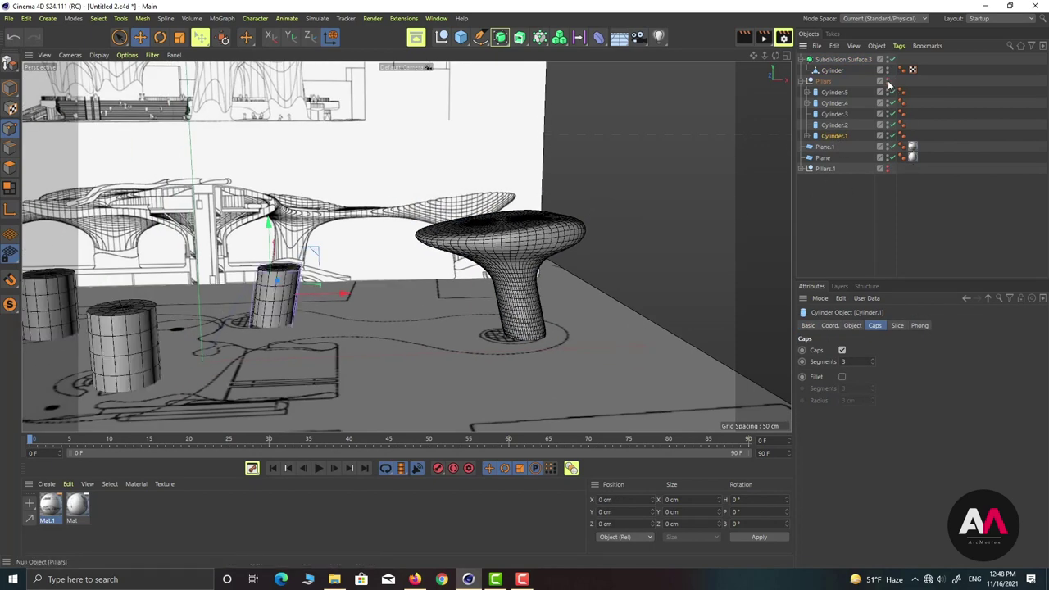
pyautogui.scroll(-2, 402, 328)
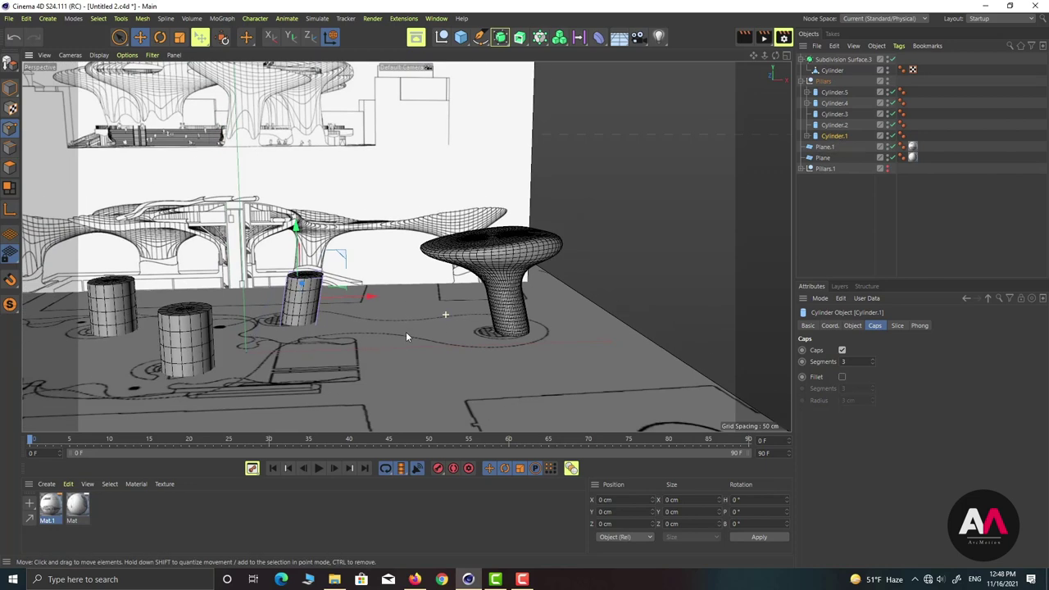
pyautogui.scroll(5, 246, 306)
pyautogui.rightClick(837, 136)
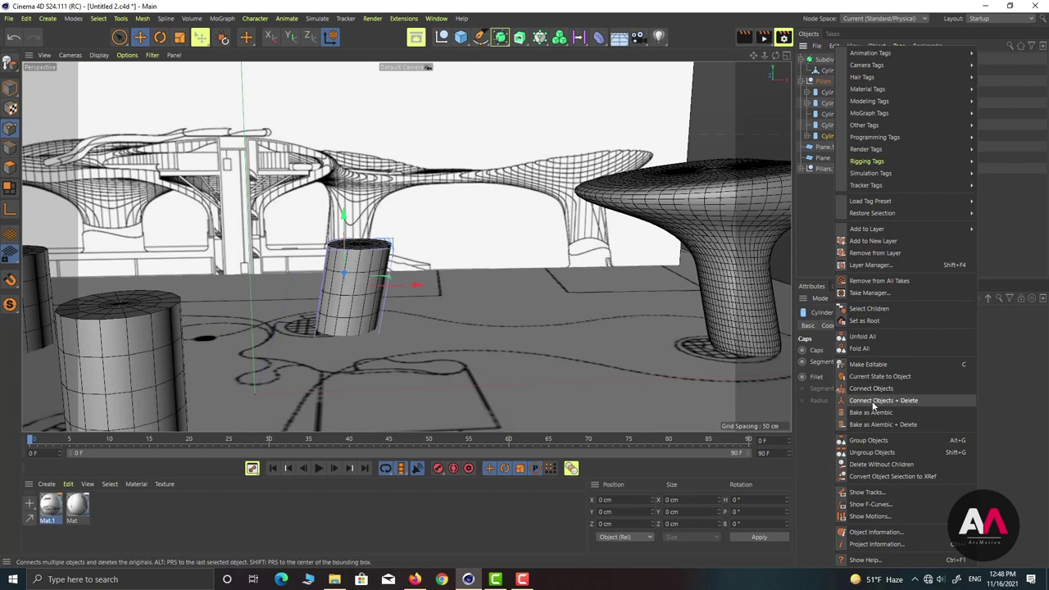
pyautogui.click(873, 401)
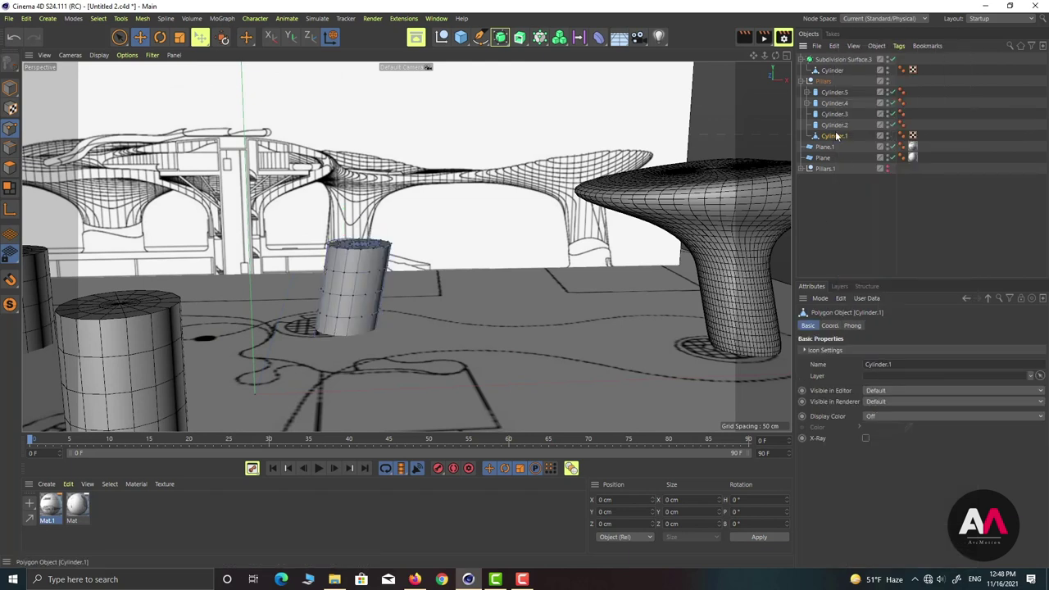
# Rename the newly converted Cylinder.1 mesh to P2 and the smoothed first column's mesh to P1.
pyautogui.write('P2')
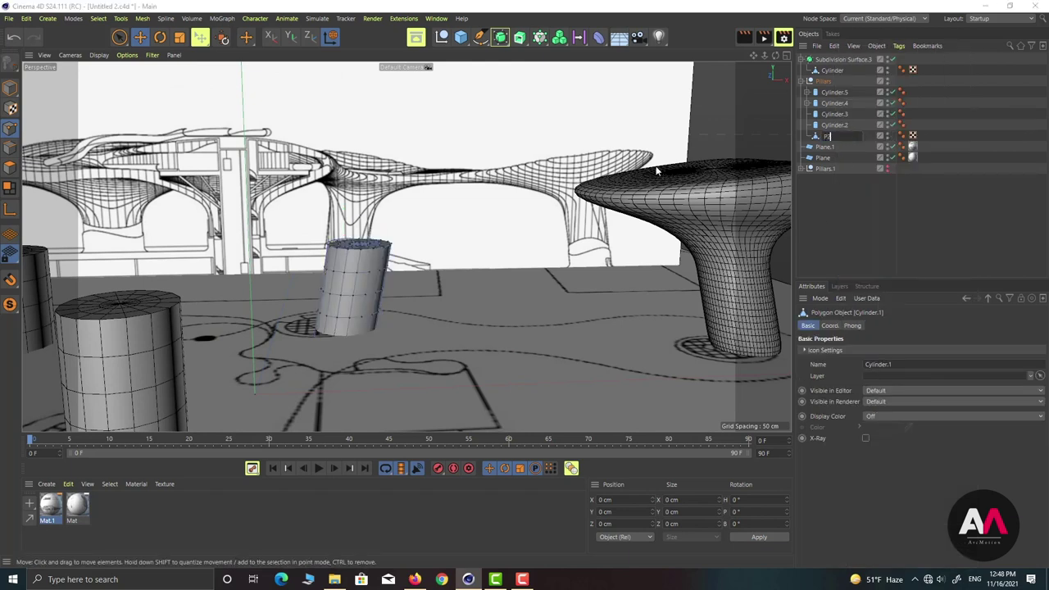
pyautogui.press('Return')
pyautogui.doubleClick(833, 73)
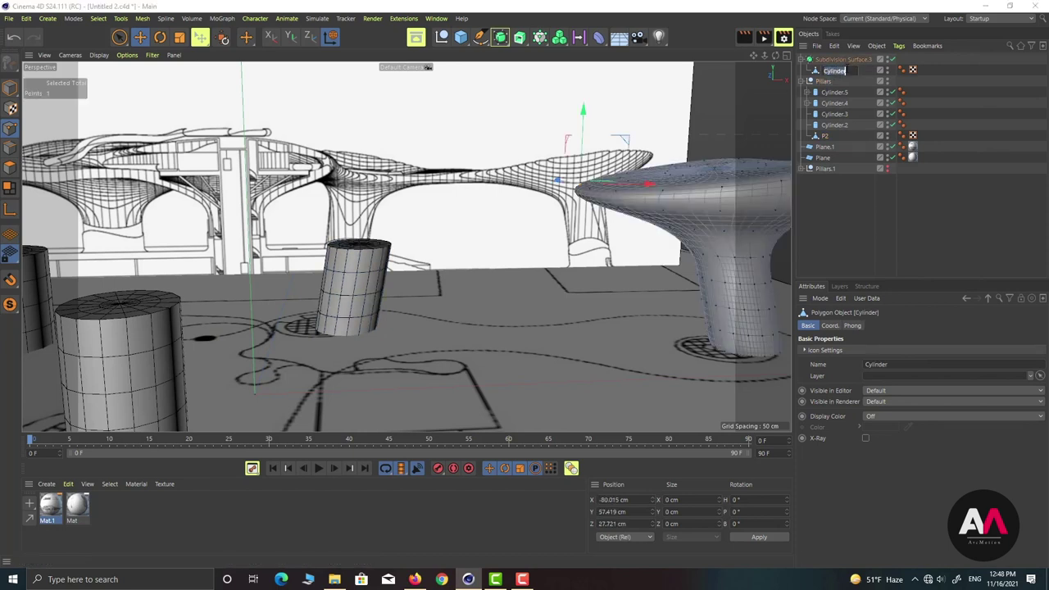
pyautogui.write('P1')
pyautogui.press('Return')
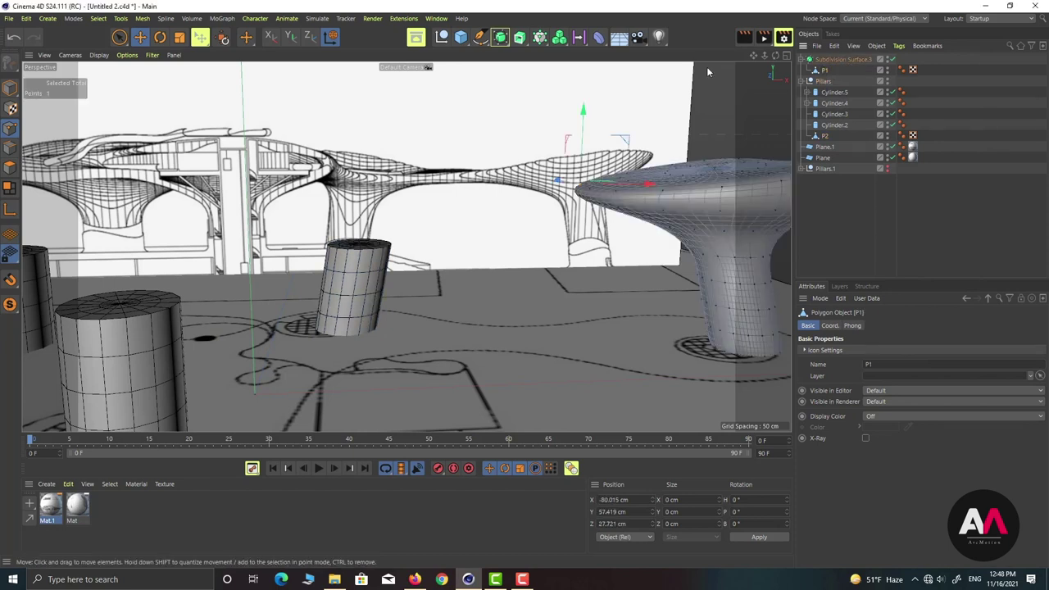
# Select all points of P2 and run Optimize to merge its duplicate points.
pyautogui.click(825, 137)
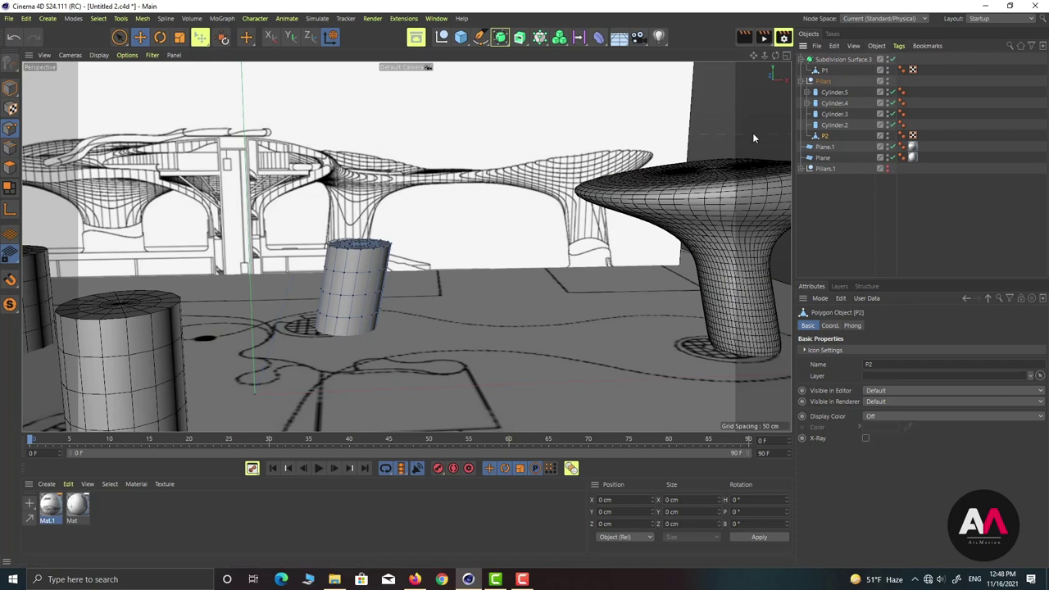
pyautogui.scroll(2, 286, 254)
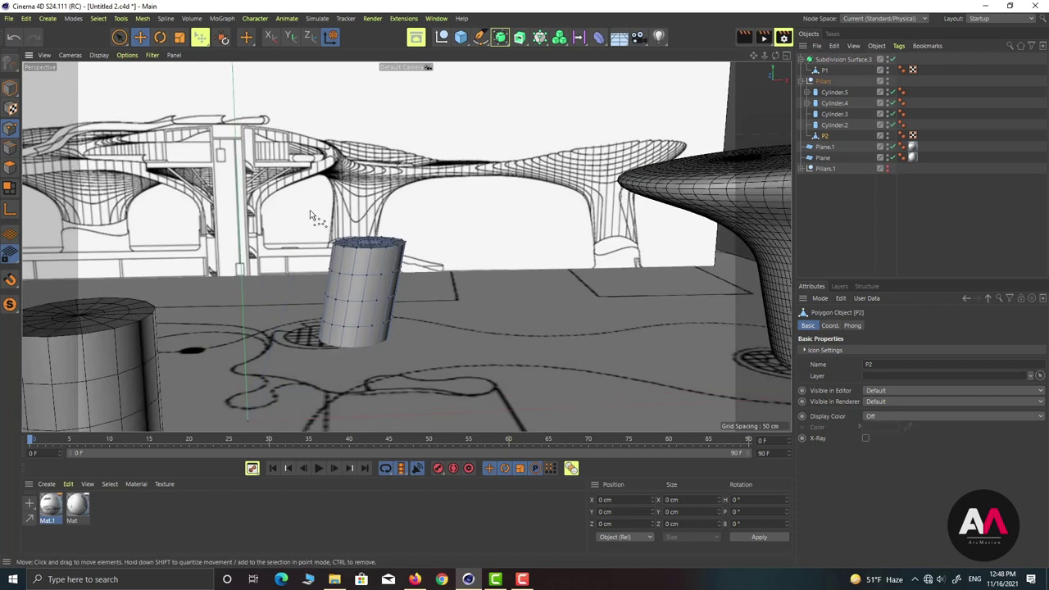
pyautogui.hotkey('ctrl', 'a')
pyautogui.rightClick(397, 173)
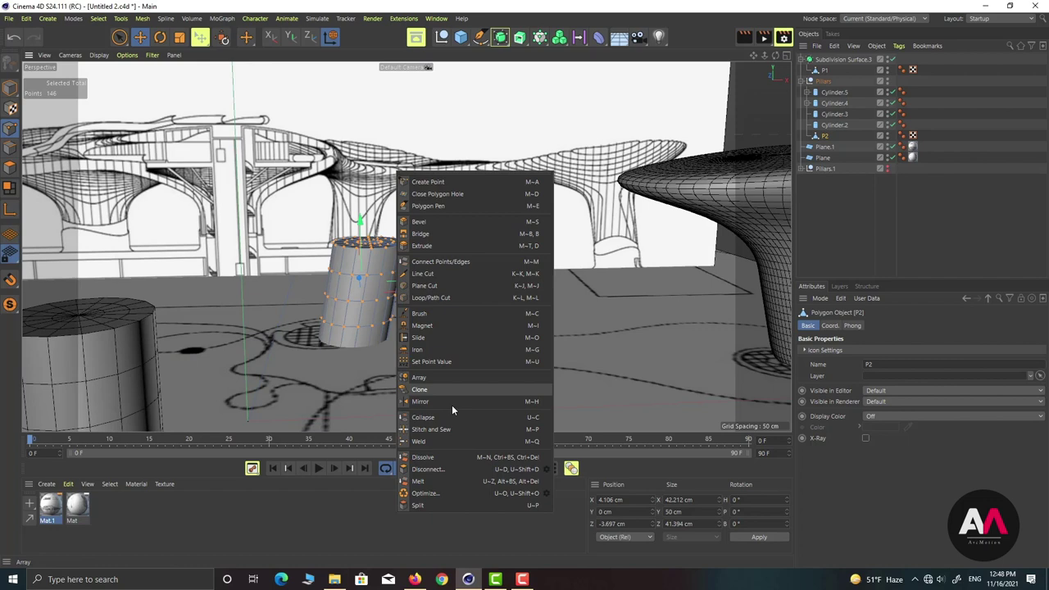
pyautogui.click(427, 494)
pyautogui.scroll(2, 369, 272)
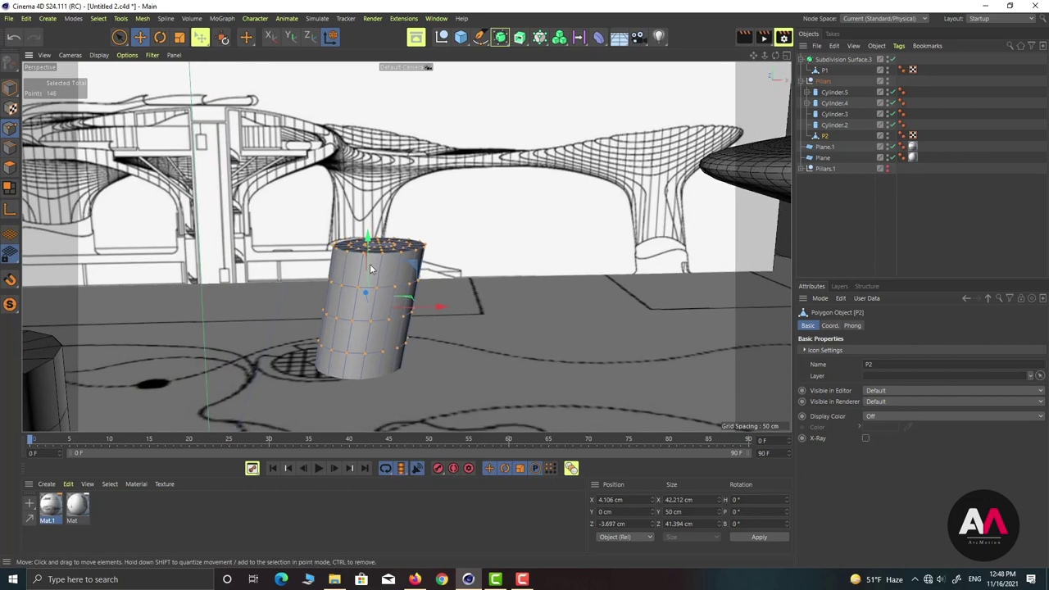
pyautogui.scroll(3, 370, 269)
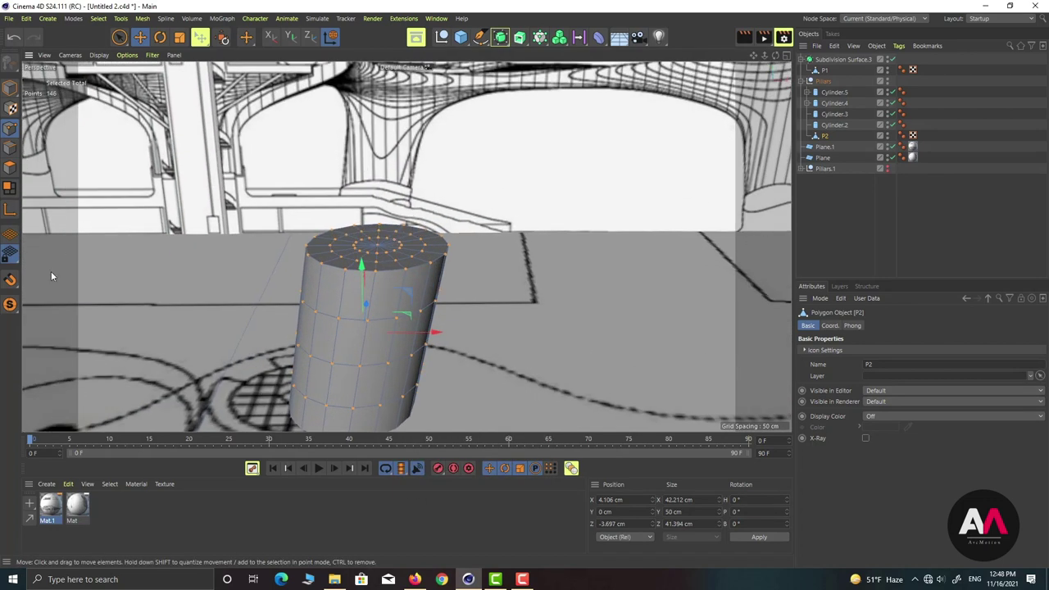
# In polygon mode, select all three polygon rings of P2's top cap with Loop Selection.
pyautogui.click(10, 167)
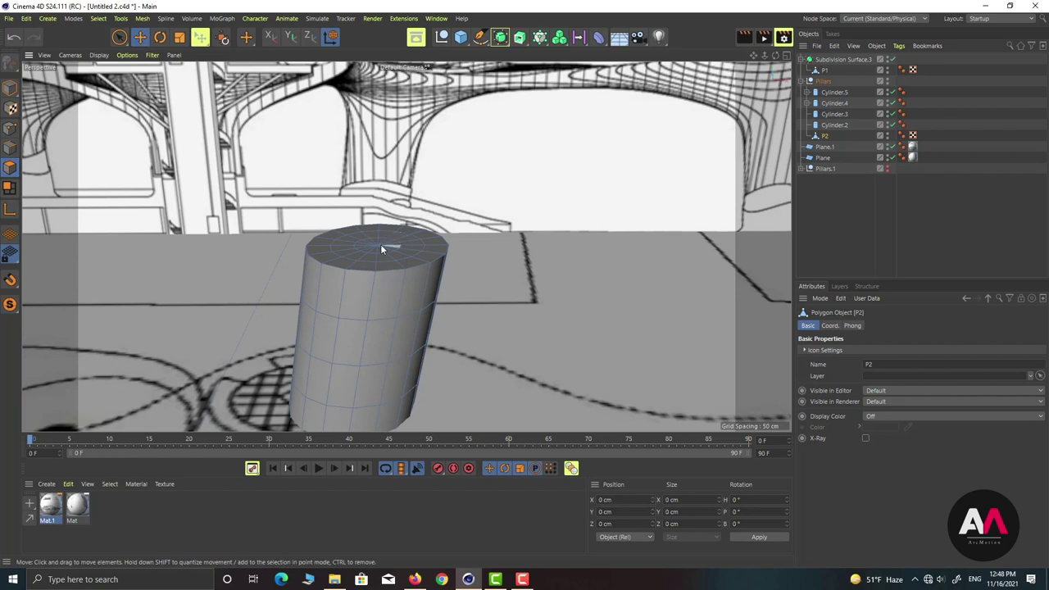
pyautogui.rightClick(387, 249)
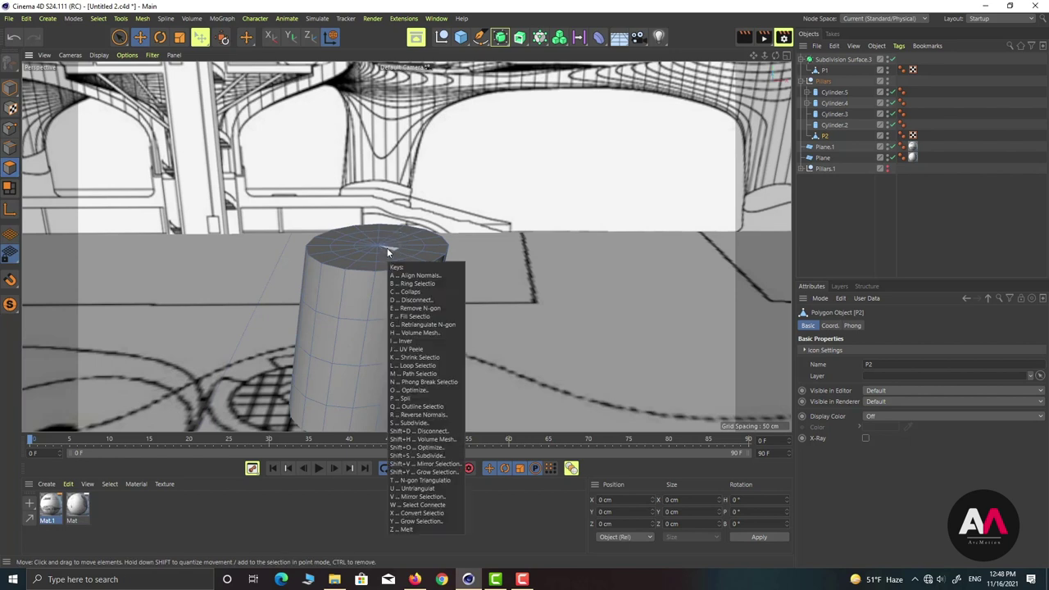
pyautogui.click(398, 260)
pyautogui.click(388, 250)
pyautogui.keyDown('shift'); pyautogui.click(402, 254); pyautogui.keyUp('shift')
pyautogui.keyDown('shift'); pyautogui.click(421, 260); pyautogui.keyUp('shift')
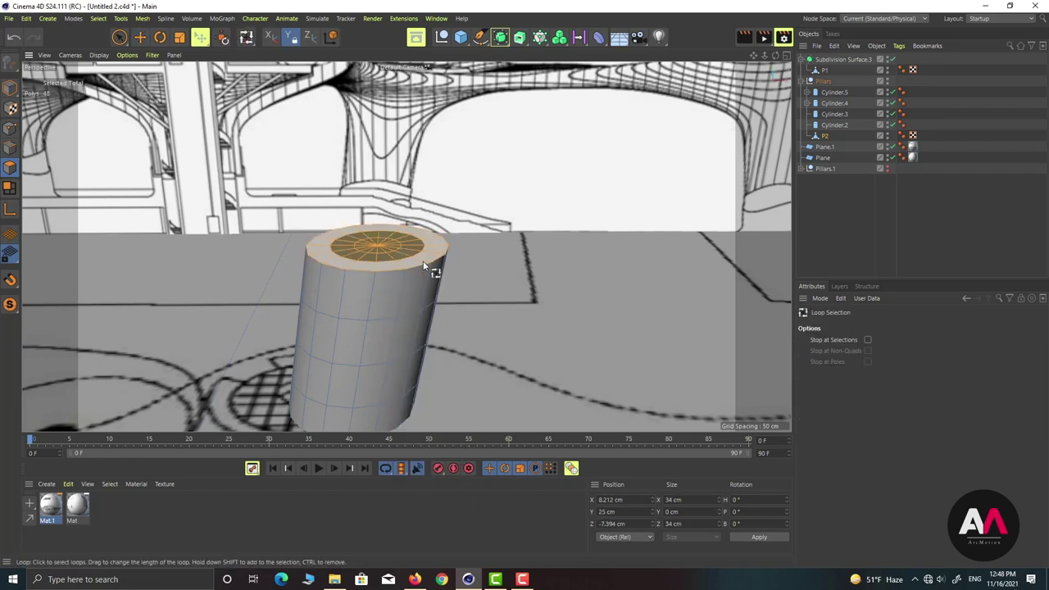
# Extrude P2's top cap upward by about 13.8 cm, following the column in the front elevation.
pyautogui.press('d')
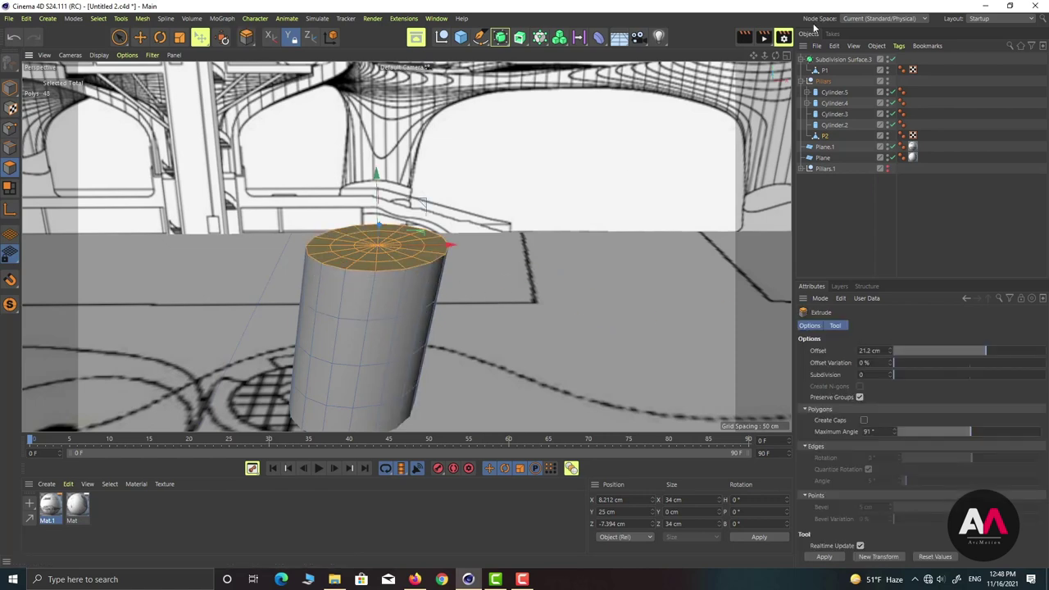
pyautogui.click(786, 55)
pyautogui.click(787, 248)
pyautogui.scroll(-5, 521, 284)
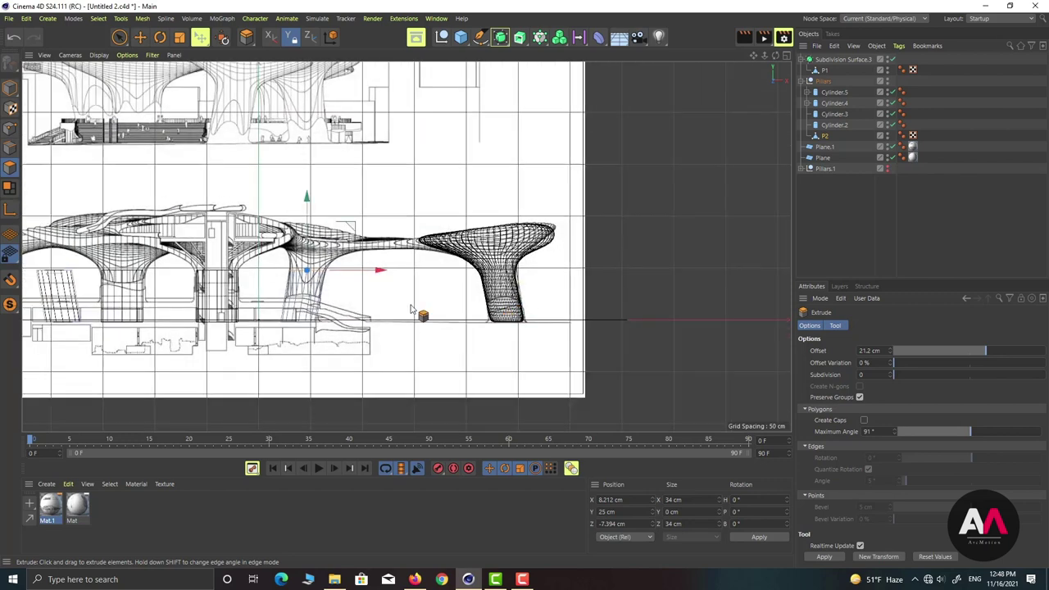
pyautogui.keyDown('alt'); pyautogui.moveTo(349, 290); pyautogui.dragTo(464, 312, button='middle'); pyautogui.keyUp('alt')
pyautogui.scroll(3, 459, 309)
pyautogui.moveTo(489, 262); pyautogui.dragTo(458, 271)
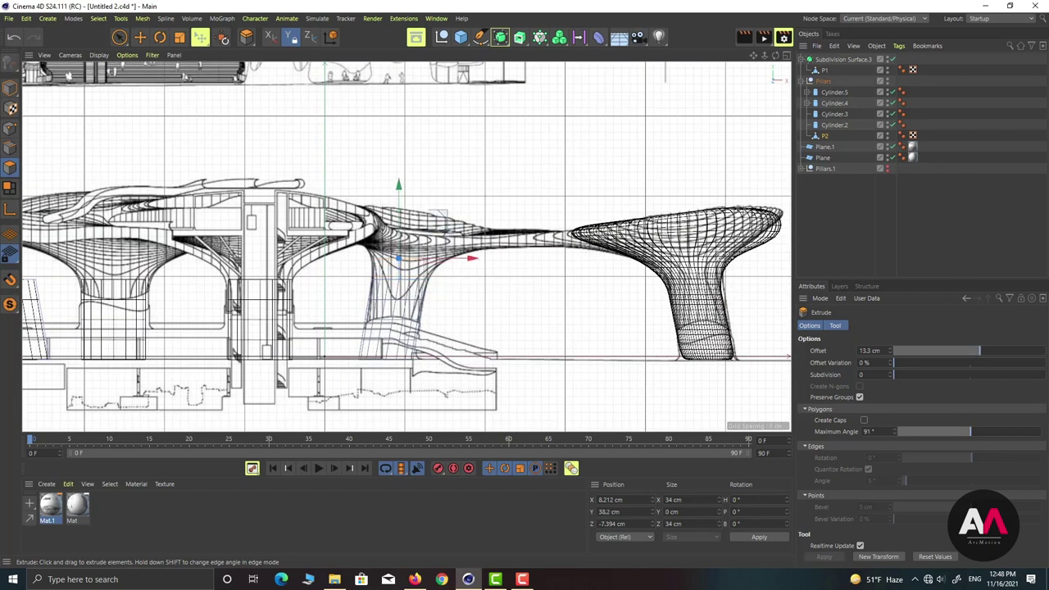
pyautogui.scroll(2, 468, 281)
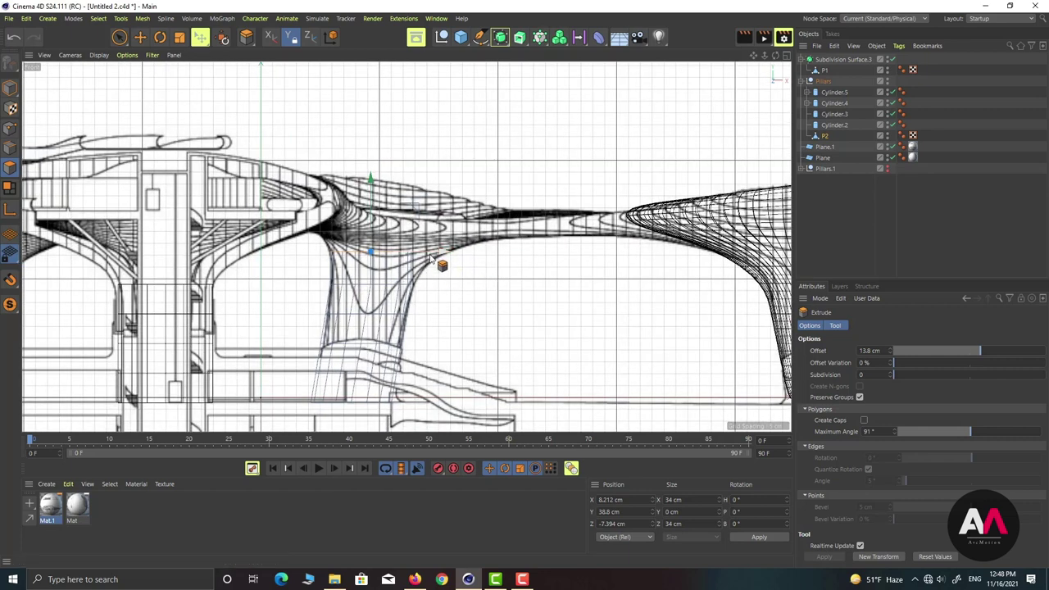
# Scale P2's extruded cap to about 46.8 cm wide and shift it to about X 17.7 cm to match the elevation.
pyautogui.moveTo(436, 258); pyautogui.dragTo(696, 258)
pyautogui.press('t')
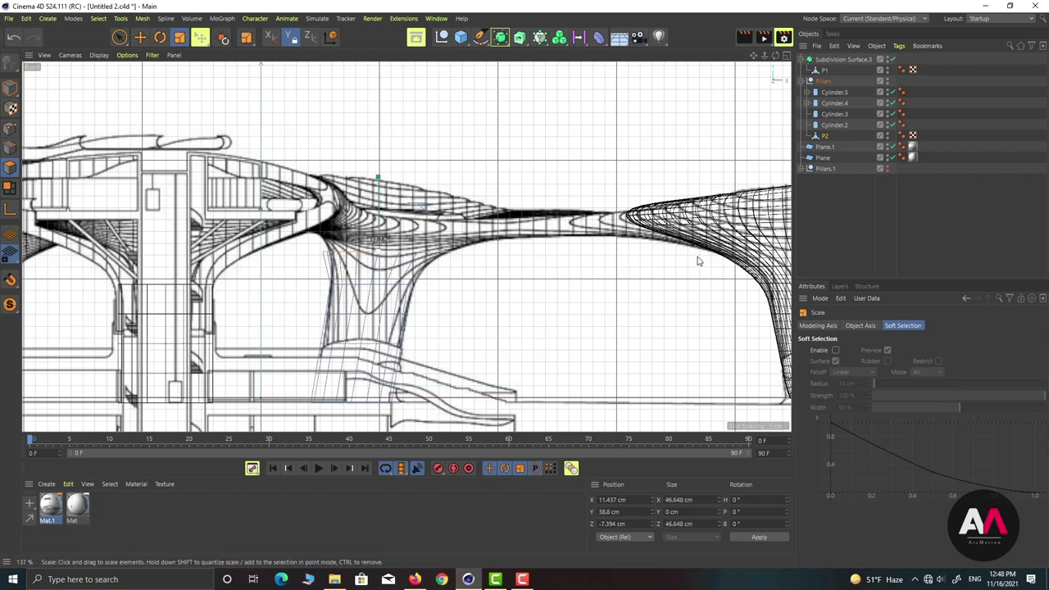
pyautogui.press('e')
pyautogui.moveTo(342, 264)
pyautogui.mouseDown()
pyautogui.moveTo(336, 258)
pyautogui.moveTo(348, 259)
pyautogui.mouseUp()
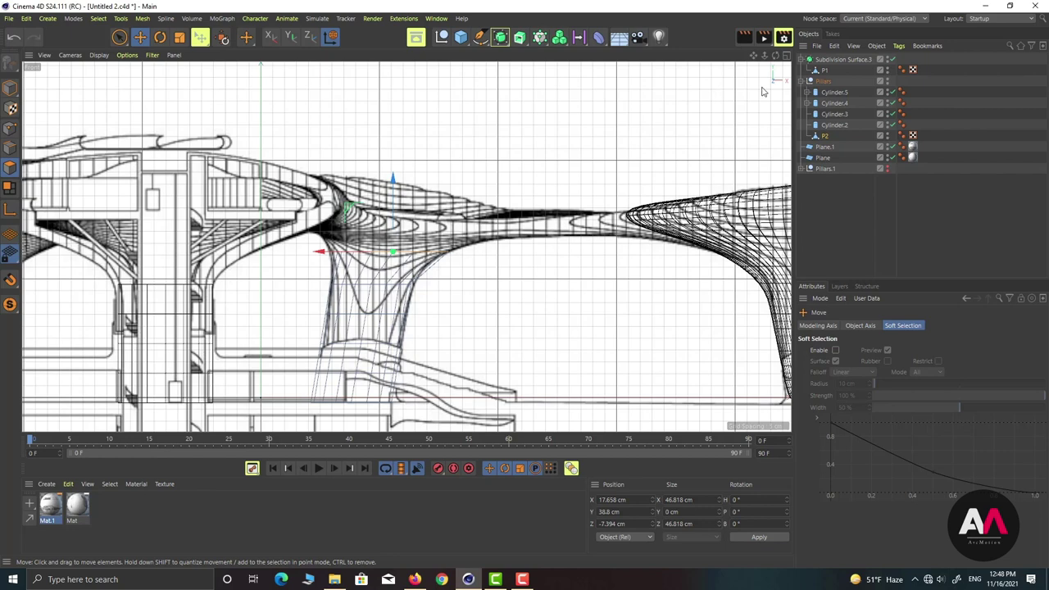
# Extrude P2's top cap upward again with an offset of 10 cm.
pyautogui.click(787, 55)
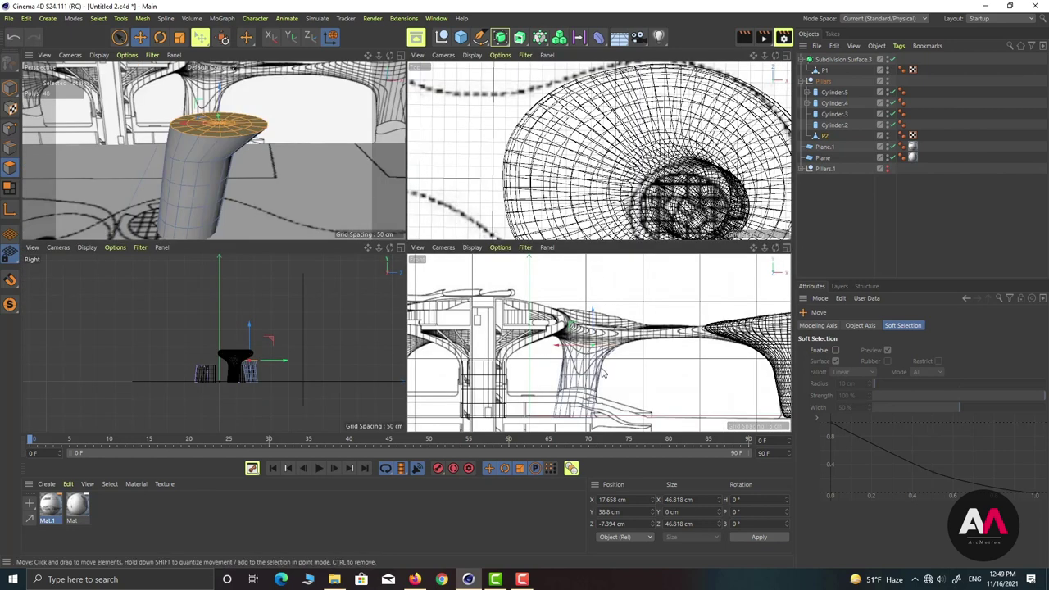
pyautogui.press('d')
pyautogui.moveTo(635, 332); pyautogui.dragTo(653, 332)
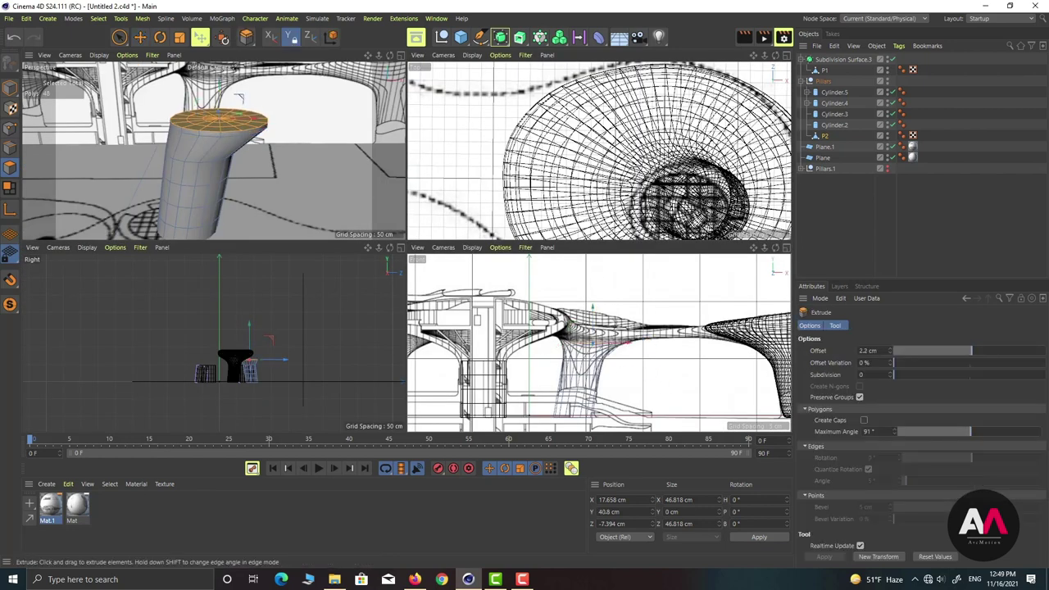
pyautogui.moveTo(239, 98); pyautogui.dragTo(610, 304)
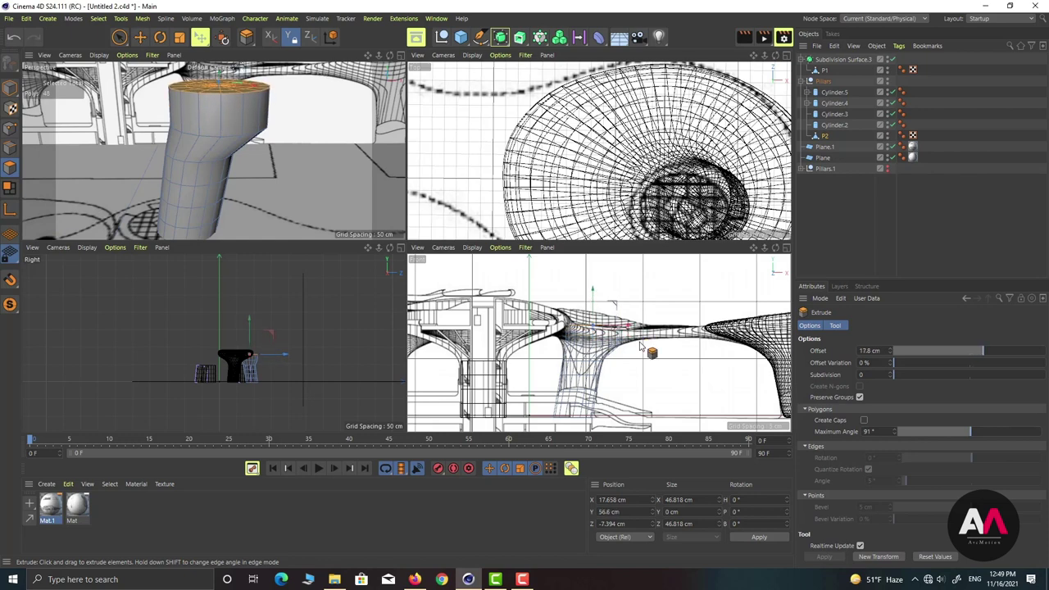
pyautogui.scroll(2, 614, 321)
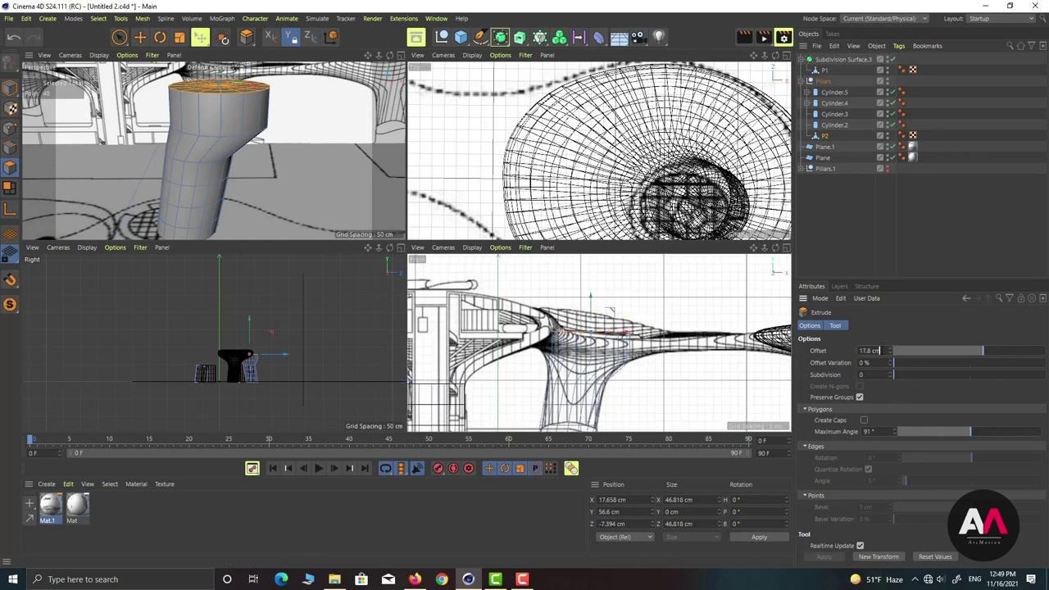
pyautogui.click(865, 350)
pyautogui.write('10')
pyautogui.press('Return')
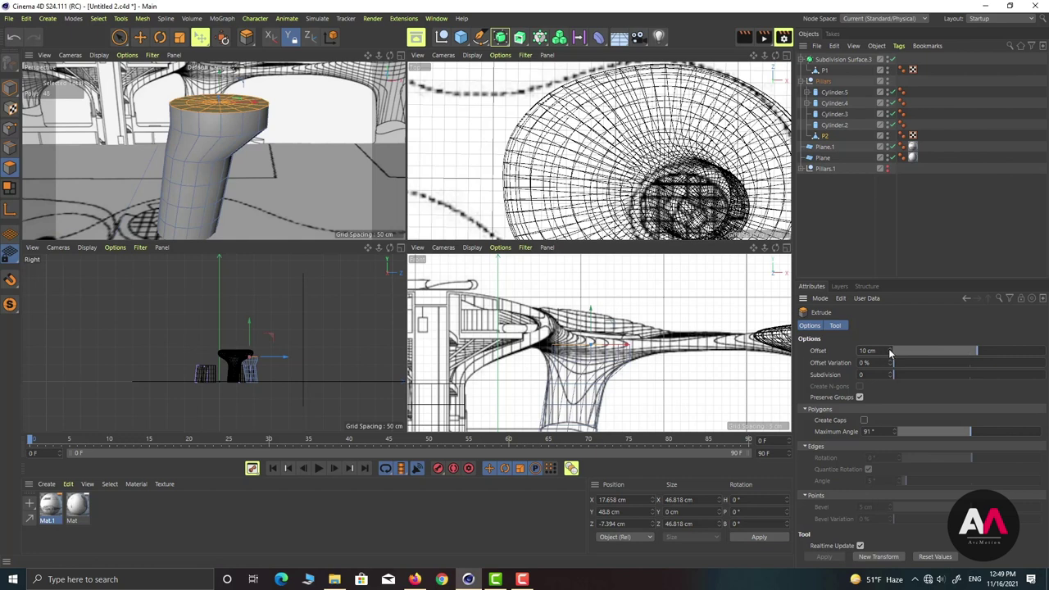
# Increase the extrusion offset of P2's top cap to 13.3 cm.
pyautogui.moveTo(890, 350); pyautogui.dragTo(902, 350)
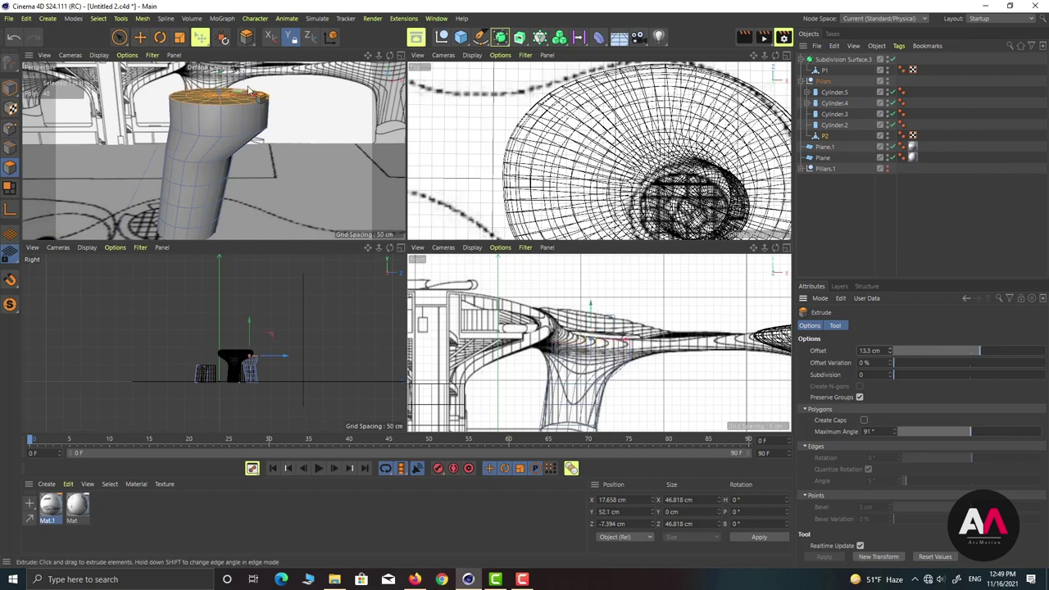
pyautogui.scroll(-4, 215, 146)
pyautogui.keyDown('alt'); pyautogui.moveTo(214, 151); pyautogui.dragTo(156, 138); pyautogui.keyUp('alt')
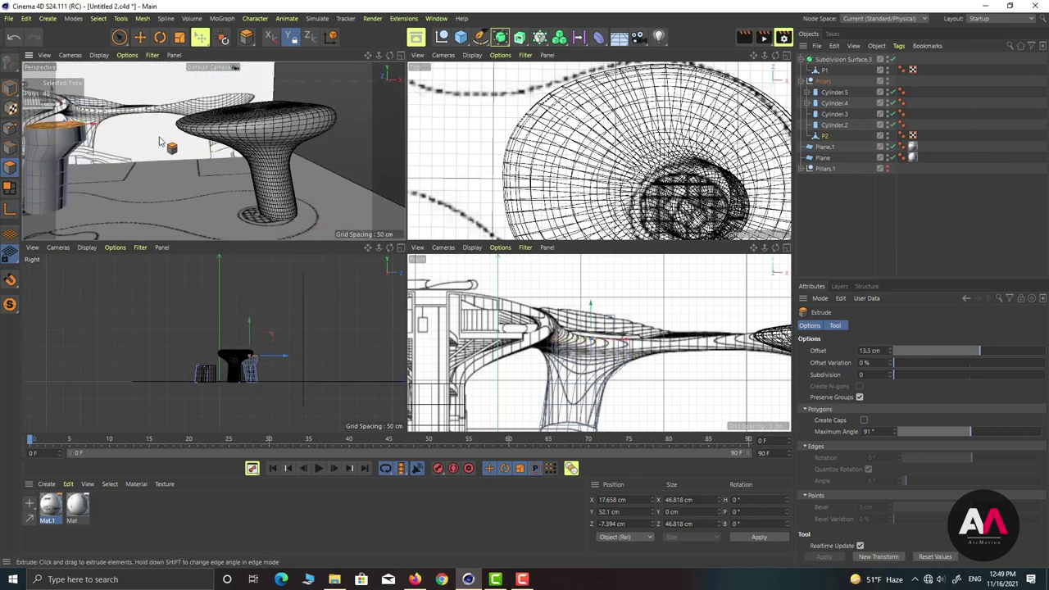
# Disable Subdivision Surface.3 while keeping it visible, so P1 shows its unsmoothed base mesh for comparison.
pyautogui.doubleClick(888, 57)
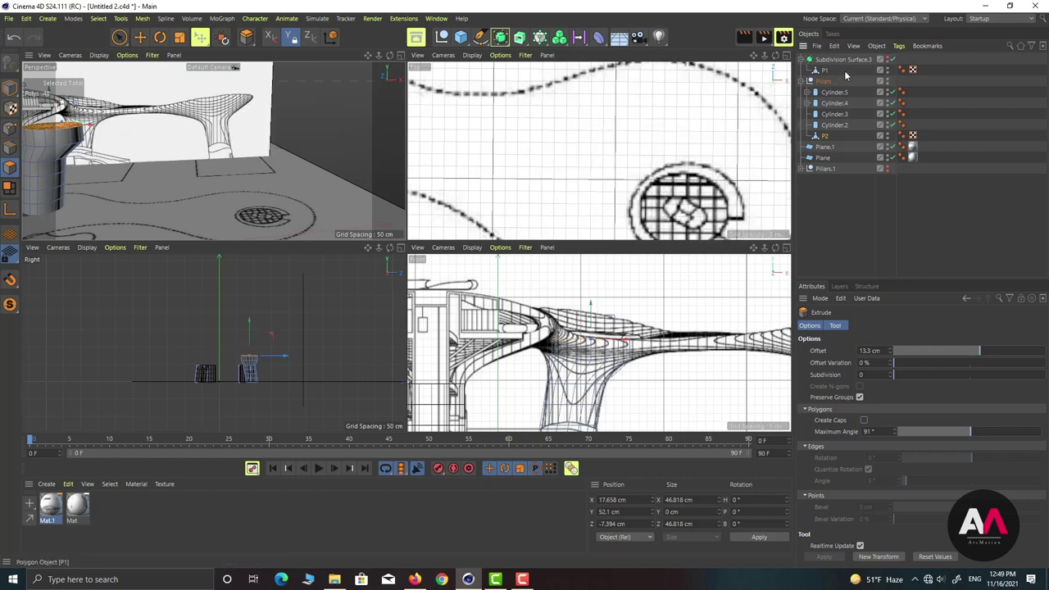
pyautogui.click(887, 60)
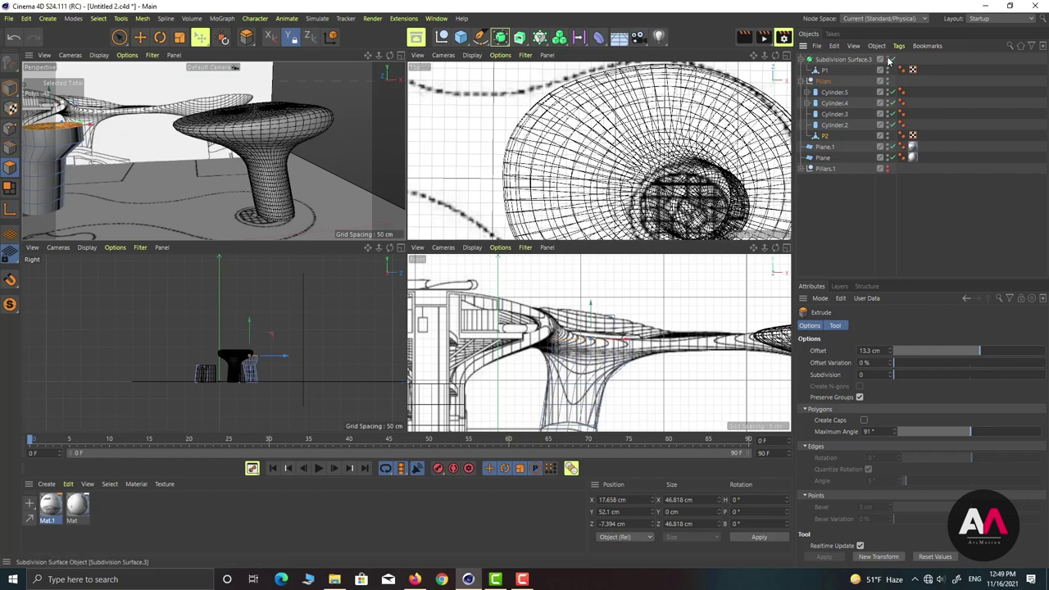
pyautogui.click(894, 62)
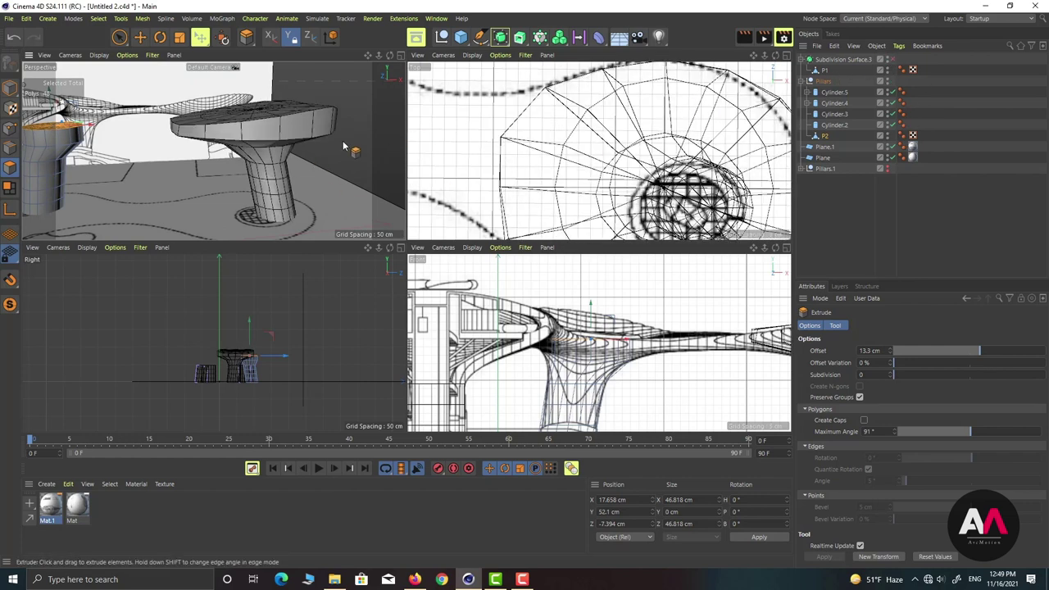
# Scale P2's selected top cap uniformly to about 94.3 cm wide, flaring the column head.
pyautogui.keyDown('alt'); pyautogui.moveTo(316, 183); pyautogui.dragTo(291, 125); pyautogui.keyUp('alt')
pyautogui.scroll(2, 295, 124)
pyautogui.scroll(2, 179, 134)
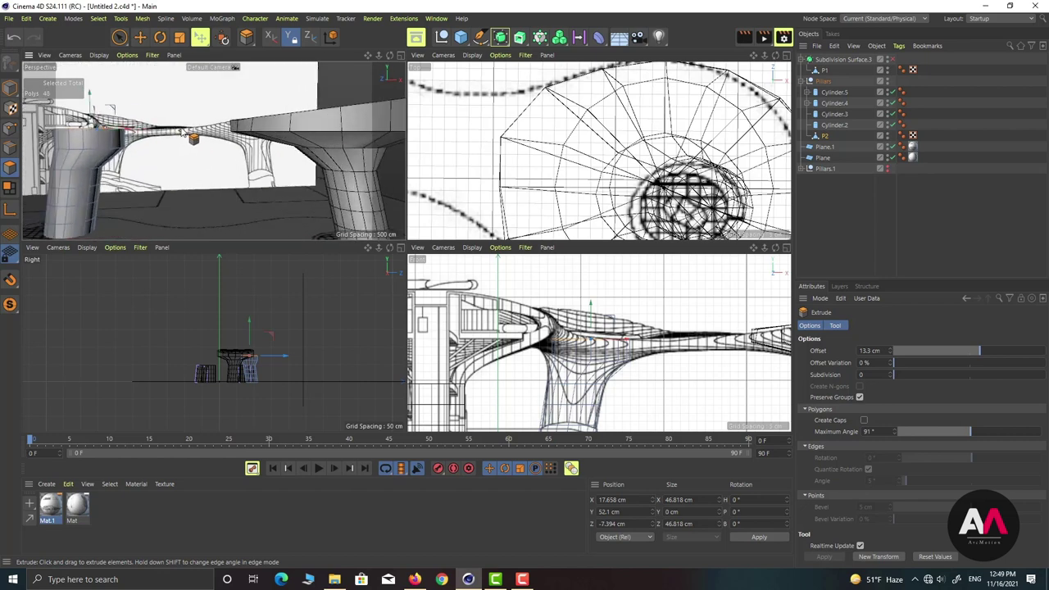
pyautogui.scroll(2, 90, 152)
pyautogui.keyDown('alt'); pyautogui.moveTo(138, 149); pyautogui.dragTo(169, 159, button='middle'); pyautogui.keyUp('alt')
pyautogui.keyDown('alt'); pyautogui.moveTo(155, 185); pyautogui.dragTo(170, 154); pyautogui.keyUp('alt')
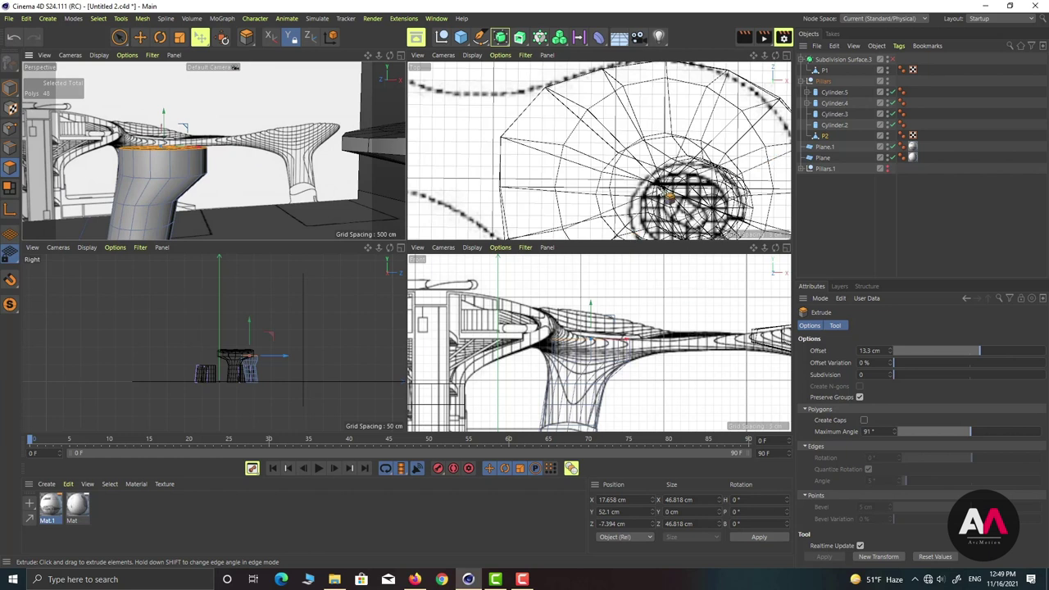
pyautogui.click(826, 136)
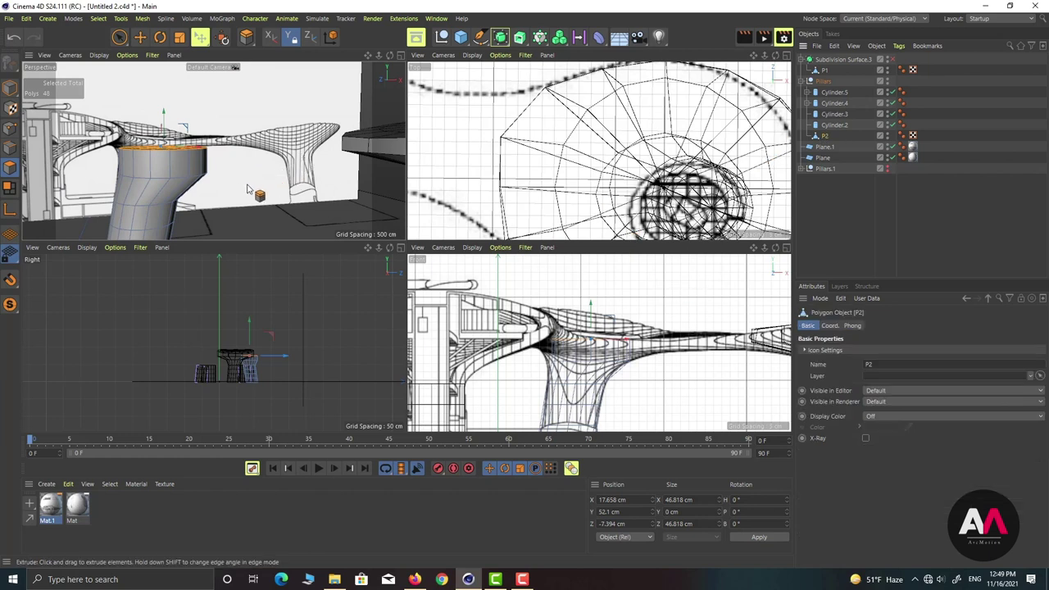
pyautogui.press('t')
pyautogui.moveTo(231, 163); pyautogui.dragTo(342, 163)
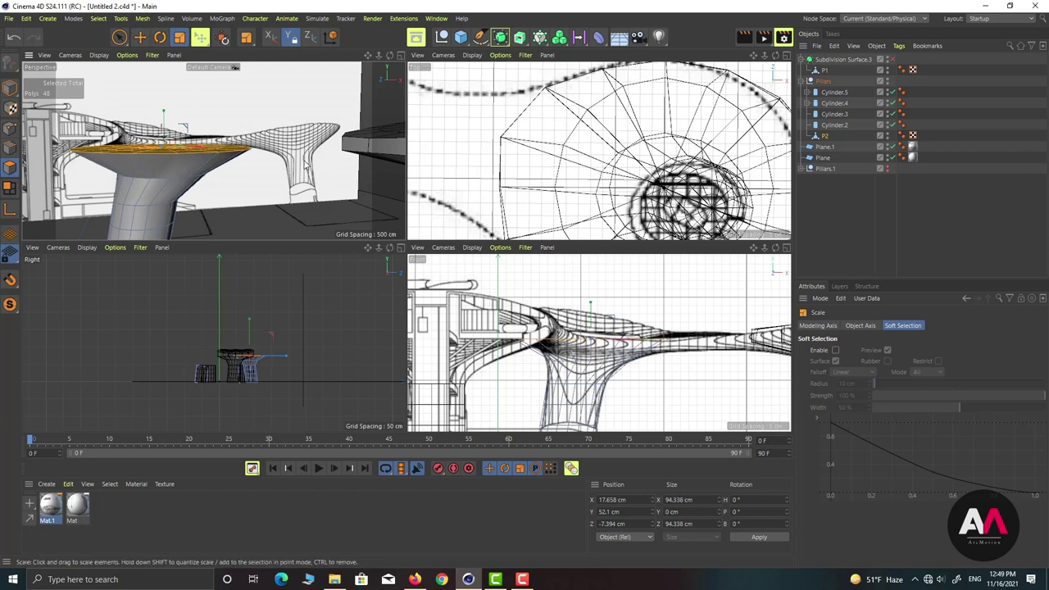
# Extrude P2's cap upward by about 18.3 cm and tilt its top face to follow the sloping canopy in the front elevation.
pyautogui.press('d')
pyautogui.moveTo(275, 155); pyautogui.dragTo(610, 287)
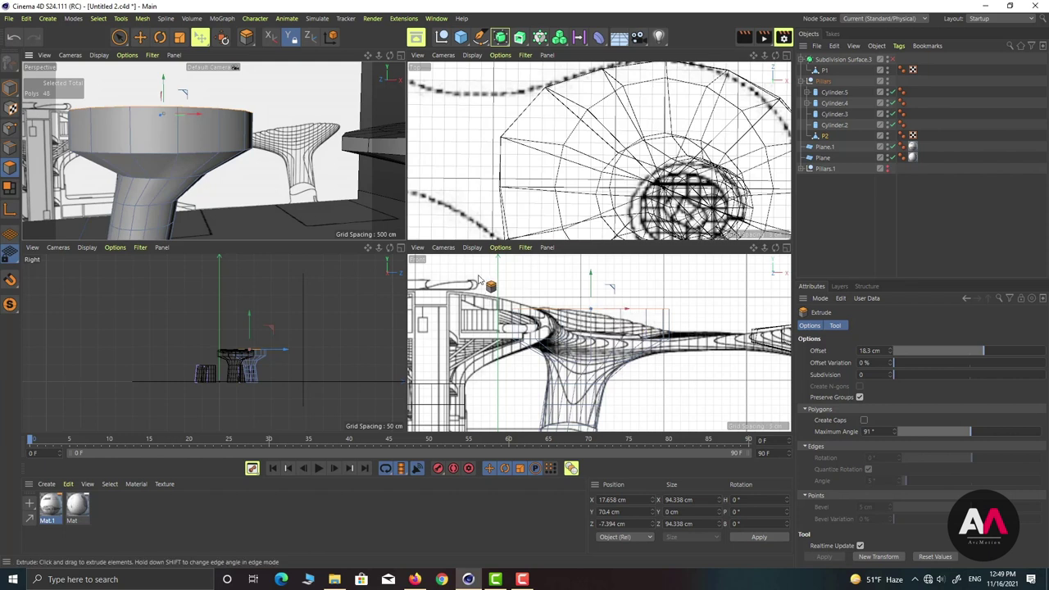
pyautogui.press('r')
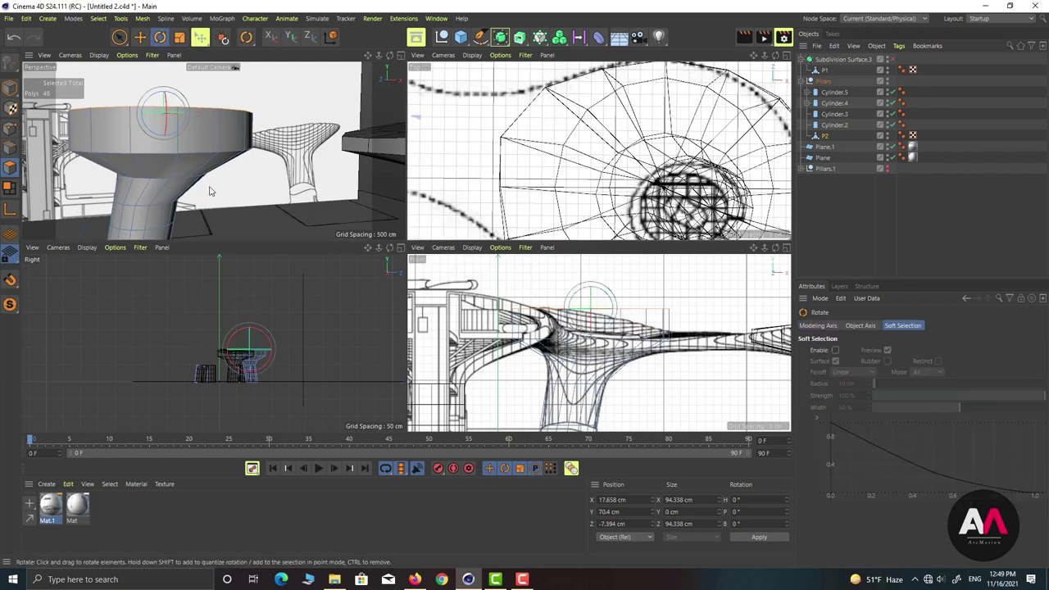
pyautogui.moveTo(613, 304); pyautogui.dragTo(595, 281)
pyautogui.press('e')
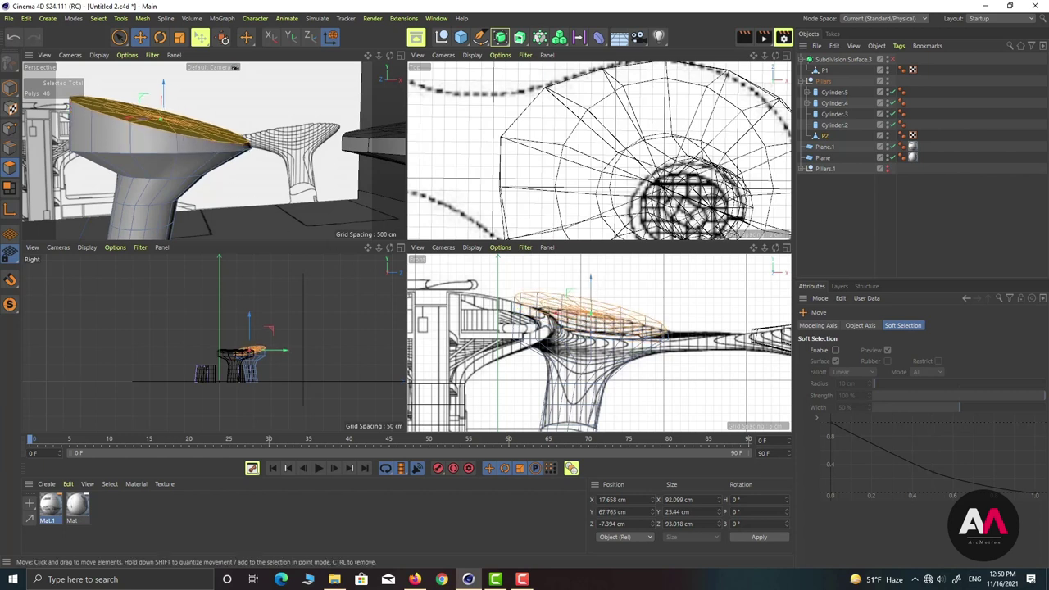
# Loop-select the lower rim edges of P2's head and lower them to about Y 45 cm.
pyautogui.click(9, 147)
pyautogui.press('u')
pyautogui.press('l')
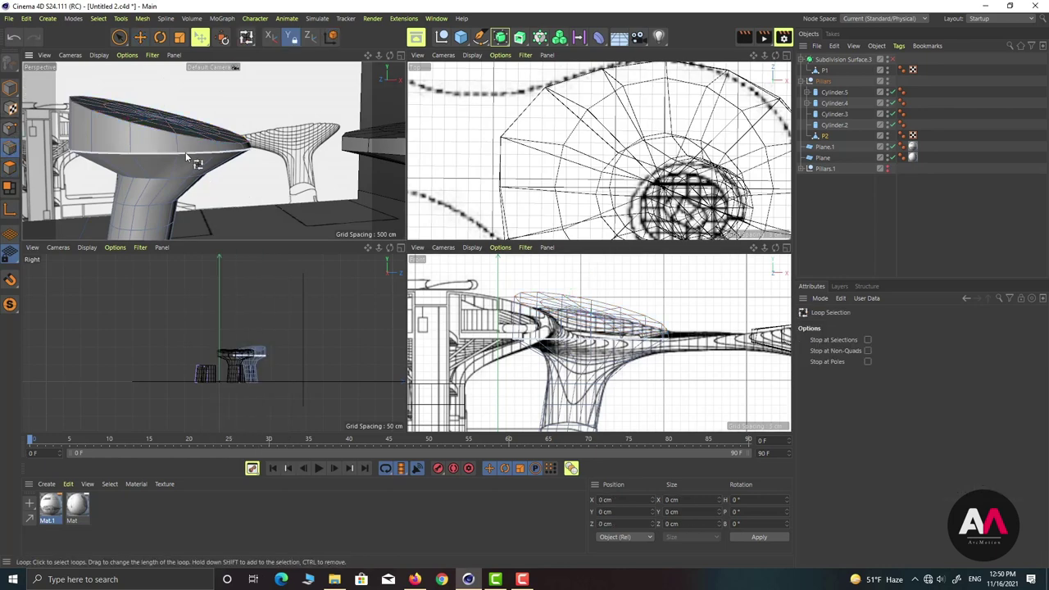
pyautogui.click(180, 150)
pyautogui.press('e')
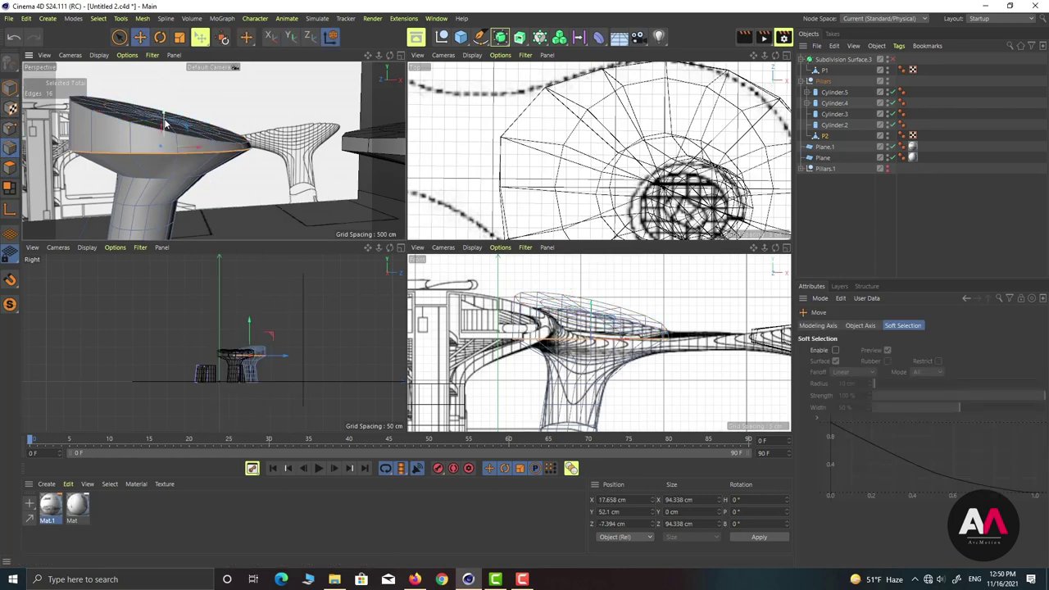
pyautogui.moveTo(164, 121); pyautogui.dragTo(163, 136)
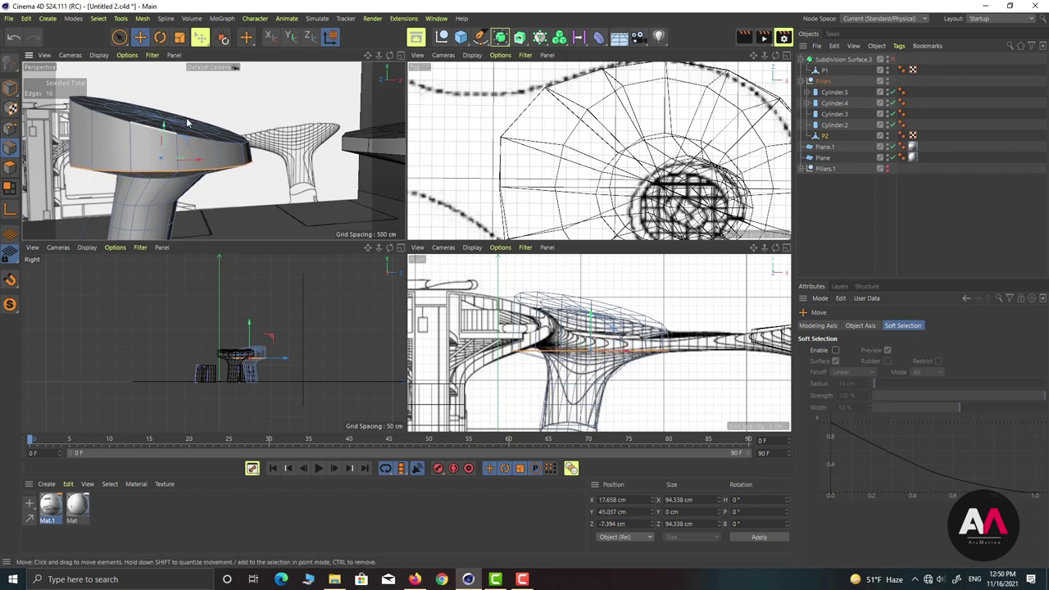
# Lower P2's tilted top polygons to about Y 63.1 cm and rotate them slightly to reduce the sideways tilt.
pyautogui.click(10, 168)
pyautogui.moveTo(166, 89); pyautogui.dragTo(171, 109)
pyautogui.press('r')
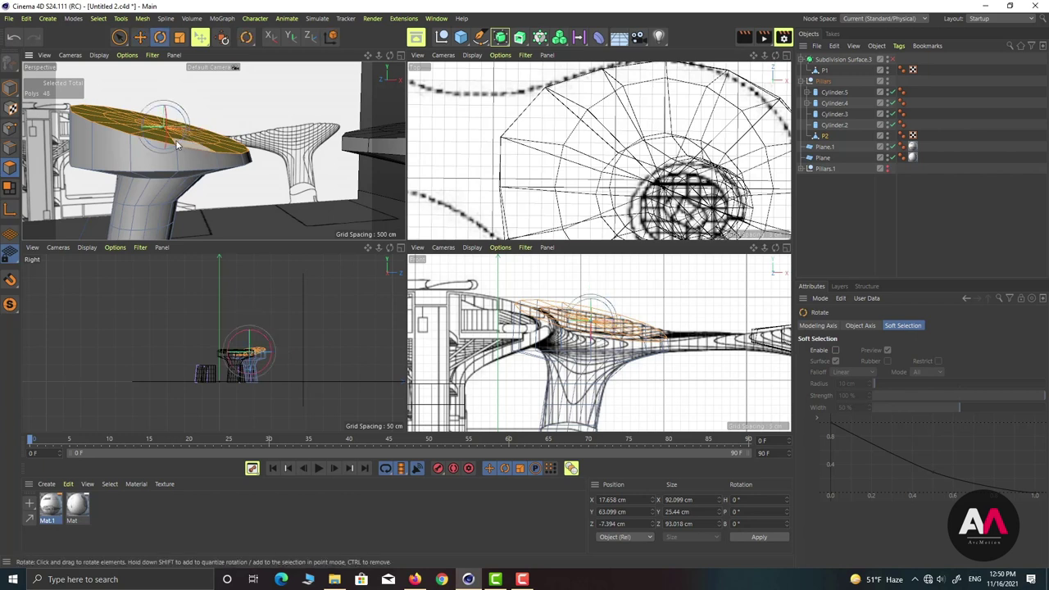
pyautogui.moveTo(165, 116); pyautogui.dragTo(165, 111)
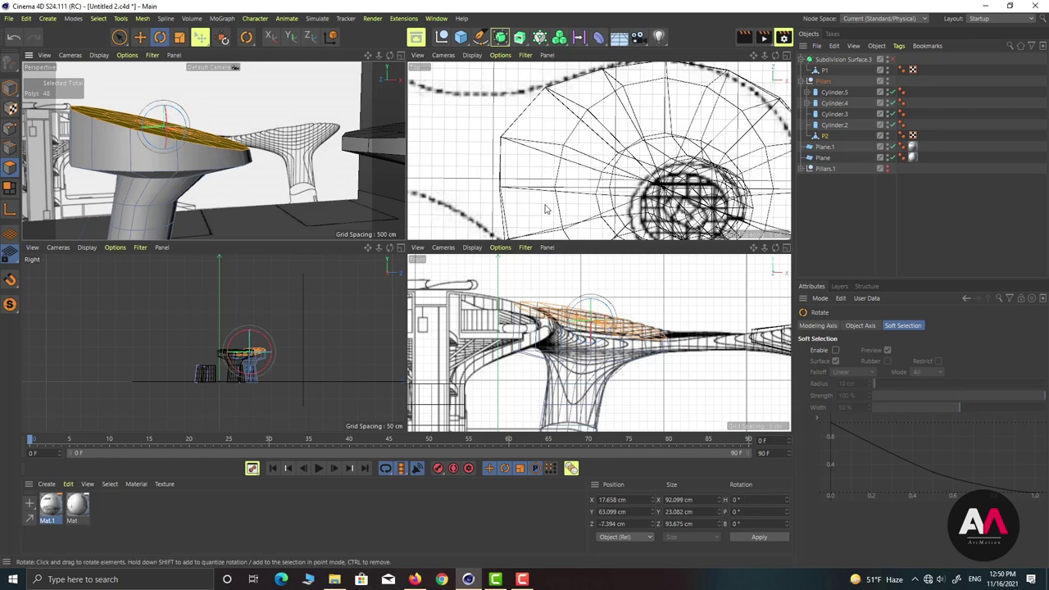
# Select the upper rim, lower rim and underside edge loops of P2's head and scale them to about 85.1 by 80.8 cm.
pyautogui.scroll(-5, 525, 164)
pyautogui.keyDown('alt'); pyautogui.moveTo(628, 151); pyautogui.dragTo(795, 170, button='middle'); pyautogui.keyUp('alt')
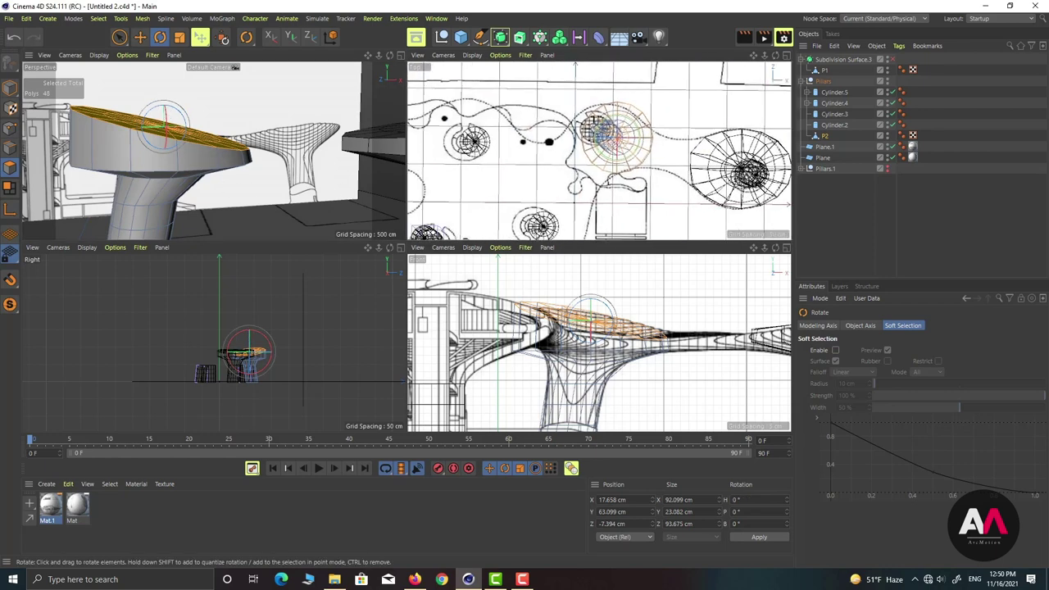
pyautogui.scroll(3, 628, 140)
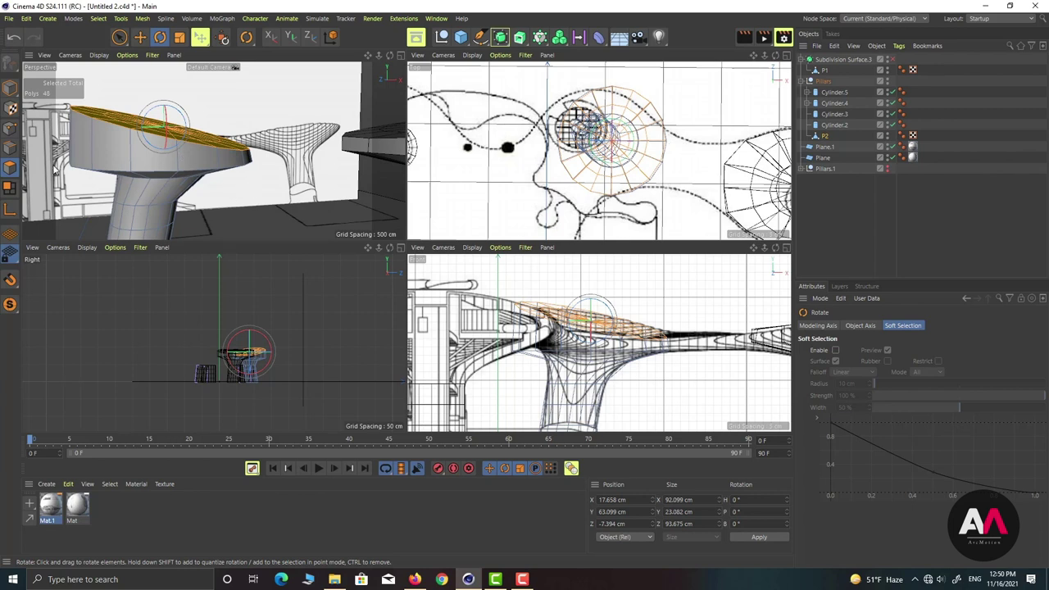
pyautogui.click(10, 148)
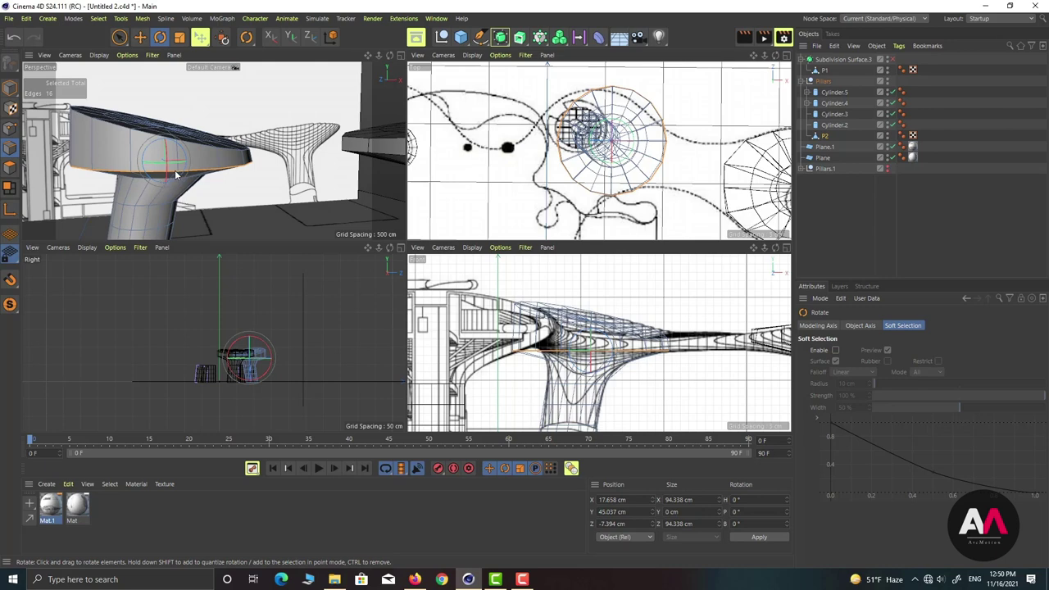
pyautogui.press('u')
pyautogui.press('l')
pyautogui.keyDown('shift'); pyautogui.click(112, 127); pyautogui.keyUp('shift')
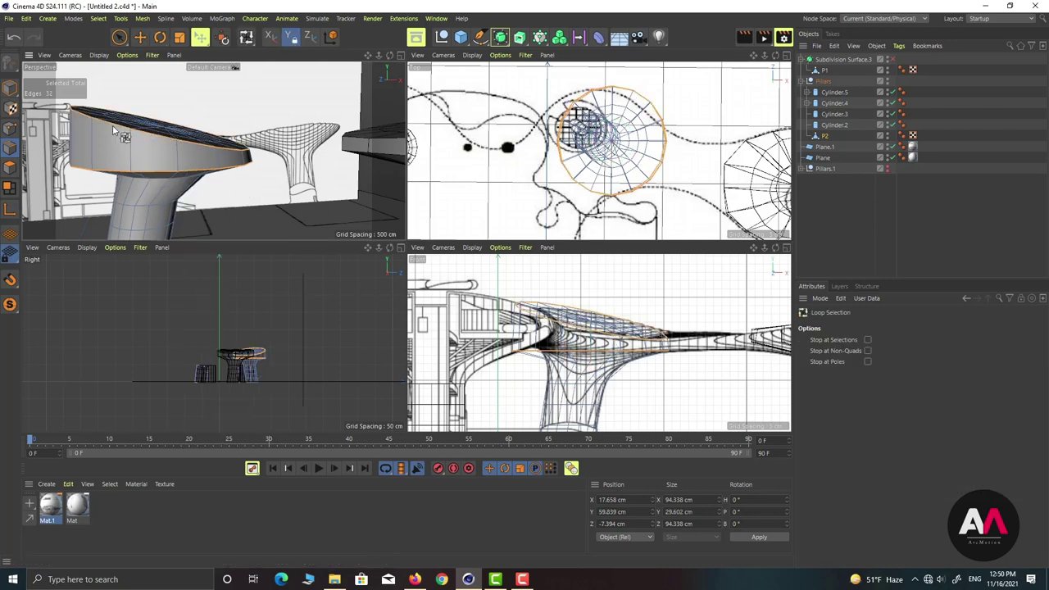
pyautogui.keyDown('shift'); pyautogui.click(159, 181); pyautogui.keyUp('shift')
pyautogui.press('t')
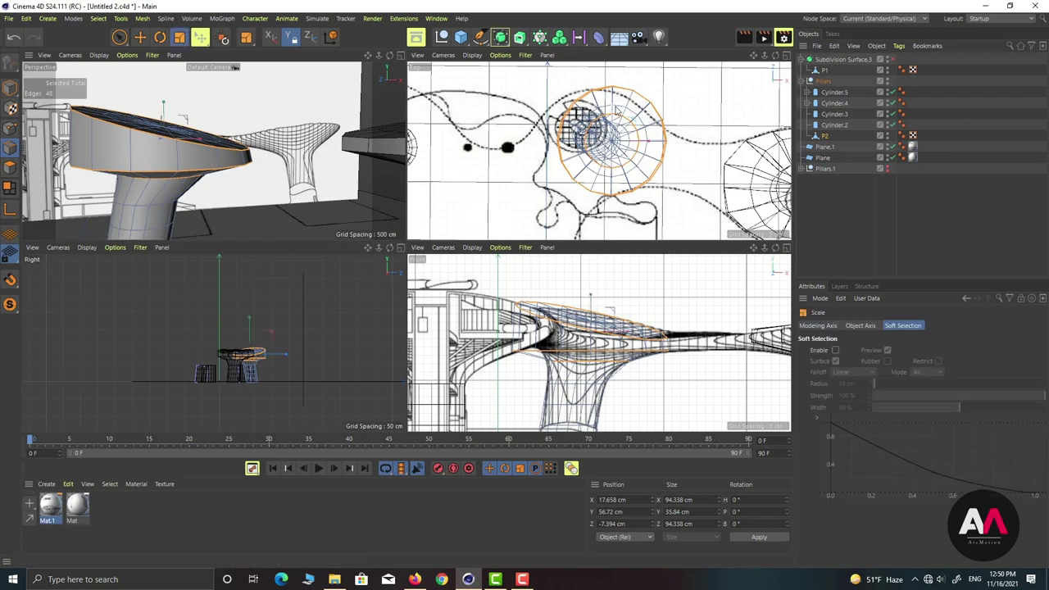
pyautogui.moveTo(614, 109); pyautogui.dragTo(649, 148)
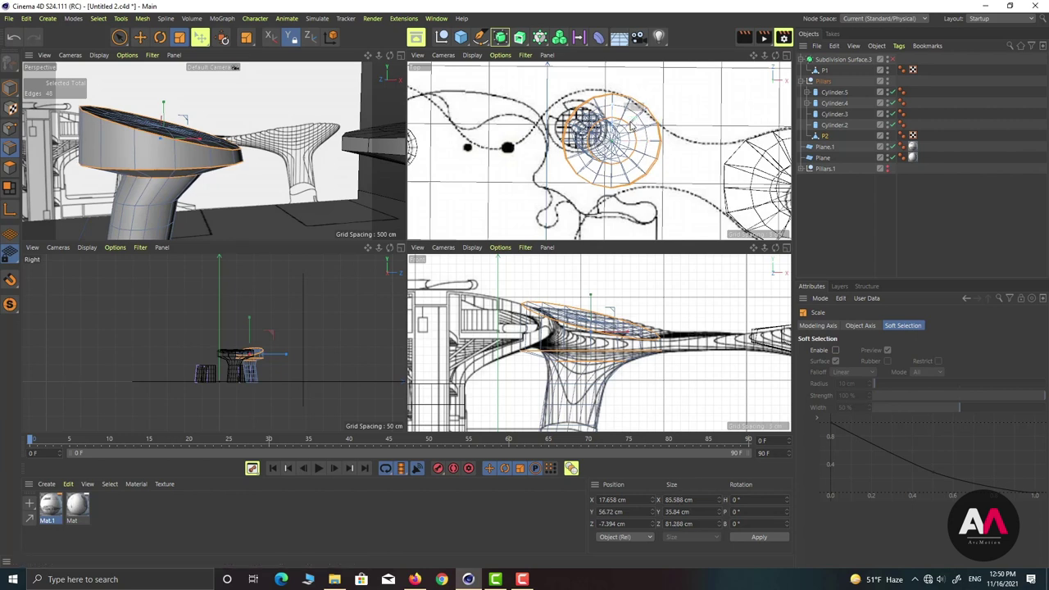
pyautogui.moveTo(634, 123); pyautogui.dragTo(635, 123)
pyautogui.press('e')
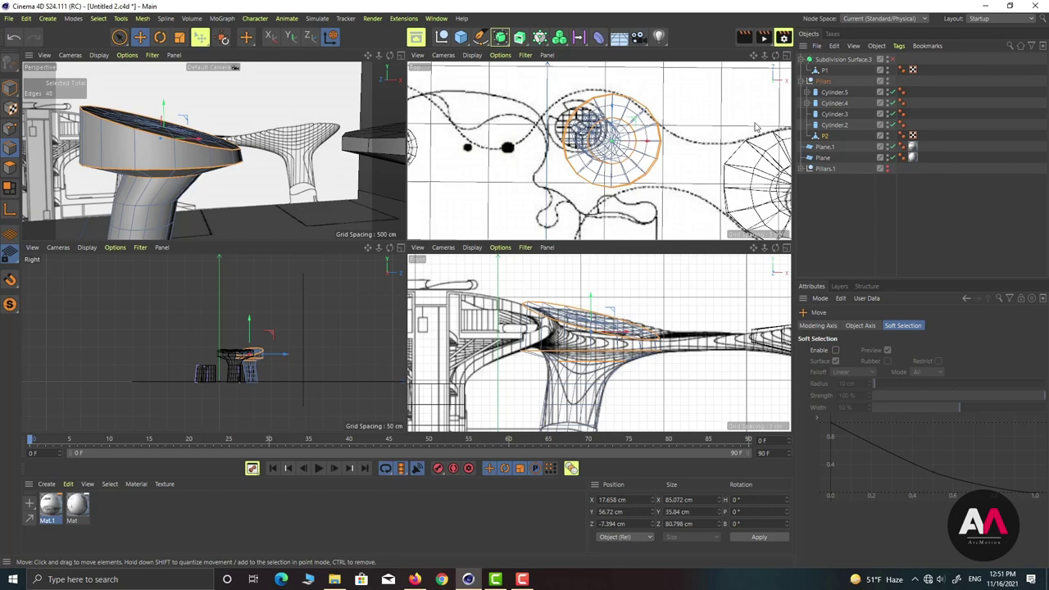
# Select one vertical edge on the side of P2's head and enable soft selection with a 30 cm radius.
pyautogui.click(401, 55)
pyautogui.scroll(-4, 421, 142)
pyautogui.keyDown('alt'); pyautogui.moveTo(365, 181); pyautogui.dragTo(451, 214); pyautogui.keyUp('alt')
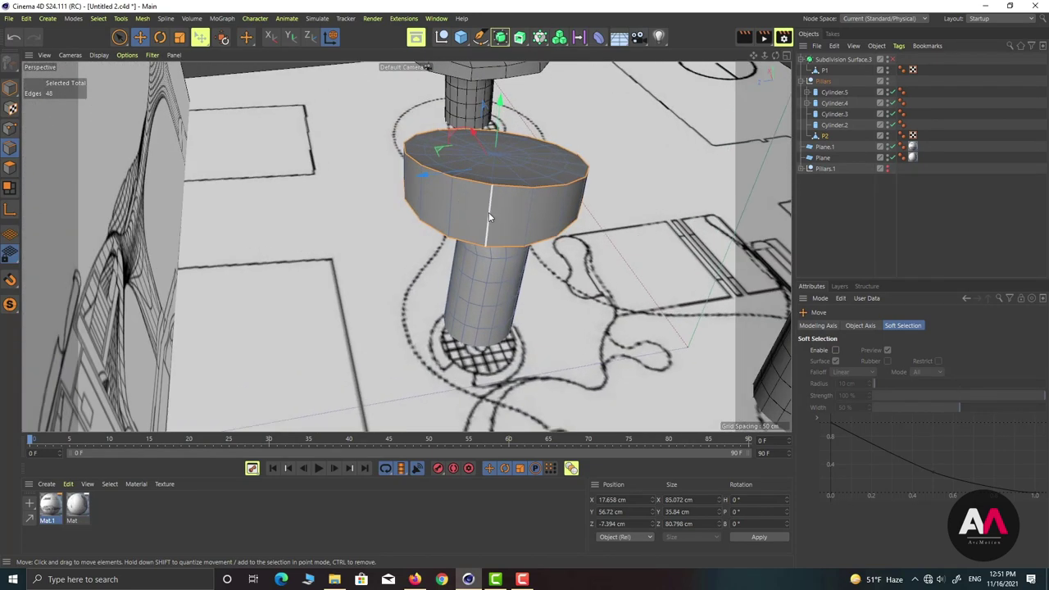
pyautogui.click(449, 215)
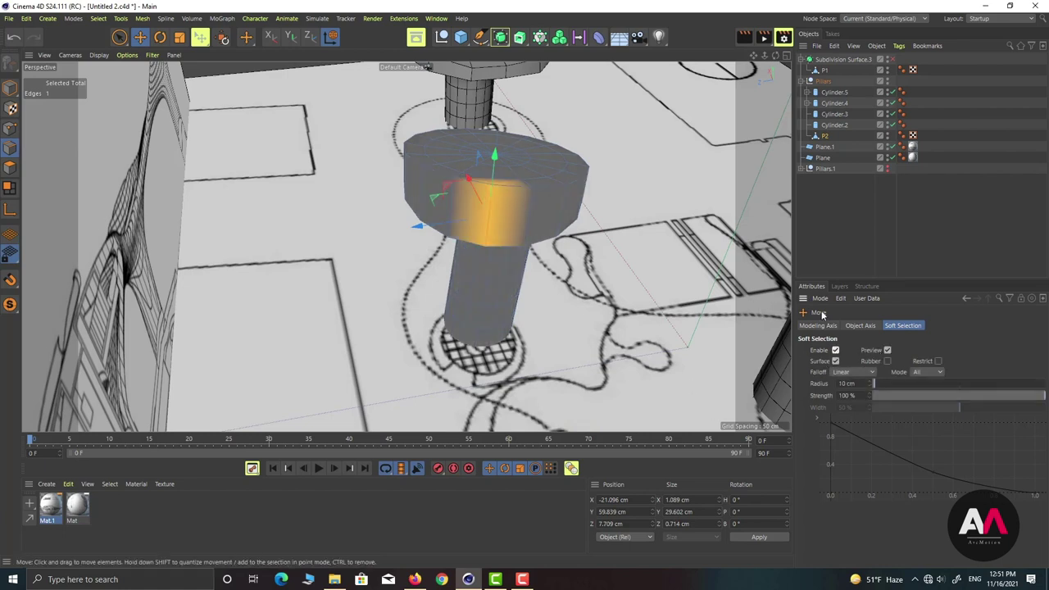
pyautogui.moveTo(856, 384); pyautogui.dragTo(709, 389)
pyautogui.write('30')
pyautogui.press('Return')
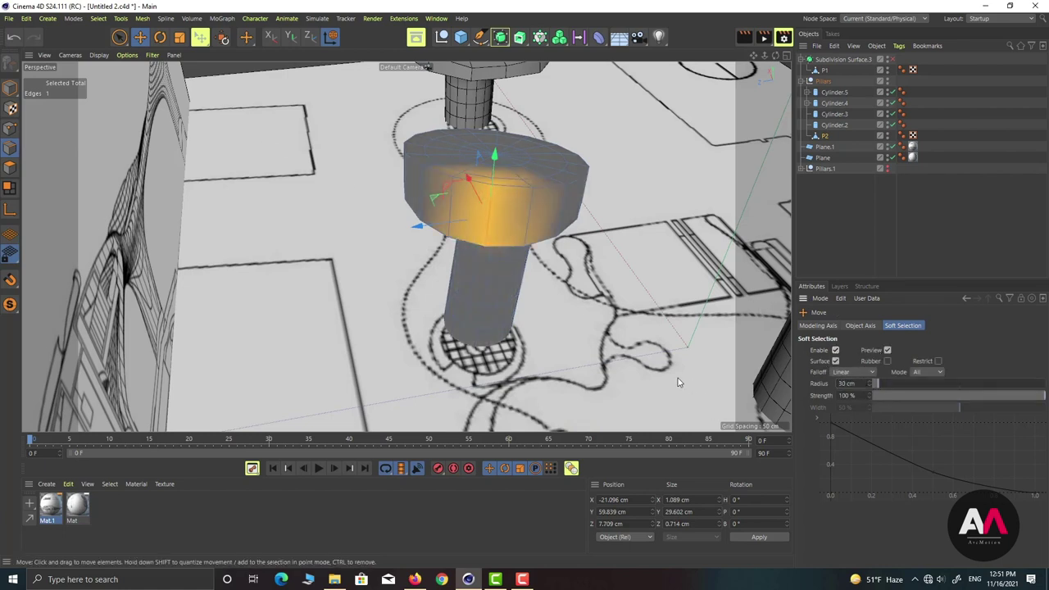
# Add the two neighbouring vertical edges and move all three outward to about X -22.3, Z 23.6 cm, following the plan outline.
pyautogui.keyDown('shift'); pyautogui.click(428, 198); pyautogui.keyUp('shift')
pyautogui.keyDown('shift'); pyautogui.click(484, 241); pyautogui.keyUp('shift')
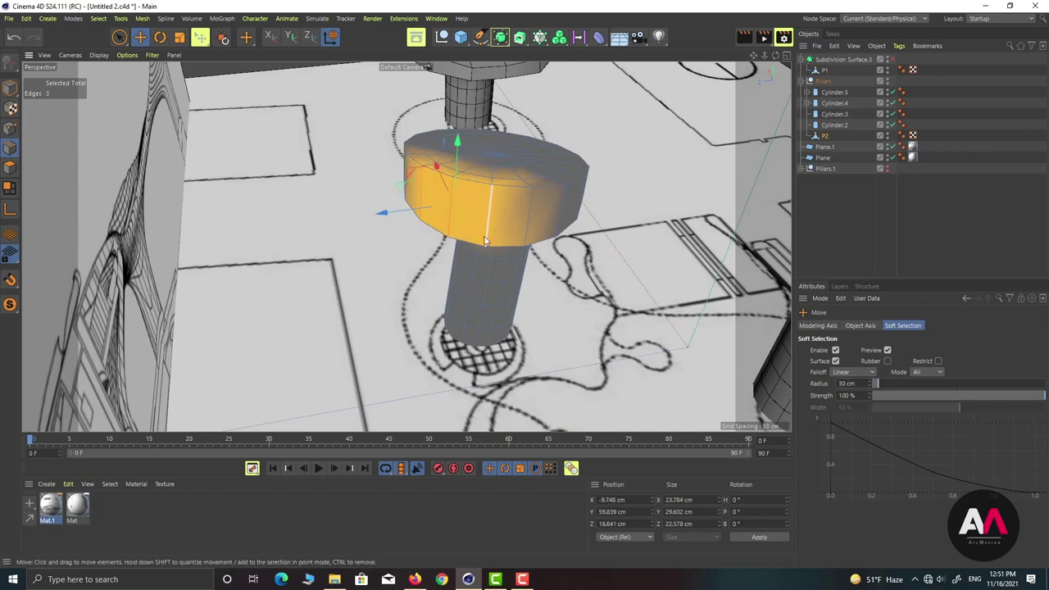
pyautogui.middleClick(701, 172)
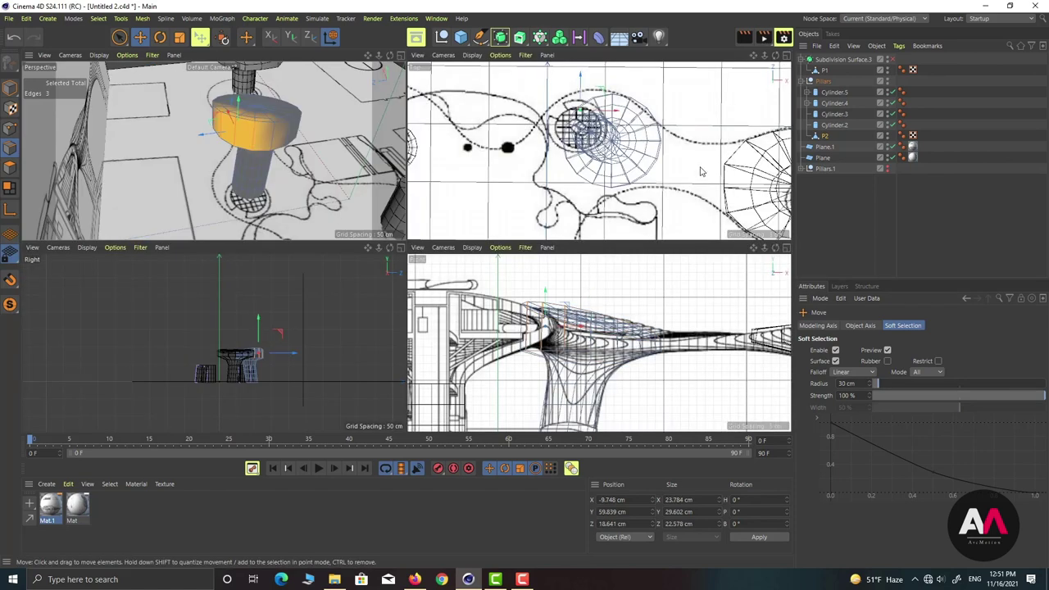
pyautogui.scroll(3, 592, 87)
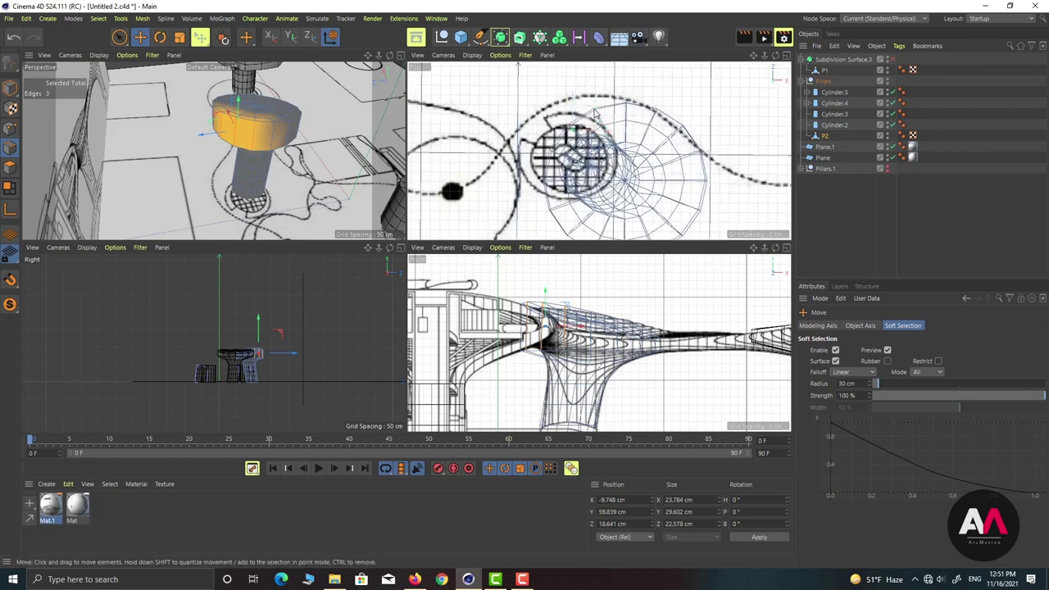
pyautogui.moveTo(595, 114); pyautogui.dragTo(571, 115)
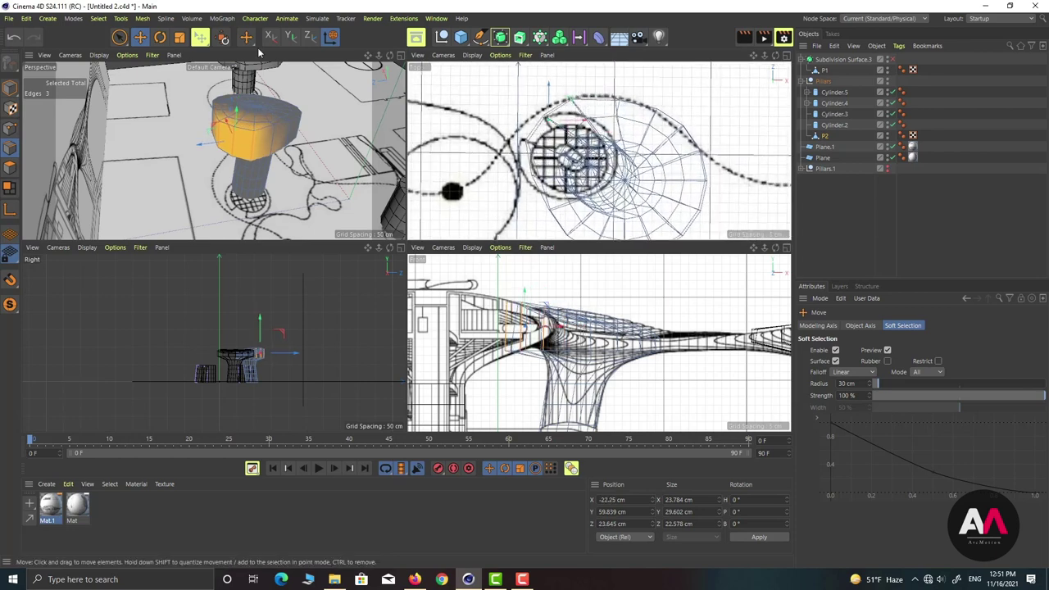
# Narrow the three selected side edges of P2's head to two, then one, moving them outward to about X -39, Z 14.9 cm.
pyautogui.scroll(5, 250, 117)
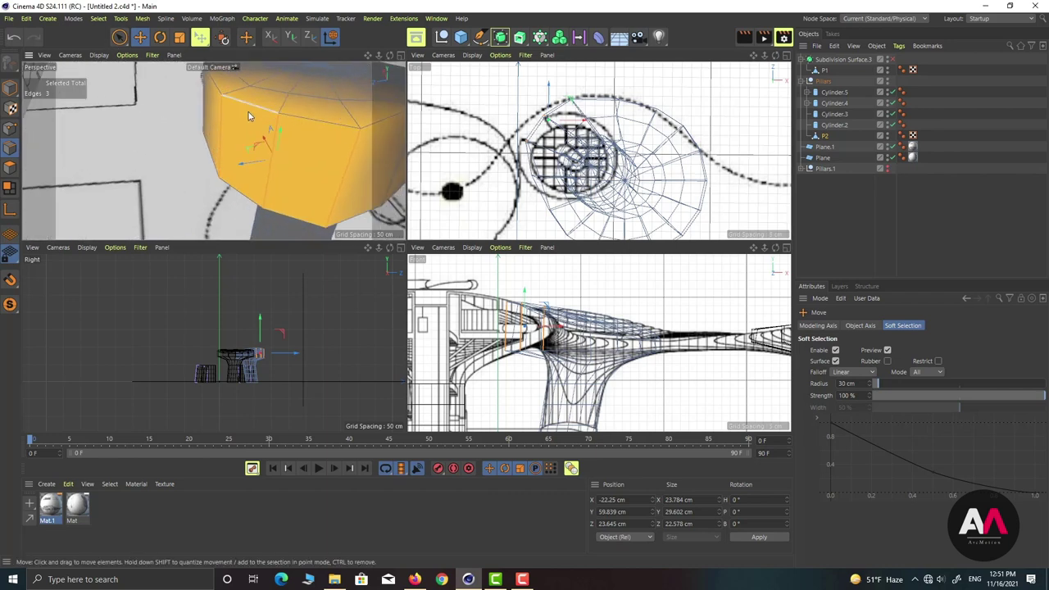
pyautogui.keyDown('alt'); pyautogui.moveTo(250, 116); pyautogui.dragTo(252, 136); pyautogui.keyUp('alt')
pyautogui.keyDown('ctrl'); pyautogui.click(216, 125); pyautogui.keyUp('ctrl')
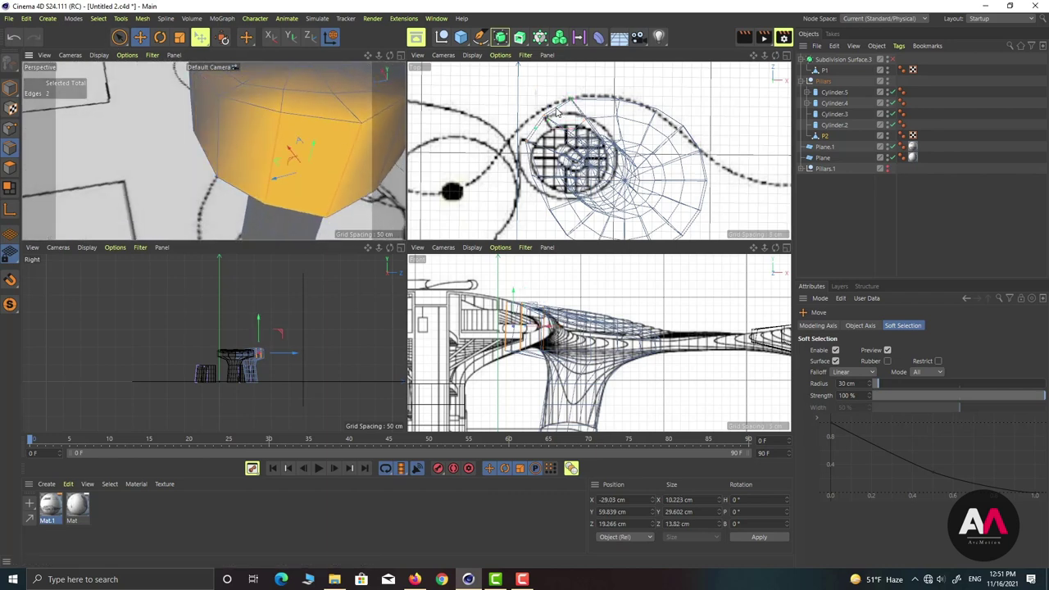
pyautogui.moveTo(558, 110); pyautogui.dragTo(552, 107)
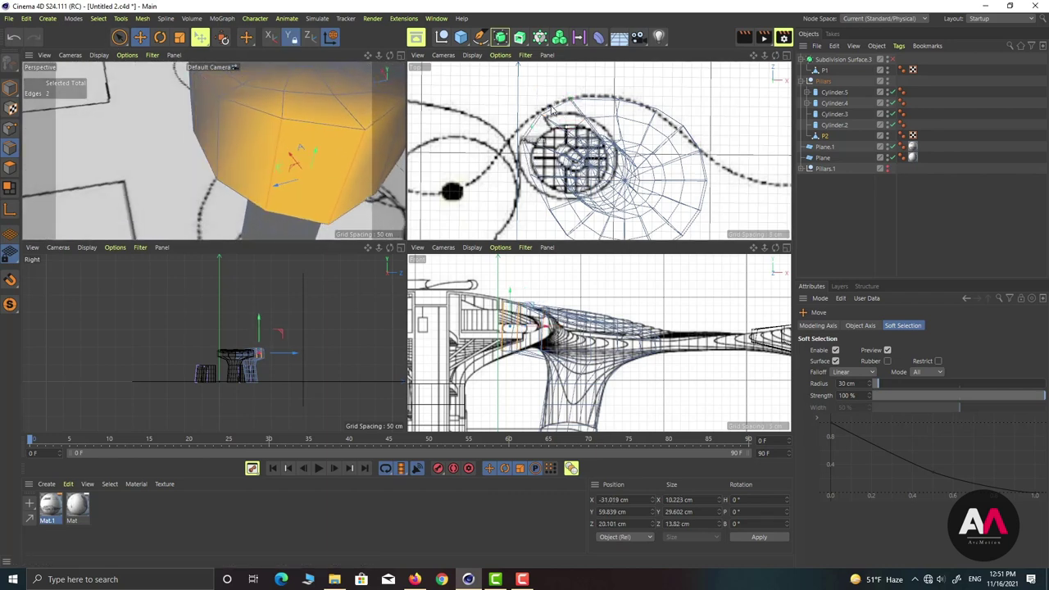
pyautogui.keyDown('ctrl'); pyautogui.click(279, 162); pyautogui.keyUp('ctrl')
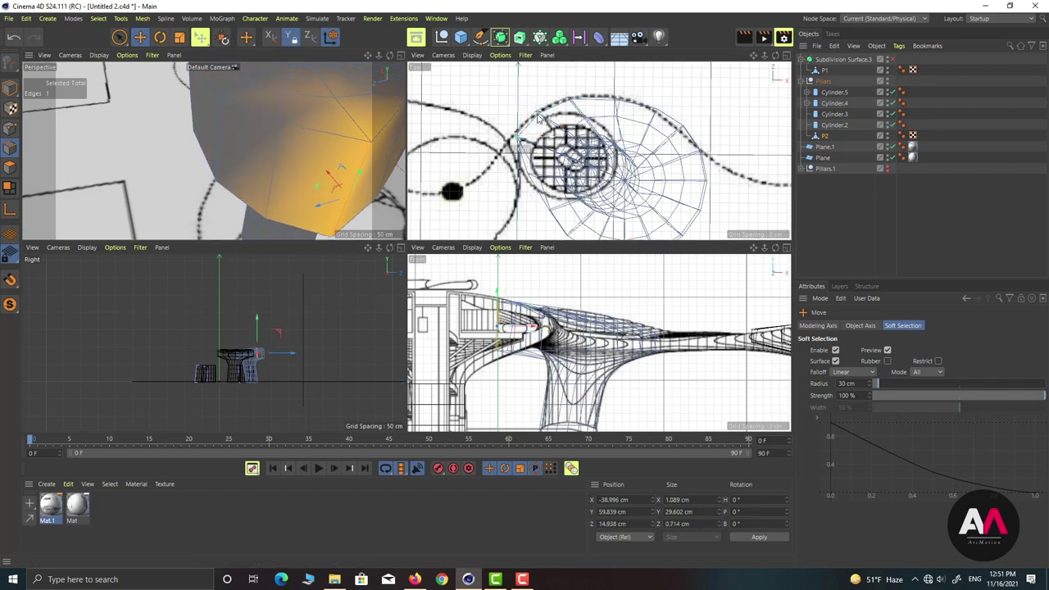
pyautogui.moveTo(538, 119); pyautogui.dragTo(537, 118)
# Select the next vertical edge around P2's head and move it outward to meet the plan outline.
pyautogui.scroll(-2, 508, 114)
pyautogui.keyDown('alt'); pyautogui.moveTo(298, 154); pyautogui.dragTo(172, 154); pyautogui.keyUp('alt')
pyautogui.click(301, 143)
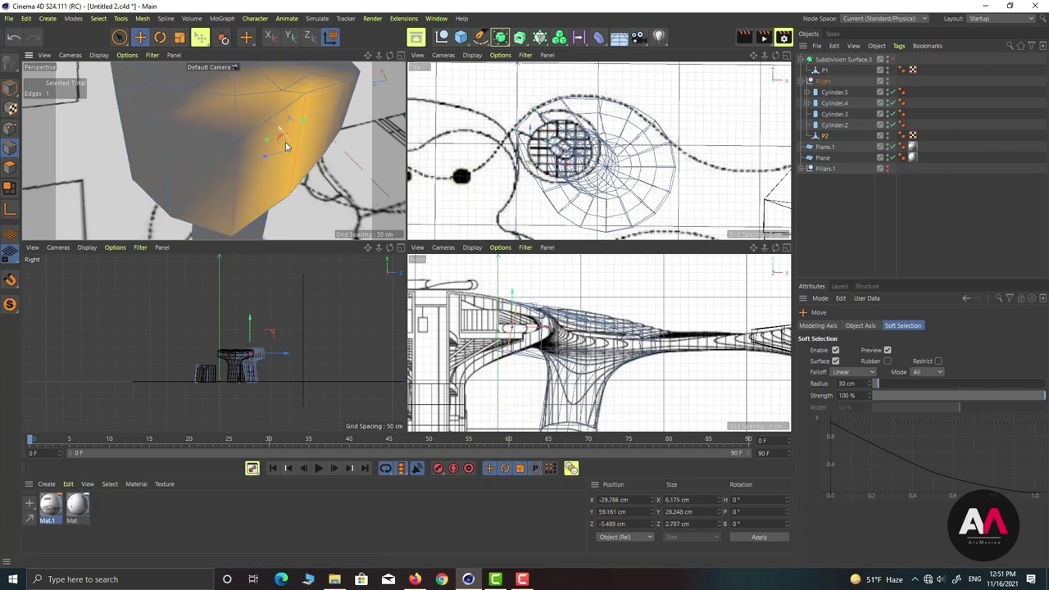
pyautogui.moveTo(268, 144)
pyautogui.mouseDown()
pyautogui.moveTo(281, 168)
pyautogui.moveTo(314, 157)
pyautogui.moveTo(228, 136)
pyautogui.mouseUp()
pyautogui.scroll(-5, 266, 132)
# Select the next two neighbouring vertical edges of P2's head and move them outward to about X -37.8, Z -33.9 cm.
pyautogui.click(265, 129)
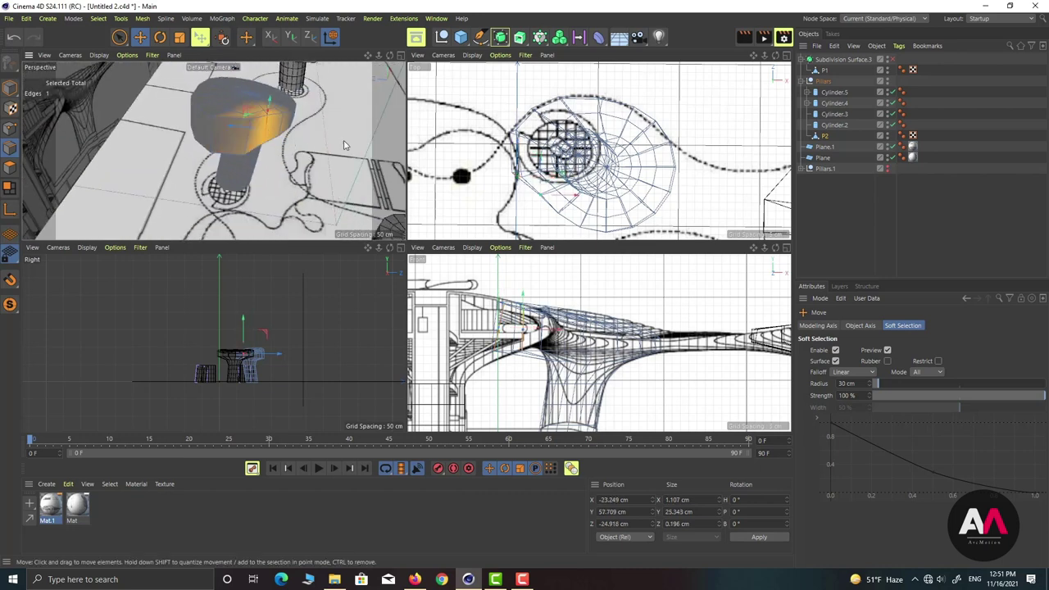
pyautogui.scroll(-4, 613, 160)
pyautogui.keyDown('alt'); pyautogui.moveTo(532, 188); pyautogui.dragTo(553, 163, button='middle'); pyautogui.keyUp('alt')
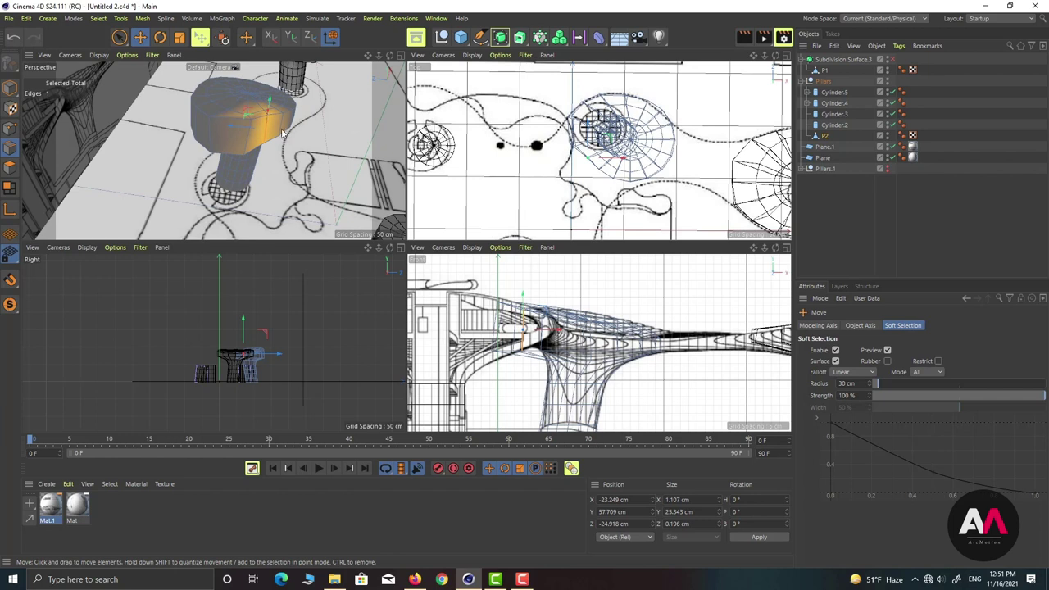
pyautogui.keyDown('shift'); pyautogui.click(284, 132); pyautogui.keyUp('shift')
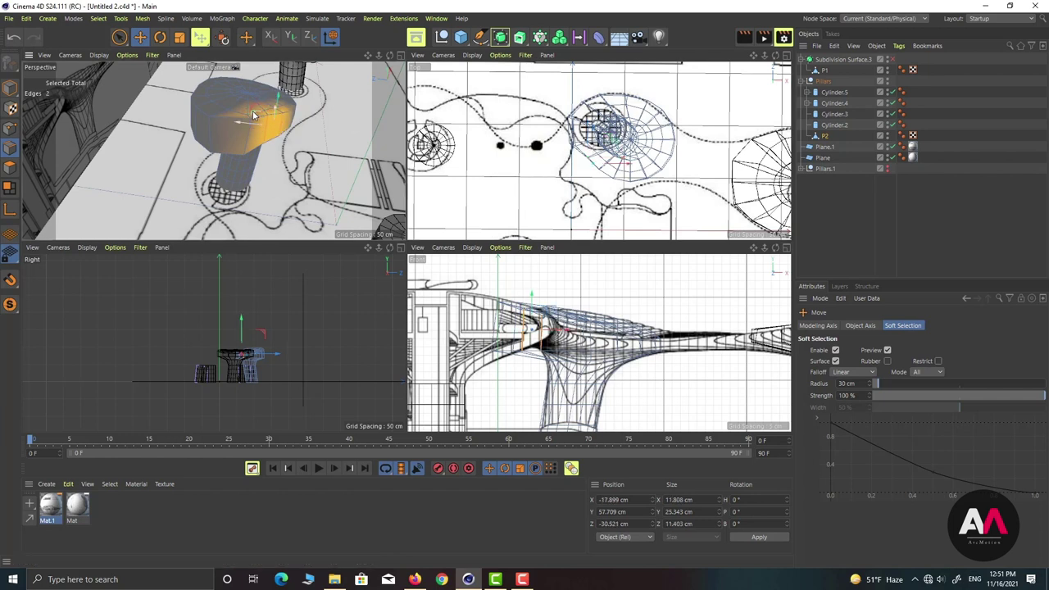
pyautogui.moveTo(253, 115); pyautogui.dragTo(222, 109)
# Move two further side edges of P2's head to about X 8.7, Z -52.9 cm, and one alone to about X 2.8, Z -65.7 cm.
pyautogui.keyDown('alt'); pyautogui.moveTo(267, 139); pyautogui.dragTo(218, 129); pyautogui.keyUp('alt')
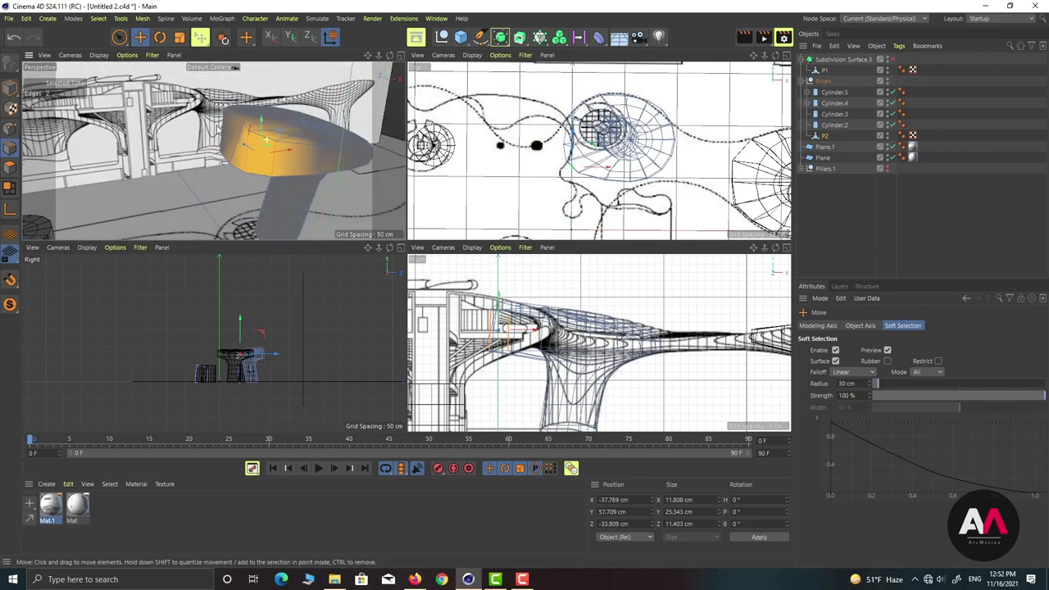
pyautogui.click(331, 170)
pyautogui.moveTo(318, 176)
pyautogui.keyDown('alt'); pyautogui.mouseDown()
pyautogui.moveTo(249, 189)
pyautogui.moveTo(311, 192)
pyautogui.mouseUp(); pyautogui.keyUp('alt')
pyautogui.click(273, 182)
pyautogui.scroll(3, 303, 205)
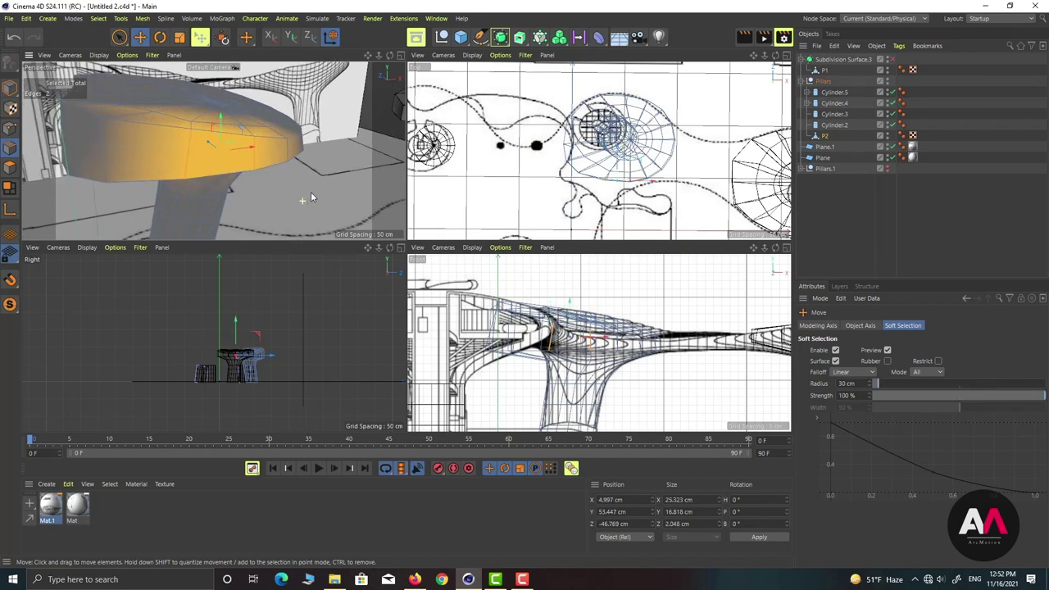
pyautogui.moveTo(637, 166); pyautogui.dragTo(641, 173)
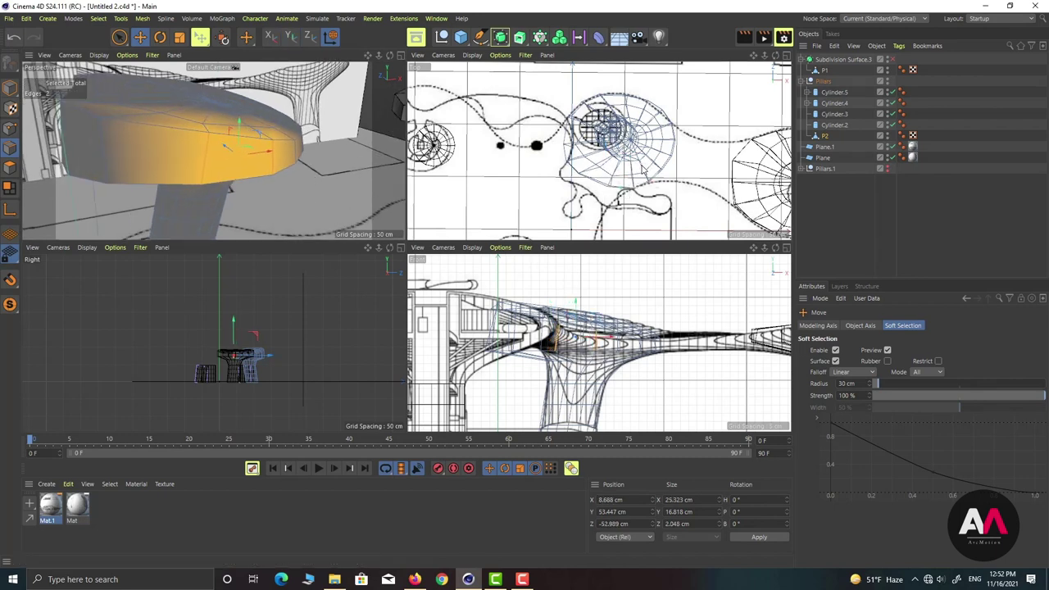
pyautogui.keyDown('ctrl'); pyautogui.click(273, 168); pyautogui.keyUp('ctrl')
pyautogui.moveTo(631, 172); pyautogui.dragTo(641, 183)
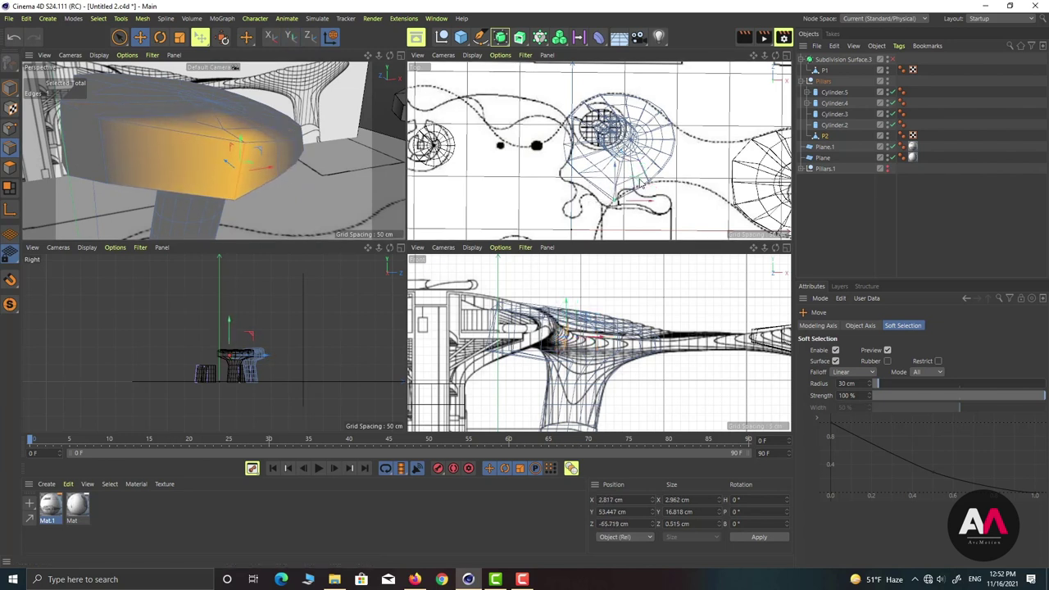
# Select a single vertical edge near the far end of P2's head and move it outward to about X 54.6, Z -46.5 cm.
pyautogui.keyDown('alt'); pyautogui.moveTo(209, 165); pyautogui.dragTo(138, 168); pyautogui.keyUp('alt')
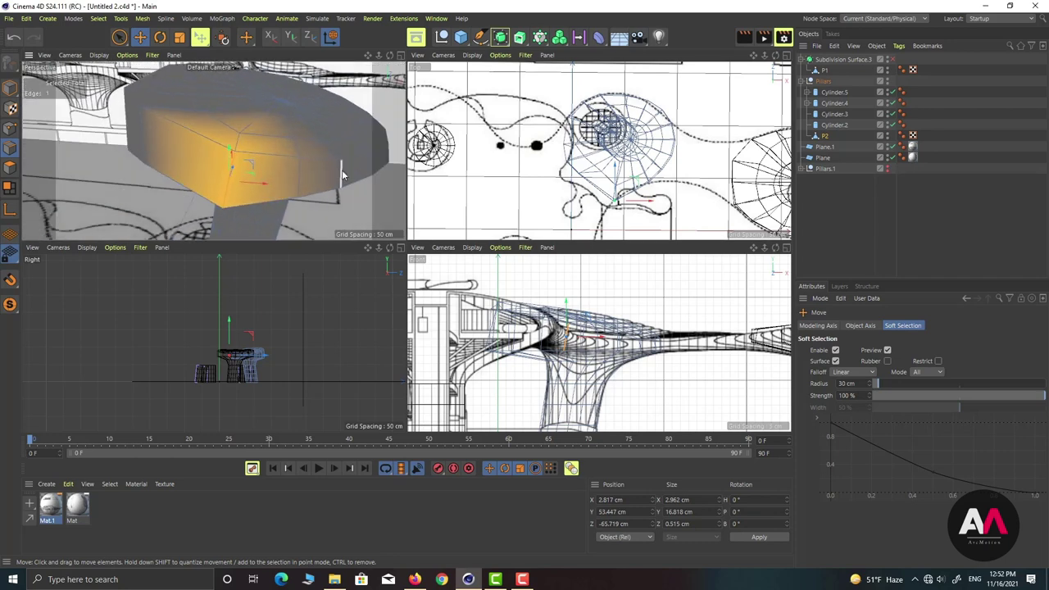
pyautogui.click(341, 174)
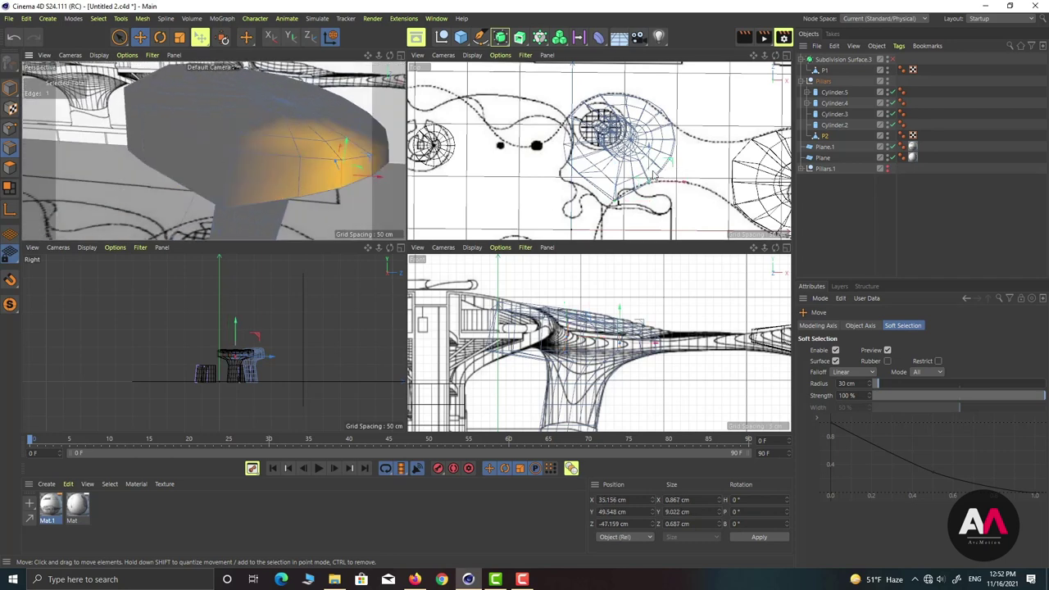
pyautogui.click(371, 164)
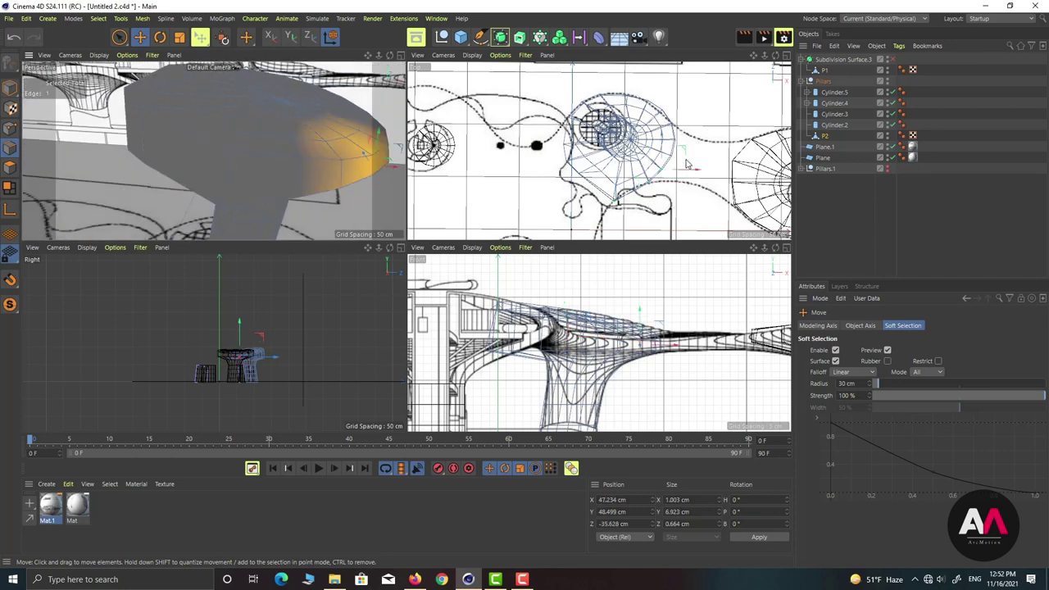
pyautogui.moveTo(687, 164); pyautogui.dragTo(692, 166)
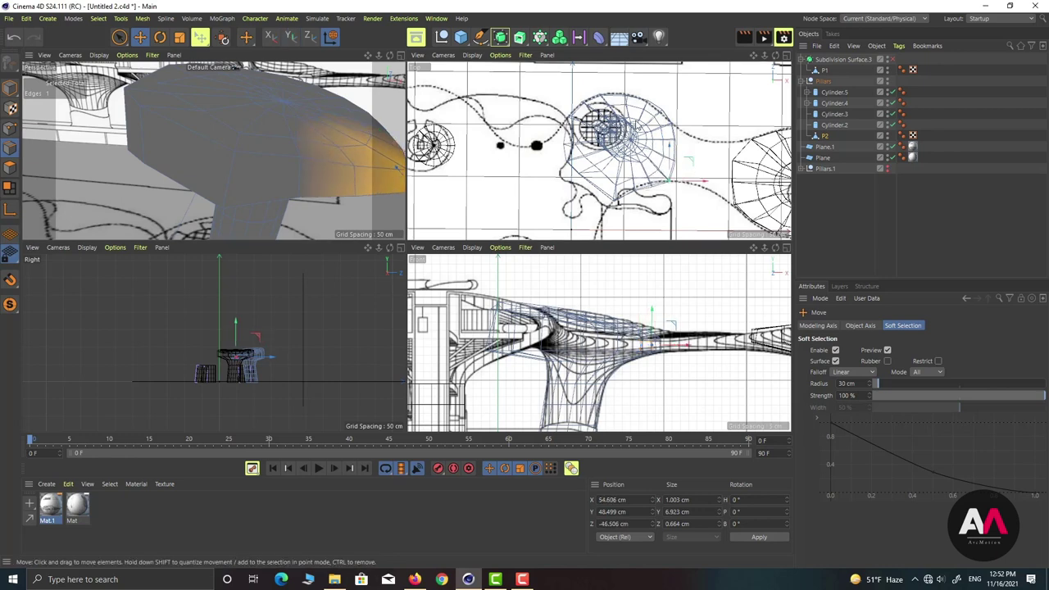
# Move a rim edge of the P2 canopy outward in plan to the blueprint outline, at about X 72.7 cm, Z -3.3 cm.
pyautogui.keyDown('alt'); pyautogui.moveTo(327, 132); pyautogui.dragTo(244, 121); pyautogui.keyUp('alt')
pyautogui.scroll(2, 220, 143)
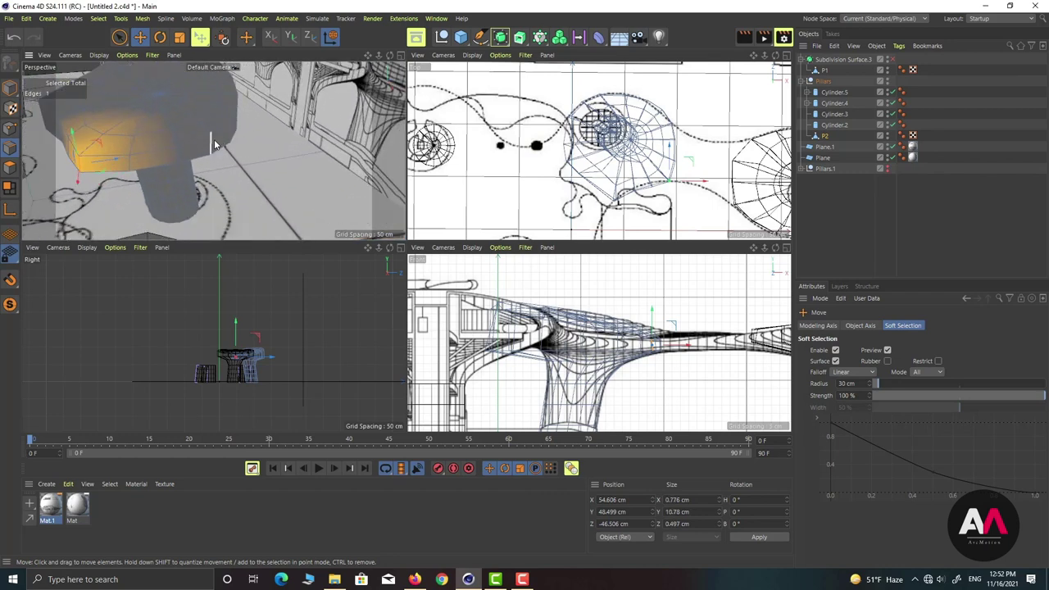
pyautogui.click(212, 143)
pyautogui.click(178, 156)
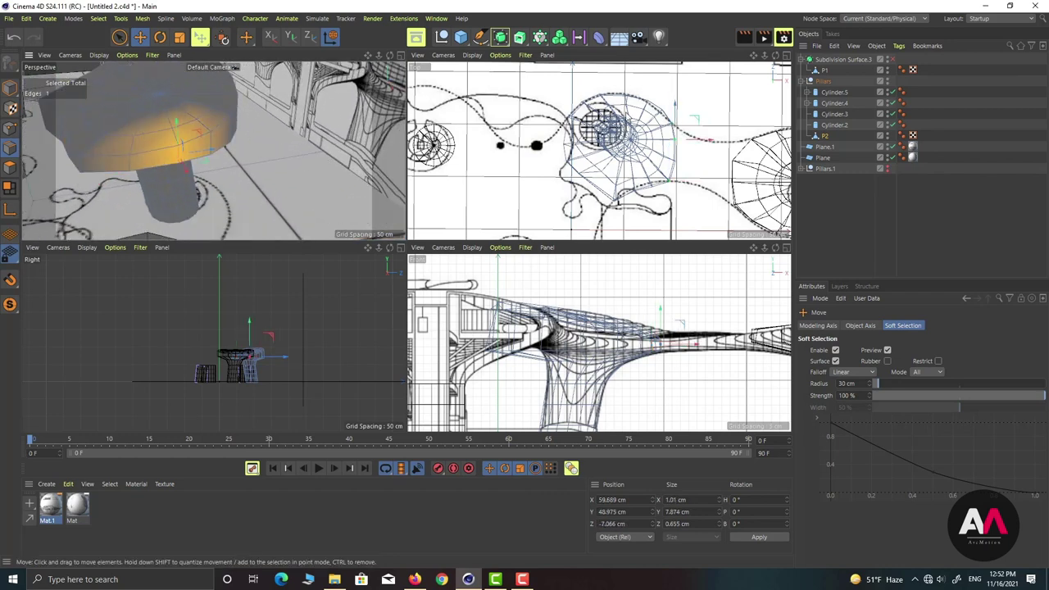
pyautogui.moveTo(697, 122); pyautogui.dragTo(712, 116)
# Shift the neighbouring rim edge of P2 outward towards the other canopy, to about X 72.4 cm, Z -19 cm.
pyautogui.keyDown('alt'); pyautogui.moveTo(215, 144); pyautogui.dragTo(228, 142, button='right'); pyautogui.keyUp('alt')
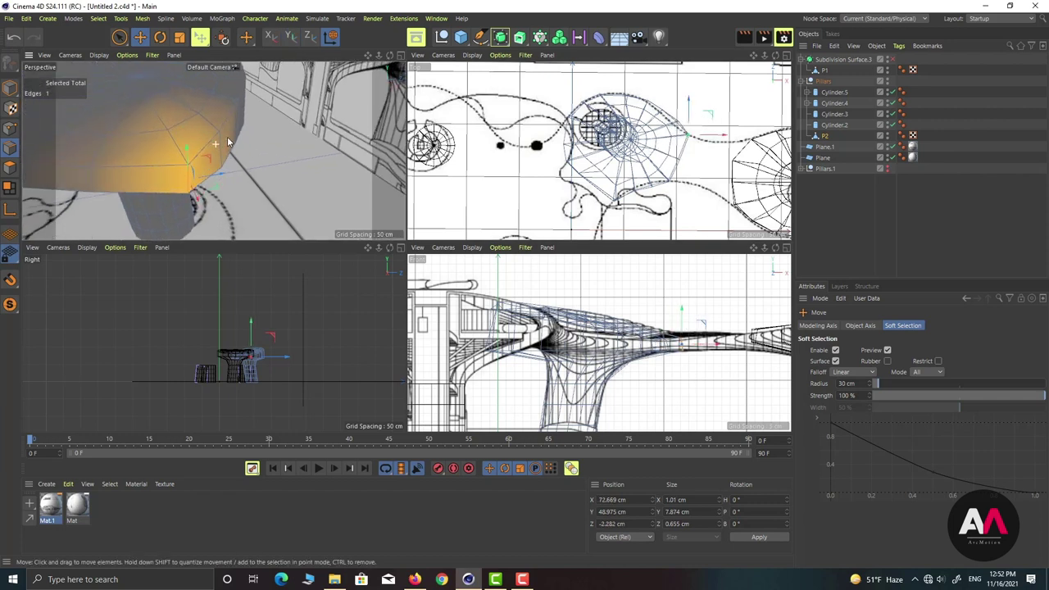
pyautogui.click(224, 149)
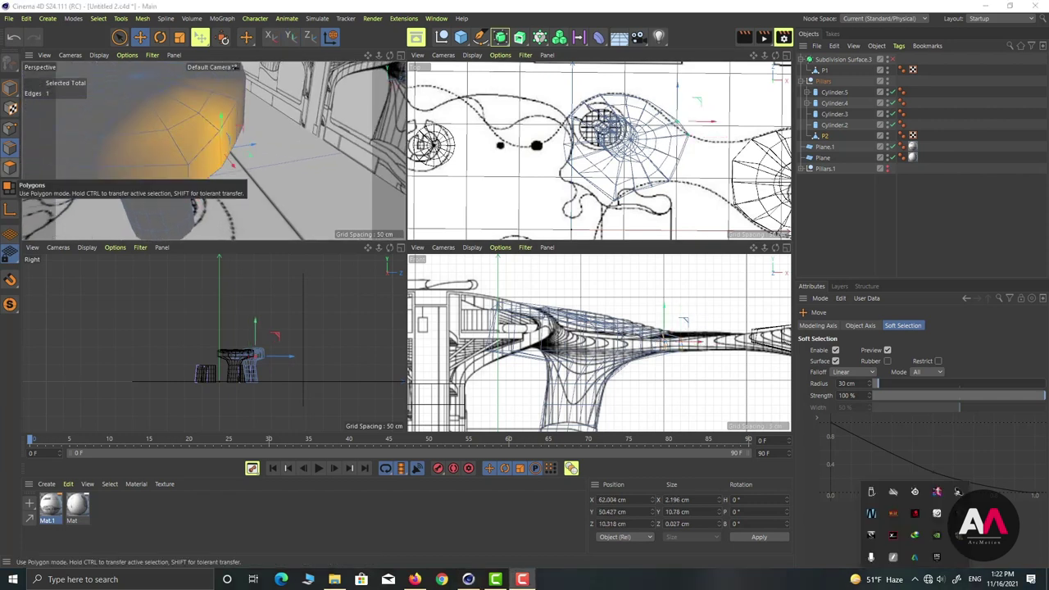
pyautogui.keyDown('alt'); pyautogui.moveTo(330, 154); pyautogui.dragTo(566, 154); pyautogui.keyUp('alt')
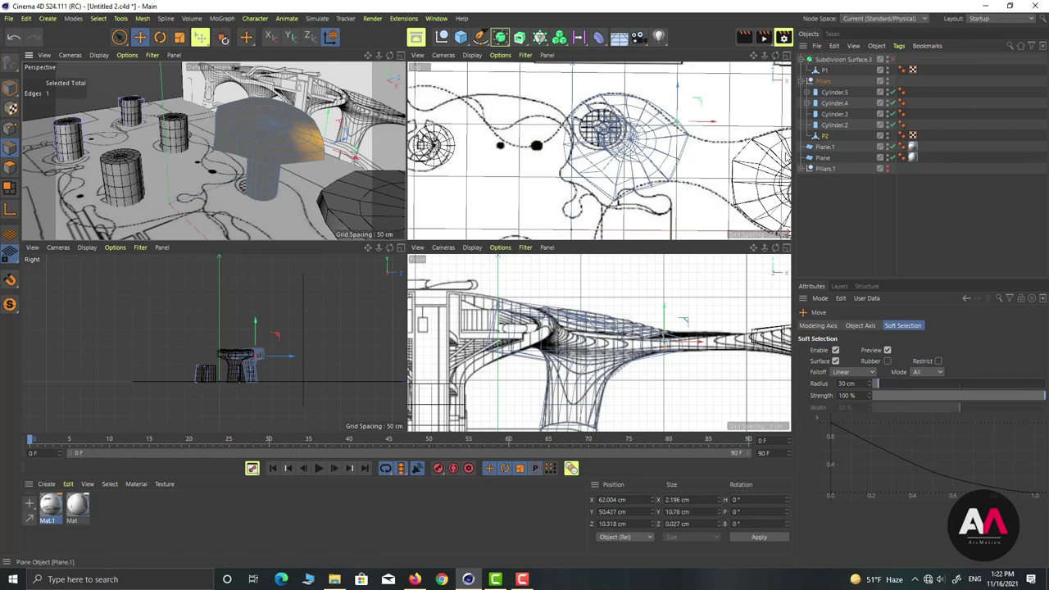
pyautogui.scroll(3, 668, 168)
pyautogui.scroll(3, 301, 152)
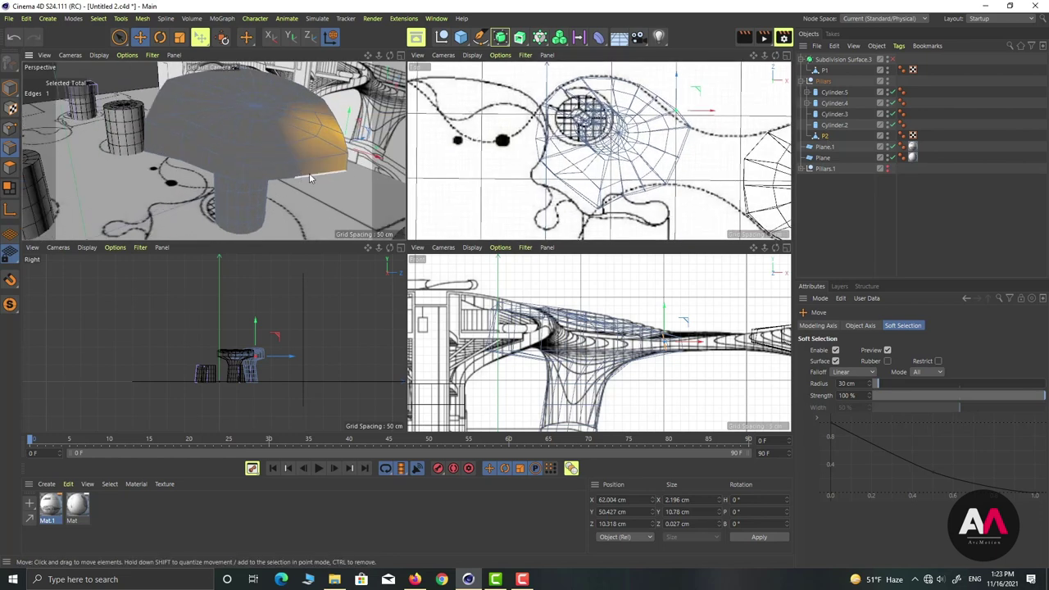
pyautogui.click(320, 171)
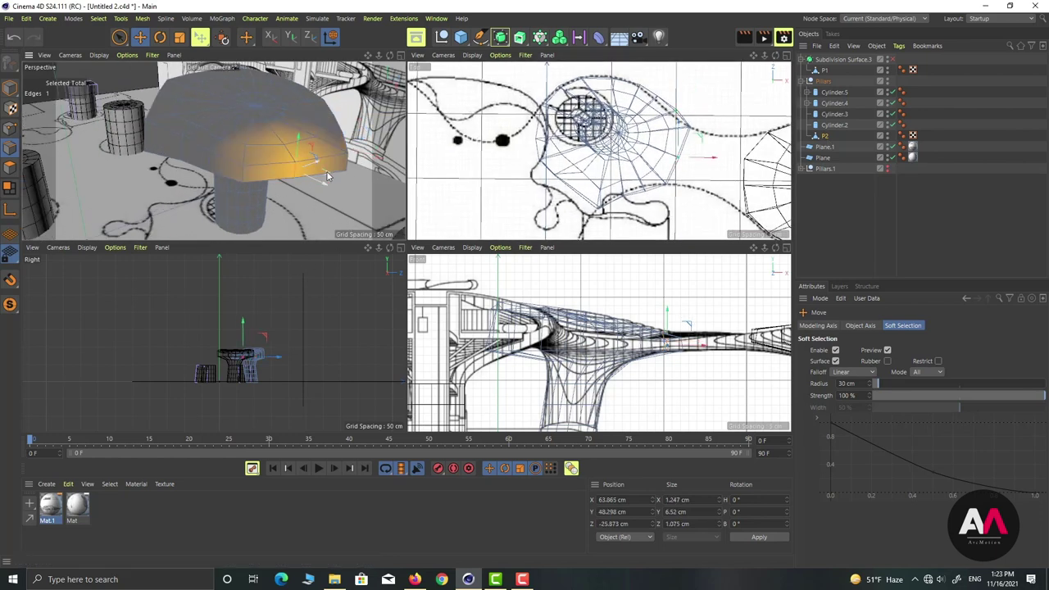
pyautogui.moveTo(326, 176); pyautogui.dragTo(355, 181)
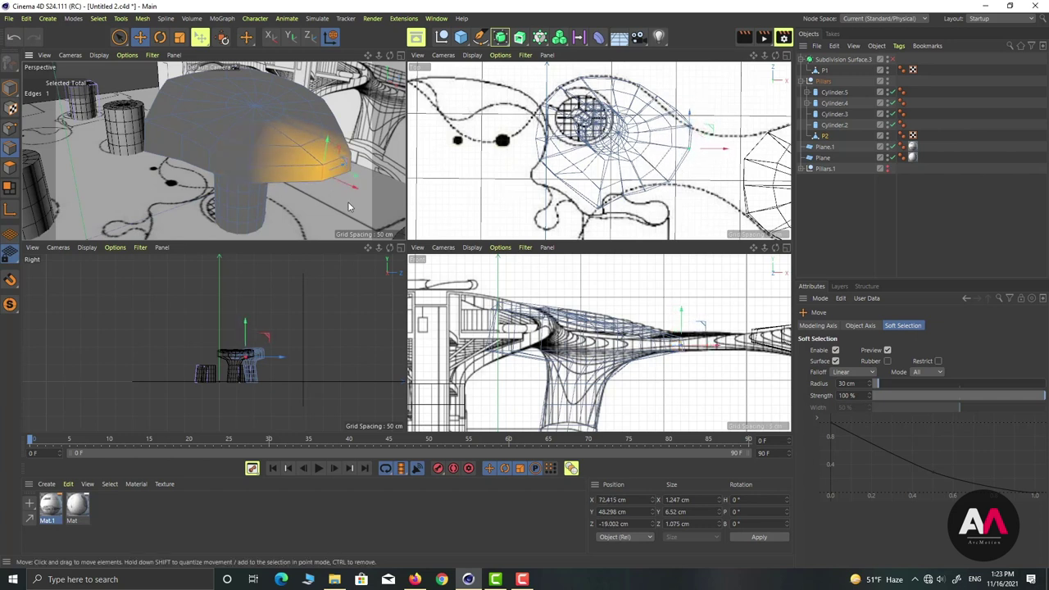
# Pull the front corner rim edge of P2 outward to the blueprint outline, to about X 66.5 cm, Z -47.7 cm.
pyautogui.click(249, 176)
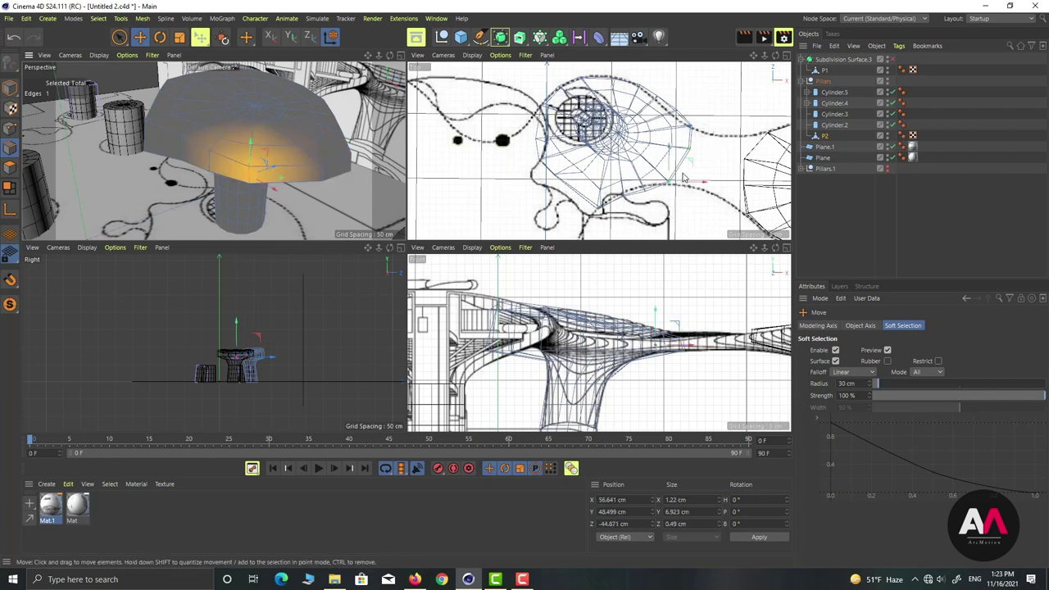
pyautogui.moveTo(695, 161)
pyautogui.mouseDown()
pyautogui.moveTo(712, 153)
pyautogui.moveTo(687, 164)
pyautogui.moveTo(703, 170)
pyautogui.mouseUp()
pyautogui.click(222, 168)
pyautogui.press('y')
pyautogui.press('y')
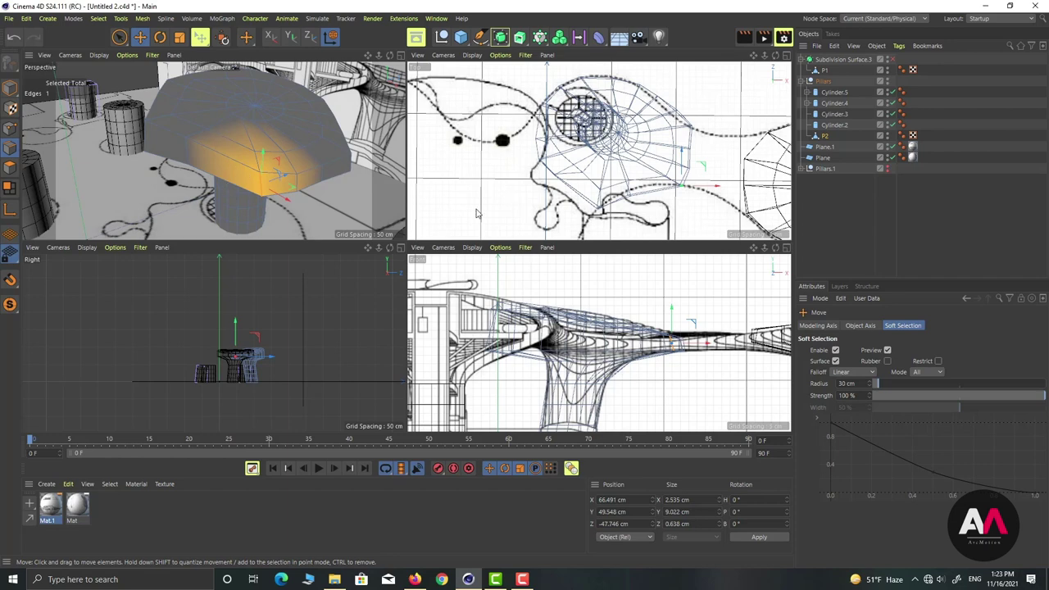
# Place P2 inside Subdivision Surface.3 above P1.
pyautogui.scroll(-3, 578, 158)
pyautogui.scroll(1, 703, 174)
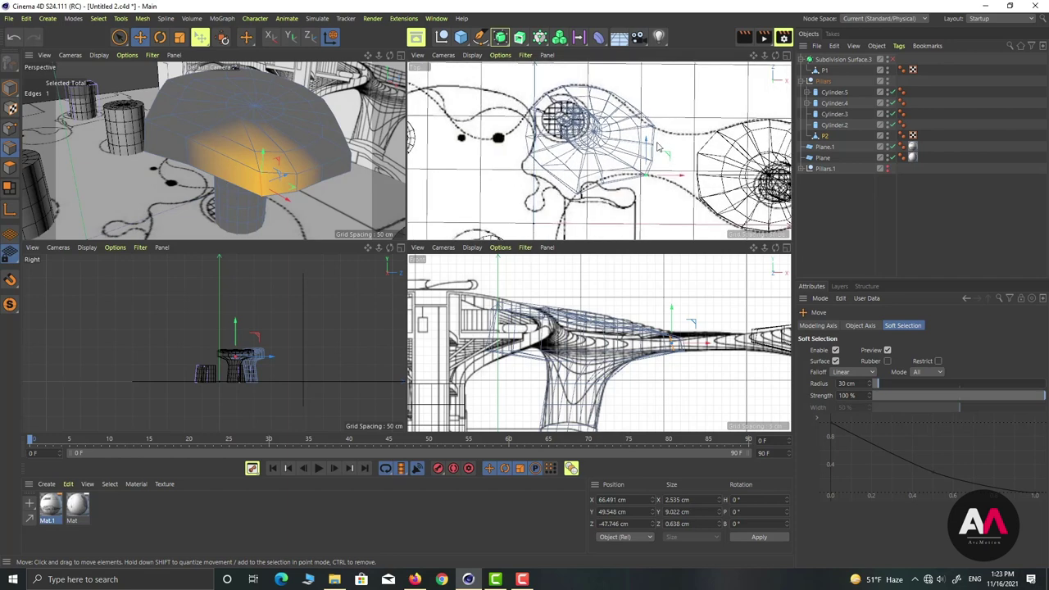
pyautogui.scroll(1, 656, 146)
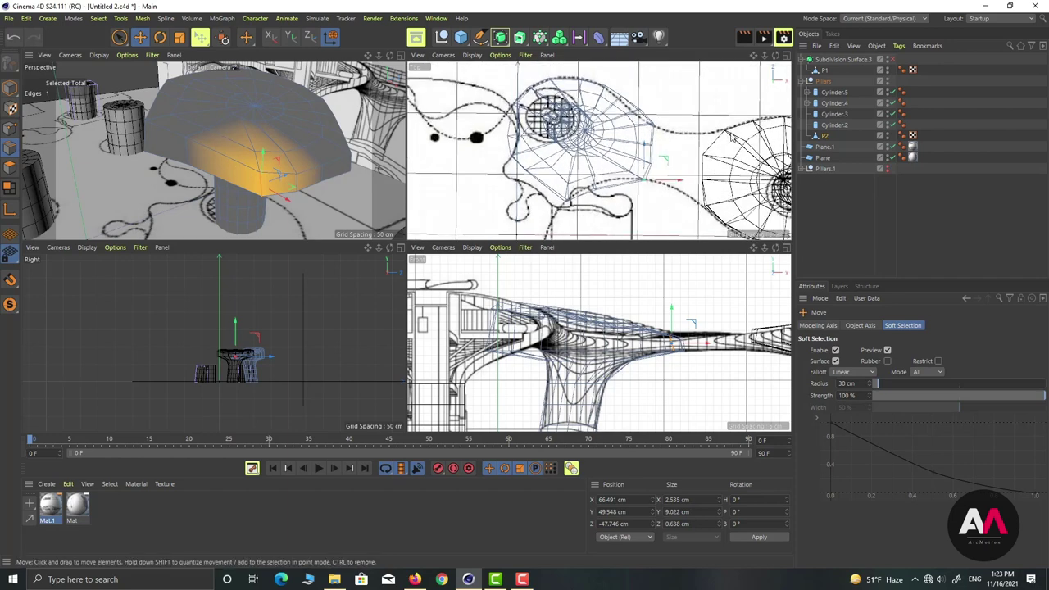
pyautogui.keyDown('alt'); pyautogui.moveTo(250, 132); pyautogui.dragTo(389, 149); pyautogui.keyUp('alt')
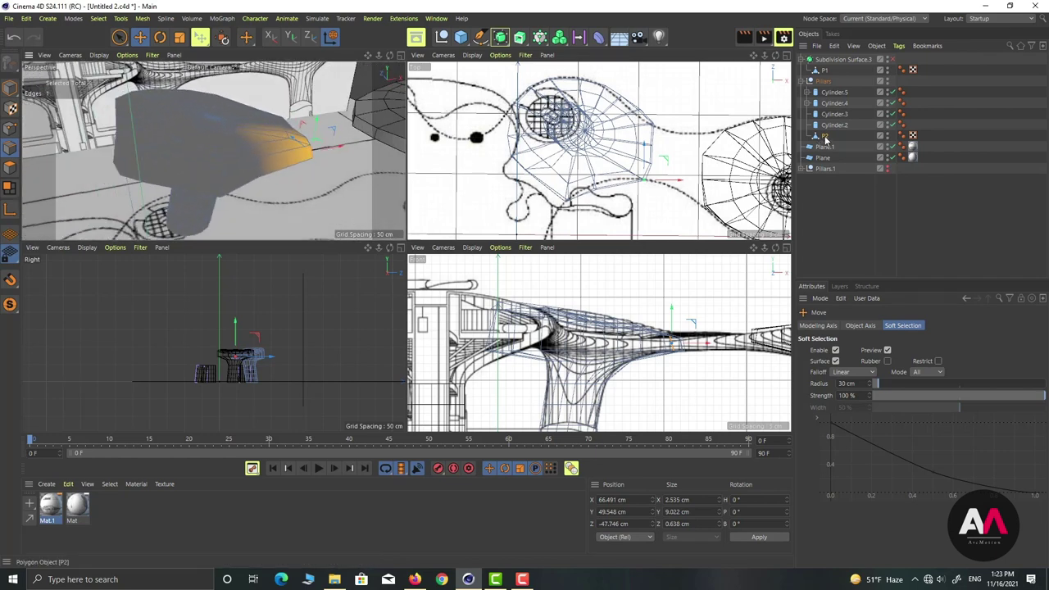
pyautogui.moveTo(825, 137); pyautogui.dragTo(829, 64)
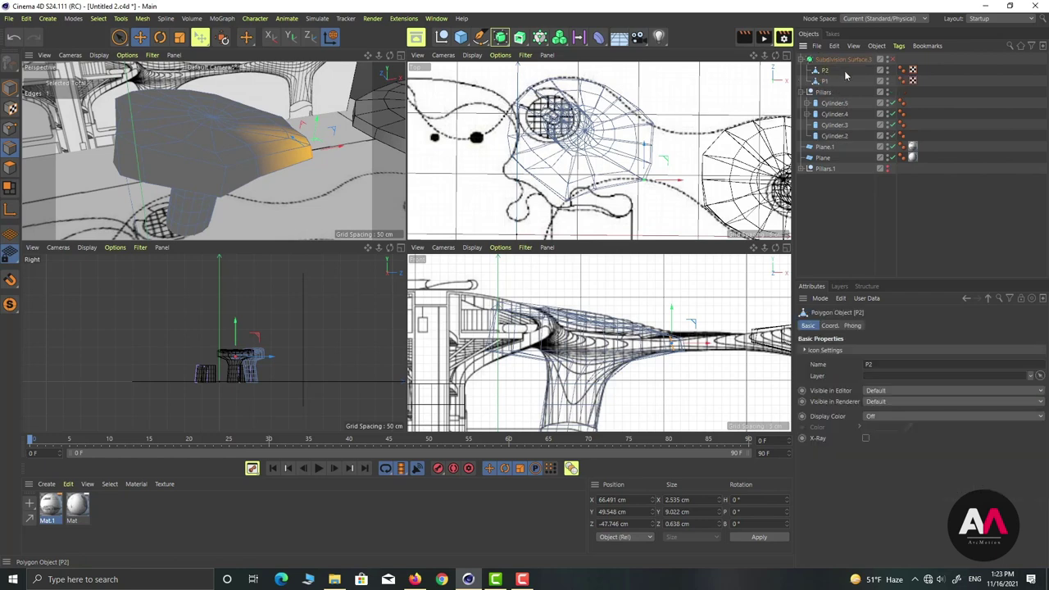
# Merge P2 and P1 into a single polygon object with Connect Objects + Delete.
pyautogui.keyDown('ctrl'); pyautogui.click(824, 80); pyautogui.keyUp('ctrl')
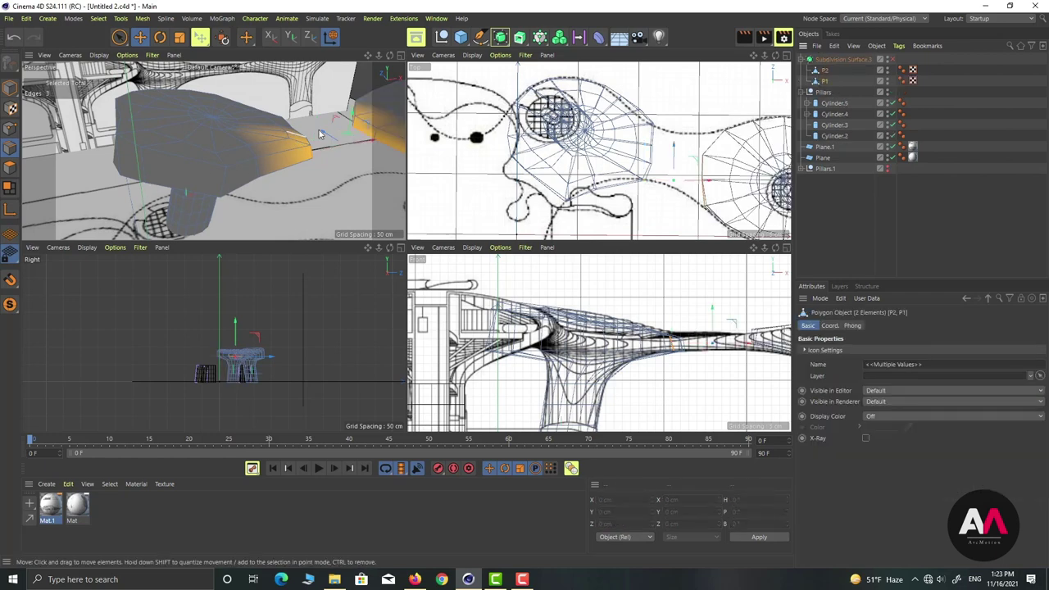
pyautogui.press('o')
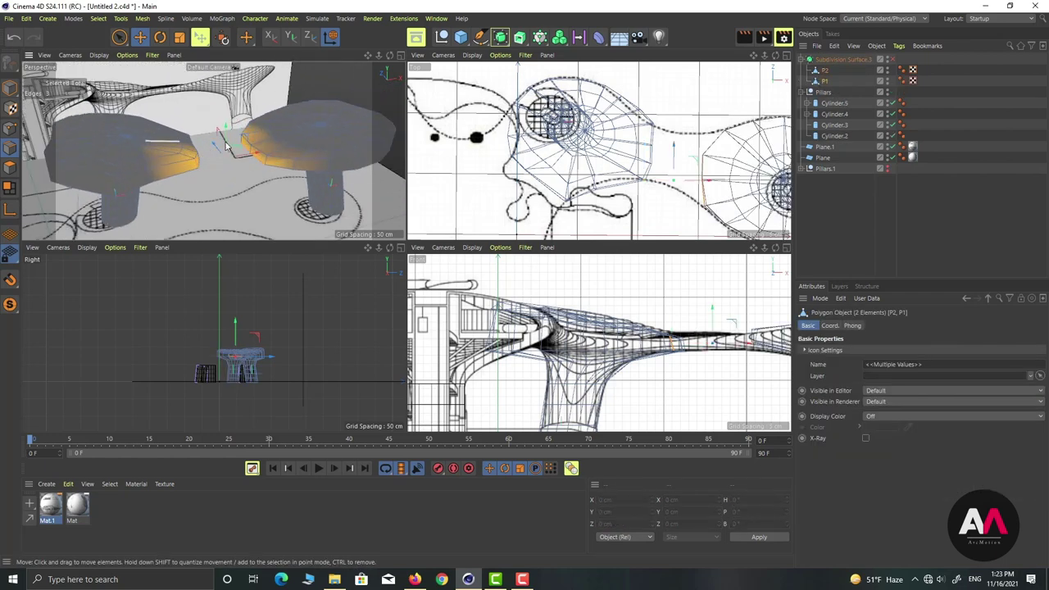
pyautogui.rightClick(827, 76)
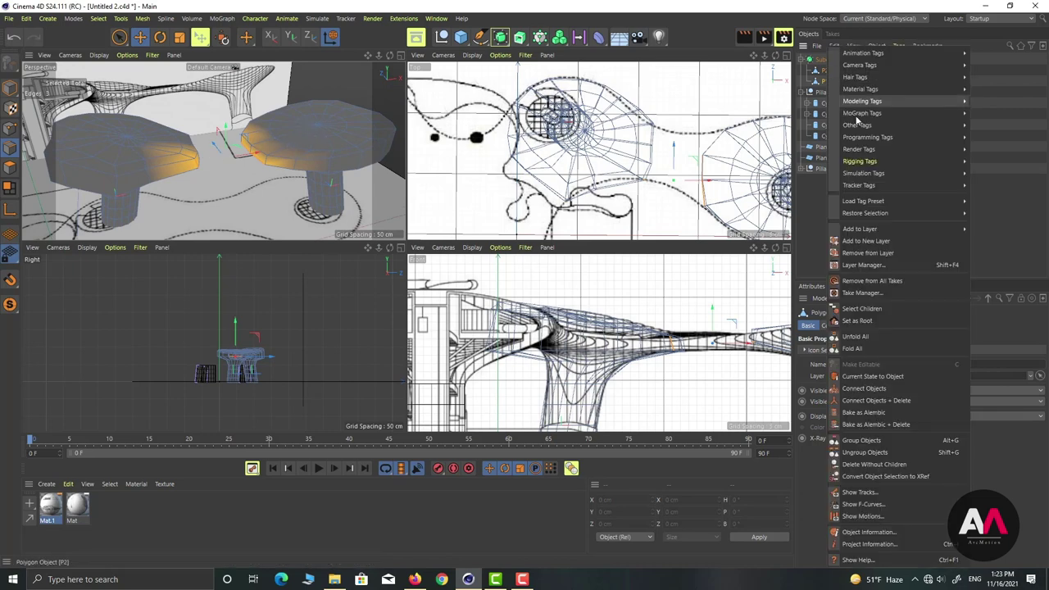
pyautogui.click(872, 402)
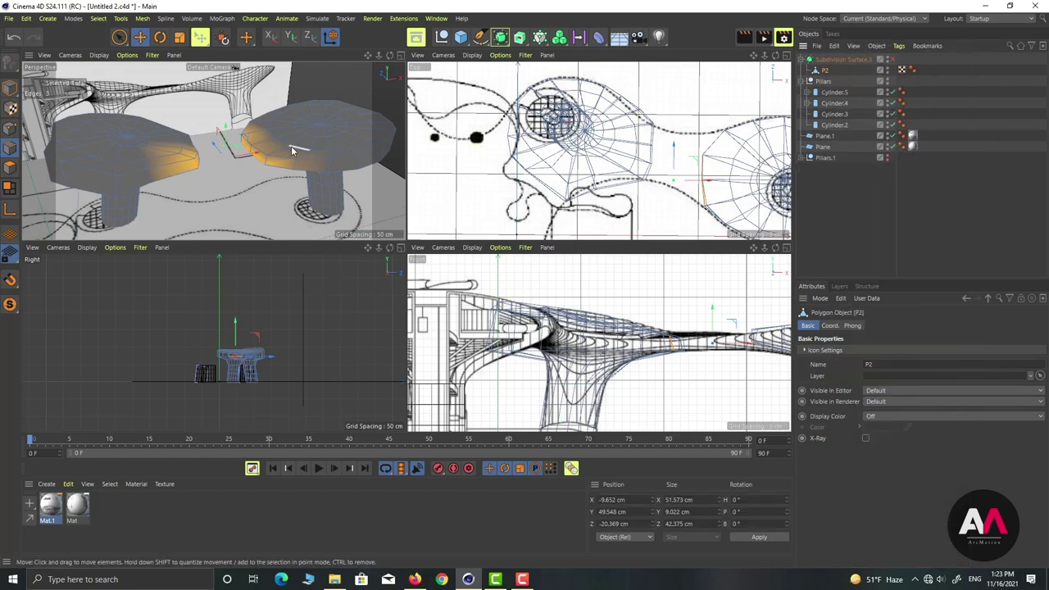
# Disable Soft Selection and select the three rim polygons of the former P2 canopy that face the other canopy.
pyautogui.scroll(5, 204, 160)
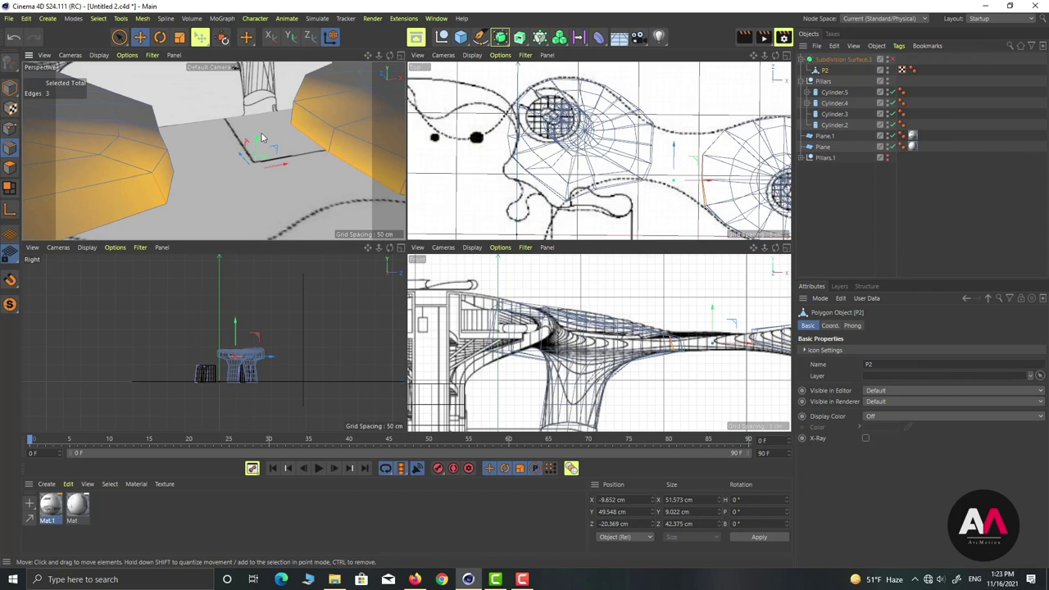
pyautogui.scroll(2, 263, 138)
pyautogui.middleClick(307, 101)
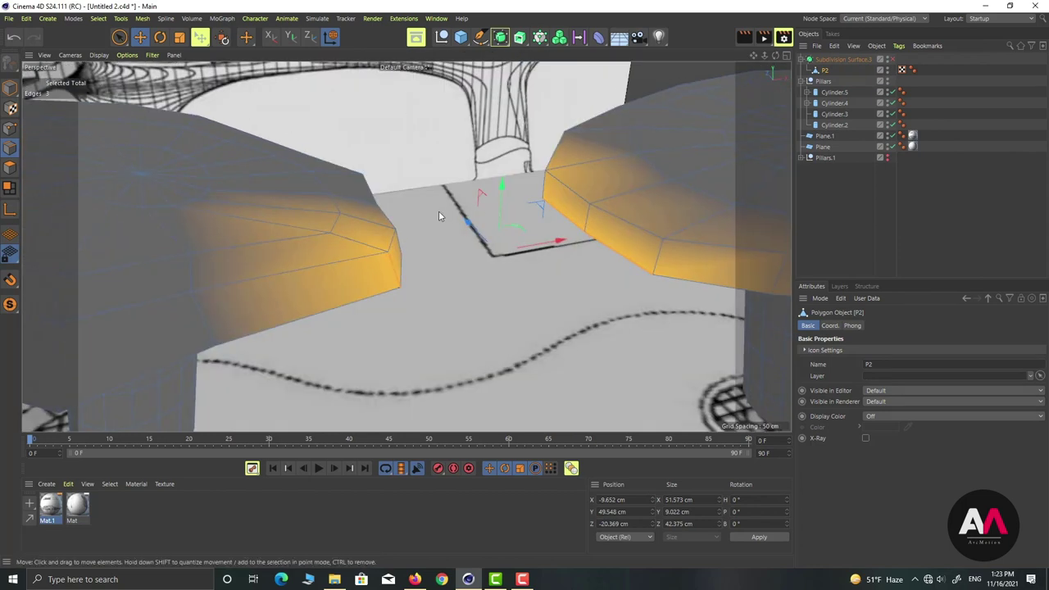
pyautogui.keyDown('alt'); pyautogui.moveTo(439, 213); pyautogui.dragTo(413, 215); pyautogui.keyUp('alt')
pyautogui.click(120, 37)
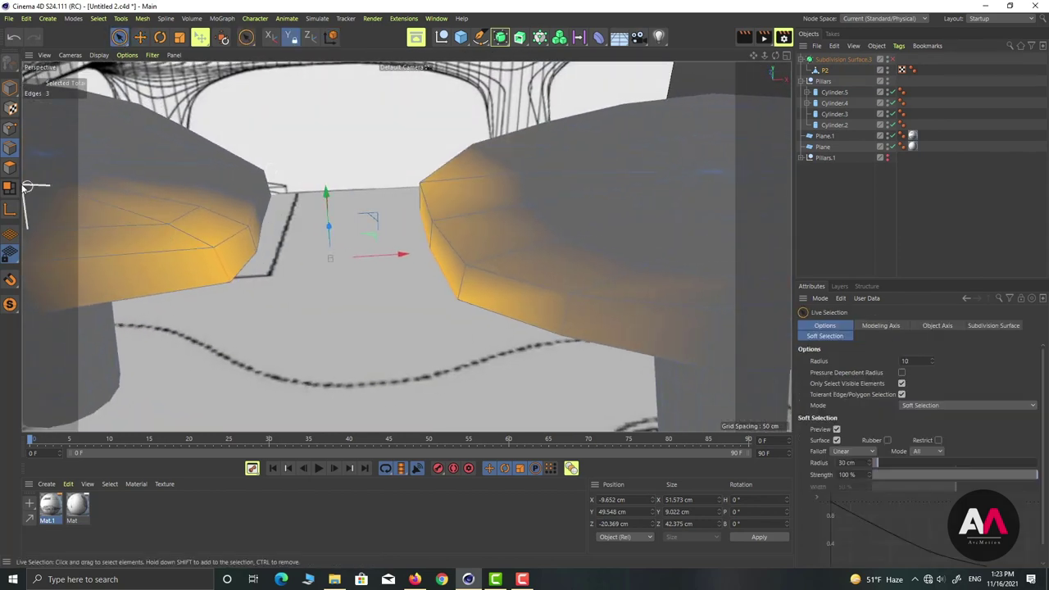
pyautogui.click(10, 167)
pyautogui.keyDown('alt'); pyautogui.moveTo(248, 251); pyautogui.dragTo(237, 258); pyautogui.keyUp('alt')
pyautogui.click(237, 256)
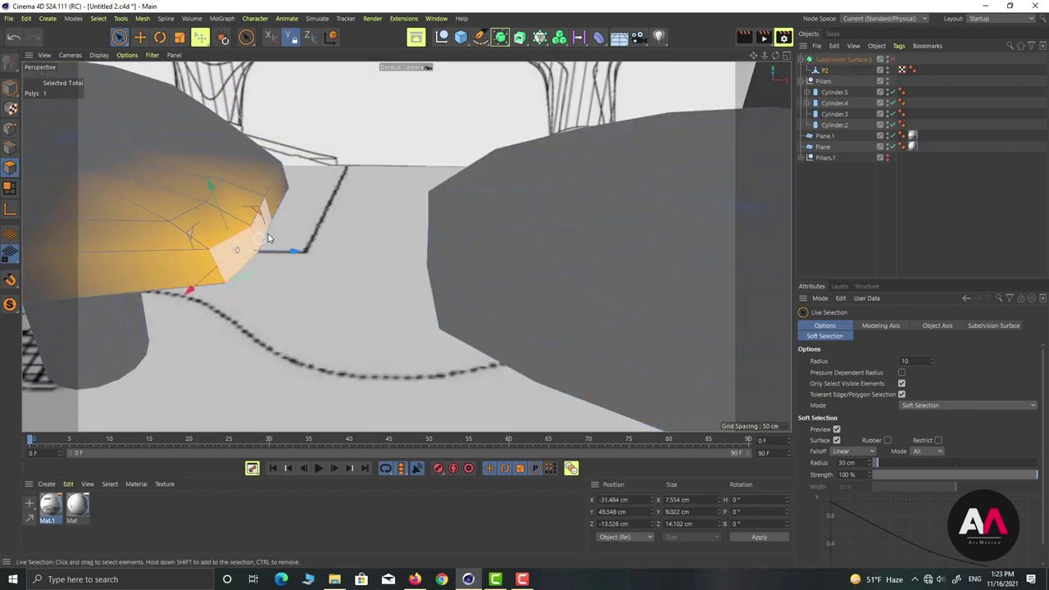
pyautogui.click(141, 36)
pyautogui.click(835, 350)
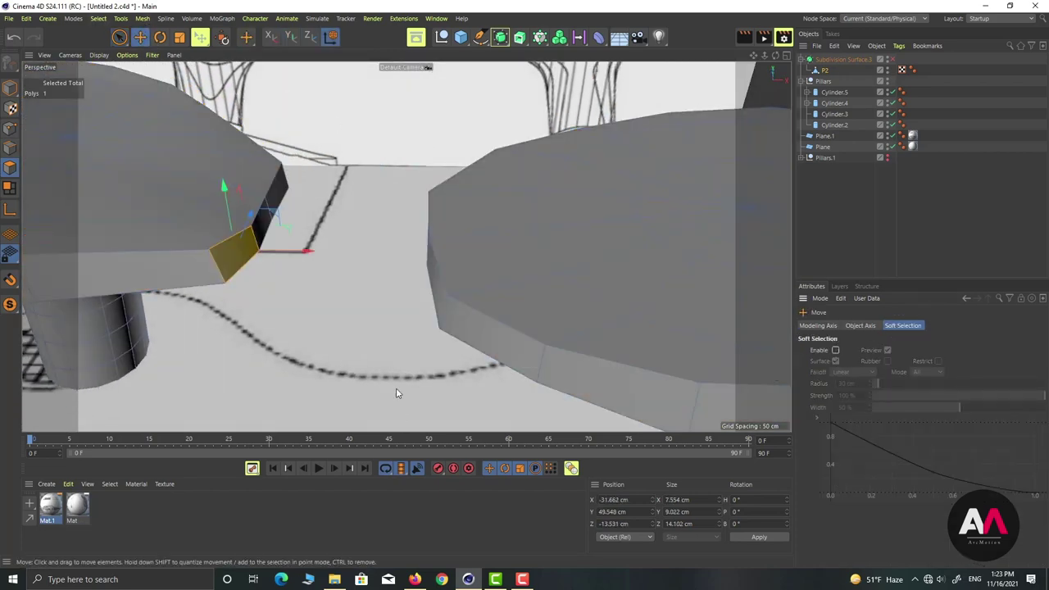
pyautogui.keyDown('shift'); pyautogui.click(264, 220); pyautogui.keyUp('shift')
pyautogui.keyDown('shift'); pyautogui.click(283, 196); pyautogui.keyUp('shift')
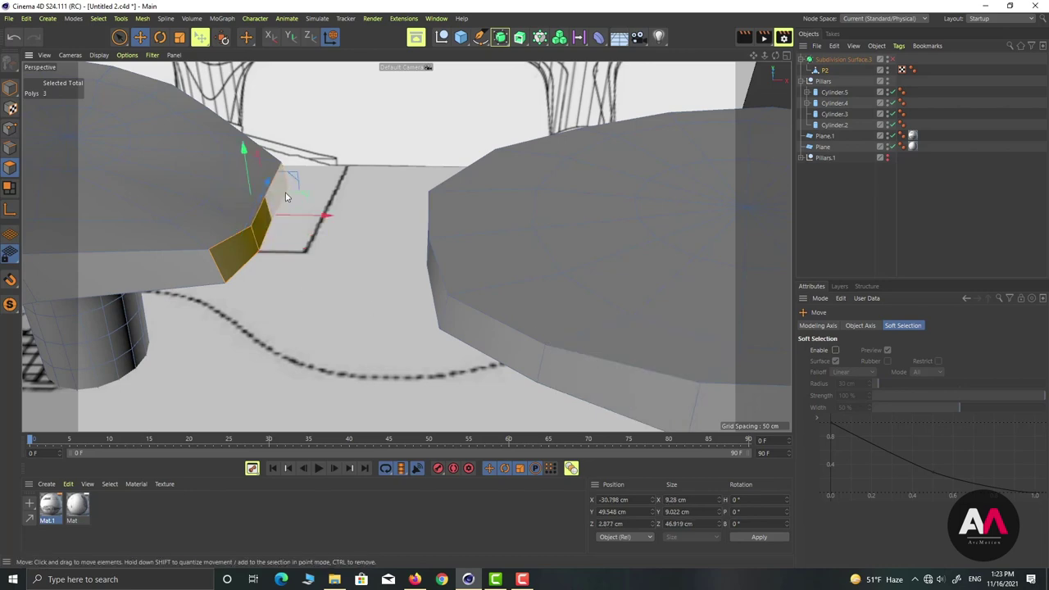
# Add the three opposite rim polygons of the round canopy to the polygon selection.
pyautogui.keyDown('alt'); pyautogui.moveTo(369, 227); pyautogui.dragTo(648, 279); pyautogui.keyUp('alt')
pyautogui.keyDown('shift'); pyautogui.click(632, 279); pyautogui.keyUp('shift')
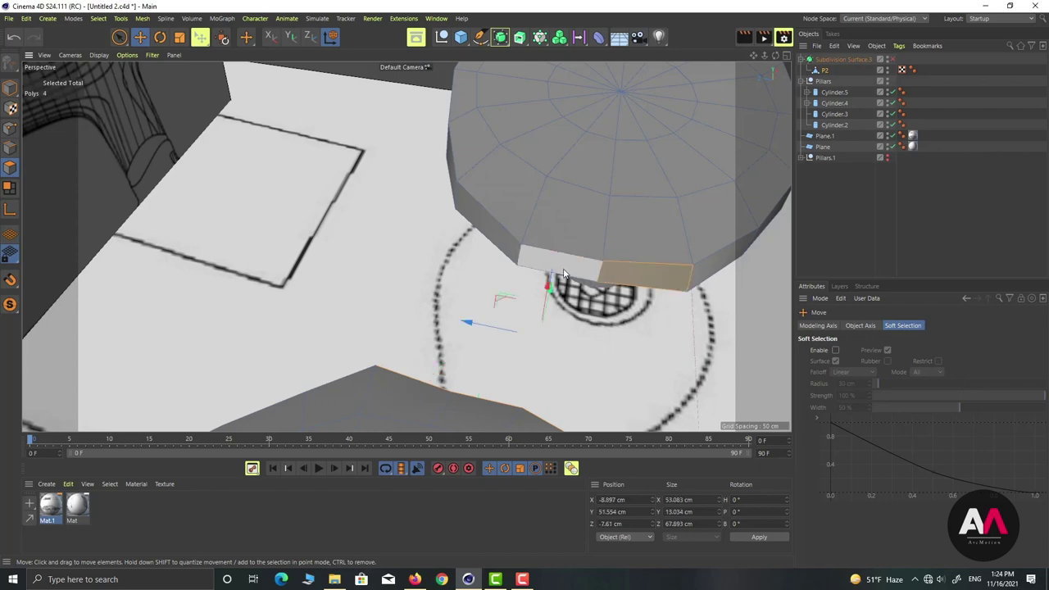
pyautogui.keyDown('shift'); pyautogui.click(566, 272); pyautogui.keyUp('shift')
pyautogui.keyDown('shift'); pyautogui.click(504, 261); pyautogui.keyUp('shift')
# Bridge the selected rim polygons of the two canopies, deleting the original polygons.
pyautogui.keyDown('alt'); pyautogui.moveTo(504, 261); pyautogui.dragTo(343, 227); pyautogui.keyUp('alt')
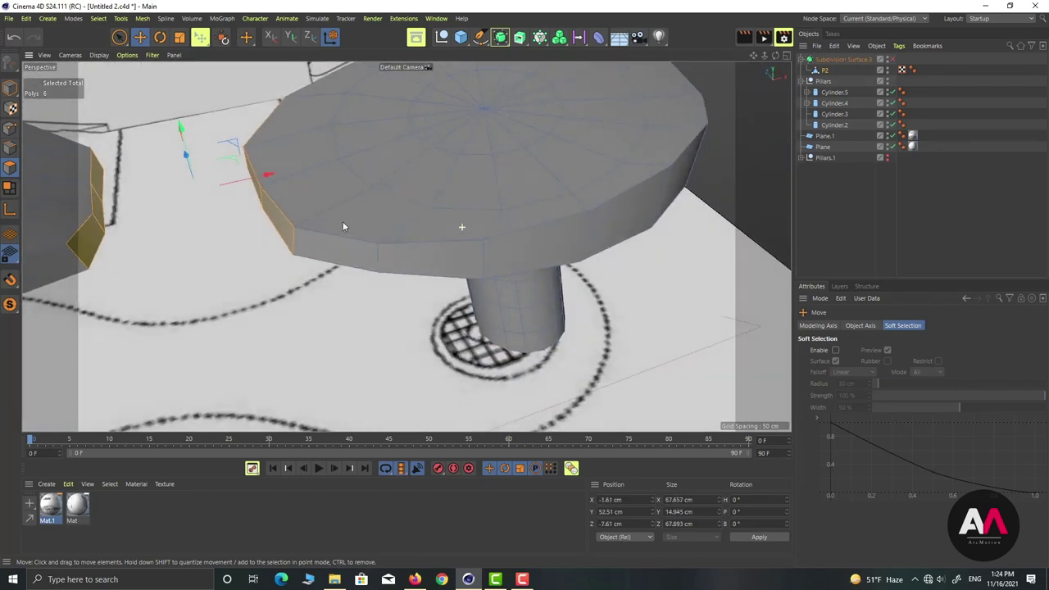
pyautogui.keyDown('alt'); pyautogui.moveTo(405, 246); pyautogui.dragTo(507, 249, button='middle'); pyautogui.keyUp('alt')
pyautogui.keyDown('alt'); pyautogui.moveTo(232, 215); pyautogui.dragTo(242, 217); pyautogui.keyUp('alt')
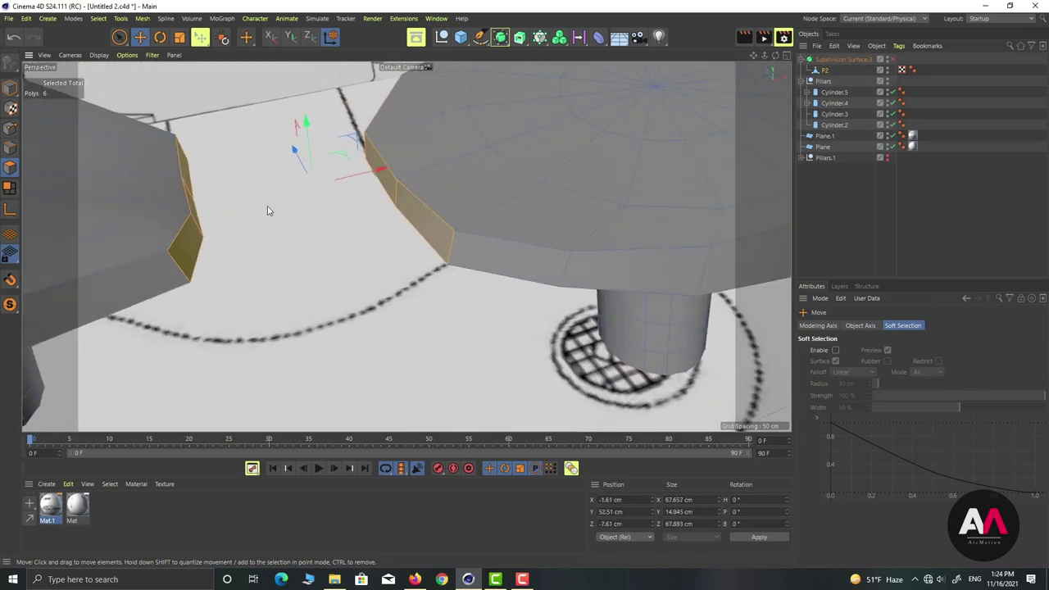
pyautogui.rightClick(271, 211)
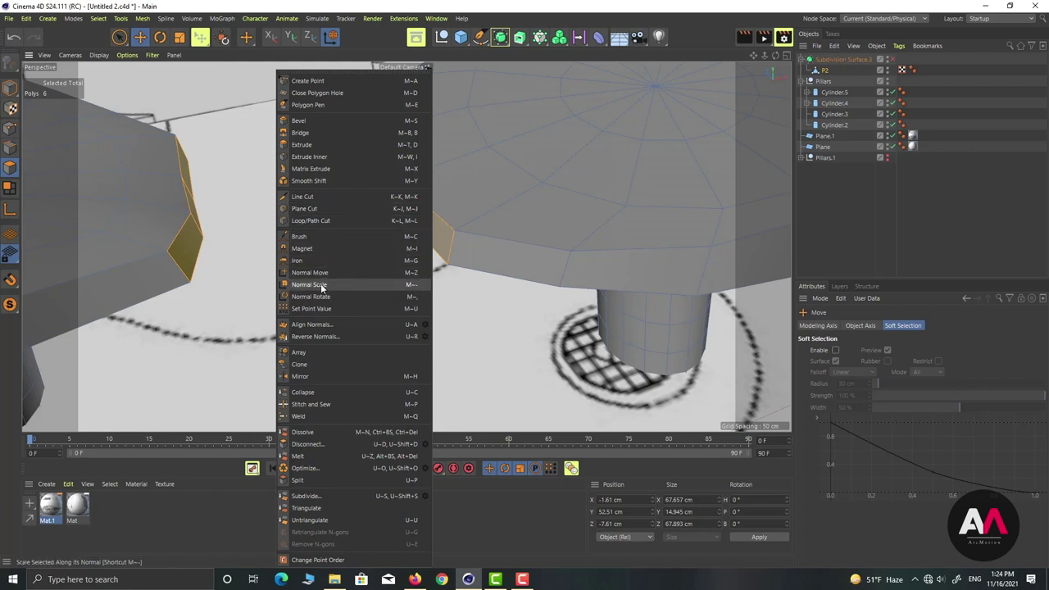
pyautogui.click(300, 133)
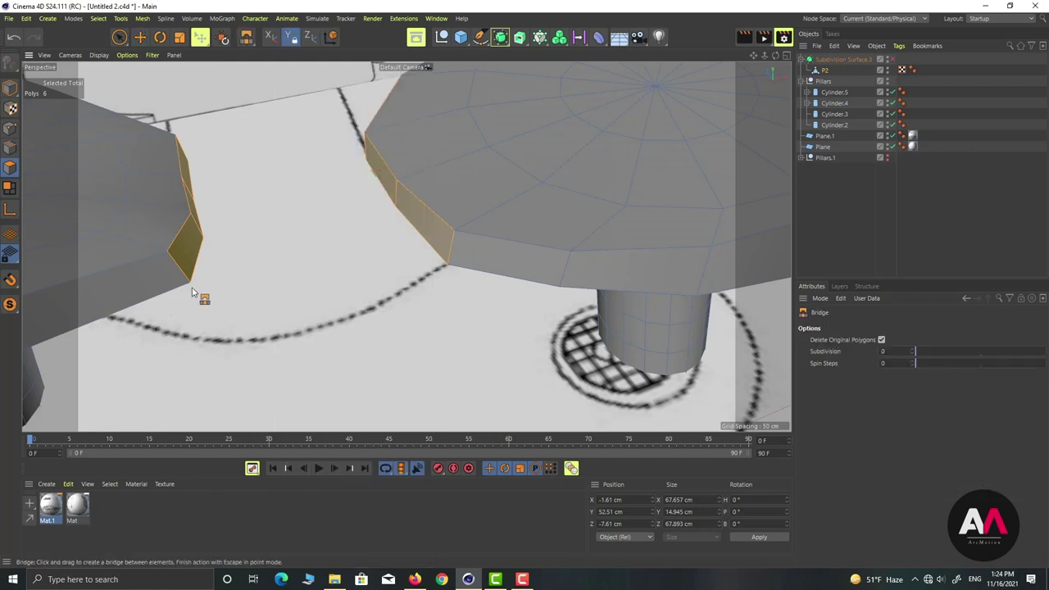
pyautogui.moveTo(192, 284); pyautogui.dragTo(459, 274)
# Examine the bridge between the two canopies from several angles and compare its profile with the front blueprint.
pyautogui.keyDown('alt'); pyautogui.moveTo(259, 210); pyautogui.dragTo(84, 268); pyautogui.keyUp('alt')
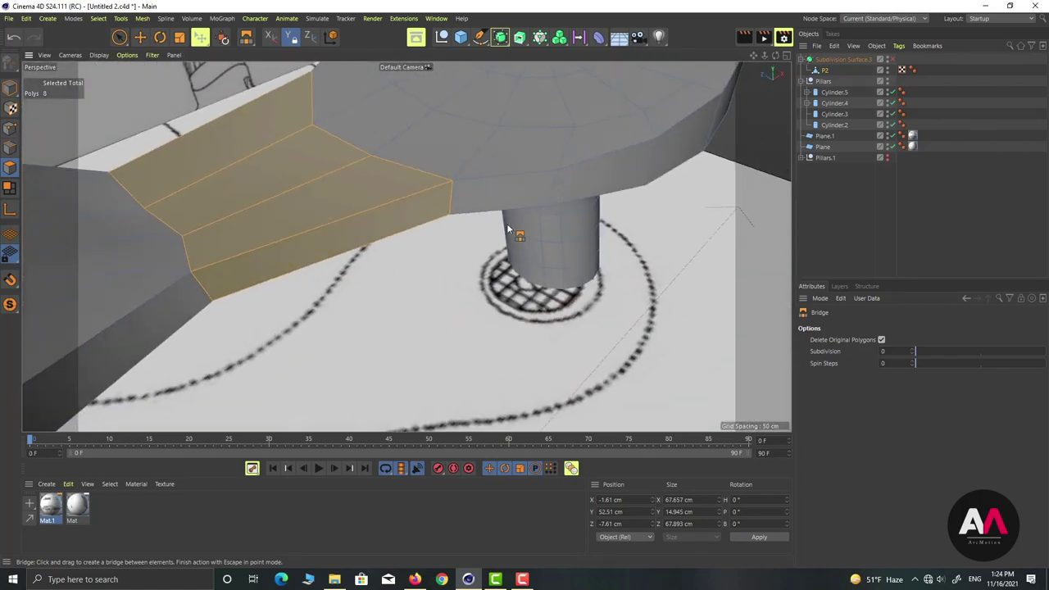
pyautogui.keyDown('alt'); pyautogui.moveTo(508, 230); pyautogui.dragTo(379, 253); pyautogui.keyUp('alt')
pyautogui.keyDown('alt'); pyautogui.moveTo(408, 326); pyautogui.dragTo(471, 292); pyautogui.keyUp('alt')
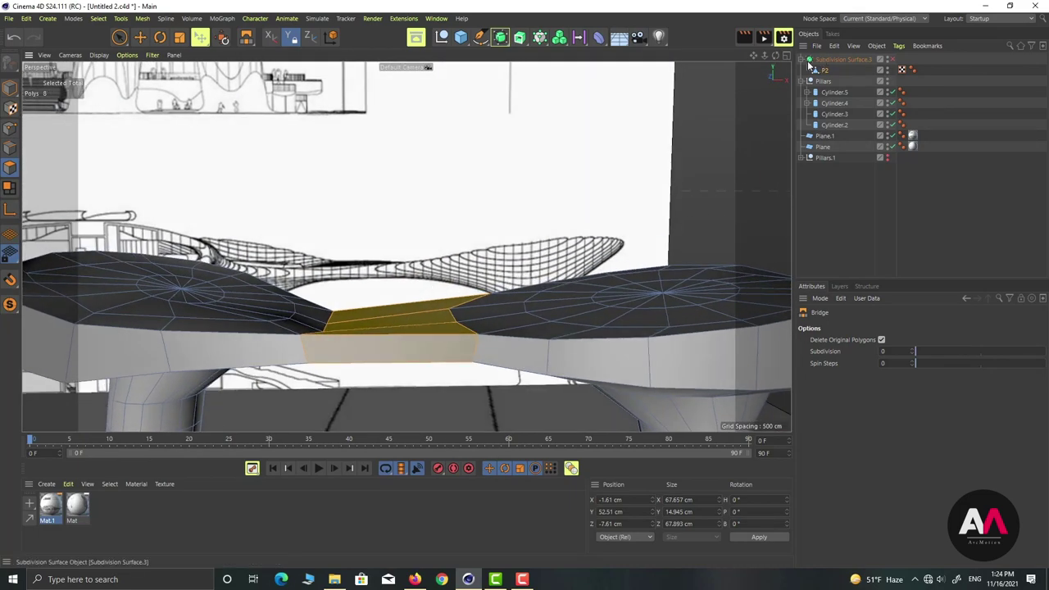
pyautogui.press('F5')
pyautogui.click(786, 248)
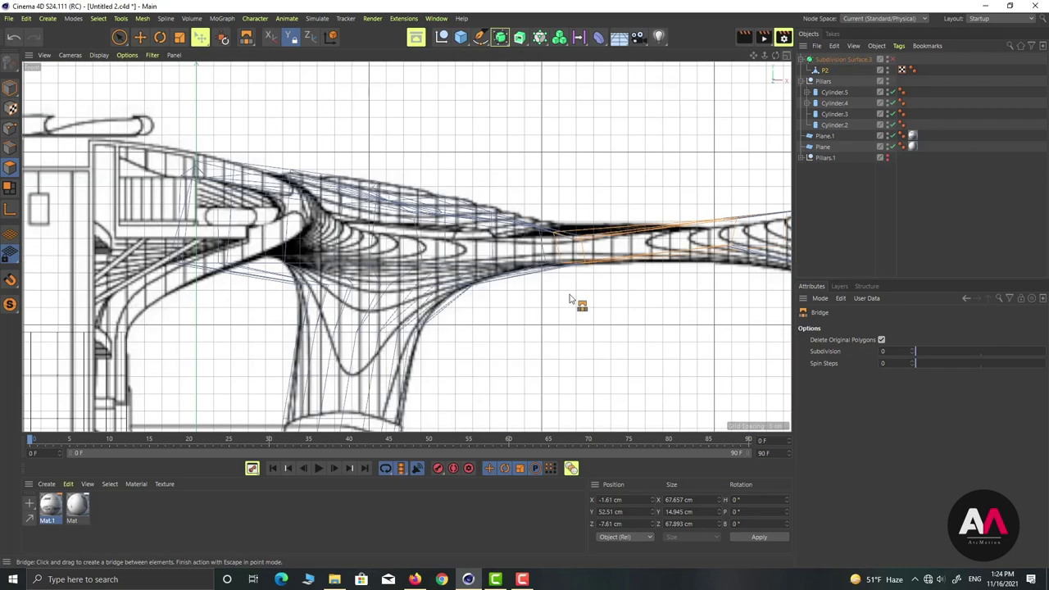
pyautogui.scroll(-2, 352, 253)
pyautogui.scroll(1, 566, 254)
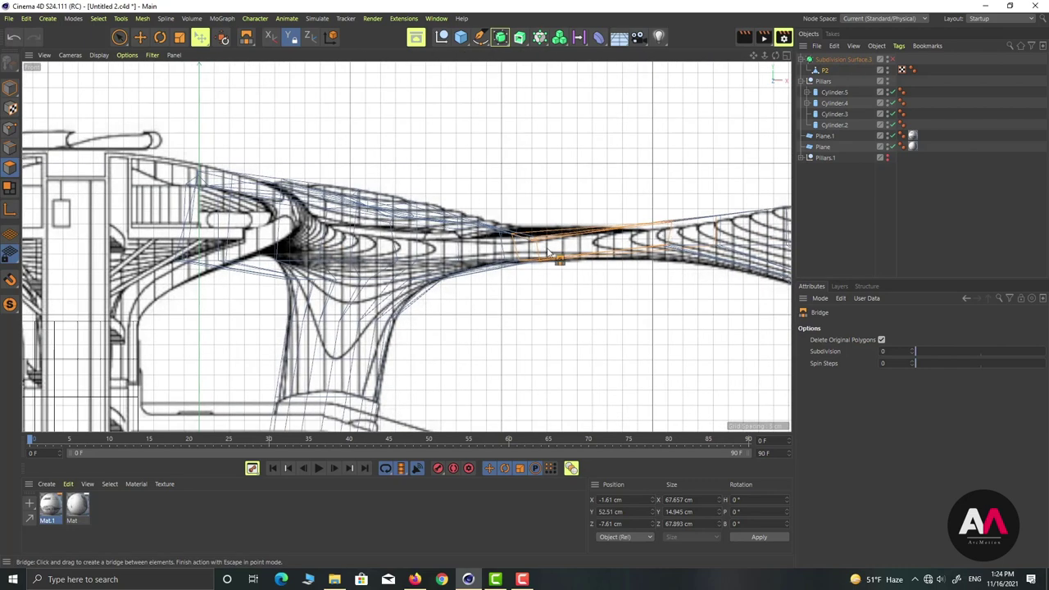
pyautogui.scroll(-2, 389, 207)
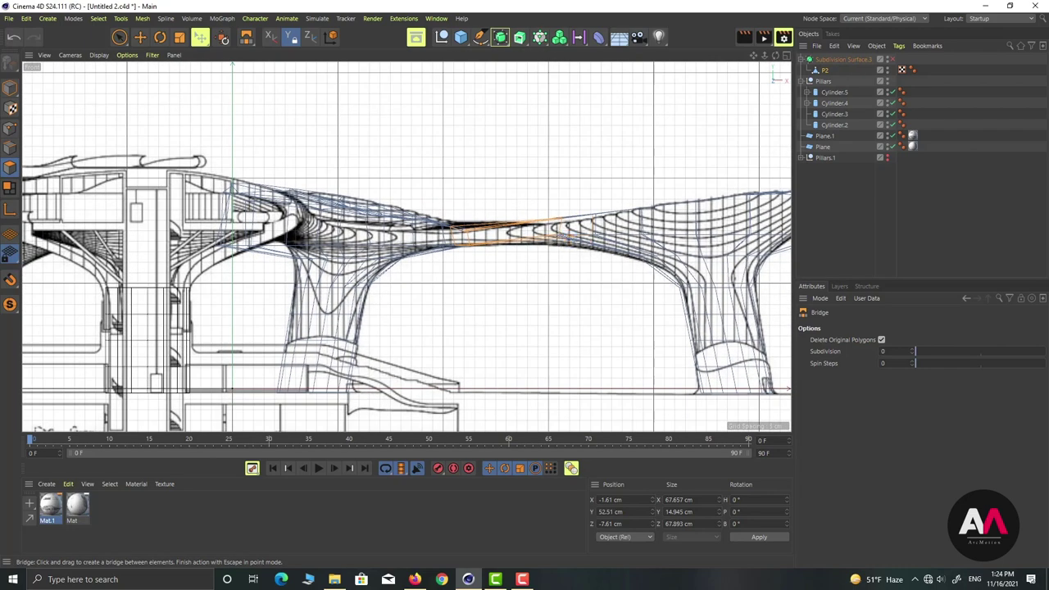
pyautogui.click(786, 56)
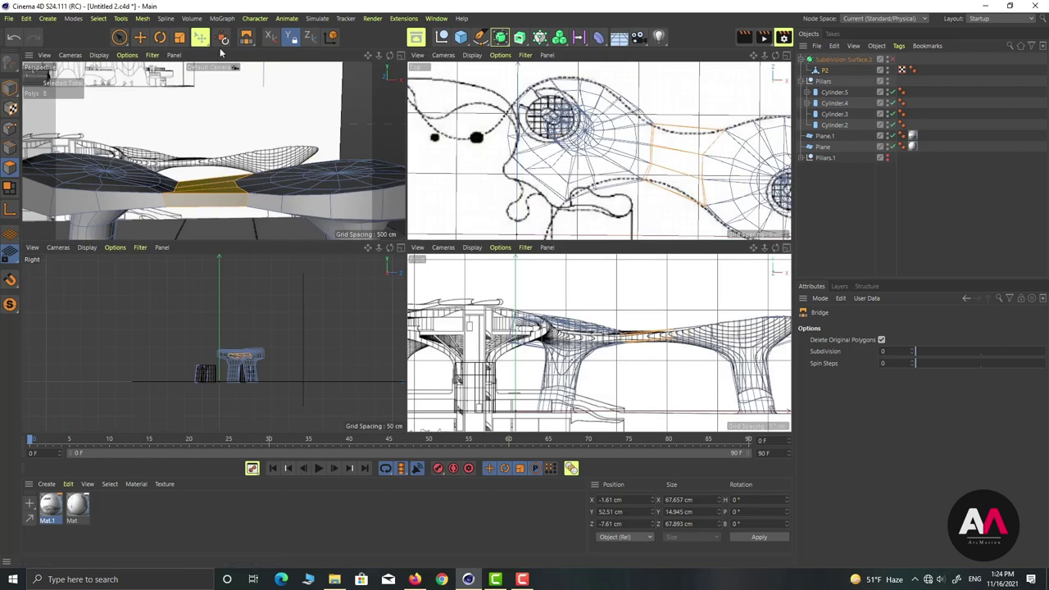
# Select the edge loop where the bridge meets the round canopy and lower it by about 2 cm.
pyautogui.press('u')
pyautogui.press('l')
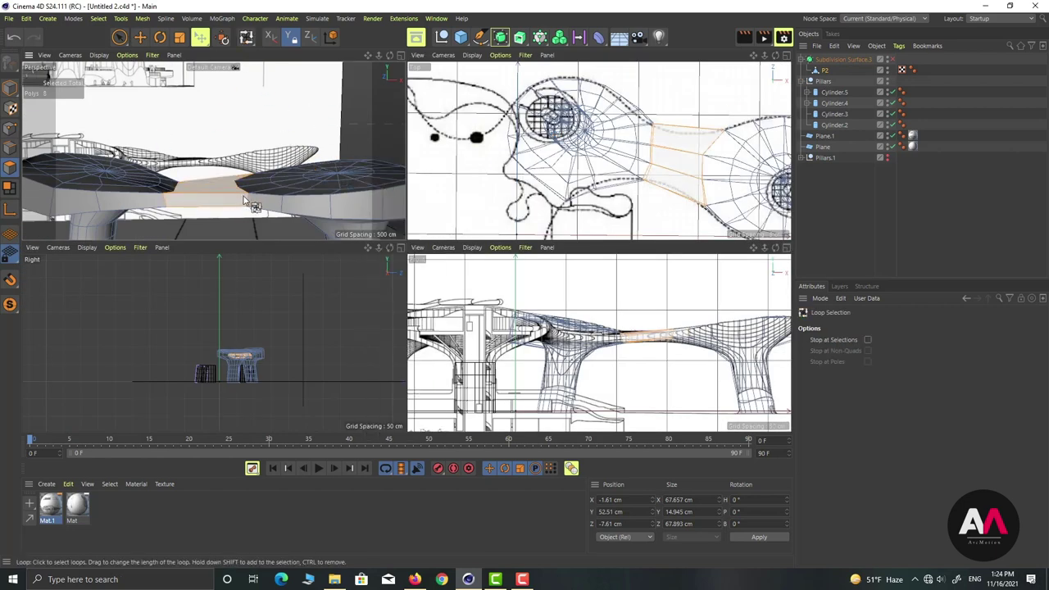
pyautogui.click(10, 148)
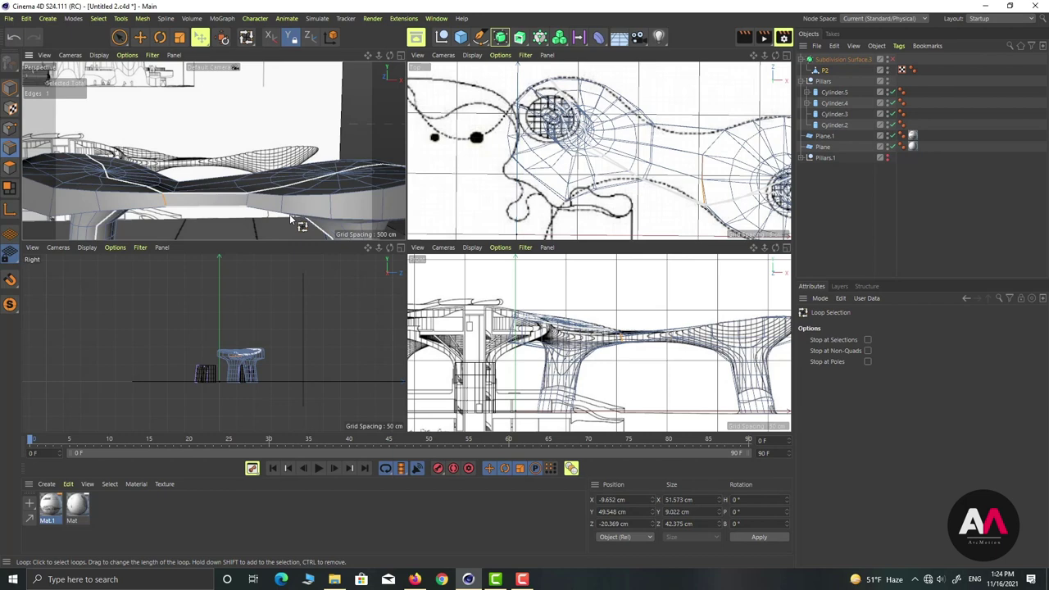
pyautogui.click(249, 205)
pyautogui.scroll(3, 703, 311)
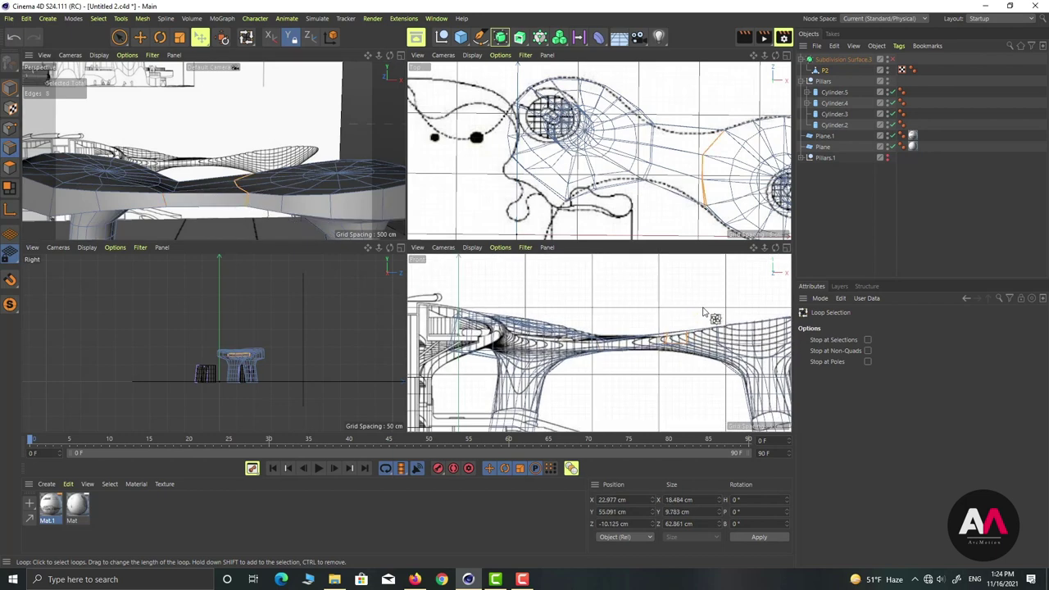
pyautogui.press('e')
pyautogui.moveTo(677, 309); pyautogui.dragTo(677, 314)
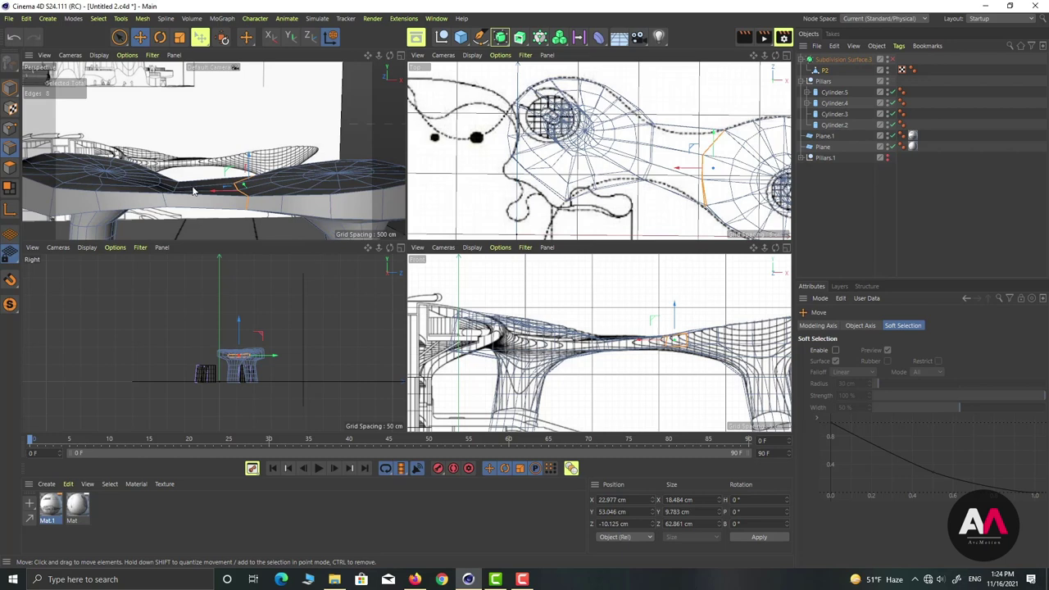
# Select the vertical rim edge at the bridge's junction with the irregular canopy and raise it to about Y 51.11 cm.
pyautogui.keyDown('alt'); pyautogui.moveTo(193, 191); pyautogui.dragTo(334, 199); pyautogui.keyUp('alt')
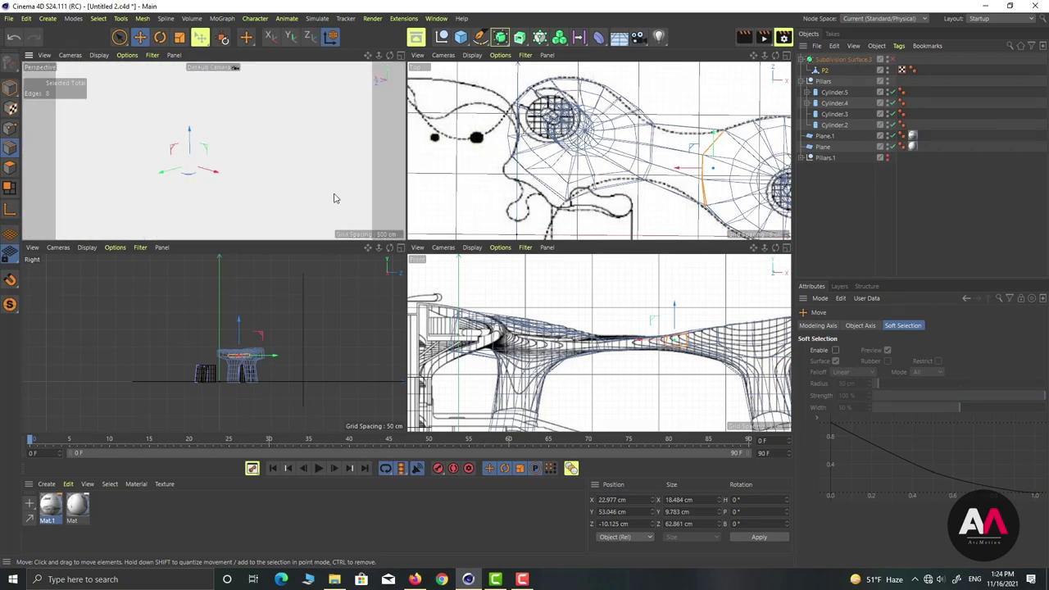
pyautogui.keyDown('alt'); pyautogui.moveTo(230, 164); pyautogui.dragTo(270, 159); pyautogui.keyUp('alt')
pyautogui.scroll(5, 198, 189)
pyautogui.keyDown('alt'); pyautogui.moveTo(197, 190); pyautogui.dragTo(279, 196); pyautogui.keyUp('alt')
pyautogui.click(187, 205)
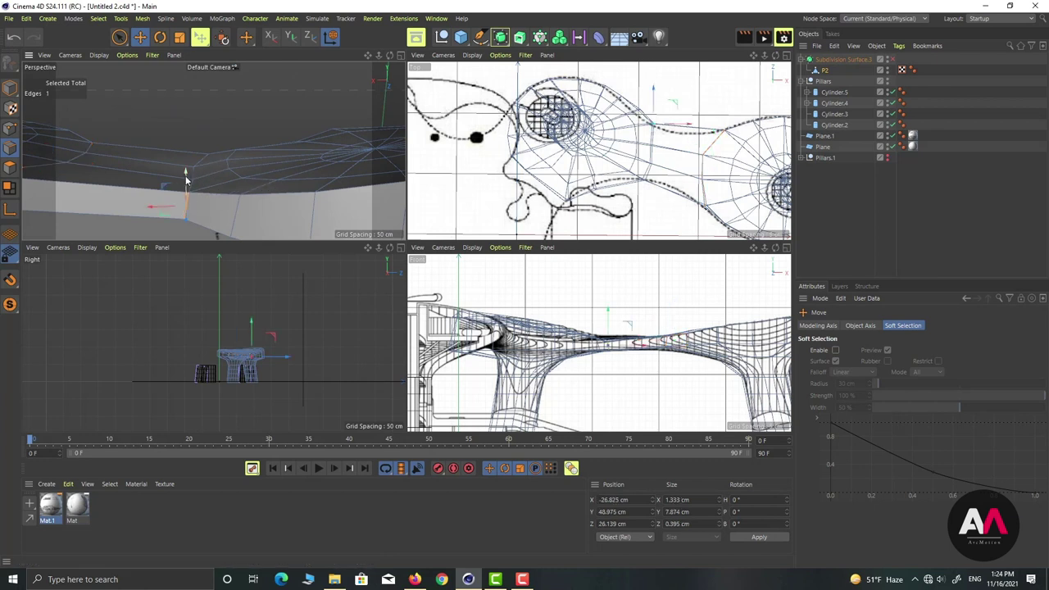
pyautogui.moveTo(186, 178); pyautogui.dragTo(246, 190)
# Select the upper and lower points at the bridge's junction with the irregular canopy and raise them by about 2 cm.
pyautogui.scroll(2, 209, 164)
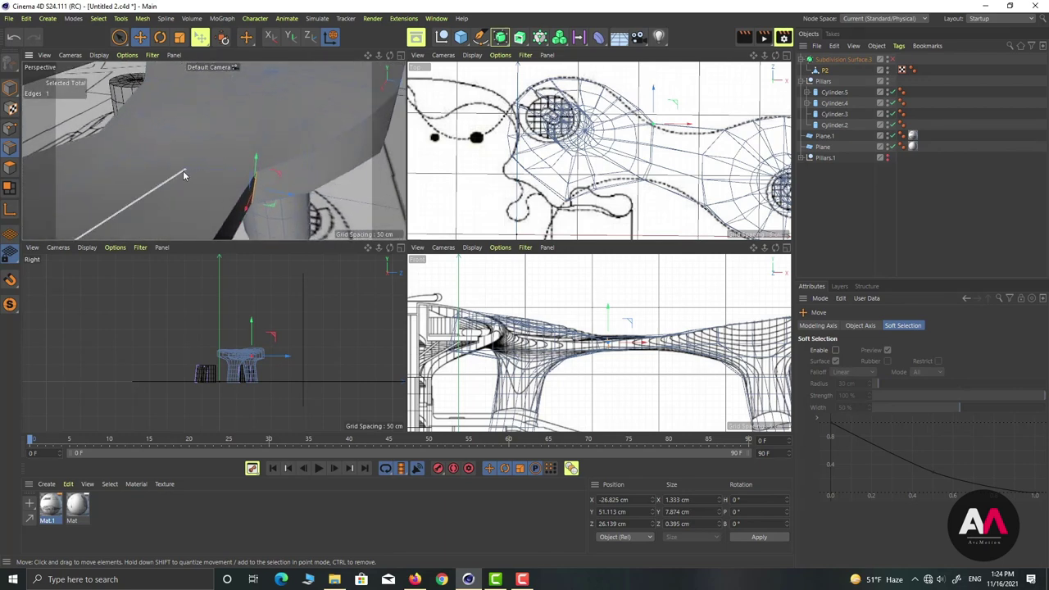
pyautogui.click(11, 129)
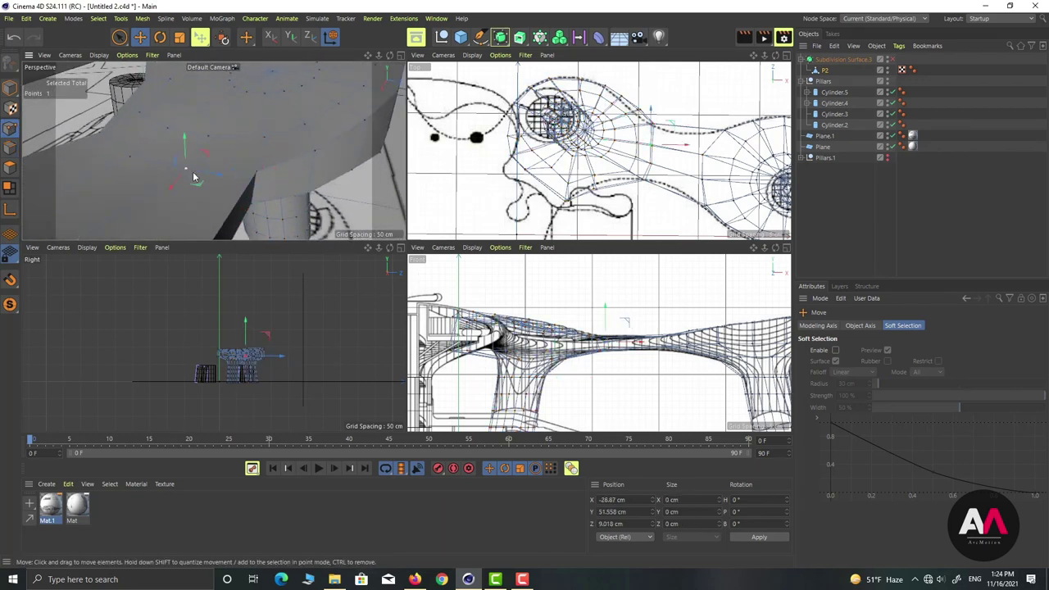
pyautogui.press('s')
pyautogui.keyDown('shift'); pyautogui.click(188, 214); pyautogui.keyUp('shift')
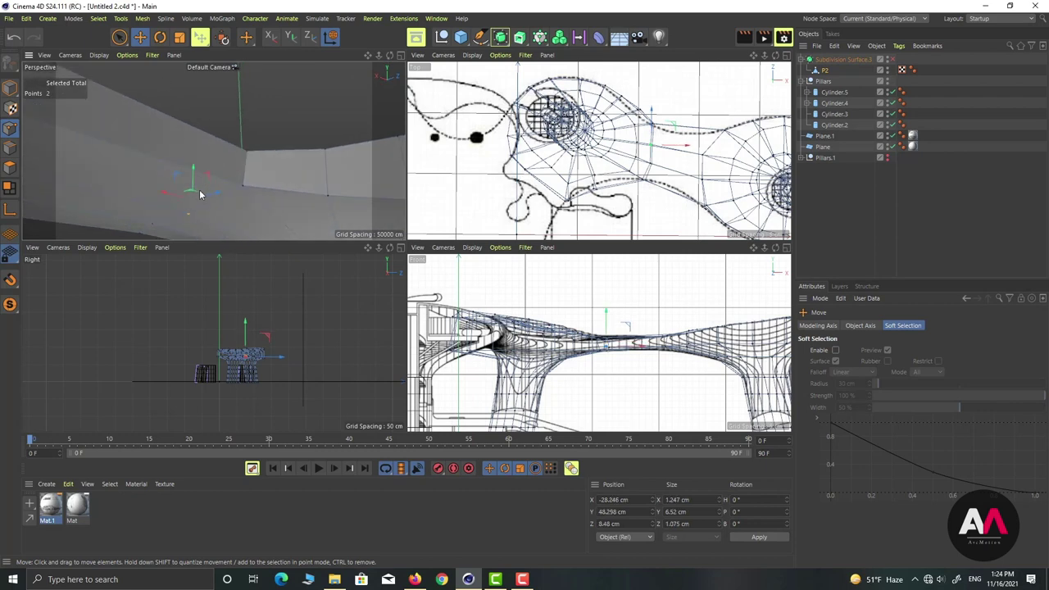
pyautogui.moveTo(193, 175); pyautogui.dragTo(192, 167)
# Examine the bridge transition and the edge flow around the irregular canopy's centre.
pyautogui.keyDown('alt'); pyautogui.moveTo(145, 122); pyautogui.dragTo(321, 173); pyautogui.keyUp('alt')
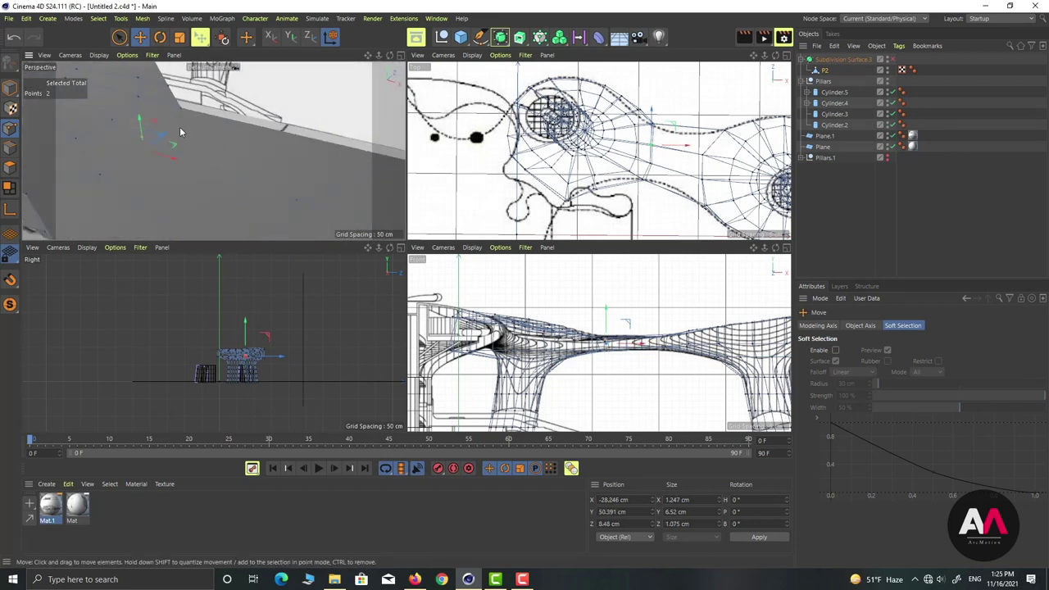
pyautogui.keyDown('alt'); pyautogui.moveTo(180, 141); pyautogui.dragTo(286, 100); pyautogui.keyUp('alt')
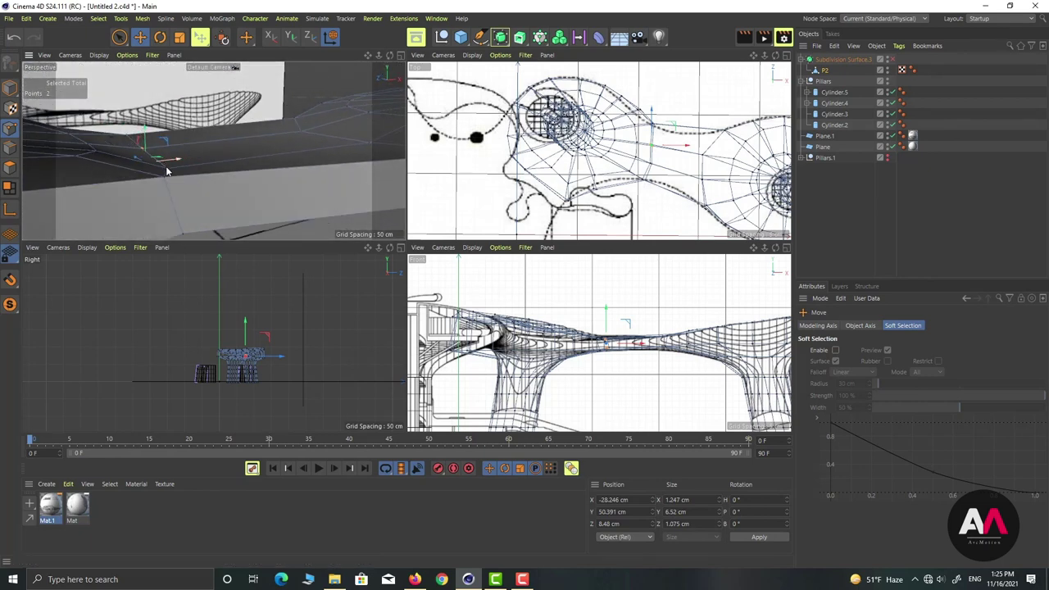
pyautogui.keyDown('alt'); pyautogui.moveTo(164, 164); pyautogui.dragTo(191, 151); pyautogui.keyUp('alt')
pyautogui.keyDown('alt'); pyautogui.moveTo(191, 151); pyautogui.dragTo(128, 161, button='right'); pyautogui.keyUp('alt')
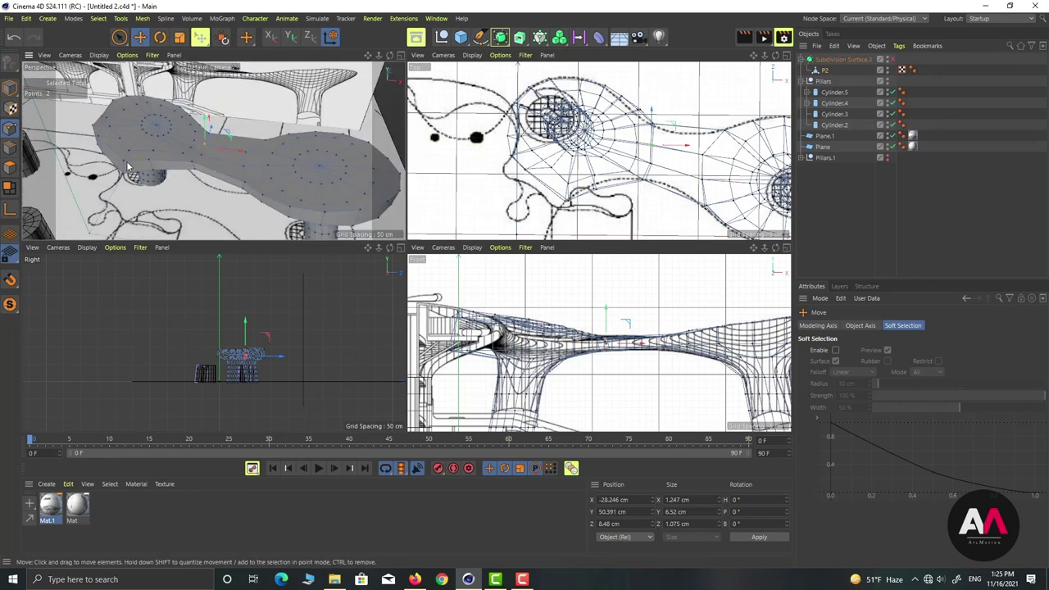
pyautogui.keyDown('alt'); pyautogui.moveTo(145, 112); pyautogui.dragTo(199, 102, button='right'); pyautogui.keyUp('alt')
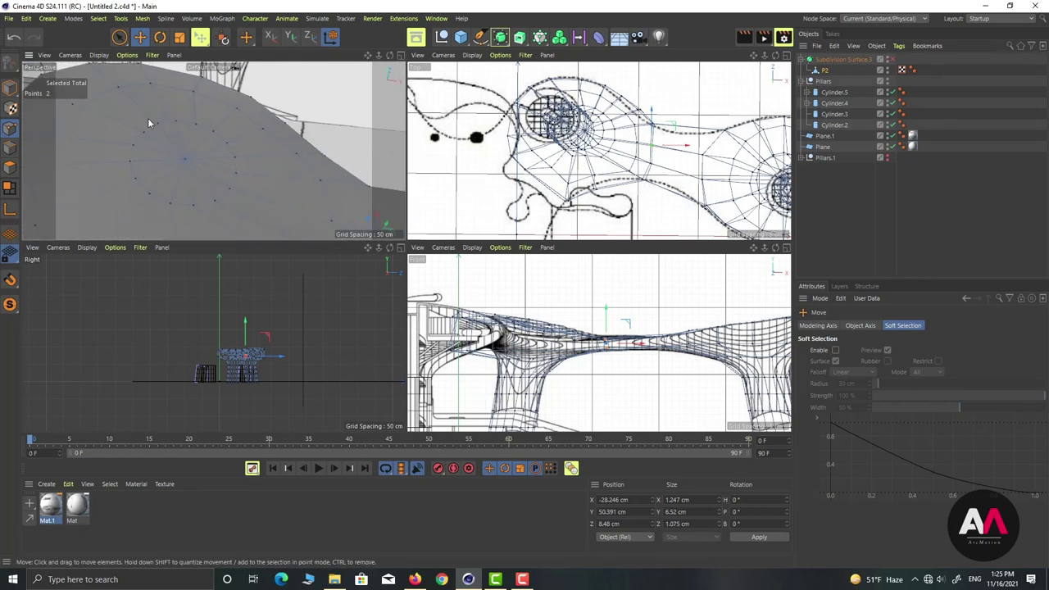
pyautogui.keyDown('alt'); pyautogui.moveTo(149, 123); pyautogui.dragTo(123, 189); pyautogui.keyUp('alt')
pyautogui.keyDown('alt'); pyautogui.moveTo(191, 131); pyautogui.dragTo(200, 177); pyautogui.keyUp('alt')
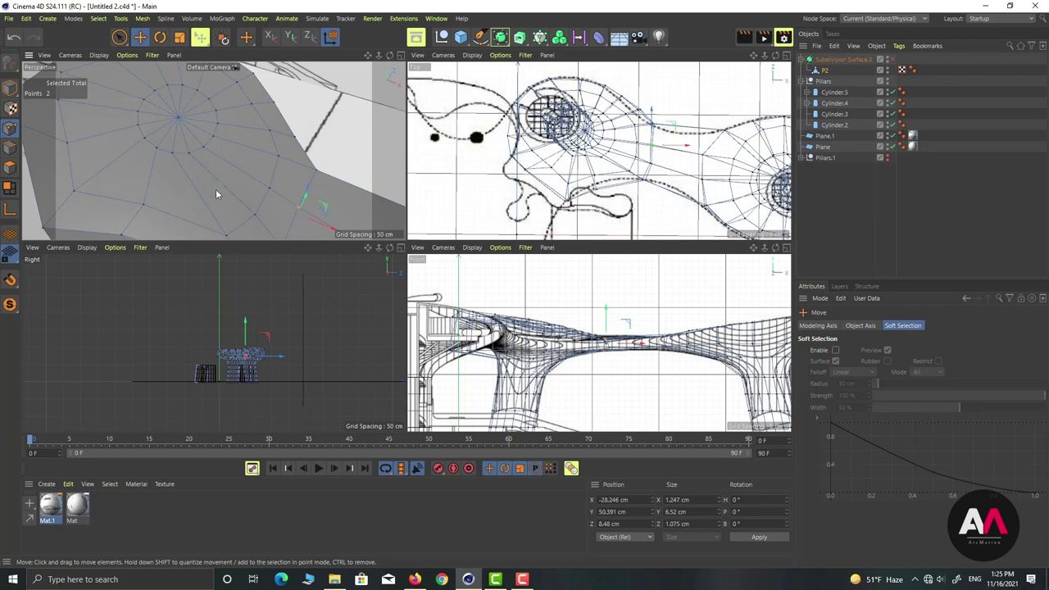
# Slide points of the inner and second rings on the irregular canopy's top along their edges to even out the spacing.
pyautogui.rightClick(245, 191)
pyautogui.press('Escape')
pyautogui.press('m')
pyautogui.press('o')
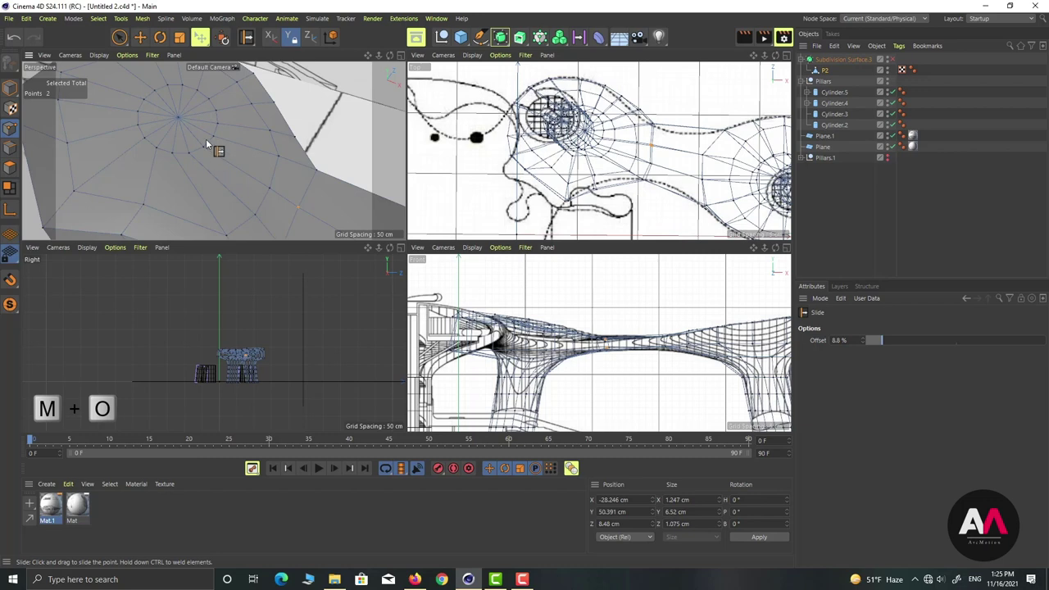
pyautogui.keyDown('alt'); pyautogui.moveTo(206, 141); pyautogui.dragTo(140, 141); pyautogui.keyUp('alt')
pyautogui.moveTo(226, 125)
pyautogui.keyDown('alt'); pyautogui.mouseDown()
pyautogui.moveTo(175, 159)
pyautogui.moveTo(244, 152)
pyautogui.moveTo(237, 137)
pyautogui.moveTo(218, 138)
pyautogui.mouseUp(); pyautogui.keyUp('alt')
pyautogui.moveTo(281, 112)
pyautogui.keyDown('alt'); pyautogui.mouseDown()
pyautogui.moveTo(238, 153)
pyautogui.moveTo(257, 160)
pyautogui.mouseUp(); pyautogui.keyUp('alt')
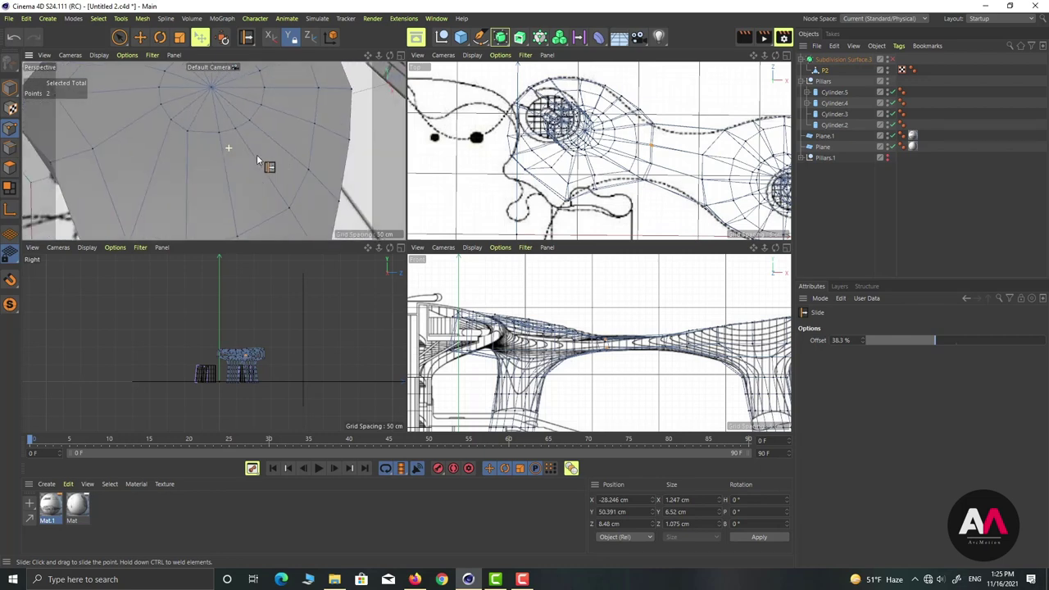
pyautogui.moveTo(190, 130)
pyautogui.mouseDown()
pyautogui.moveTo(254, 156)
pyautogui.moveTo(169, 128)
pyautogui.moveTo(187, 163)
pyautogui.moveTo(230, 131)
pyautogui.moveTo(254, 133)
pyautogui.moveTo(200, 120)
pyautogui.moveTo(207, 126)
pyautogui.mouseUp()
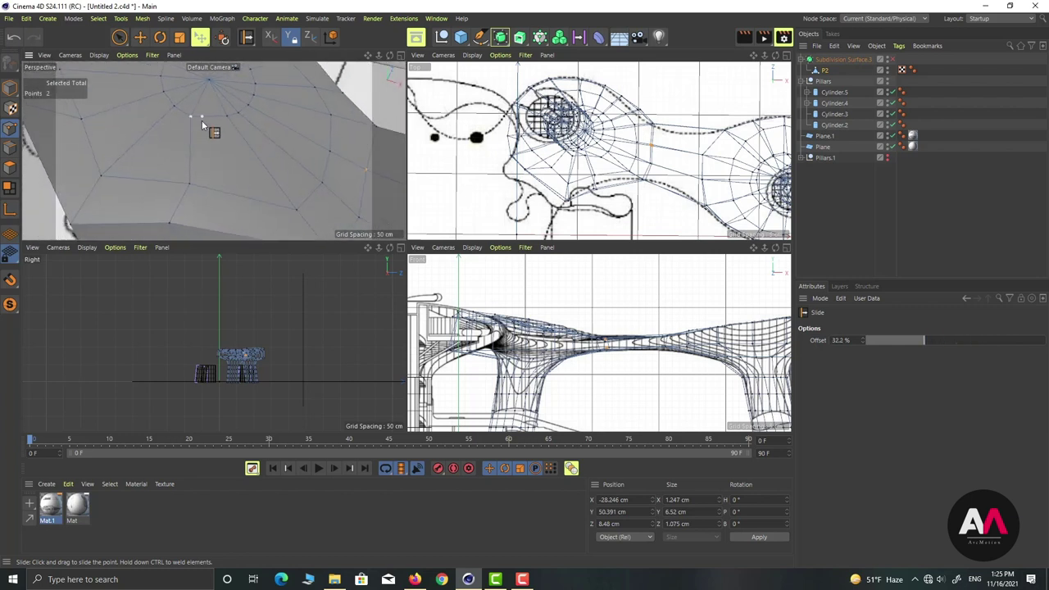
pyautogui.moveTo(189, 185); pyautogui.dragTo(183, 185)
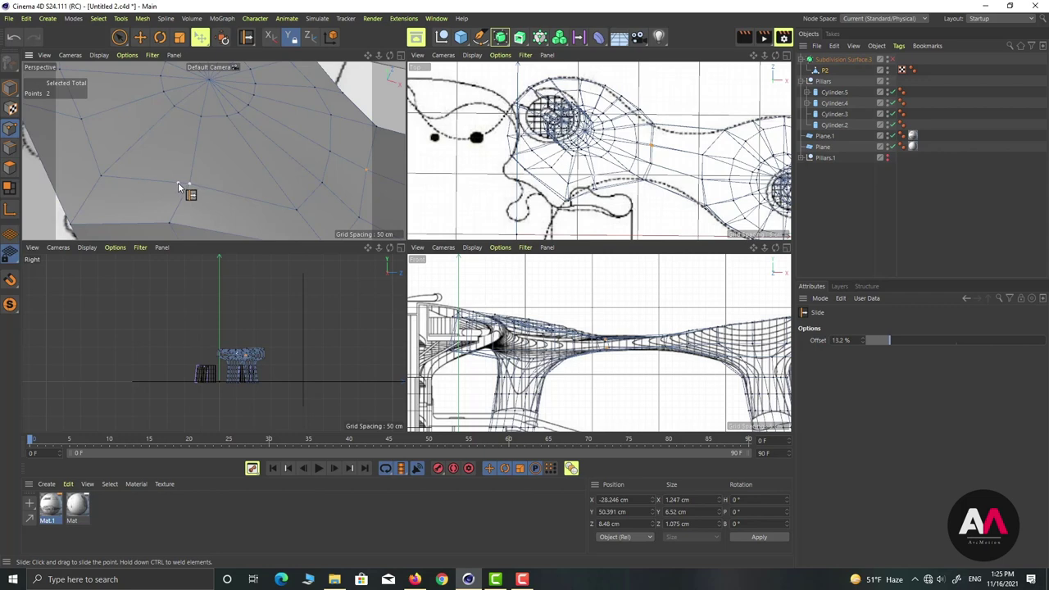
# Slide the lower rim point on the irregular canopy's side along its edge by about 2.7 %.
pyautogui.scroll(-3, 196, 131)
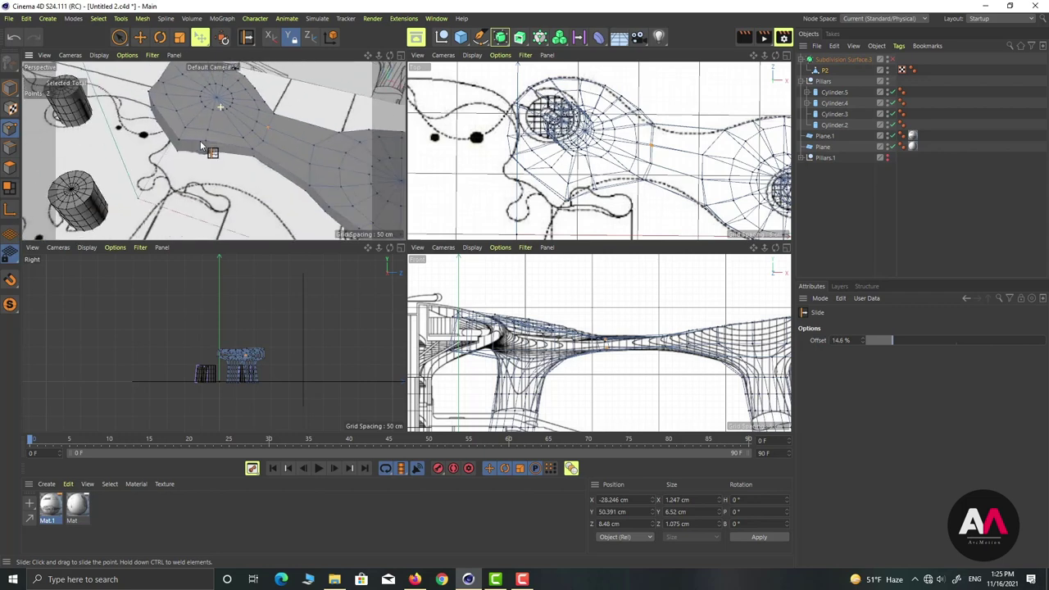
pyautogui.keyDown('alt'); pyautogui.moveTo(208, 135); pyautogui.dragTo(222, 129, button='right'); pyautogui.keyUp('alt')
pyautogui.keyDown('alt'); pyautogui.moveTo(222, 129); pyautogui.dragTo(192, 216); pyautogui.keyUp('alt')
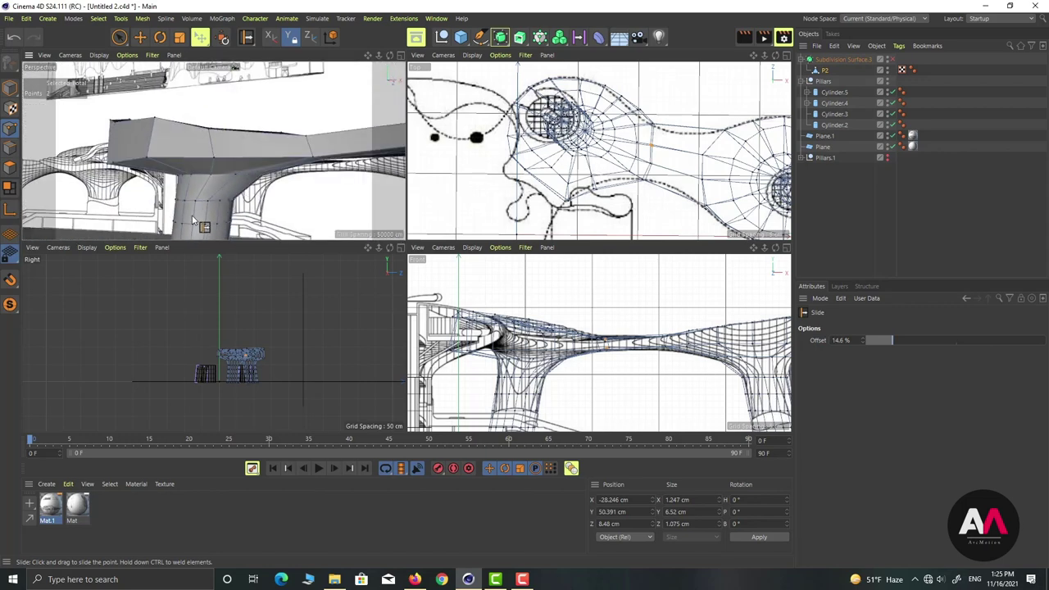
pyautogui.keyDown('alt'); pyautogui.moveTo(210, 140); pyautogui.dragTo(231, 133, button='right'); pyautogui.keyUp('alt')
pyautogui.moveTo(218, 174); pyautogui.dragTo(241, 206)
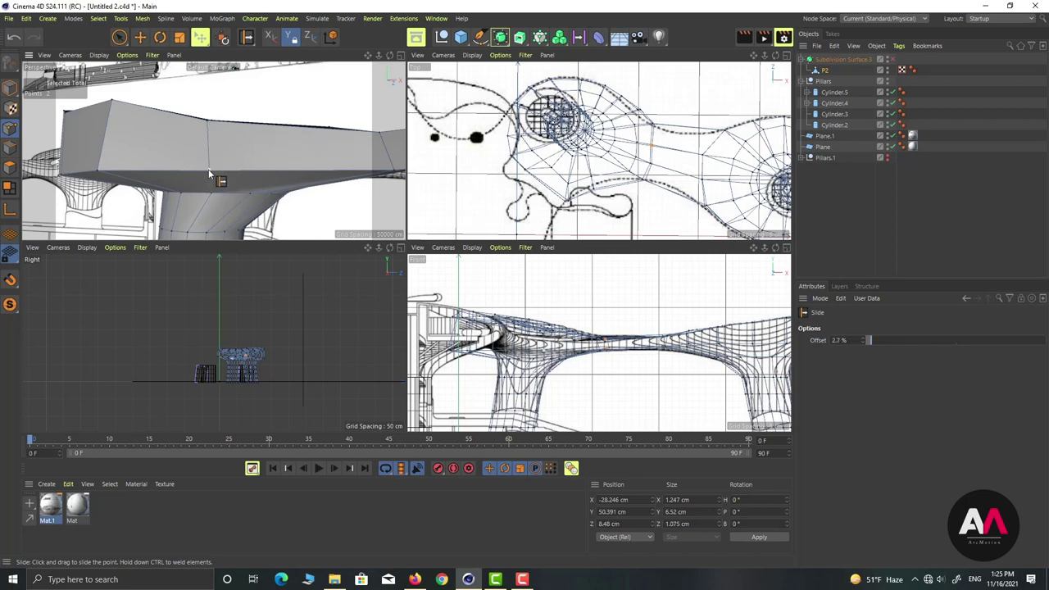
# Add a loop cut across the wide rim segment of the irregular canopy, centred at 50 %.
pyautogui.keyDown('alt'); pyautogui.moveTo(177, 124); pyautogui.dragTo(169, 171); pyautogui.keyUp('alt')
pyautogui.keyDown('alt'); pyautogui.moveTo(169, 171); pyautogui.dragTo(146, 148, button='right'); pyautogui.keyUp('alt')
pyautogui.moveTo(244, 123)
pyautogui.keyDown('alt'); pyautogui.mouseDown()
pyautogui.moveTo(223, 149)
pyautogui.moveTo(227, 122)
pyautogui.mouseUp(); pyautogui.keyUp('alt')
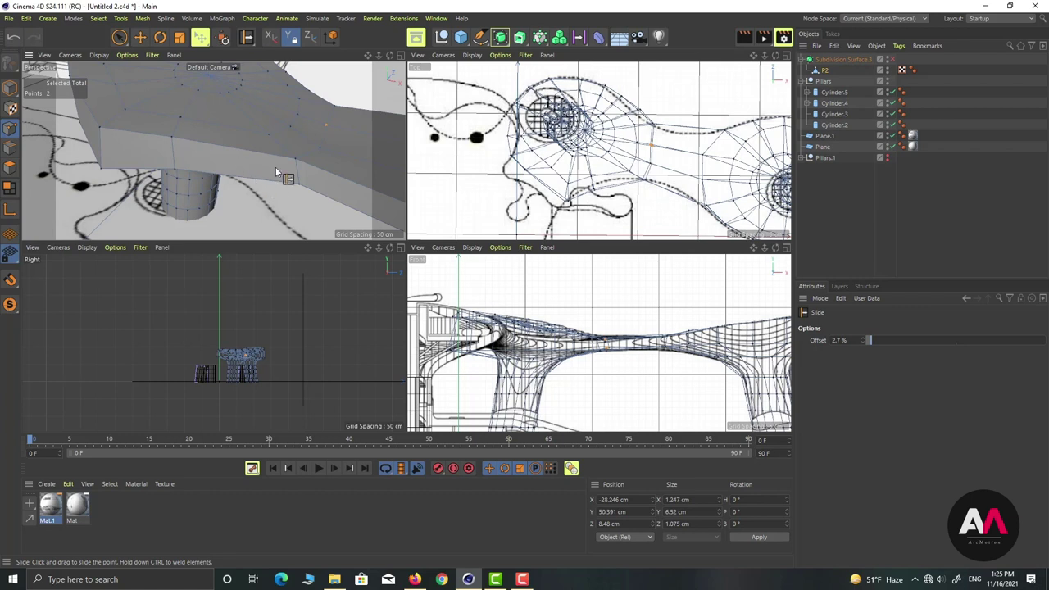
pyautogui.keyDown('alt'); pyautogui.moveTo(208, 146); pyautogui.dragTo(215, 122); pyautogui.keyUp('alt')
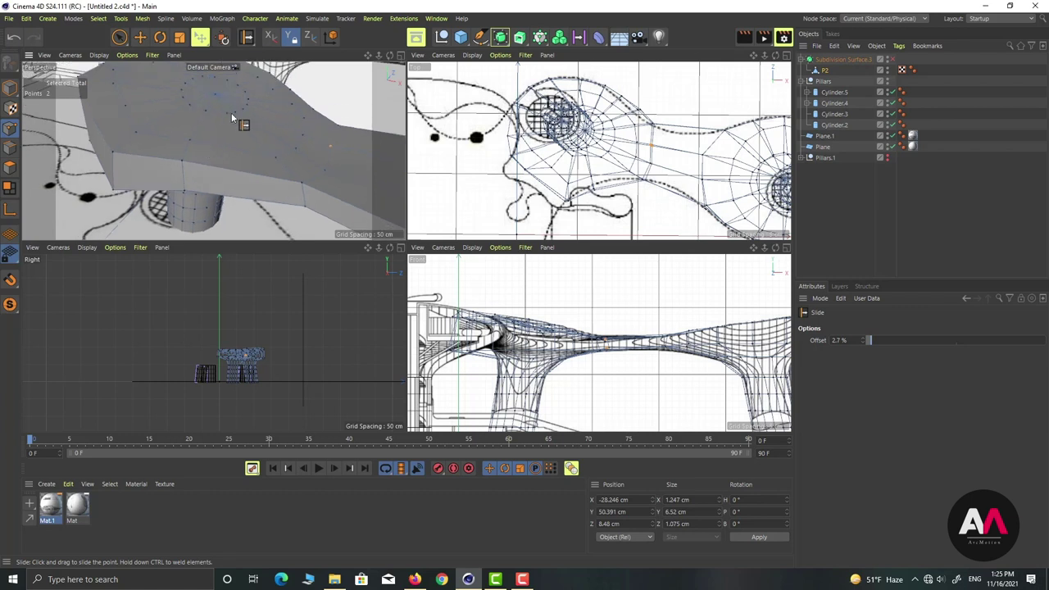
pyautogui.press('k')
pyautogui.press('l')
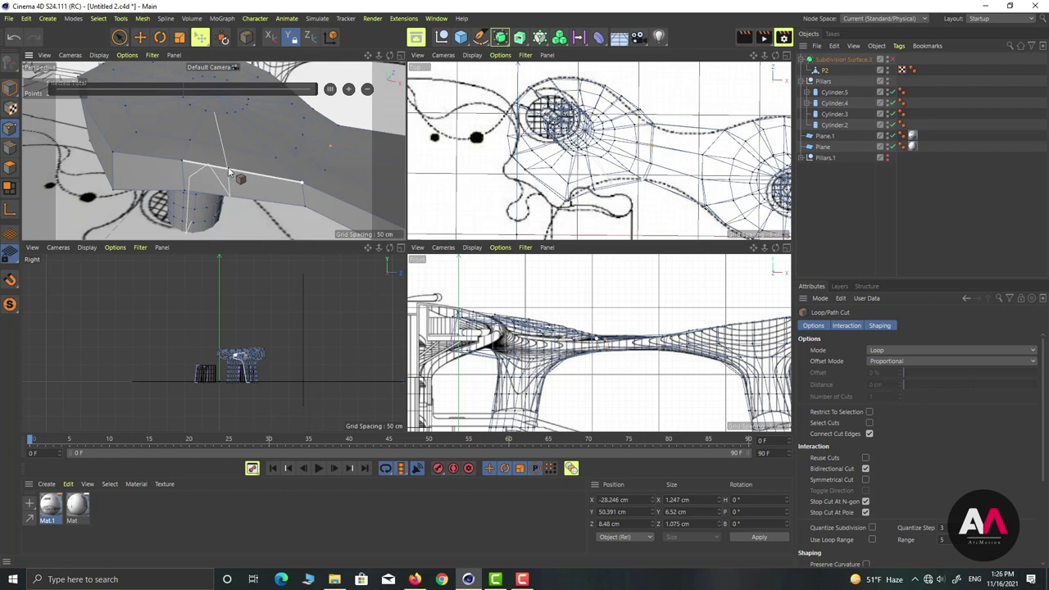
pyautogui.click(229, 172)
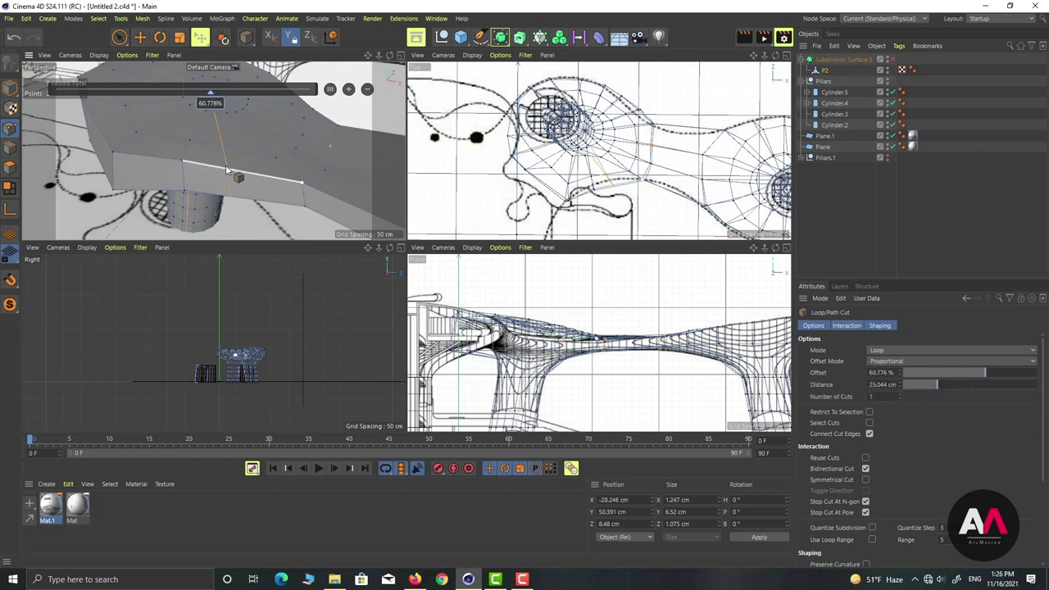
pyautogui.click(330, 90)
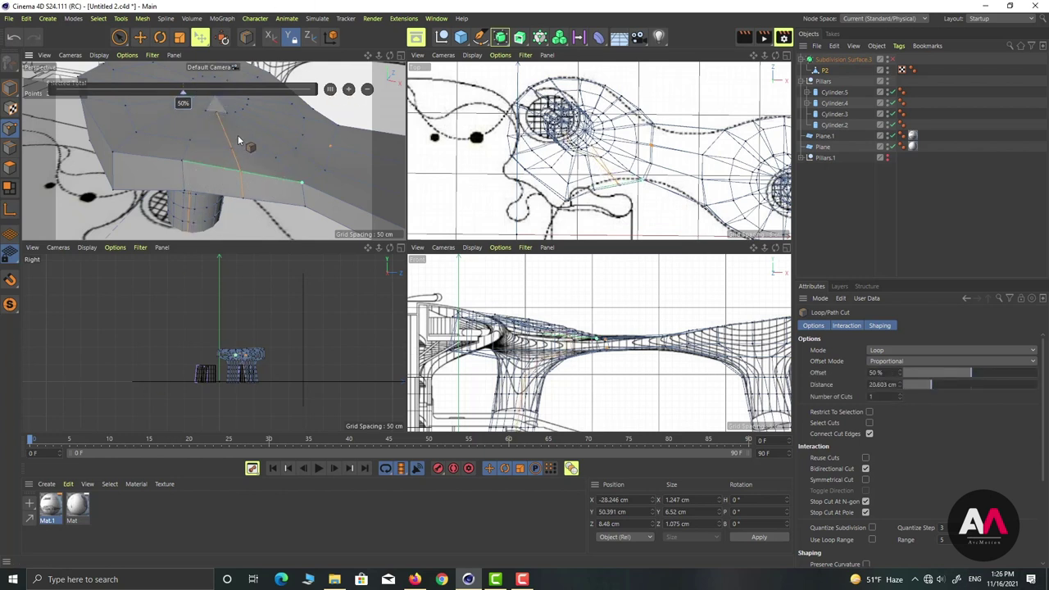
# Use Line Cut to split the triangle at the canopy's centre from its apex to the new loop's end point.
pyautogui.press('k')
pyautogui.press('k')
pyautogui.keyDown('alt'); pyautogui.moveTo(215, 96); pyautogui.dragTo(267, 75, button='right'); pyautogui.keyUp('alt')
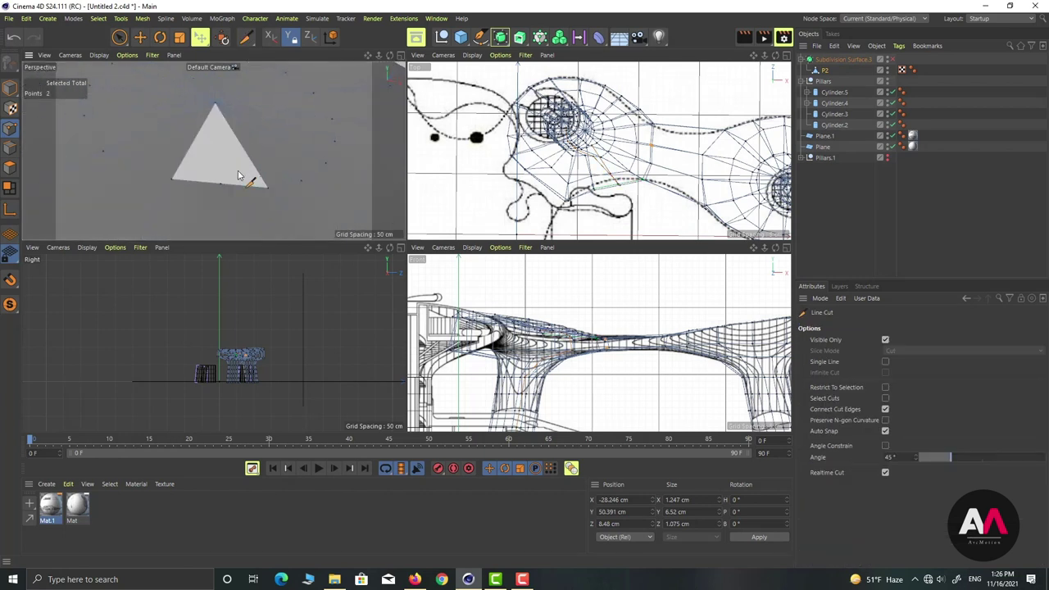
pyautogui.click(217, 104)
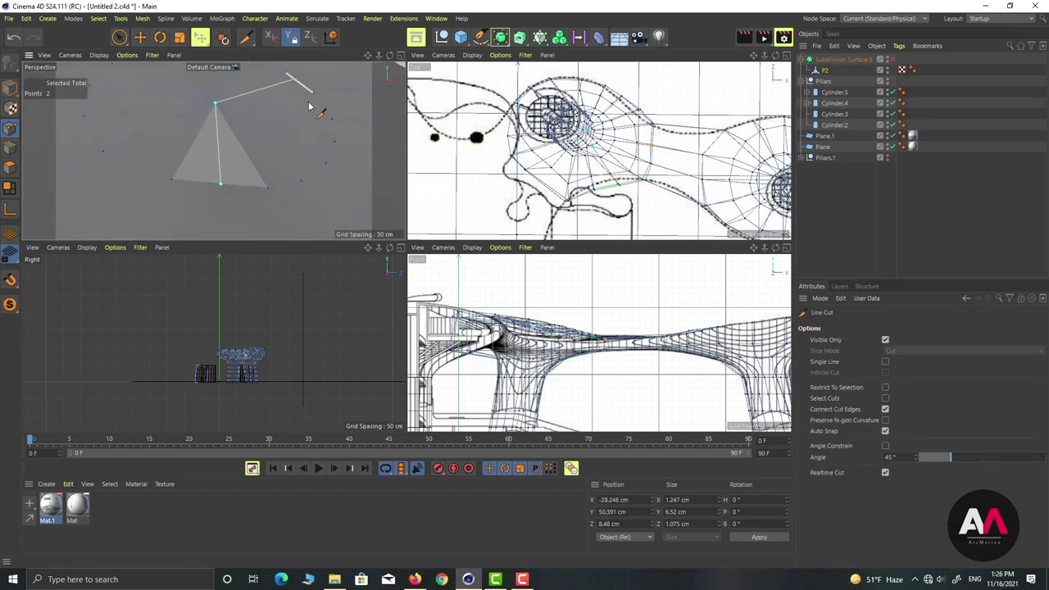
pyautogui.press('Escape')
pyautogui.keyDown('alt'); pyautogui.moveTo(202, 166); pyautogui.dragTo(101, 160); pyautogui.keyUp('alt')
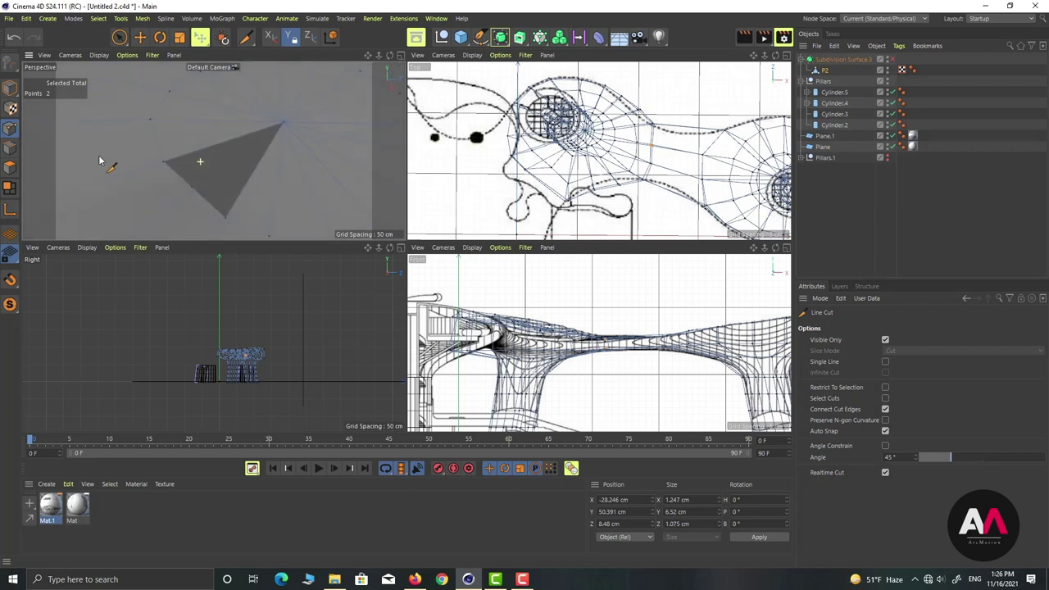
pyautogui.keyDown('alt'); pyautogui.moveTo(94, 110); pyautogui.dragTo(151, 137); pyautogui.keyUp('alt')
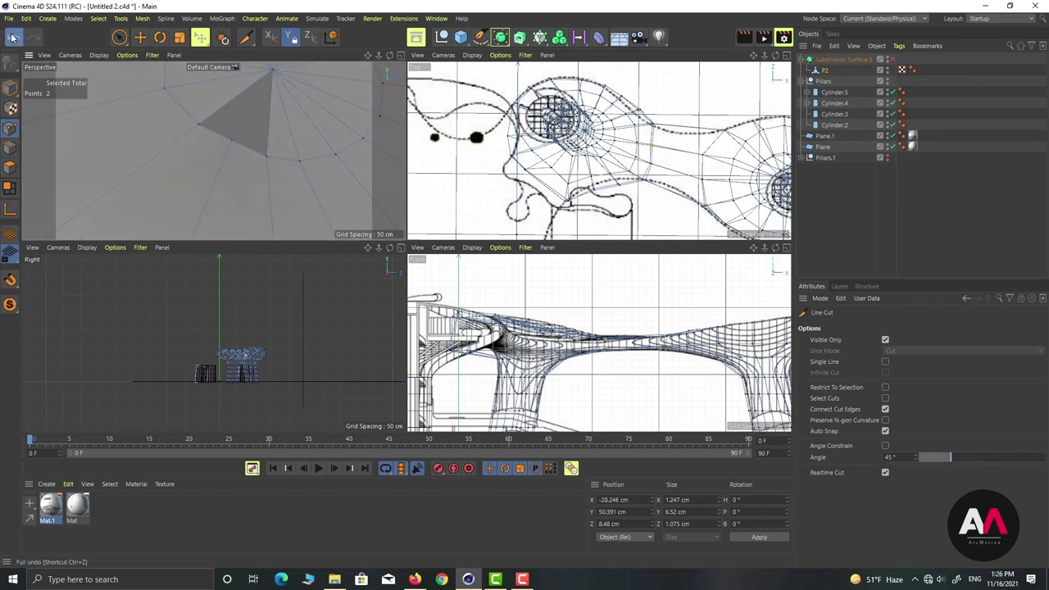
pyautogui.click(232, 141)
# Examine the irregular canopy's top and the fan of edges on the underside of its pillar.
pyautogui.scroll(-8, 271, 174)
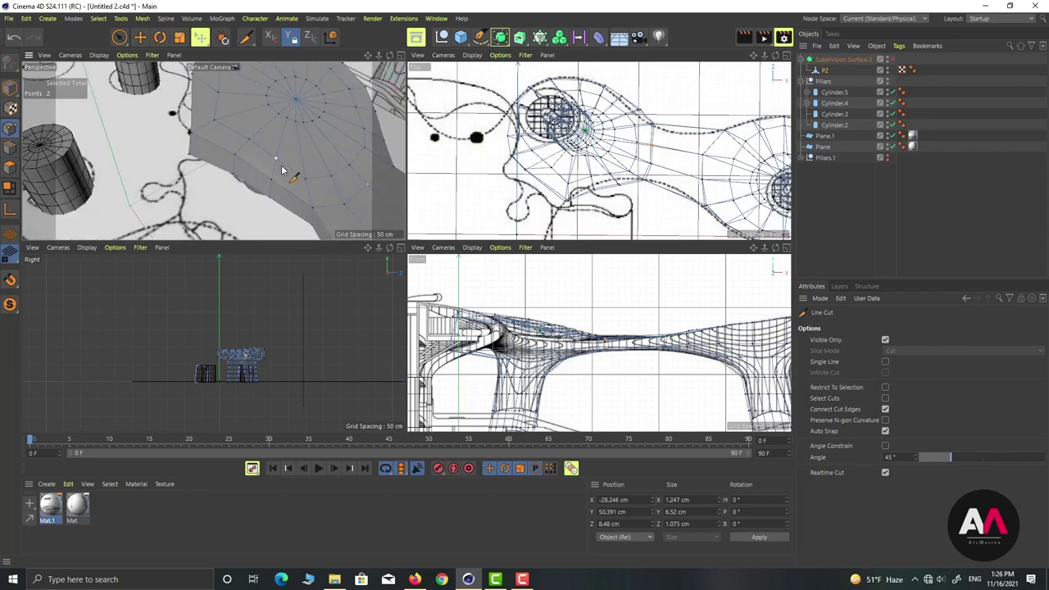
pyautogui.scroll(8, 265, 173)
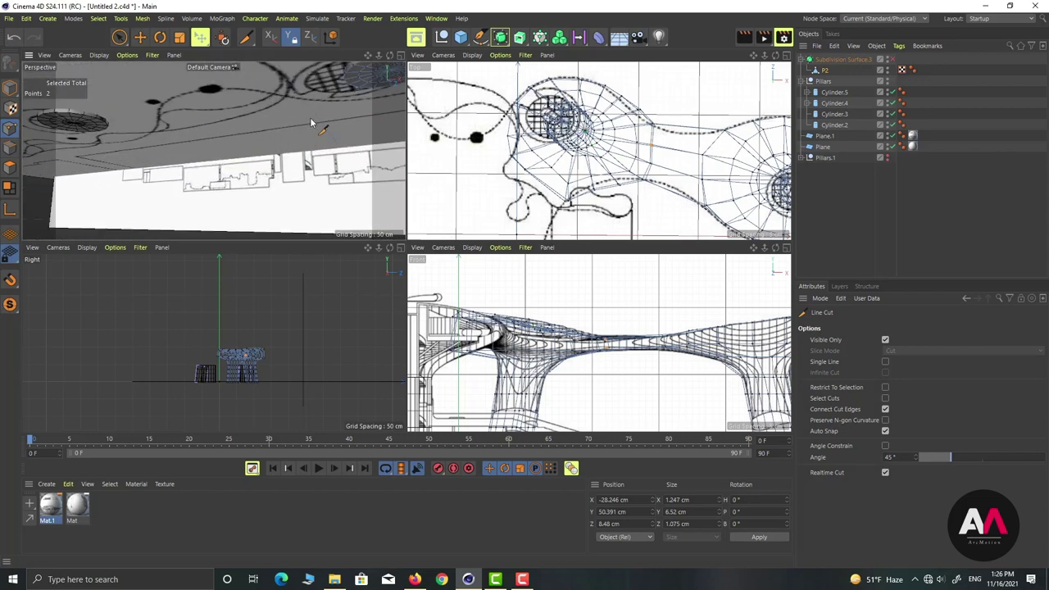
pyautogui.scroll(10, 270, 134)
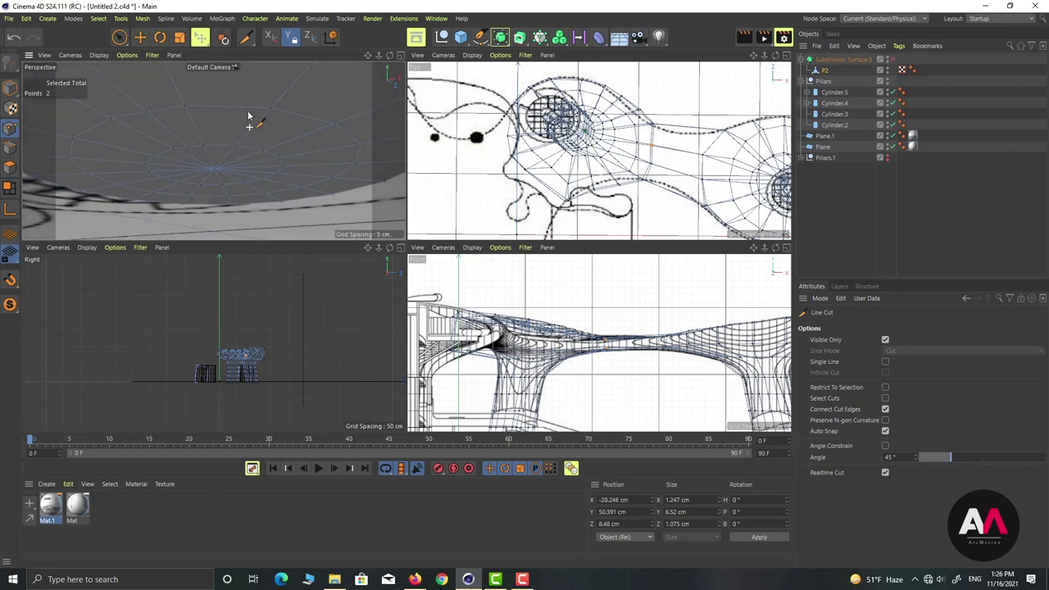
pyautogui.scroll(-3, 207, 164)
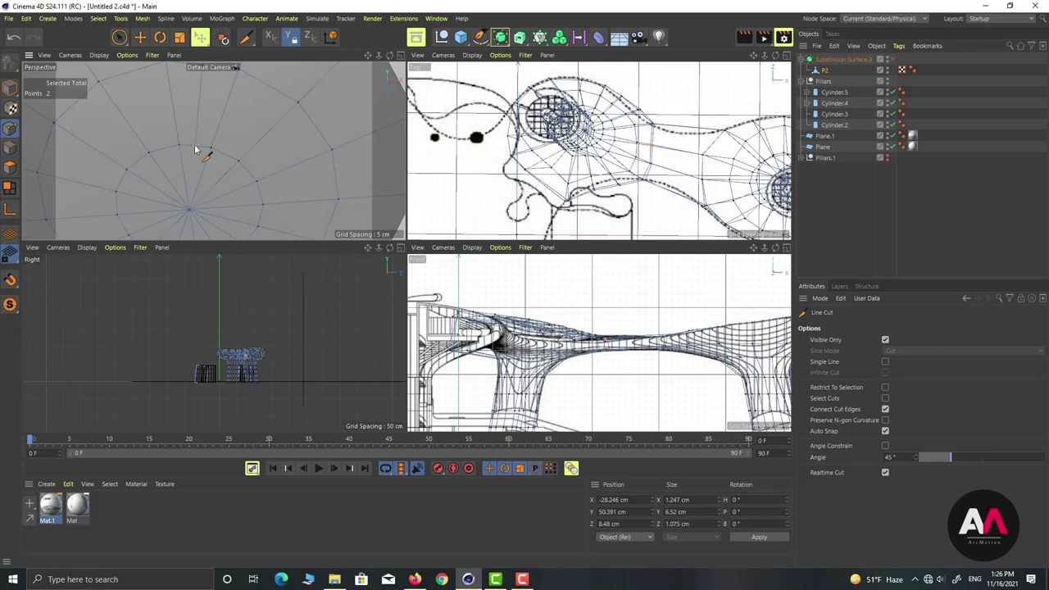
pyautogui.scroll(-5, 218, 196)
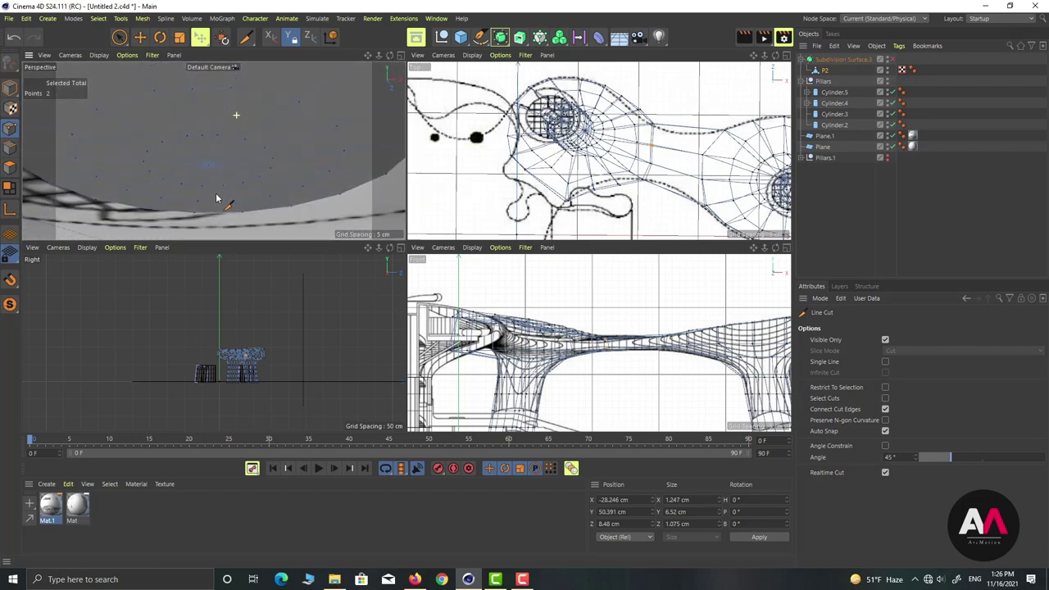
# Move the short vertical rim edge at the irregular canopy's inward bend onto the dashed outline in the plan blueprint.
pyautogui.keyDown('alt'); pyautogui.moveTo(230, 188); pyautogui.dragTo(244, 192); pyautogui.keyUp('alt')
pyautogui.keyDown('alt'); pyautogui.moveTo(244, 192); pyautogui.dragTo(182, 190, button='right'); pyautogui.keyUp('alt')
pyautogui.keyDown('alt'); pyautogui.moveTo(182, 190); pyautogui.dragTo(234, 228, button='middle'); pyautogui.keyUp('alt')
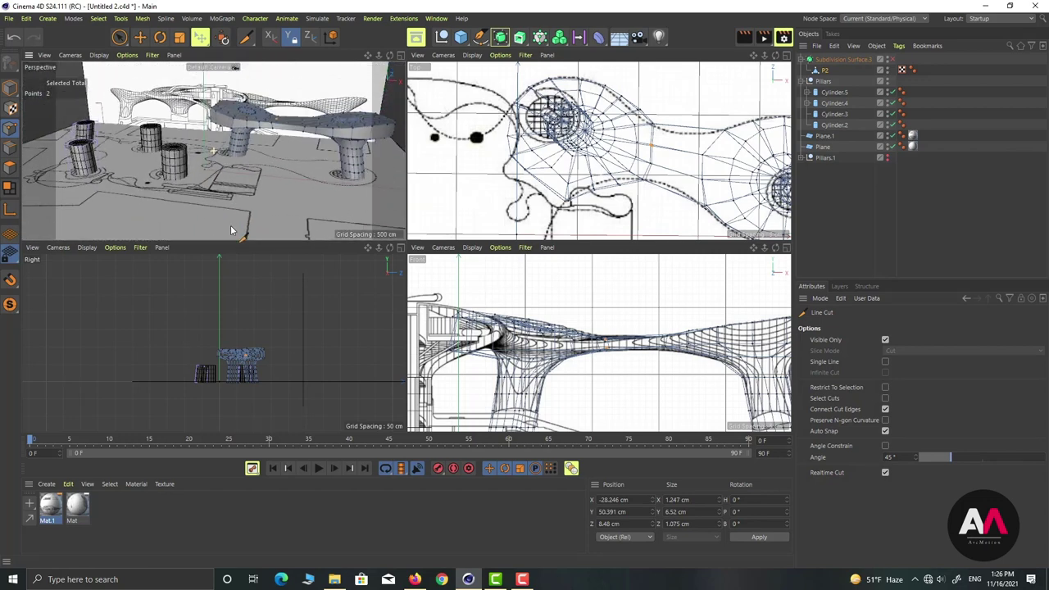
pyautogui.keyDown('alt'); pyautogui.moveTo(277, 94); pyautogui.dragTo(261, 135, button='middle'); pyautogui.keyUp('alt')
pyautogui.scroll(8, 243, 124)
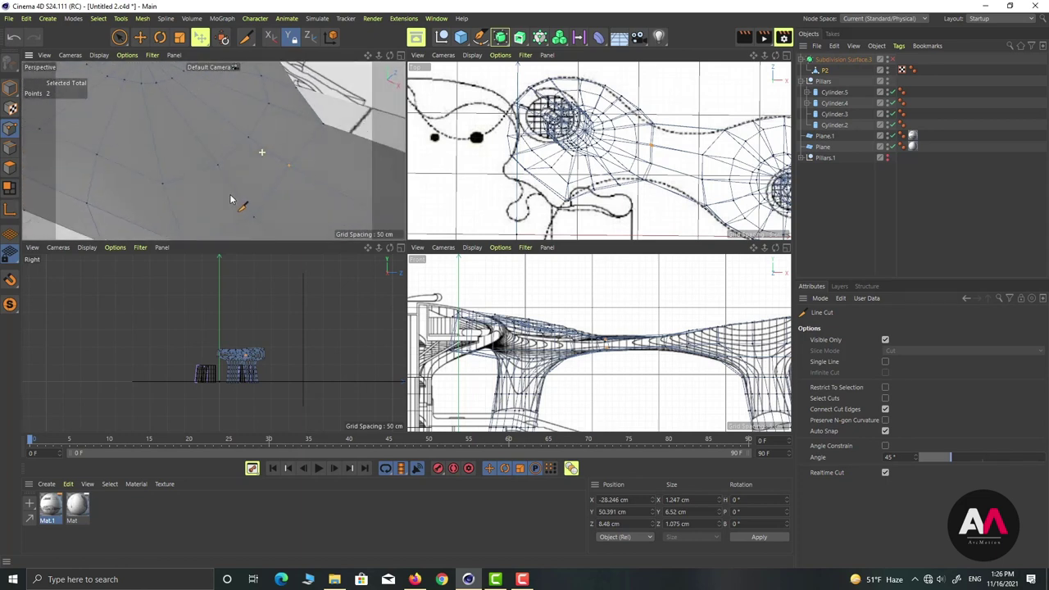
pyautogui.scroll(-2, 229, 175)
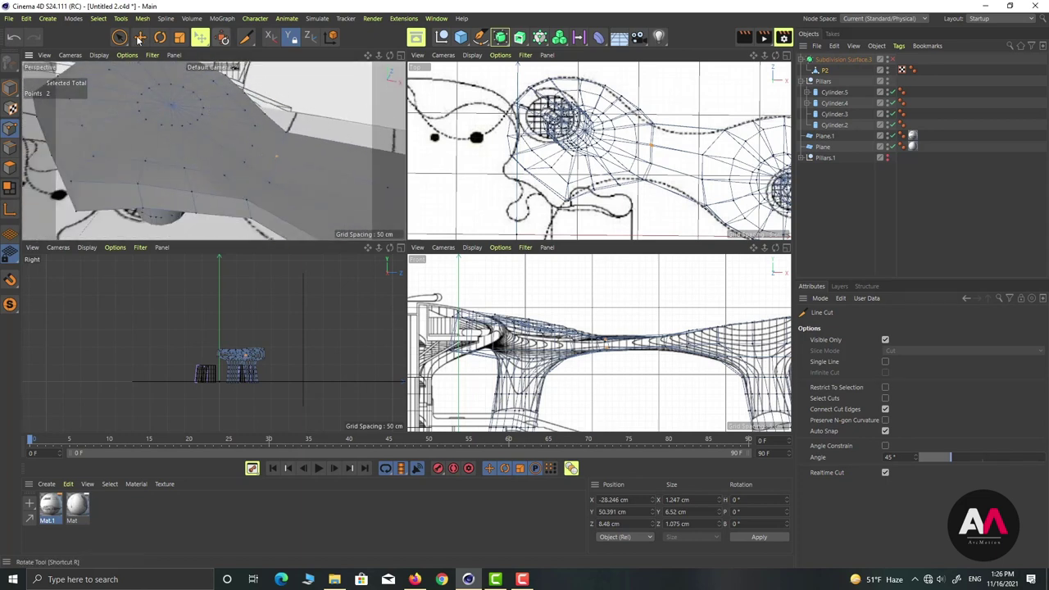
pyautogui.click(10, 149)
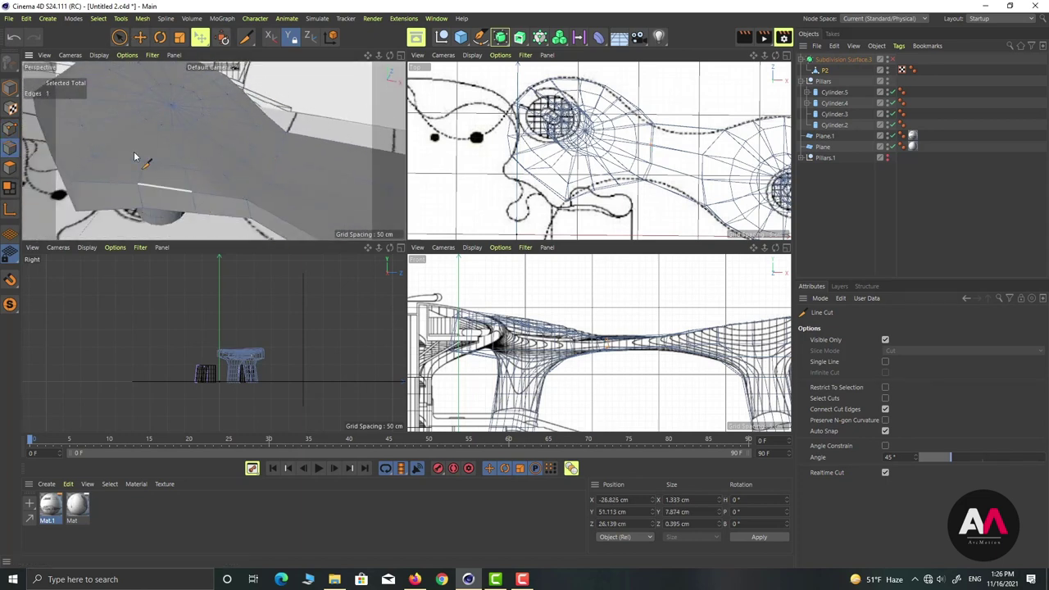
pyautogui.press('space')
pyautogui.click(195, 212)
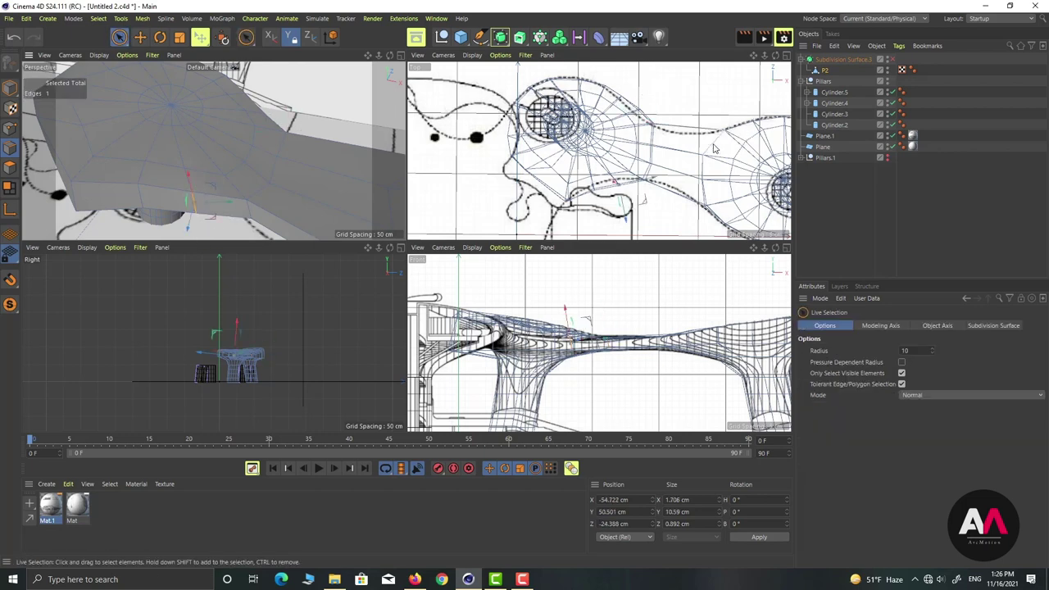
pyautogui.click(660, 187)
pyautogui.scroll(3, 656, 212)
pyautogui.moveTo(657, 211); pyautogui.dragTo(639, 199)
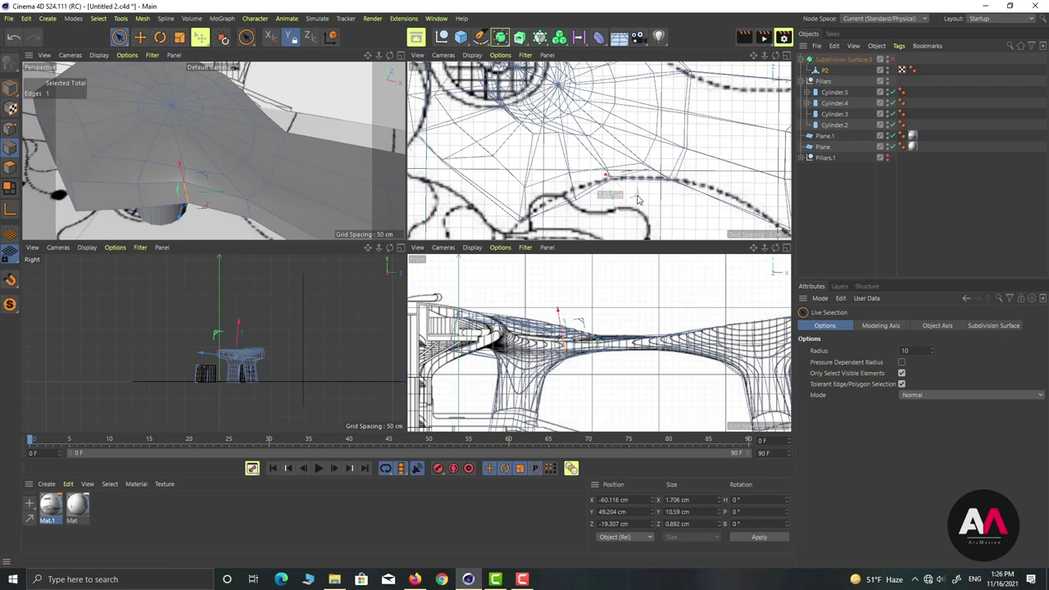
# Slide the inner top point behind the moved rim edge along its edge by about 37.4 %.
pyautogui.click(9, 131)
pyautogui.click(187, 172)
pyautogui.keyDown('alt'); pyautogui.moveTo(199, 198); pyautogui.dragTo(306, 66); pyautogui.keyUp('alt')
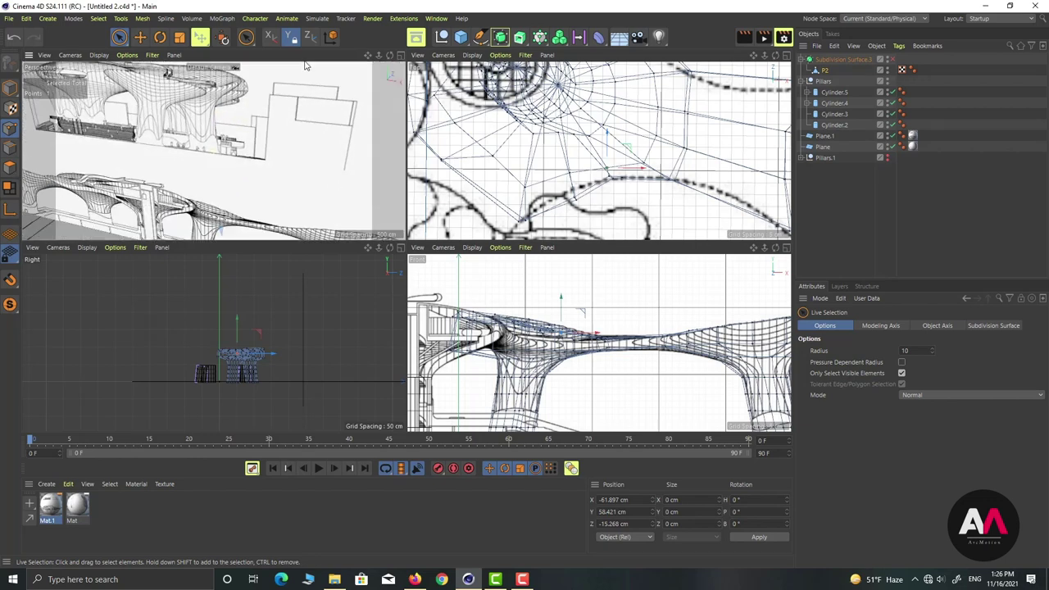
pyautogui.keyDown('alt'); pyautogui.moveTo(307, 66); pyautogui.dragTo(213, 150, button='right'); pyautogui.keyUp('alt')
pyautogui.press('m')
pyautogui.press('o')
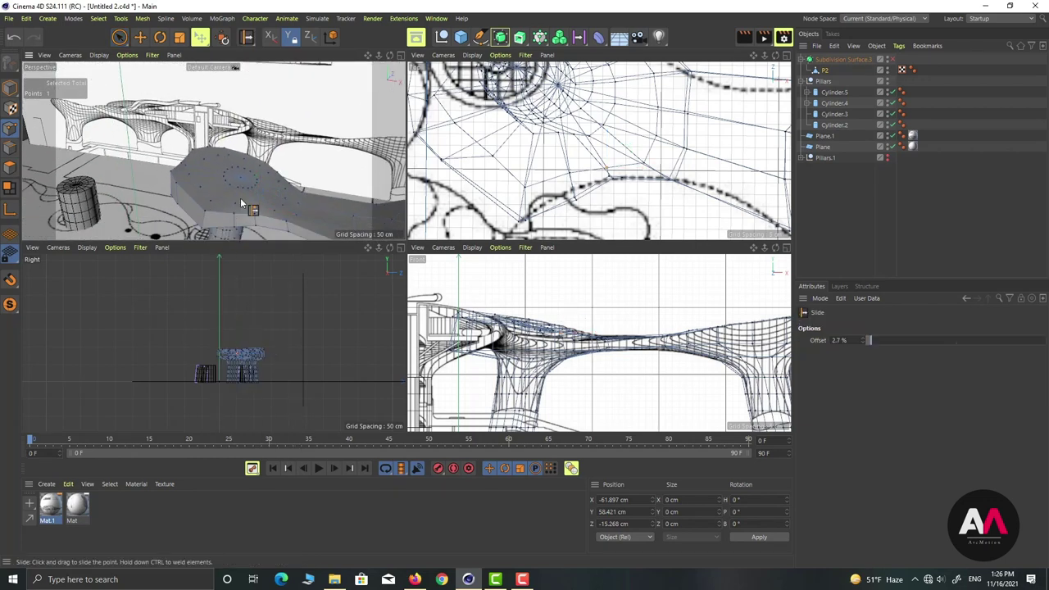
pyautogui.keyDown('alt'); pyautogui.moveTo(250, 197); pyautogui.dragTo(287, 194, button='right'); pyautogui.keyUp('alt')
pyautogui.moveTo(263, 217); pyautogui.dragTo(255, 201)
# Slide neighbouring inner points on the irregular canopy's top along their edges, the last by about 35.8 %, to even the spacing.
pyautogui.click(401, 55)
pyautogui.keyDown('alt'); pyautogui.moveTo(266, 149); pyautogui.dragTo(384, 328); pyautogui.keyUp('alt')
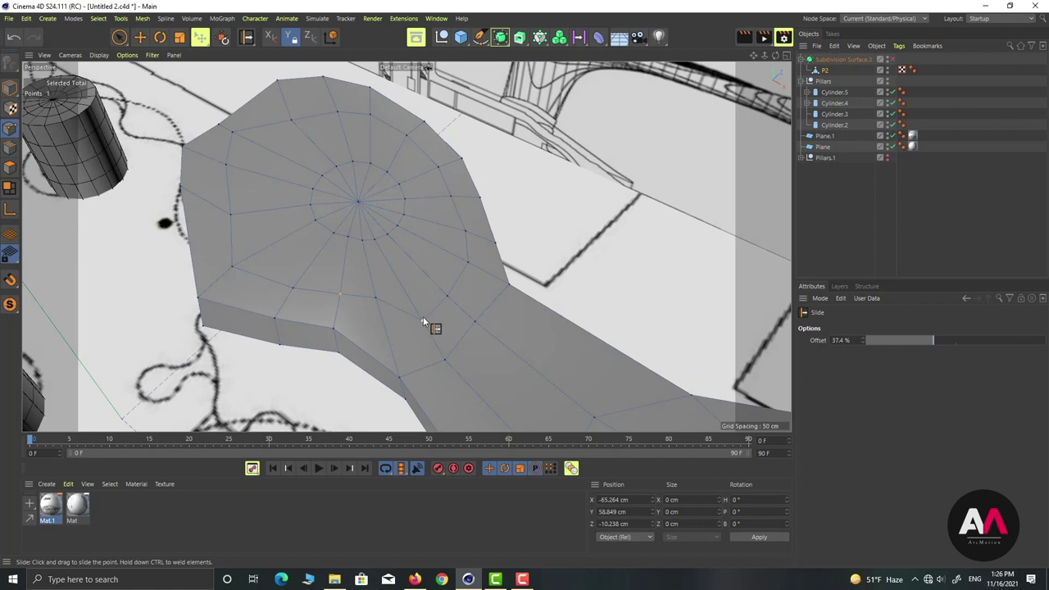
pyautogui.moveTo(447, 300); pyautogui.dragTo(464, 232)
pyautogui.moveTo(233, 219); pyautogui.dragTo(273, 355)
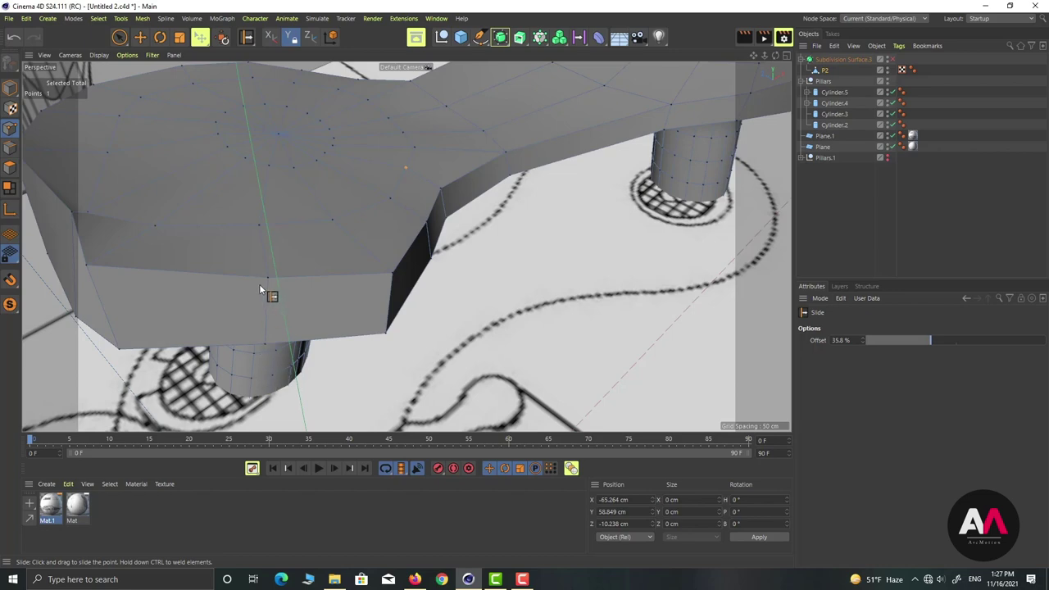
# Undo the excessive slide of the upper rim point at the canopy's outer end and slide it down its edge by about 11.7 %.
pyautogui.keyDown('alt'); pyautogui.moveTo(270, 295); pyautogui.dragTo(343, 274); pyautogui.keyUp('alt')
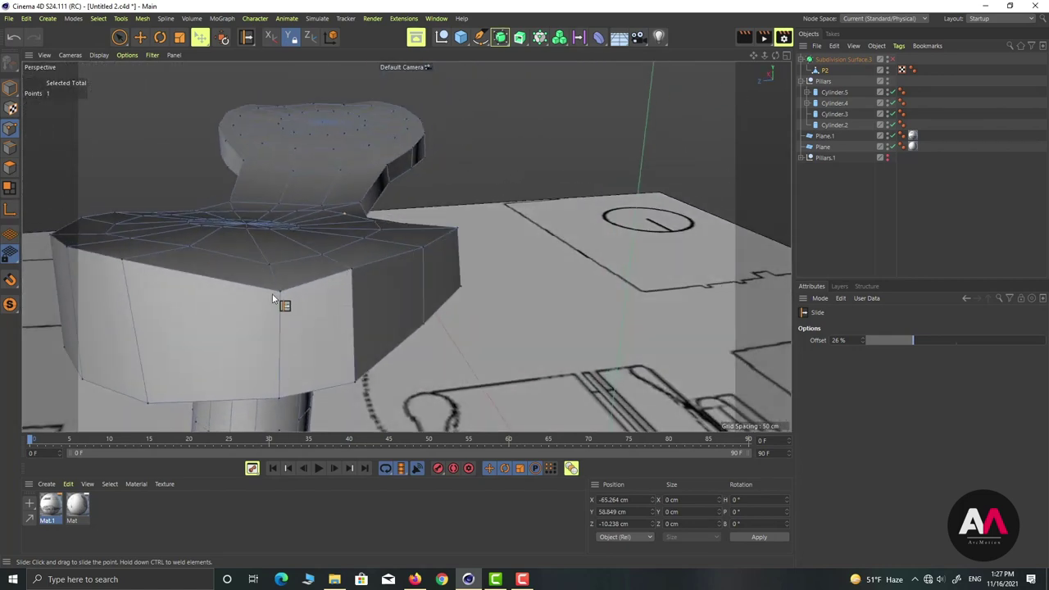
pyautogui.hotkey('ctrl', 'z')
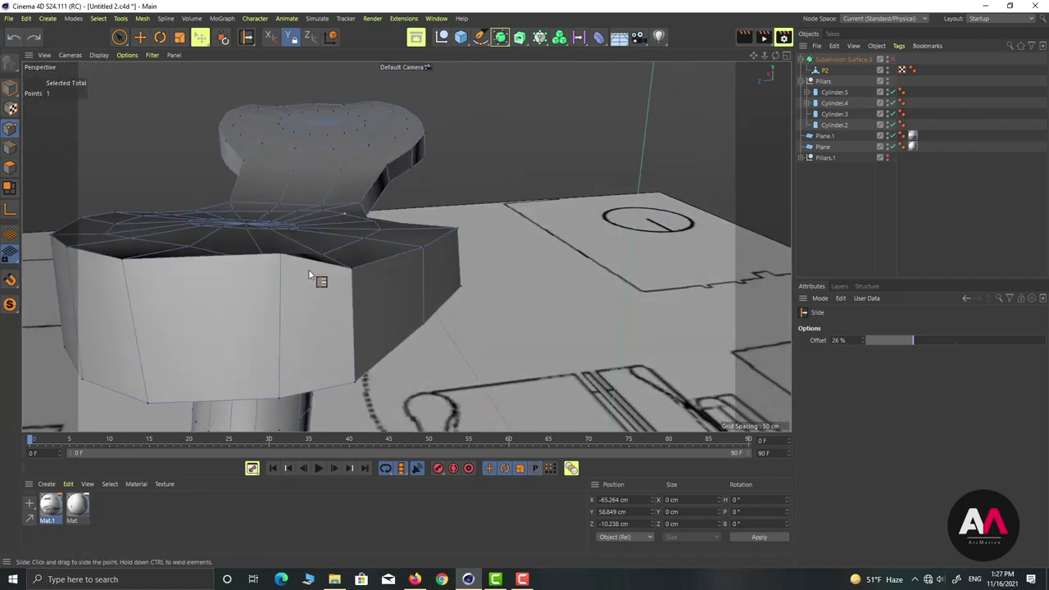
pyautogui.moveTo(279, 257); pyautogui.dragTo(282, 274)
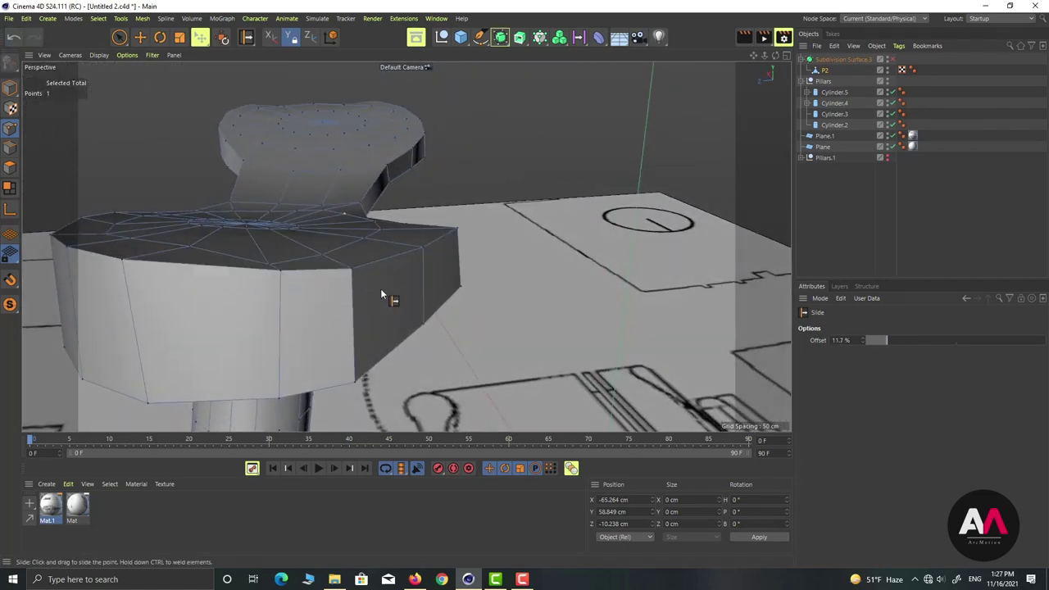
pyautogui.keyDown('alt'); pyautogui.moveTo(396, 263); pyautogui.dragTo(378, 287, button='right'); pyautogui.keyUp('alt')
pyautogui.moveTo(338, 292)
pyautogui.keyDown('alt'); pyautogui.mouseDown()
pyautogui.moveTo(388, 246)
pyautogui.moveTo(331, 313)
pyautogui.mouseUp(); pyautogui.keyUp('alt')
pyautogui.press('u')
pyautogui.press('l')
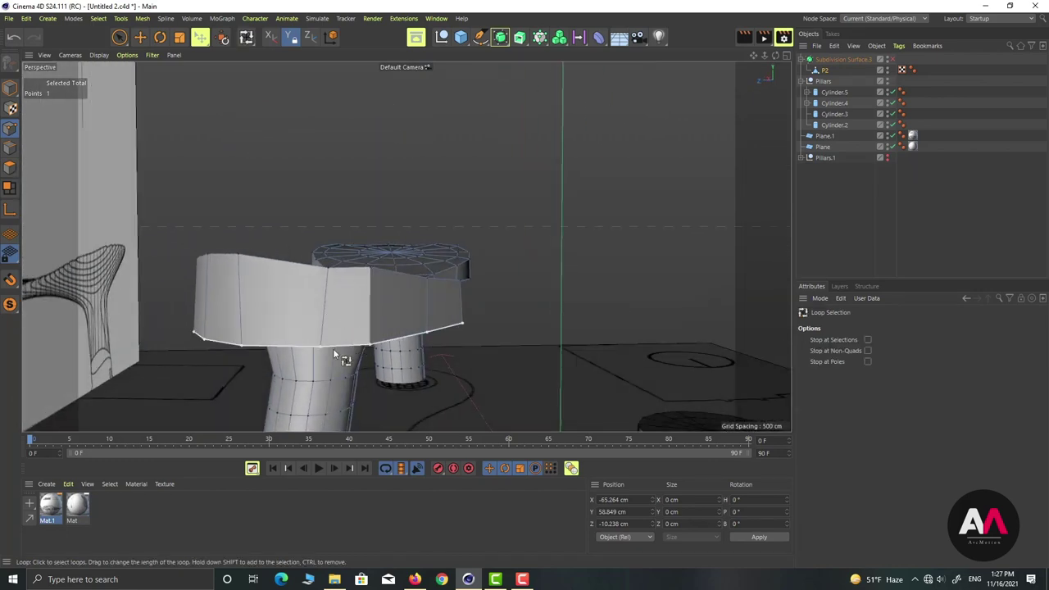
pyautogui.click(272, 346)
pyautogui.keyDown('alt'); pyautogui.moveTo(303, 302); pyautogui.dragTo(401, 271); pyautogui.keyUp('alt')
pyautogui.click(120, 38)
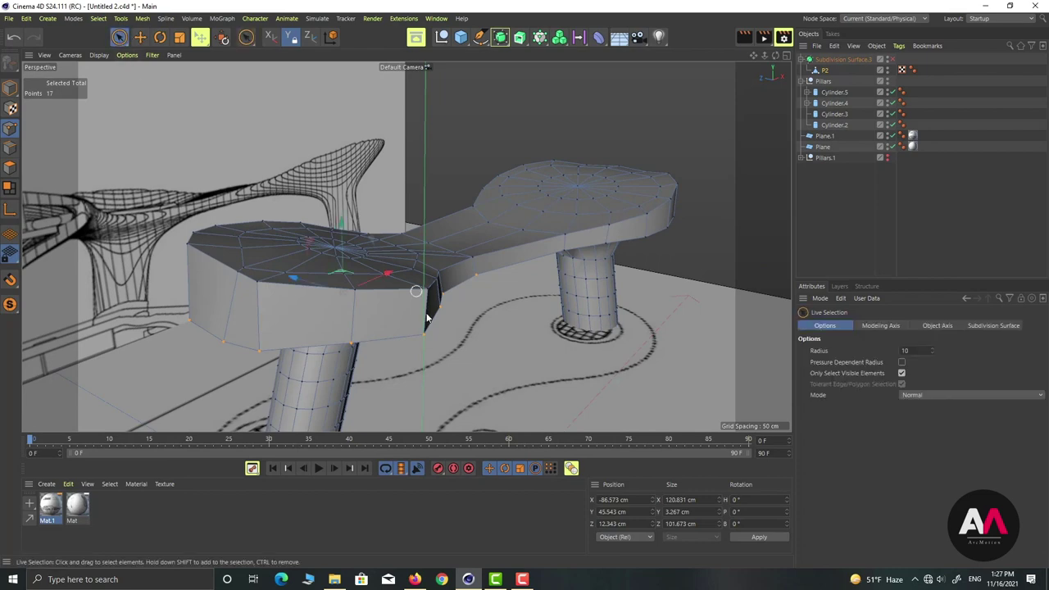
# Select the first five lower rim points around the irregular canopy's outer end with Live Selection.
pyautogui.keyDown('alt'); pyautogui.moveTo(423, 315); pyautogui.dragTo(422, 345); pyautogui.keyUp('alt')
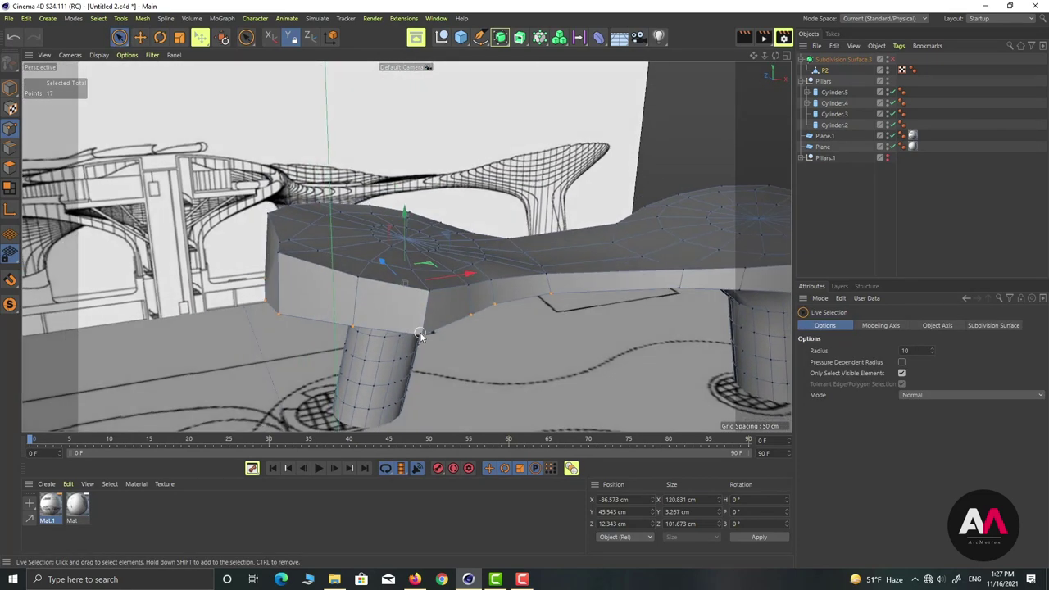
pyautogui.click(421, 333)
pyautogui.keyDown('shift'); pyautogui.click(275, 317); pyautogui.keyUp('shift')
pyautogui.keyDown('alt'); pyautogui.moveTo(283, 314); pyautogui.dragTo(346, 350); pyautogui.keyUp('alt')
pyautogui.keyDown('alt'); pyautogui.moveTo(270, 309); pyautogui.dragTo(356, 353); pyautogui.keyUp('alt')
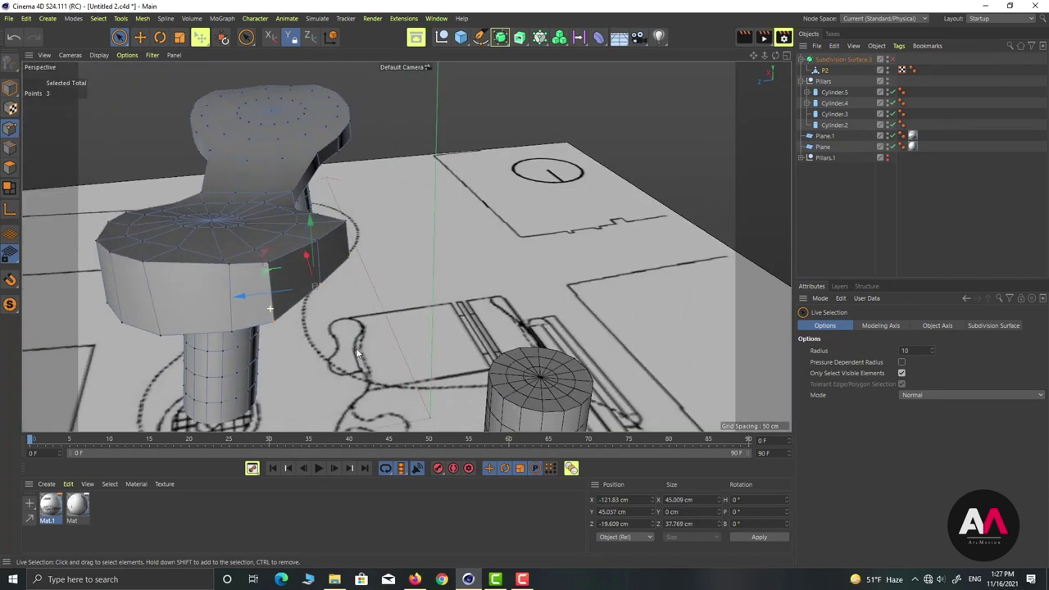
pyautogui.keyDown('alt'); pyautogui.moveTo(240, 334); pyautogui.dragTo(277, 317); pyautogui.keyUp('alt')
pyautogui.keyDown('shift'); pyautogui.click(170, 330); pyautogui.keyUp('shift')
# Add three more lower rim points on the far side of the canopy's outer end to the selection.
pyautogui.keyDown('alt'); pyautogui.moveTo(198, 319); pyautogui.dragTo(403, 247); pyautogui.keyUp('alt')
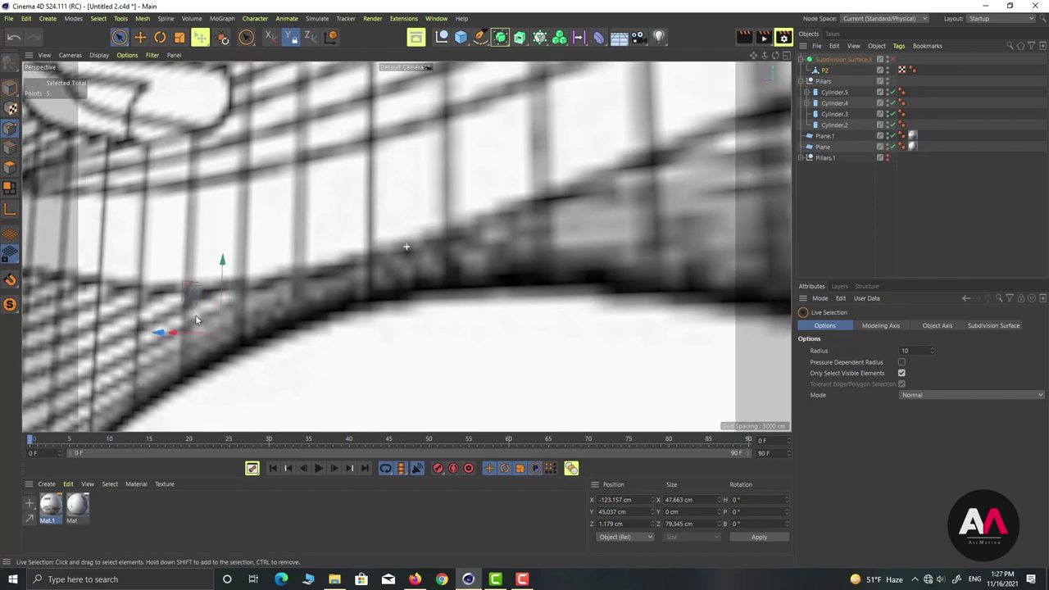
pyautogui.keyDown('alt'); pyautogui.moveTo(134, 316); pyautogui.dragTo(441, 261); pyautogui.keyUp('alt')
pyautogui.keyDown('alt'); pyautogui.moveTo(194, 311); pyautogui.dragTo(397, 282); pyautogui.keyUp('alt')
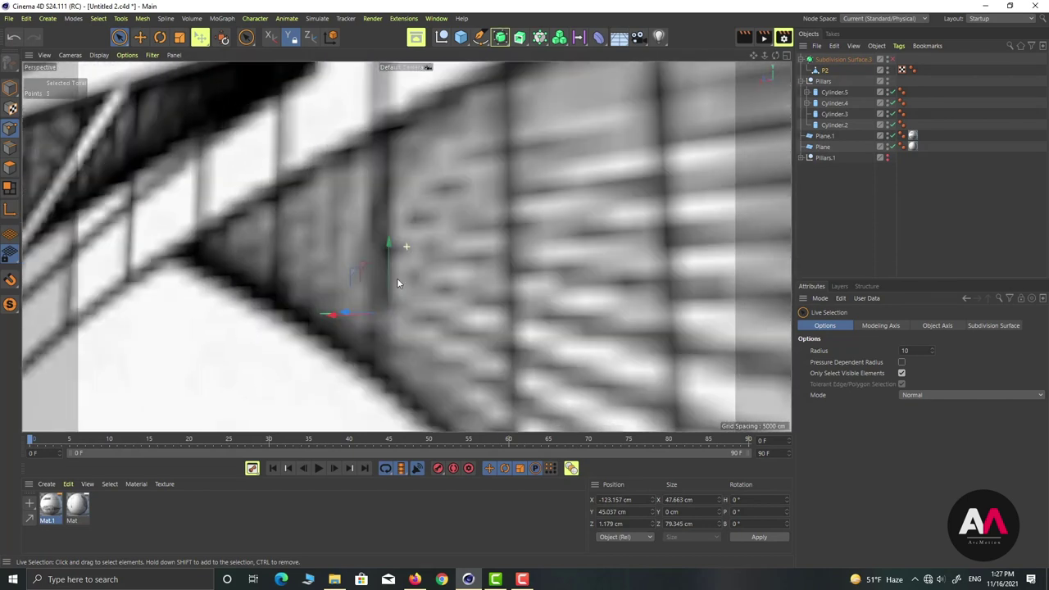
pyautogui.keyDown('alt'); pyautogui.moveTo(306, 327); pyautogui.dragTo(450, 286); pyautogui.keyUp('alt')
pyautogui.scroll(-5, 449, 287)
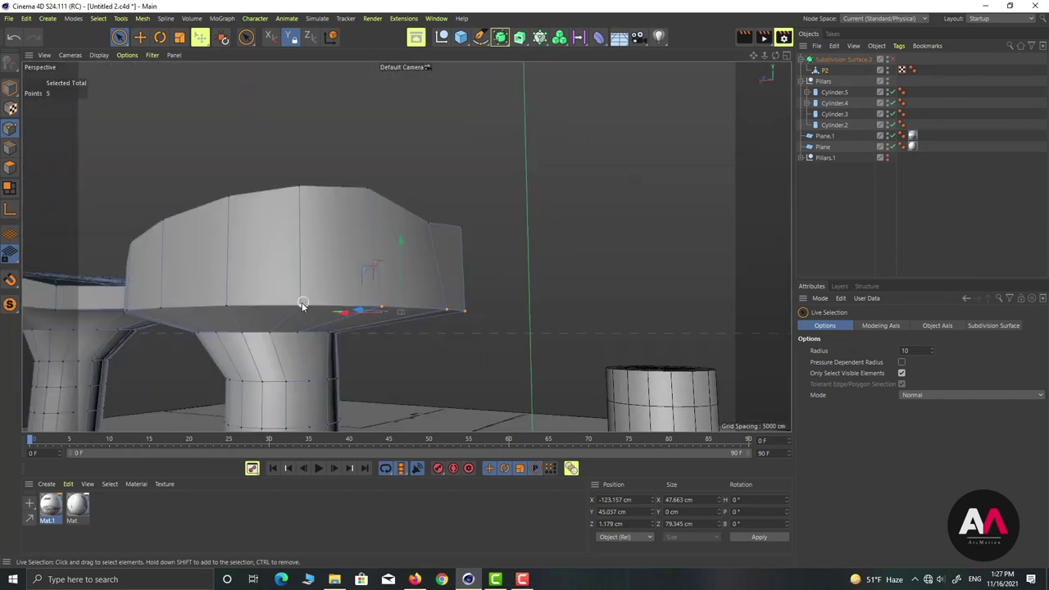
pyautogui.keyDown('shift'); pyautogui.moveTo(302, 304); pyautogui.dragTo(131, 305); pyautogui.keyUp('shift')
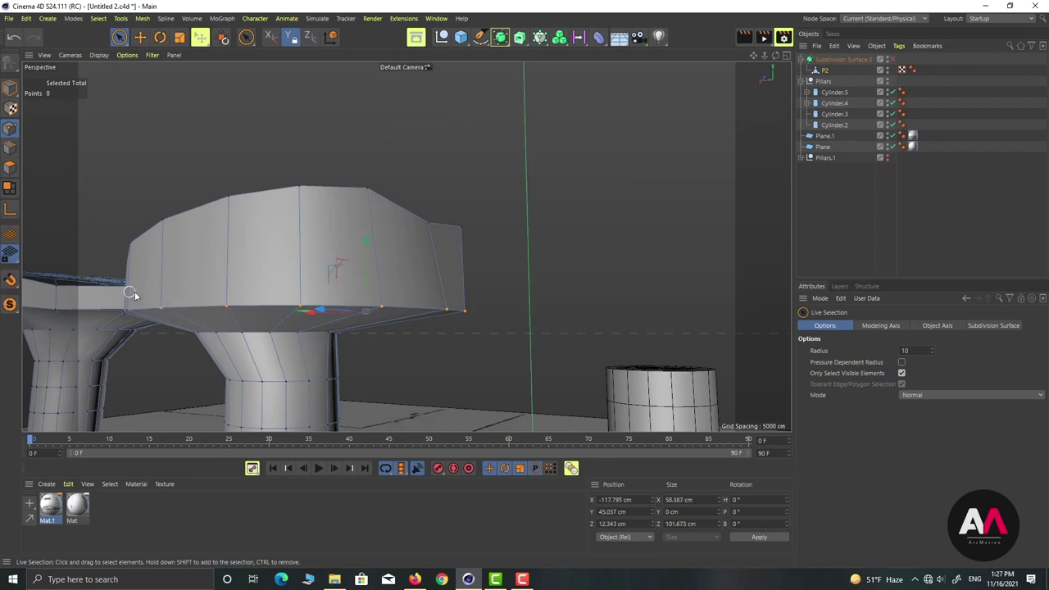
# Add the next lower rim point to the selection and raise all nine points to about Y 58.5 cm.
pyautogui.scroll(8, 146, 311)
pyautogui.scroll(-7, 146, 311)
pyautogui.keyDown('alt'); pyautogui.moveTo(202, 279); pyautogui.dragTo(313, 287); pyautogui.keyUp('alt')
pyautogui.keyDown('alt'); pyautogui.moveTo(169, 332); pyautogui.dragTo(490, 221, button='right'); pyautogui.keyUp('alt')
pyautogui.keyDown('alt'); pyautogui.moveTo(211, 280); pyautogui.dragTo(533, 263, button='middle'); pyautogui.keyUp('alt')
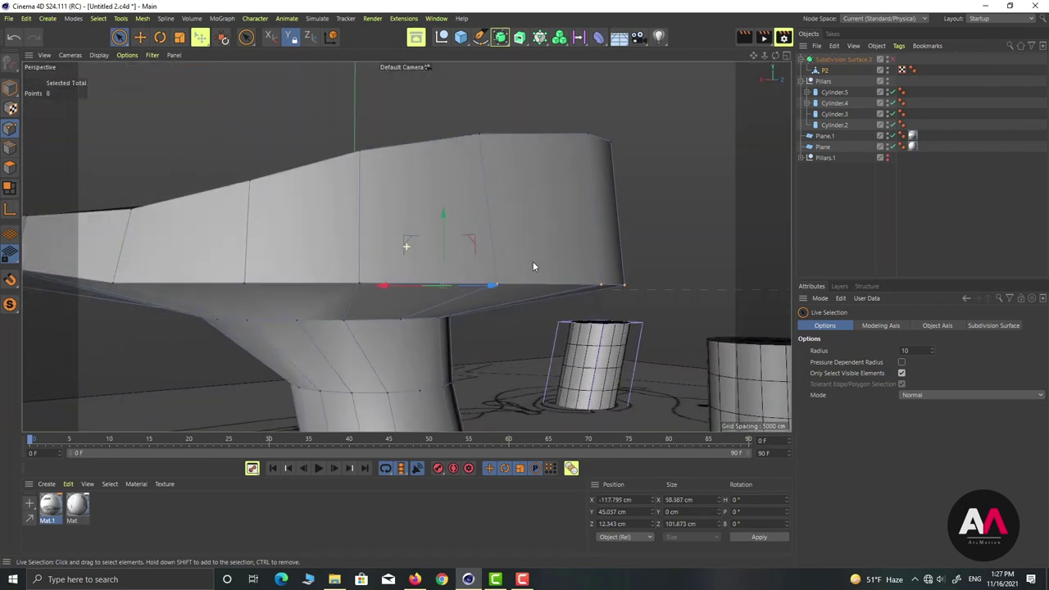
pyautogui.keyDown('shift'); pyautogui.click(357, 284); pyautogui.keyUp('shift')
pyautogui.moveTo(407, 241); pyautogui.dragTo(407, 180)
# Rotate the nine rim points so they rise toward the canopy's outer end, and slide the adjacent lower rim point up about 41.3 %.
pyautogui.press('r')
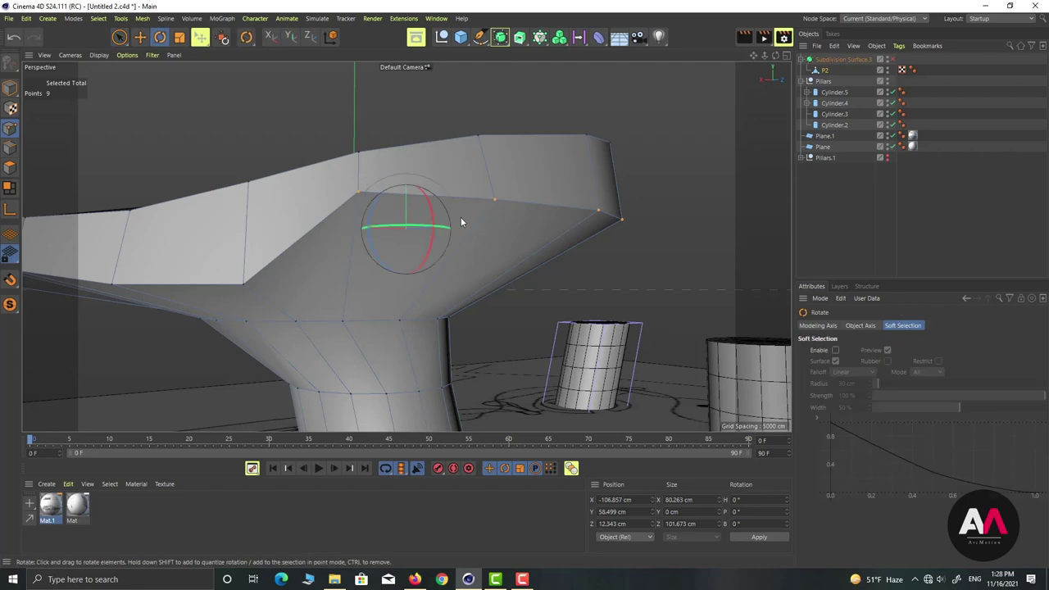
pyautogui.moveTo(365, 211); pyautogui.dragTo(372, 215)
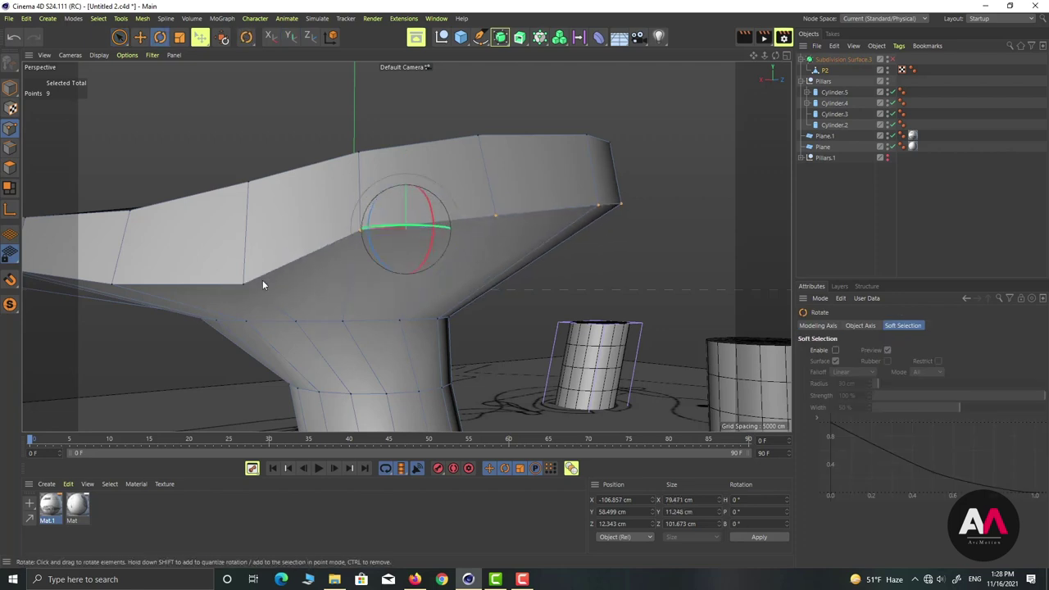
pyautogui.press('m')
pyautogui.press('o')
pyautogui.moveTo(244, 283); pyautogui.dragTo(180, 182)
# Slide the lower rim point at the irregular canopy's outer end up along its vertical edge by about 21.8 %.
pyautogui.keyDown('alt'); pyautogui.moveTo(545, 174); pyautogui.dragTo(380, 236); pyautogui.keyUp('alt')
pyautogui.scroll(-4, 348, 205)
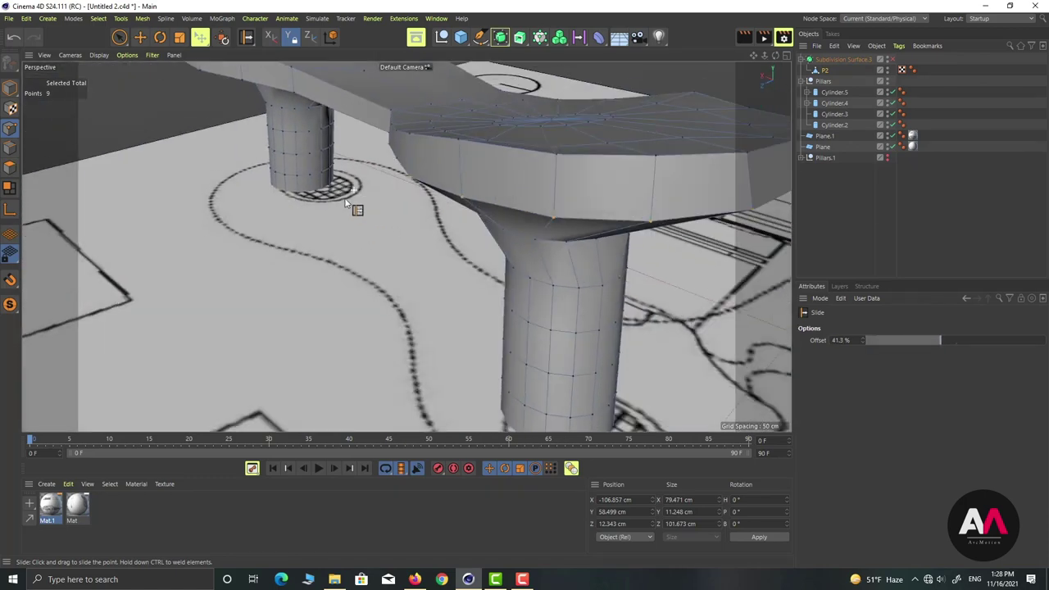
pyautogui.scroll(1, 551, 123)
pyautogui.keyDown('alt'); pyautogui.moveTo(567, 138); pyautogui.dragTo(874, 41, button='right'); pyautogui.keyUp('alt')
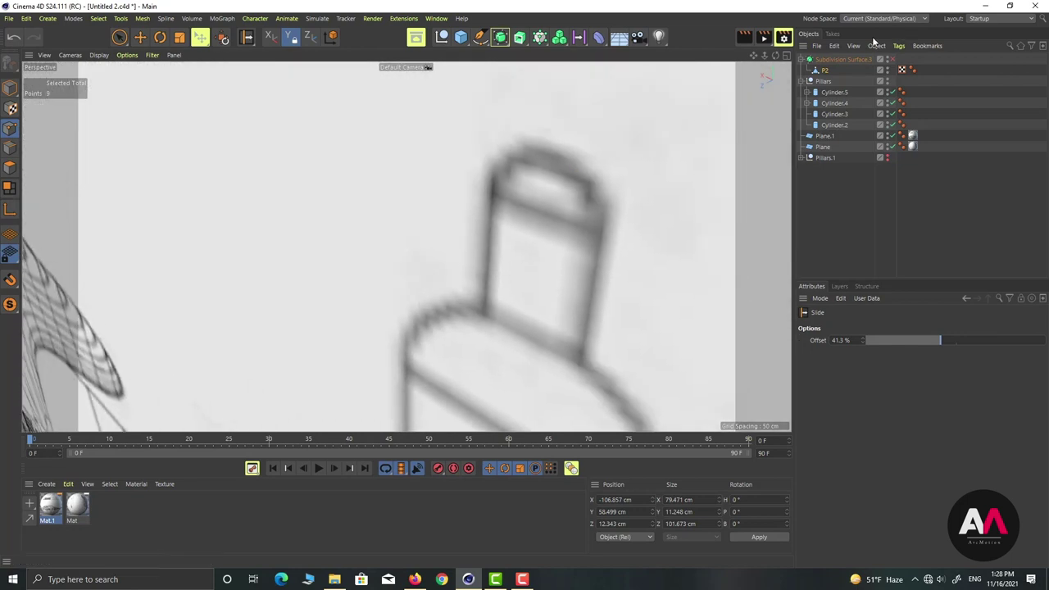
pyautogui.keyDown('alt'); pyautogui.moveTo(532, 222); pyautogui.dragTo(730, 151, button='right'); pyautogui.keyUp('alt')
pyautogui.keyDown('alt'); pyautogui.moveTo(187, 291); pyautogui.dragTo(206, 312); pyautogui.keyUp('alt')
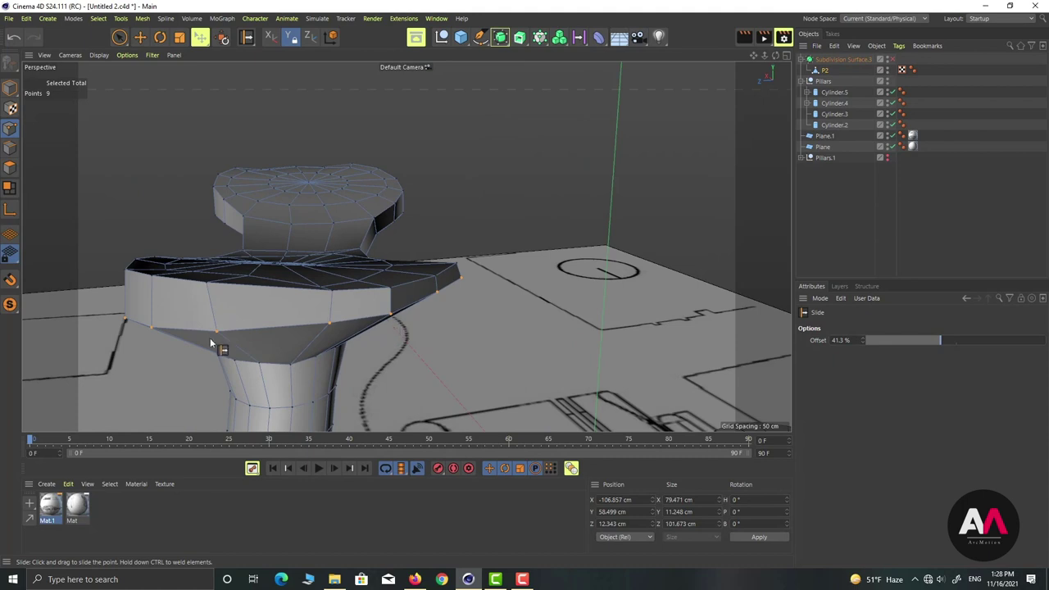
pyautogui.moveTo(215, 333); pyautogui.dragTo(553, 321)
# Preview the canopies with the Subdivision Surface enabled and disable it again.
pyautogui.keyDown('alt'); pyautogui.moveTo(317, 226); pyautogui.dragTo(779, 123); pyautogui.keyUp('alt')
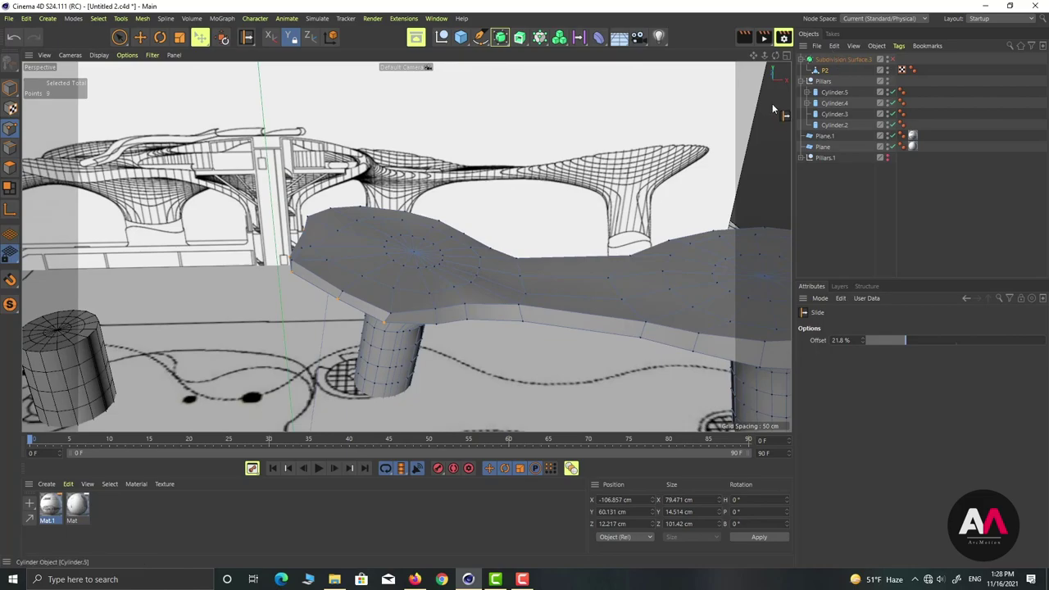
pyautogui.click(891, 60)
pyautogui.keyDown('alt'); pyautogui.moveTo(440, 256); pyautogui.dragTo(655, 124); pyautogui.keyUp('alt')
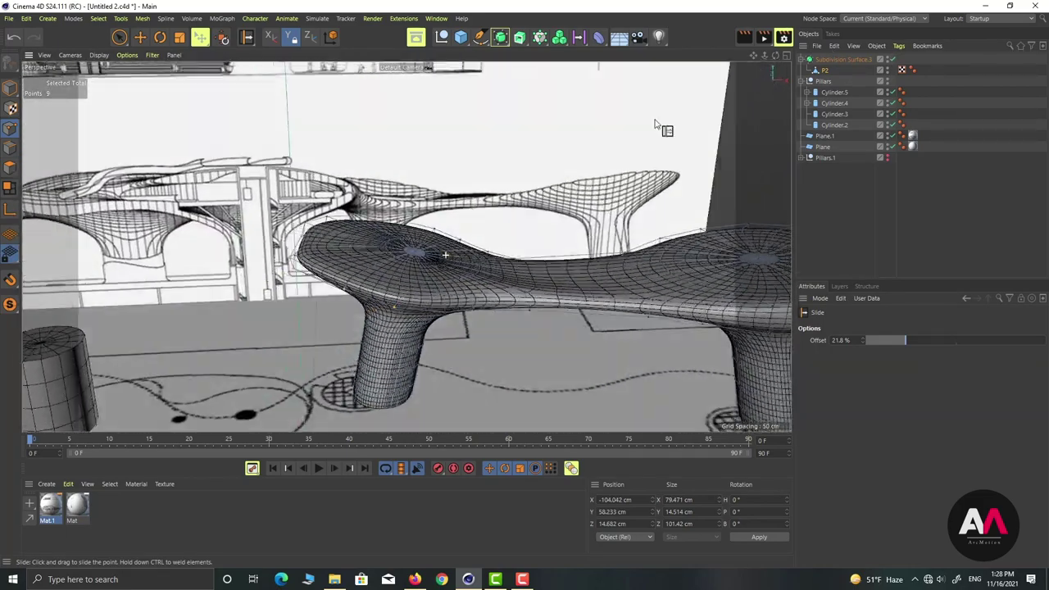
pyautogui.click(891, 60)
# Select the centre point on the irregular canopy's top and enable Soft Selection for the Move tool.
pyautogui.press('9')
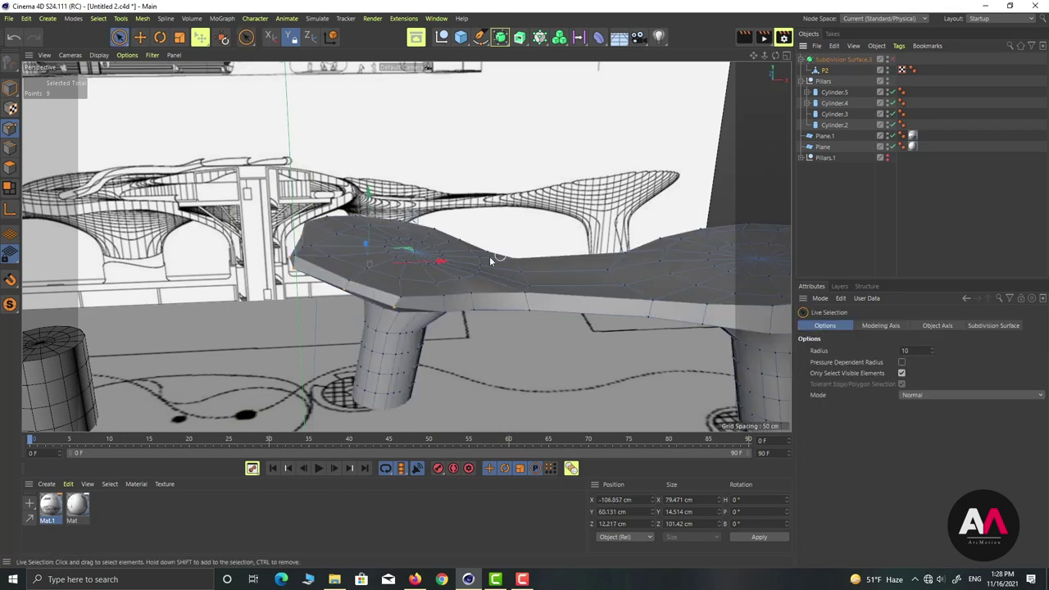
pyautogui.keyDown('alt'); pyautogui.moveTo(414, 249); pyautogui.dragTo(441, 227, button='right'); pyautogui.keyUp('alt')
pyautogui.click(415, 254)
pyautogui.keyDown('alt'); pyautogui.moveTo(289, 259); pyautogui.dragTo(273, 284); pyautogui.keyUp('alt')
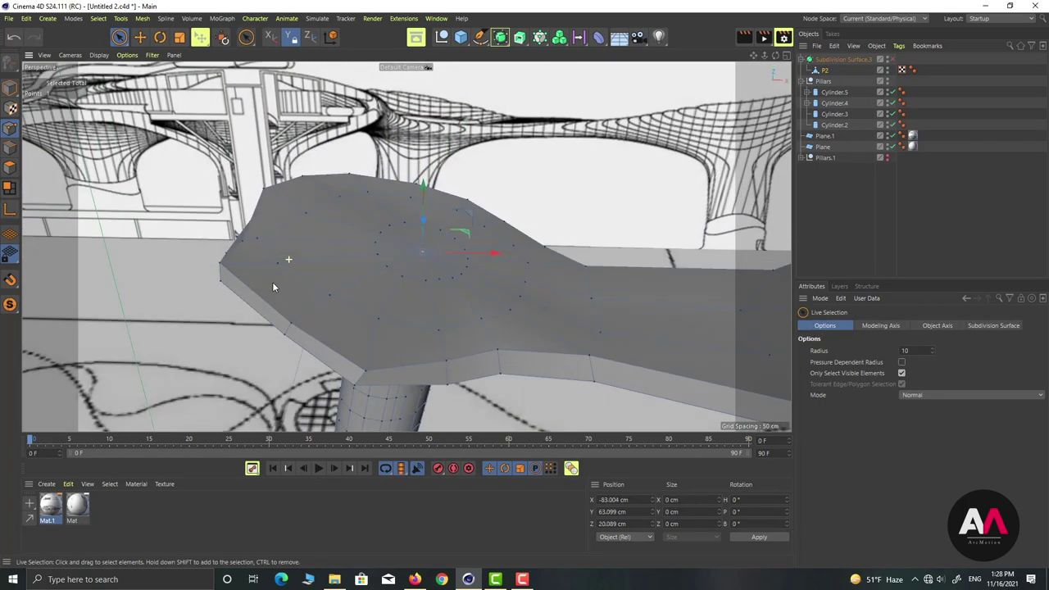
pyautogui.click(140, 37)
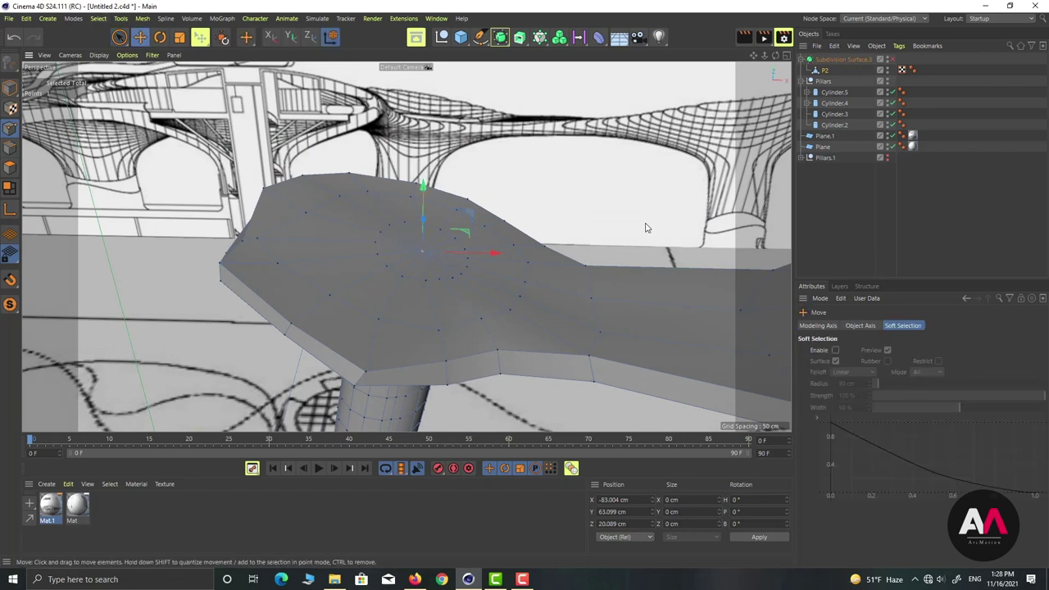
pyautogui.click(835, 350)
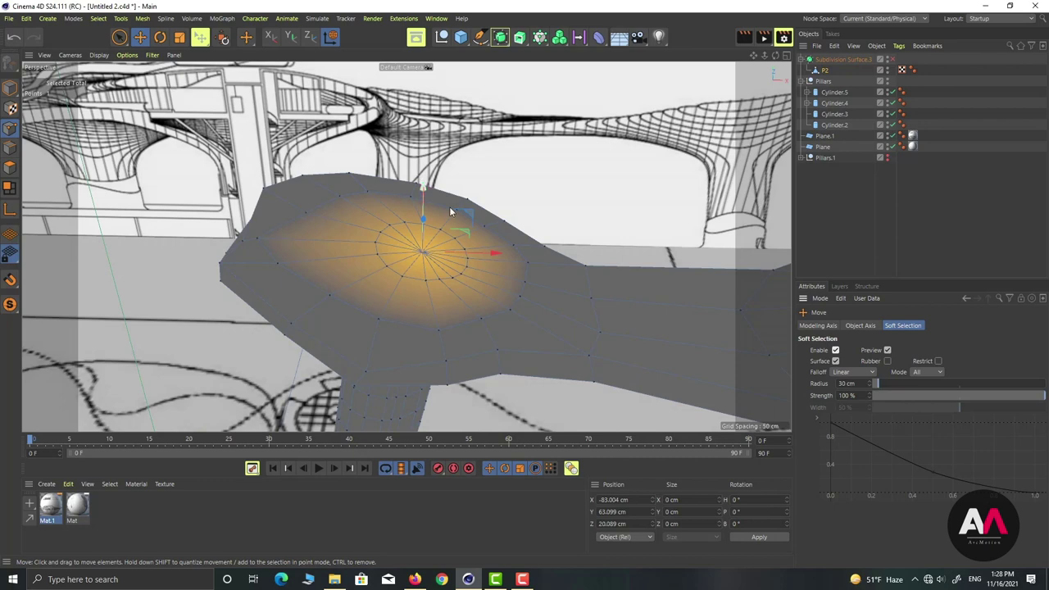
# Set the Soft Selection radius to 4500 cm.
pyautogui.keyDown('alt'); pyautogui.moveTo(425, 234); pyautogui.dragTo(443, 201); pyautogui.keyUp('alt')
pyautogui.moveTo(854, 385); pyautogui.dragTo(731, 383)
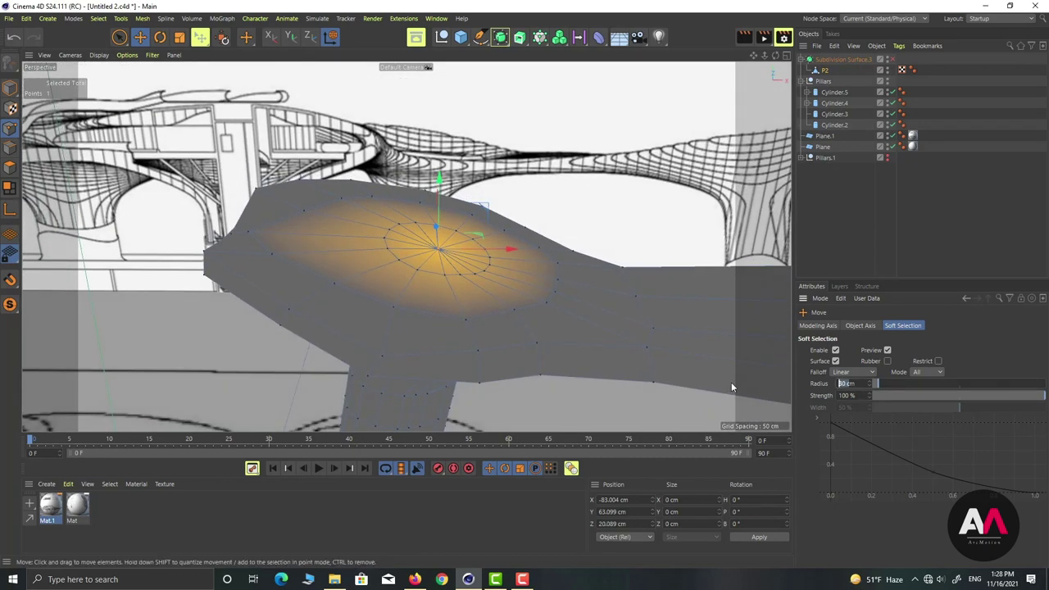
pyautogui.write('4500')
pyautogui.press('Return')
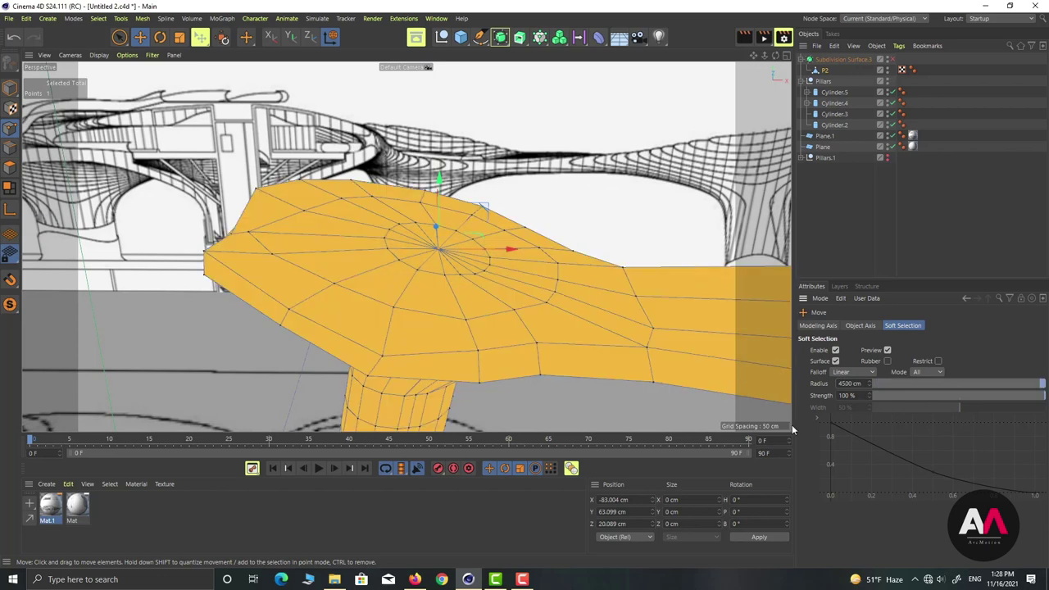
# Set the Soft Selection radius to 45 cm and lower the irregular canopy's centre point to about Y 45 cm, previewing it subdivided.
pyautogui.write('45')
pyautogui.press('Return')
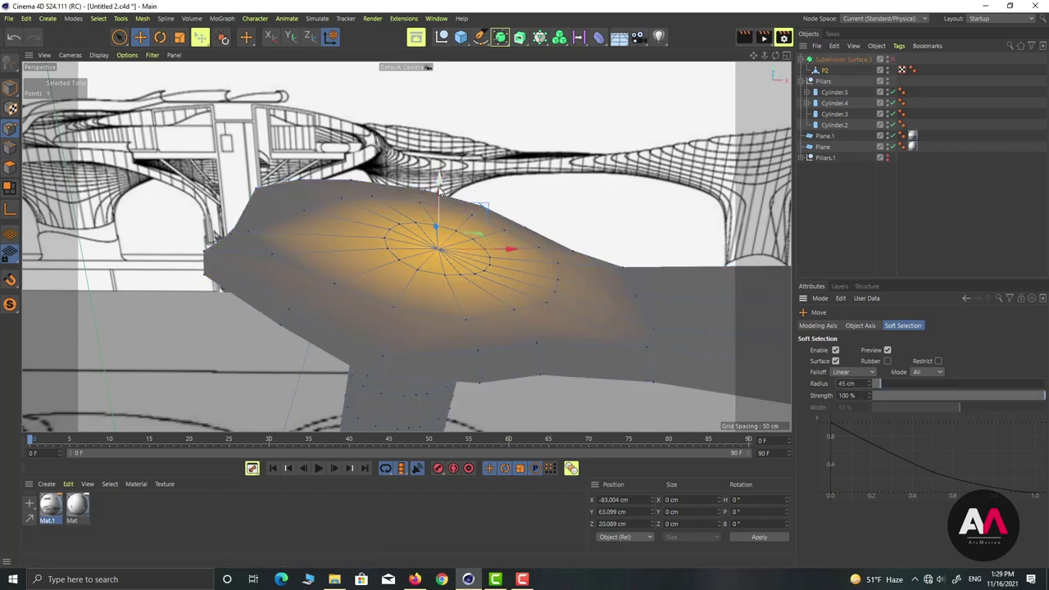
pyautogui.moveTo(440, 191); pyautogui.dragTo(438, 222)
pyautogui.click(893, 60)
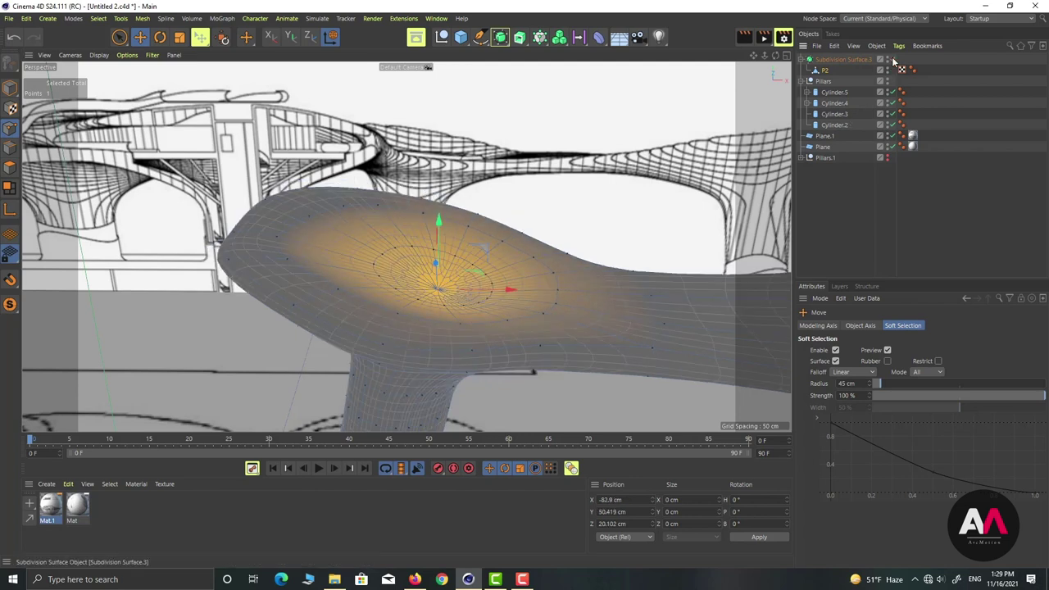
pyautogui.click(893, 60)
pyautogui.moveTo(436, 235); pyautogui.dragTo(437, 251)
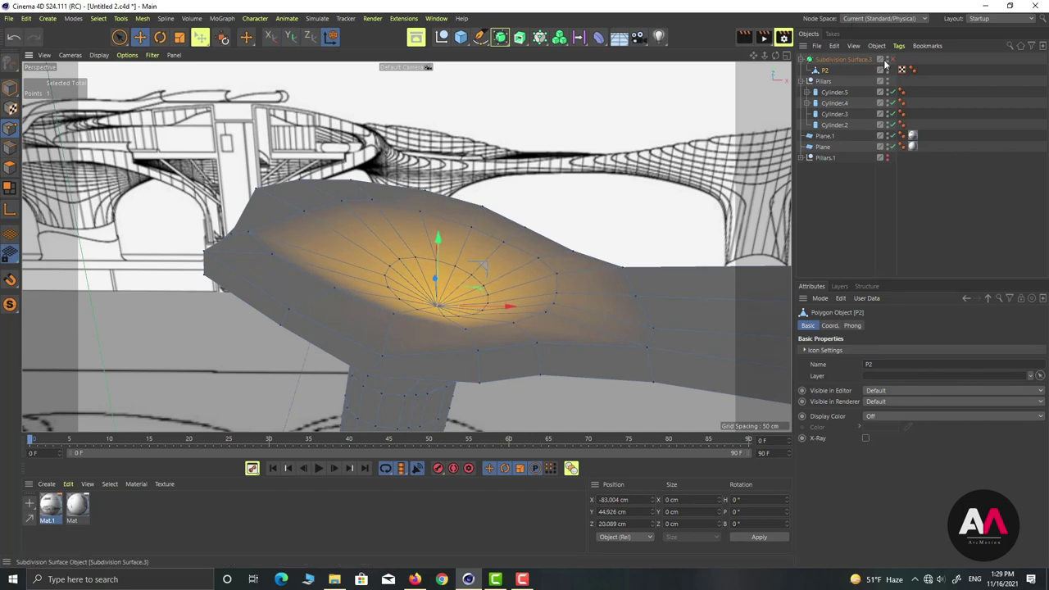
pyautogui.click(892, 60)
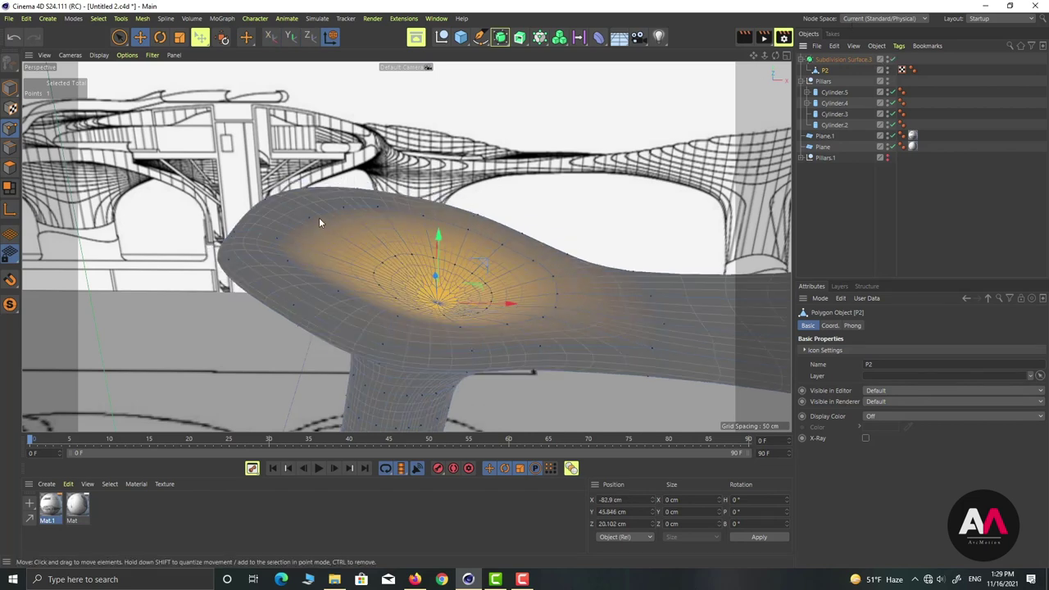
# Lower the other canopy's centre point to about Y 45 cm using a 55 cm Soft Selection radius.
pyautogui.keyDown('alt'); pyautogui.moveTo(320, 221); pyautogui.dragTo(262, 224); pyautogui.keyUp('alt')
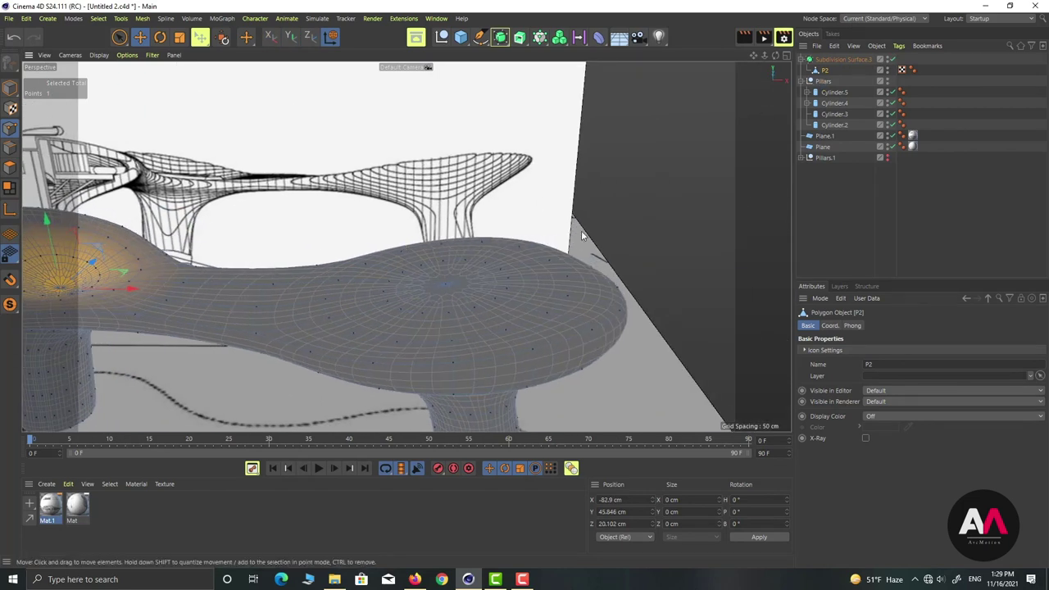
pyautogui.click(445, 287)
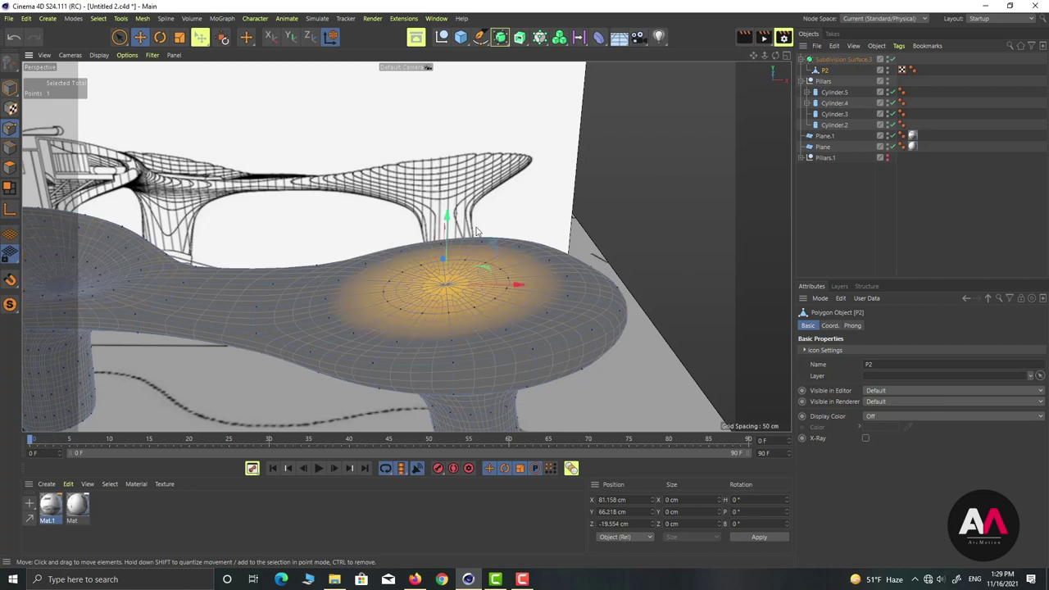
pyautogui.keyDown('alt'); pyautogui.moveTo(477, 232); pyautogui.dragTo(483, 268); pyautogui.keyUp('alt')
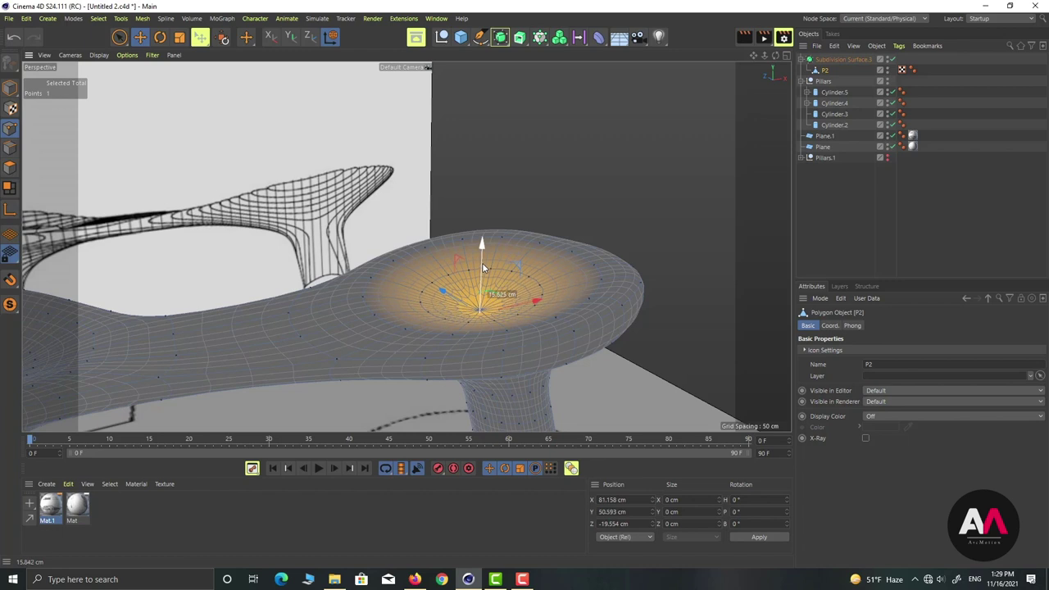
pyautogui.click(14, 36)
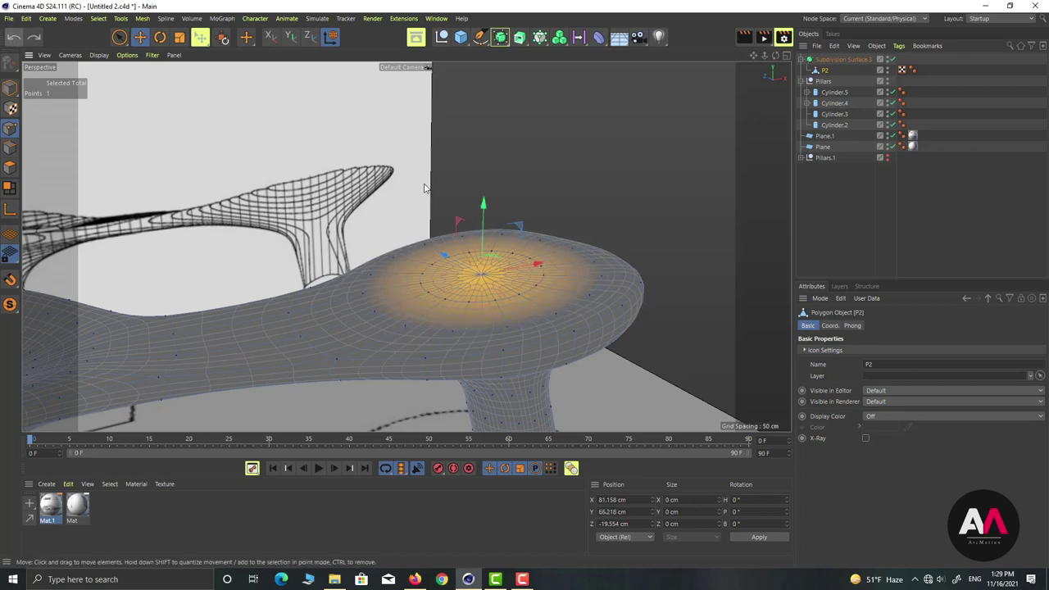
pyautogui.click(140, 36)
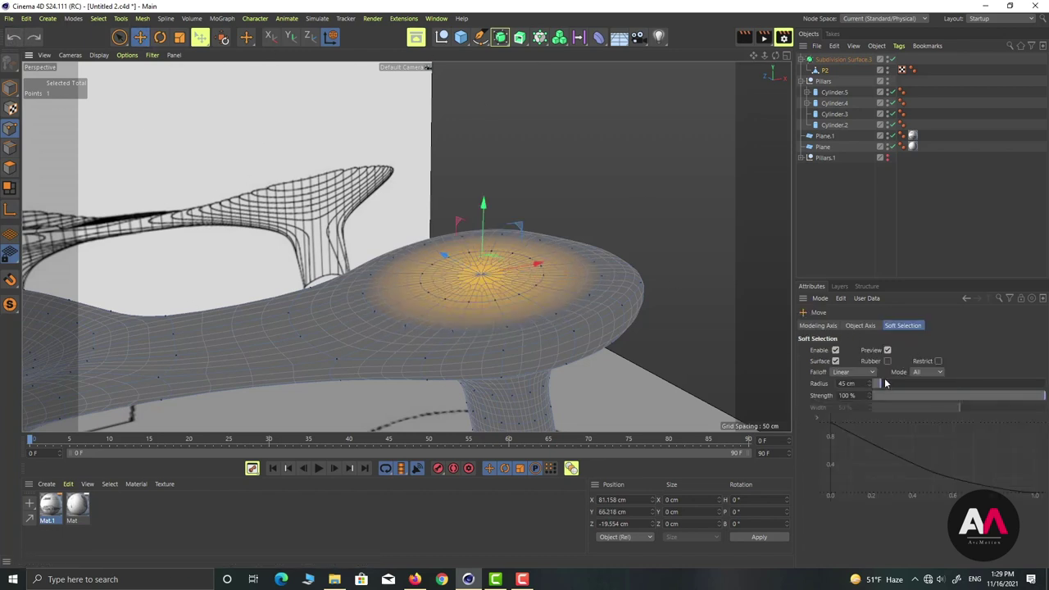
pyautogui.write('55')
pyautogui.press('Return')
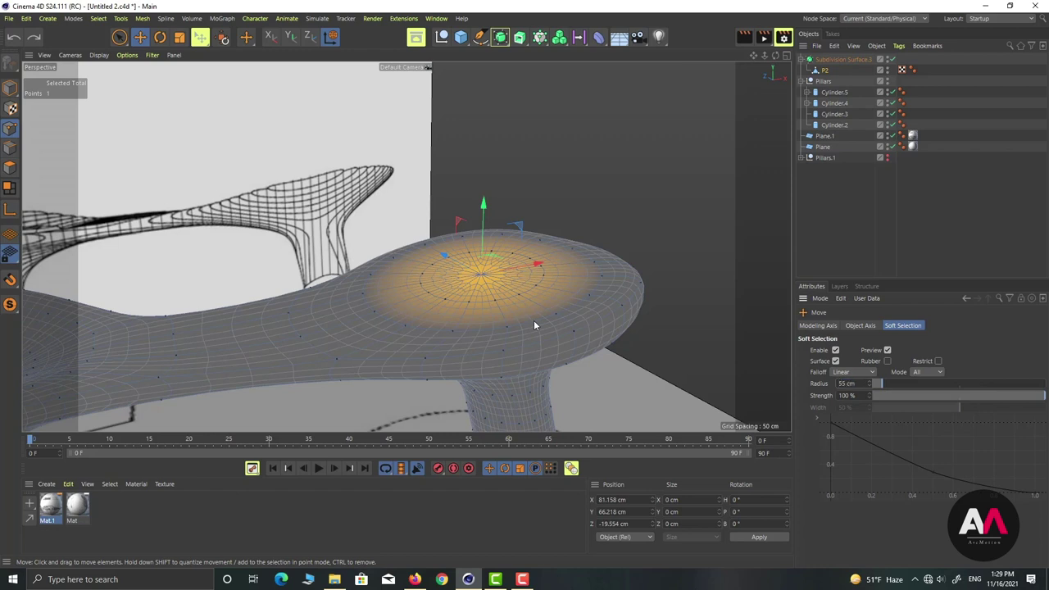
pyautogui.moveTo(482, 231); pyautogui.dragTo(481, 277)
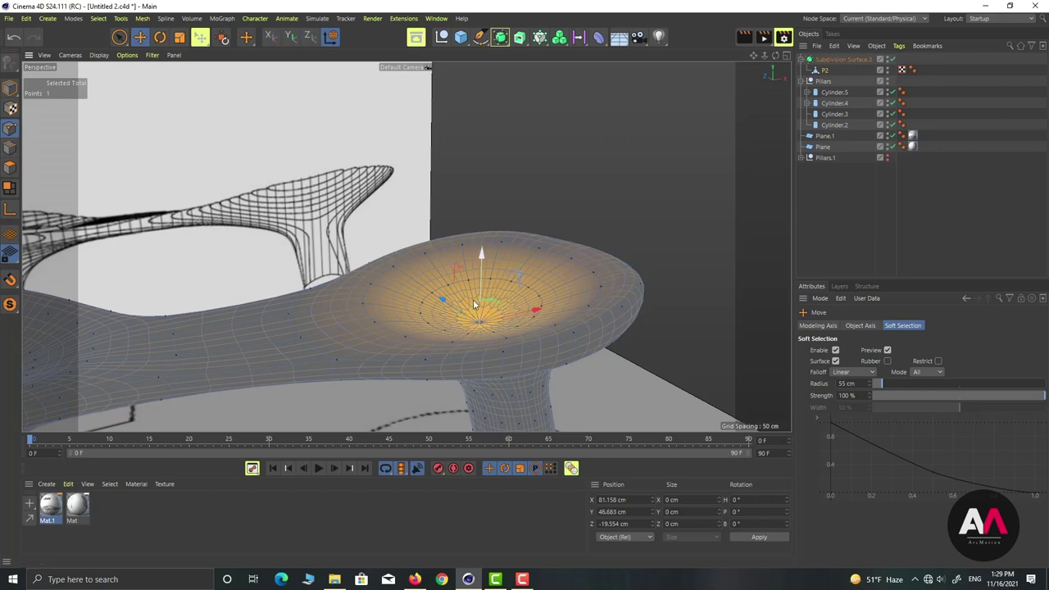
# Disable the Subdivision Surface and add a centred loop cut at 50 % across the bridge between the two canopies.
pyautogui.click(893, 60)
pyautogui.scroll(-2, 431, 230)
pyautogui.keyDown('alt'); pyautogui.moveTo(387, 274); pyautogui.dragTo(262, 318); pyautogui.keyUp('alt')
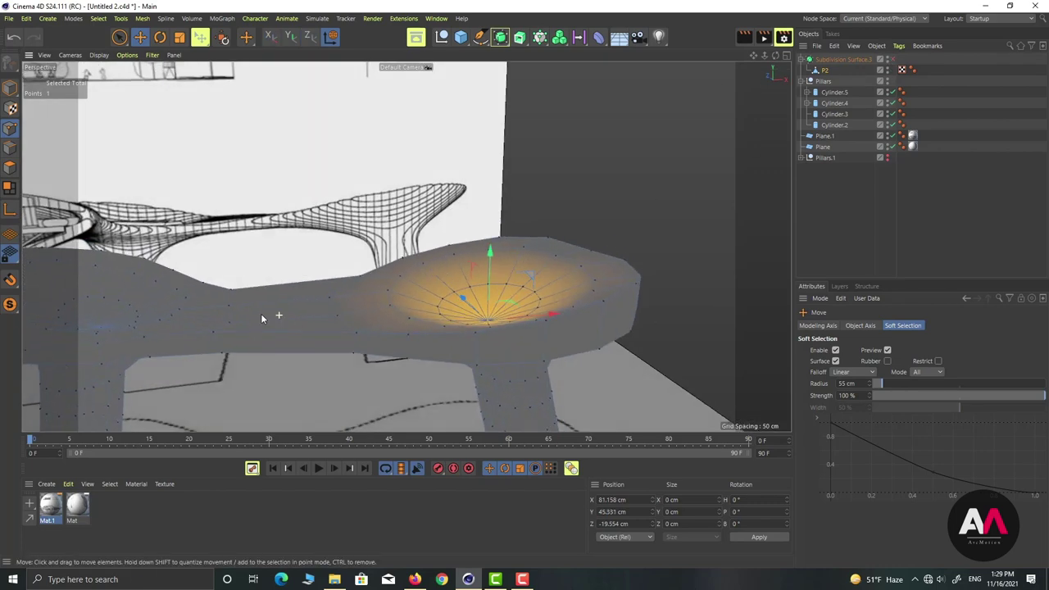
pyautogui.press('k')
pyautogui.press('l')
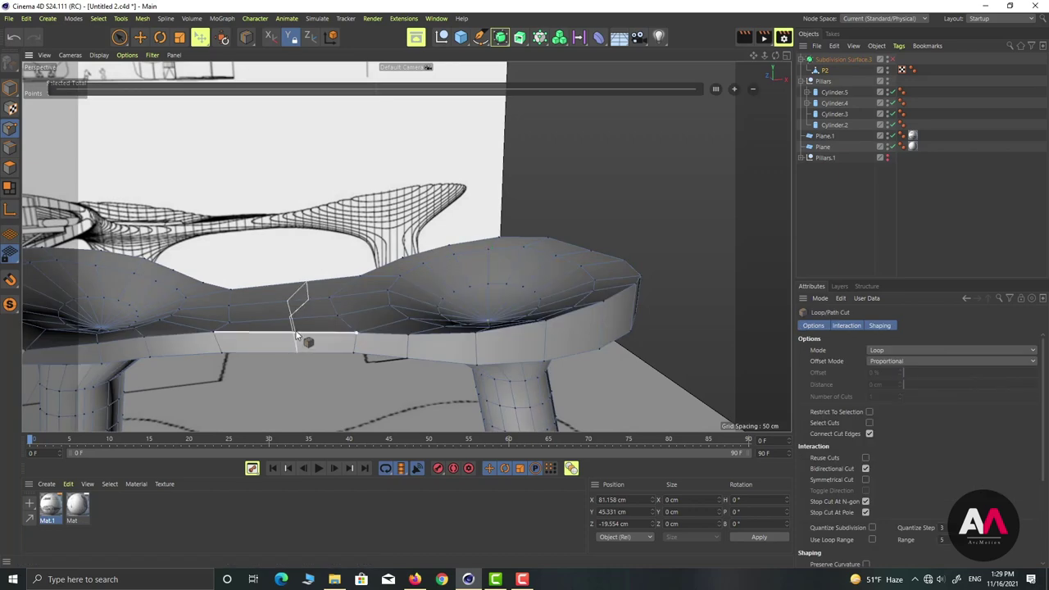
pyautogui.click(283, 331)
pyautogui.click(716, 89)
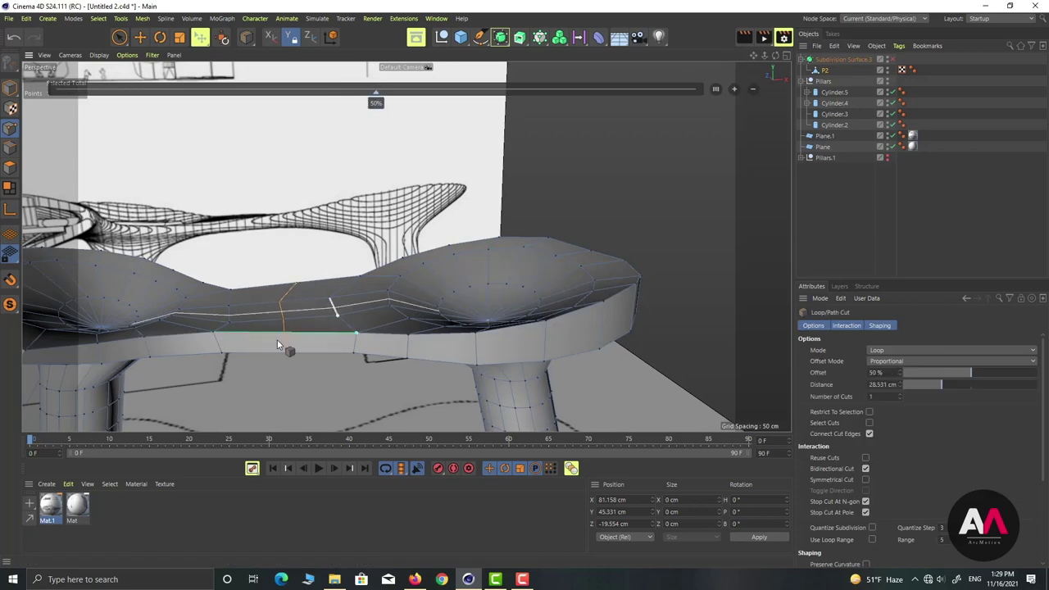
pyautogui.scroll(2, 283, 327)
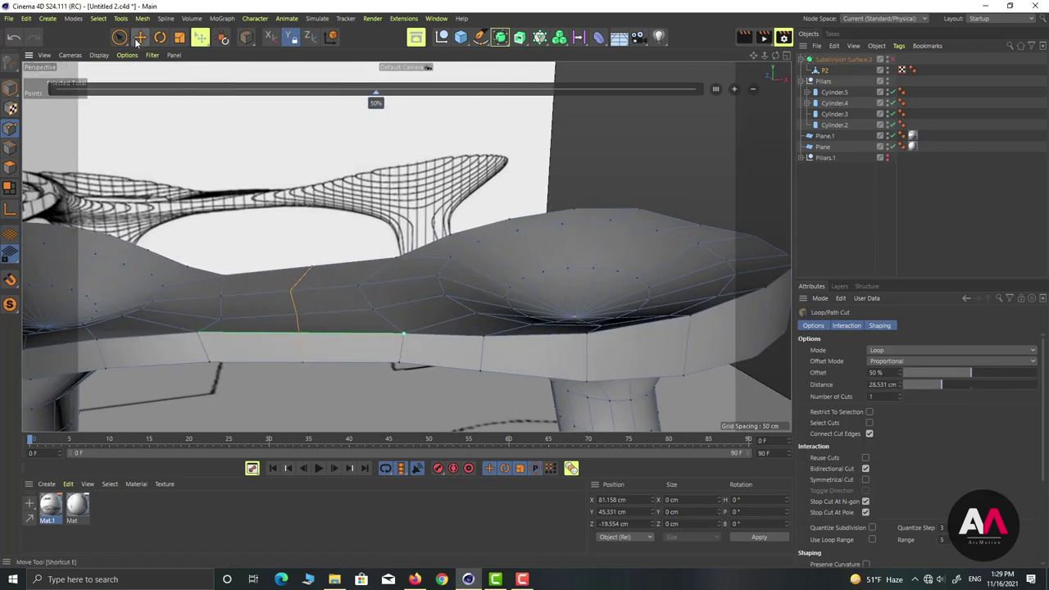
# Loop-select the bridge's middle edge loop points, turn off the Soft Selection Surface option and raise them to about Y 54.8 cm.
pyautogui.click(139, 37)
pyautogui.rightClick(314, 314)
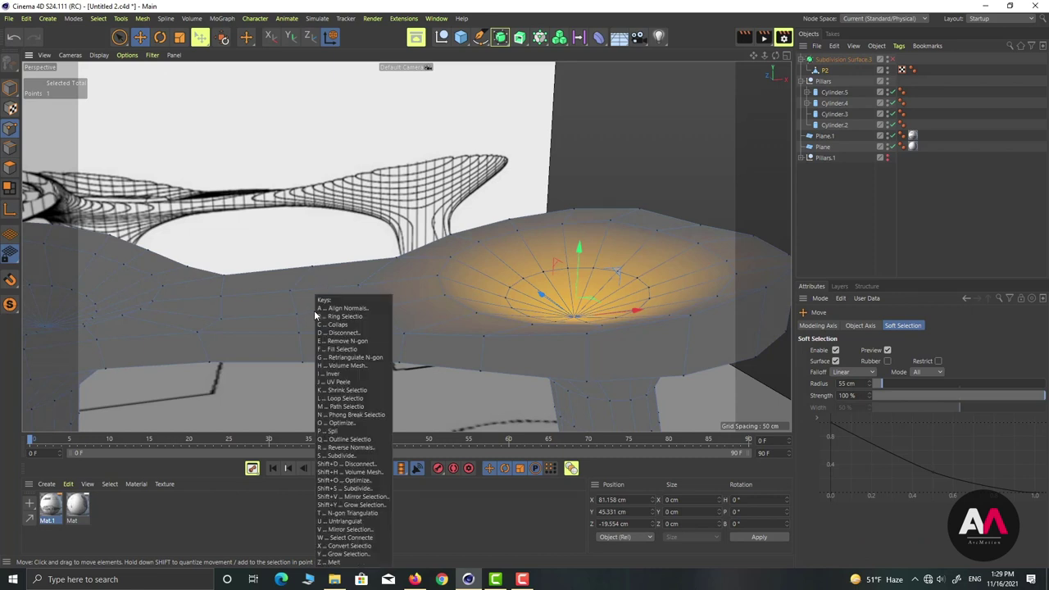
pyautogui.click(308, 314)
pyautogui.click(301, 312)
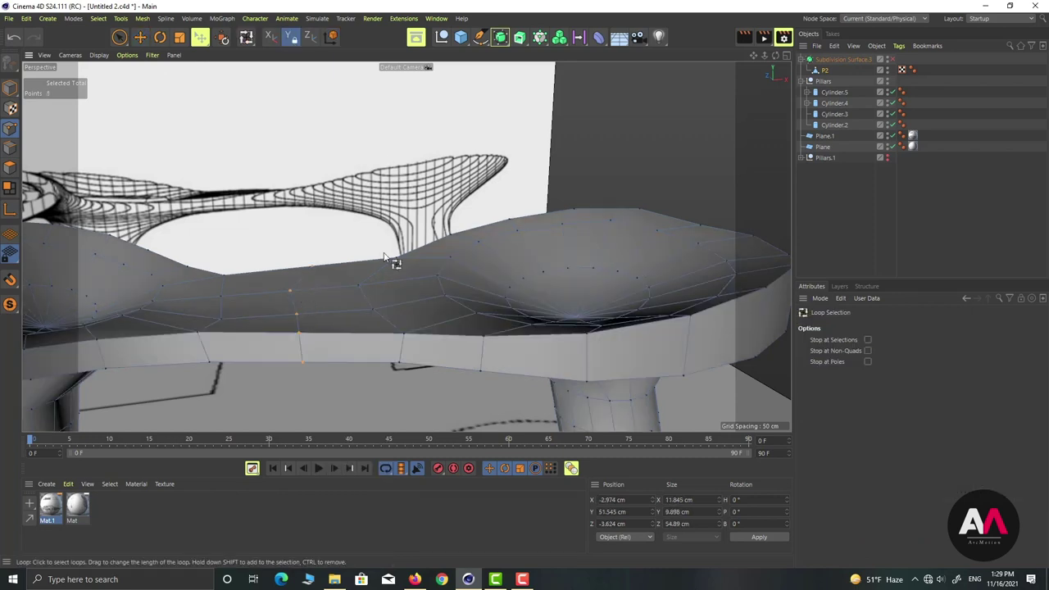
pyautogui.click(139, 37)
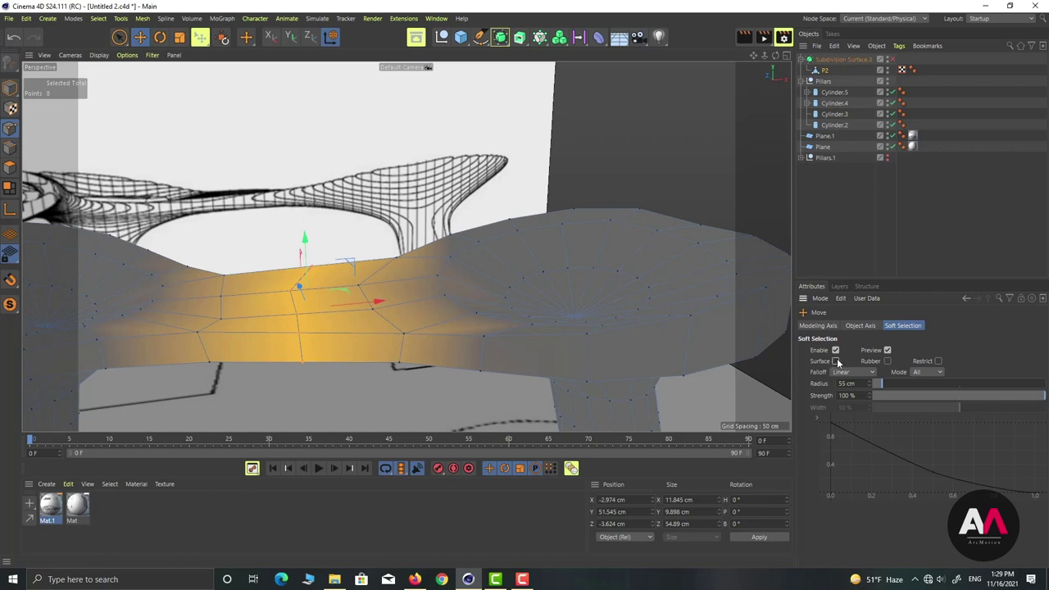
pyautogui.keyDown('alt'); pyautogui.moveTo(424, 277); pyautogui.dragTo(348, 344); pyautogui.keyUp('alt')
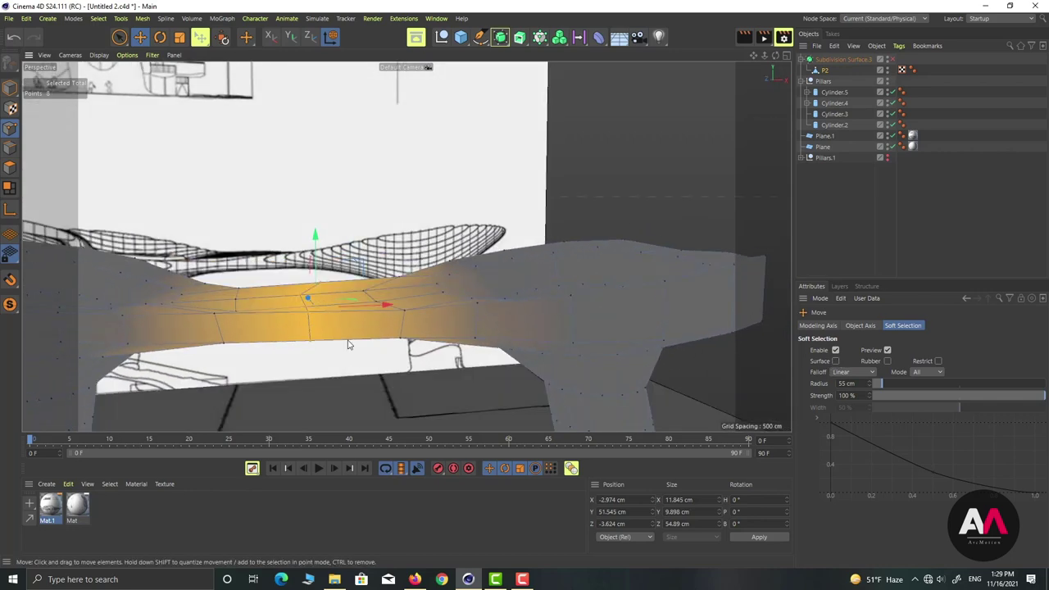
pyautogui.moveTo(316, 261); pyautogui.dragTo(316, 251)
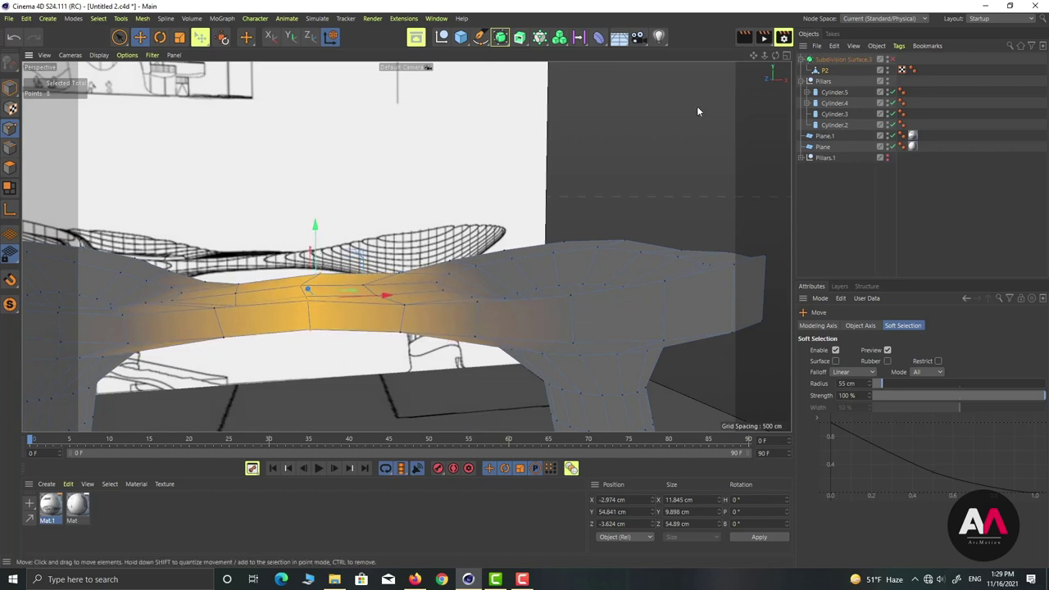
# Check the raised bridge against the blueprint and preview the canopies with the Subdivision Surface enabled, then disable it again.
pyautogui.click(788, 56)
pyautogui.rightClick(346, 146)
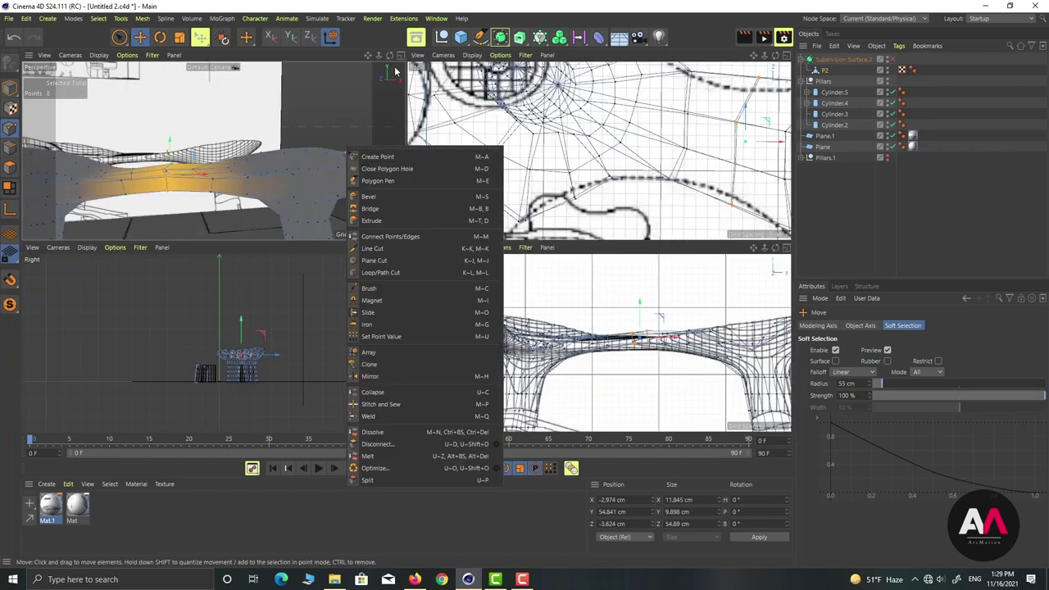
pyautogui.click(401, 55)
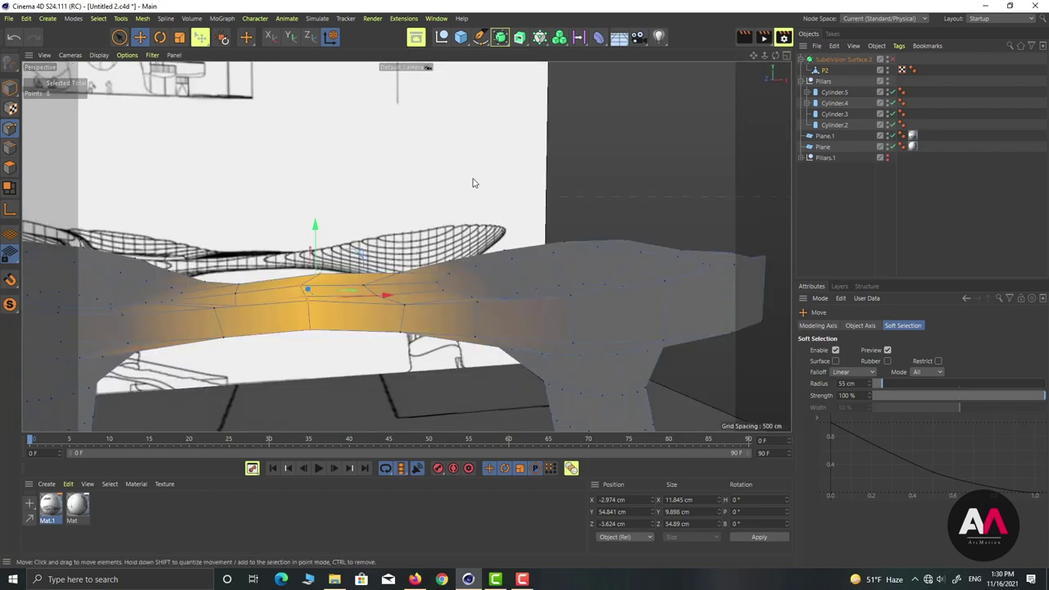
pyautogui.scroll(-5, 473, 182)
pyautogui.keyDown('alt'); pyautogui.moveTo(450, 227); pyautogui.dragTo(414, 223); pyautogui.keyUp('alt')
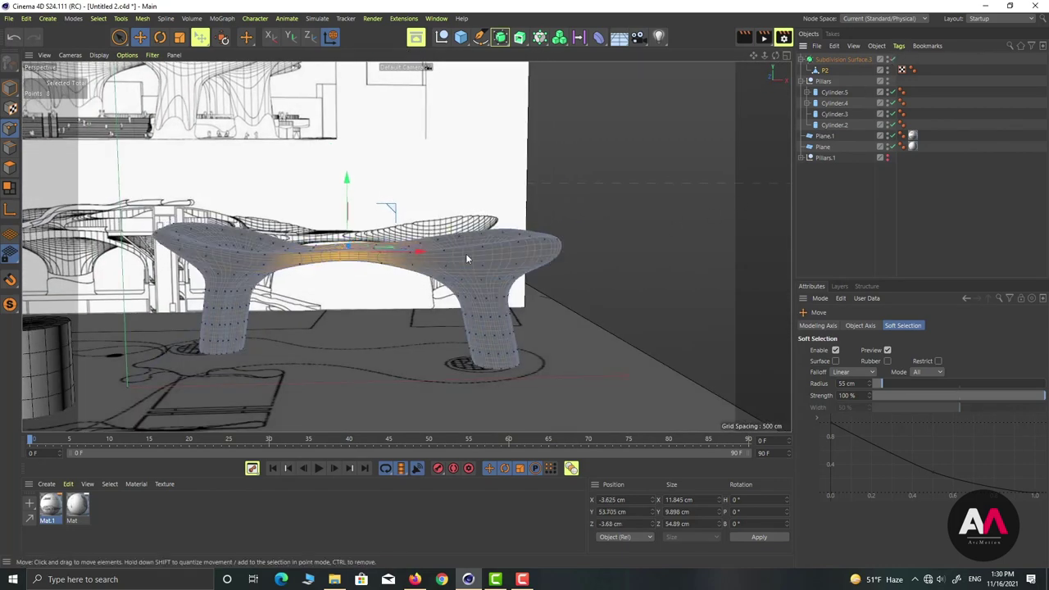
pyautogui.moveTo(469, 257)
pyautogui.keyDown('alt'); pyautogui.mouseDown()
pyautogui.moveTo(456, 234)
pyautogui.moveTo(461, 243)
pyautogui.mouseUp(); pyautogui.keyUp('alt')
pyautogui.scroll(3, 543, 266)
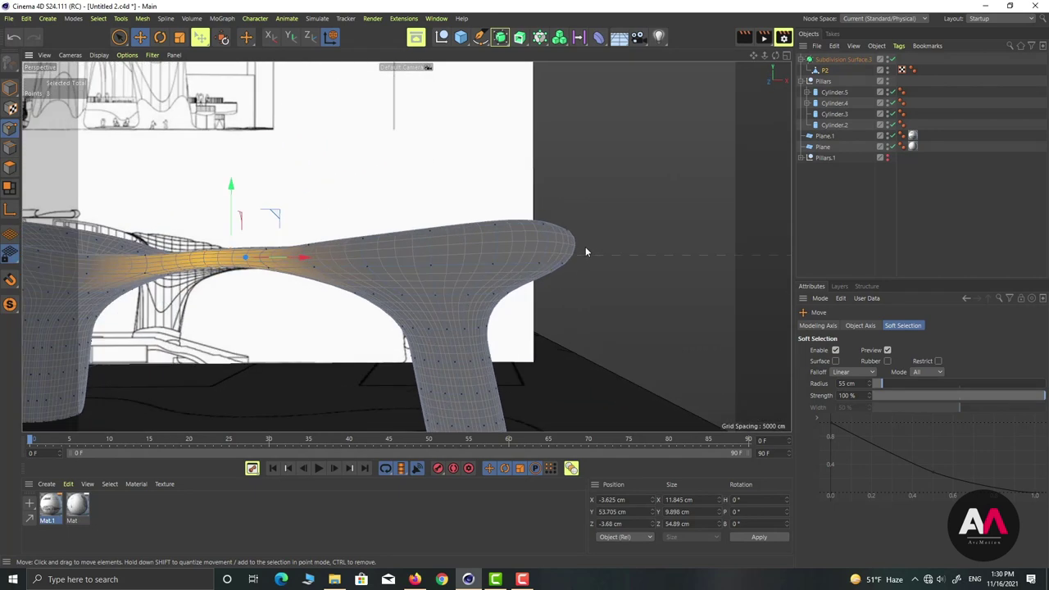
pyautogui.click(892, 60)
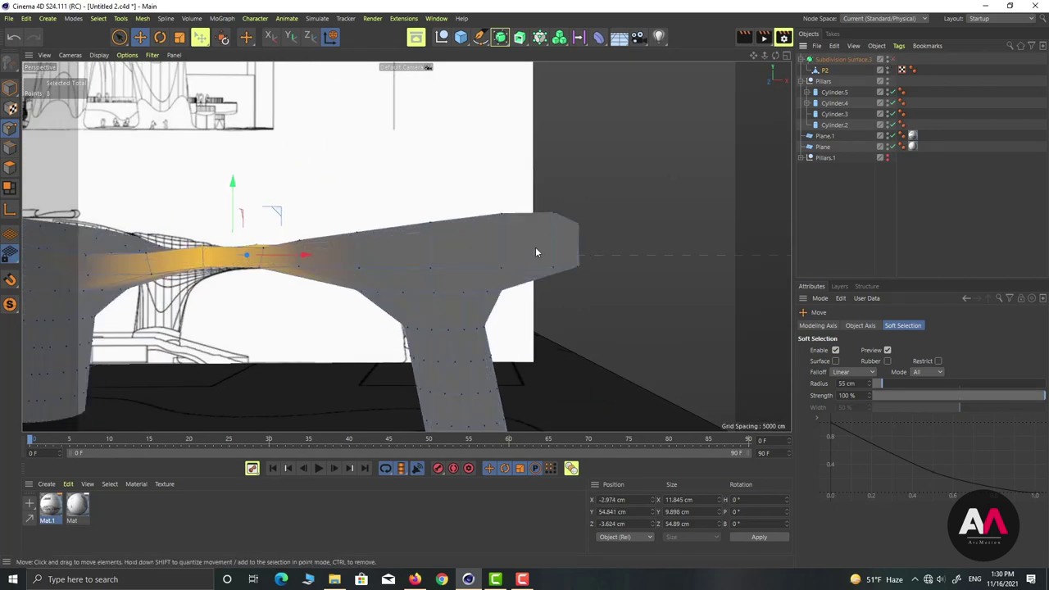
# Slide the lower rim points around the canopy at the far end of the bridge up their vertical edges to thin its rim.
pyautogui.press('m')
pyautogui.press('o')
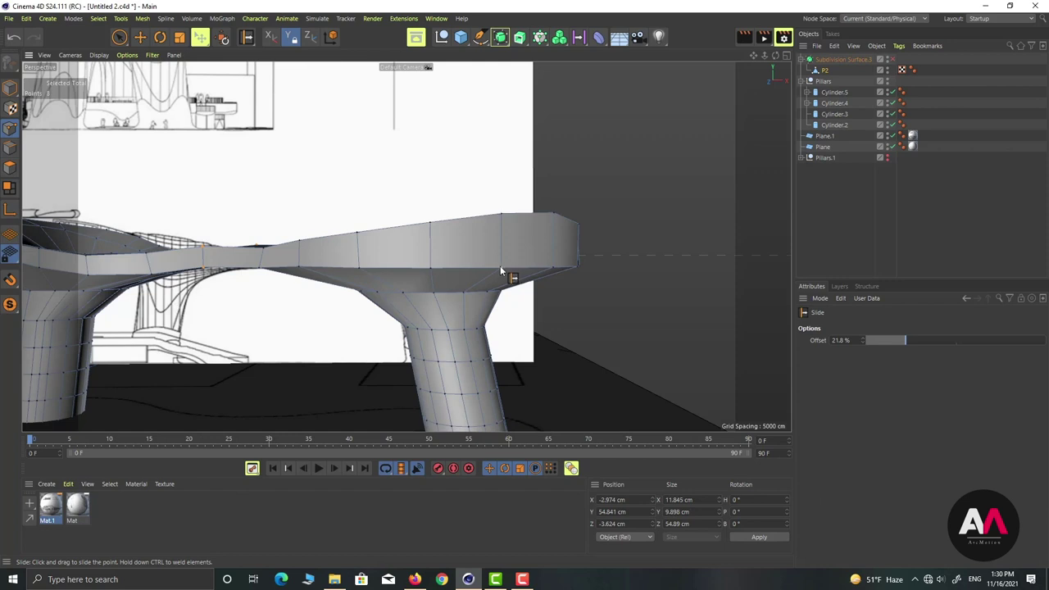
pyautogui.moveTo(501, 271); pyautogui.dragTo(421, 270)
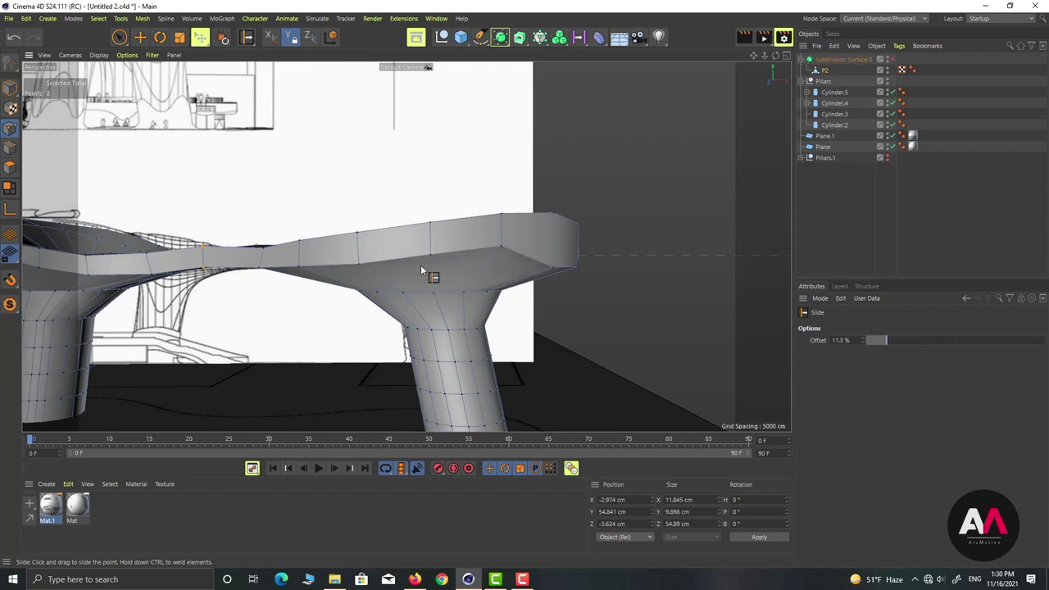
pyautogui.keyDown('alt'); pyautogui.moveTo(554, 249); pyautogui.dragTo(500, 264); pyautogui.keyUp('alt')
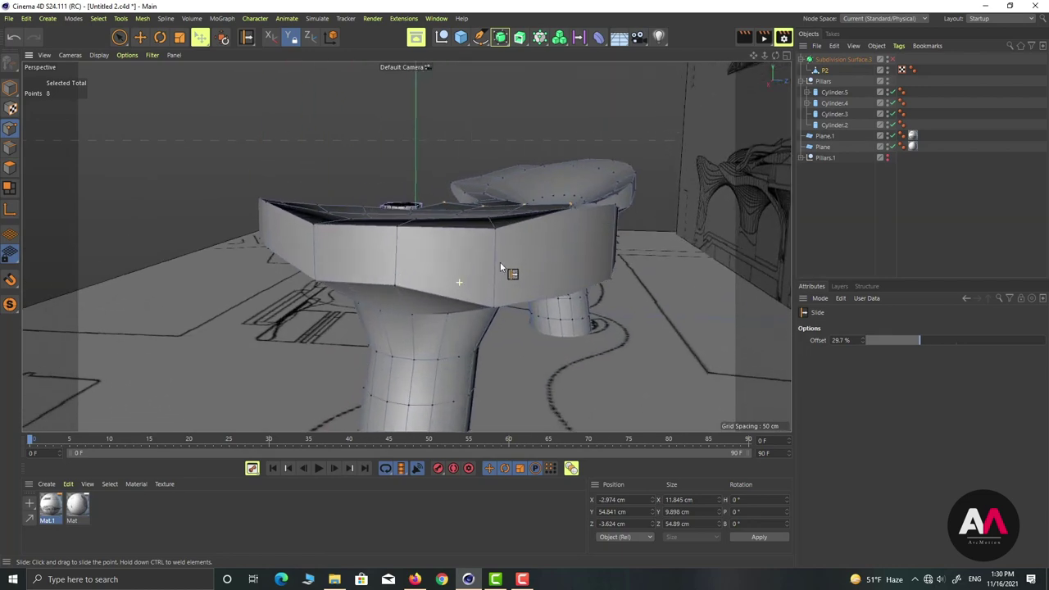
pyautogui.moveTo(493, 308); pyautogui.dragTo(483, 263)
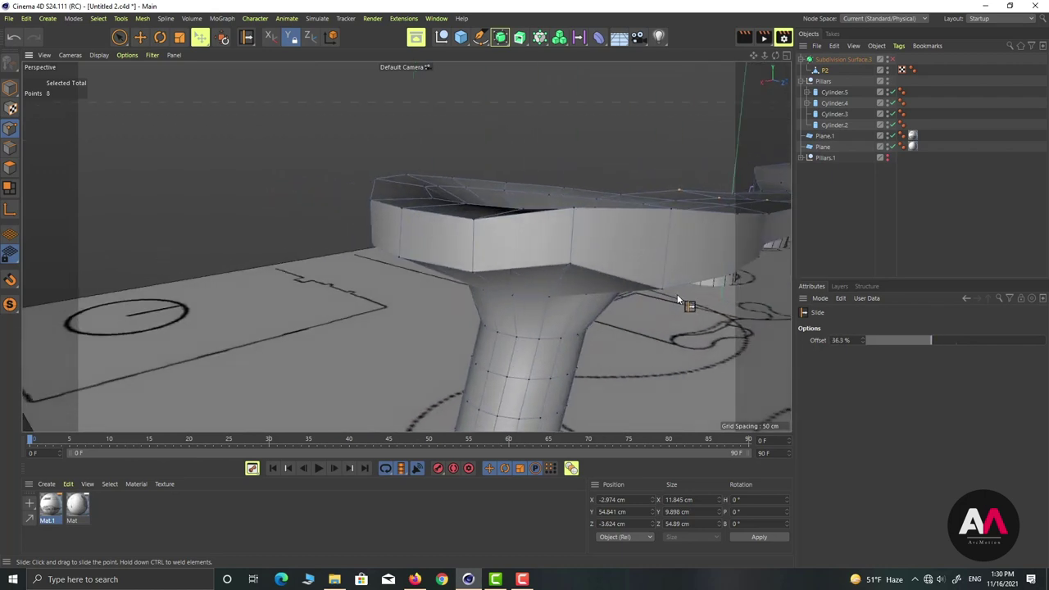
pyautogui.moveTo(661, 288); pyautogui.dragTo(375, 305)
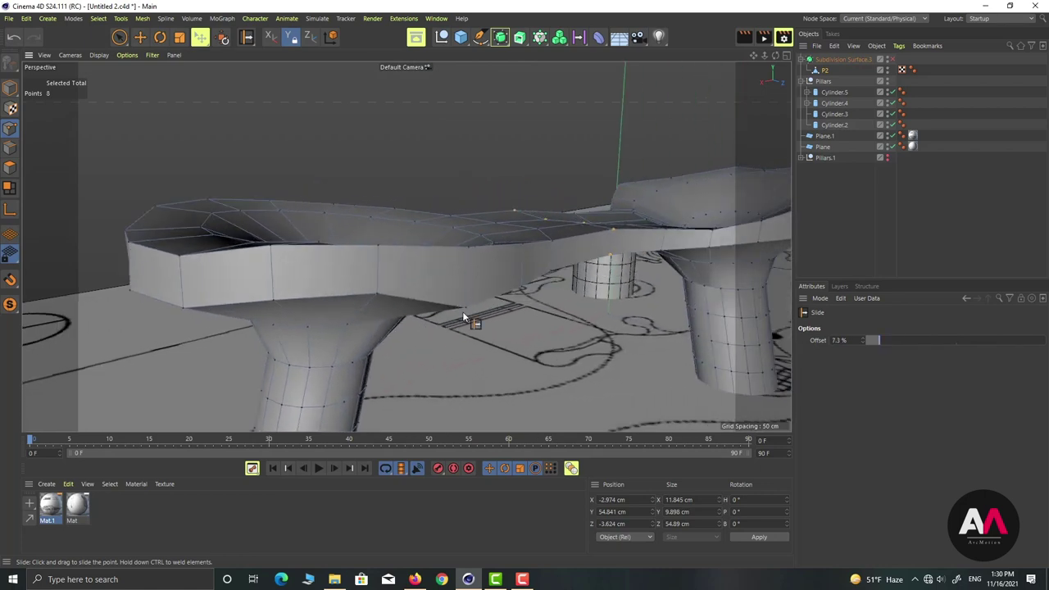
pyautogui.moveTo(466, 289); pyautogui.dragTo(505, 282)
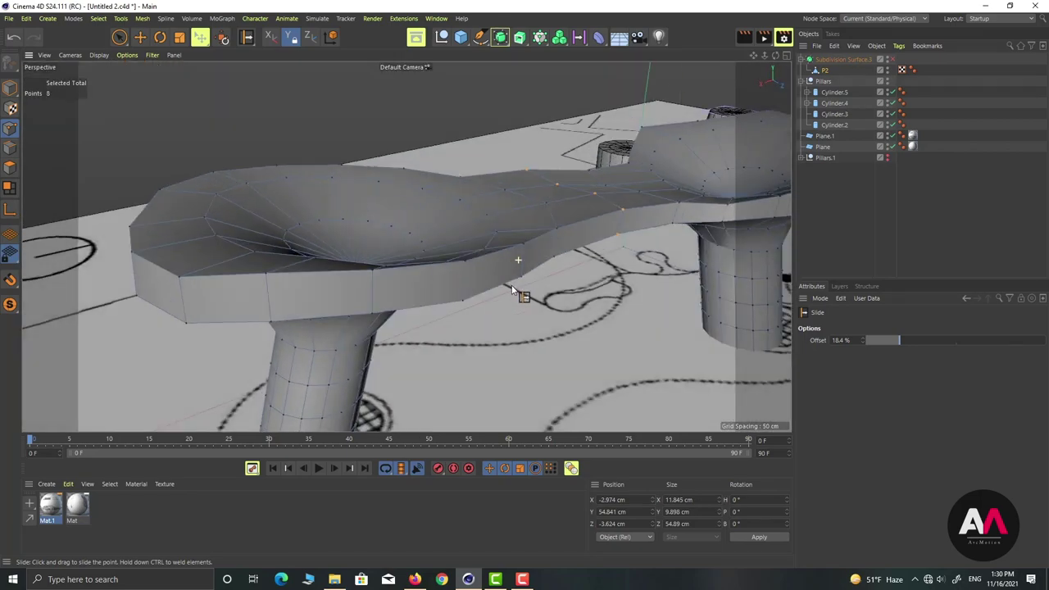
# Enable the Subdivision Surface, switch to Model mode and inspect the smoothed canopy structure from several angles.
pyautogui.keyDown('alt'); pyautogui.moveTo(606, 240); pyautogui.dragTo(641, 226, button='right'); pyautogui.keyUp('alt')
pyautogui.keyDown('alt'); pyautogui.moveTo(640, 229); pyautogui.dragTo(496, 265); pyautogui.keyUp('alt')
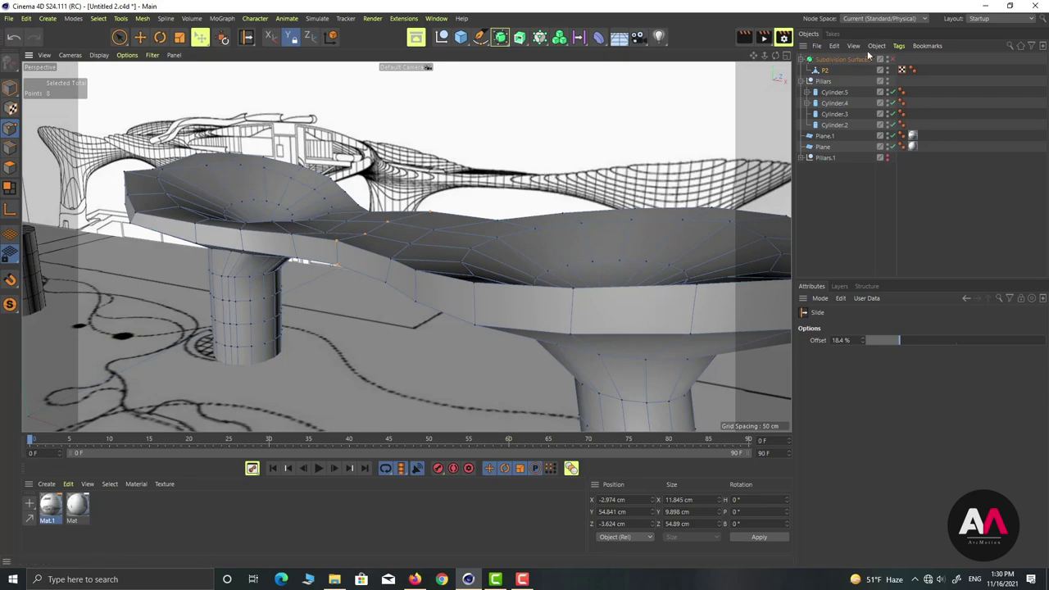
pyautogui.click(893, 60)
pyautogui.keyDown('alt'); pyautogui.moveTo(450, 225); pyautogui.dragTo(295, 293); pyautogui.keyUp('alt')
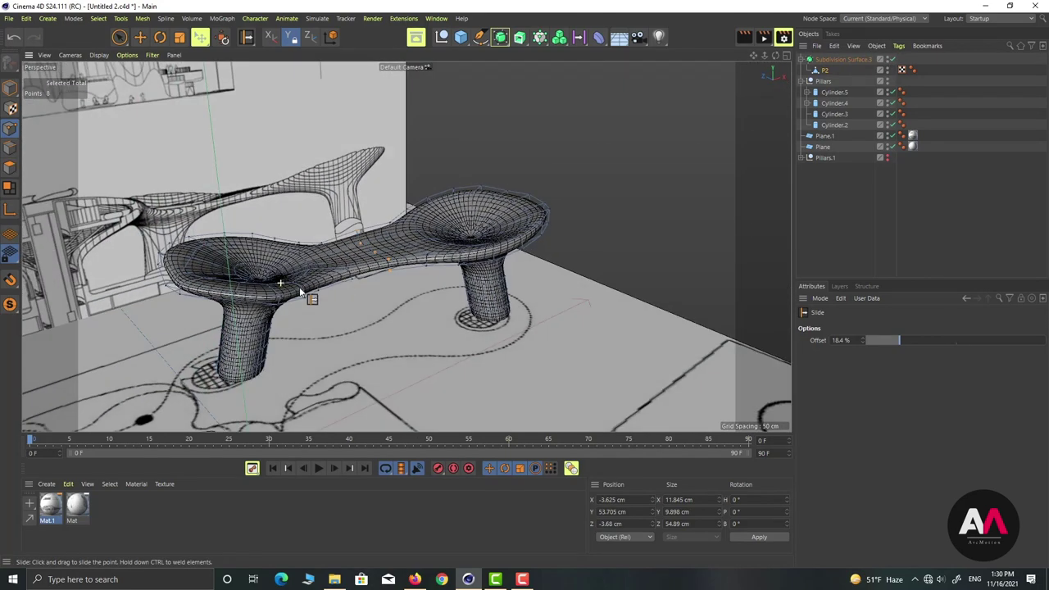
pyautogui.click(10, 88)
pyautogui.keyDown('alt'); pyautogui.moveTo(709, 278); pyautogui.dragTo(601, 308); pyautogui.keyUp('alt')
pyautogui.keyDown('alt'); pyautogui.moveTo(336, 262); pyautogui.dragTo(545, 299); pyautogui.keyUp('alt')
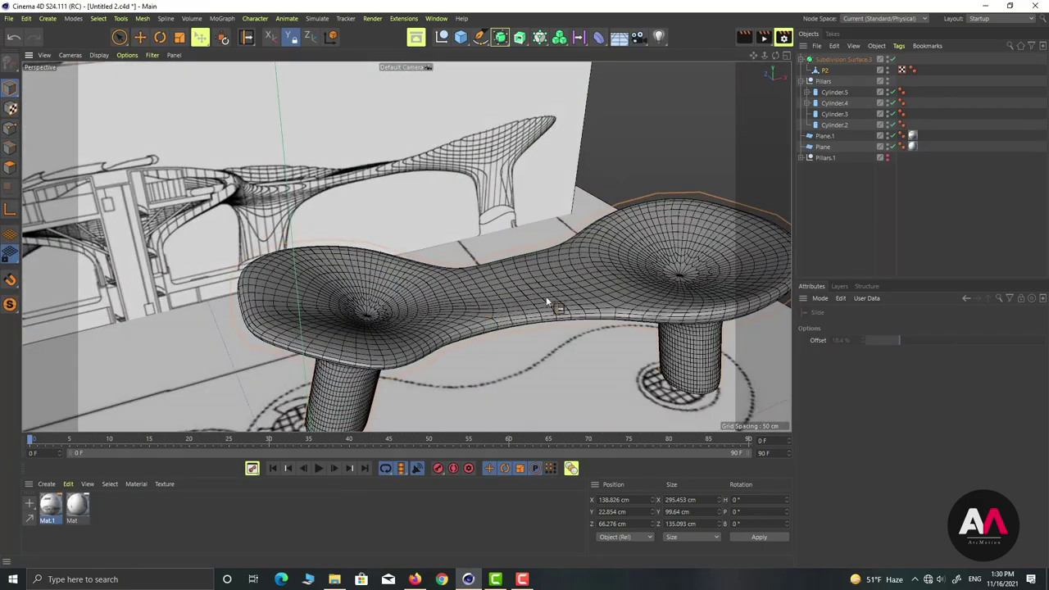
pyautogui.moveTo(426, 301)
pyautogui.keyDown('alt'); pyautogui.mouseDown()
pyautogui.moveTo(422, 283)
pyautogui.moveTo(368, 277)
pyautogui.moveTo(369, 296)
pyautogui.moveTo(404, 293)
pyautogui.moveTo(398, 299)
pyautogui.moveTo(557, 261)
pyautogui.mouseUp(); pyautogui.keyUp('alt')
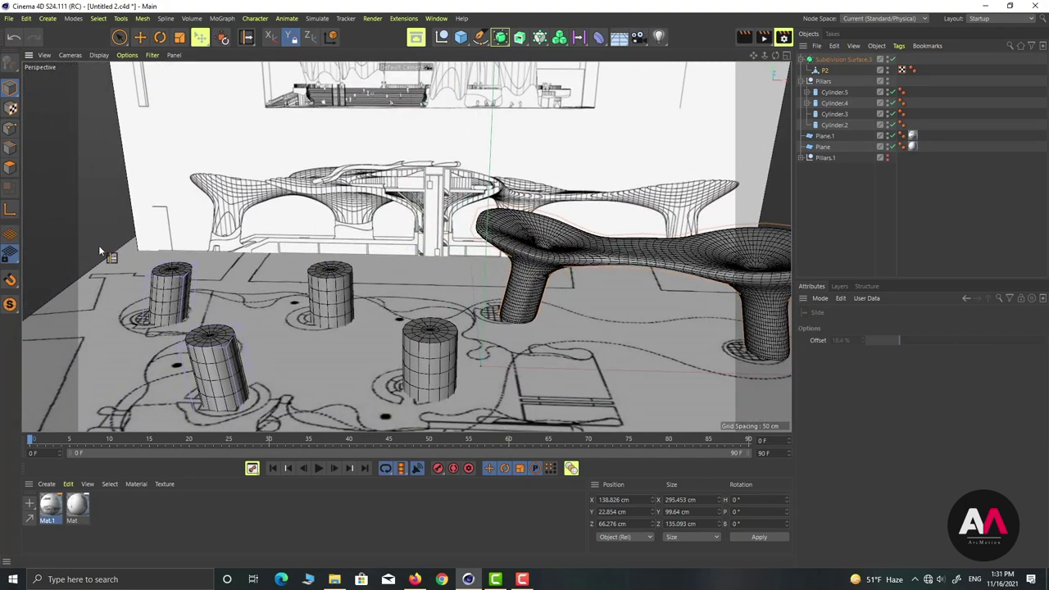
# Inspect the smoothed two-pillar canopy and the remaining pillar cylinders against the blueprint from several angles.
pyautogui.scroll(-3, 237, 279)
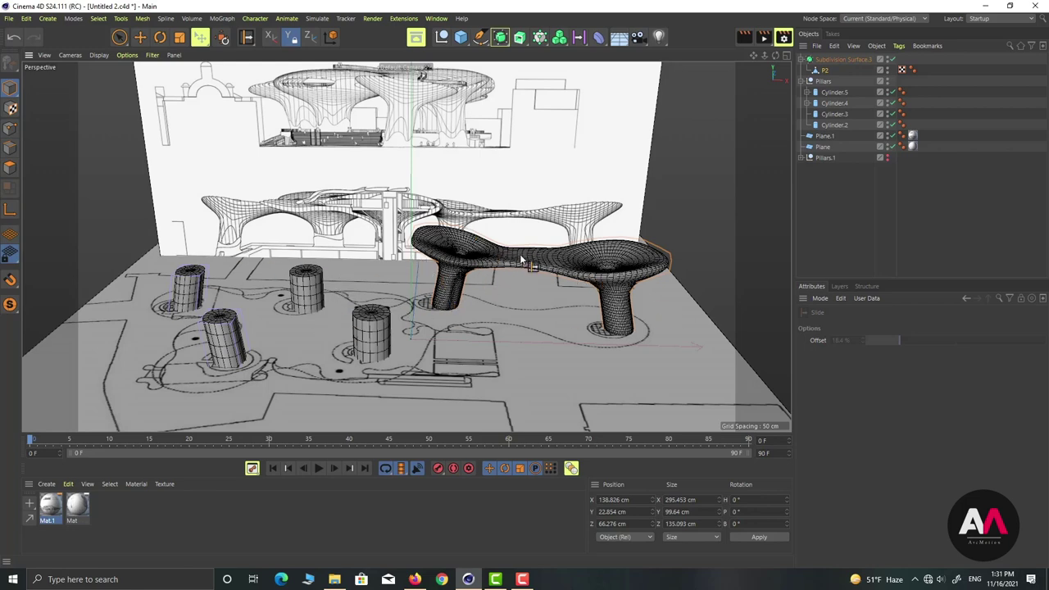
pyautogui.keyDown('alt'); pyautogui.moveTo(539, 265); pyautogui.dragTo(373, 281); pyautogui.keyUp('alt')
pyautogui.keyDown('alt'); pyautogui.moveTo(492, 245); pyautogui.dragTo(413, 223); pyautogui.keyUp('alt')
pyautogui.scroll(-2, 389, 229)
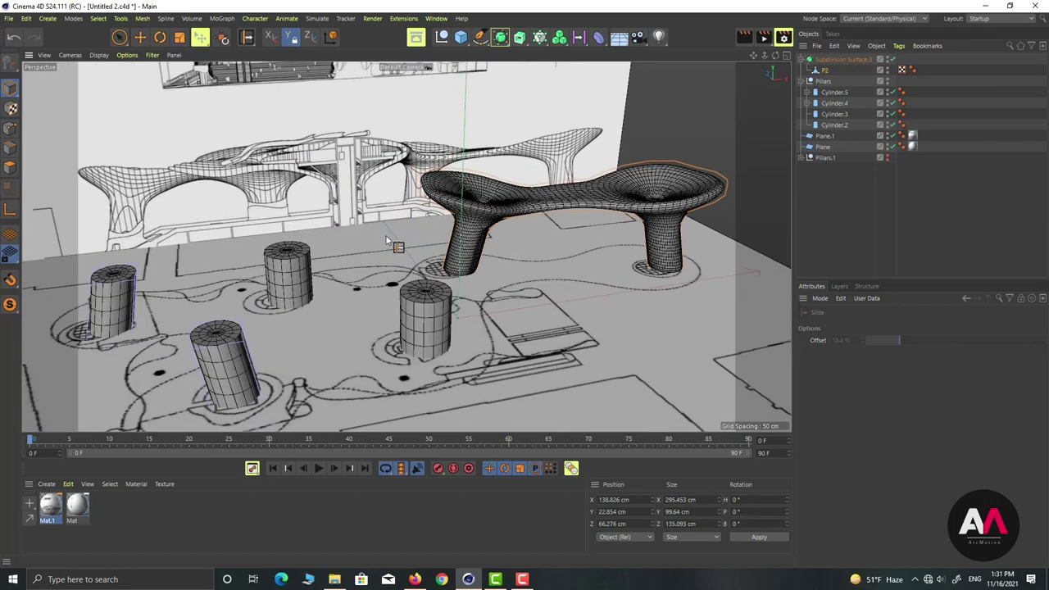
pyautogui.keyDown('alt'); pyautogui.moveTo(386, 239); pyautogui.dragTo(371, 245); pyautogui.keyUp('alt')
pyautogui.keyDown('alt'); pyautogui.moveTo(482, 203); pyautogui.dragTo(322, 257); pyautogui.keyUp('alt')
pyautogui.keyDown('alt'); pyautogui.moveTo(469, 271); pyautogui.dragTo(403, 249); pyautogui.keyUp('alt')
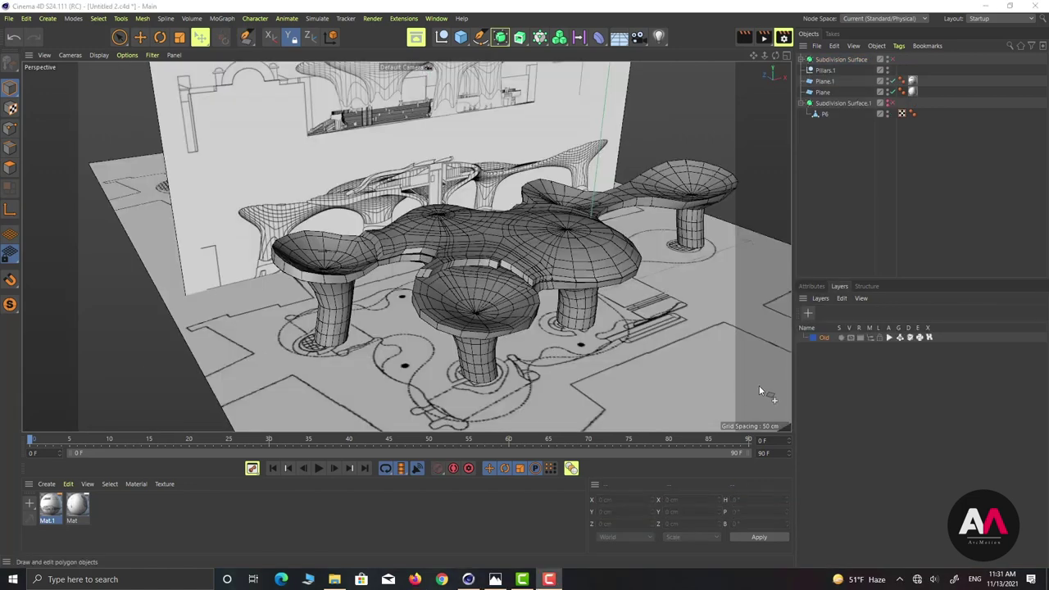
# Expand the Subdivision Surface group, hide P6.2 and examine the connected lower canopies from several angles.
pyautogui.keyDown('alt'); pyautogui.moveTo(496, 297); pyautogui.dragTo(566, 229); pyautogui.keyUp('alt')
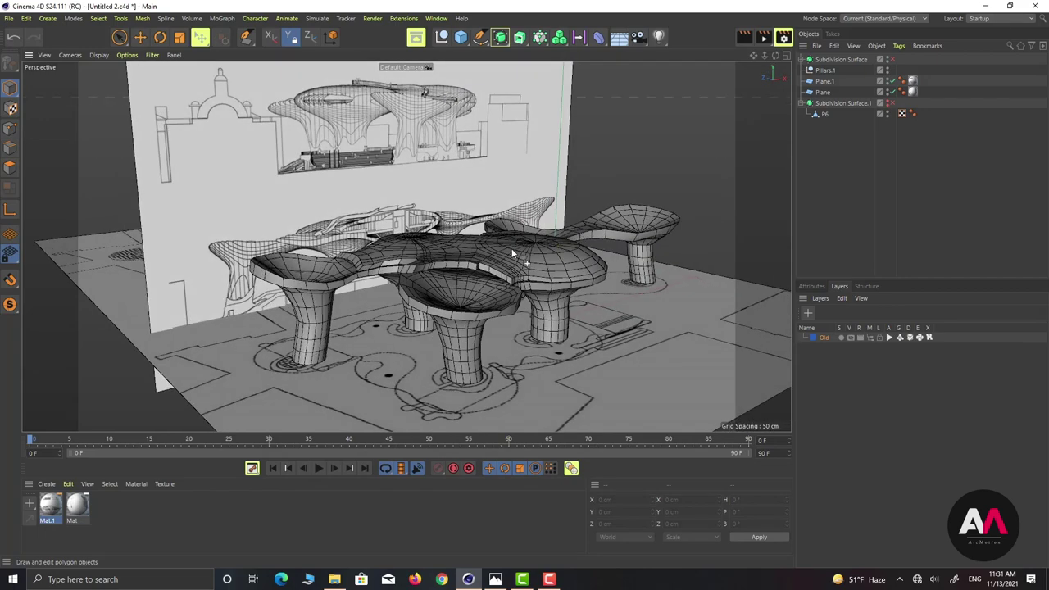
pyautogui.keyDown('alt'); pyautogui.moveTo(512, 254); pyautogui.dragTo(353, 236); pyautogui.keyUp('alt')
pyautogui.keyDown('alt'); pyautogui.moveTo(448, 312); pyautogui.dragTo(325, 279); pyautogui.keyUp('alt')
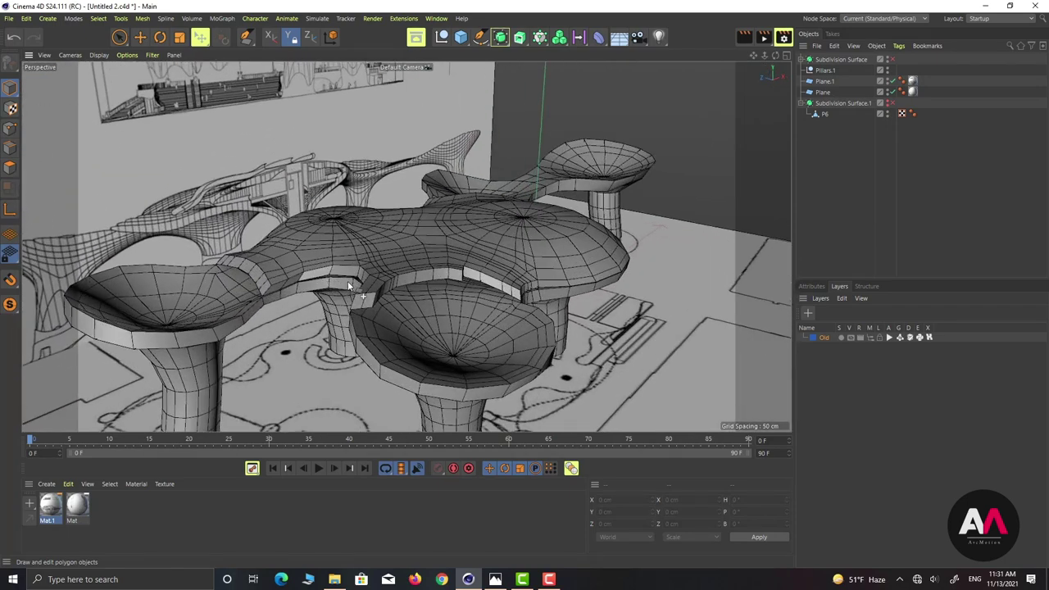
pyautogui.click(801, 59)
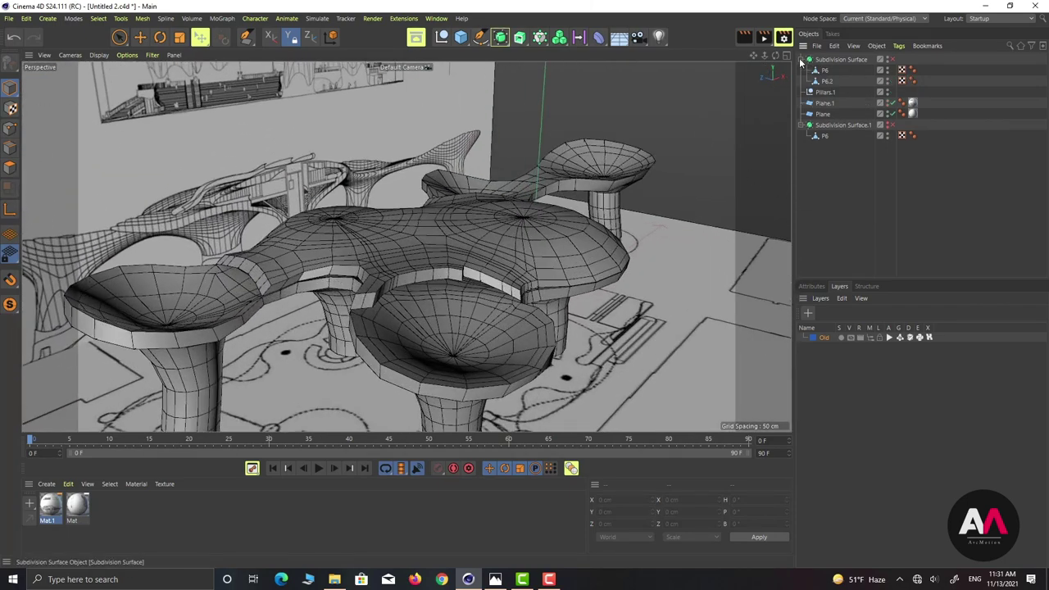
pyautogui.click(888, 82)
pyautogui.keyDown('alt'); pyautogui.moveTo(223, 243); pyautogui.dragTo(417, 267); pyautogui.keyUp('alt')
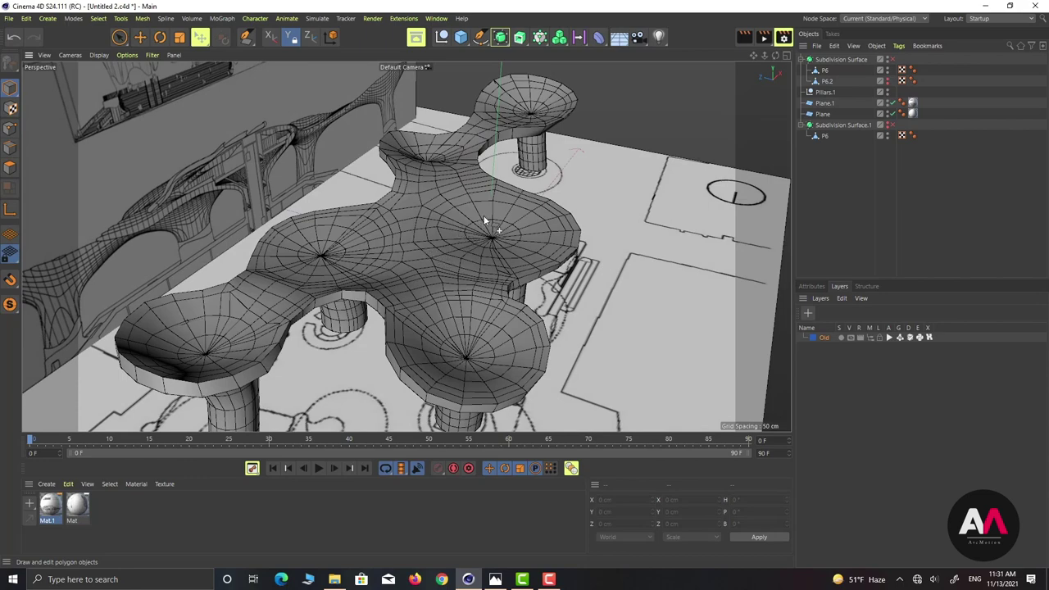
pyautogui.keyDown('alt'); pyautogui.moveTo(469, 217); pyautogui.dragTo(502, 172); pyautogui.keyUp('alt')
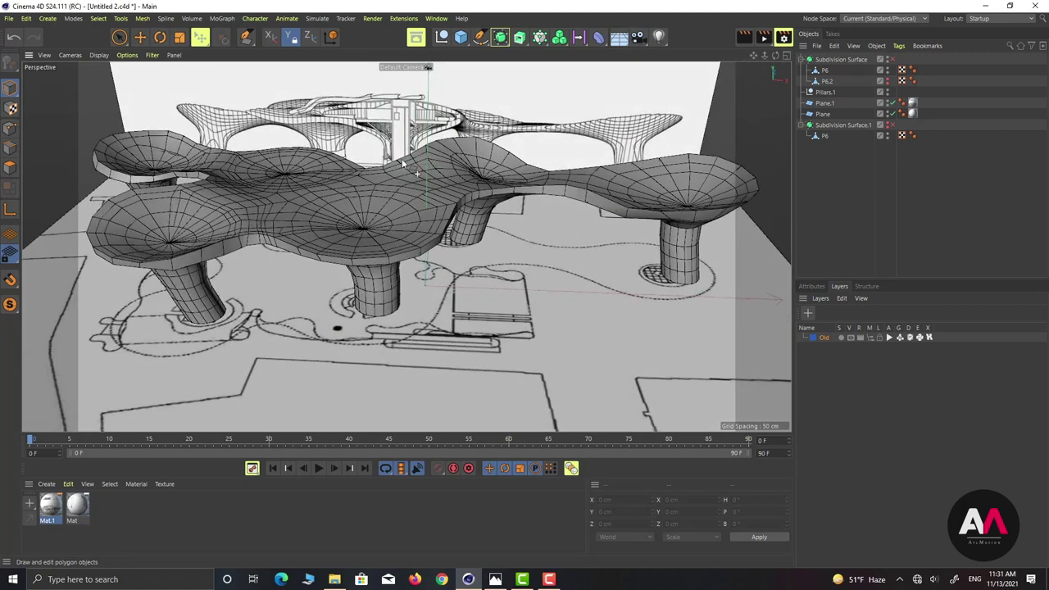
pyautogui.keyDown('alt'); pyautogui.moveTo(227, 223); pyautogui.dragTo(518, 207); pyautogui.keyUp('alt')
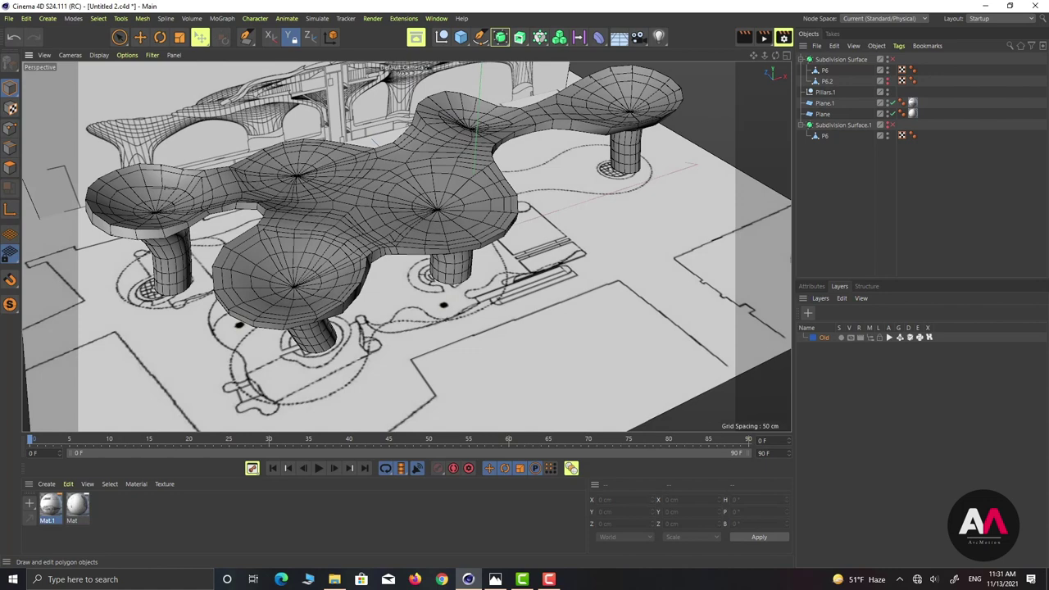
# Open the aerial reference photo of the structure in Photos, study its raised upper deck, and return to Cinema 4D.
pyautogui.click(495, 580)
pyautogui.moveTo(513, 63); pyautogui.dragTo(482, 44)
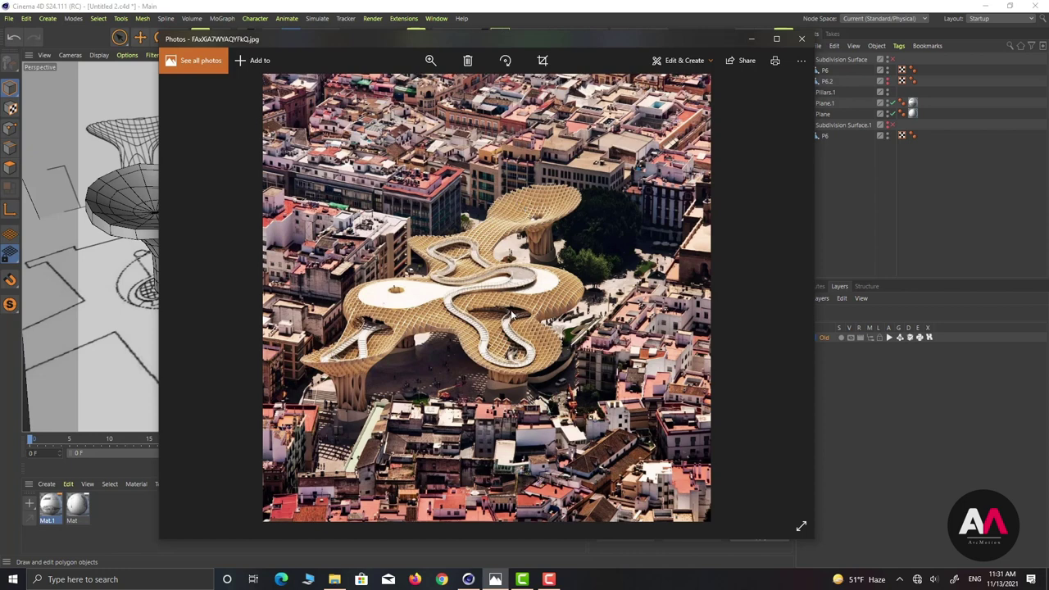
pyautogui.click(753, 43)
pyautogui.scroll(3, 296, 148)
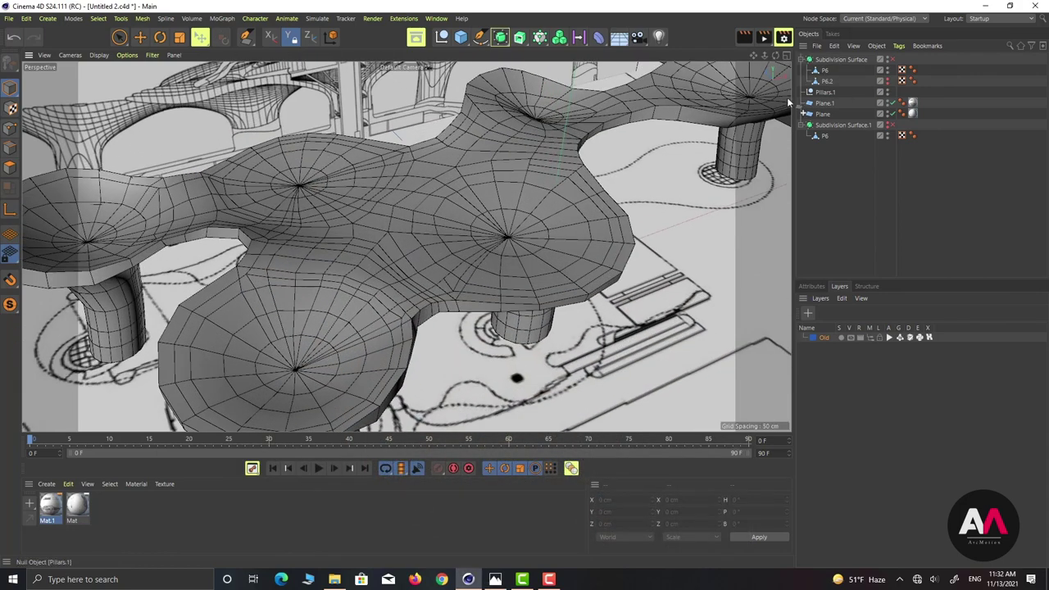
# Switch P6 to Polygons mode with Live Selection, make P6.2 visible again and select it.
pyautogui.click(822, 71)
pyautogui.click(10, 168)
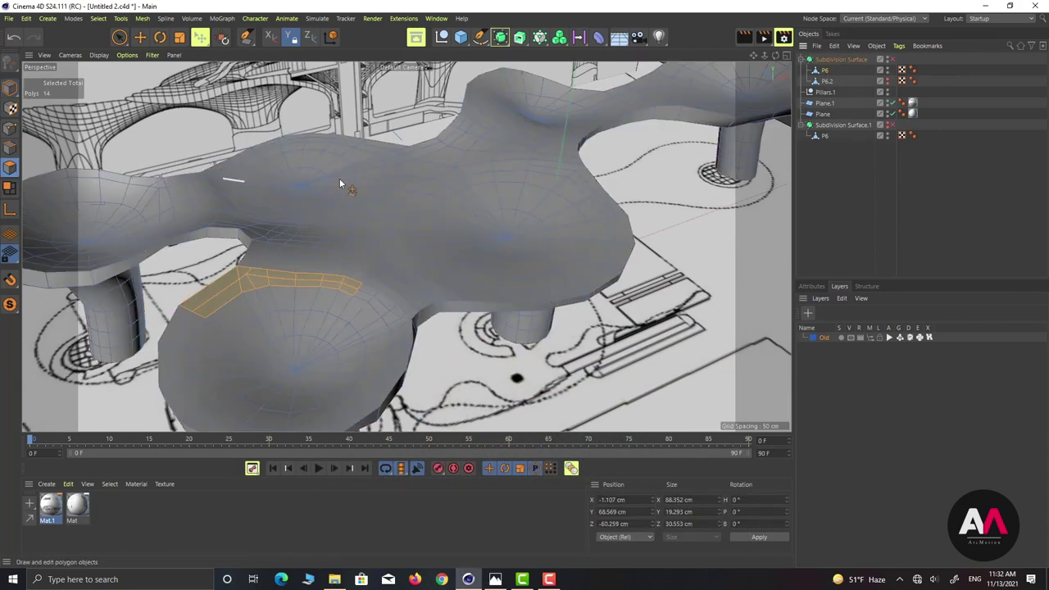
pyautogui.click(119, 37)
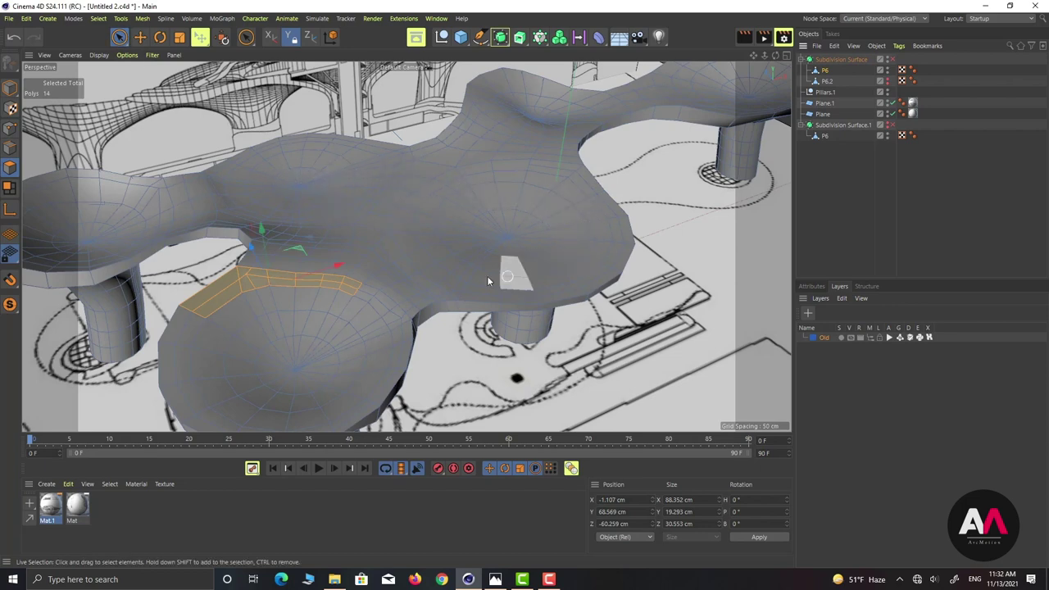
pyautogui.click(889, 82)
pyautogui.click(829, 83)
pyautogui.scroll(2, 432, 267)
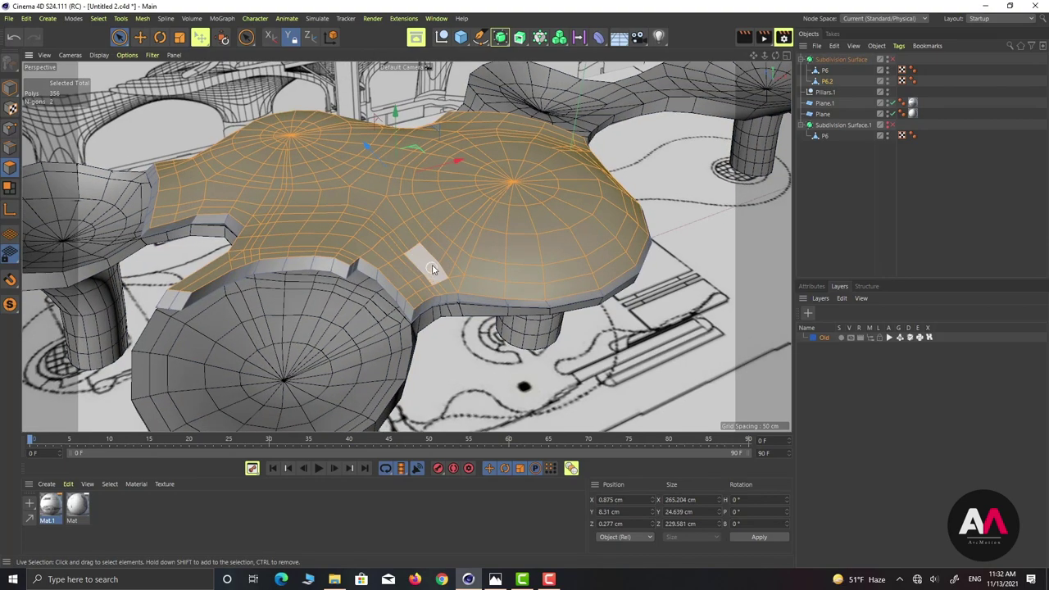
# Check how the P6.2 upper deck sits over the lower canopies and select P6 and P6.2 together.
pyautogui.keyDown('alt'); pyautogui.moveTo(433, 269); pyautogui.dragTo(492, 236); pyautogui.keyUp('alt')
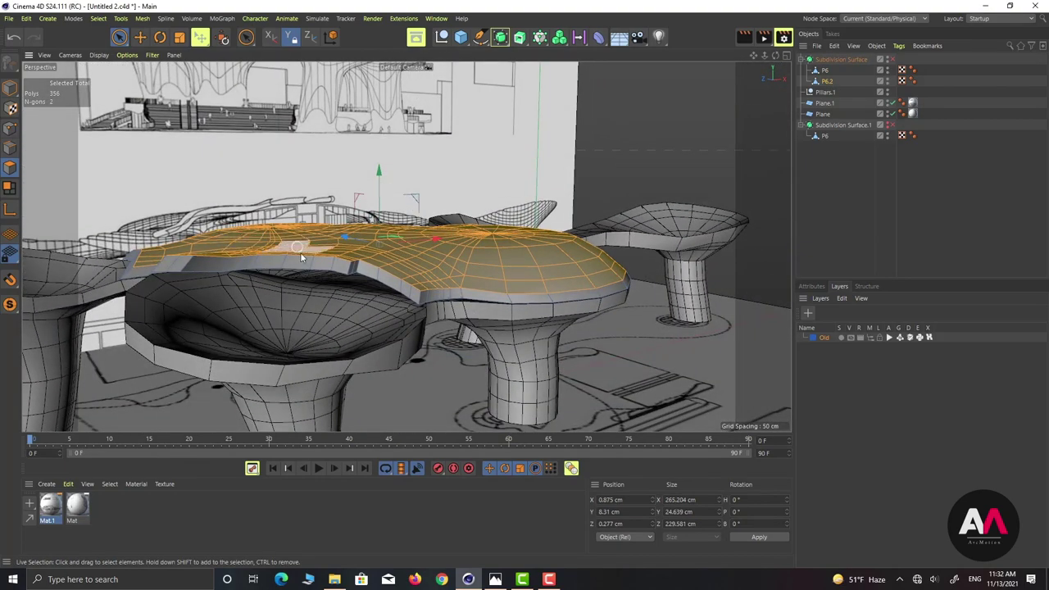
pyautogui.keyDown('alt'); pyautogui.moveTo(301, 256); pyautogui.dragTo(371, 265); pyautogui.keyUp('alt')
pyautogui.keyDown('alt'); pyautogui.moveTo(511, 249); pyautogui.dragTo(489, 258); pyautogui.keyUp('alt')
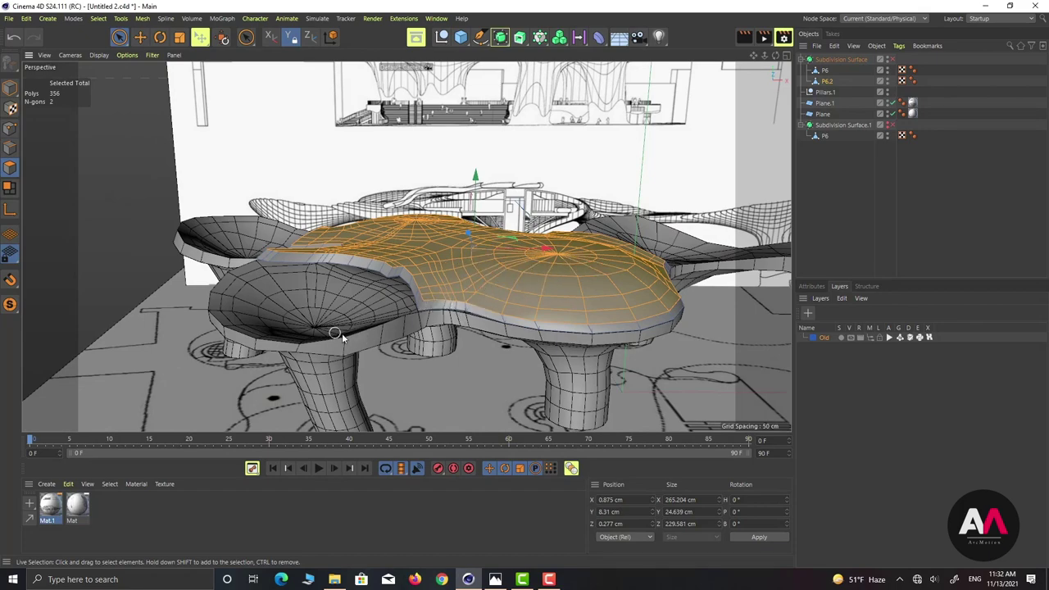
pyautogui.keyDown('alt'); pyautogui.moveTo(400, 275); pyautogui.dragTo(545, 287); pyautogui.keyUp('alt')
pyautogui.keyDown('alt'); pyautogui.moveTo(475, 306); pyautogui.dragTo(451, 307); pyautogui.keyUp('alt')
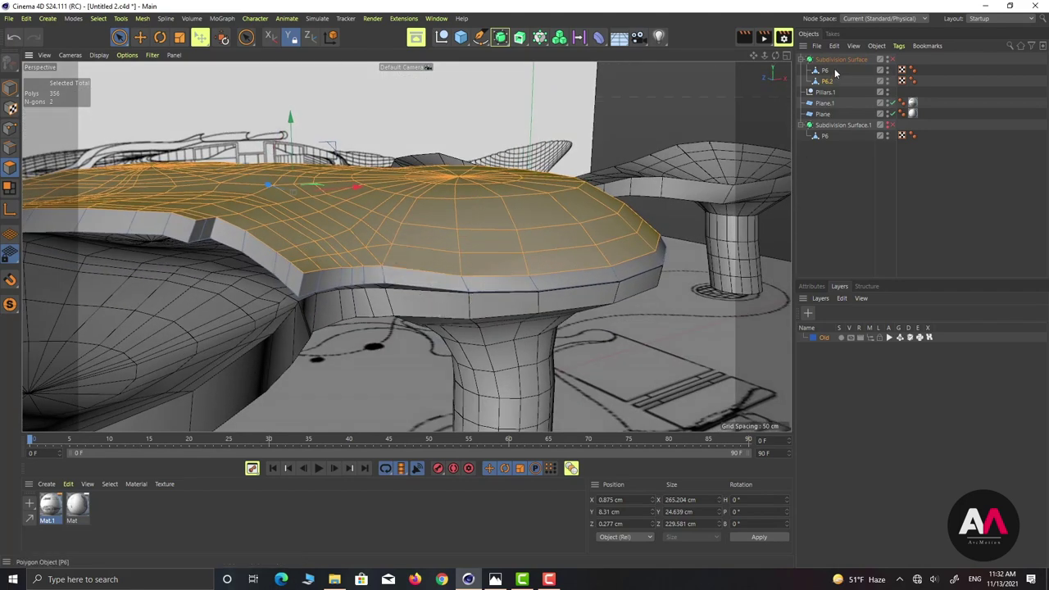
pyautogui.moveTo(834, 69); pyautogui.dragTo(821, 82)
pyautogui.scroll(-3, 421, 283)
pyautogui.keyDown('alt'); pyautogui.moveTo(391, 254); pyautogui.dragTo(374, 296); pyautogui.keyUp('alt')
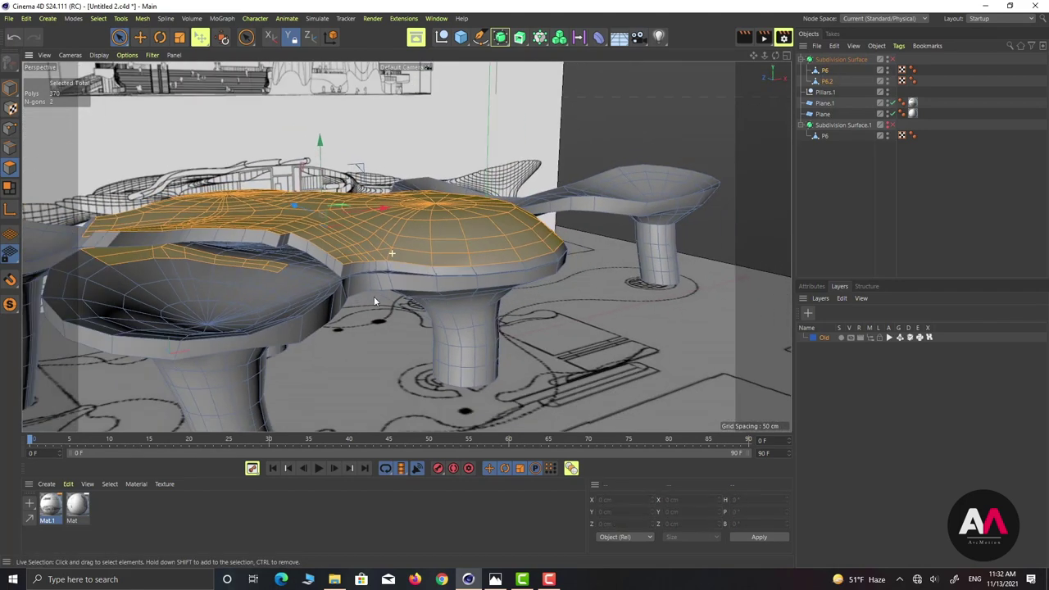
pyautogui.keyDown('alt'); pyautogui.moveTo(287, 287); pyautogui.dragTo(317, 316); pyautogui.keyUp('alt')
pyautogui.keyDown('alt'); pyautogui.moveTo(439, 237); pyautogui.dragTo(249, 246); pyautogui.keyUp('alt')
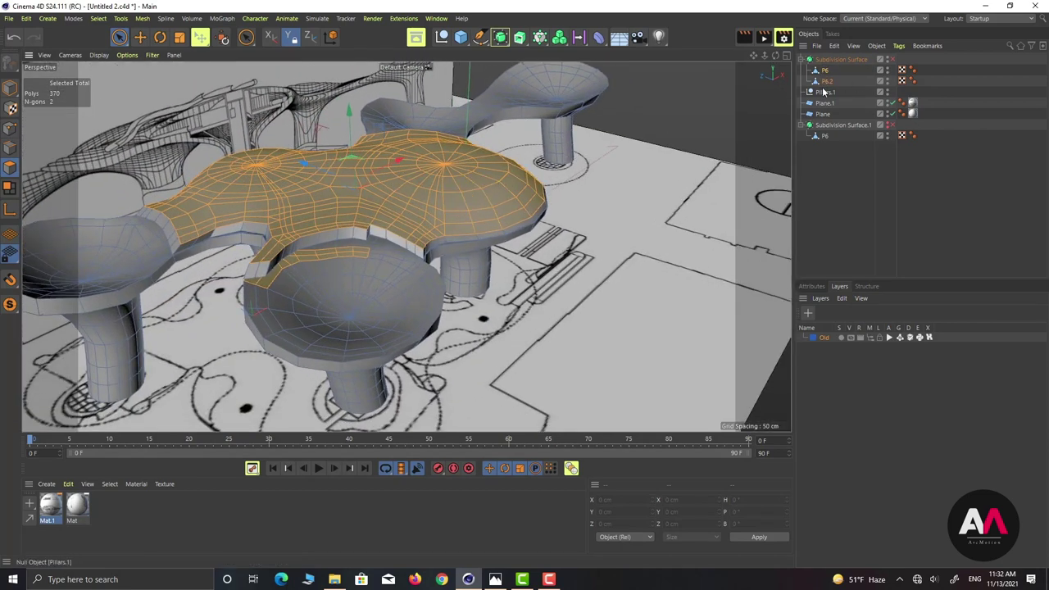
# Enable the Subdivision Surface and merge P6 and P6.2 into one object with Connect Objects + Delete.
pyautogui.click(892, 59)
pyautogui.keyDown('alt'); pyautogui.moveTo(205, 386); pyautogui.dragTo(142, 303); pyautogui.keyUp('alt')
pyautogui.scroll(3, 253, 190)
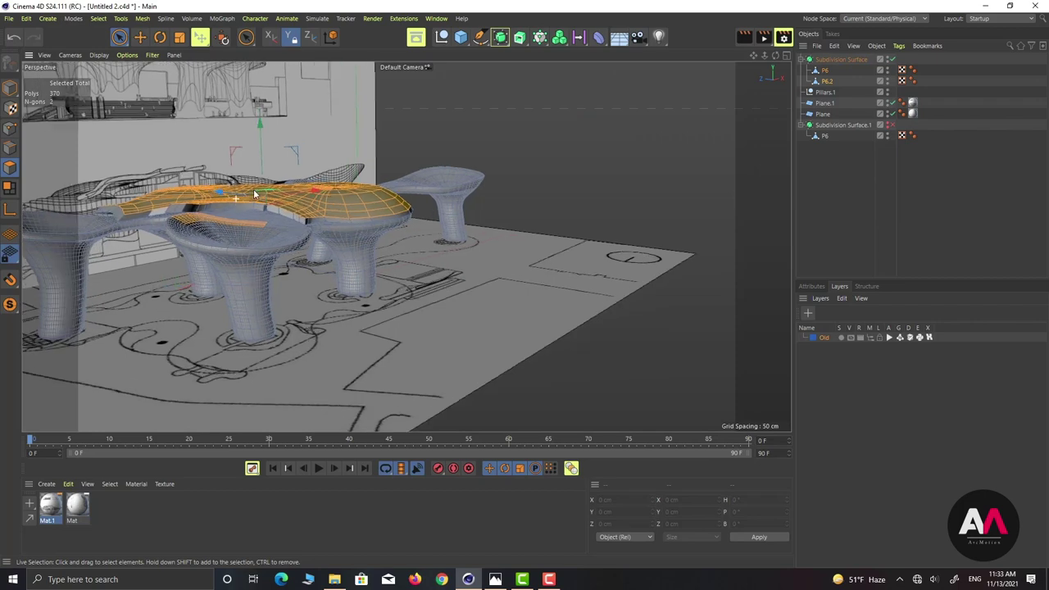
pyautogui.keyDown('alt'); pyautogui.moveTo(254, 190); pyautogui.dragTo(275, 195); pyautogui.keyUp('alt')
pyautogui.rightClick(828, 73)
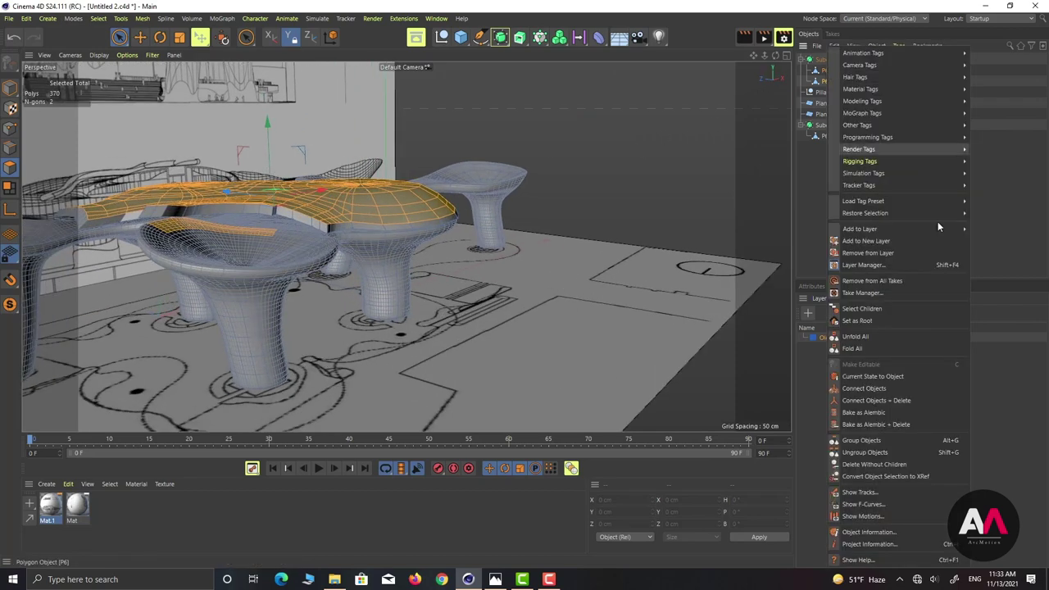
pyautogui.click(888, 401)
# Clear the object selection and inspect the smoothed surface of the merged canopy mesh.
pyautogui.keyDown('alt'); pyautogui.moveTo(578, 195); pyautogui.dragTo(448, 213); pyautogui.keyUp('alt')
pyautogui.keyDown('alt'); pyautogui.moveTo(212, 172); pyautogui.dragTo(272, 176, button='right'); pyautogui.keyUp('alt')
pyautogui.keyDown('alt'); pyautogui.moveTo(366, 194); pyautogui.dragTo(426, 185); pyautogui.keyUp('alt')
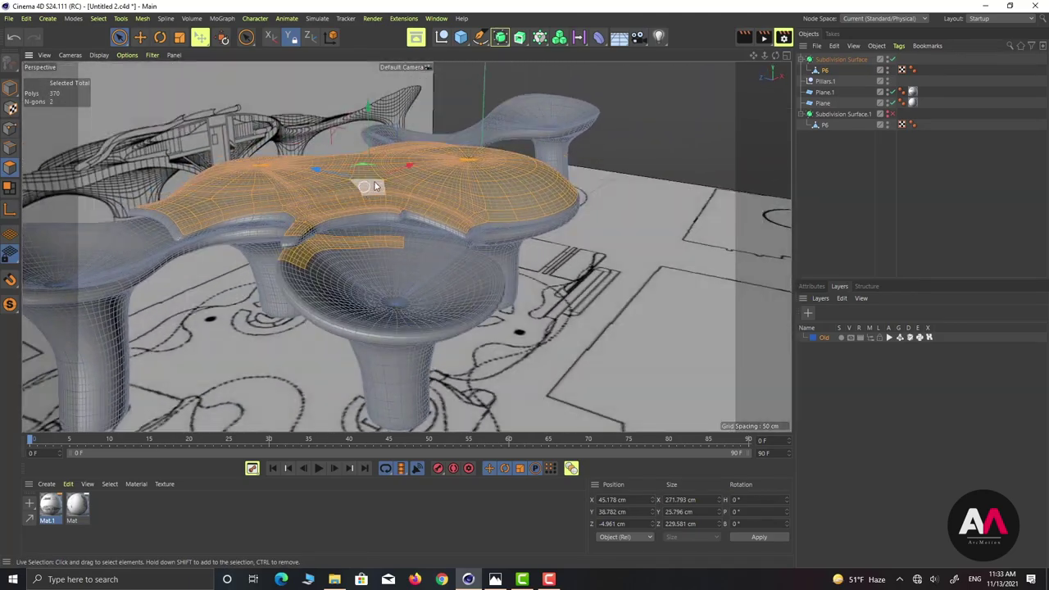
pyautogui.keyDown('alt'); pyautogui.moveTo(356, 184); pyautogui.dragTo(395, 185, button='right'); pyautogui.keyUp('alt')
pyautogui.click(849, 188)
pyautogui.keyDown('alt'); pyautogui.moveTo(465, 185); pyautogui.dragTo(340, 297); pyautogui.keyUp('alt')
pyautogui.scroll(2, 340, 297)
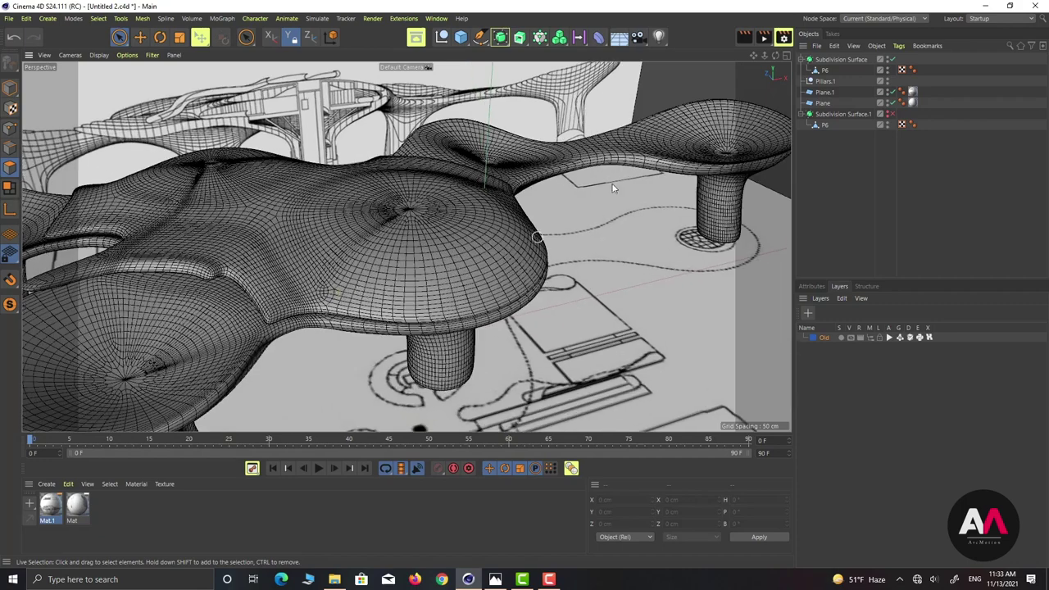
# Select the merged P6, disable the Subdivision Surface and examine the gap between the upper deck rim and the canopy below.
pyautogui.click(824, 71)
pyautogui.scroll(2, 345, 347)
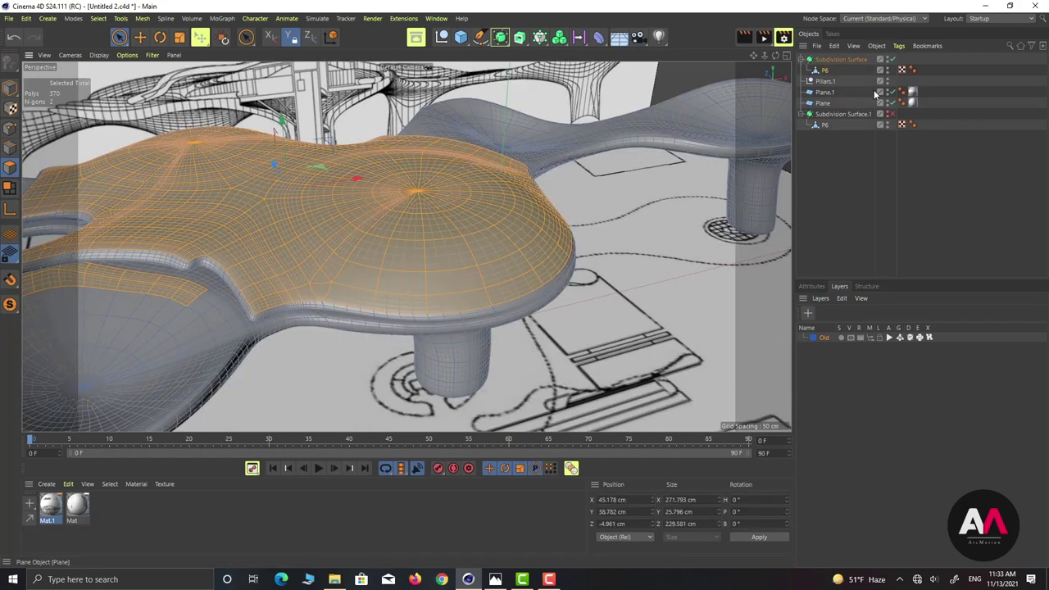
pyautogui.click(894, 60)
pyautogui.scroll(2, 450, 298)
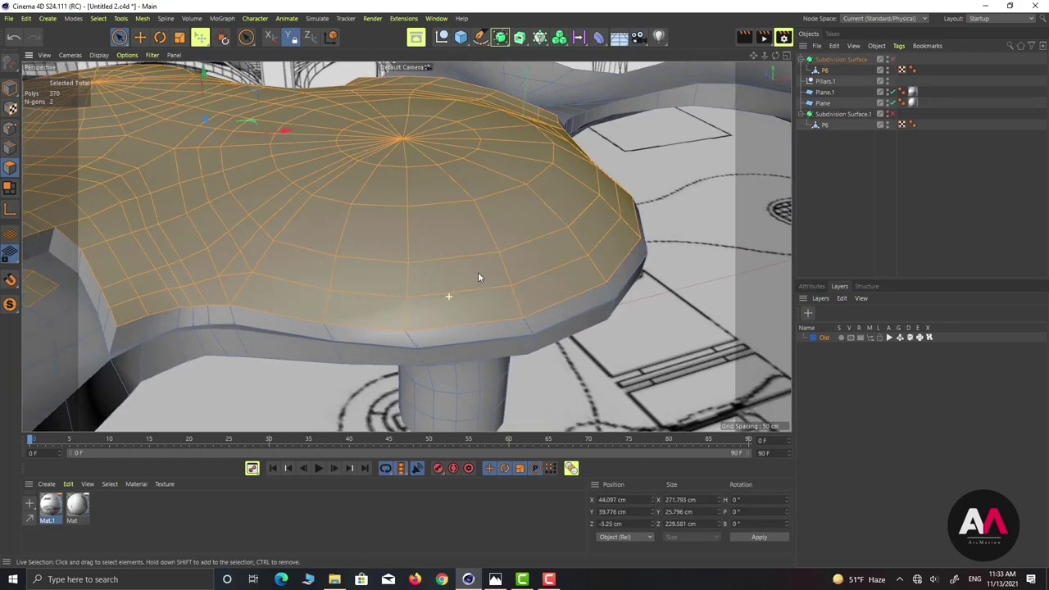
pyautogui.keyDown('alt'); pyautogui.moveTo(468, 325); pyautogui.dragTo(429, 341); pyautogui.keyUp('alt')
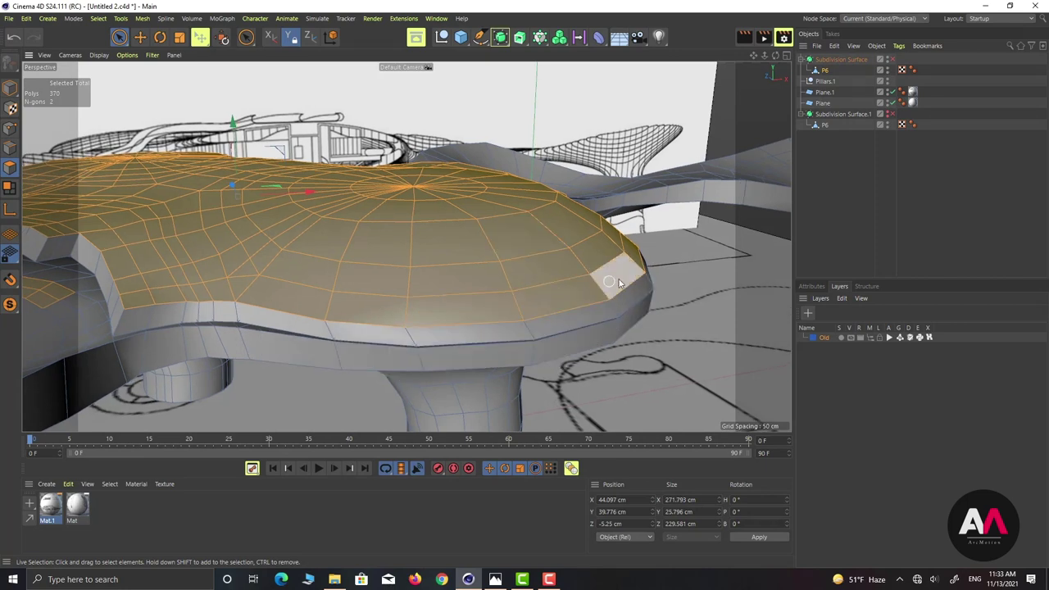
pyautogui.keyDown('alt'); pyautogui.moveTo(631, 283); pyautogui.dragTo(446, 264); pyautogui.keyUp('alt')
pyautogui.scroll(5, 446, 262)
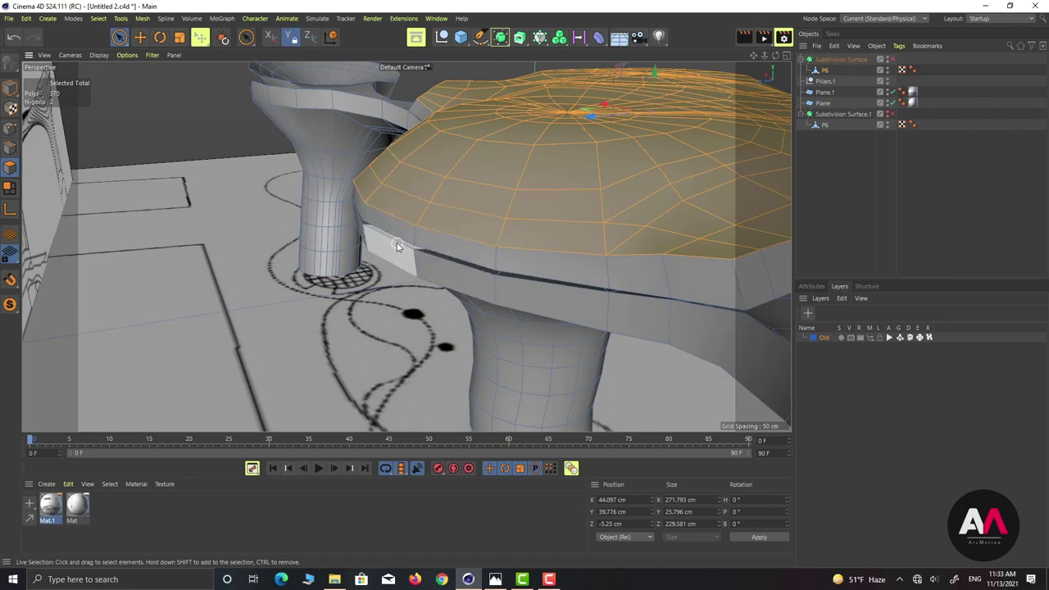
pyautogui.keyDown('alt'); pyautogui.moveTo(393, 241); pyautogui.dragTo(443, 246); pyautogui.keyUp('alt')
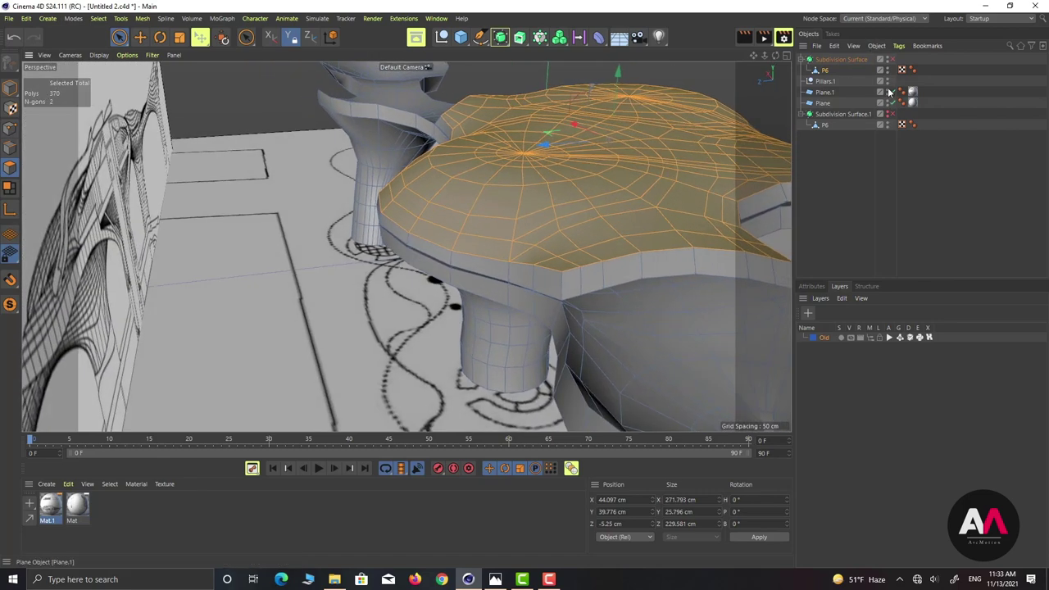
# Hide the two blueprint planes, Plane and Plane.1, in the viewport to isolate the canopy rim.
pyautogui.moveTo(890, 100); pyautogui.dragTo(889, 104)
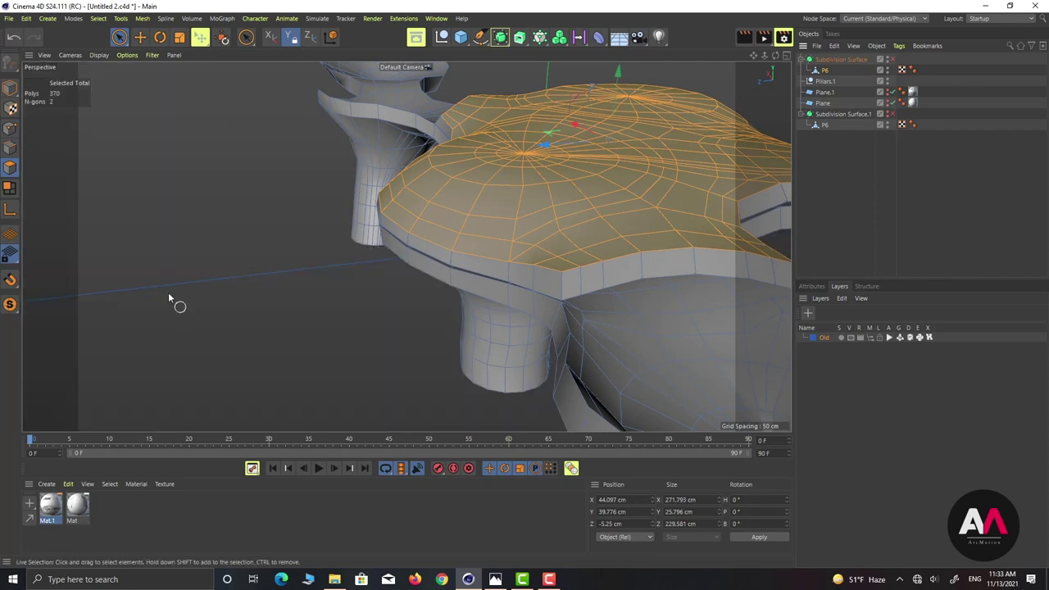
pyautogui.keyDown('alt'); pyautogui.moveTo(169, 296); pyautogui.dragTo(289, 229); pyautogui.keyUp('alt')
pyautogui.keyDown('alt'); pyautogui.moveTo(580, 174); pyautogui.dragTo(449, 204); pyautogui.keyUp('alt')
pyautogui.keyDown('alt'); pyautogui.moveTo(384, 181); pyautogui.dragTo(355, 201, button='right'); pyautogui.keyUp('alt')
pyautogui.keyDown('alt'); pyautogui.moveTo(407, 246); pyautogui.dragTo(395, 254); pyautogui.keyUp('alt')
pyautogui.keyDown('alt'); pyautogui.moveTo(618, 194); pyautogui.dragTo(462, 292); pyautogui.keyUp('alt')
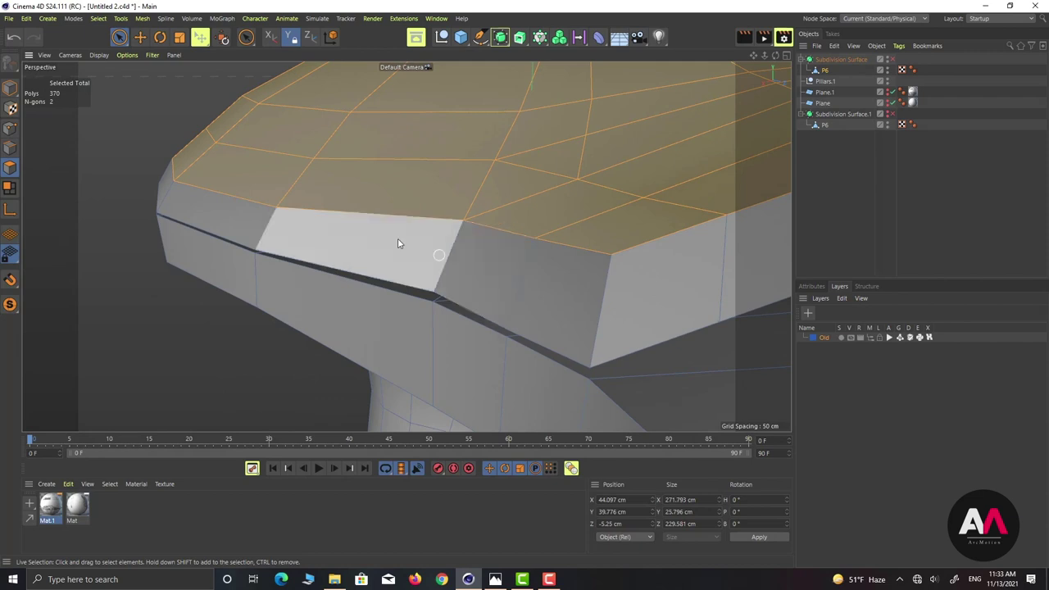
# With the Polygon Pen, snap the upper deck's lower rim points onto the matching canopy edge points, starting at the deck's front corner.
pyautogui.rightClick(115, 133)
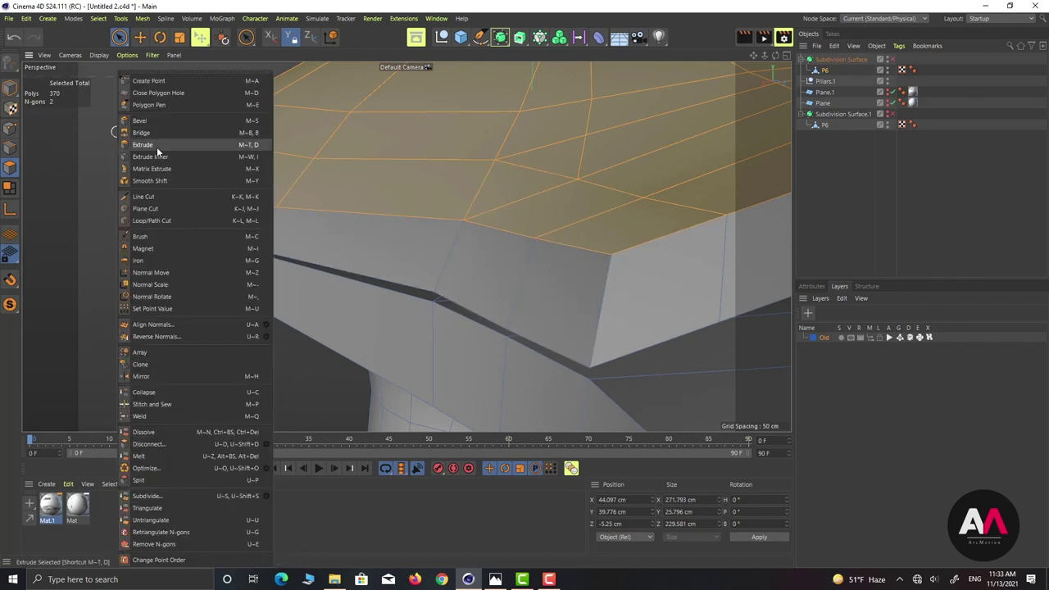
pyautogui.click(152, 104)
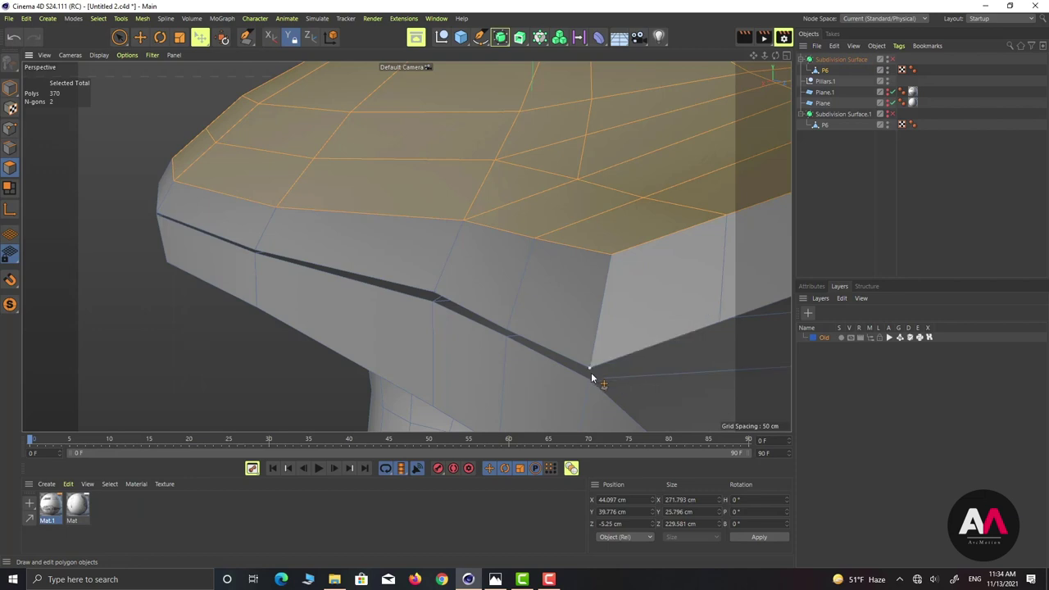
pyautogui.moveTo(591, 370); pyautogui.dragTo(590, 381)
pyautogui.moveTo(508, 328)
pyautogui.mouseDown()
pyautogui.moveTo(508, 346)
pyautogui.moveTo(509, 336)
pyautogui.mouseUp()
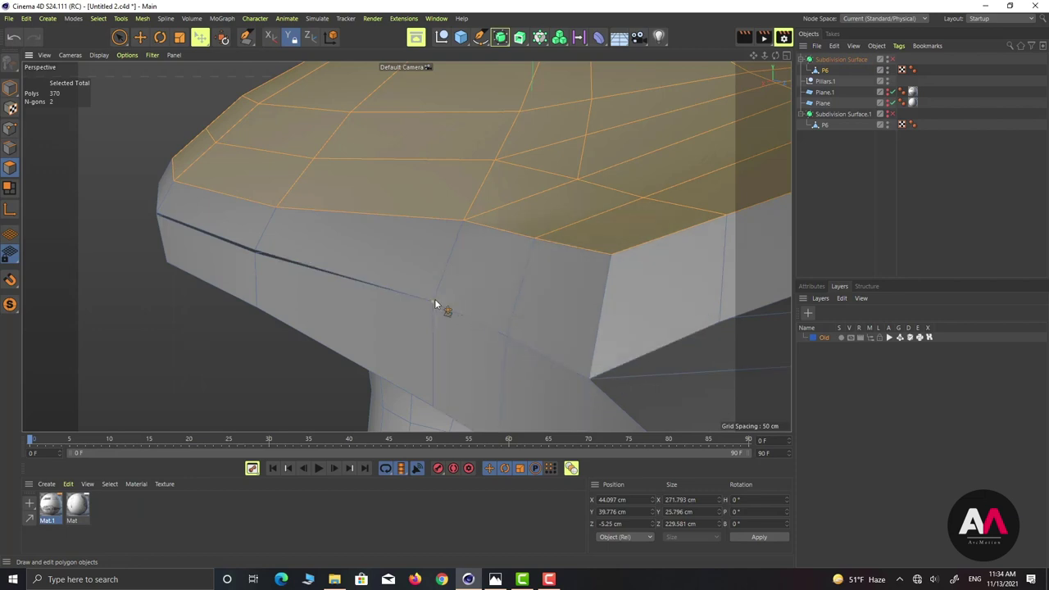
pyautogui.keyDown('alt'); pyautogui.moveTo(447, 313); pyautogui.dragTo(393, 298); pyautogui.keyUp('alt')
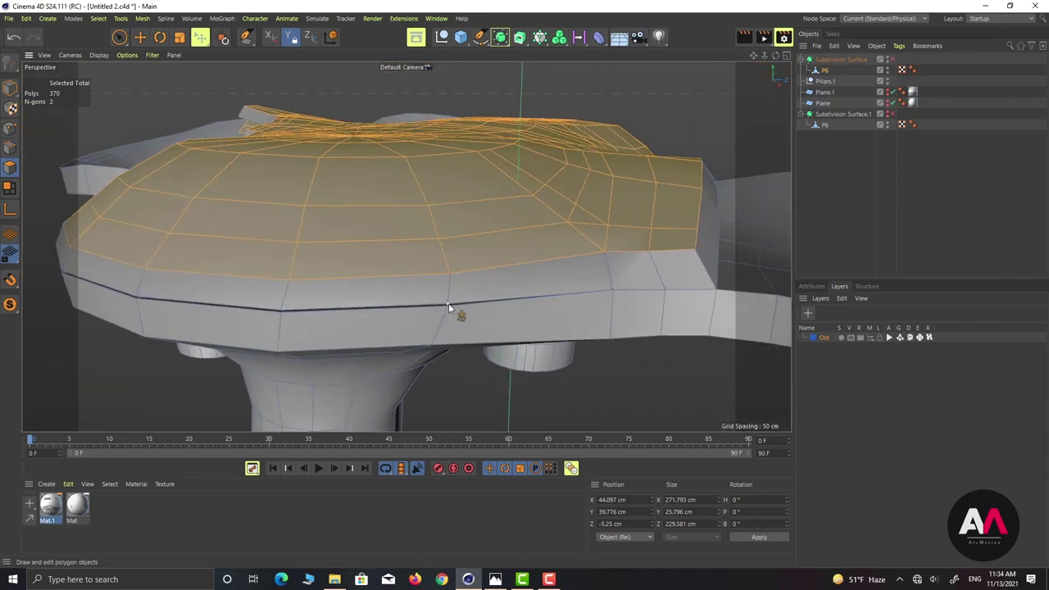
pyautogui.keyDown('alt'); pyautogui.moveTo(447, 310); pyautogui.dragTo(385, 295); pyautogui.keyUp('alt')
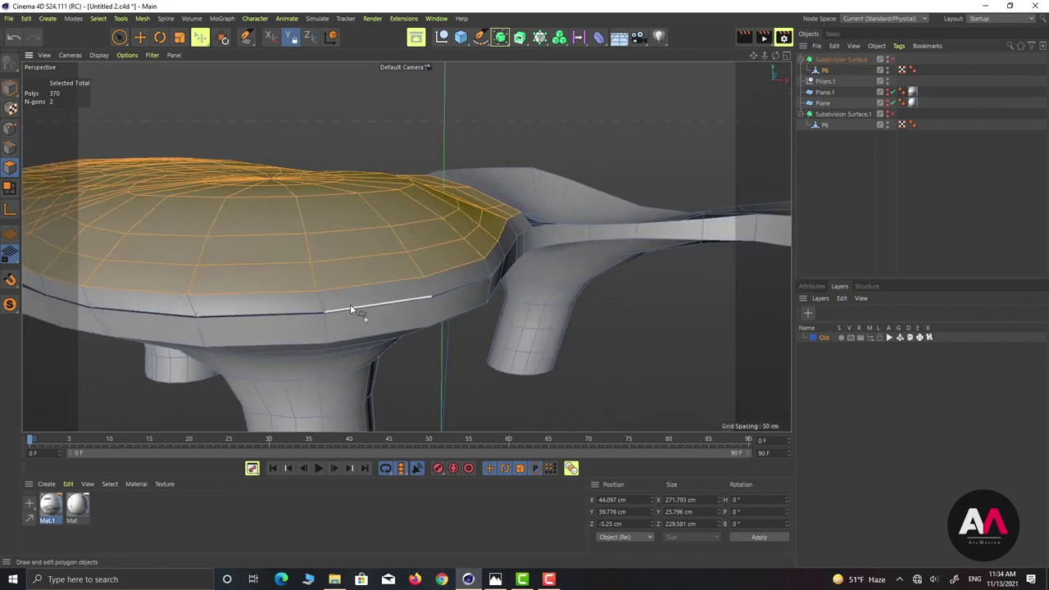
# Close the gap along the rounded canopy by snapping successive deck rim points onto the canopy edge, up to the deck's notched end.
pyautogui.keyDown('alt'); pyautogui.moveTo(351, 306); pyautogui.dragTo(321, 281, button='right'); pyautogui.keyUp('alt')
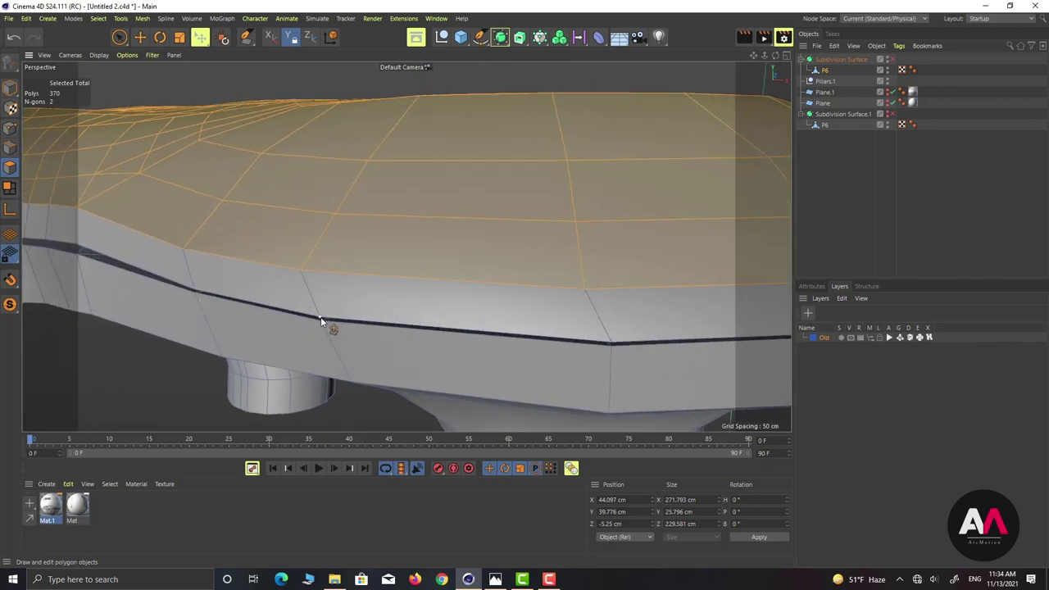
pyautogui.keyDown('alt'); pyautogui.moveTo(484, 323); pyautogui.dragTo(357, 309); pyautogui.keyUp('alt')
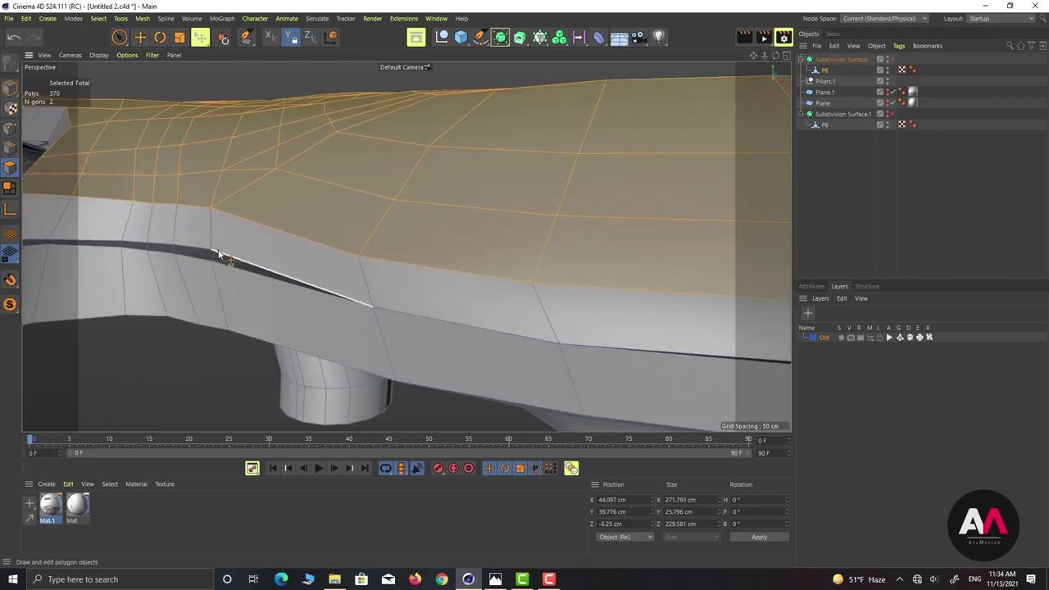
pyautogui.keyDown('alt'); pyautogui.moveTo(398, 284); pyautogui.dragTo(288, 264); pyautogui.keyUp('alt')
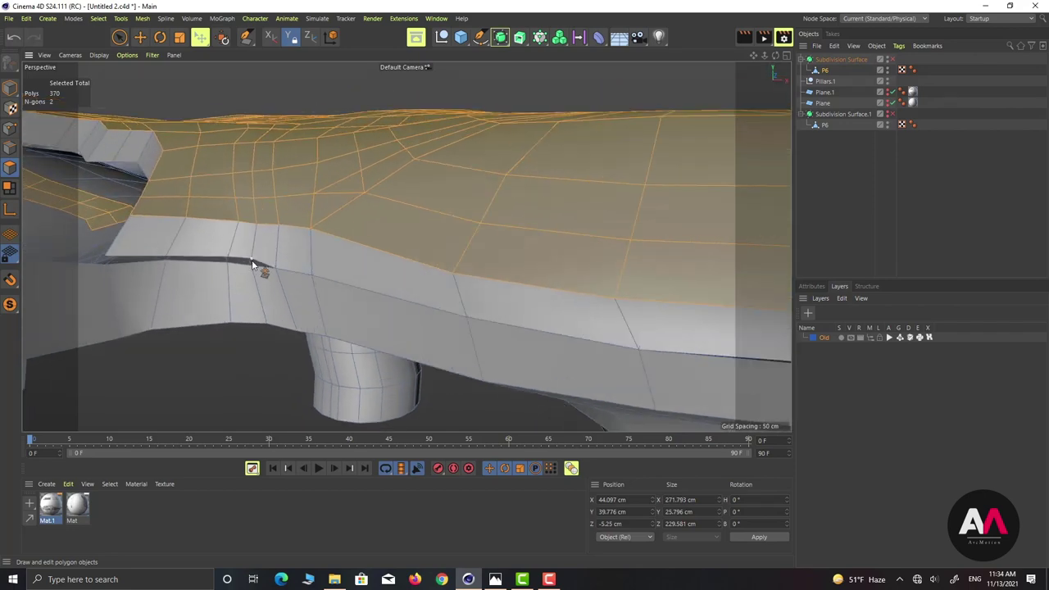
pyautogui.keyDown('alt'); pyautogui.moveTo(429, 296); pyautogui.dragTo(386, 267); pyautogui.keyUp('alt')
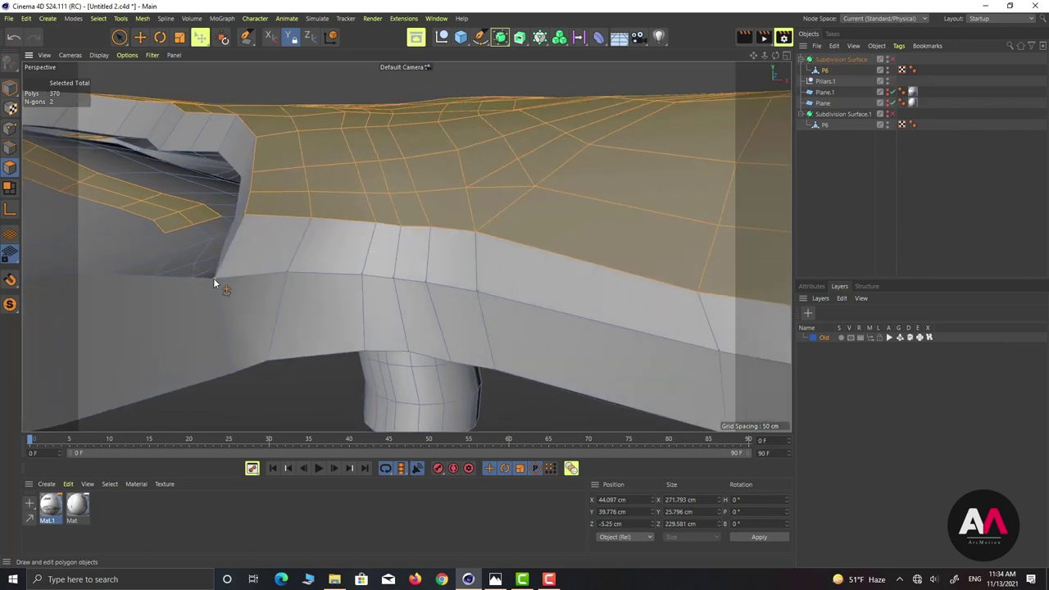
pyautogui.keyDown('alt'); pyautogui.moveTo(289, 278); pyautogui.dragTo(319, 294); pyautogui.keyUp('alt')
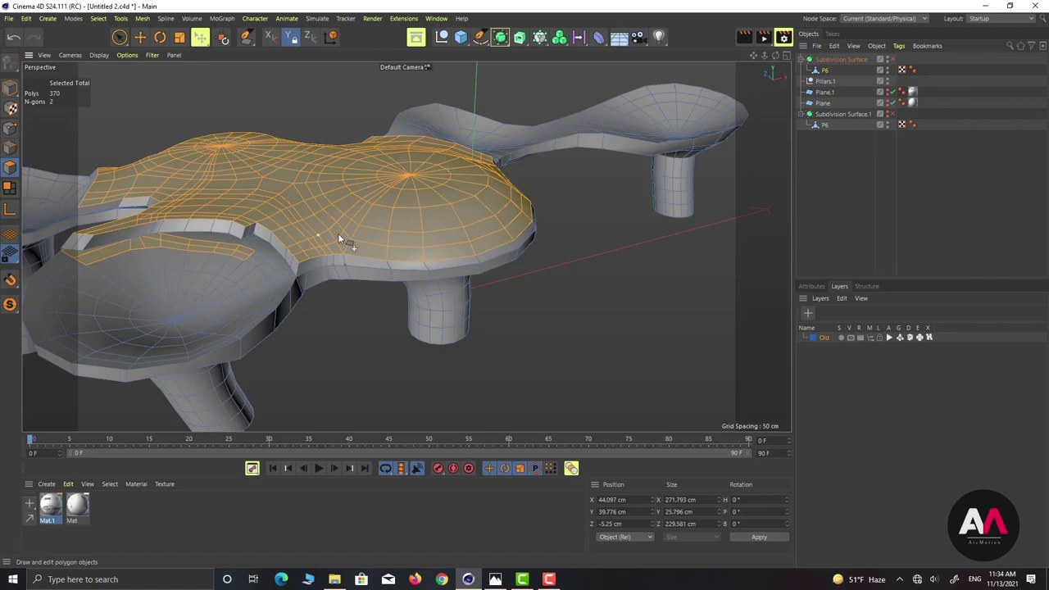
# Snap the lower points of the deck's protruding end faces onto the outer edge of the adjoining canopies.
pyautogui.keyDown('alt'); pyautogui.moveTo(338, 238); pyautogui.dragTo(405, 254); pyautogui.keyUp('alt')
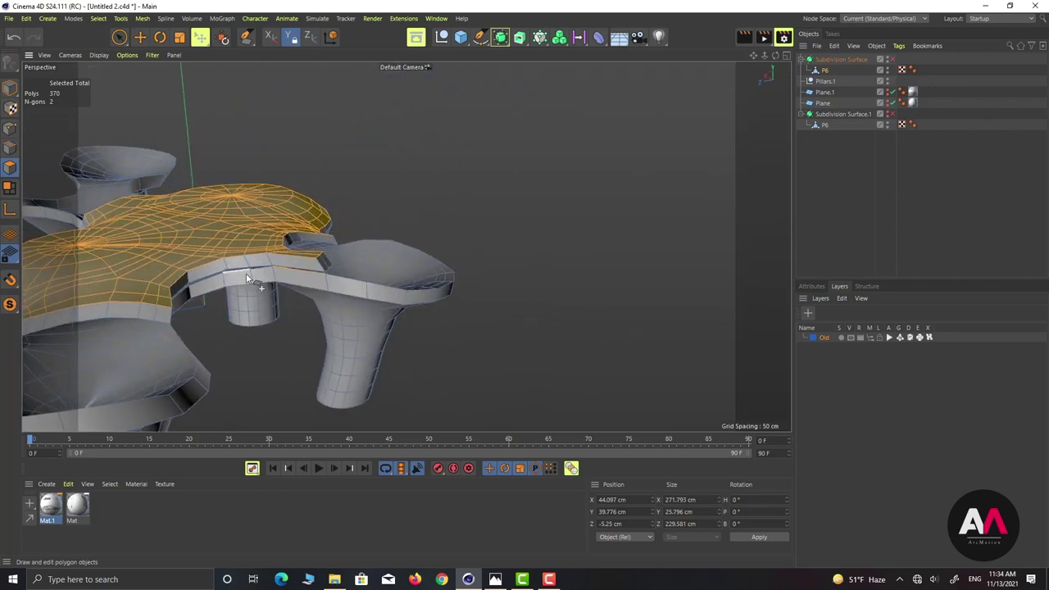
pyautogui.keyDown('alt'); pyautogui.moveTo(246, 279); pyautogui.dragTo(433, 250, button='right'); pyautogui.keyUp('alt')
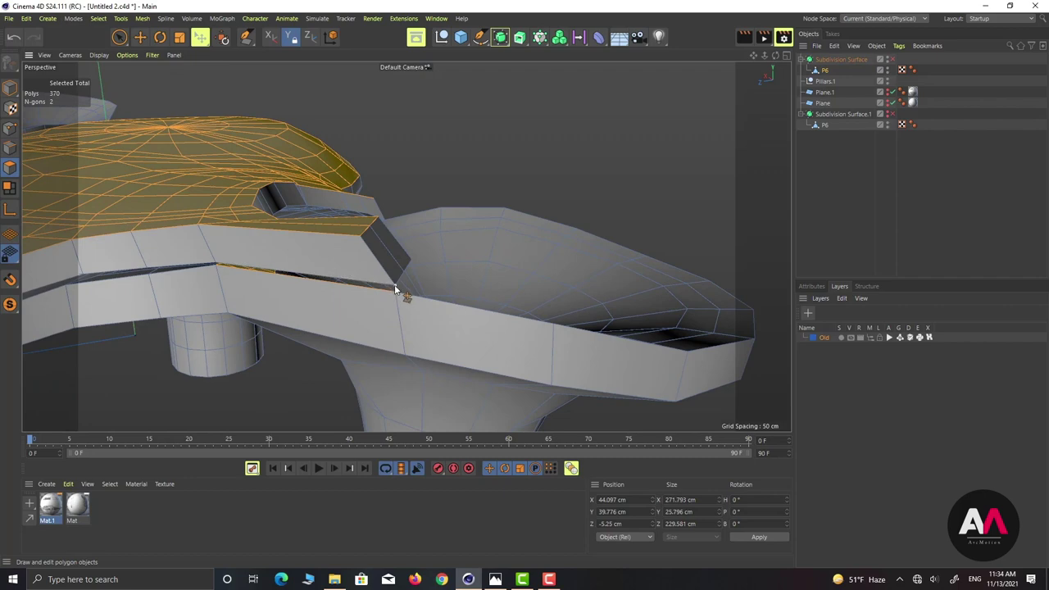
pyautogui.keyDown('alt'); pyautogui.moveTo(397, 292); pyautogui.dragTo(239, 293); pyautogui.keyUp('alt')
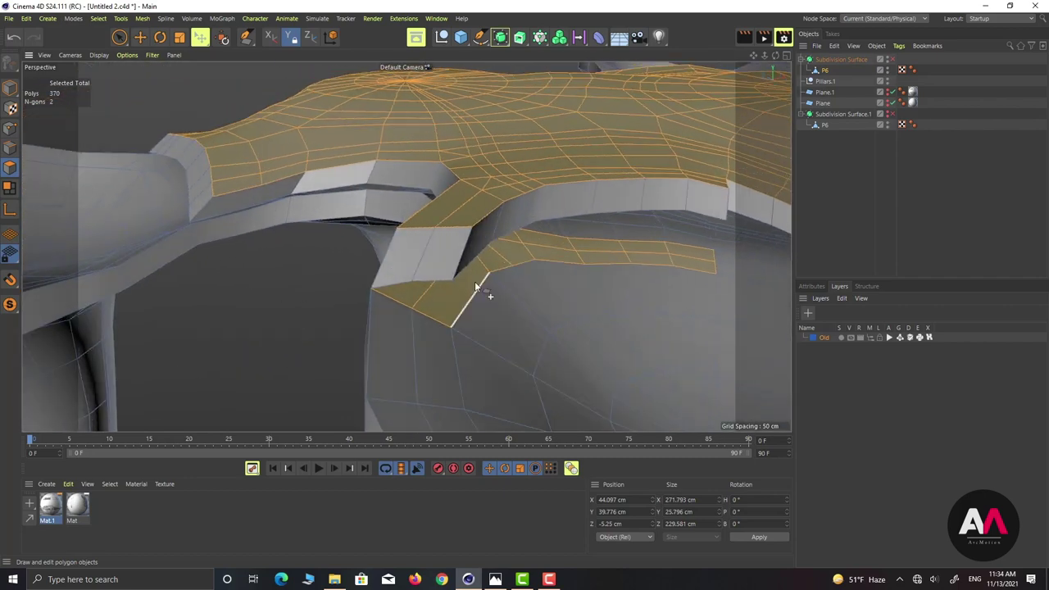
pyautogui.scroll(4, 479, 285)
pyautogui.click(353, 281)
pyautogui.moveTo(354, 314); pyautogui.dragTo(424, 375)
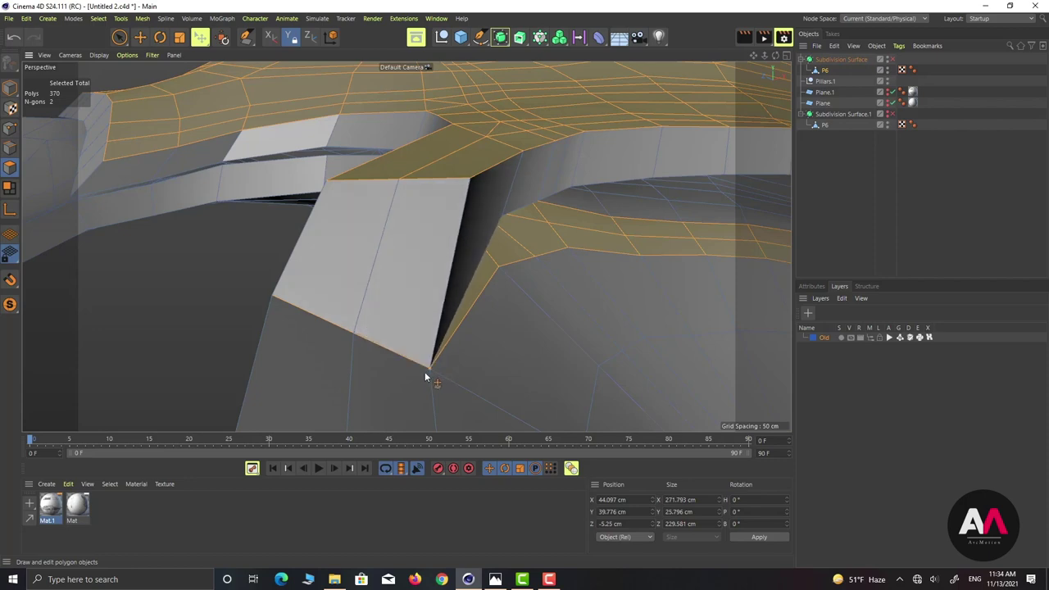
# Snap the deck rim points along the concave arch between two canopies onto the lower edge points.
pyautogui.keyDown('alt'); pyautogui.moveTo(472, 234); pyautogui.dragTo(637, 302); pyautogui.keyUp('alt')
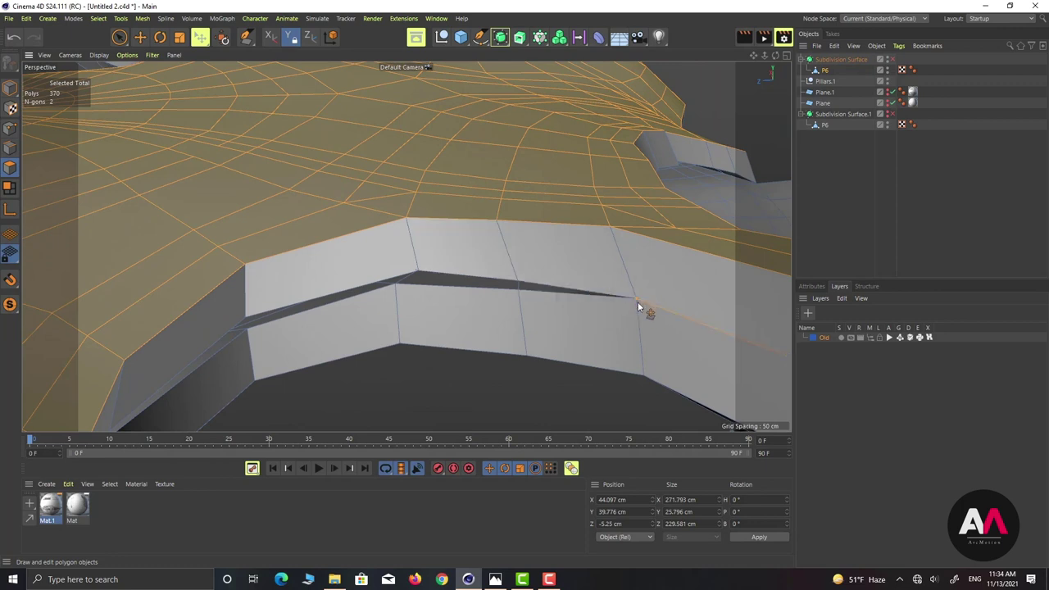
pyautogui.moveTo(518, 283); pyautogui.dragTo(518, 290)
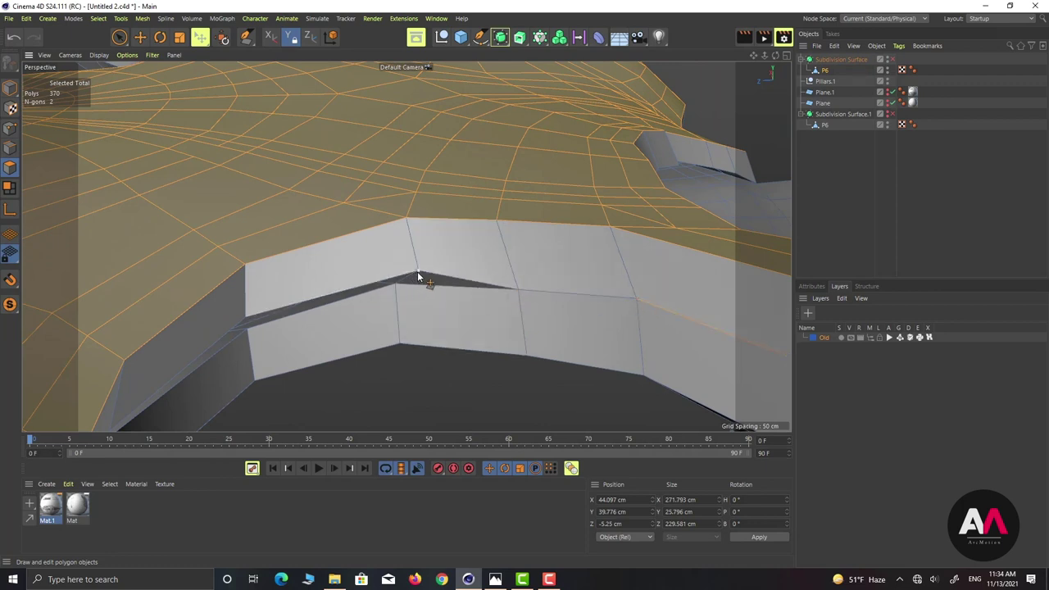
pyautogui.moveTo(417, 272); pyautogui.dragTo(397, 313)
pyautogui.scroll(3, 399, 279)
pyautogui.keyDown('alt'); pyautogui.moveTo(437, 268); pyautogui.dragTo(403, 304, button='right'); pyautogui.keyUp('alt')
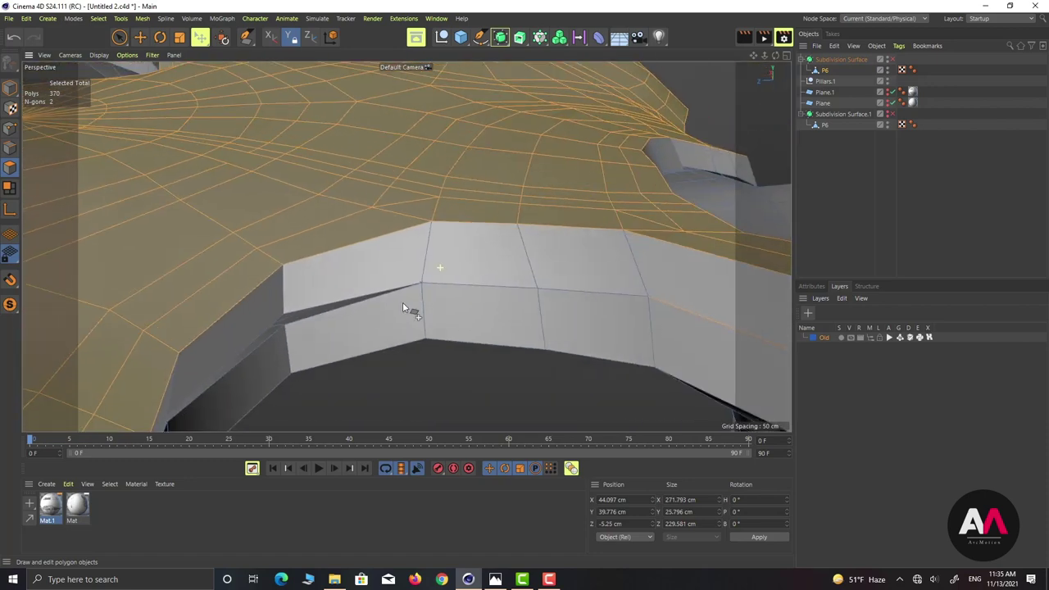
# Snap the remaining deck rim points around the other side of the arch onto the canopy edge to close the last gaps.
pyautogui.keyDown('alt'); pyautogui.moveTo(382, 309); pyautogui.dragTo(320, 315); pyautogui.keyUp('alt')
pyautogui.keyDown('alt'); pyautogui.moveTo(407, 246); pyautogui.dragTo(422, 264); pyautogui.keyUp('alt')
pyautogui.scroll(3, 345, 278)
pyautogui.keyDown('alt'); pyautogui.moveTo(312, 319); pyautogui.dragTo(228, 313); pyautogui.keyUp('alt')
pyautogui.keyDown('alt'); pyautogui.moveTo(407, 276); pyautogui.dragTo(359, 301, button='right'); pyautogui.keyUp('alt')
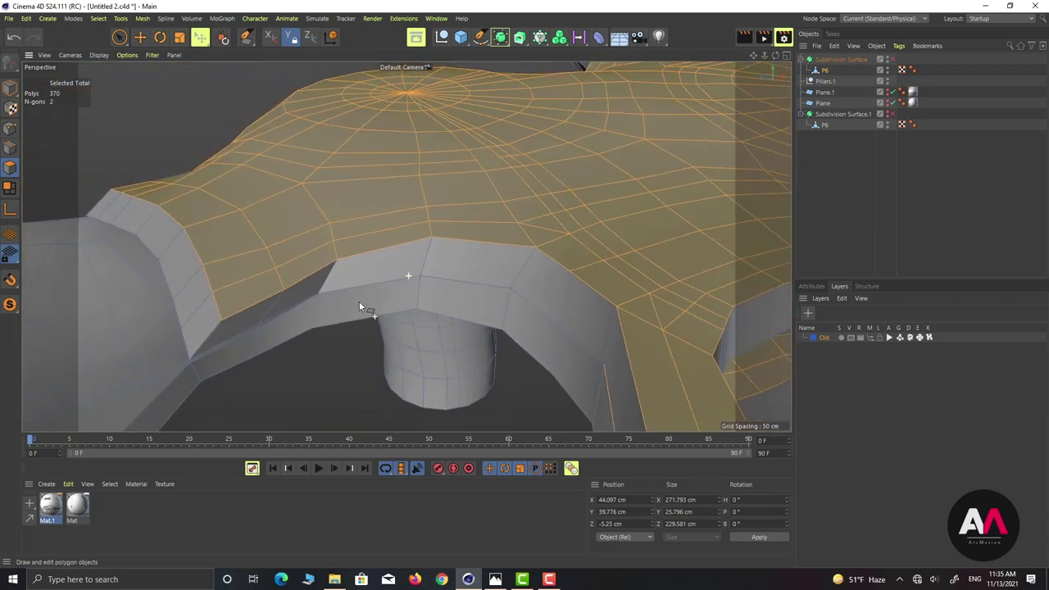
pyautogui.keyDown('alt'); pyautogui.moveTo(260, 323); pyautogui.dragTo(294, 293, button='right'); pyautogui.keyUp('alt')
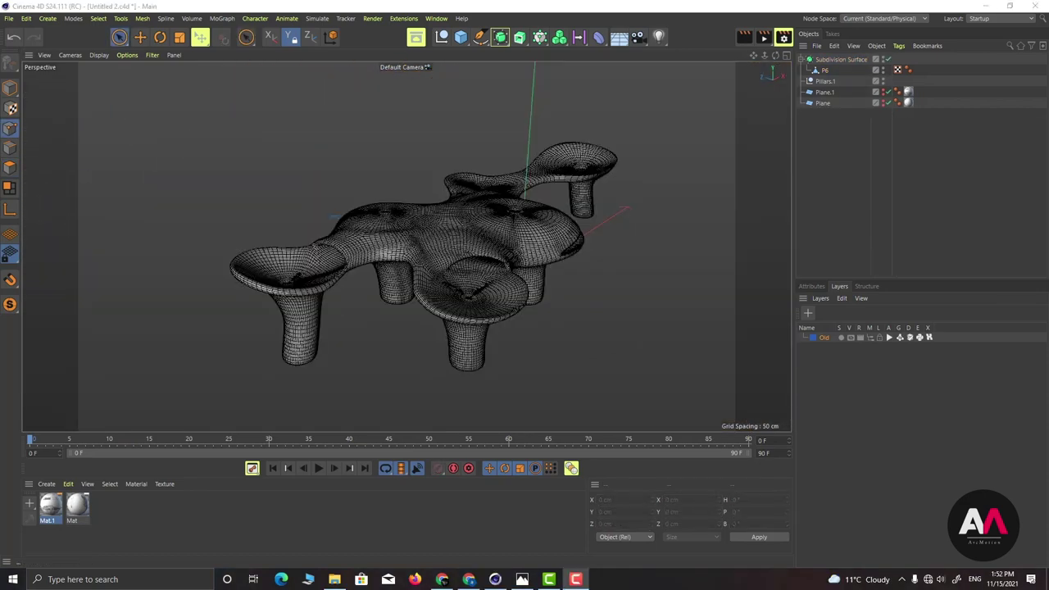
# Examine the smoothed structure, then switch to Photos and study the canopy lattice and walkways in the zoomed-in reference photo.
pyautogui.keyDown('alt'); pyautogui.moveTo(574, 282); pyautogui.dragTo(566, 295); pyautogui.keyUp('alt')
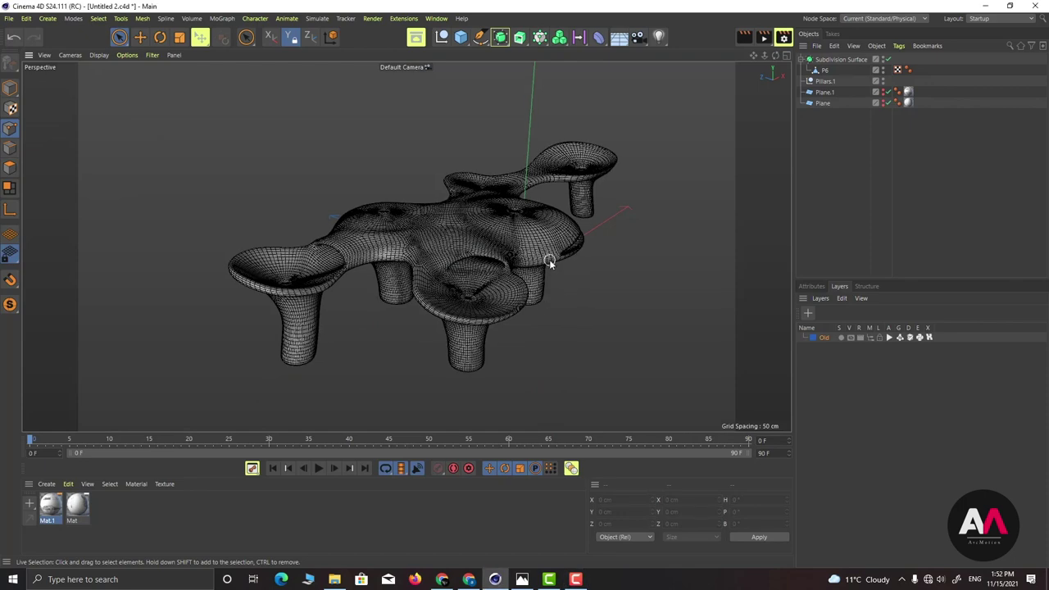
pyautogui.keyDown('alt'); pyautogui.moveTo(550, 259); pyautogui.dragTo(533, 209); pyautogui.keyUp('alt')
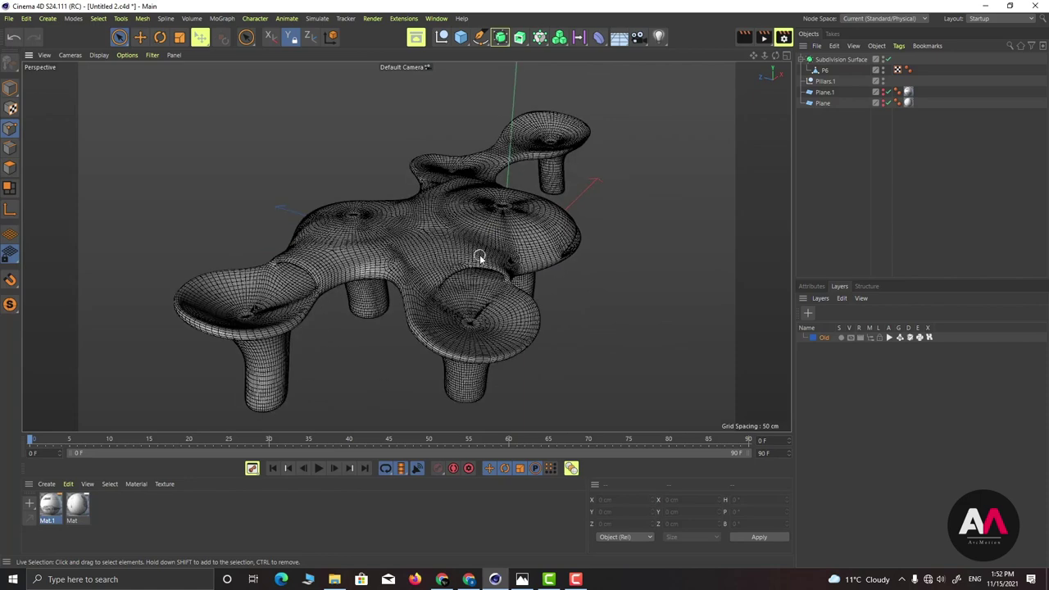
pyautogui.hotkey('alt', 'Tab')
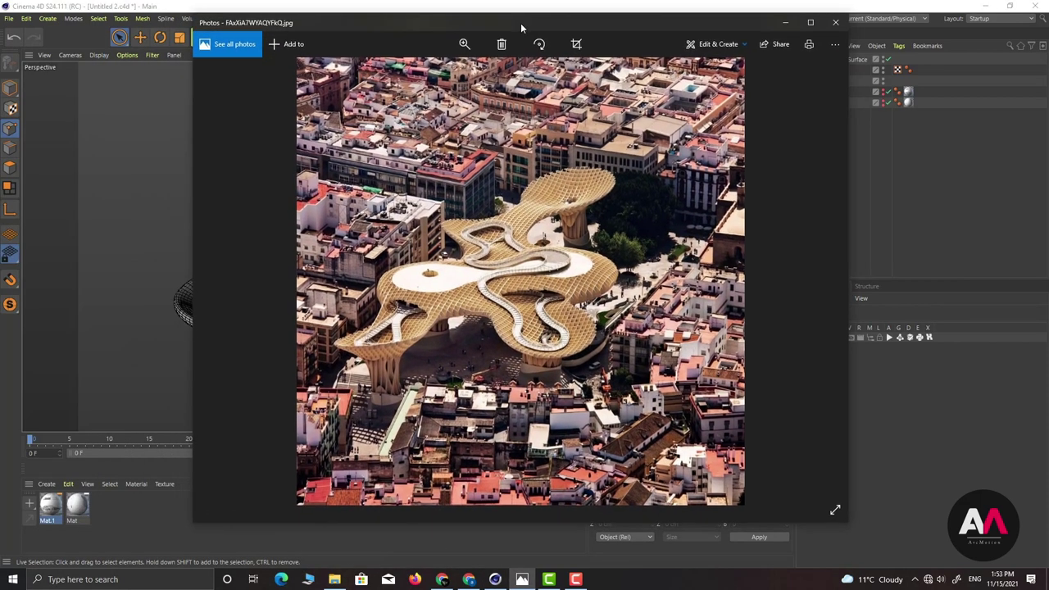
pyautogui.click(464, 45)
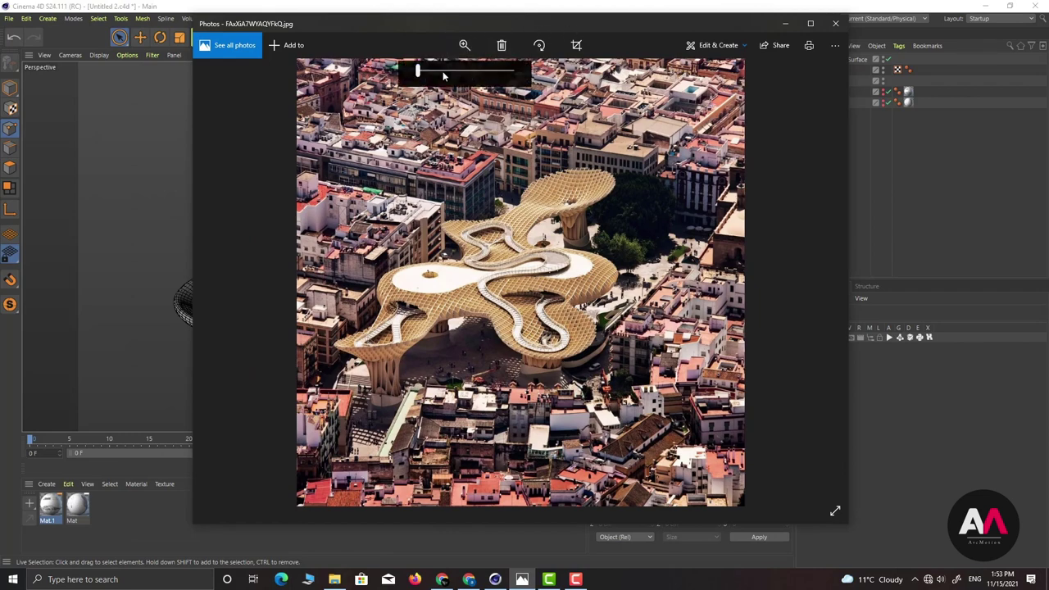
pyautogui.moveTo(416, 74); pyautogui.dragTo(441, 69)
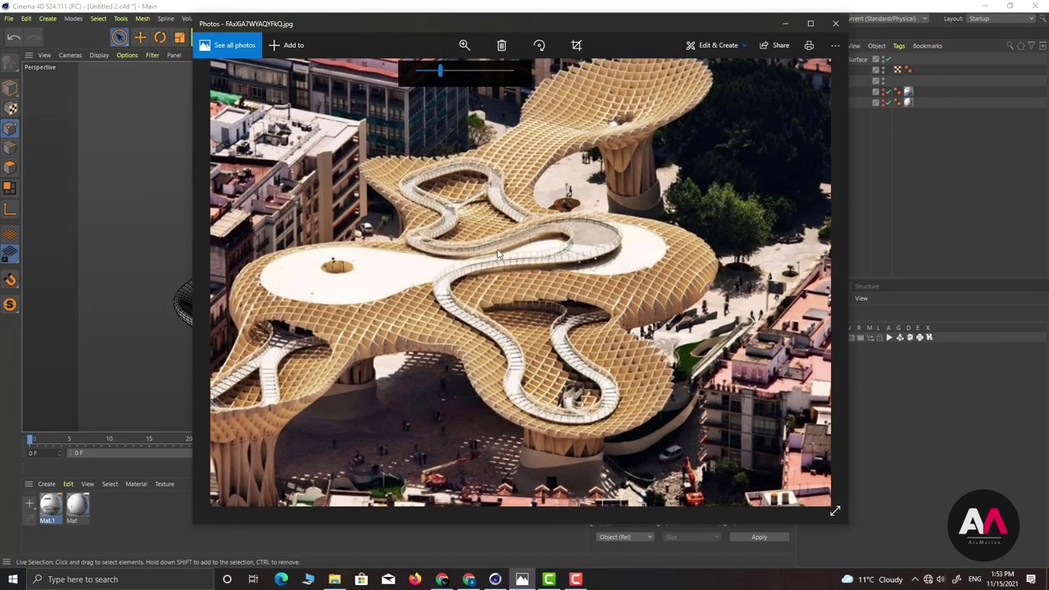
pyautogui.moveTo(534, 263); pyautogui.dragTo(558, 251)
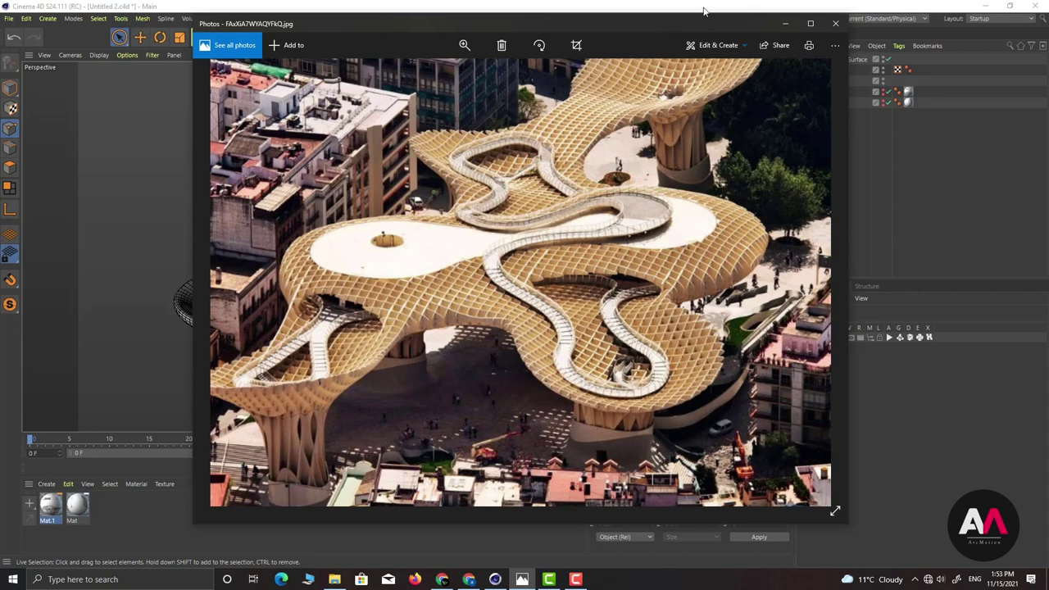
pyautogui.moveTo(710, 23); pyautogui.dragTo(0, 215)
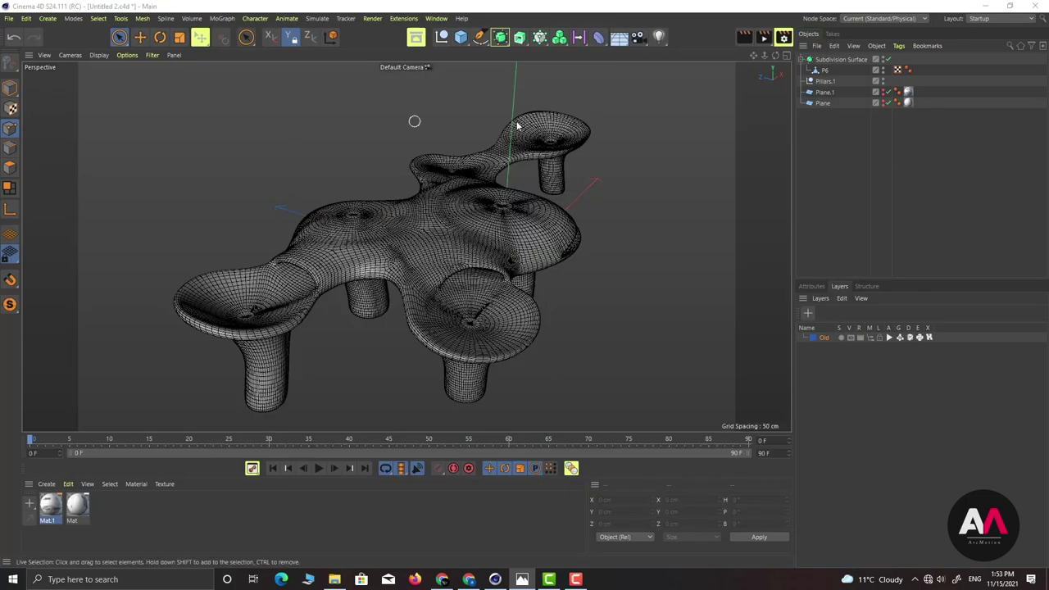
# Collapse the Subdivision Surface hierarchy and duplicate the whole Subdivision Surface object.
pyautogui.click(802, 60)
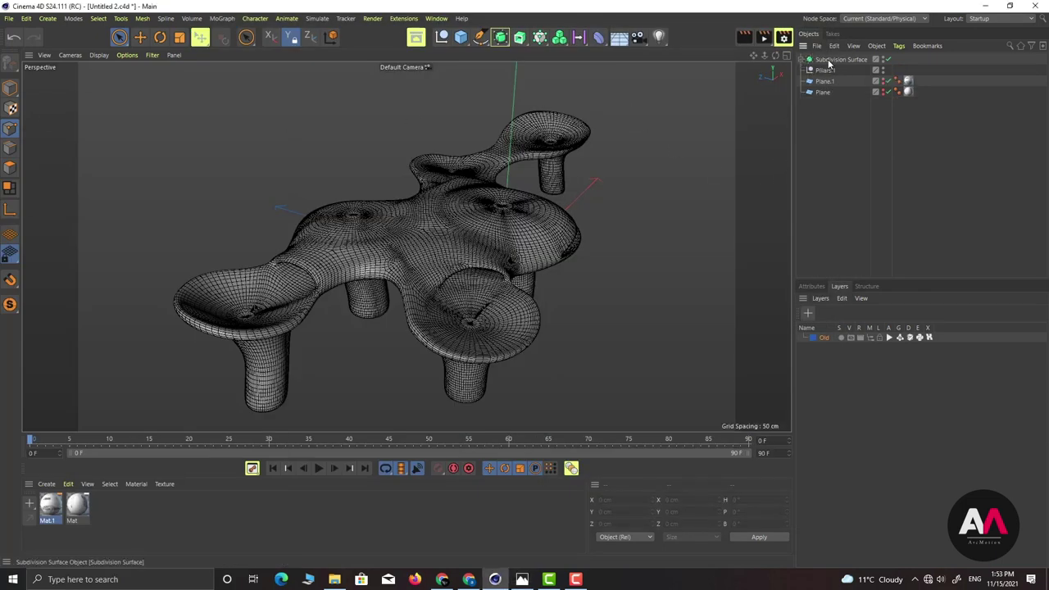
pyautogui.click(837, 61)
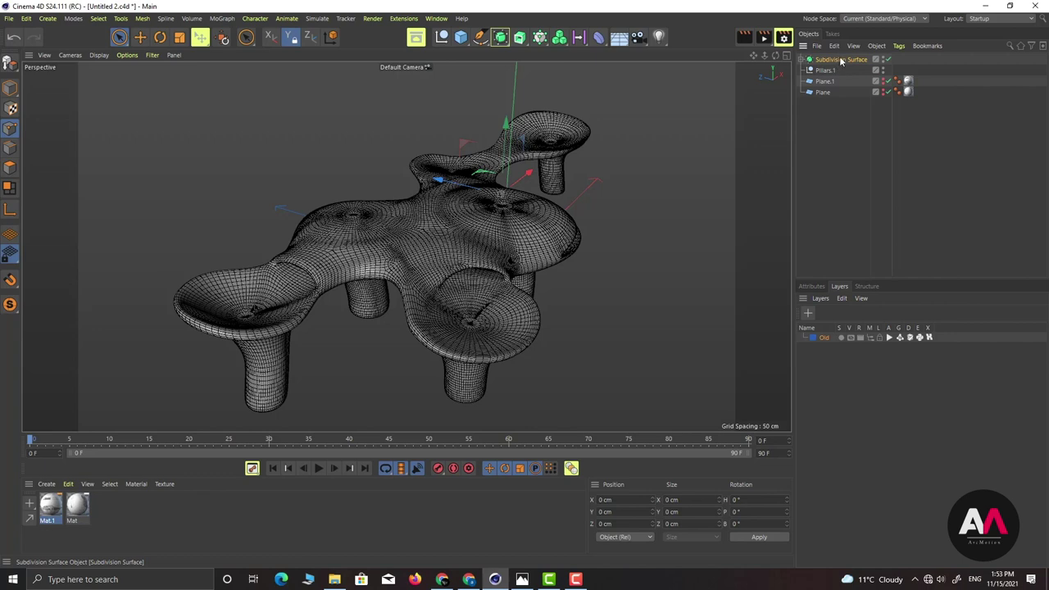
pyautogui.hotkey('ctrl', 'c')
pyautogui.hotkey('ctrl', 'v')
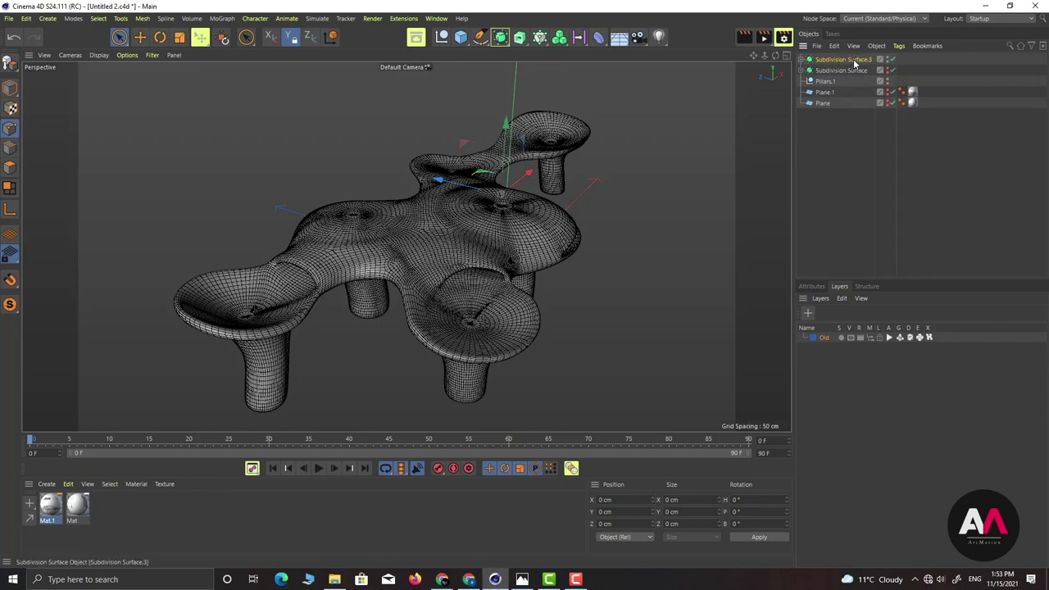
pyautogui.scroll(-2, 396, 216)
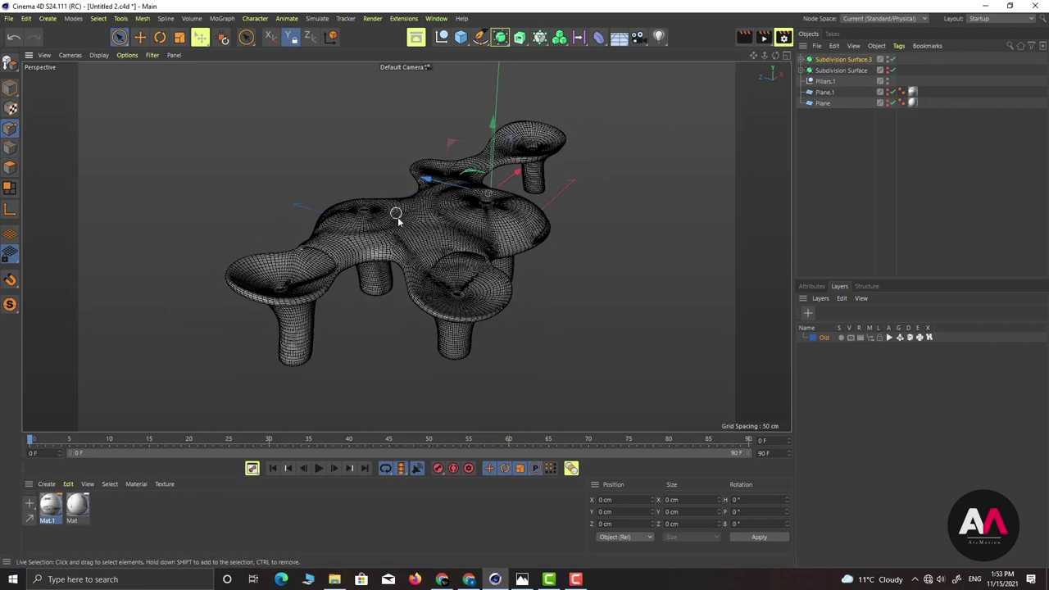
pyautogui.keyDown('alt'); pyautogui.moveTo(396, 216); pyautogui.dragTo(377, 215); pyautogui.keyUp('alt')
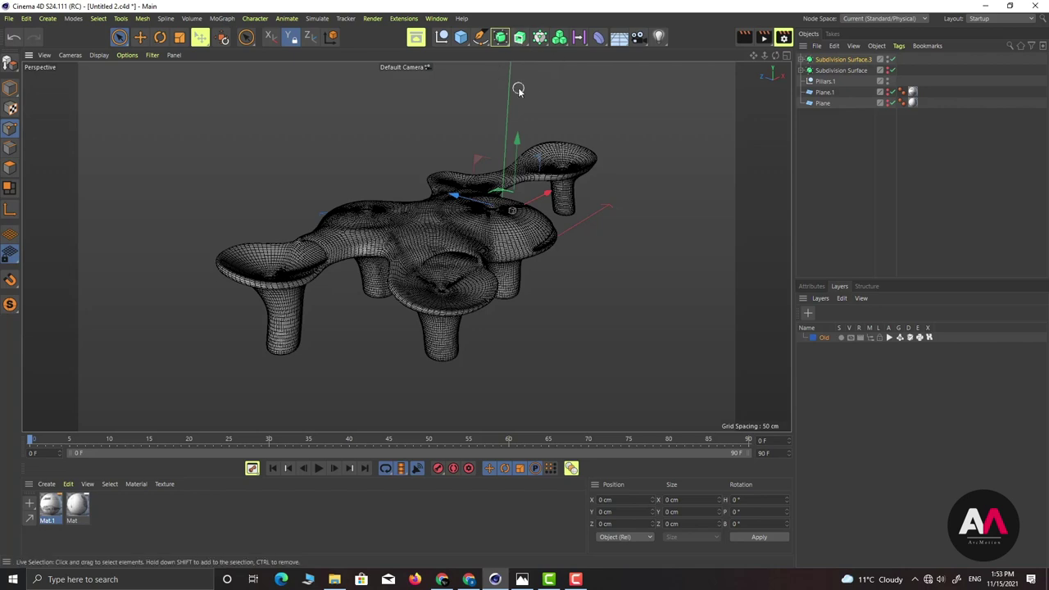
# Add a Voronoi Fracture object and make the duplicated Subdivision Surface its child to fracture the structure.
pyautogui.click(539, 38)
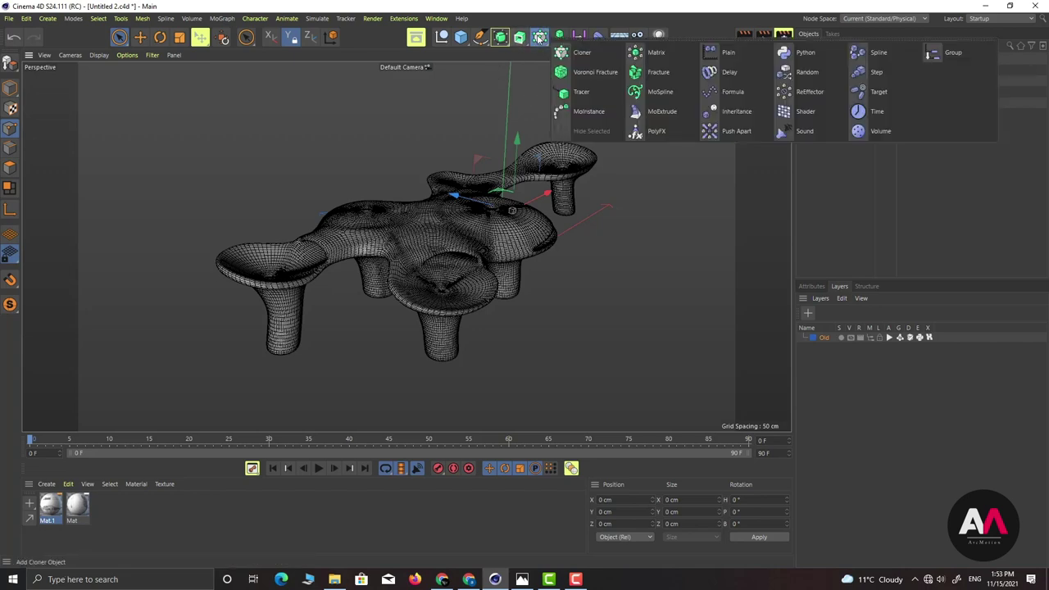
pyautogui.click(594, 74)
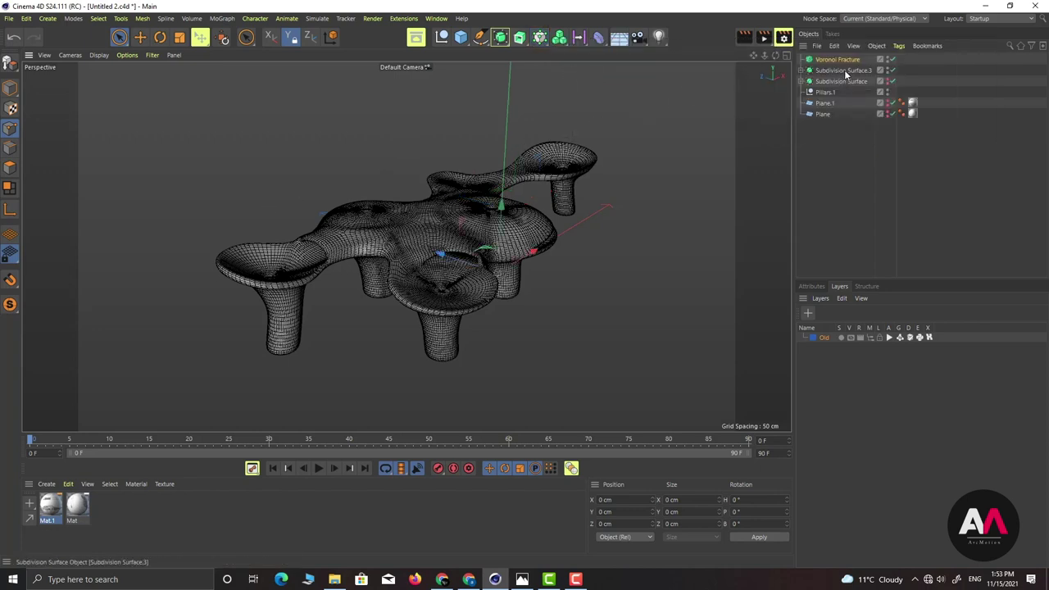
pyautogui.moveTo(849, 61); pyautogui.dragTo(853, 67)
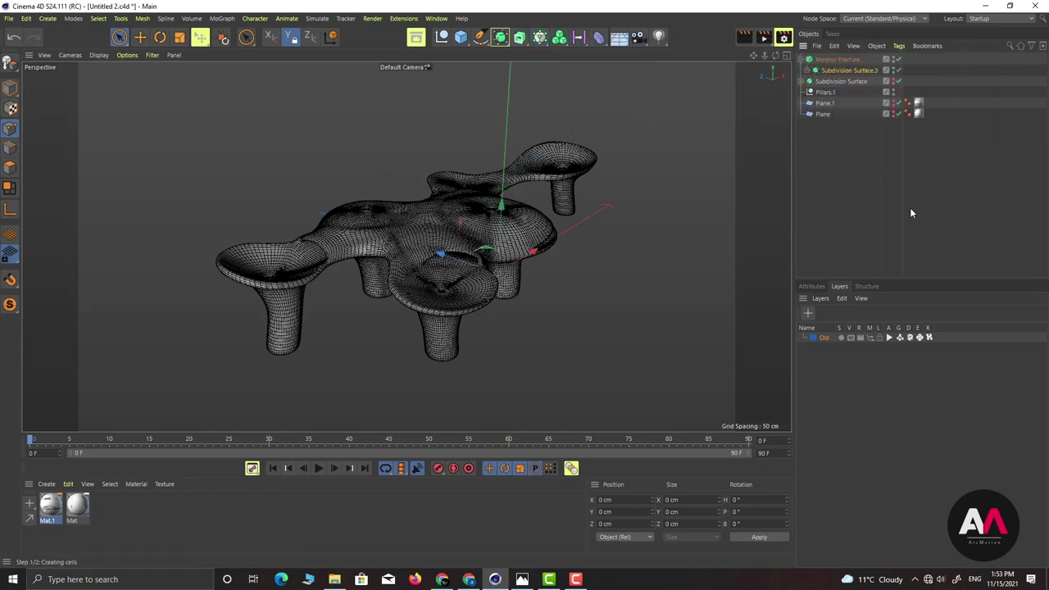
pyautogui.scroll(5, 464, 234)
pyautogui.scroll(-5, 464, 234)
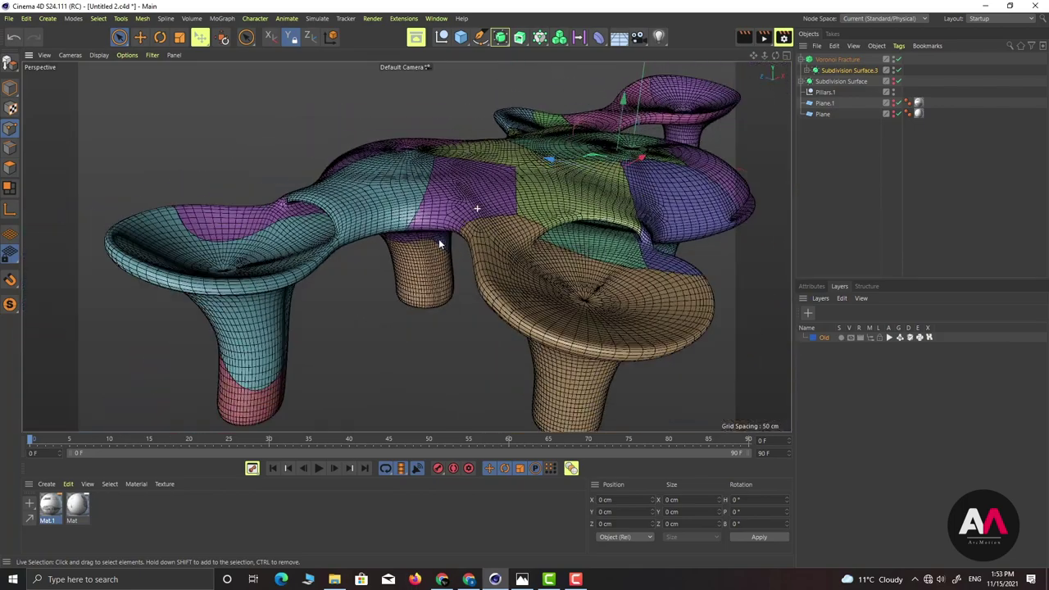
# Remove the Point Generator - Distribution source from the Voronoi Fracture object.
pyautogui.keyDown('alt'); pyautogui.moveTo(438, 241); pyautogui.dragTo(483, 199); pyautogui.keyUp('alt')
pyautogui.scroll(-3, 483, 200)
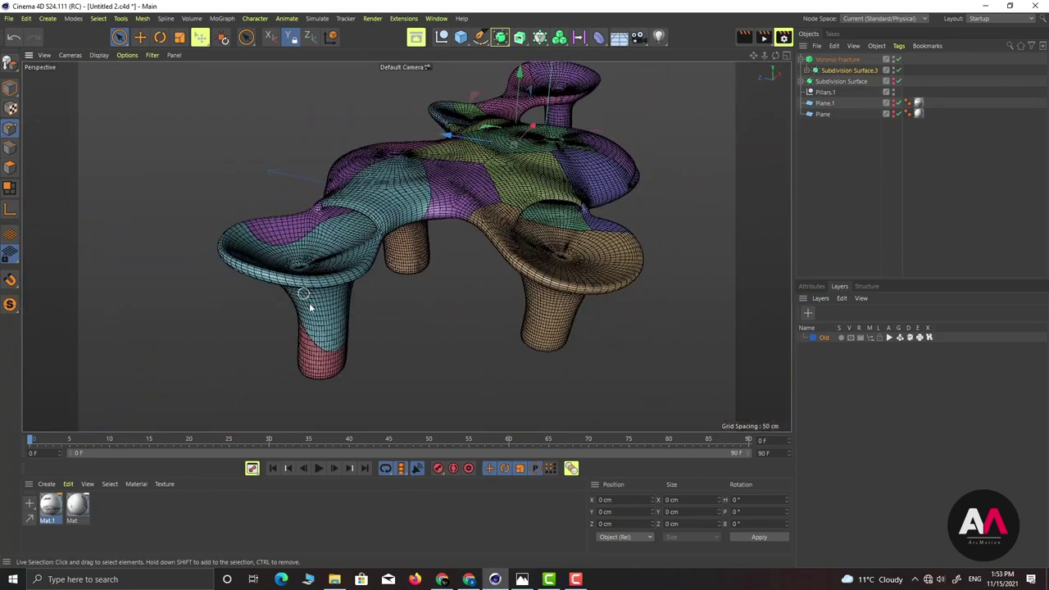
pyautogui.keyDown('alt'); pyautogui.moveTo(542, 159); pyautogui.dragTo(326, 246); pyautogui.keyUp('alt')
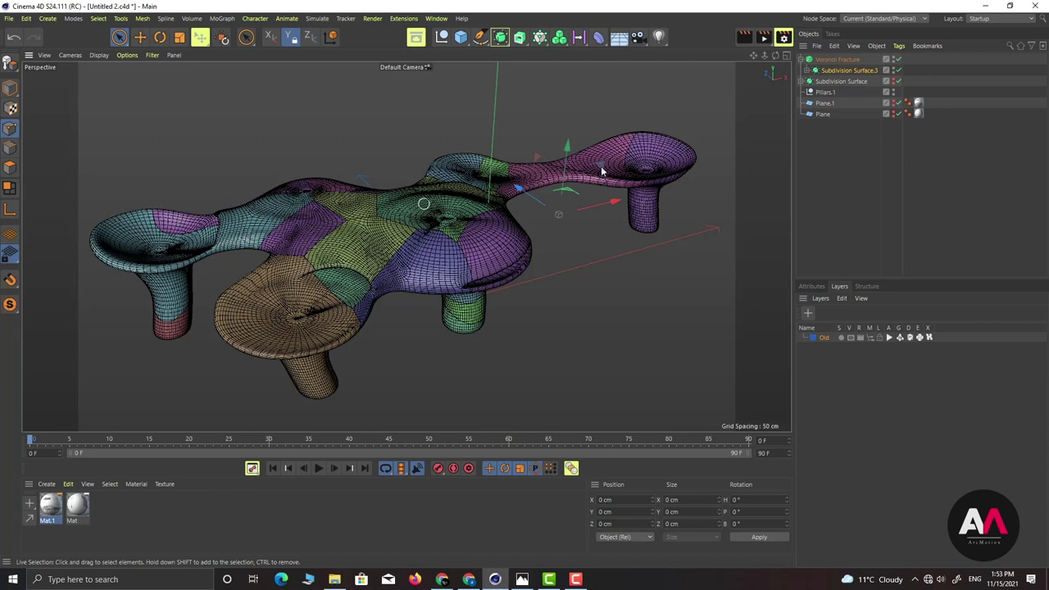
pyautogui.click(811, 286)
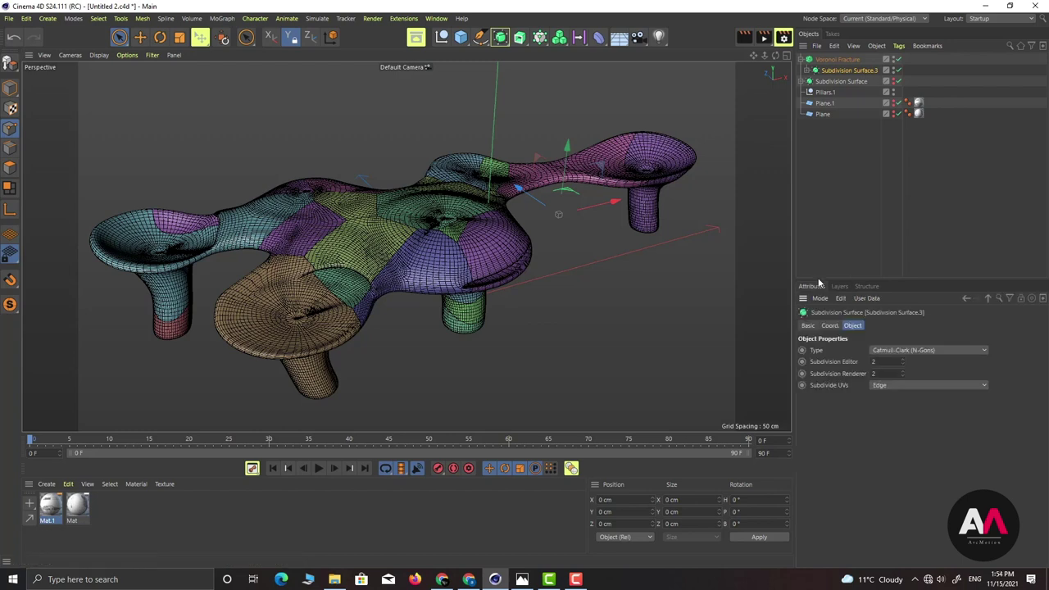
pyautogui.click(836, 60)
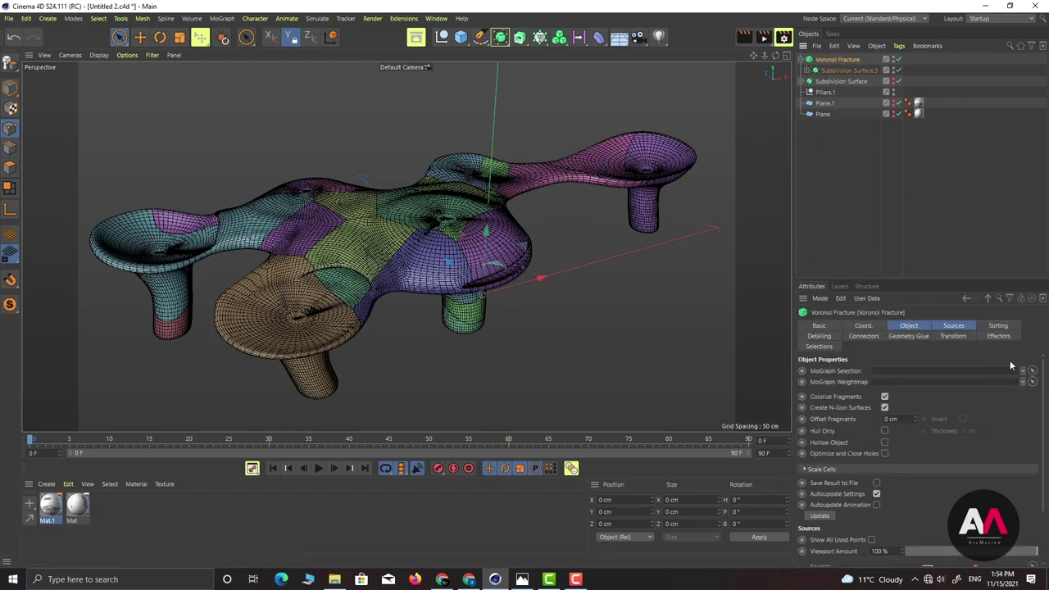
pyautogui.click(955, 326)
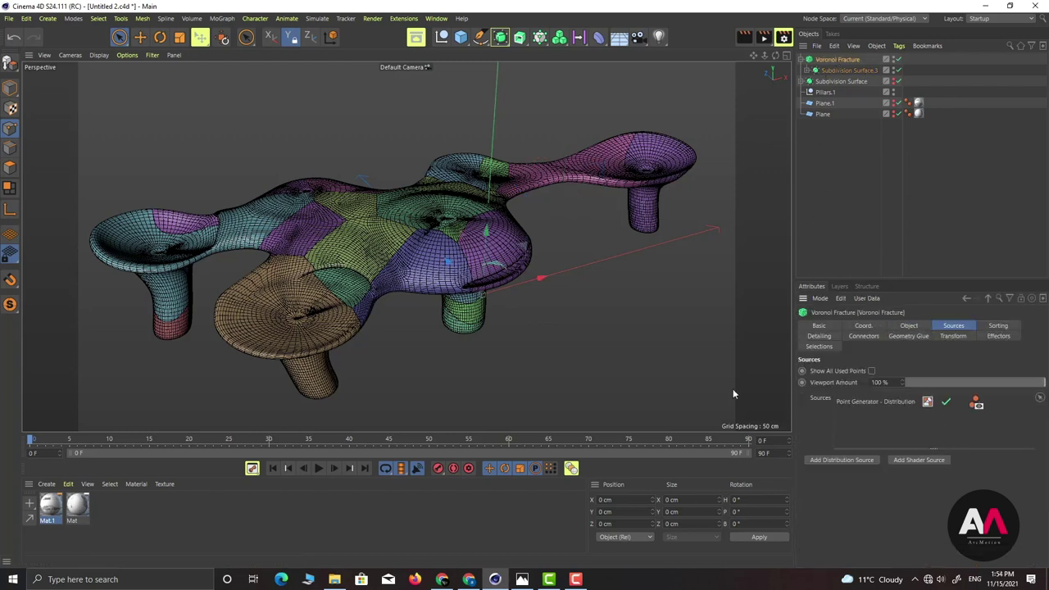
pyautogui.click(892, 401)
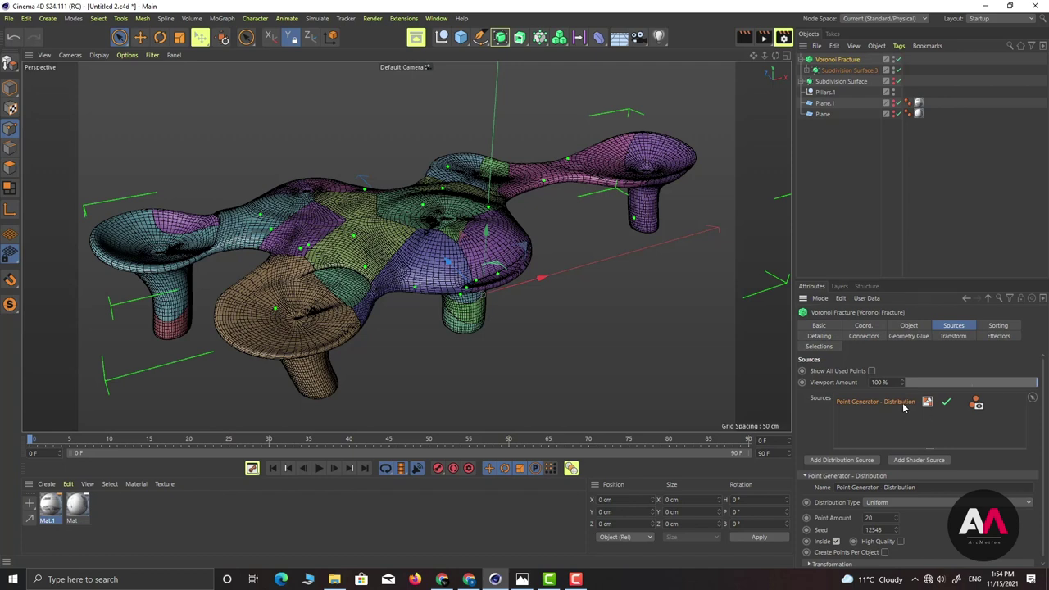
pyautogui.press('Delete')
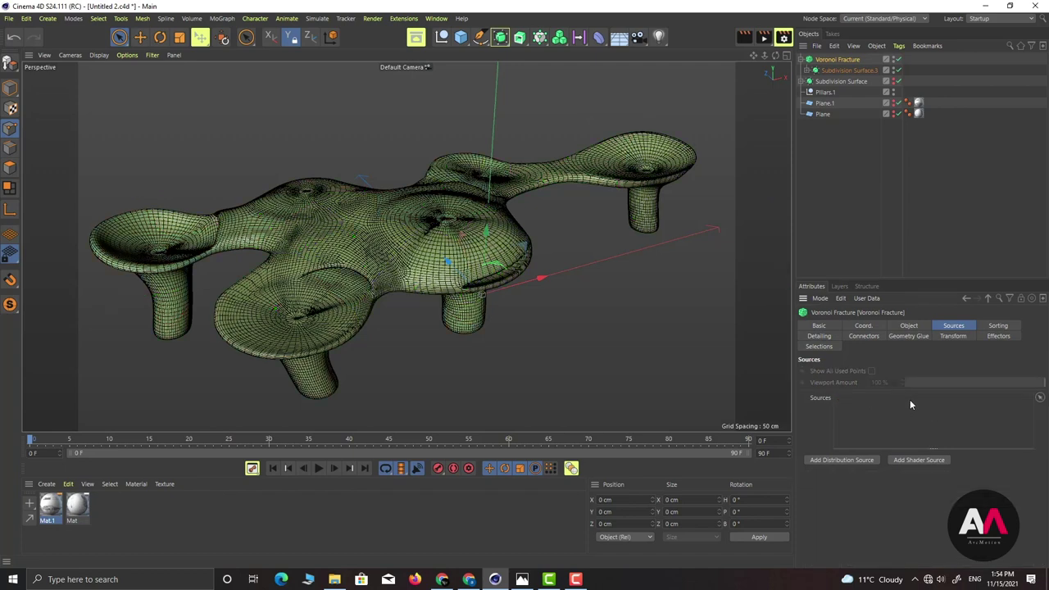
# Add a MoGraph Matrix object to the scene and switch its distribution mode to Linear.
pyautogui.click(867, 175)
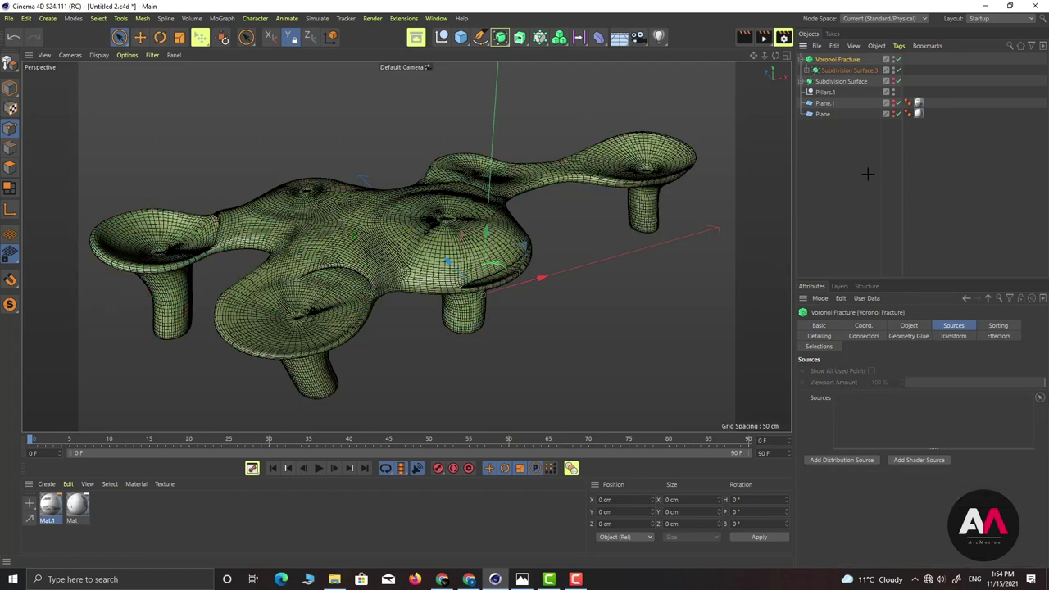
pyautogui.click(839, 61)
pyautogui.click(541, 40)
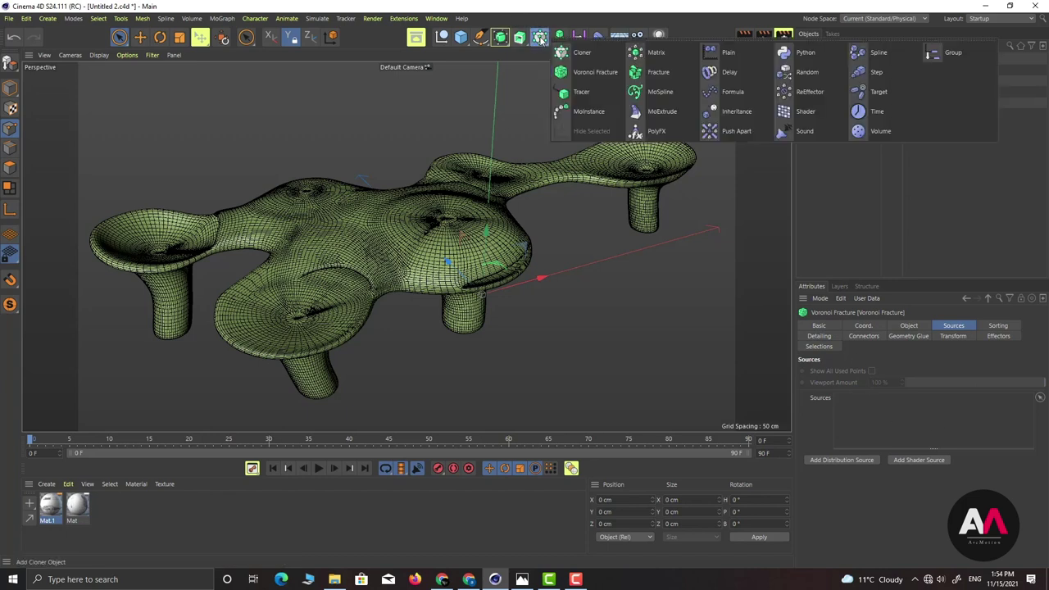
pyautogui.click(651, 52)
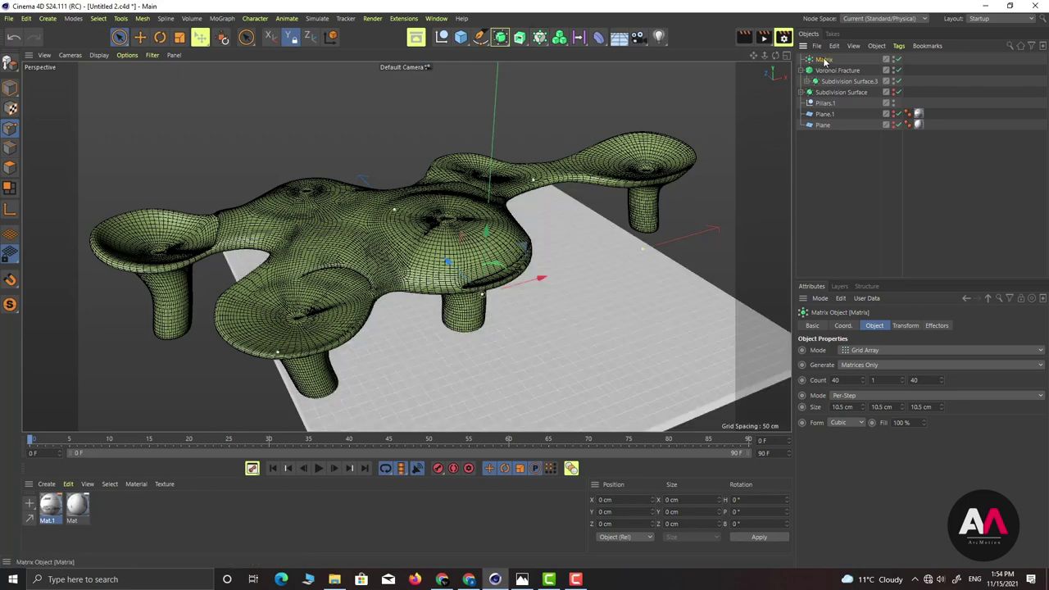
pyautogui.click(895, 350)
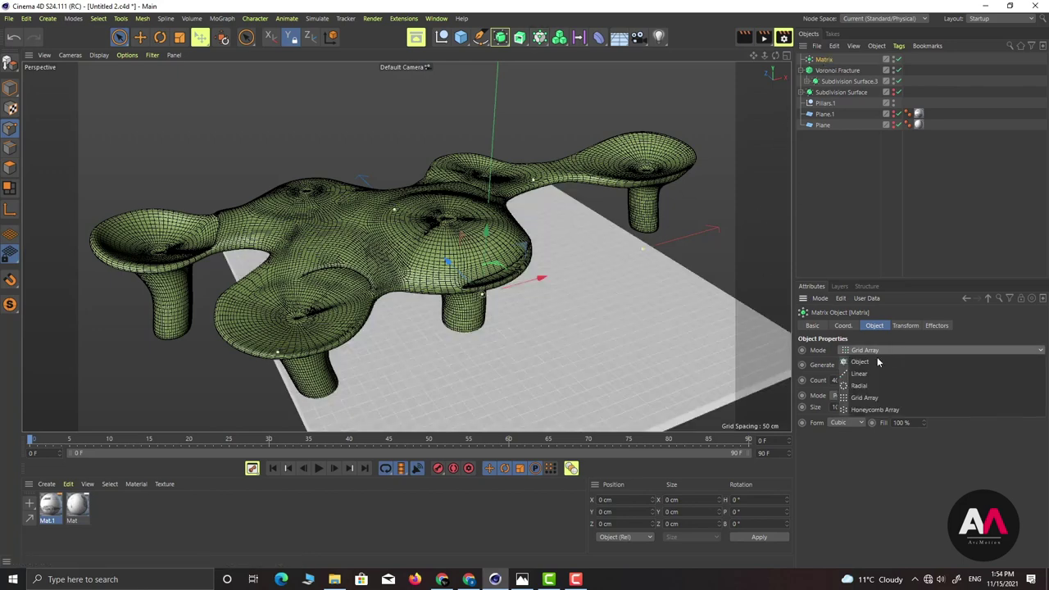
pyautogui.click(873, 374)
# Raise the matrix above the structure and set its per-step position to 15 cm in X and 0 cm in Y.
pyautogui.scroll(-2, 407, 262)
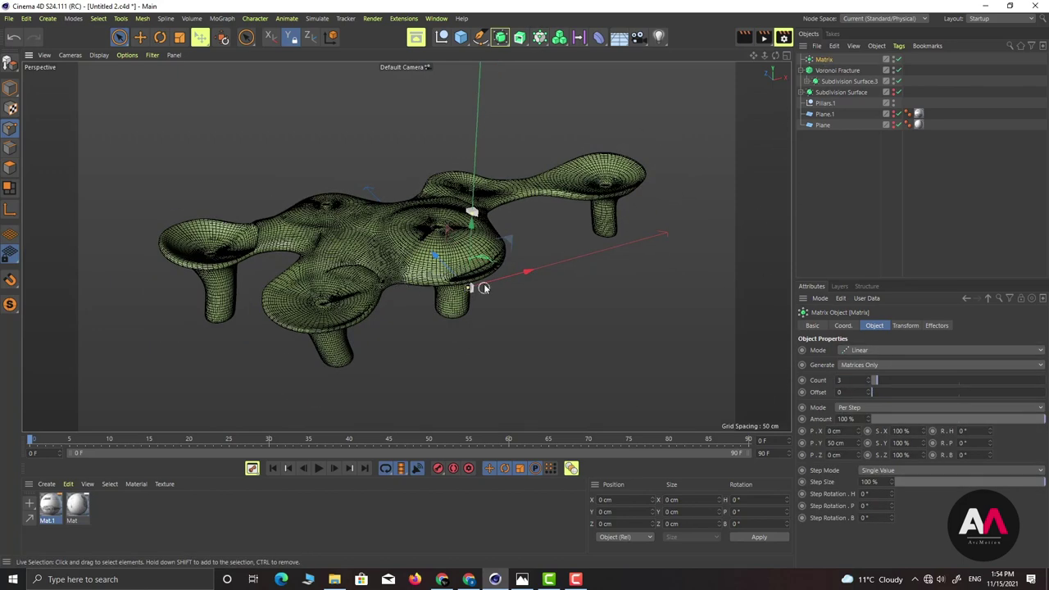
pyautogui.moveTo(472, 244); pyautogui.dragTo(450, 123)
pyautogui.scroll(-4, 361, 227)
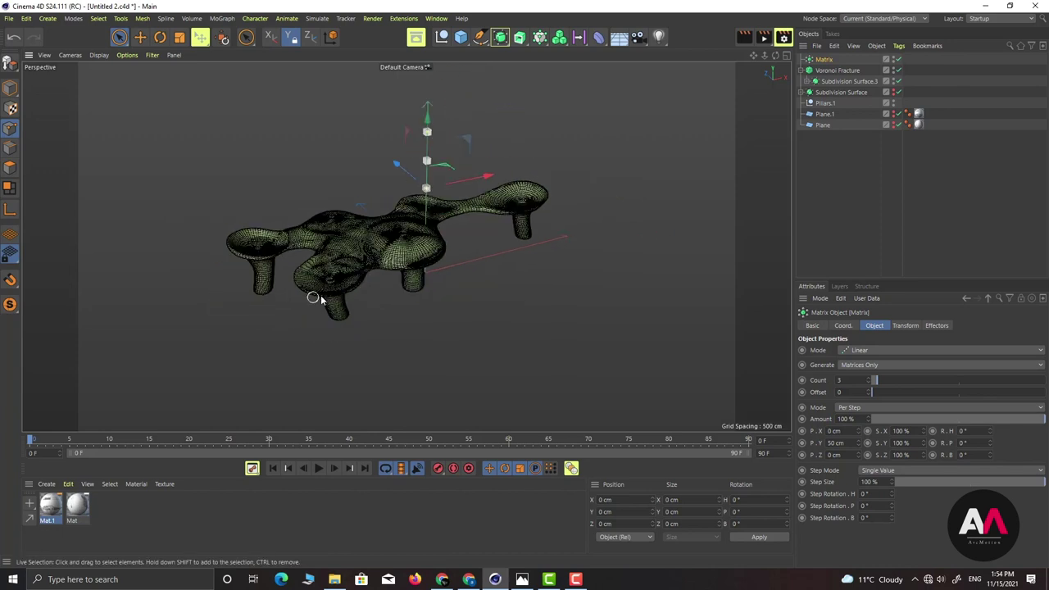
pyautogui.scroll(1, 469, 155)
pyautogui.moveTo(852, 443); pyautogui.dragTo(541, 409)
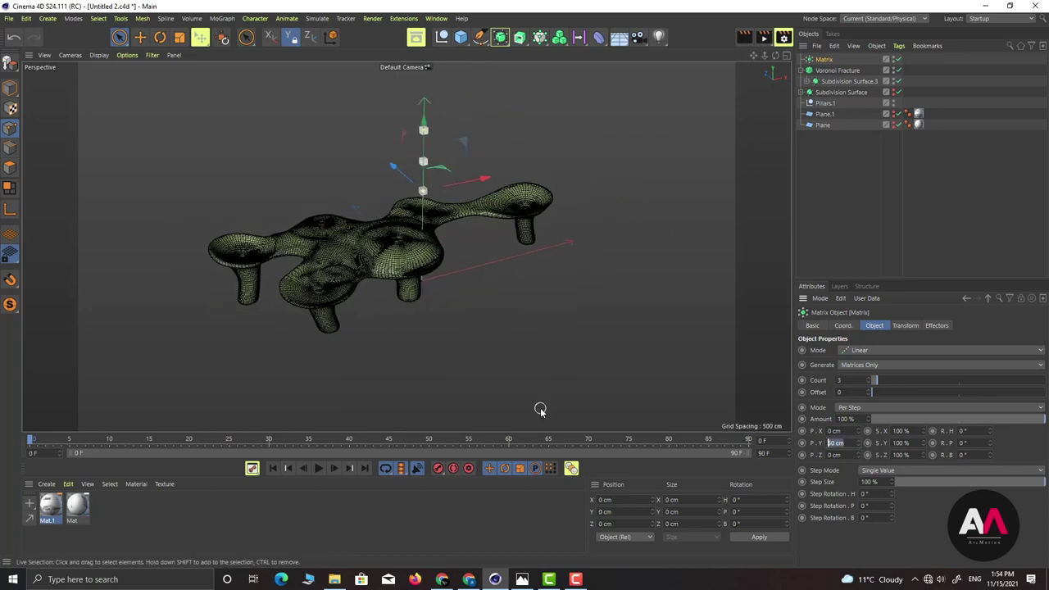
pyautogui.write('0')
pyautogui.press('Return')
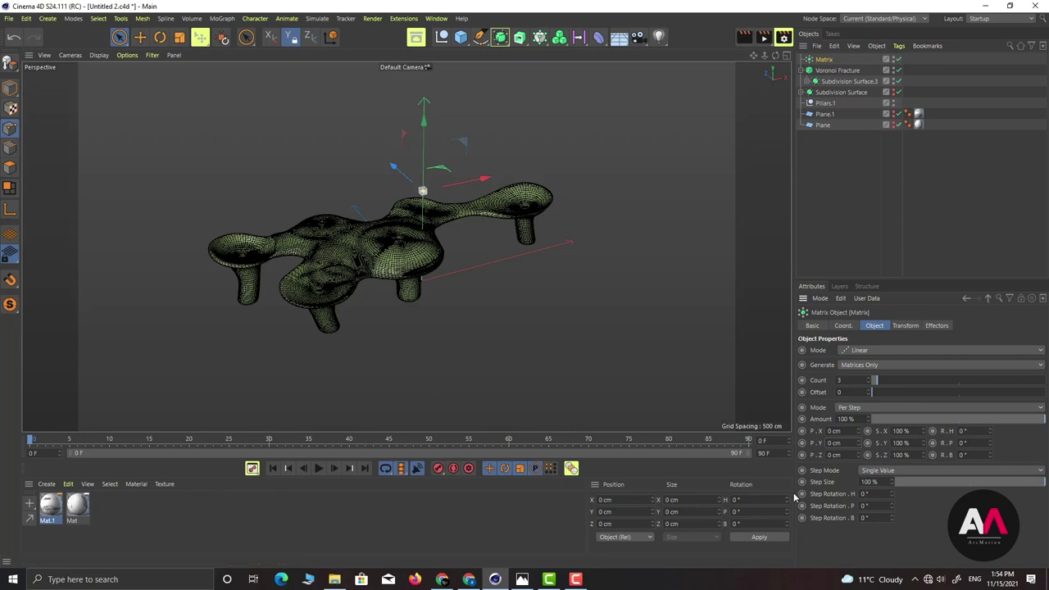
pyautogui.moveTo(859, 431); pyautogui.dragTo(858, 423)
# Move the start of the matrix row to just above the outer edge of the leftmost canopy, fine-tuning it in the front view.
pyautogui.moveTo(482, 182); pyautogui.dragTo(263, 237)
pyautogui.press('F5')
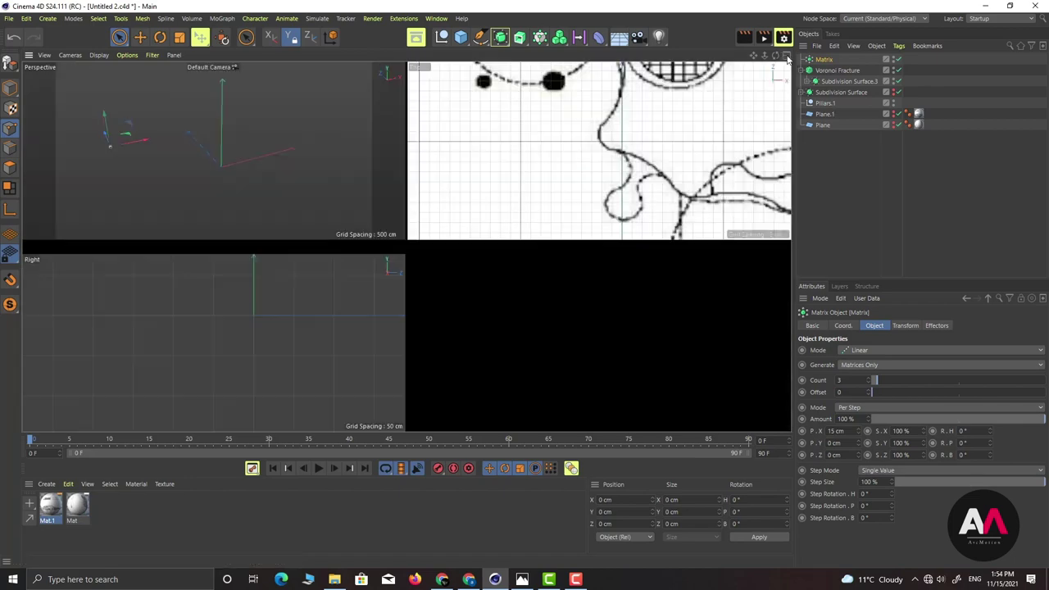
pyautogui.middleClick(776, 291)
pyautogui.scroll(-3, 414, 179)
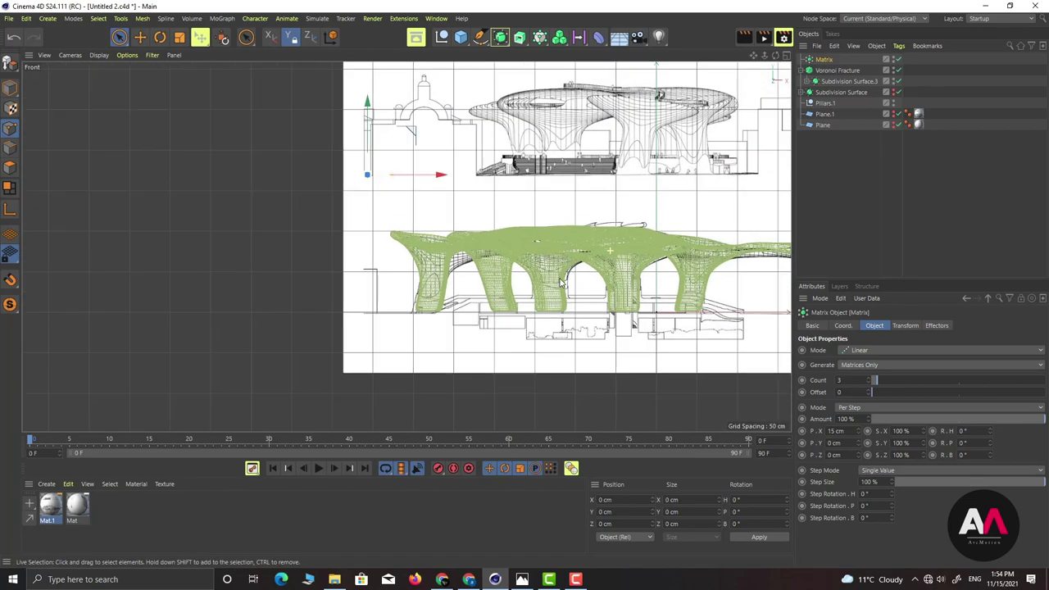
pyautogui.moveTo(424, 179); pyautogui.dragTo(445, 179)
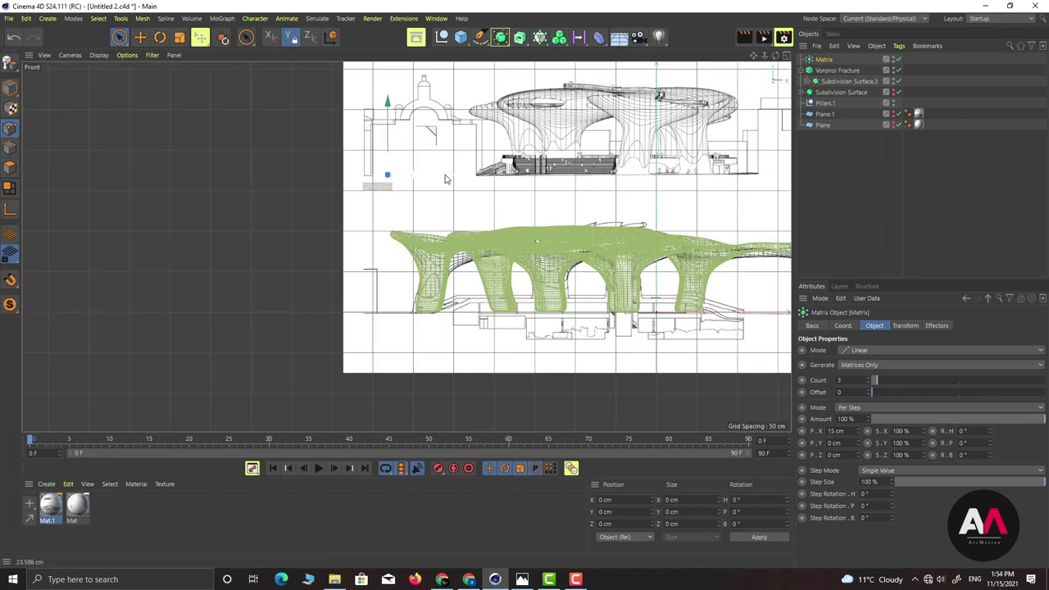
pyautogui.moveTo(388, 131); pyautogui.dragTo(392, 162)
pyautogui.moveTo(439, 211); pyautogui.dragTo(436, 211)
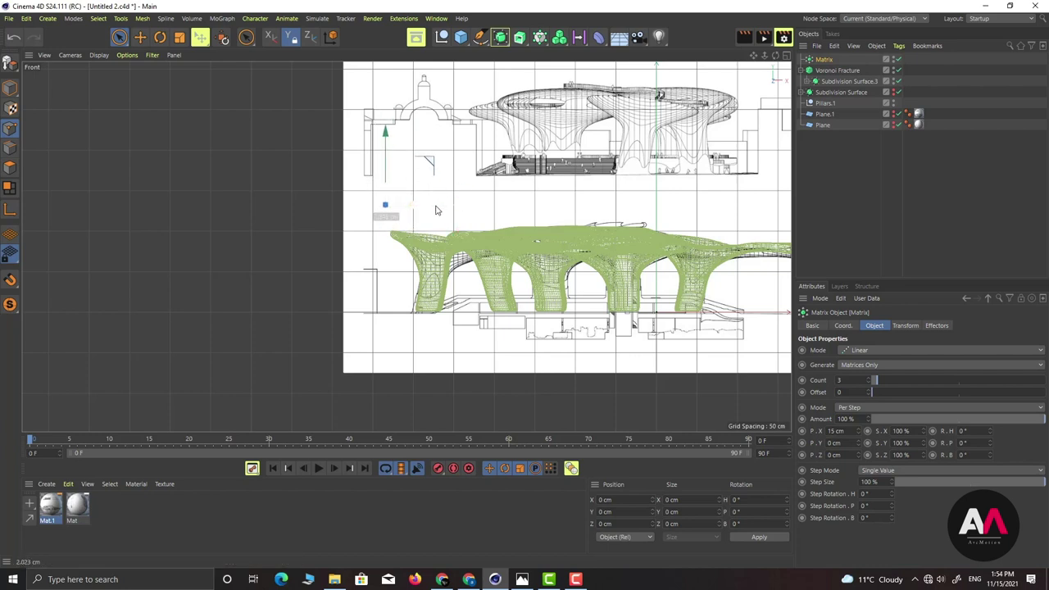
pyautogui.moveTo(387, 152); pyautogui.dragTo(387, 145)
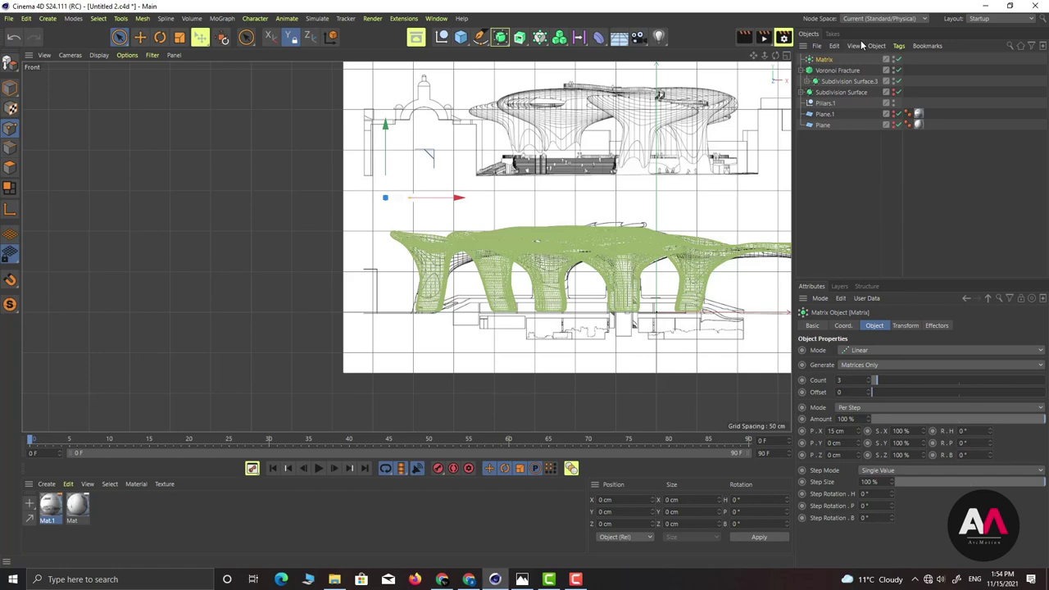
pyautogui.click(788, 56)
pyautogui.click(393, 61)
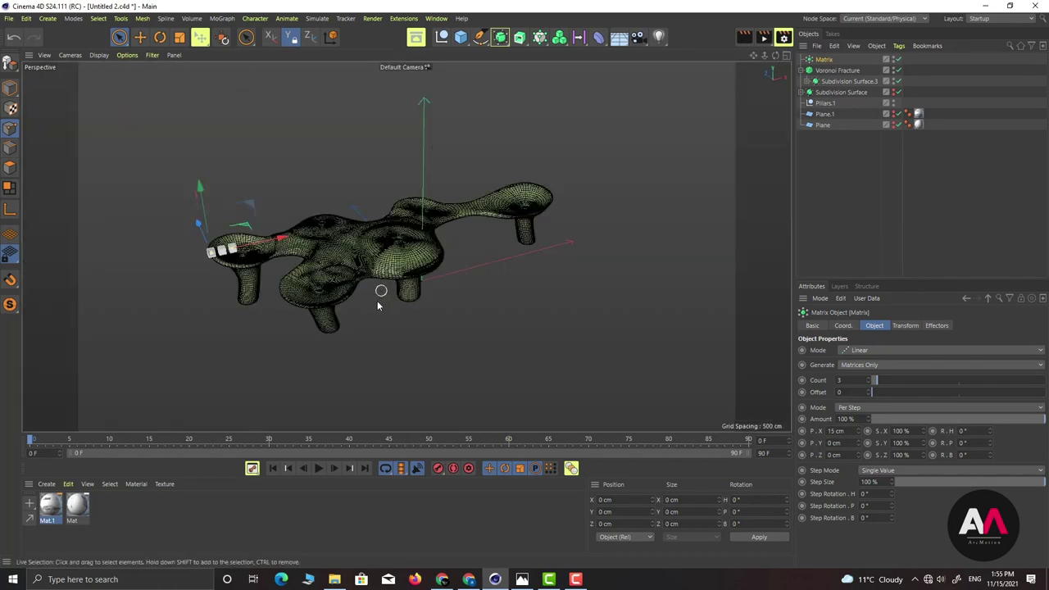
# Set the matrix count to 50 and check that the row spans the full length of the structure.
pyautogui.keyDown('alt'); pyautogui.moveTo(377, 305); pyautogui.dragTo(384, 206); pyautogui.keyUp('alt')
pyautogui.moveTo(875, 382); pyautogui.dragTo(982, 391)
pyautogui.keyDown('alt'); pyautogui.moveTo(592, 266); pyautogui.dragTo(538, 220); pyautogui.keyUp('alt')
pyautogui.click(841, 380)
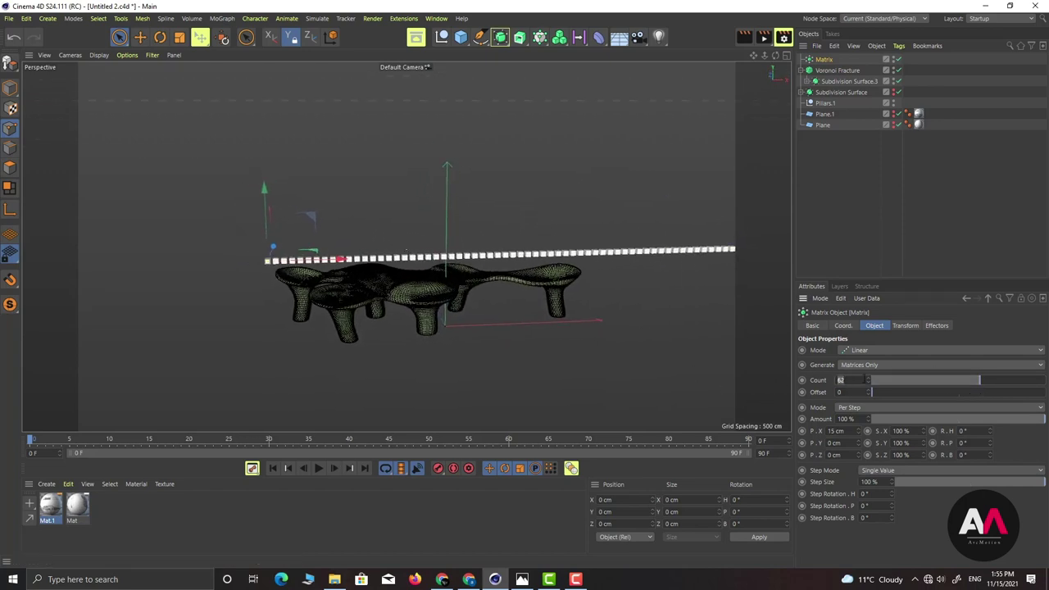
pyautogui.write('50')
pyautogui.press('Return')
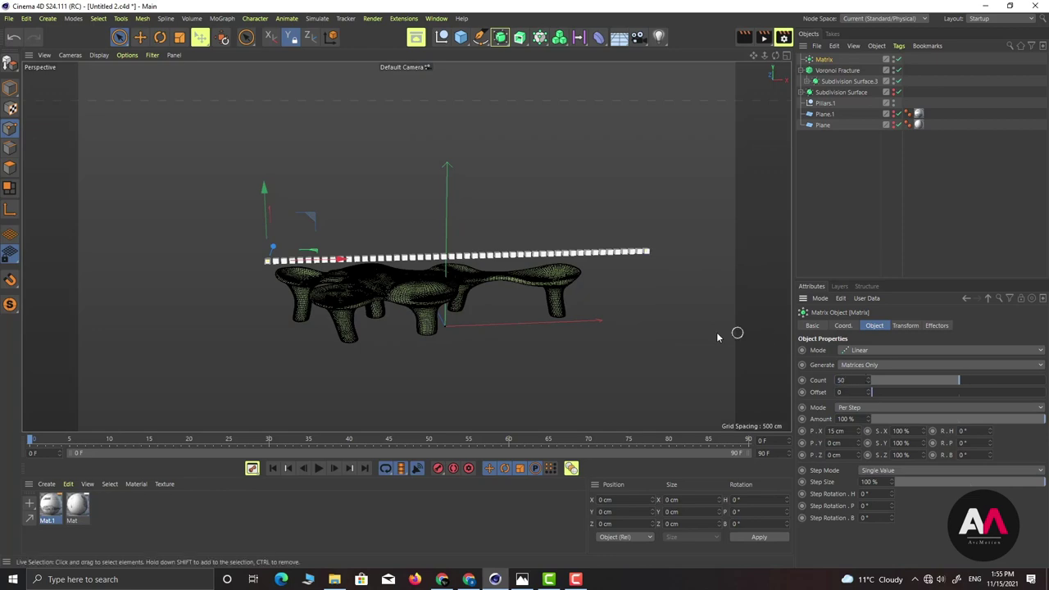
pyautogui.keyDown('alt'); pyautogui.moveTo(314, 278); pyautogui.dragTo(337, 266); pyautogui.keyUp('alt')
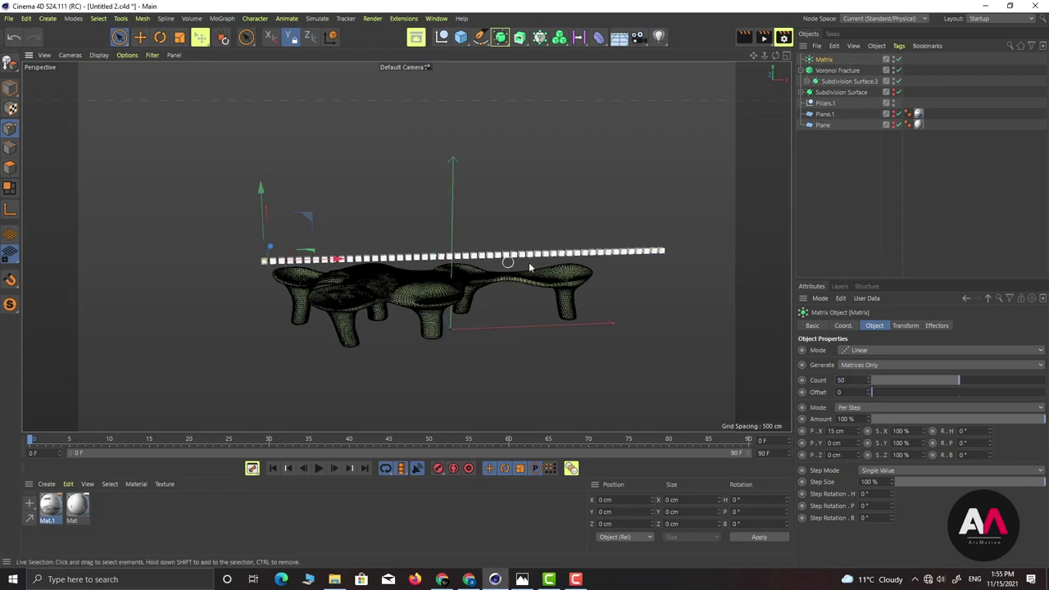
pyautogui.scroll(5, 628, 259)
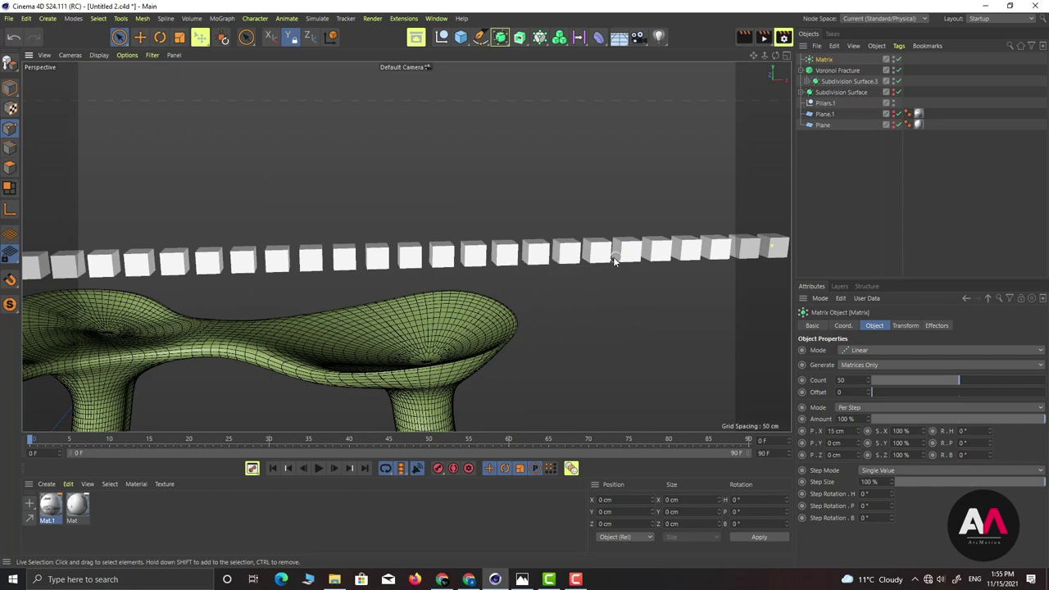
pyautogui.keyDown('alt'); pyautogui.moveTo(613, 257); pyautogui.dragTo(548, 260); pyautogui.keyUp('alt')
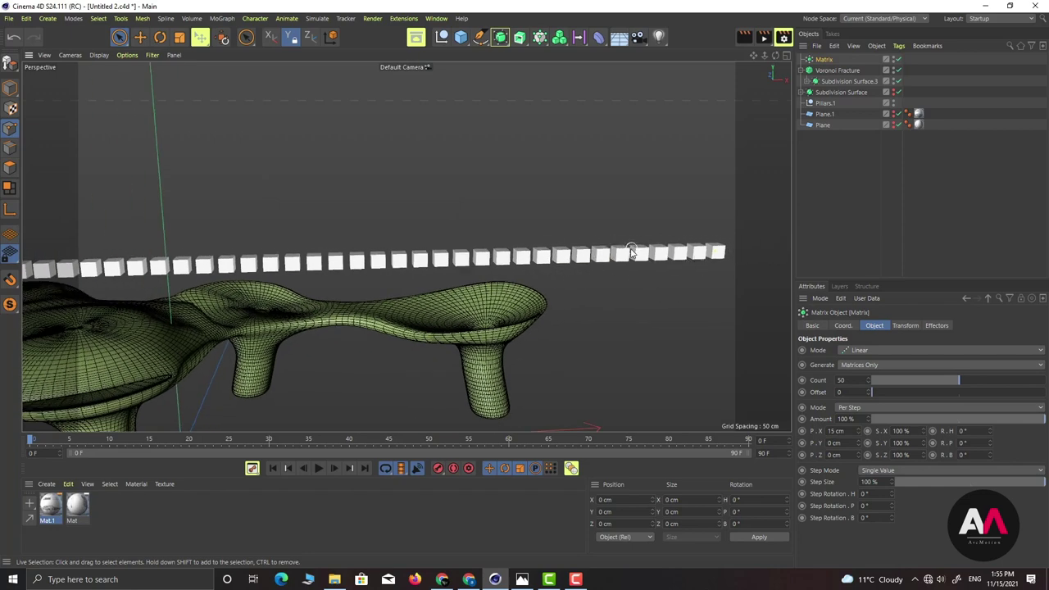
pyautogui.scroll(-2, 564, 245)
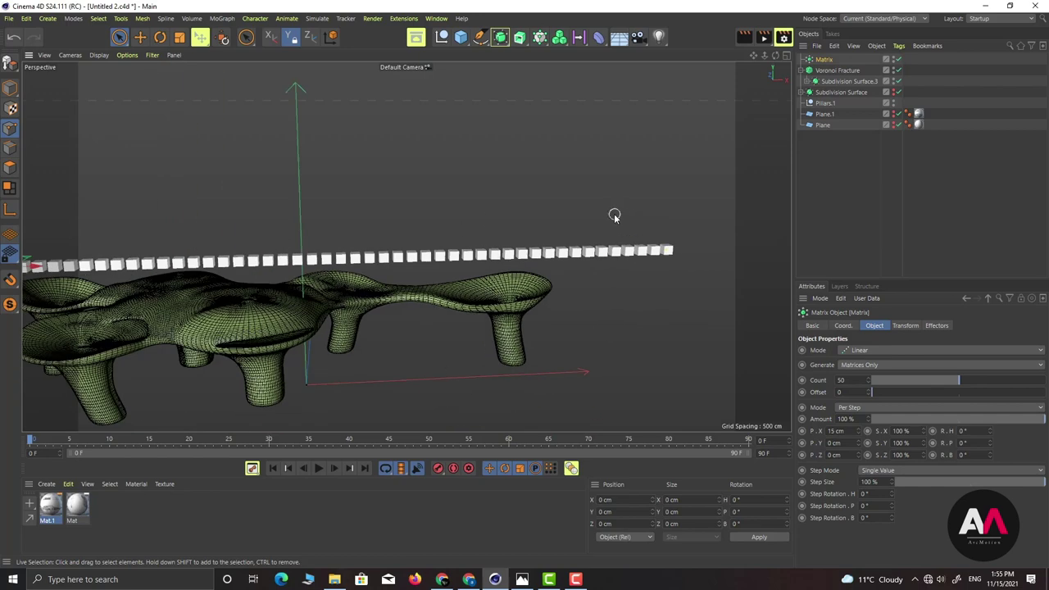
pyautogui.hotkey('ctrl', 'shift', 'z')
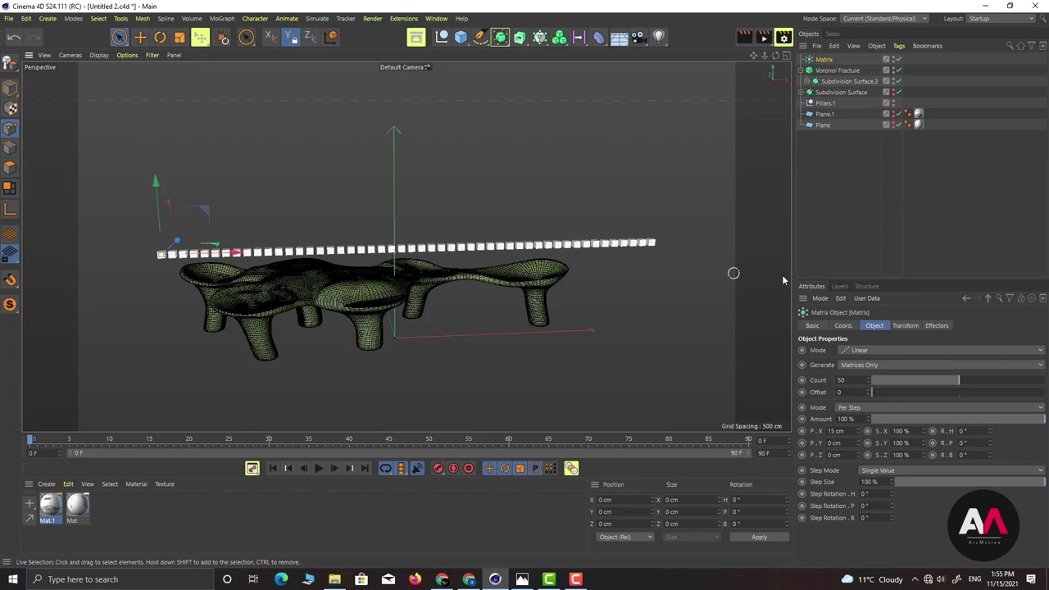
# Assign the Matrix object as the Voronoi Fracture's source and inspect the sliced structure.
pyautogui.click(844, 70)
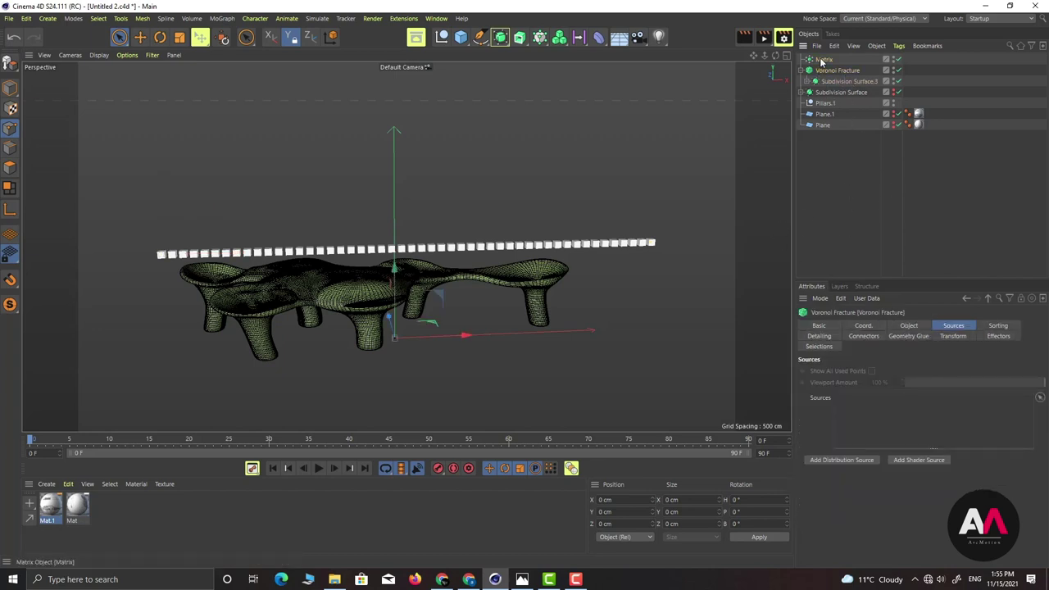
pyautogui.moveTo(859, 414); pyautogui.dragTo(859, 414)
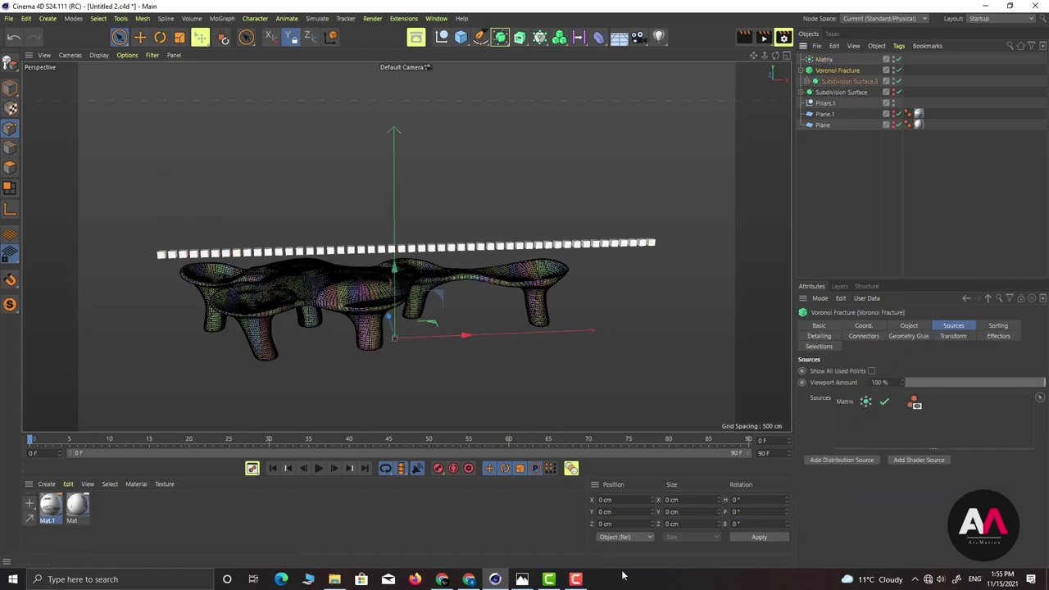
pyautogui.scroll(3, 201, 272)
pyautogui.keyDown('alt'); pyautogui.moveTo(250, 266); pyautogui.dragTo(428, 215); pyautogui.keyUp('alt')
pyautogui.keyDown('alt'); pyautogui.moveTo(276, 237); pyautogui.dragTo(426, 244); pyautogui.keyUp('alt')
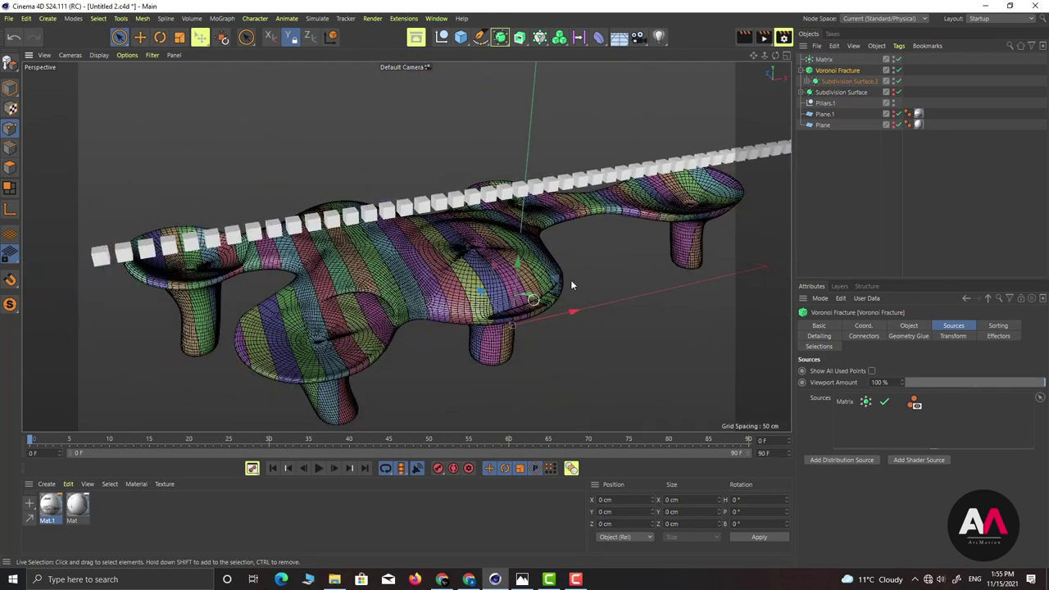
# Set the Voronoi Fracture's Offset Fragments to 0.7 cm to open gaps between the slices.
pyautogui.click(912, 326)
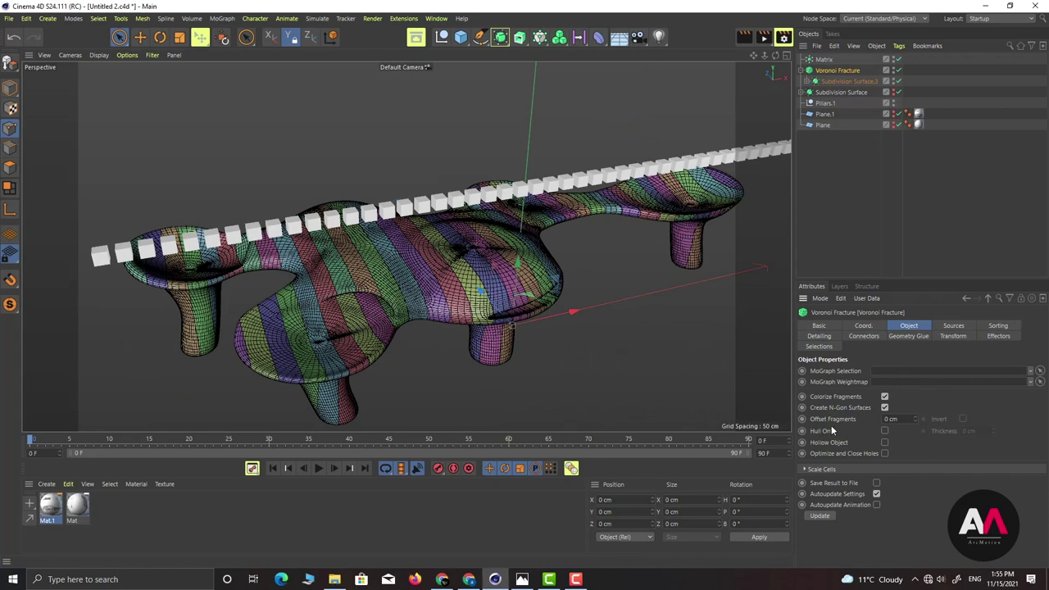
pyautogui.scroll(4, 421, 292)
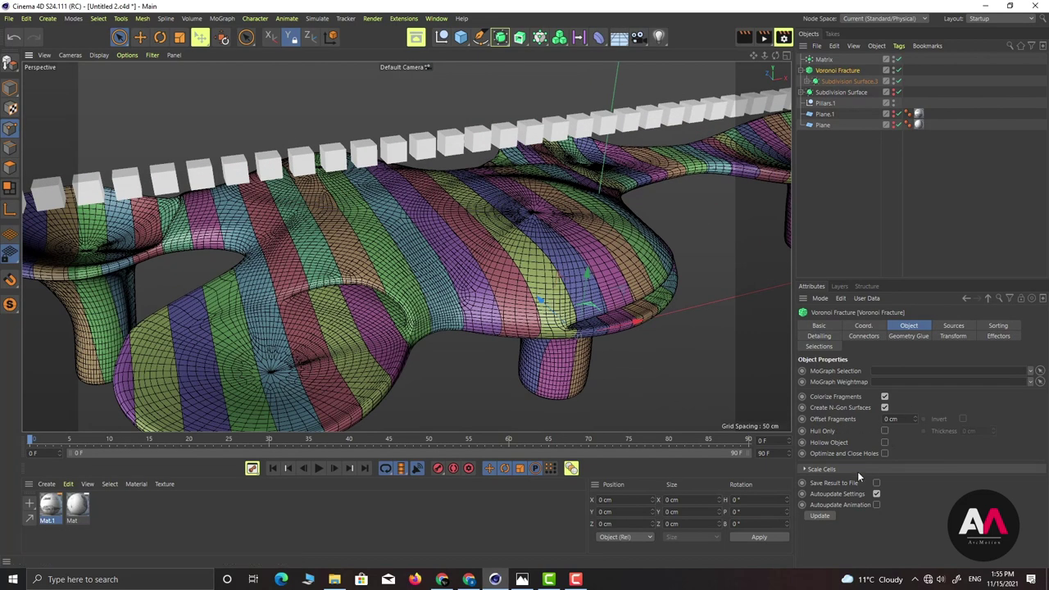
pyautogui.click(915, 416)
pyautogui.click(915, 417)
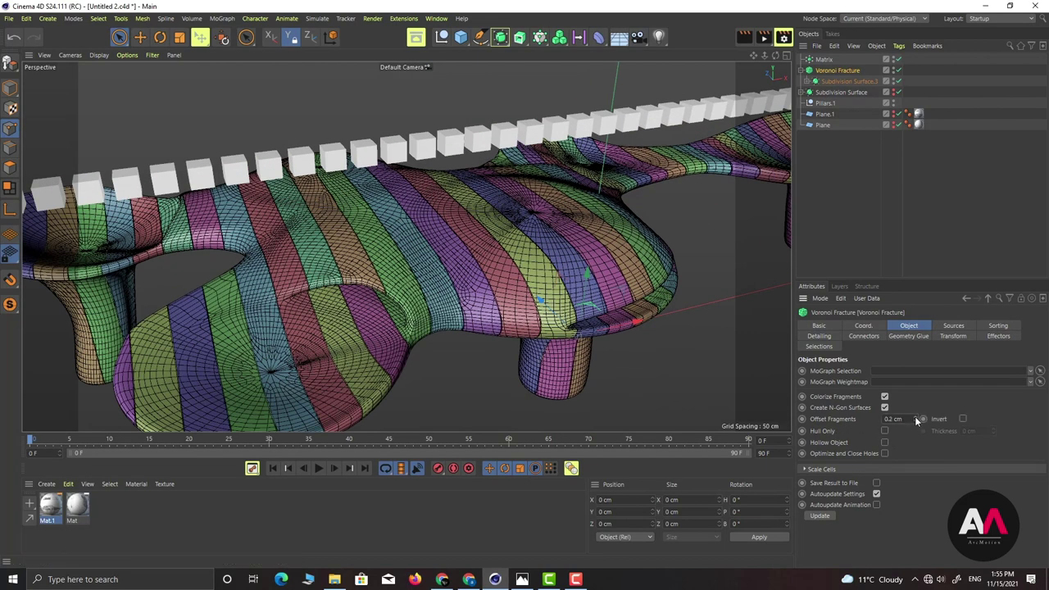
pyautogui.click(915, 417)
pyautogui.click(916, 419)
pyautogui.click(917, 419)
pyautogui.click(916, 418)
pyautogui.click(916, 419)
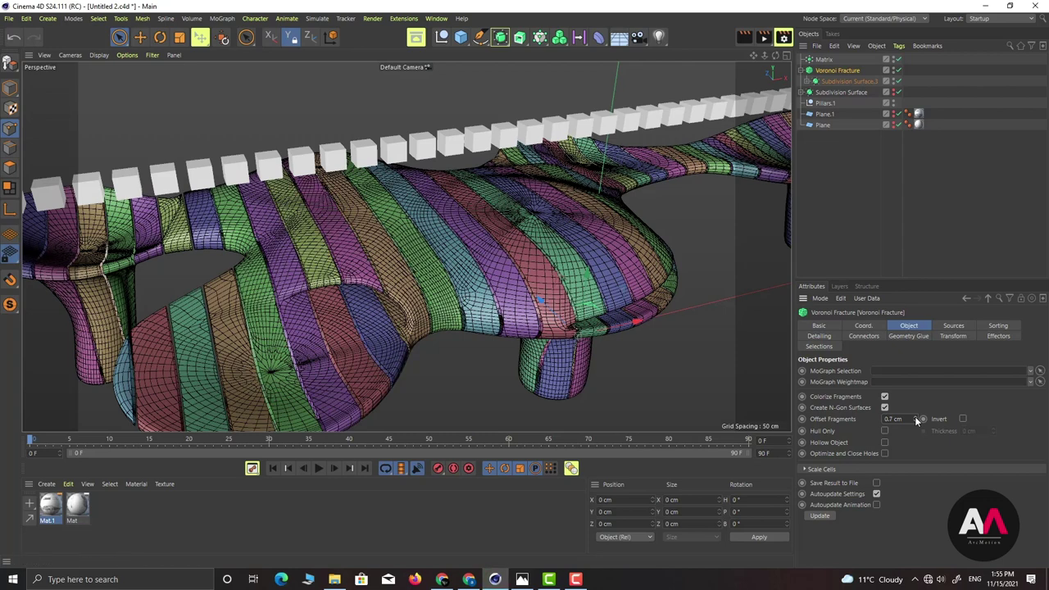
# Set the Voronoi Fracture's Offset Fragments to 1 cm and inspect the gaps between the slices.
pyautogui.click(917, 419)
pyautogui.moveTo(904, 420); pyautogui.dragTo(767, 411)
pyautogui.write('1')
pyautogui.press('Return')
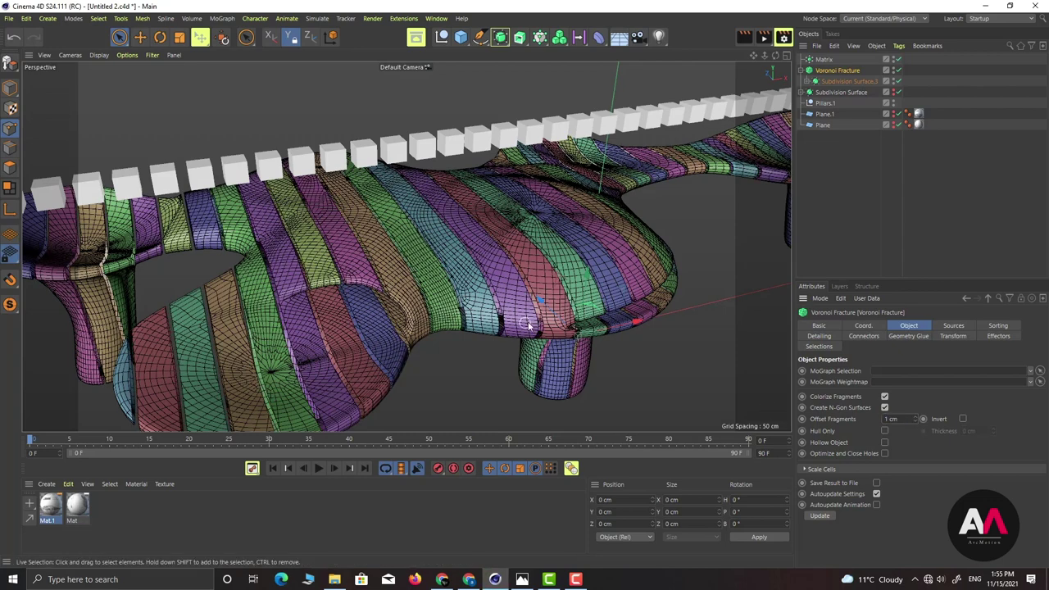
pyautogui.scroll(4, 386, 292)
pyautogui.keyDown('alt'); pyautogui.moveTo(386, 292); pyautogui.dragTo(520, 281); pyautogui.keyUp('alt')
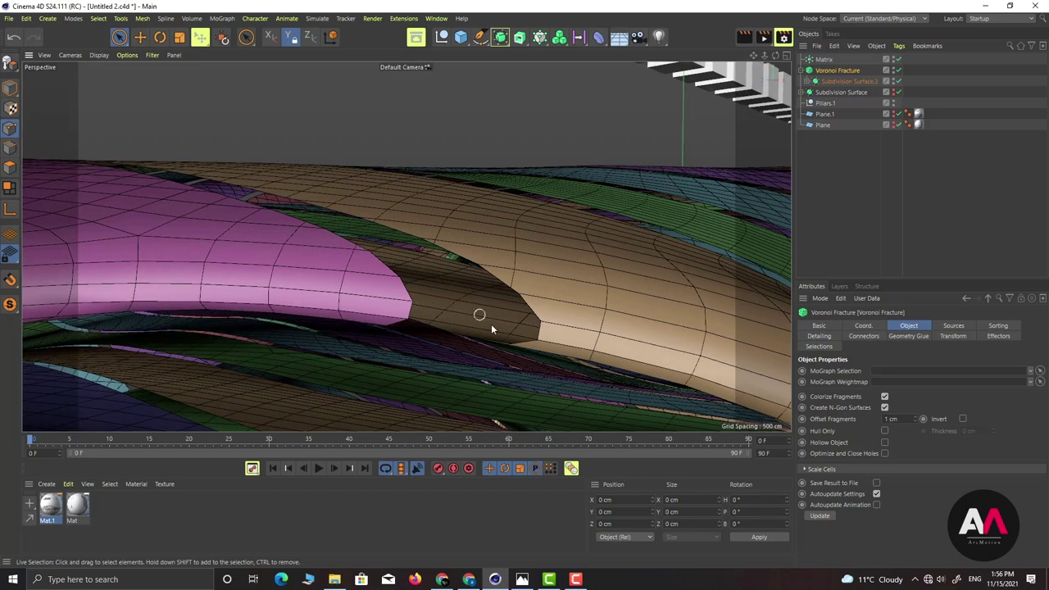
# Enable Optimize and Close Holes and invert the fragment offset on the Voronoi Fracture to turn the slices into thin ribs.
pyautogui.click(886, 453)
pyautogui.keyDown('alt'); pyautogui.moveTo(462, 255); pyautogui.dragTo(436, 223); pyautogui.keyUp('alt')
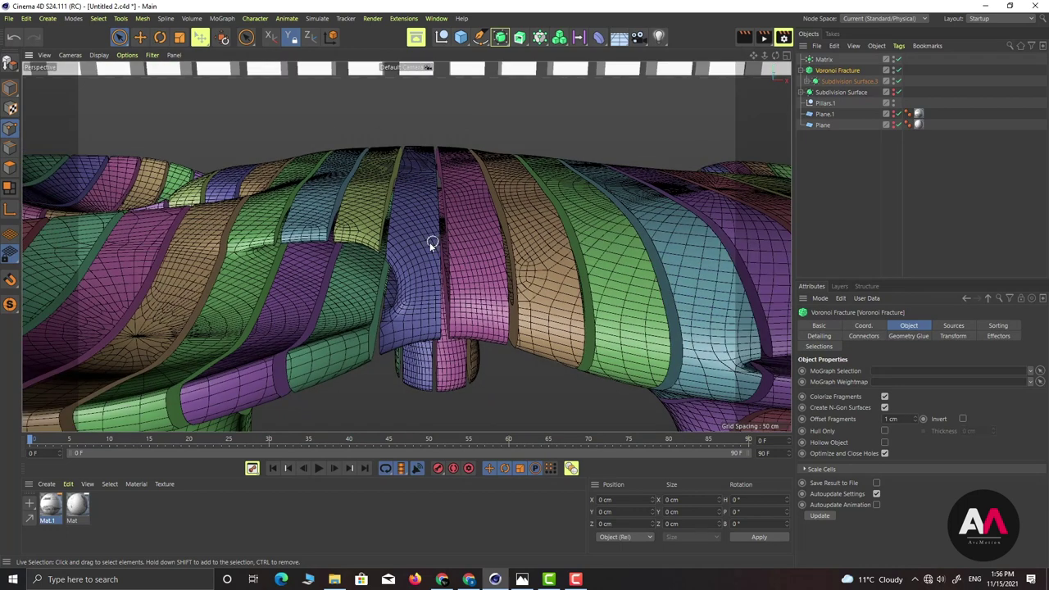
pyautogui.click(963, 419)
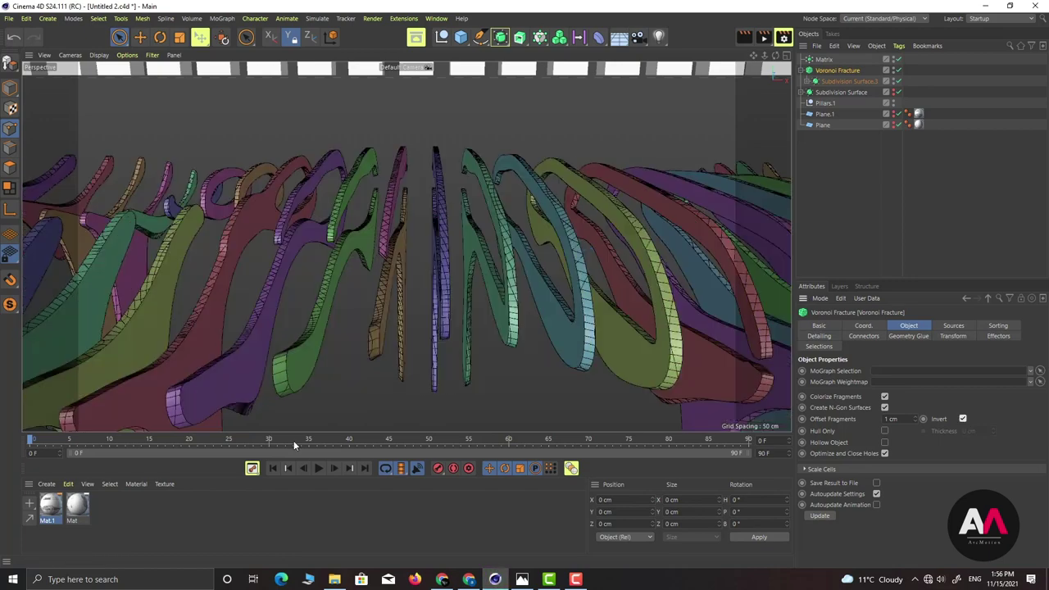
pyautogui.keyDown('alt'); pyautogui.moveTo(413, 235); pyautogui.dragTo(349, 288, button='right'); pyautogui.keyUp('alt')
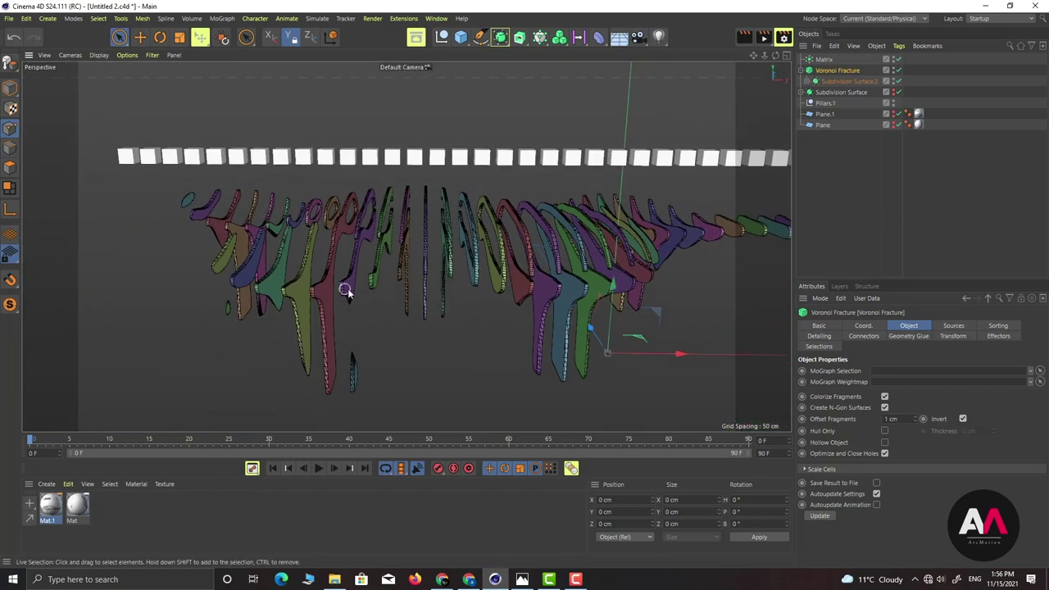
pyautogui.moveTo(351, 289)
pyautogui.keyDown('alt'); pyautogui.mouseDown()
pyautogui.moveTo(411, 300)
pyautogui.moveTo(339, 286)
pyautogui.mouseUp(); pyautogui.keyUp('alt')
pyautogui.keyDown('alt'); pyautogui.moveTo(400, 211); pyautogui.dragTo(374, 215, button='right'); pyautogui.keyUp('alt')
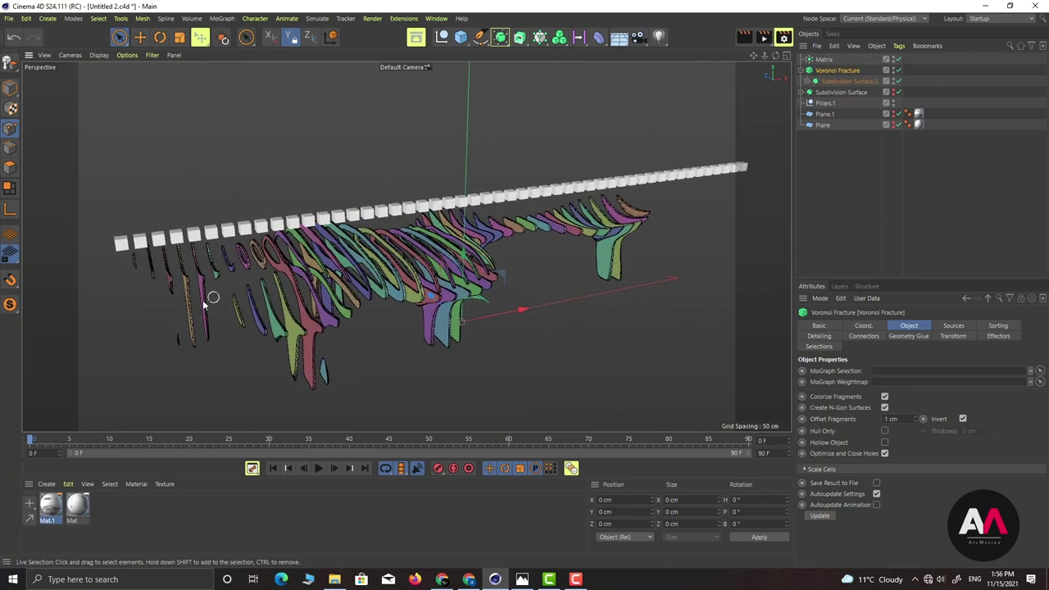
pyautogui.scroll(5, 219, 281)
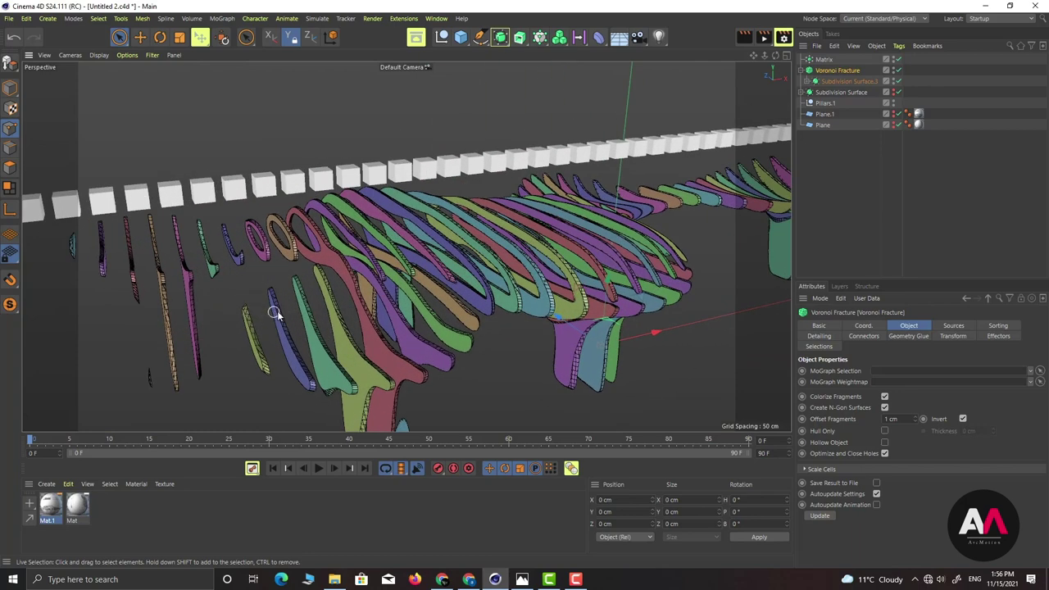
pyautogui.keyDown('alt'); pyautogui.moveTo(260, 326); pyautogui.dragTo(261, 378); pyautogui.keyUp('alt')
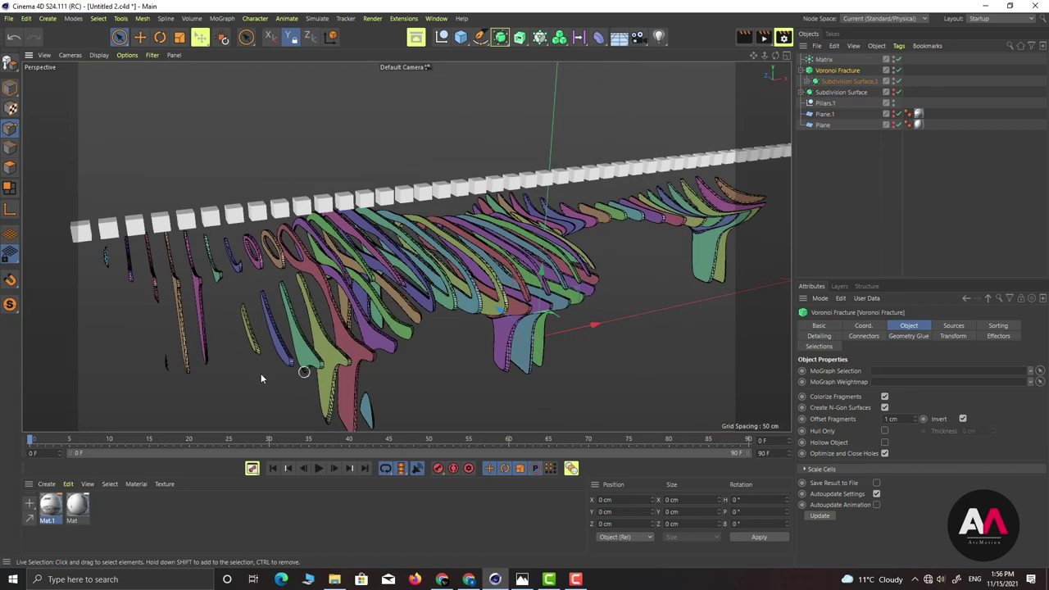
# Reduce the Matrix object's X spacing per step to 7 cm to pack the ribs more densely.
pyautogui.click(825, 63)
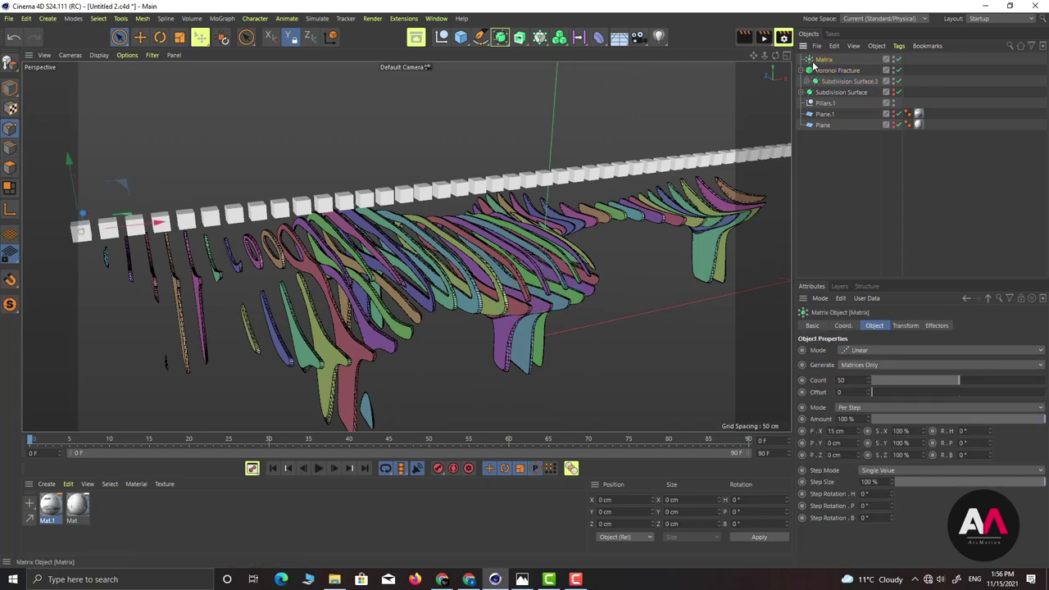
pyautogui.click(859, 434)
pyautogui.click(859, 434)
pyautogui.click(859, 434)
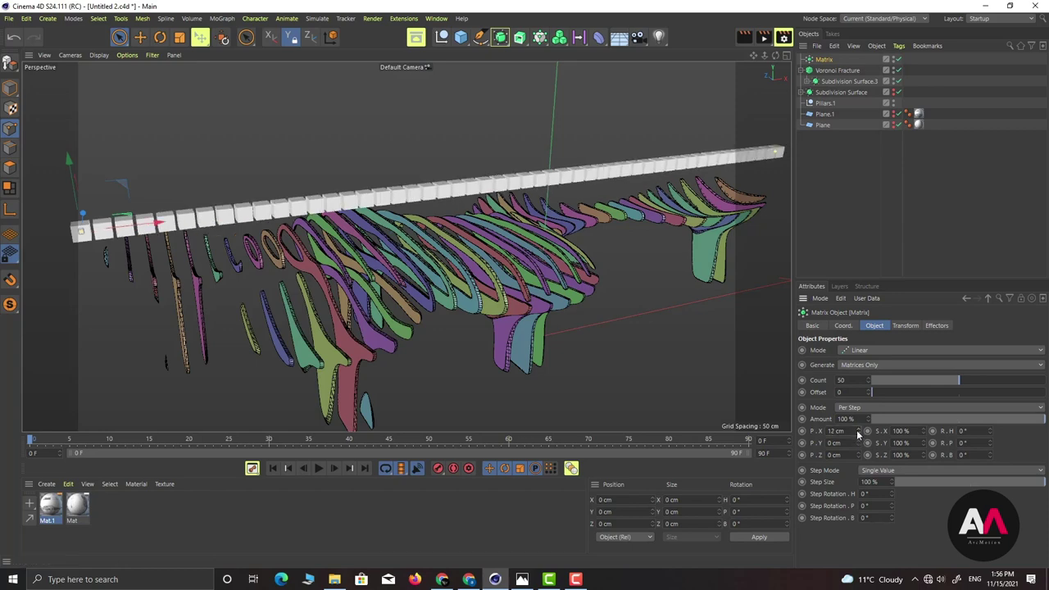
pyautogui.click(859, 434)
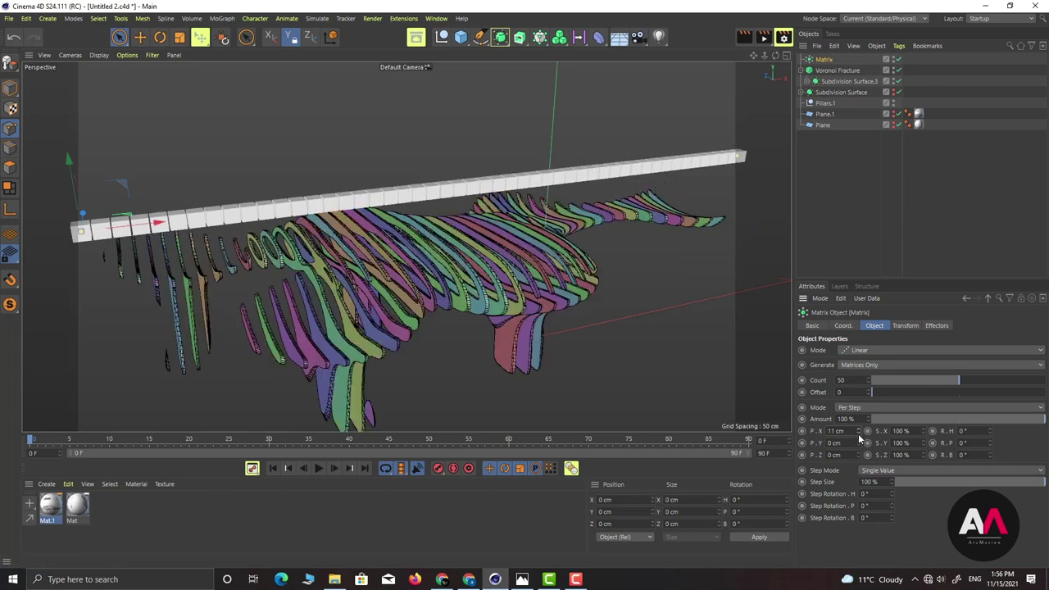
pyautogui.doubleClick(852, 431)
pyautogui.write('7')
pyautogui.press('Return')
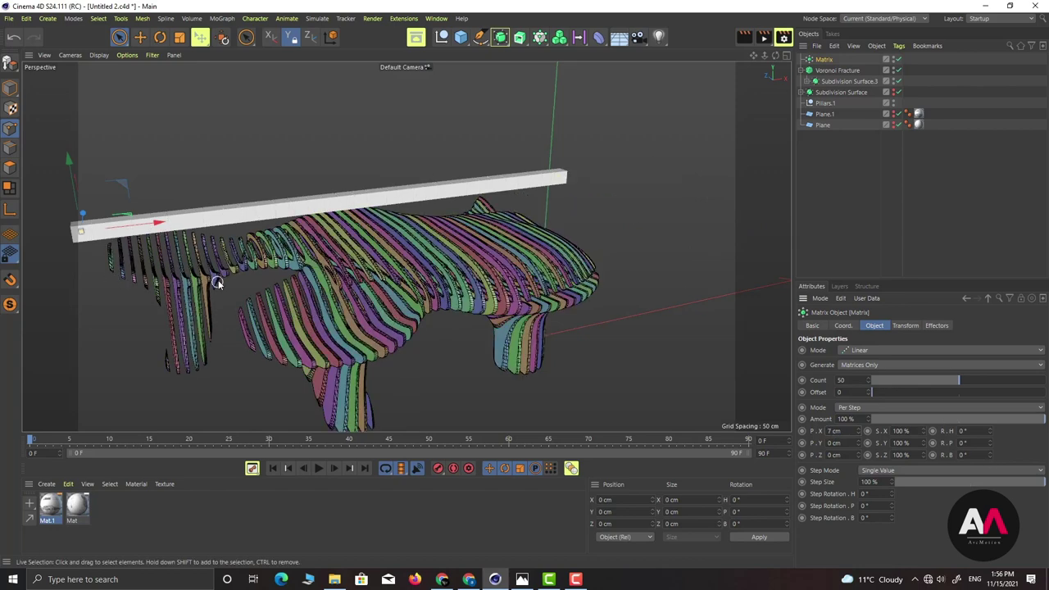
pyautogui.keyDown('alt'); pyautogui.moveTo(217, 282); pyautogui.dragTo(400, 239); pyautogui.keyUp('alt')
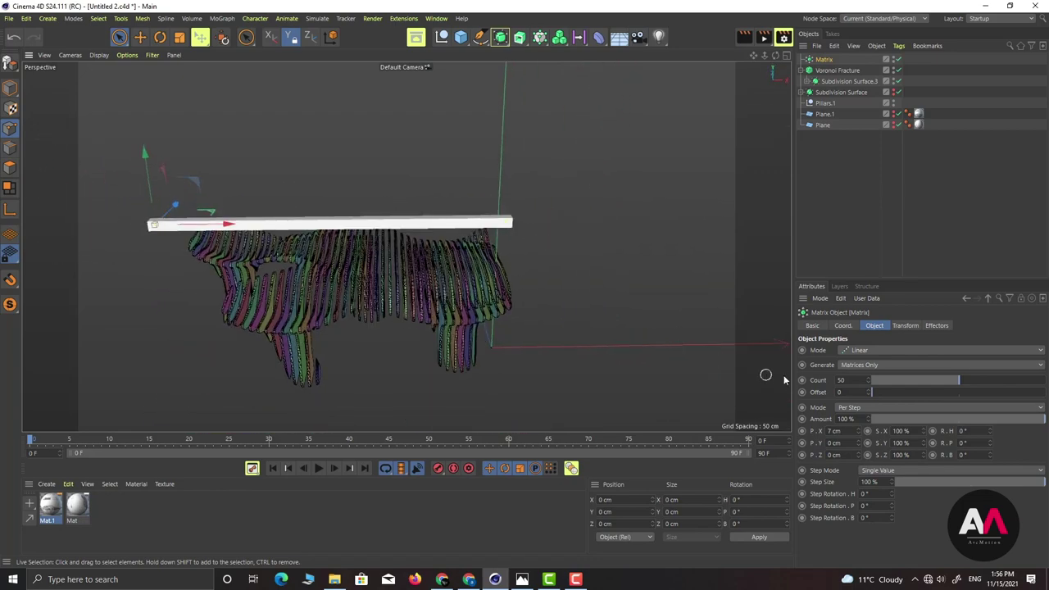
# Raise the matrix count to 80, and further to 100 to cover the structure's full length.
pyautogui.click(841, 380)
pyautogui.press('Return')
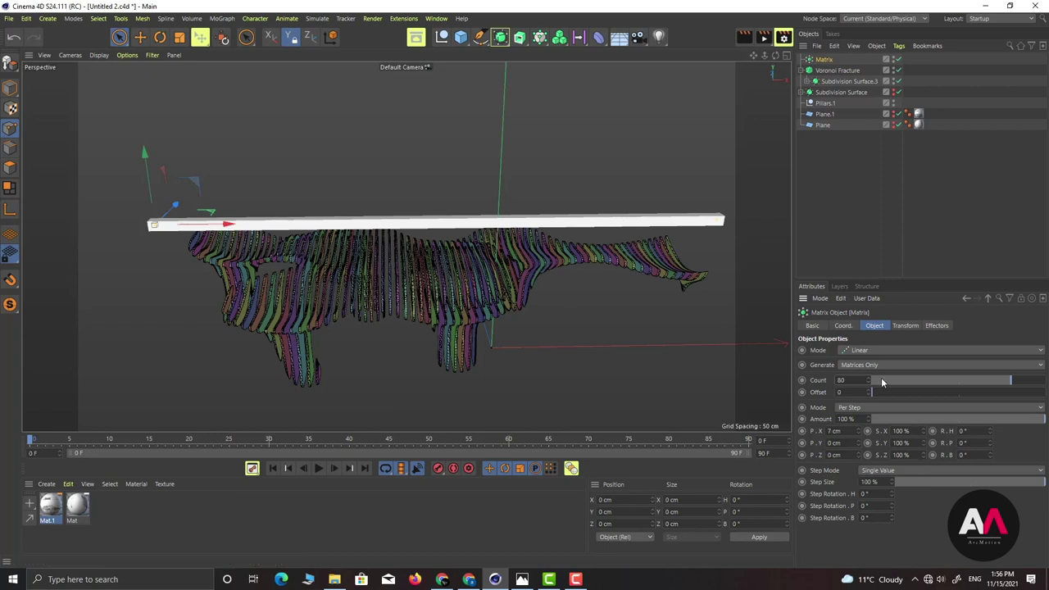
pyautogui.press('Return')
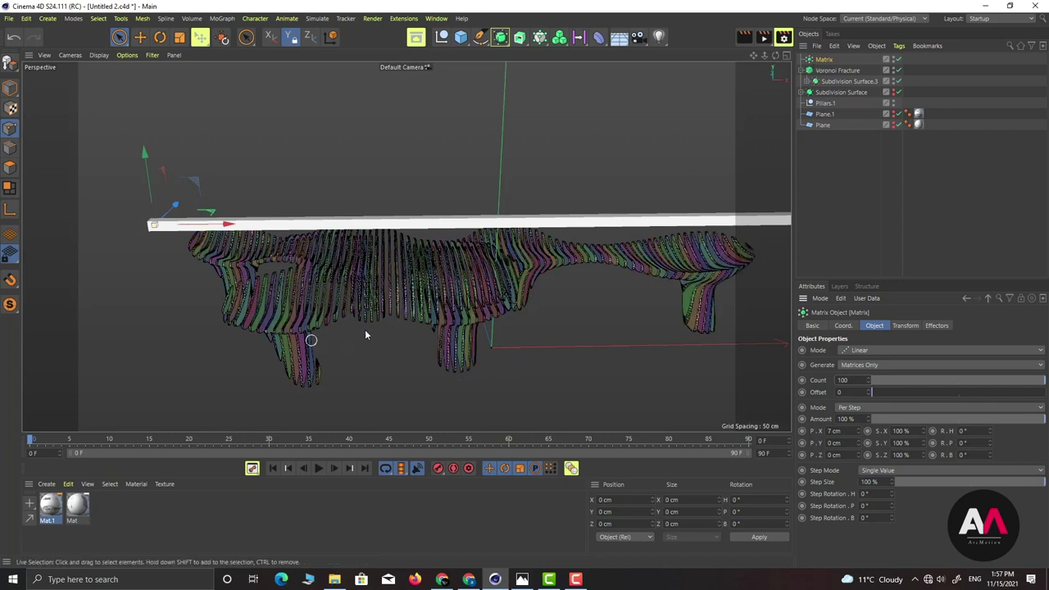
# Examine the ribbed structure up close and as a whole, checking rib density, shape and coverage.
pyautogui.scroll(2, 329, 293)
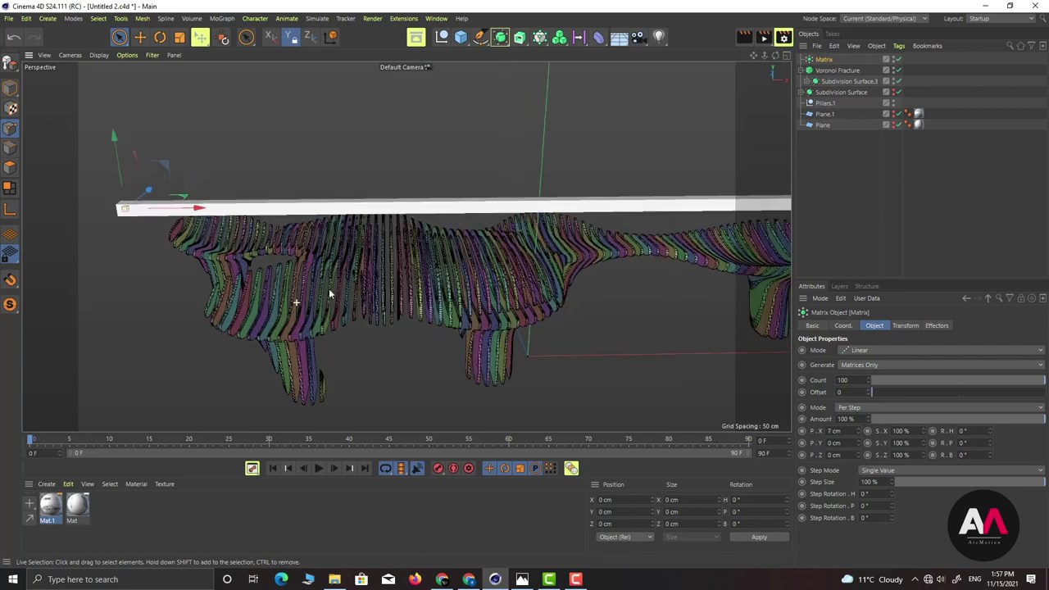
pyautogui.scroll(2, 329, 288)
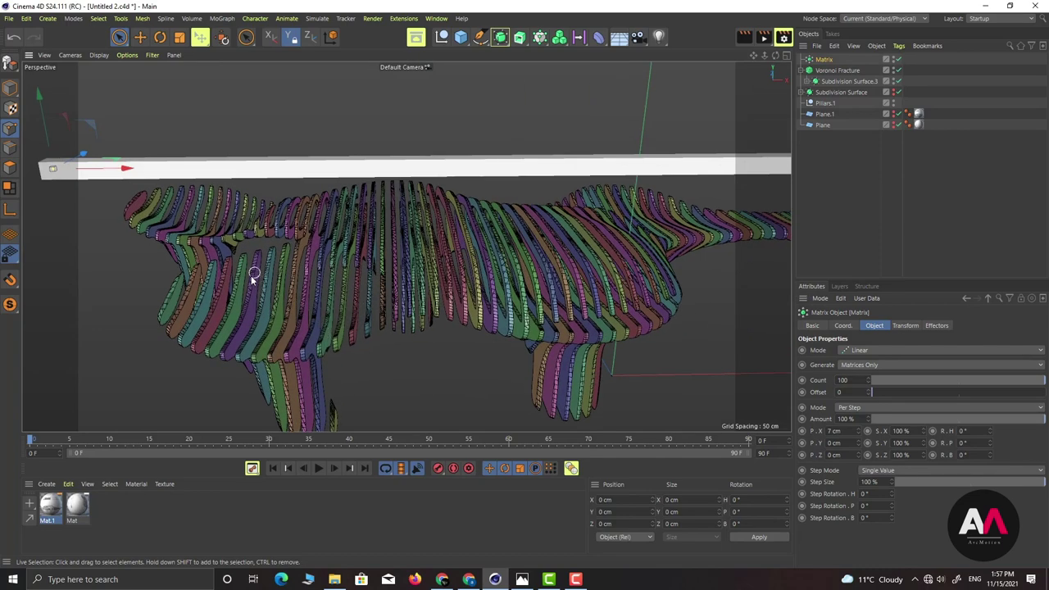
pyautogui.scroll(2, 271, 279)
pyautogui.scroll(3, 506, 272)
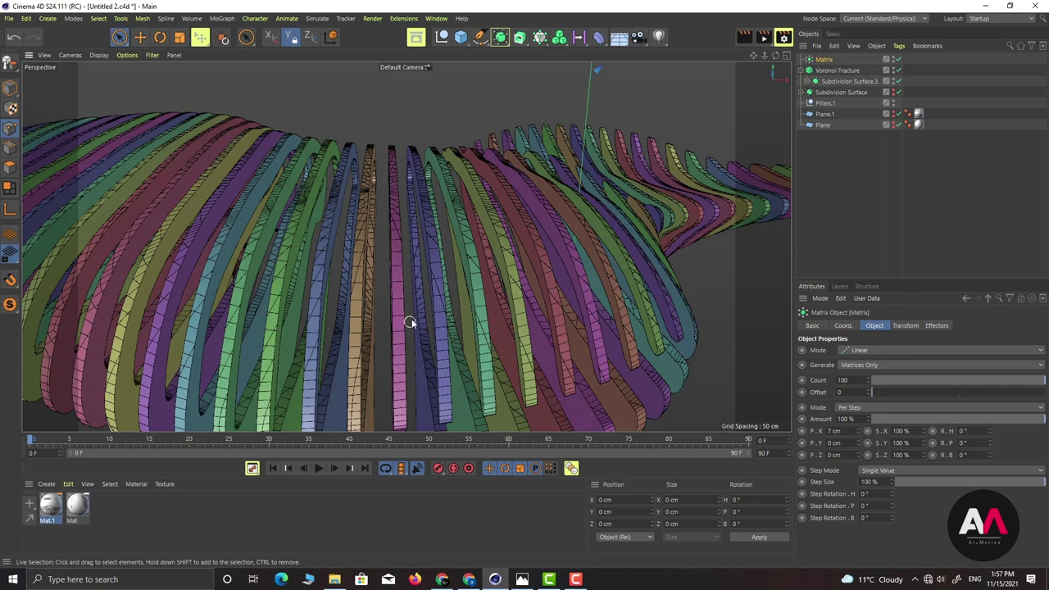
pyautogui.scroll(-4, 418, 310)
pyautogui.scroll(-2, 413, 302)
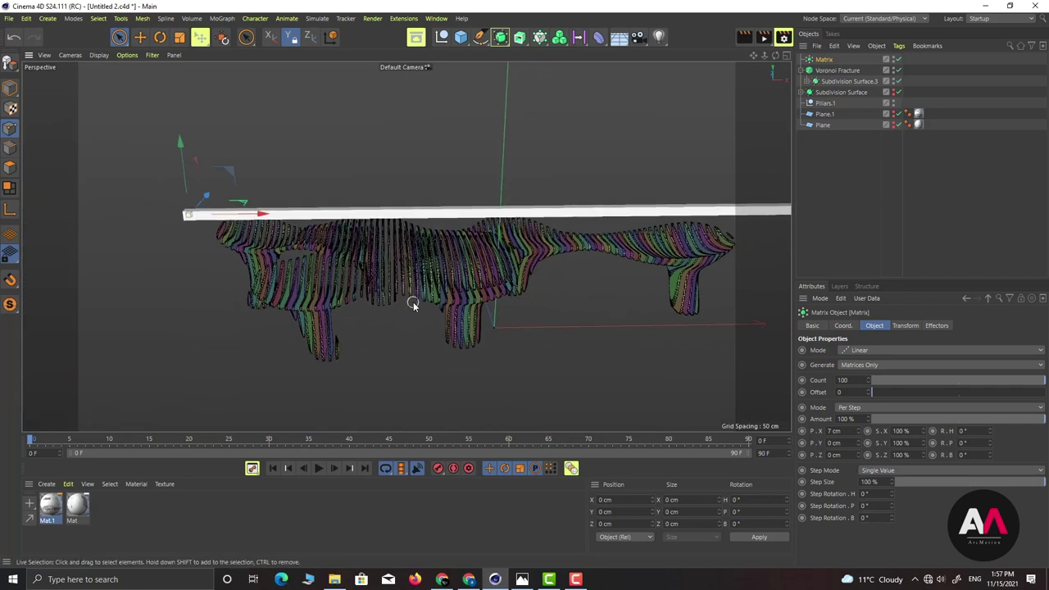
pyautogui.scroll(-2, 413, 302)
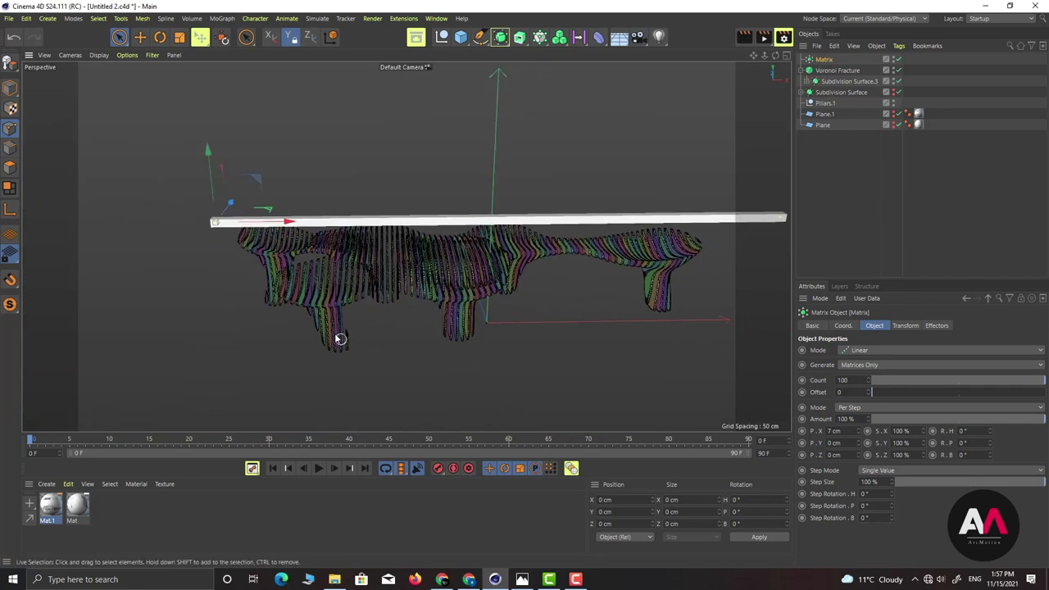
pyautogui.scroll(5, 328, 282)
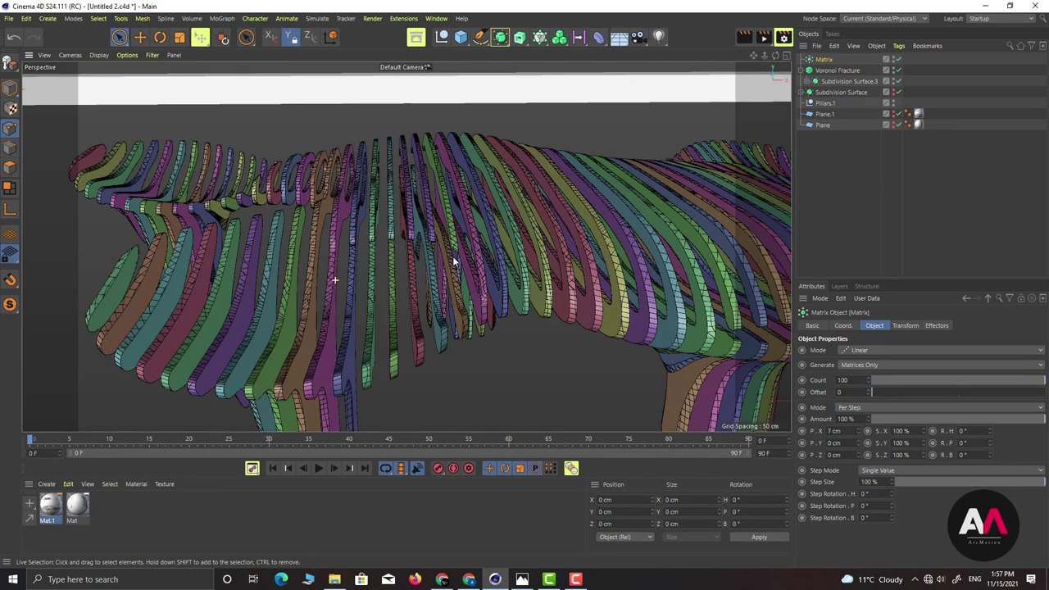
pyautogui.scroll(-4, 328, 286)
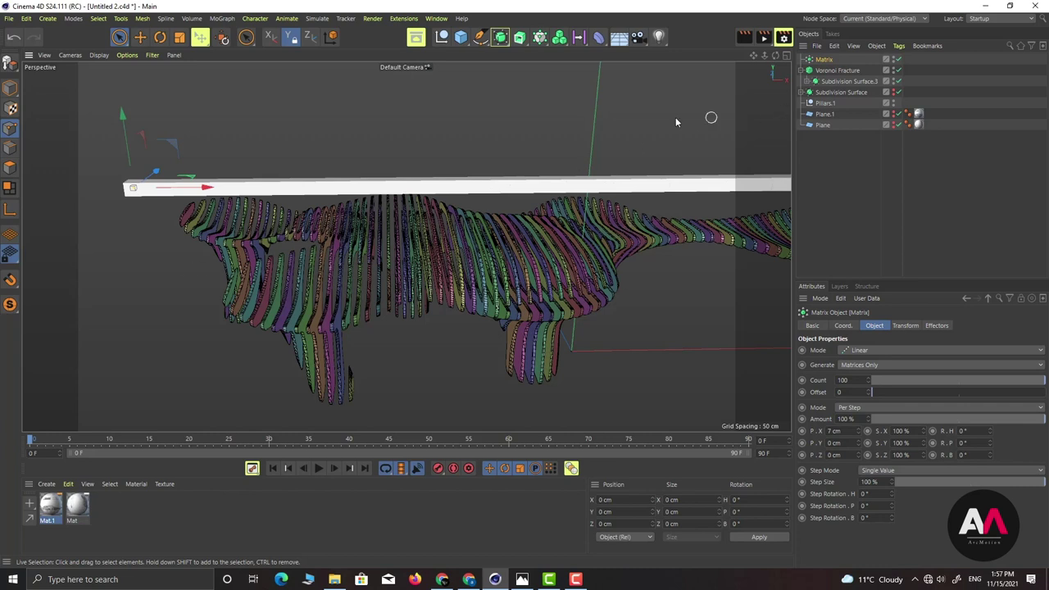
# Reduce the matrix count to 50.
pyautogui.click(859, 379)
pyautogui.write('50')
pyautogui.press('Return')
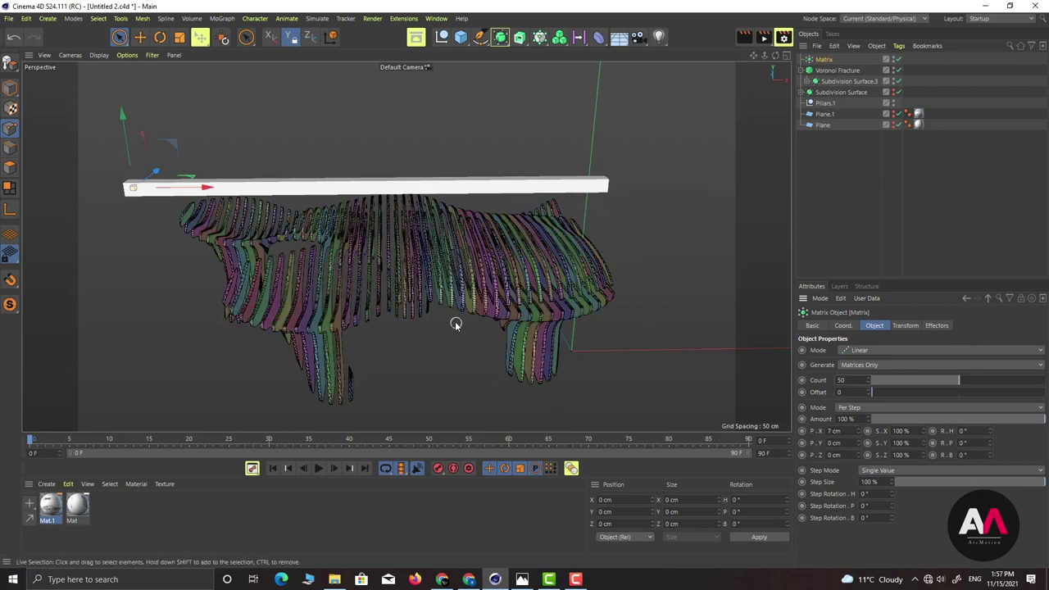
# Try rotating the matrix row about -49° in heading and inspect the new slicing direction from several angles.
pyautogui.press('r')
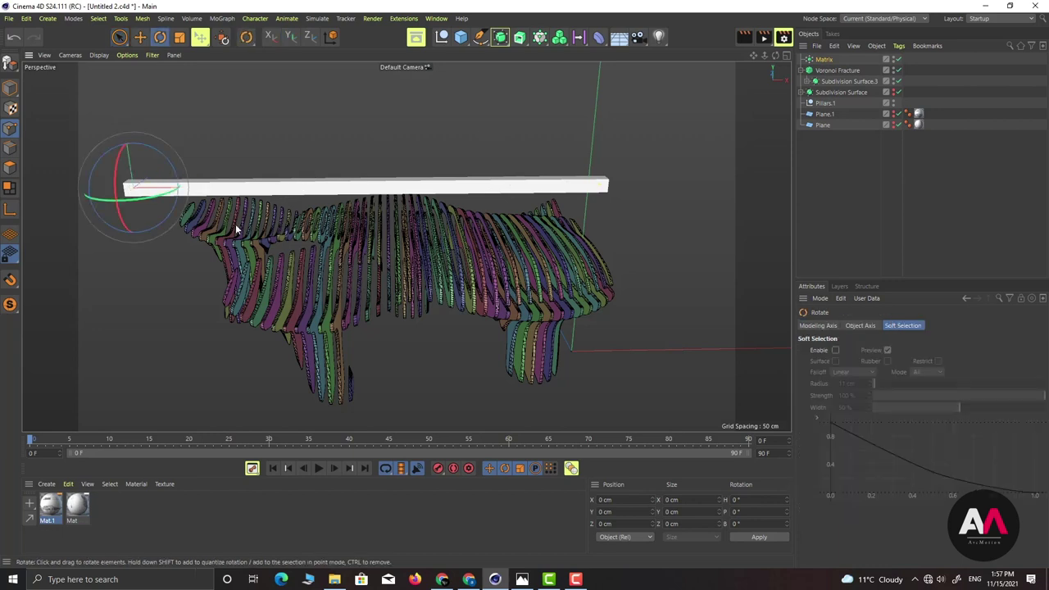
pyautogui.moveTo(151, 202); pyautogui.dragTo(95, 206)
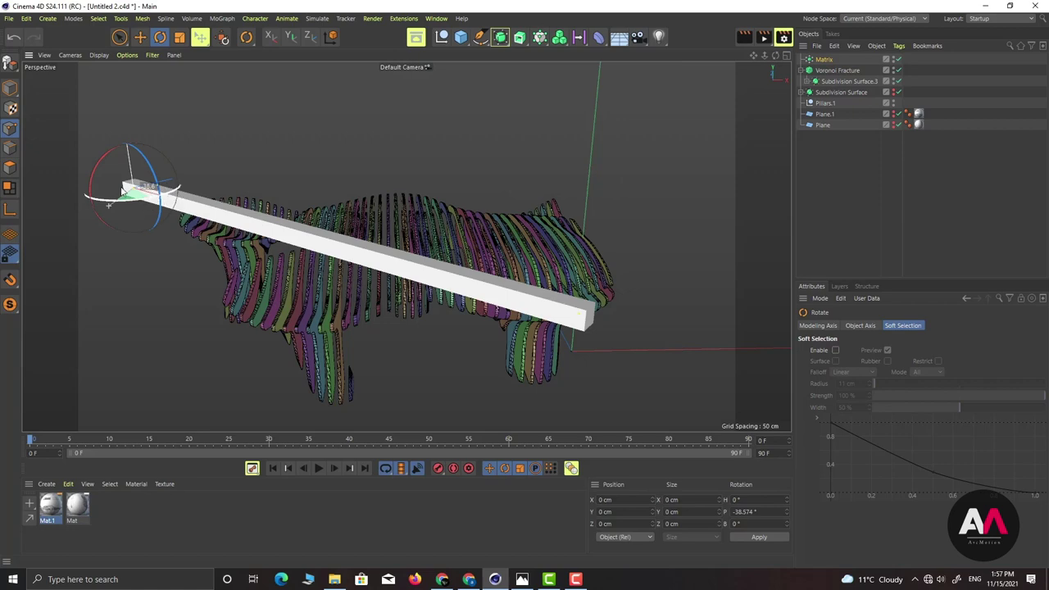
pyautogui.hotkey('ctrl', 'z')
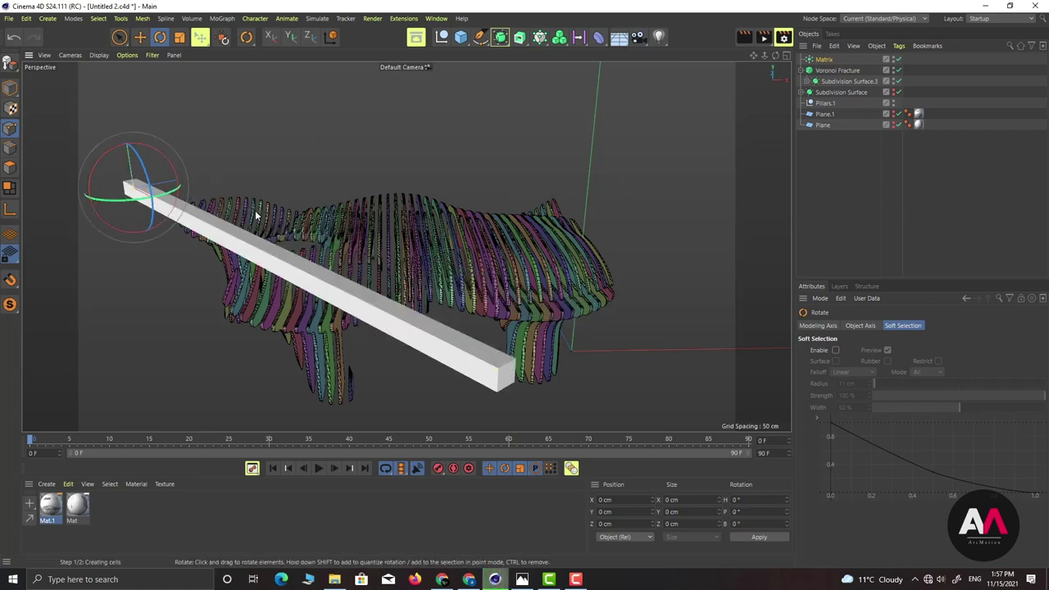
pyautogui.keyDown('alt'); pyautogui.moveTo(303, 232); pyautogui.dragTo(464, 276); pyautogui.keyUp('alt')
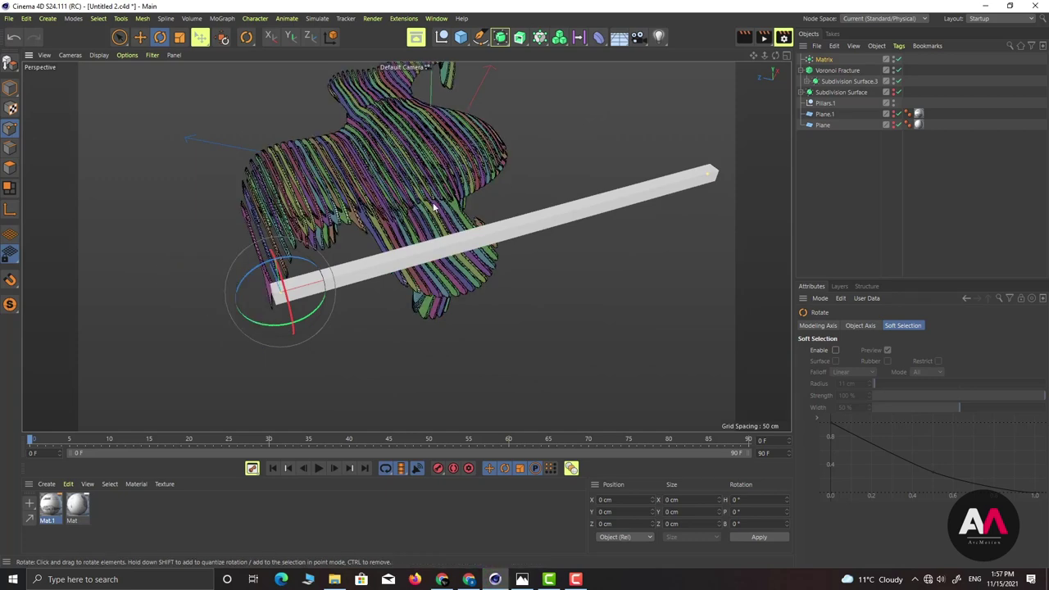
pyautogui.keyDown('alt'); pyautogui.moveTo(436, 208); pyautogui.dragTo(360, 259); pyautogui.keyUp('alt')
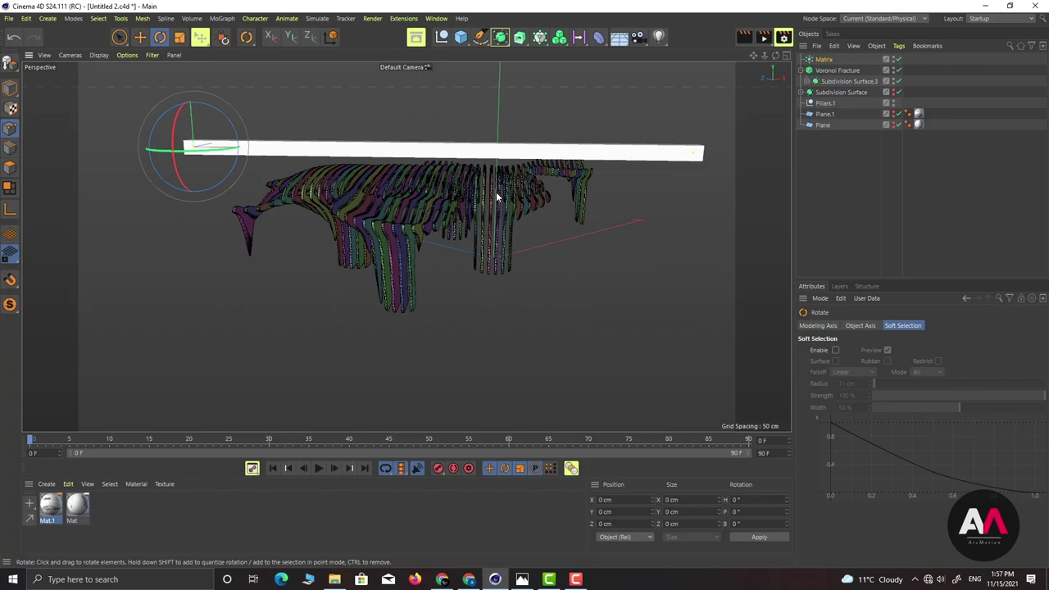
pyautogui.keyDown('alt'); pyautogui.moveTo(496, 191); pyautogui.dragTo(324, 166); pyautogui.keyUp('alt')
pyautogui.keyDown('alt'); pyautogui.moveTo(337, 150); pyautogui.dragTo(361, 140, button='right'); pyautogui.keyUp('alt')
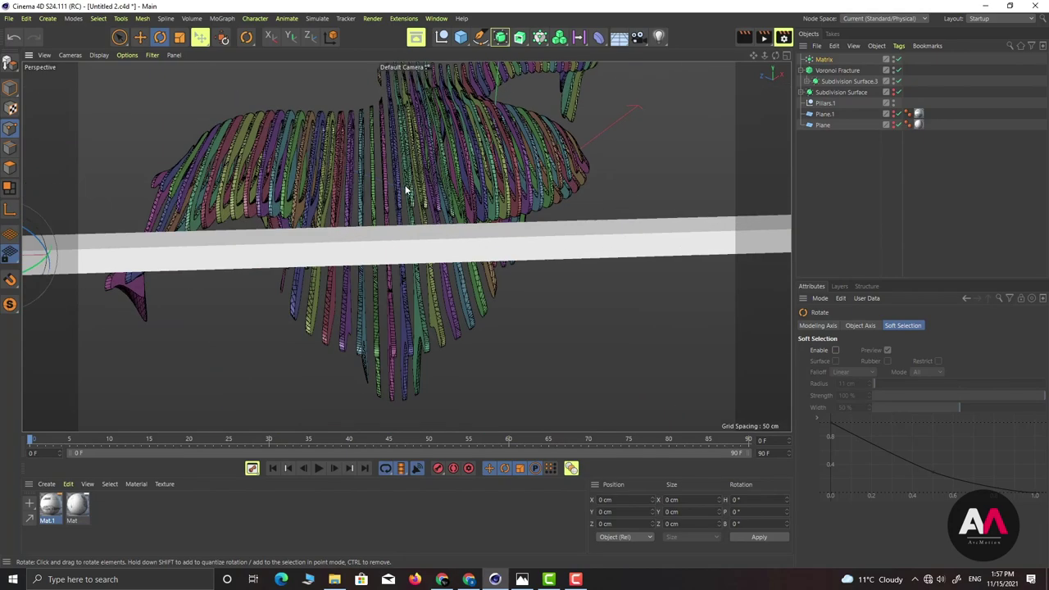
pyautogui.scroll(-4, 405, 185)
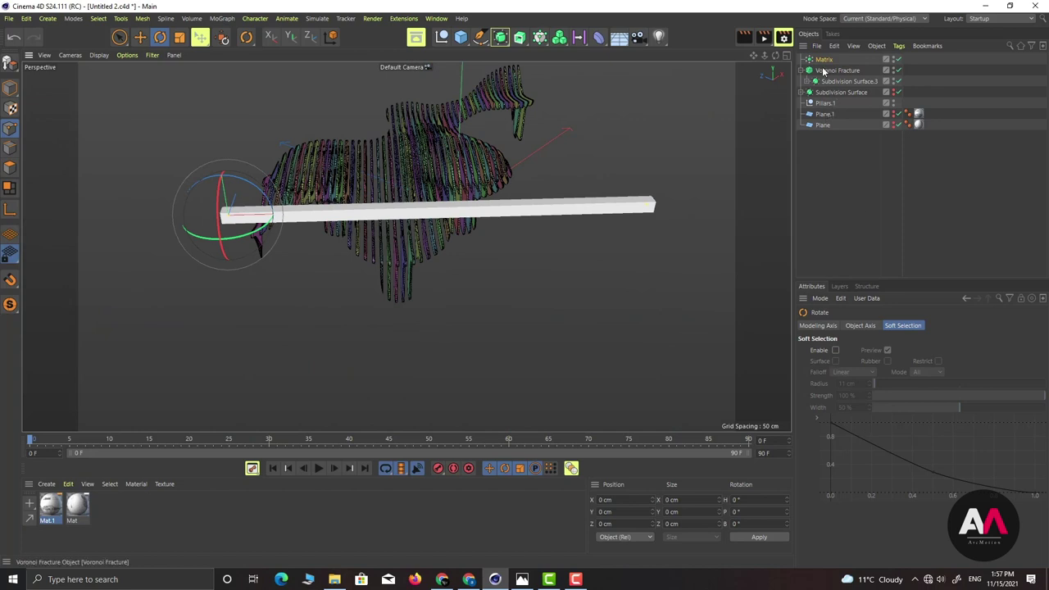
# Reset the Matrix object's heading rotation to 0°.
pyautogui.click(824, 60)
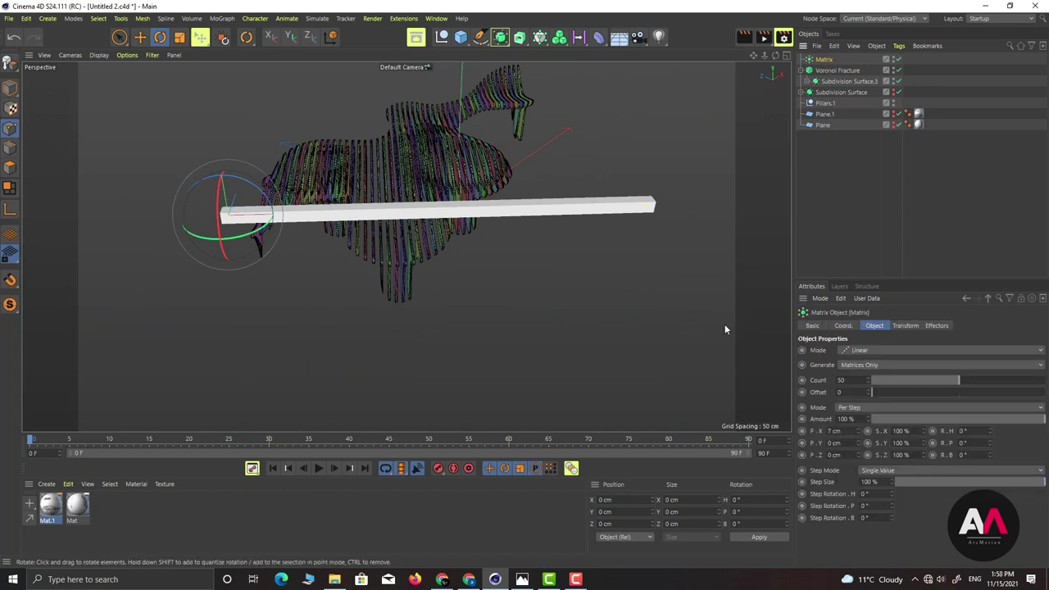
pyautogui.click(843, 326)
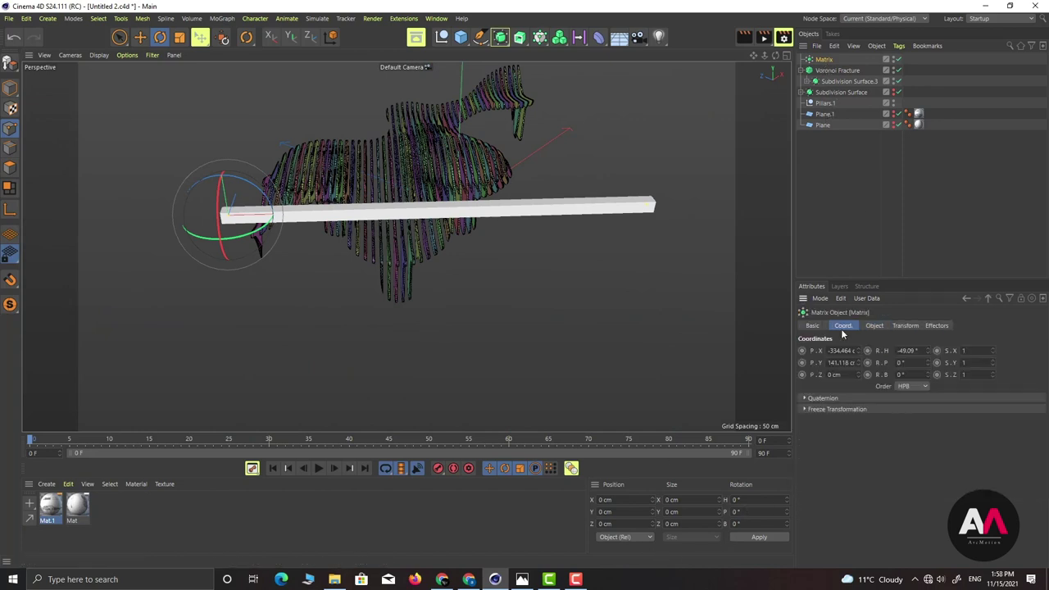
pyautogui.click(917, 350)
pyautogui.write('0')
pyautogui.press('Return')
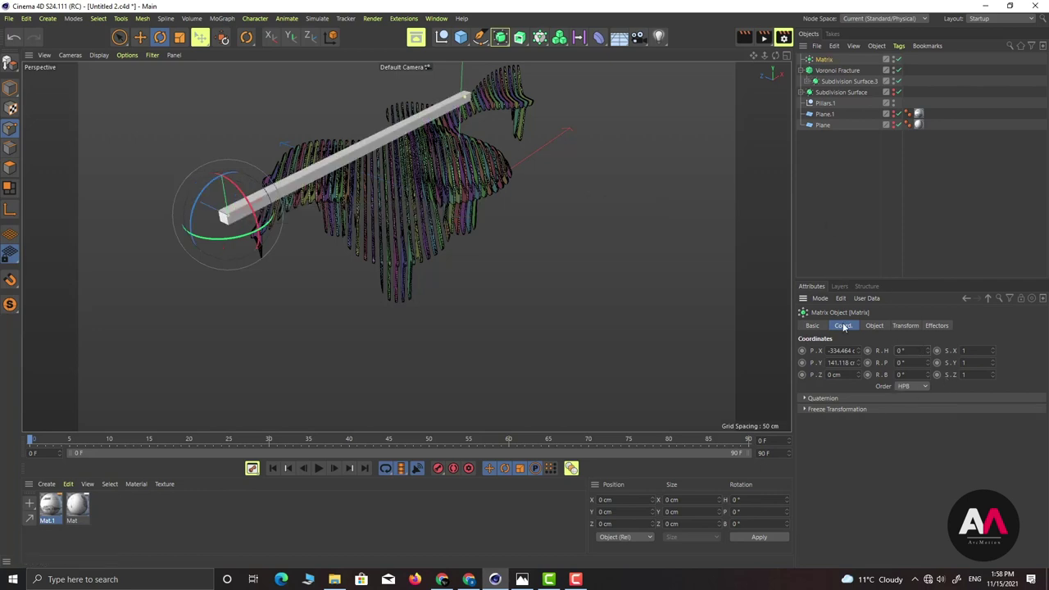
# Set the matrix count back to 100 so the row spans the whole structure again.
pyautogui.click(879, 325)
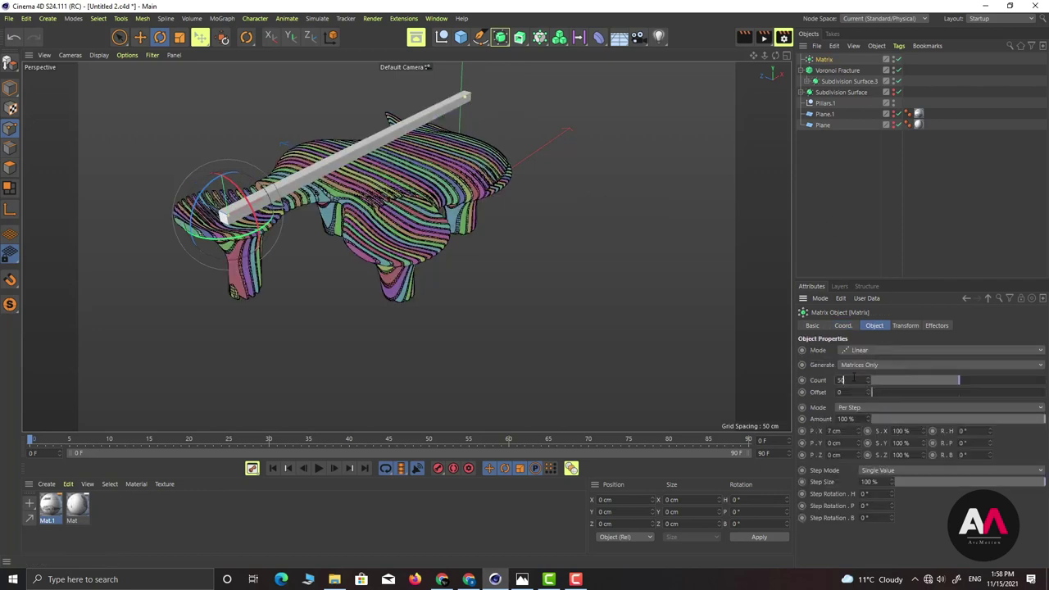
pyautogui.write('100')
pyautogui.press('Return')
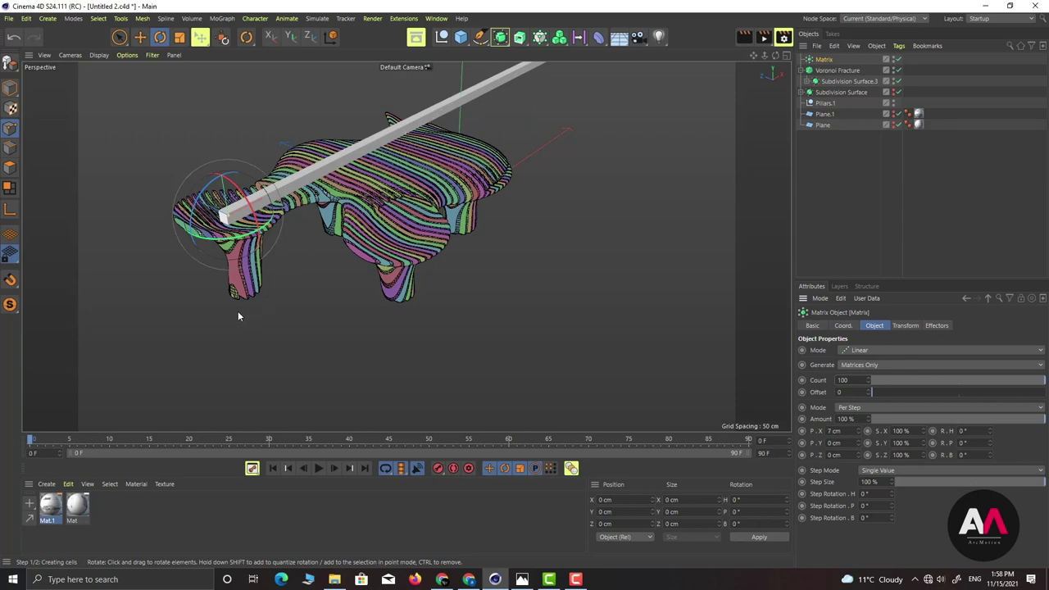
# Rename the Matrix object to Matrix-X.
pyautogui.scroll(-4, 227, 308)
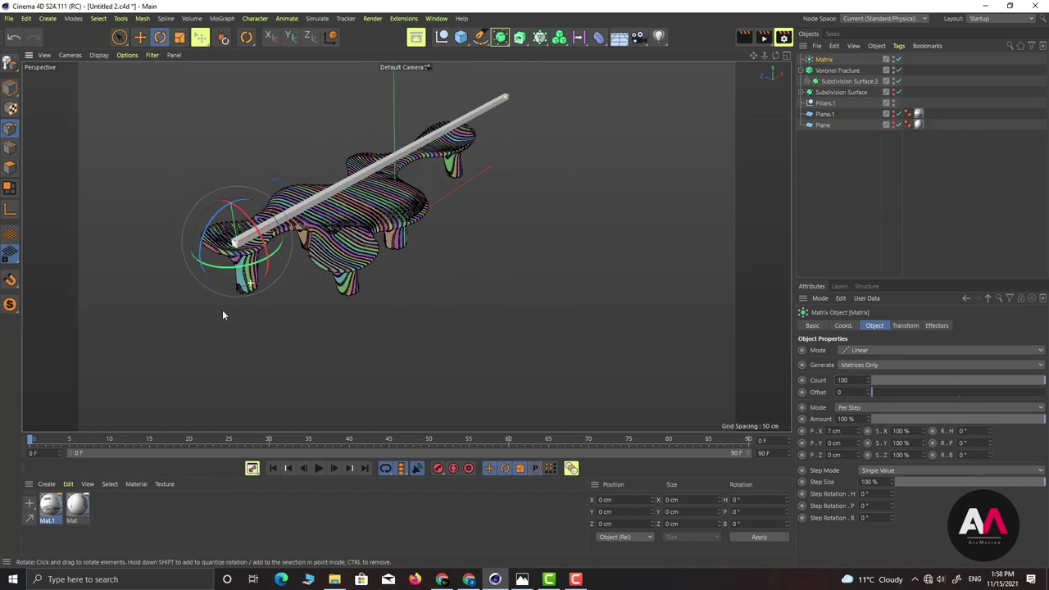
pyautogui.moveTo(343, 281)
pyautogui.keyDown('alt'); pyautogui.mouseDown()
pyautogui.moveTo(234, 228)
pyautogui.moveTo(271, 246)
pyautogui.moveTo(315, 234)
pyautogui.moveTo(374, 280)
pyautogui.mouseUp(); pyautogui.keyUp('alt')
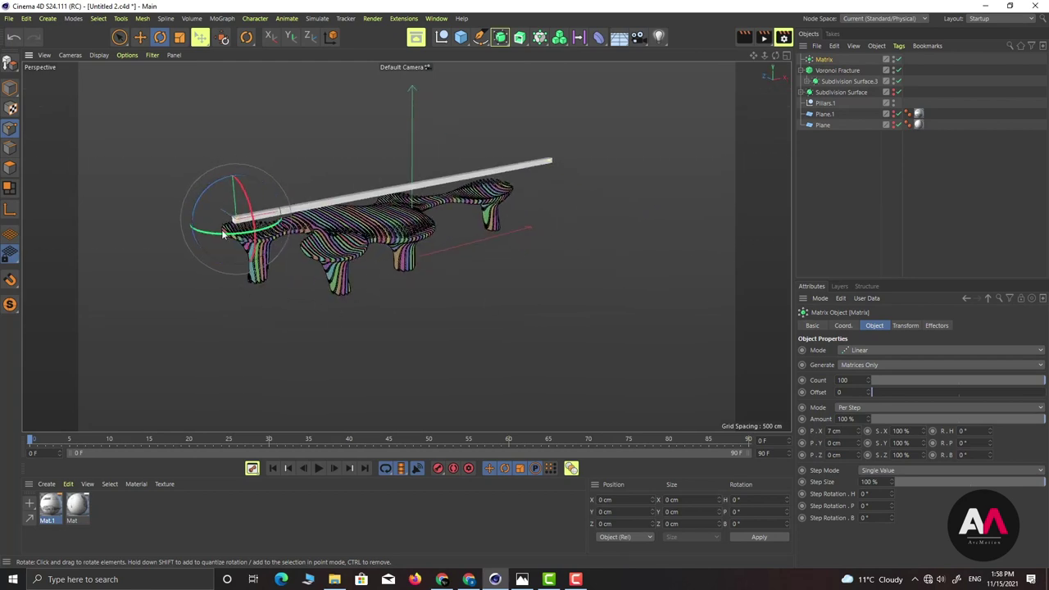
pyautogui.doubleClick(828, 60)
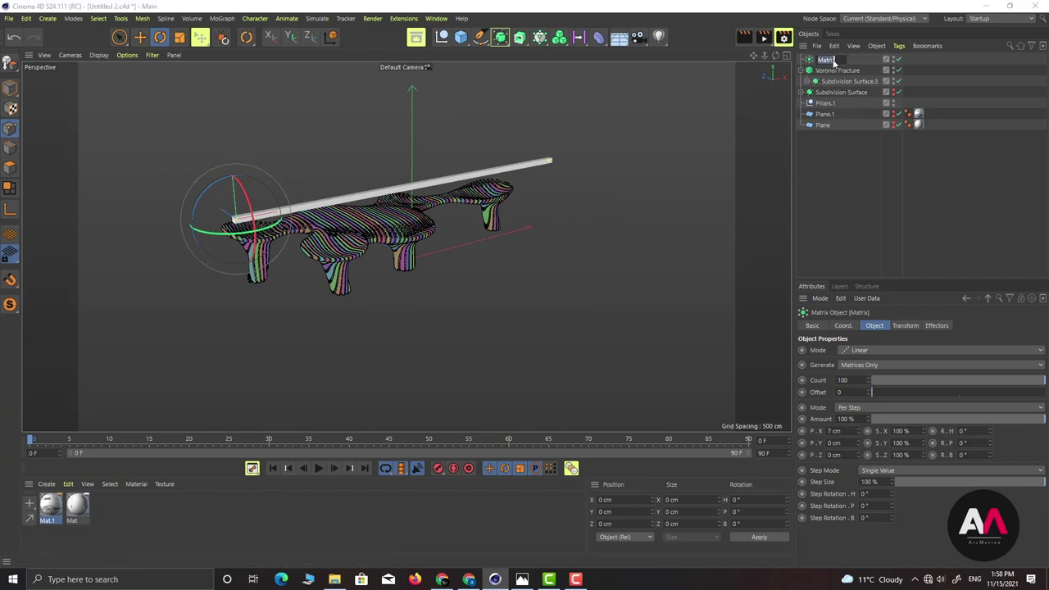
pyautogui.click(835, 60)
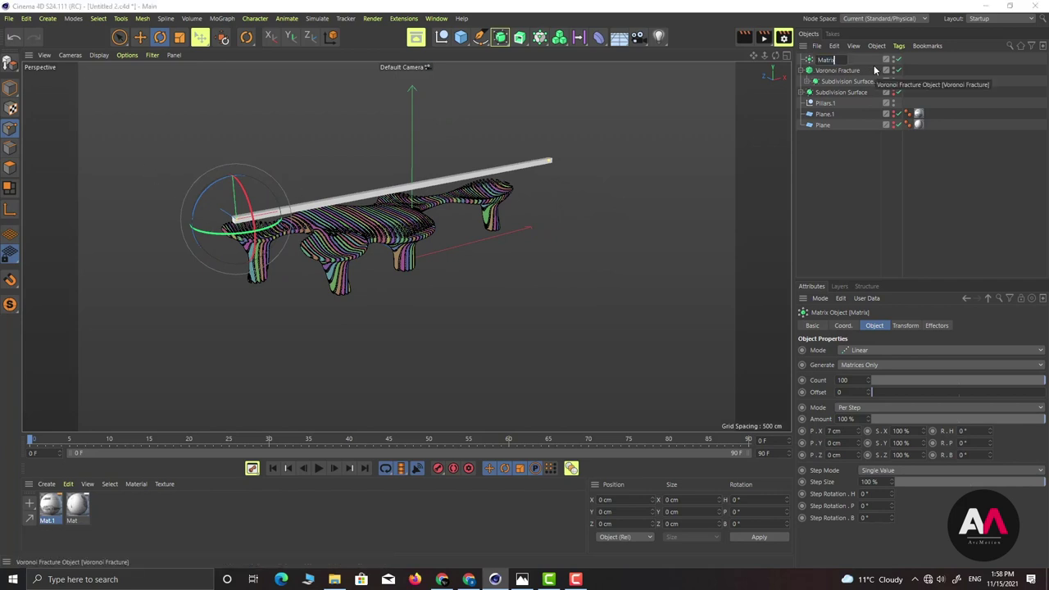
pyautogui.write('-X')
pyautogui.press('Return')
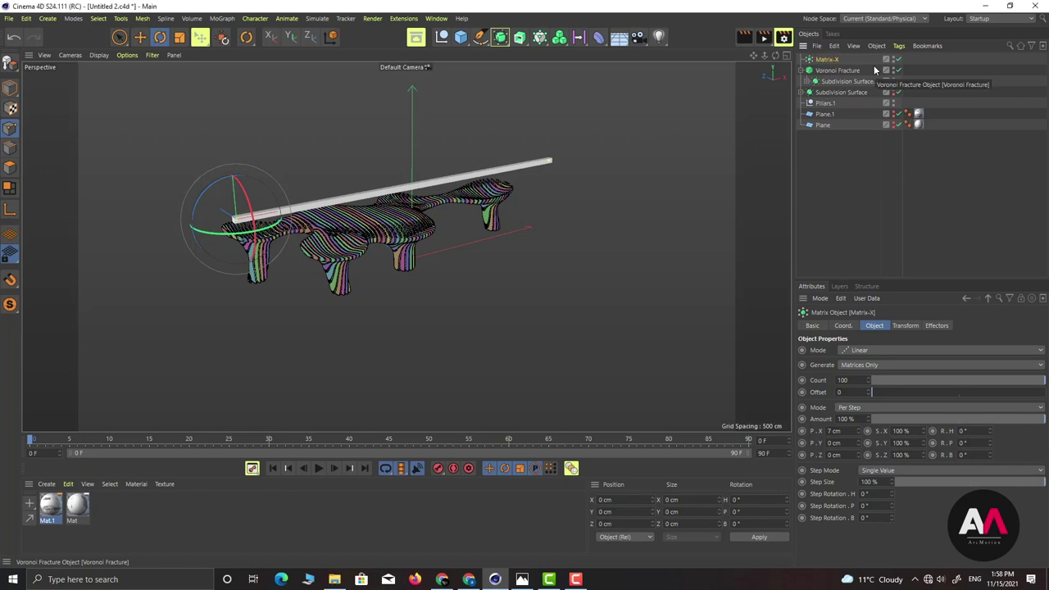
# Rename the Voronoi Fracture object to Timber-on X.
pyautogui.click(140, 37)
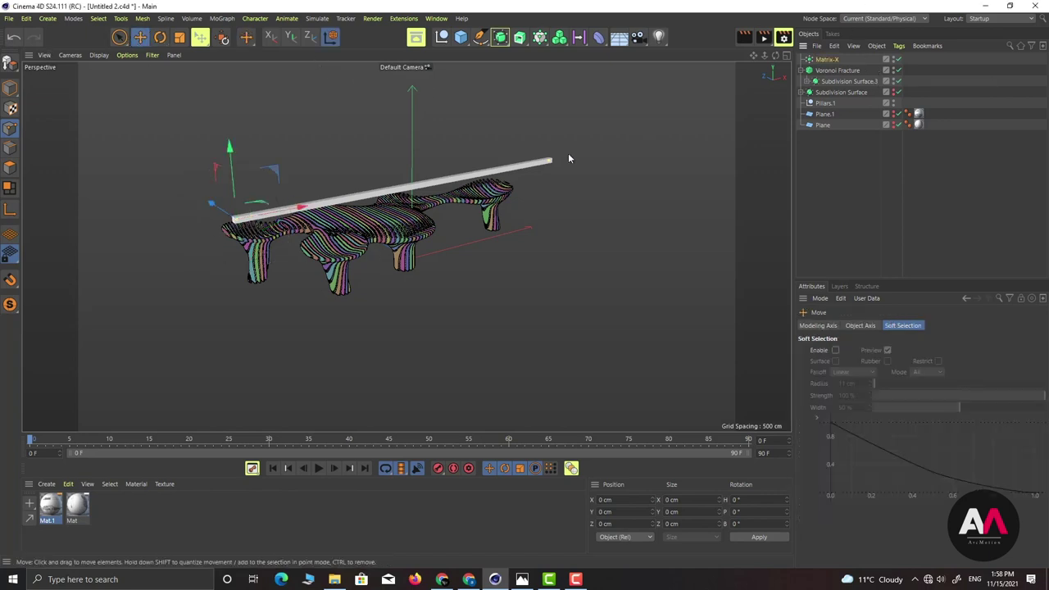
pyautogui.click(848, 72)
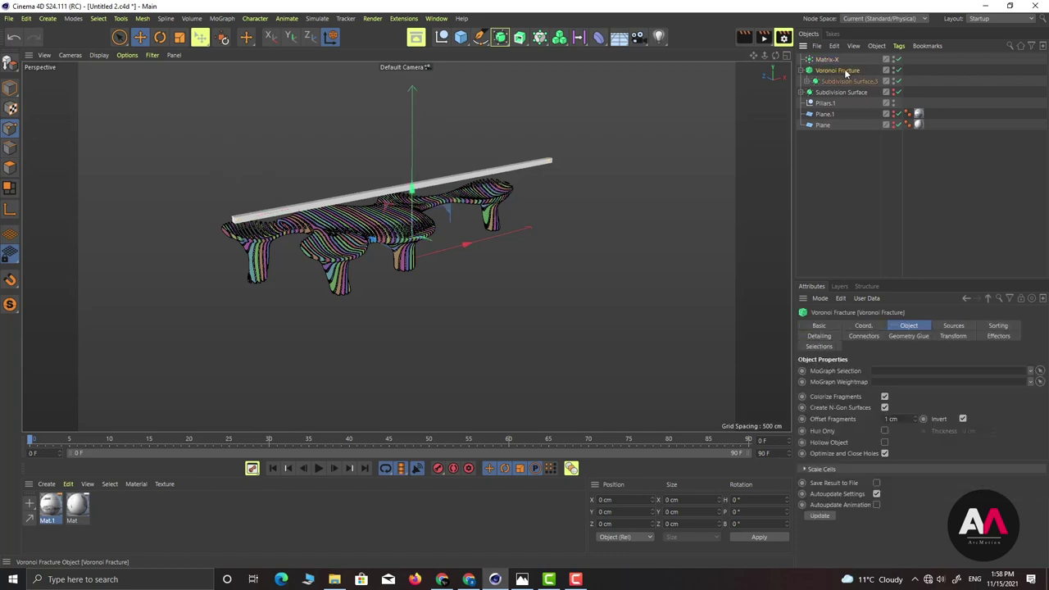
pyautogui.doubleClick(842, 71)
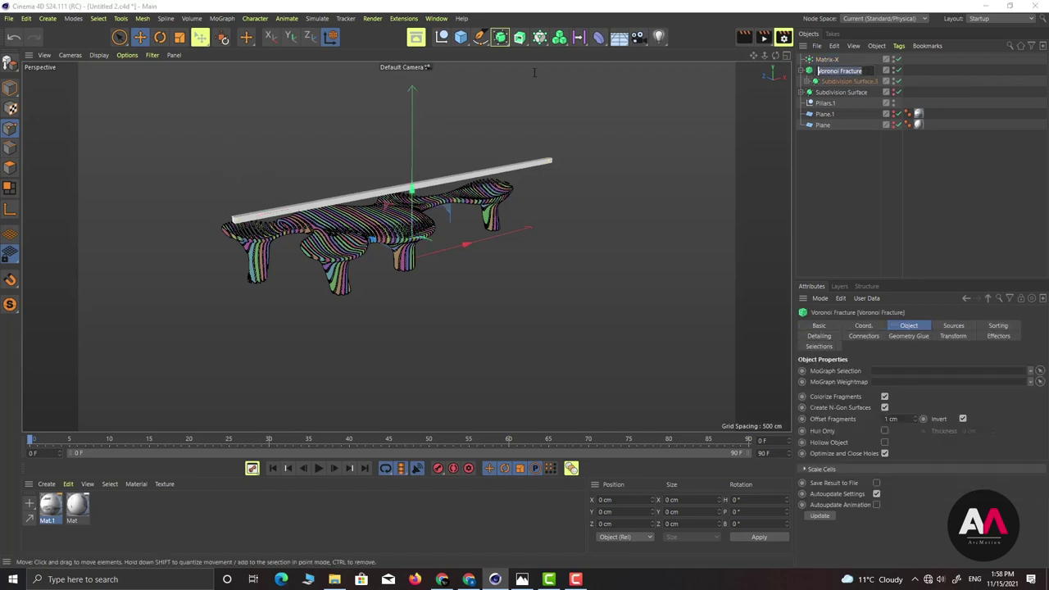
pyautogui.write('Timber-on X')
pyautogui.press('Return')
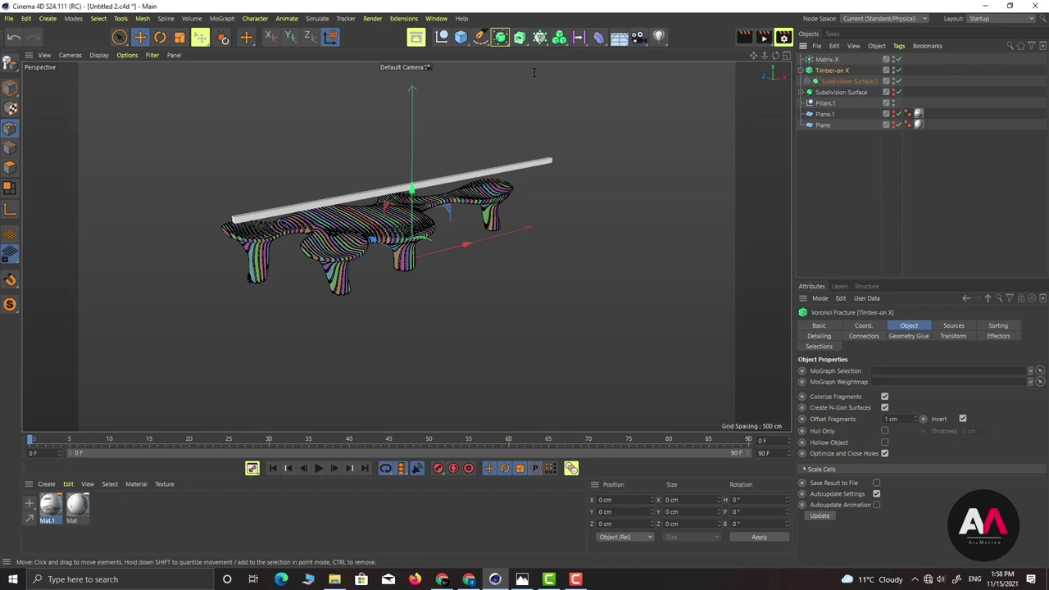
# Duplicate the Timber-on X fracture with its contents and place the copy above Matrix-X in the object hierarchy.
pyautogui.click(802, 71)
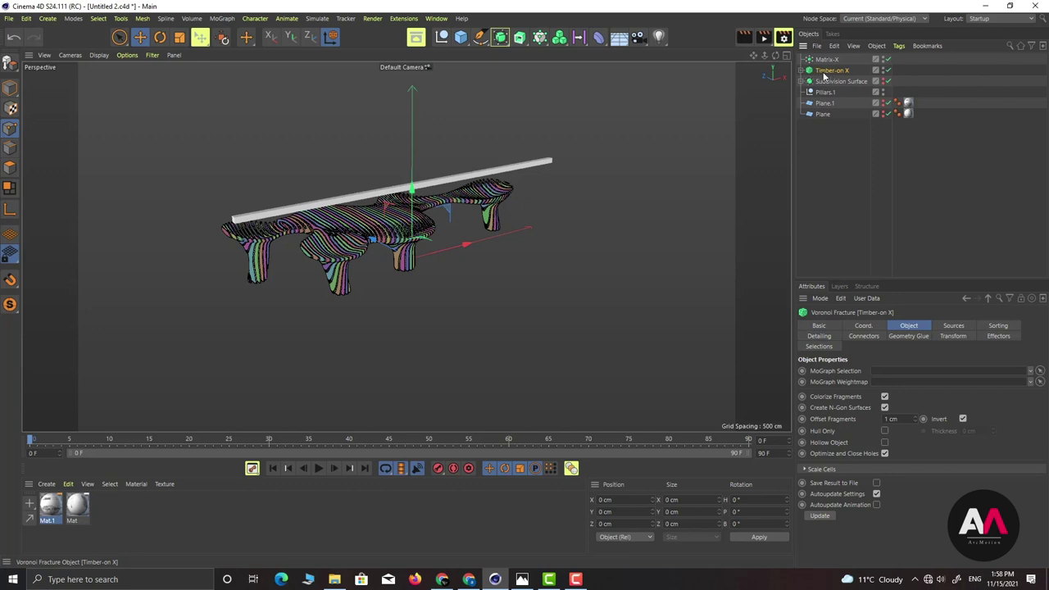
pyautogui.moveTo(827, 72); pyautogui.dragTo(832, 61)
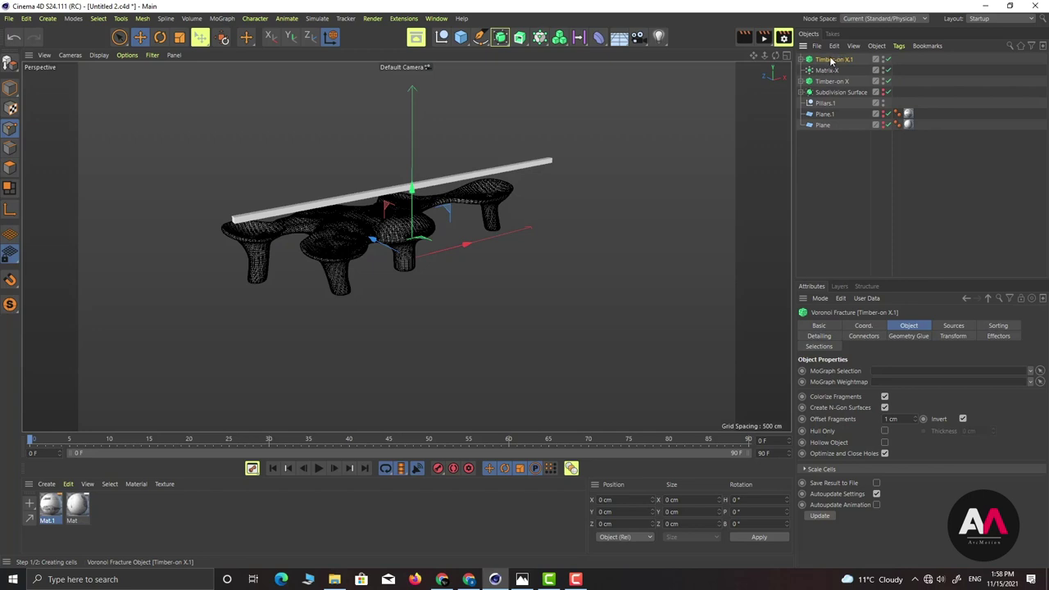
# Remove Matrix-X from the duplicated fracture's sources and hide the original Timber-on X fracture in the viewport.
pyautogui.click(954, 326)
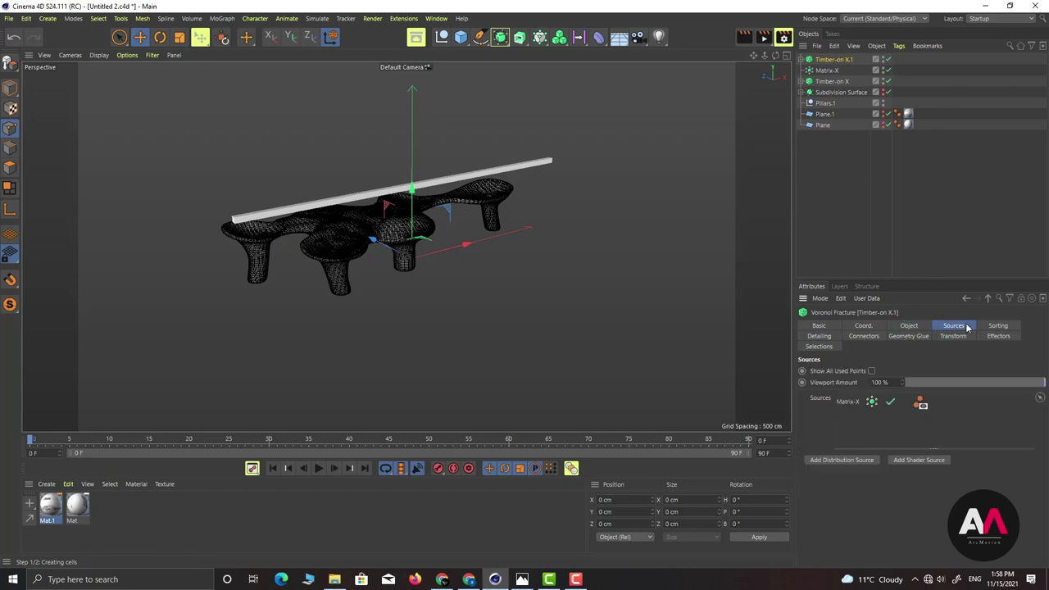
pyautogui.click(847, 402)
pyautogui.press('Delete')
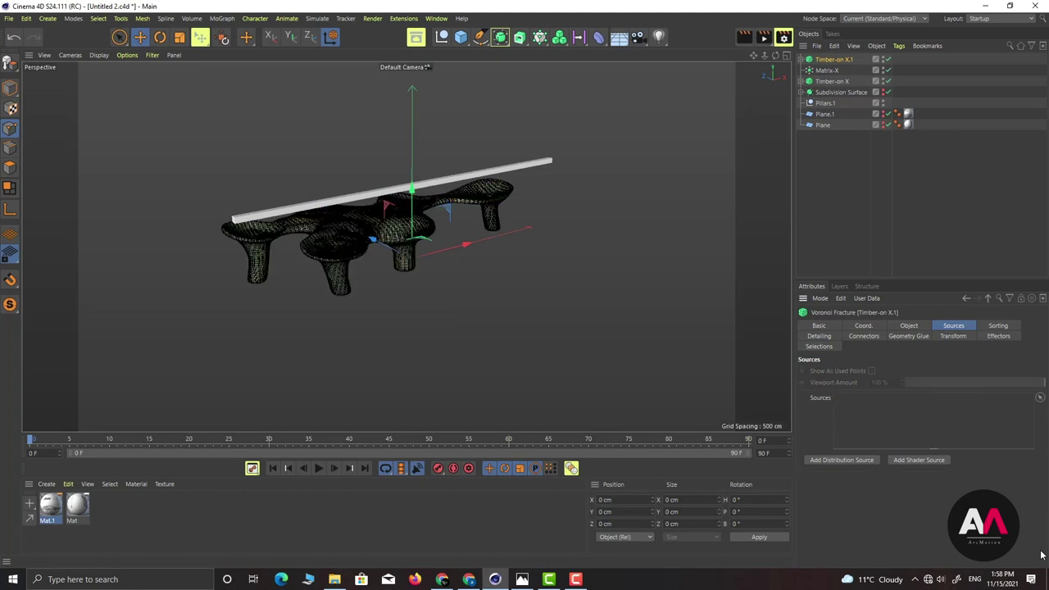
pyautogui.keyDown('alt'); pyautogui.click(883, 81); pyautogui.keyUp('alt')
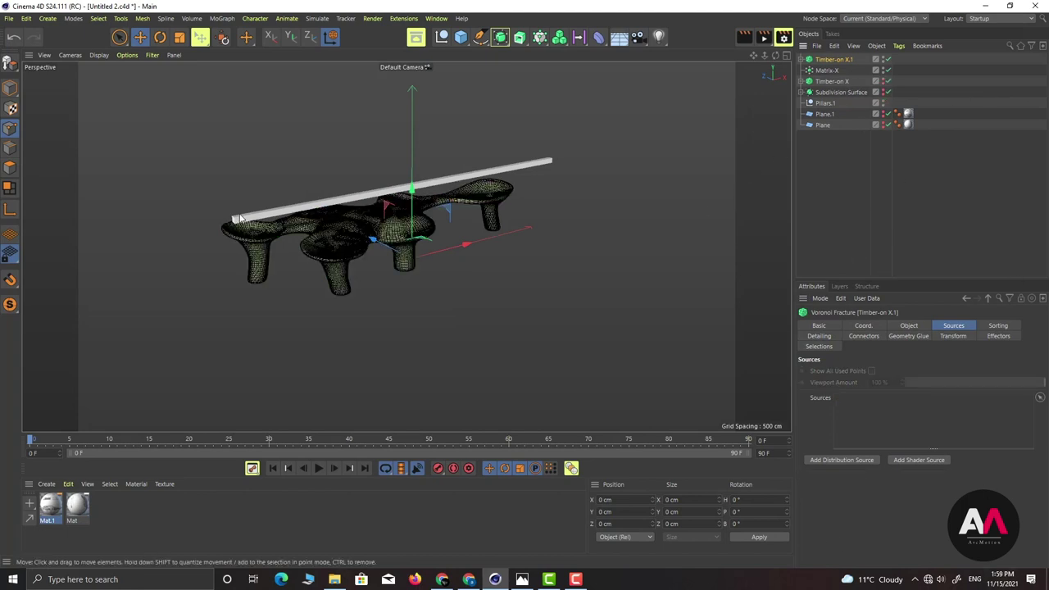
# Duplicate Matrix-X to the top of the object hierarchy and rename the copy Matrix-Z.
pyautogui.scroll(3, 240, 217)
pyautogui.click(827, 71)
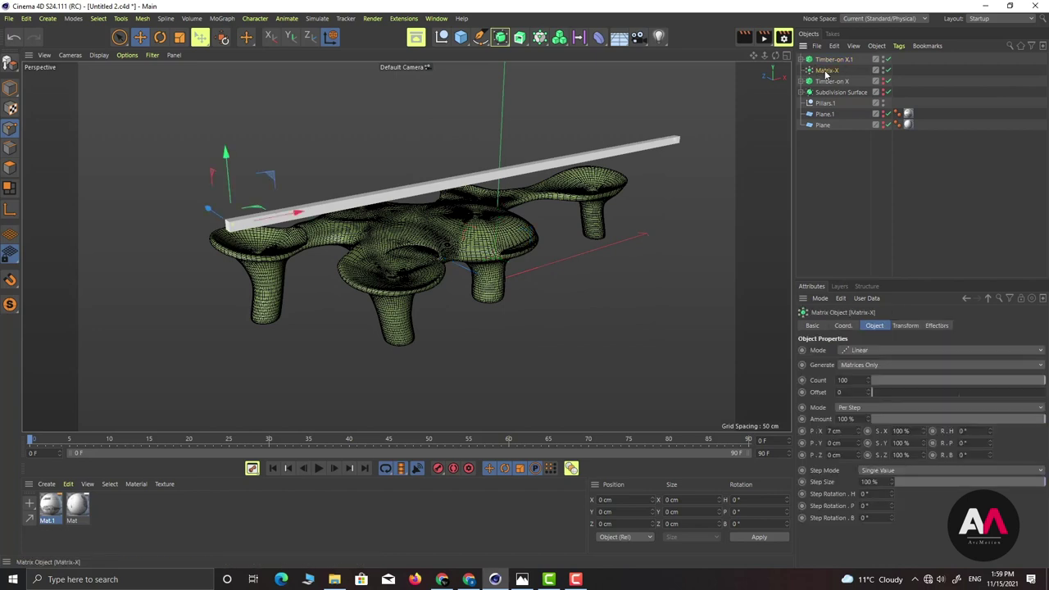
pyautogui.keyDown('ctrl'); pyautogui.moveTo(827, 70); pyautogui.dragTo(838, 60); pyautogui.keyUp('ctrl')
pyautogui.doubleClick(831, 60)
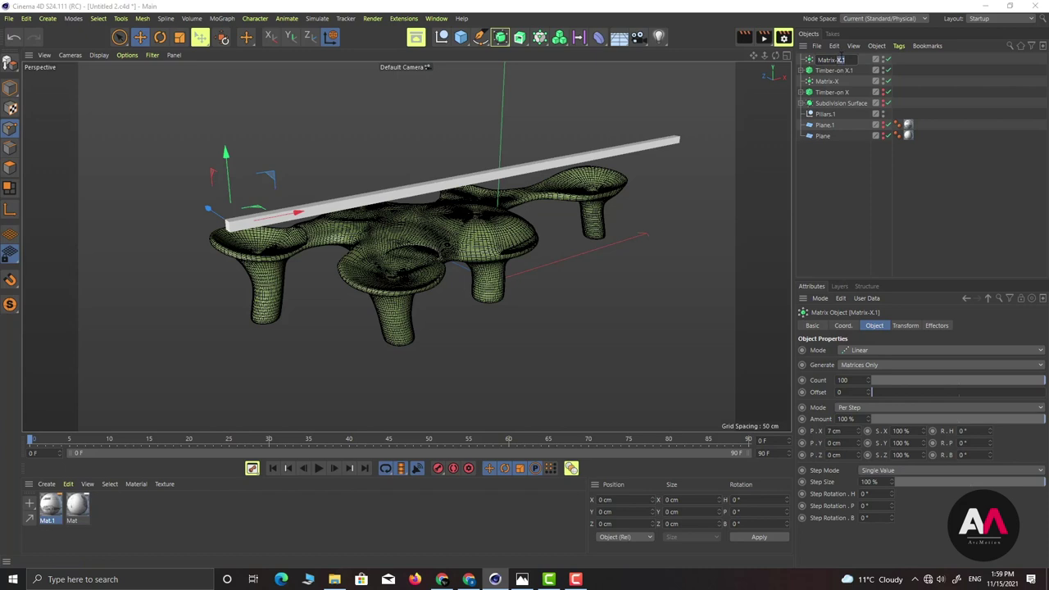
pyautogui.write('Z')
pyautogui.press('Return')
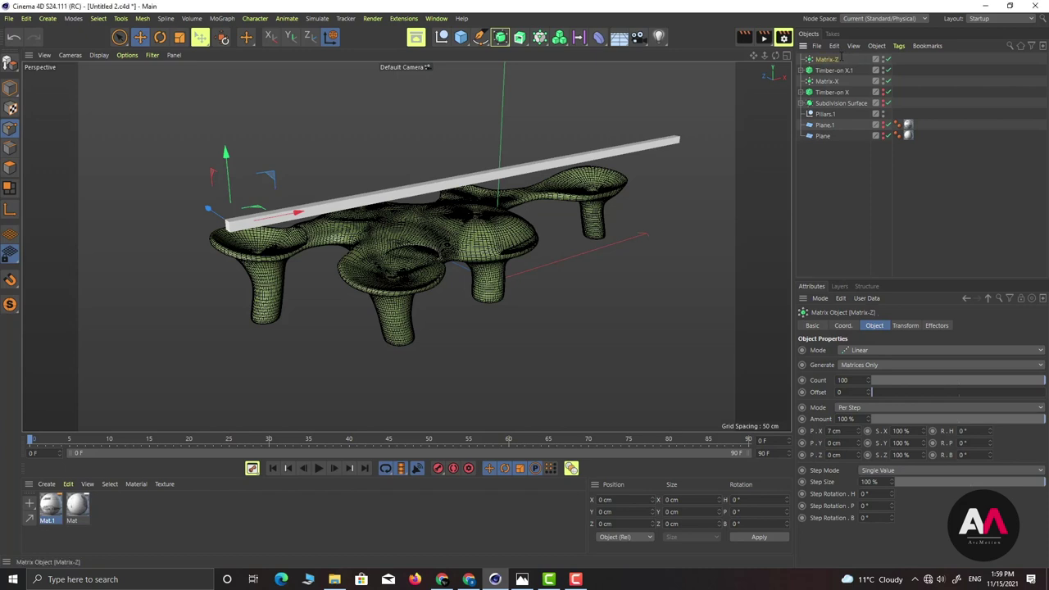
# Rename the duplicated Voronoi Fracture to Timber-on Z.
pyautogui.doubleClick(847, 72)
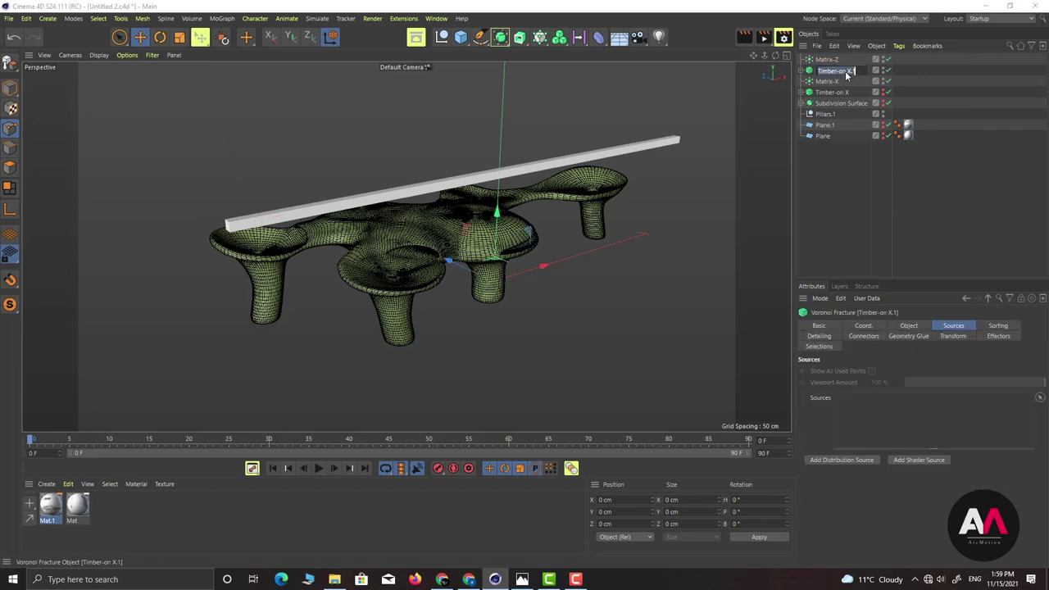
pyautogui.moveTo(847, 72); pyautogui.dragTo(877, 71)
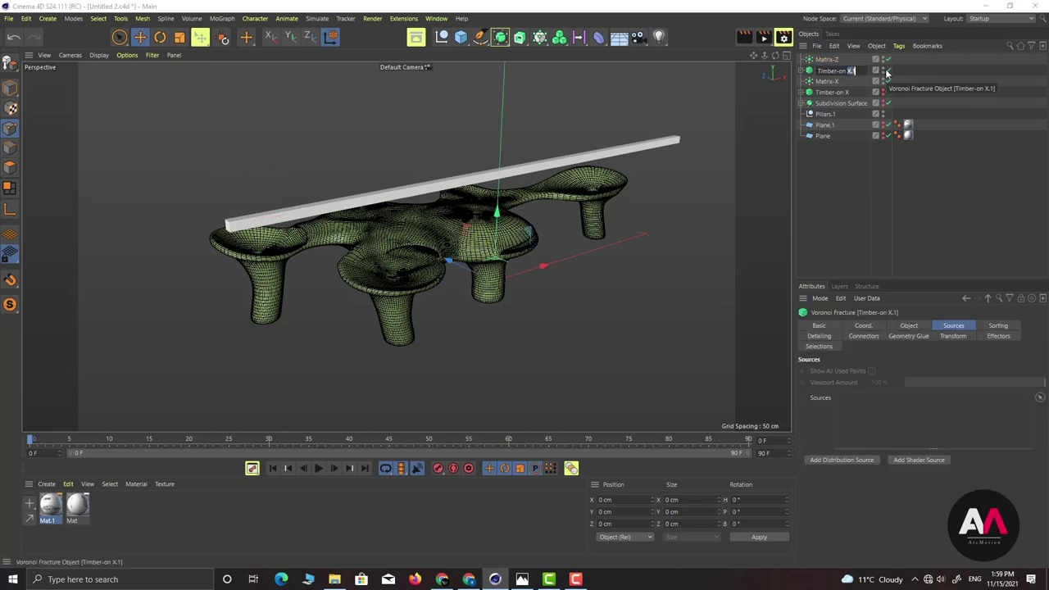
pyautogui.write('Z')
pyautogui.press('Return')
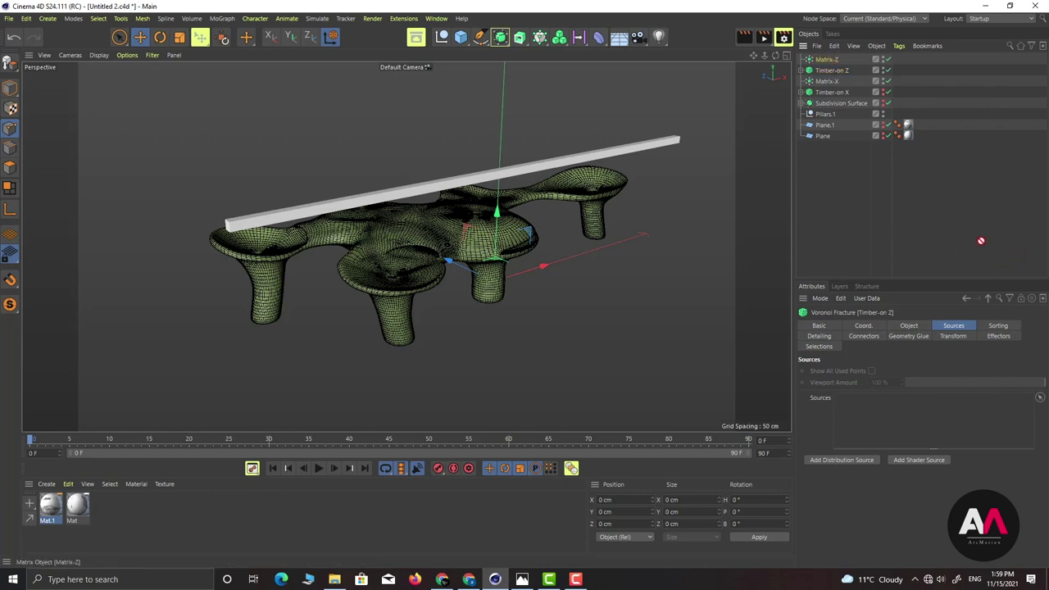
# Turn the Matrix-Z row onto the Z axis by setting its per-step position to 0 cm in X and 7 cm in Z.
pyautogui.moveTo(981, 241); pyautogui.dragTo(828, 62)
pyautogui.click(823, 60)
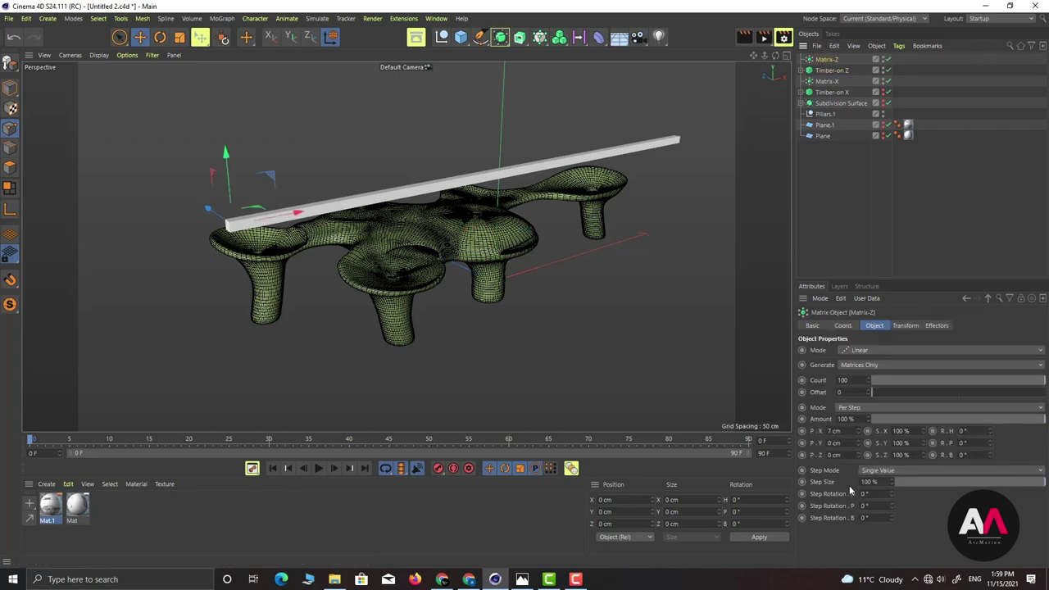
pyautogui.moveTo(849, 433); pyautogui.dragTo(659, 415)
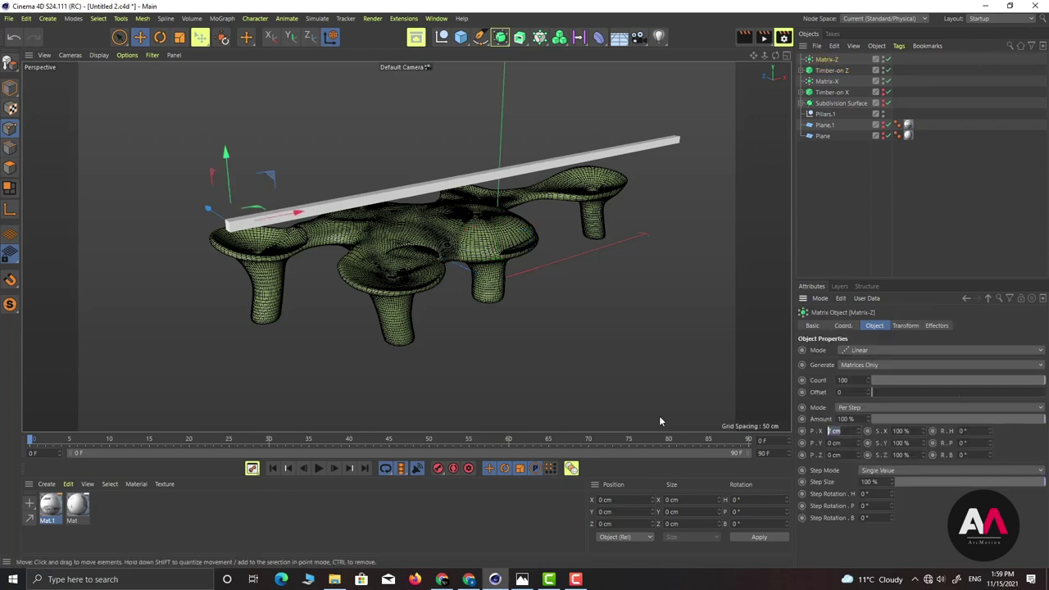
pyautogui.write('0')
pyautogui.press('Return')
pyautogui.doubleClick(844, 456)
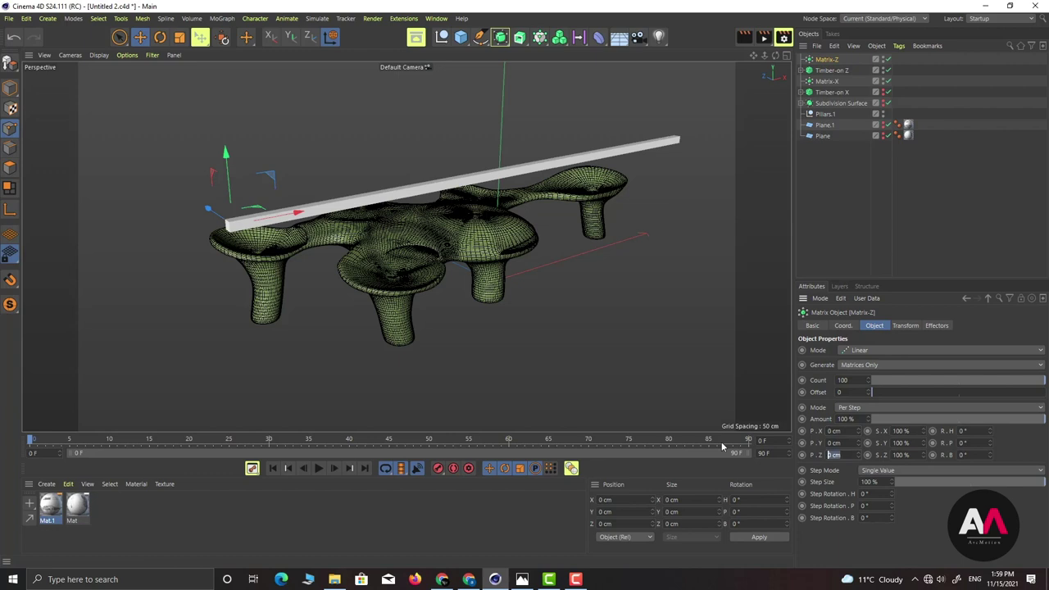
pyautogui.write('7')
pyautogui.press('Return')
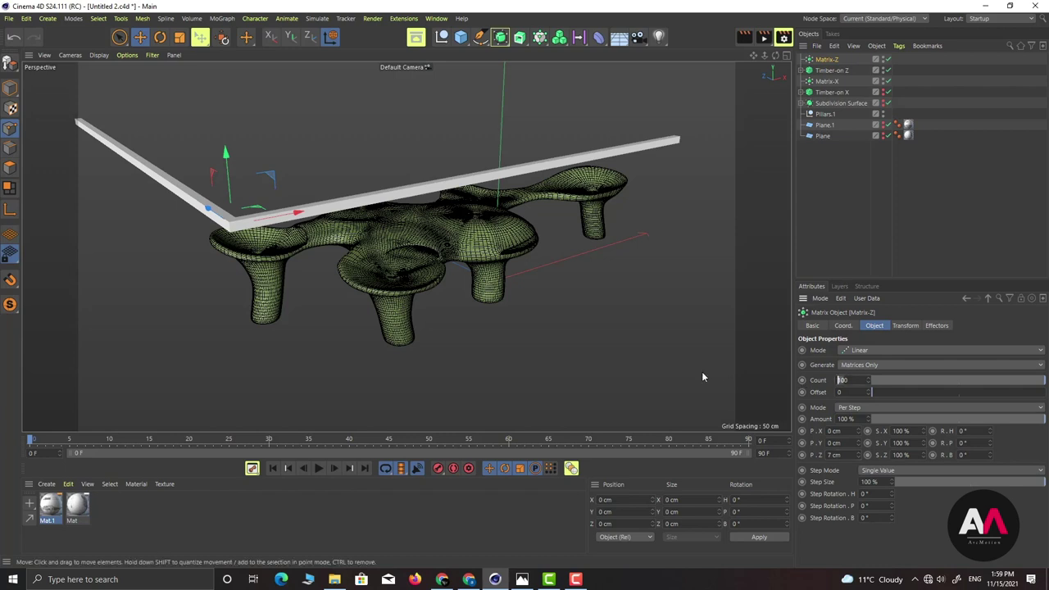
# Try a count of 500 on Matrix-Z, and reduce it to 50.
pyautogui.write('500')
pyautogui.press('Return')
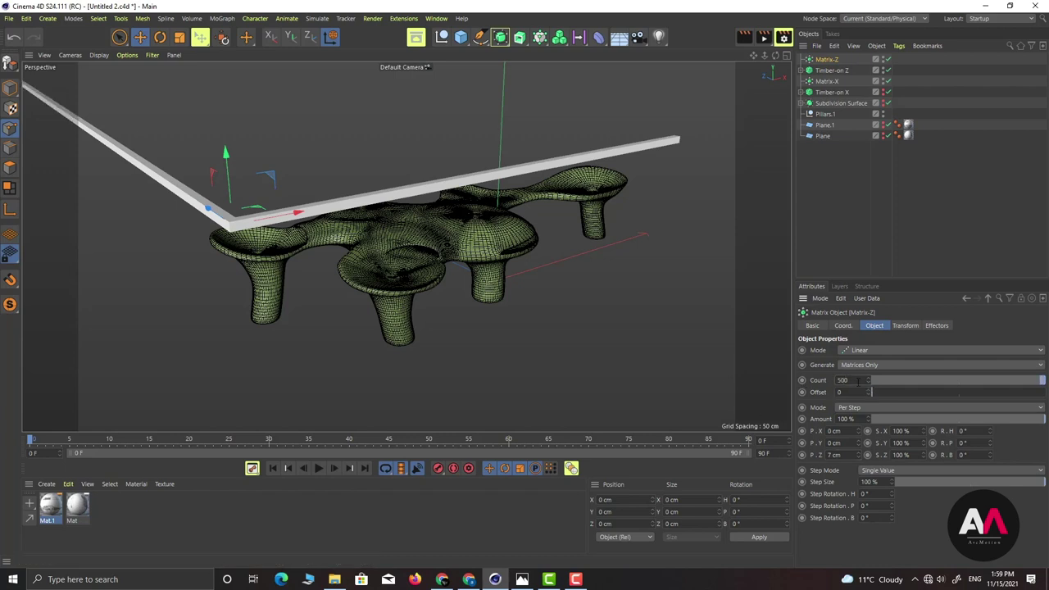
pyautogui.moveTo(858, 381); pyautogui.dragTo(656, 371)
pyautogui.write('50')
pyautogui.press('Return')
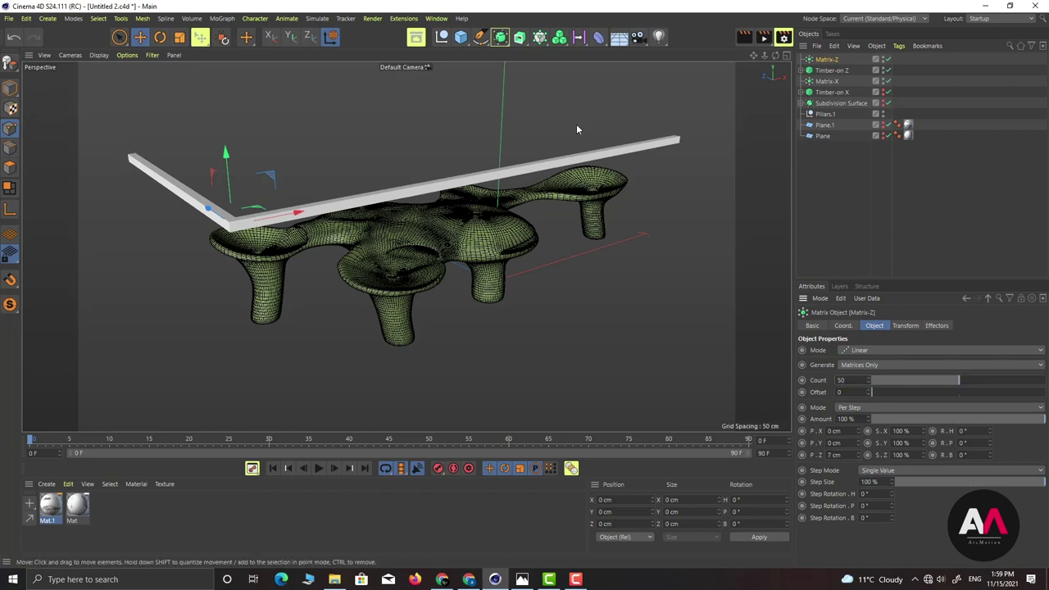
# In the right view, shift Matrix-Z along Z to start just beyond the canopy's edge and reduce its count to 40 to span the structure.
pyautogui.click(787, 56)
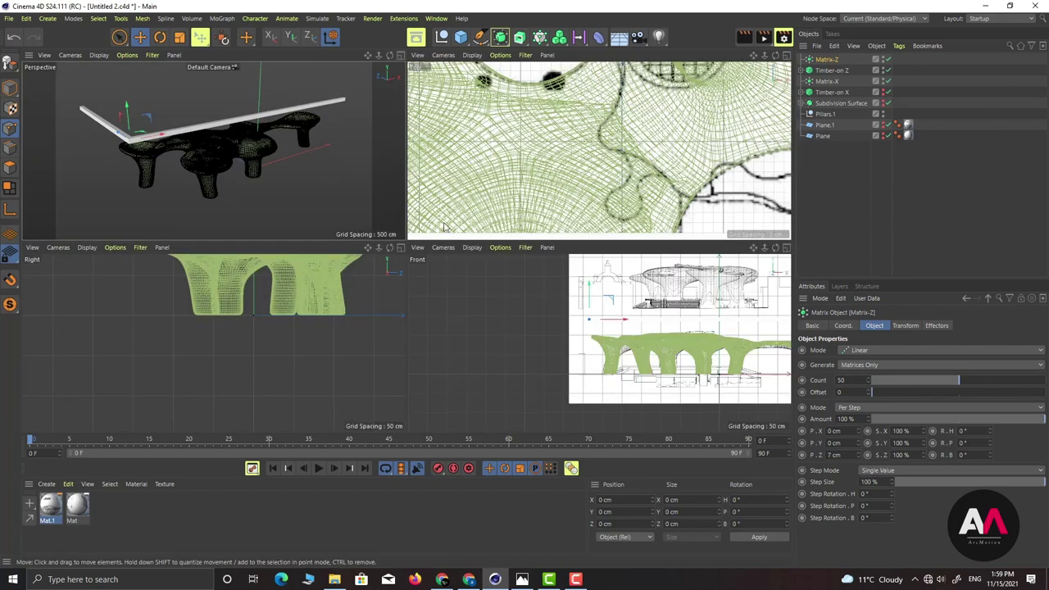
pyautogui.click(401, 247)
pyautogui.scroll(-3, 405, 274)
pyautogui.scroll(2, 403, 273)
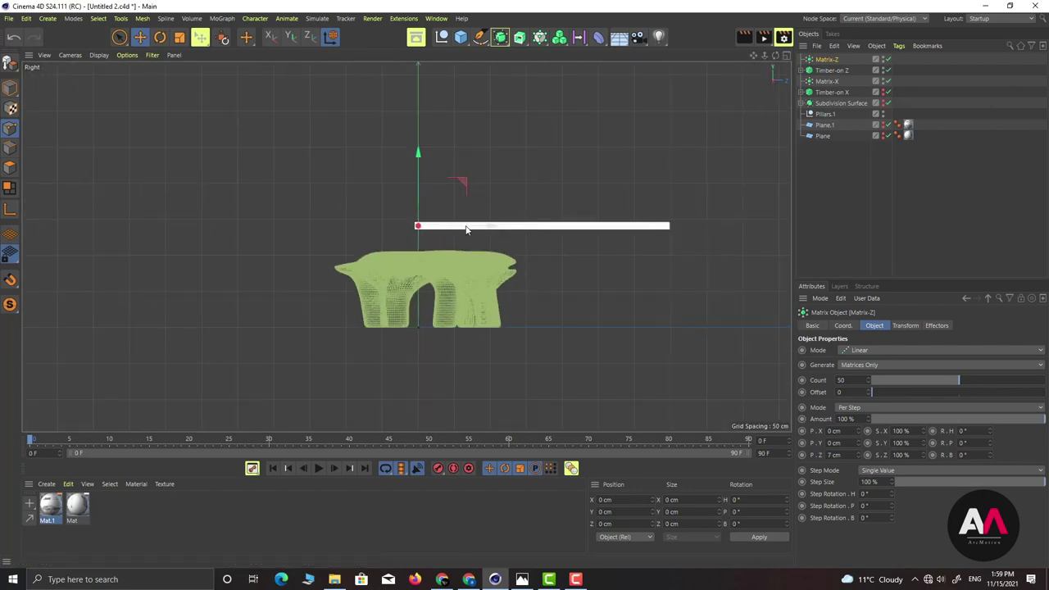
pyautogui.moveTo(466, 230); pyautogui.dragTo(377, 232)
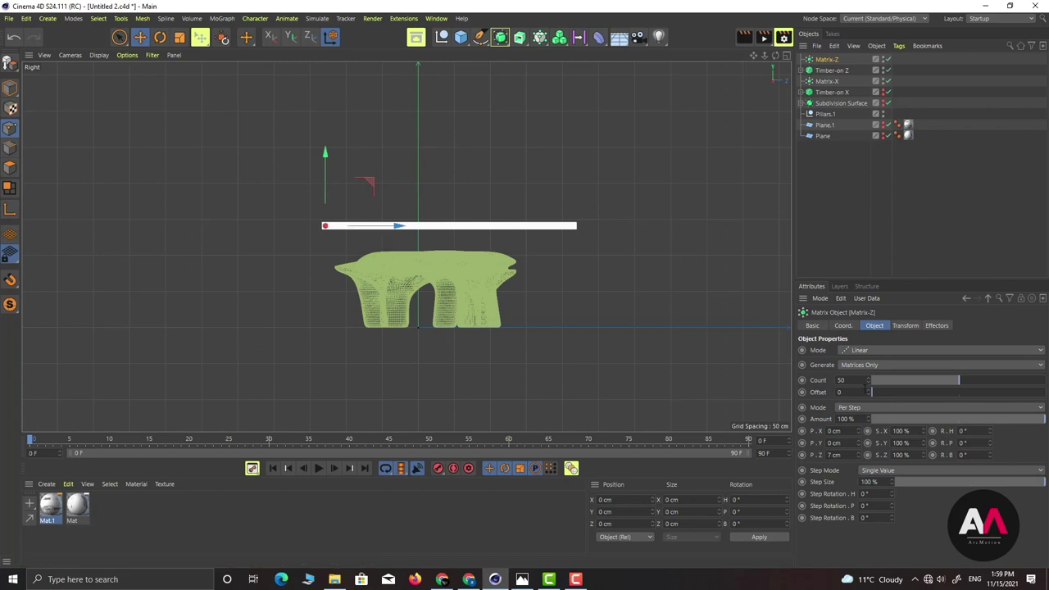
pyautogui.moveTo(870, 388); pyautogui.dragTo(870, 387)
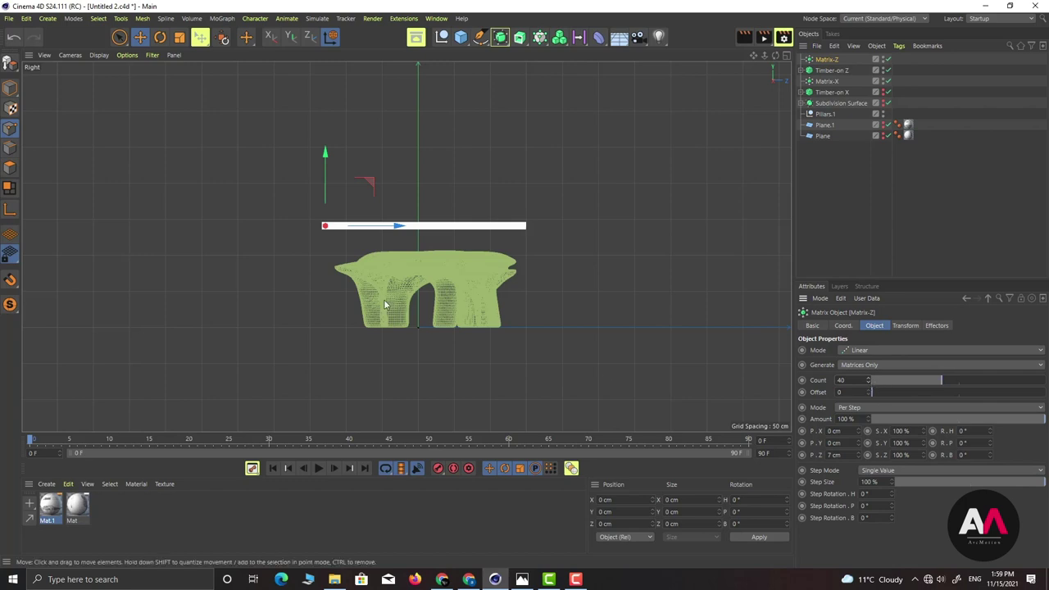
# Return to the perspective view and hide the Matrix-X row in the viewport.
pyautogui.click(786, 55)
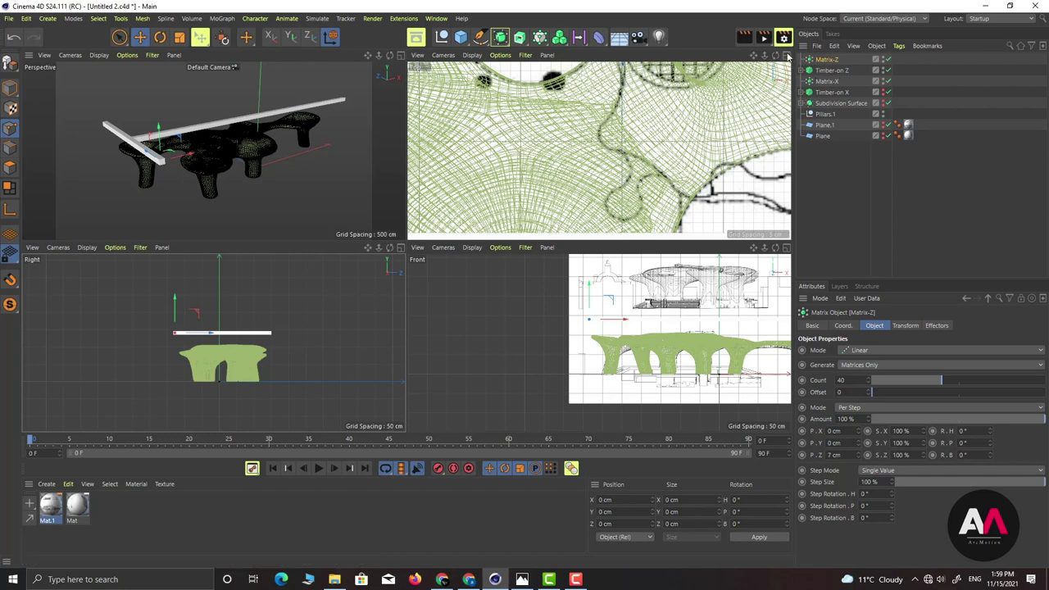
pyautogui.click(787, 56)
pyautogui.click(786, 56)
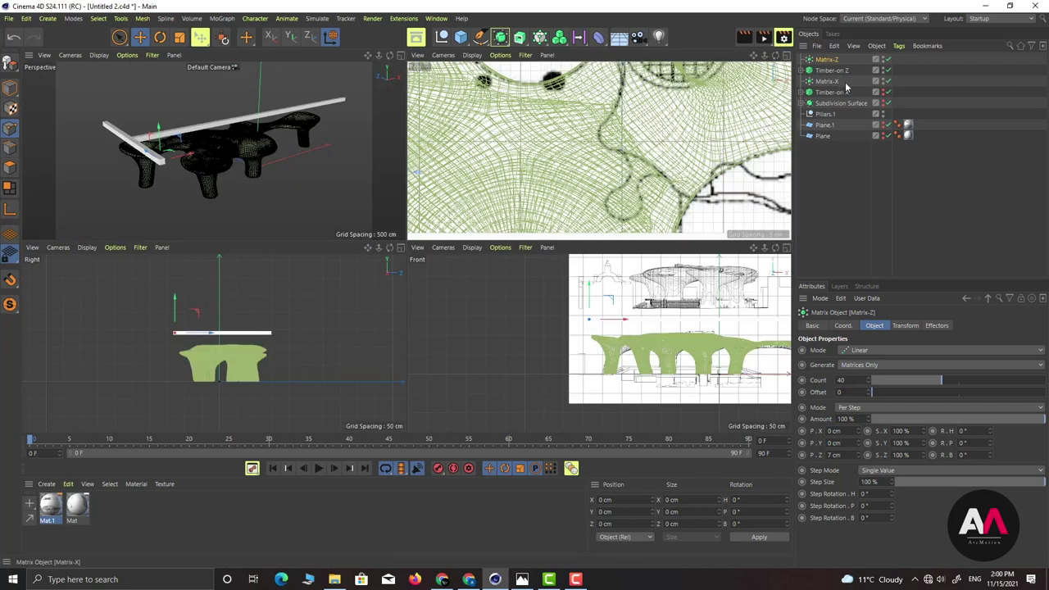
pyautogui.click(401, 55)
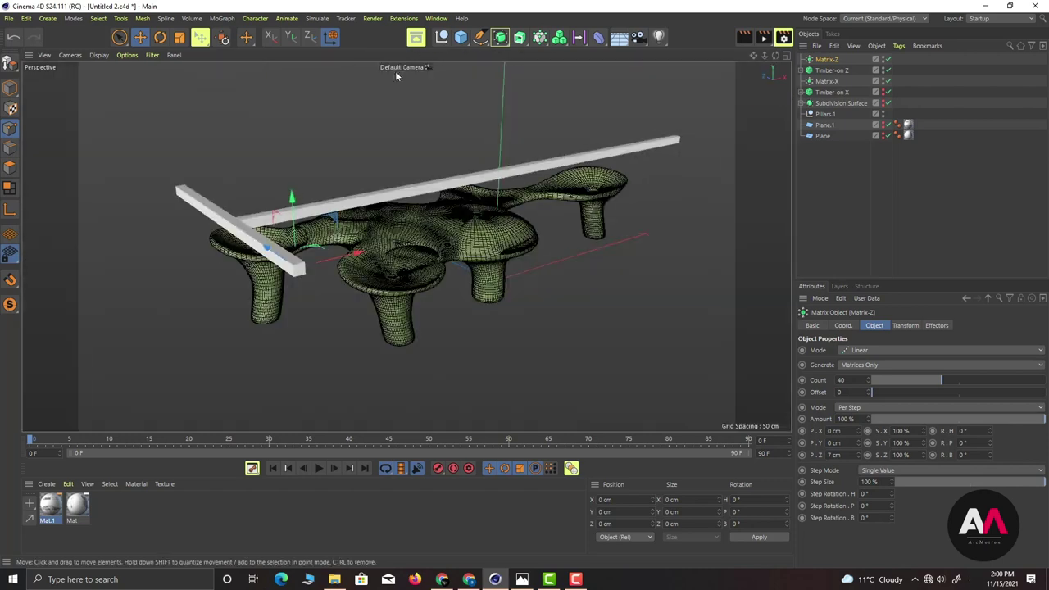
pyautogui.keyDown('alt'); pyautogui.moveTo(308, 207); pyautogui.dragTo(344, 203); pyautogui.keyUp('alt')
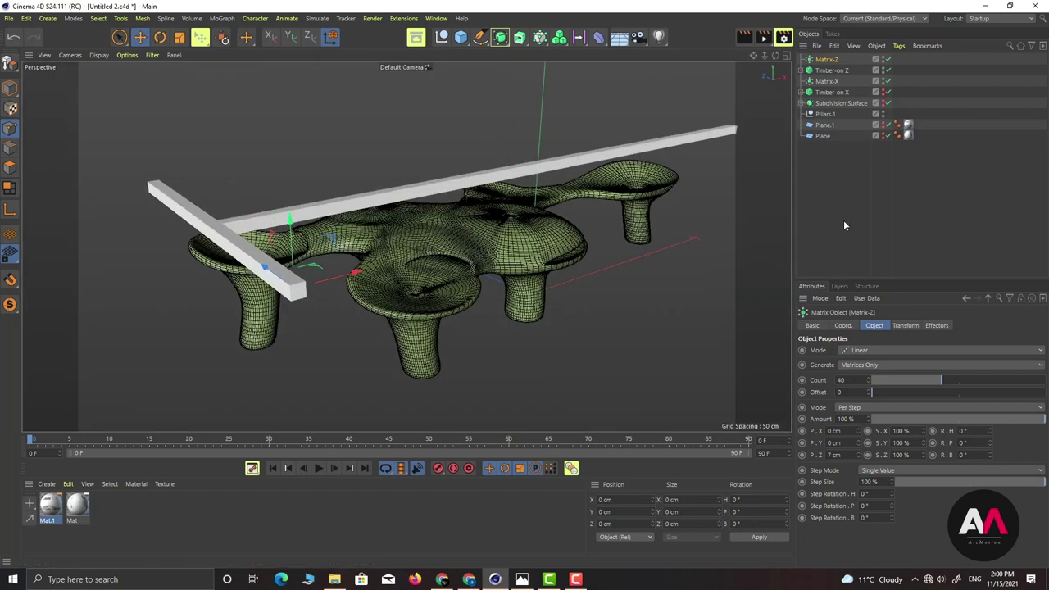
pyautogui.click(884, 81)
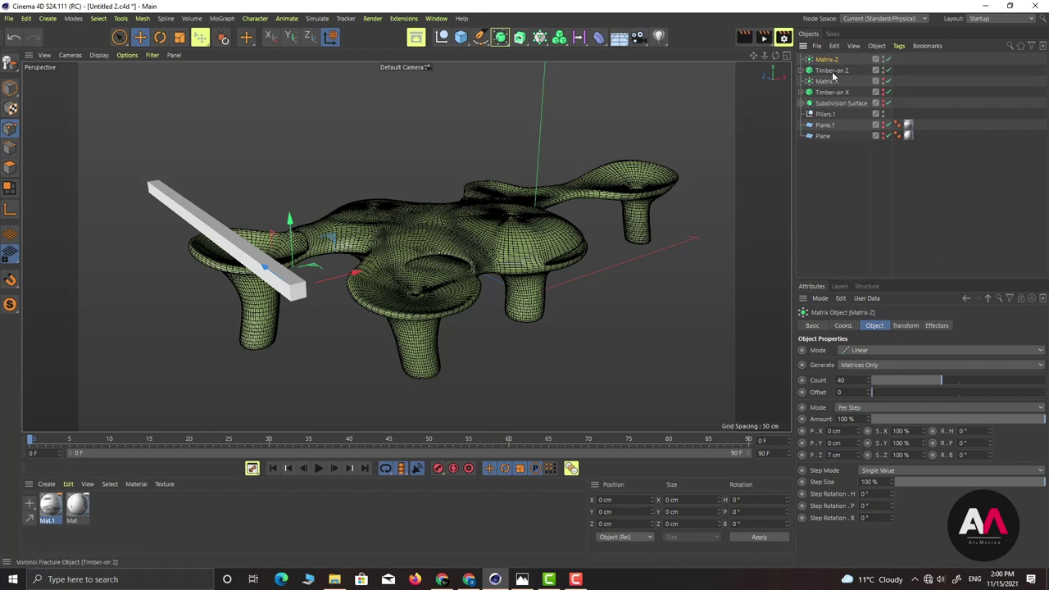
# Assign Matrix-Z as the fracture source of the Timber-on Z Voronoi Fracture.
pyautogui.click(808, 72)
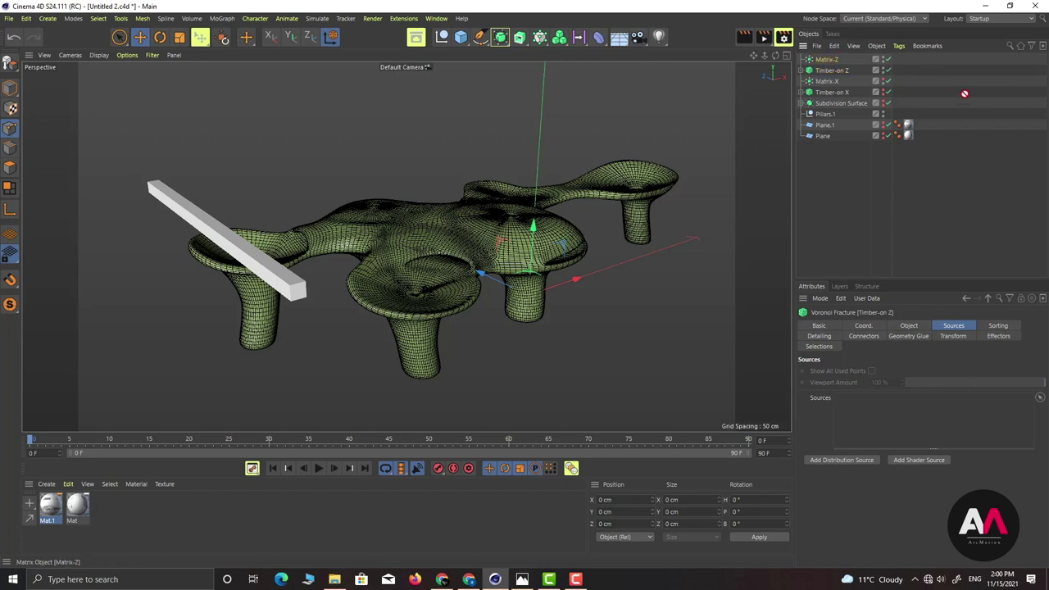
pyautogui.moveTo(894, 368); pyautogui.dragTo(853, 399)
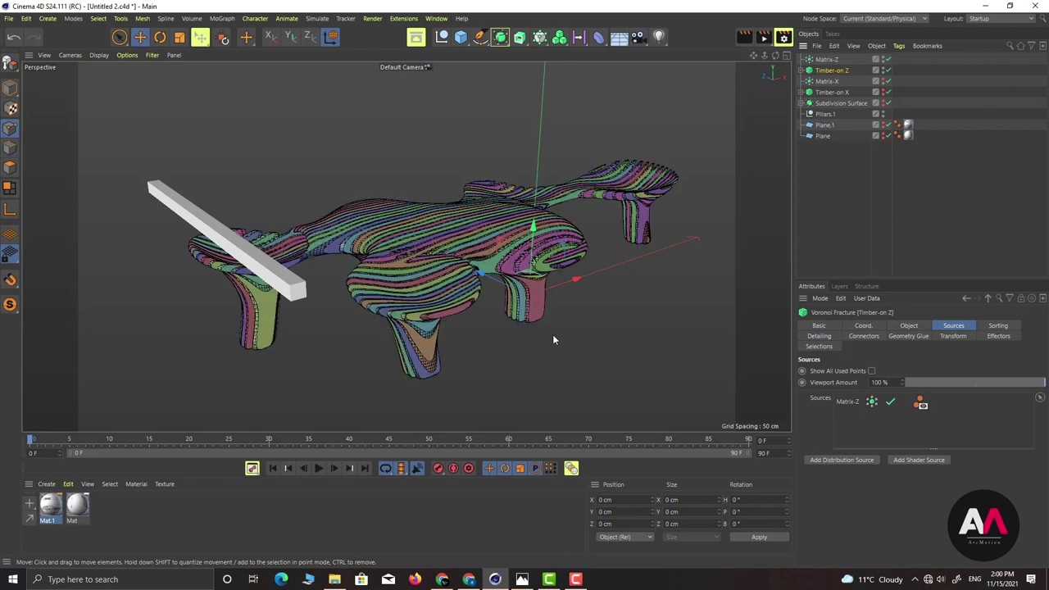
pyautogui.keyDown('alt'); pyautogui.moveTo(540, 333); pyautogui.dragTo(551, 200); pyautogui.keyUp('alt')
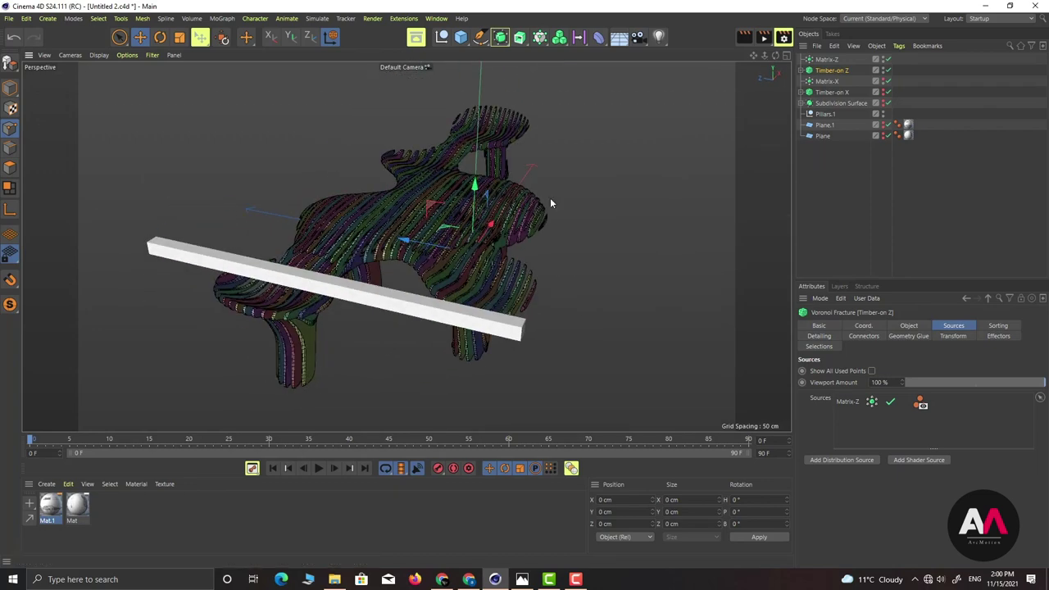
# Hide the Matrix-Z row in the viewport and show the Timber-on X ribs together with the Timber-on Z ribs.
pyautogui.click(883, 59)
pyautogui.click(828, 60)
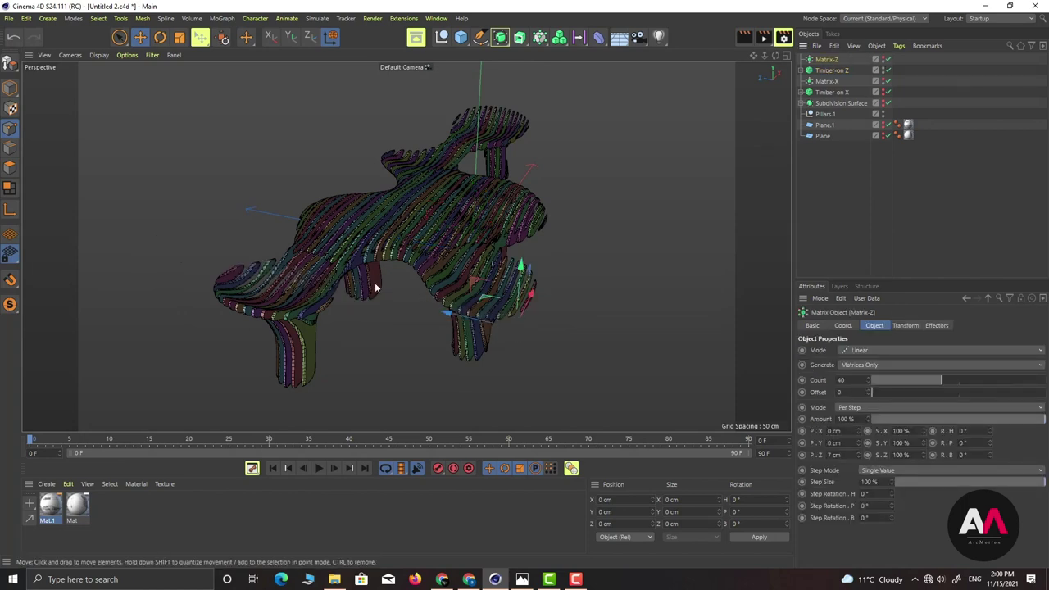
pyautogui.keyDown('alt'); pyautogui.moveTo(361, 280); pyautogui.dragTo(503, 215); pyautogui.keyUp('alt')
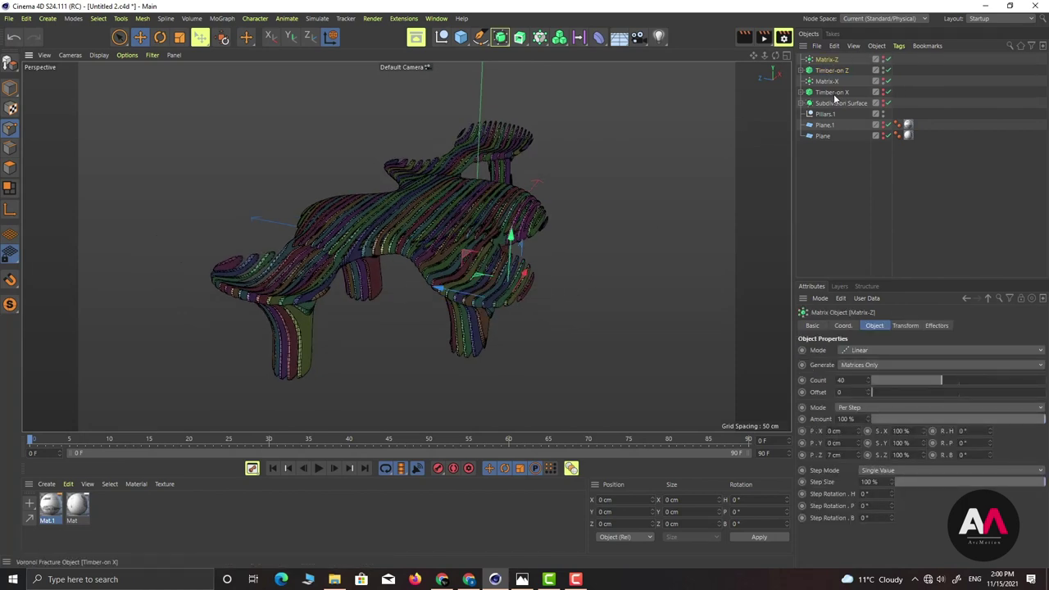
pyautogui.click(886, 92)
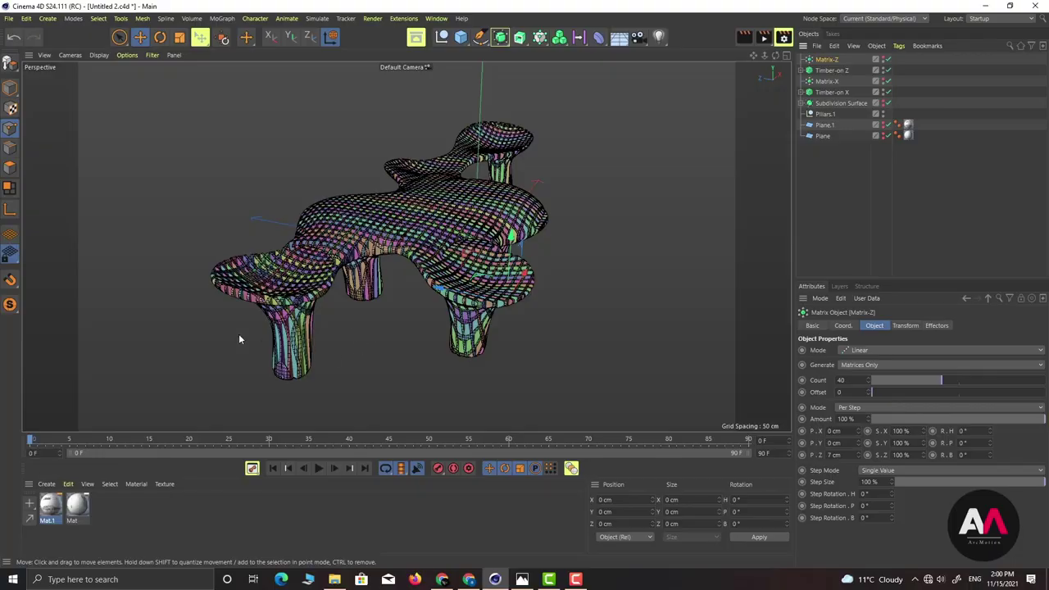
# Inspect the crossing ribs from several sides and up close, checking their thickness and the gaps across the canopy and pillars.
pyautogui.scroll(3, 373, 287)
pyautogui.moveTo(549, 263)
pyautogui.keyDown('alt'); pyautogui.mouseDown()
pyautogui.moveTo(552, 327)
pyautogui.moveTo(573, 368)
pyautogui.moveTo(537, 256)
pyautogui.mouseUp(); pyautogui.keyUp('alt')
pyautogui.keyDown('alt'); pyautogui.moveTo(537, 256); pyautogui.dragTo(447, 253, button='right'); pyautogui.keyUp('alt')
pyautogui.keyDown('alt'); pyautogui.moveTo(447, 252); pyautogui.dragTo(302, 229); pyautogui.keyUp('alt')
pyautogui.scroll(-3, 353, 232)
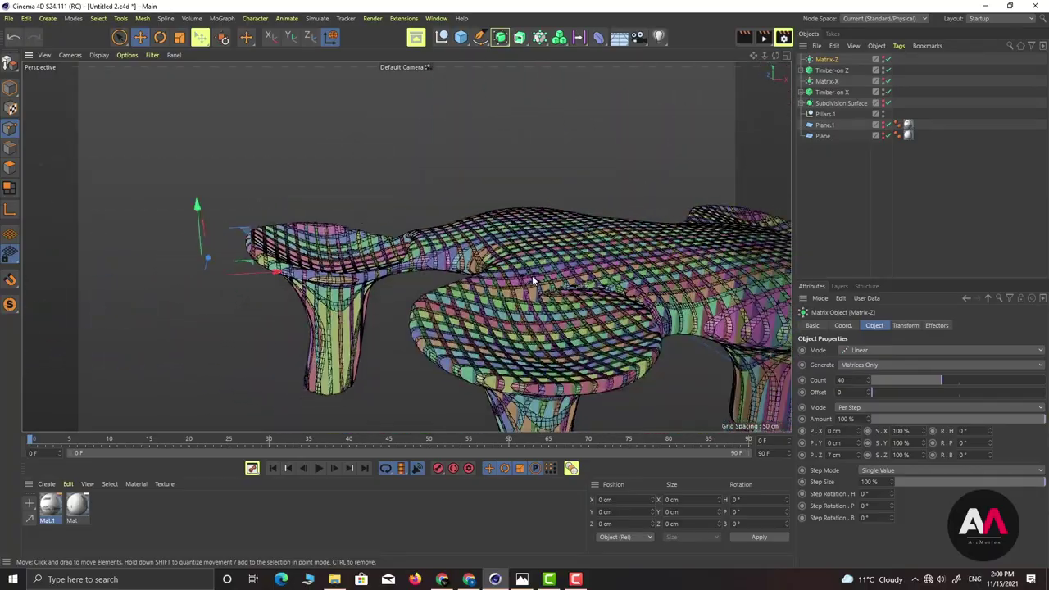
pyautogui.keyDown('alt'); pyautogui.moveTo(532, 279); pyautogui.dragTo(332, 232); pyautogui.keyUp('alt')
pyautogui.scroll(3, 564, 314)
pyautogui.keyDown('alt'); pyautogui.moveTo(564, 315); pyautogui.dragTo(418, 287); pyautogui.keyUp('alt')
pyautogui.scroll(5, 669, 202)
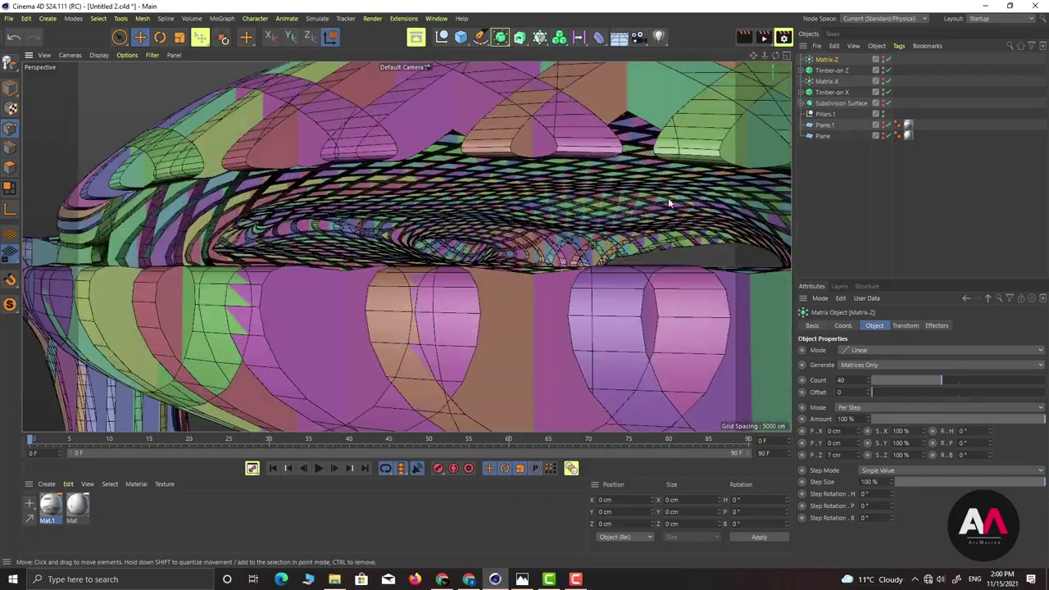
pyautogui.scroll(-1, 468, 197)
pyautogui.keyDown('alt'); pyautogui.moveTo(470, 195); pyautogui.dragTo(438, 219); pyautogui.keyUp('alt')
pyautogui.scroll(-3, 469, 189)
pyautogui.scroll(3, 367, 213)
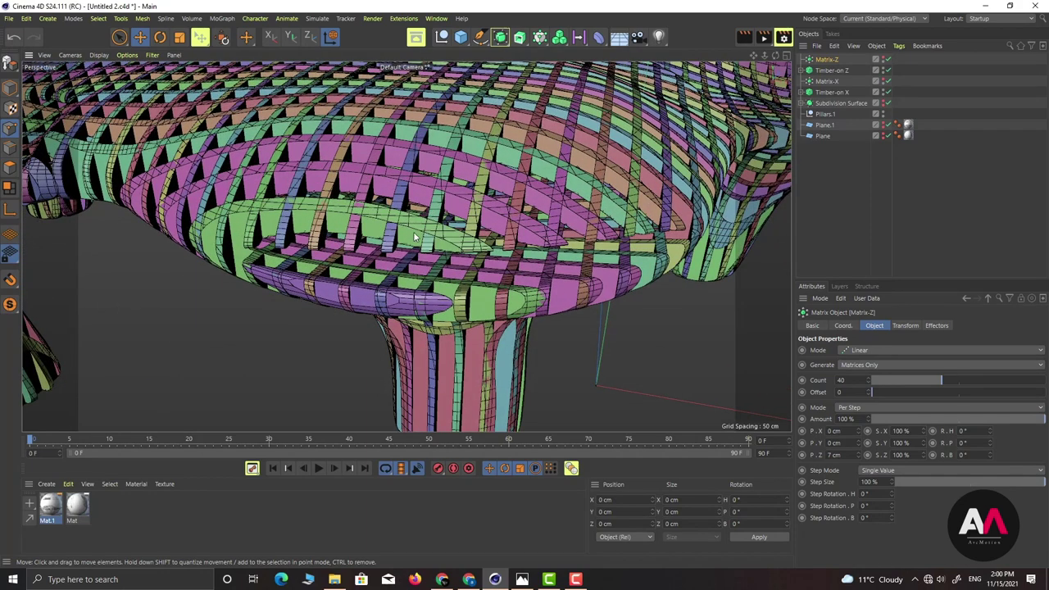
# On both Timber-on Z and Timber-on X, try a fragment offset of 0.7 cm, and reduce it to 0.5 cm.
pyautogui.click(832, 70)
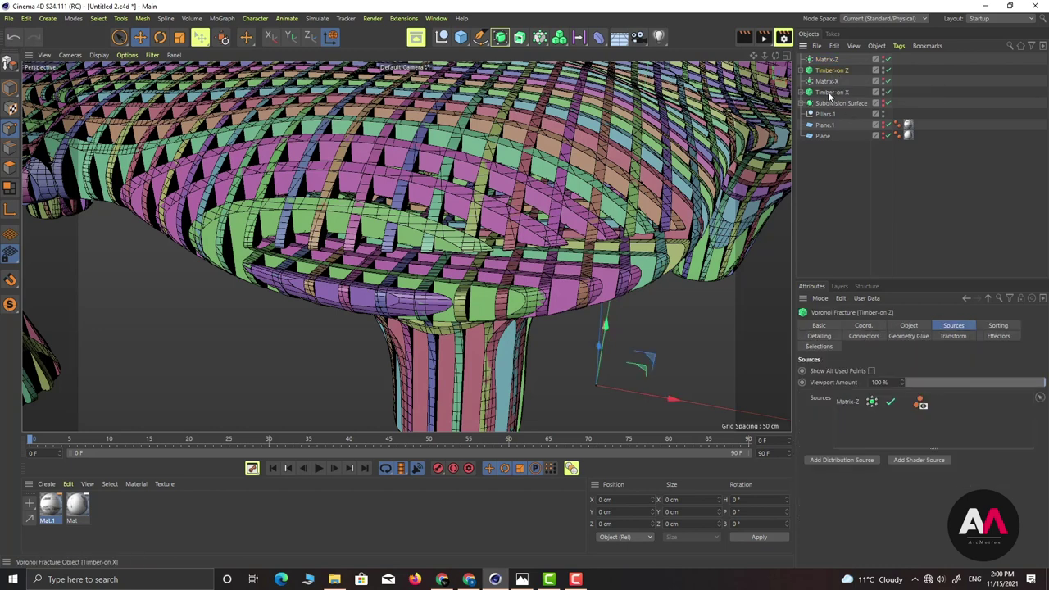
pyautogui.keyDown('ctrl'); pyautogui.click(832, 93); pyautogui.keyUp('ctrl')
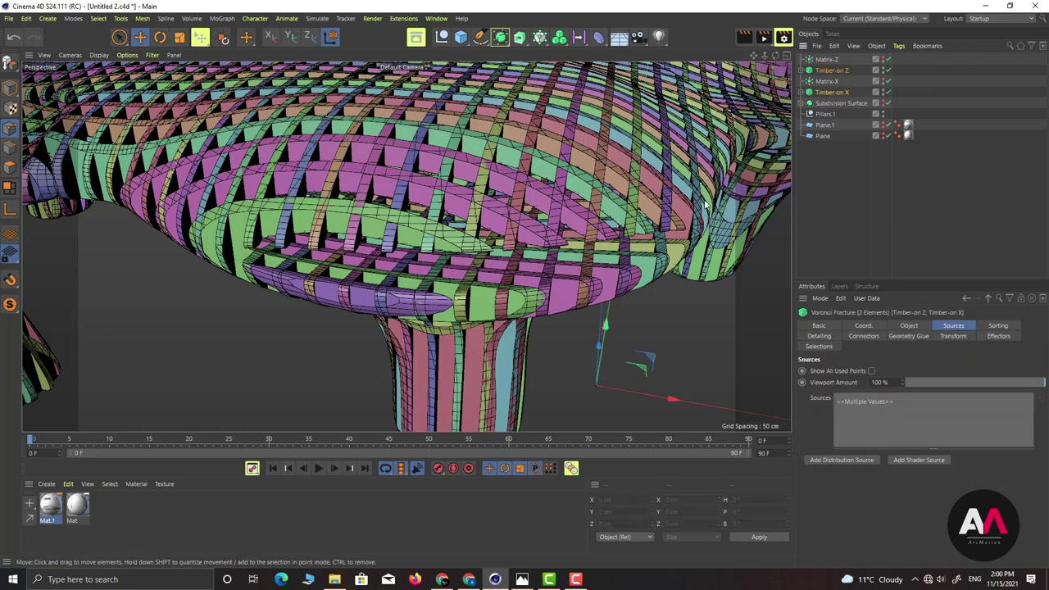
pyautogui.click(906, 326)
pyautogui.click(894, 419)
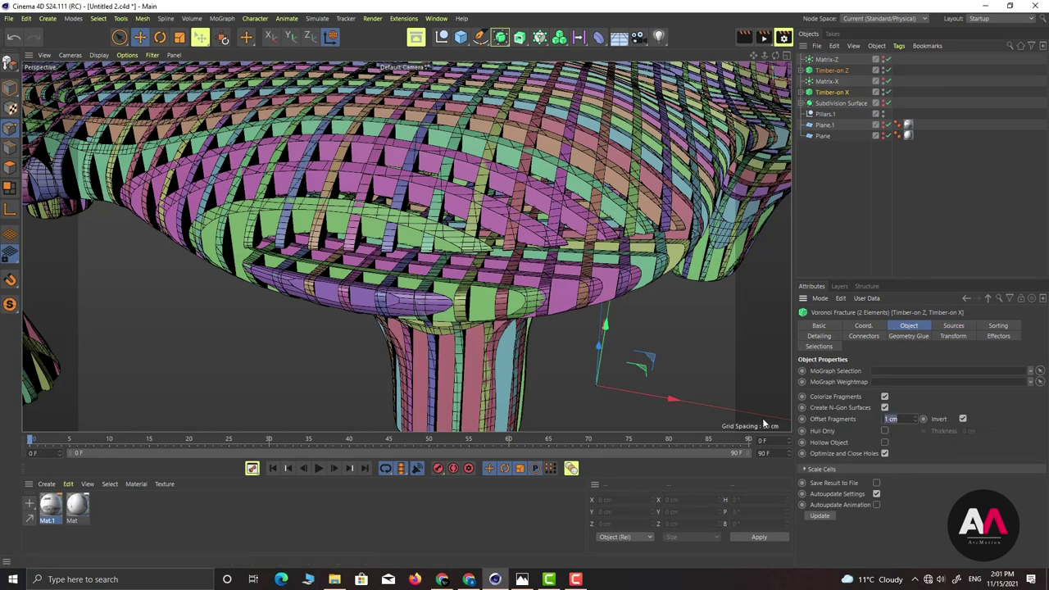
pyautogui.write('0.7')
pyautogui.press('Return')
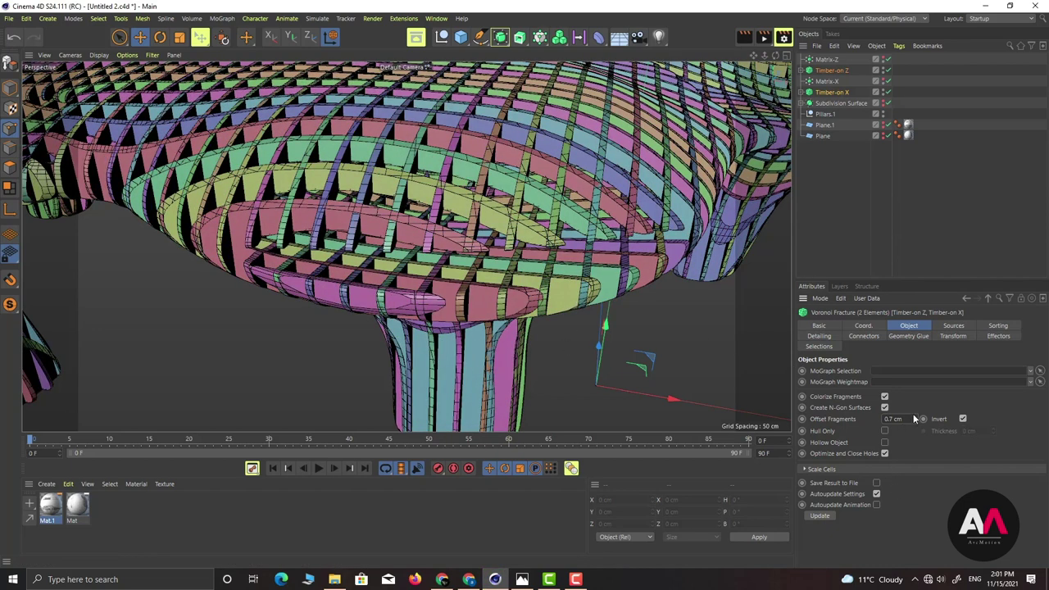
pyautogui.moveTo(912, 419); pyautogui.dragTo(791, 432)
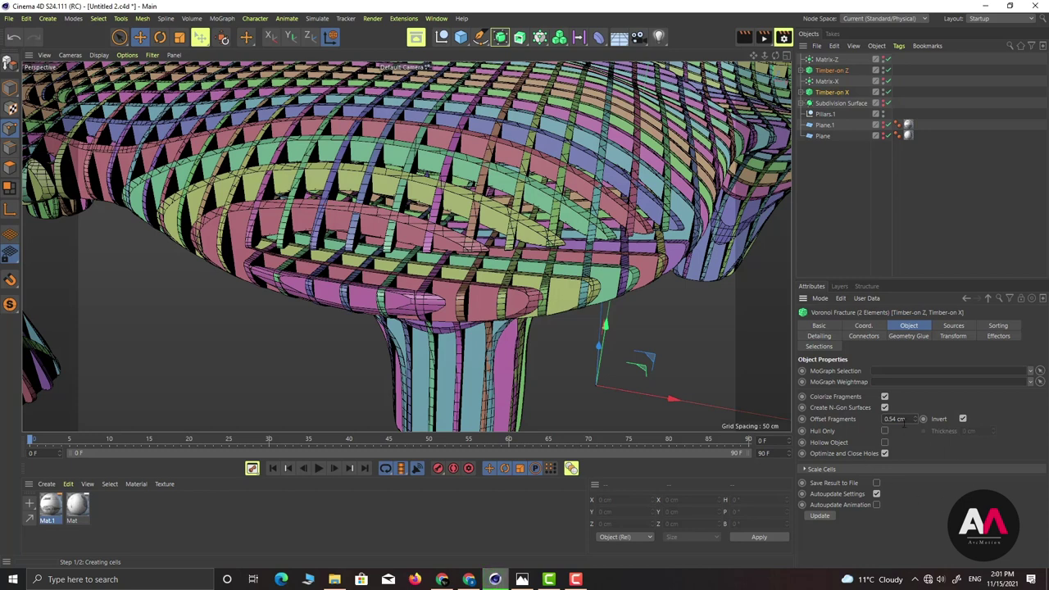
pyautogui.press('Return')
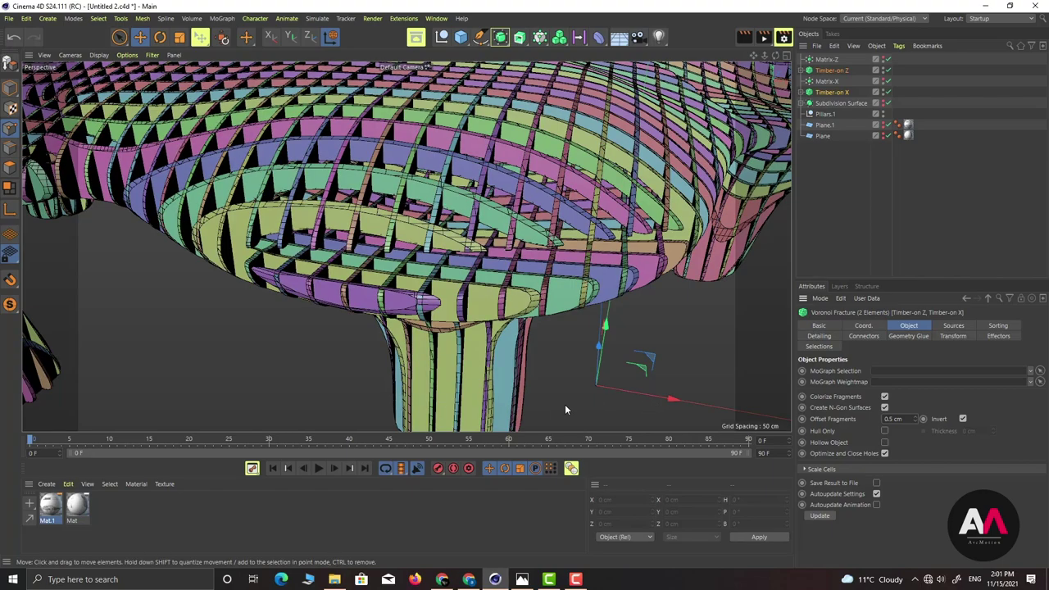
# Tighten the Z rib spacing by setting Matrix-Z's per-step Z position to 5 cm.
pyautogui.keyDown('alt'); pyautogui.moveTo(471, 200); pyautogui.dragTo(322, 187); pyautogui.keyUp('alt')
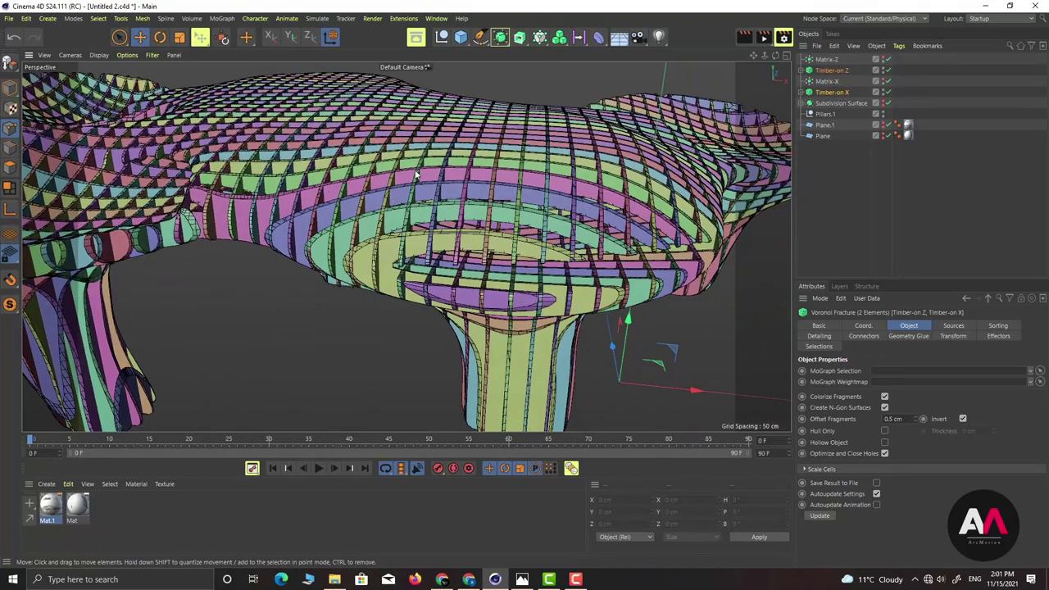
pyautogui.click(829, 60)
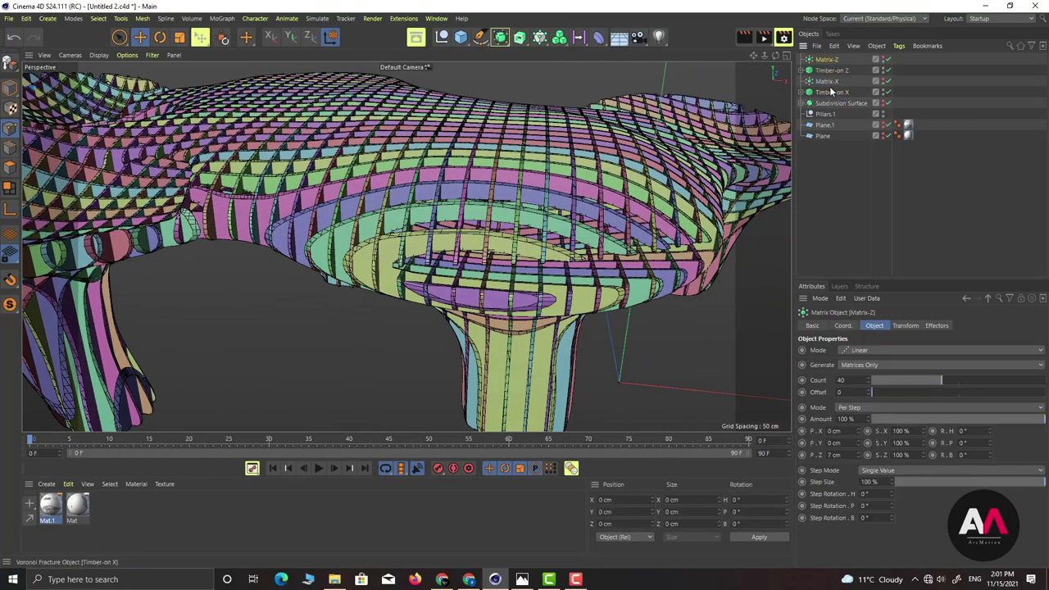
pyautogui.keyDown('ctrl'); pyautogui.click(828, 82); pyautogui.keyUp('ctrl')
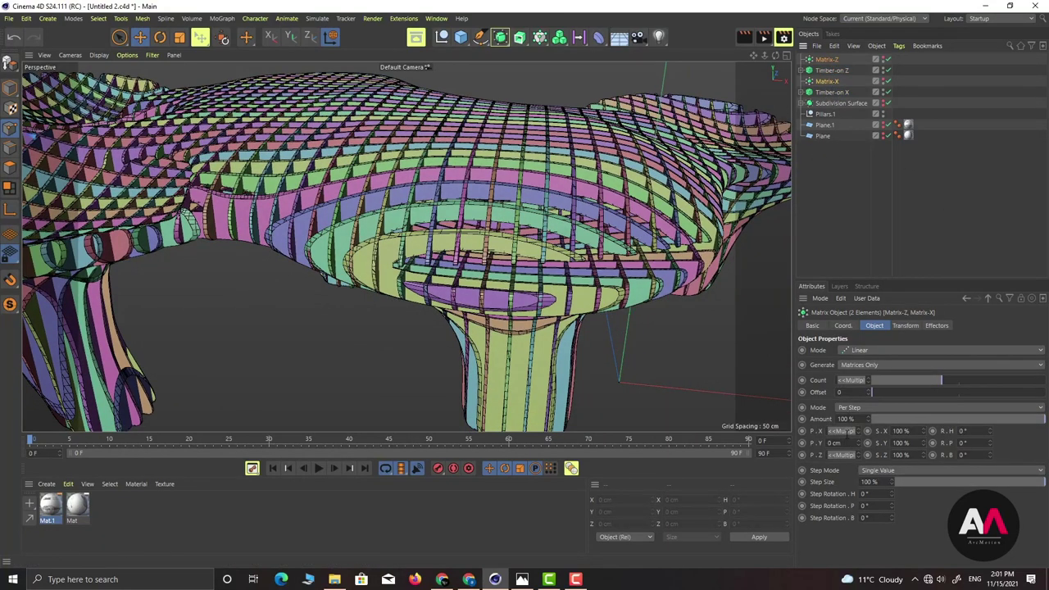
pyautogui.click(831, 61)
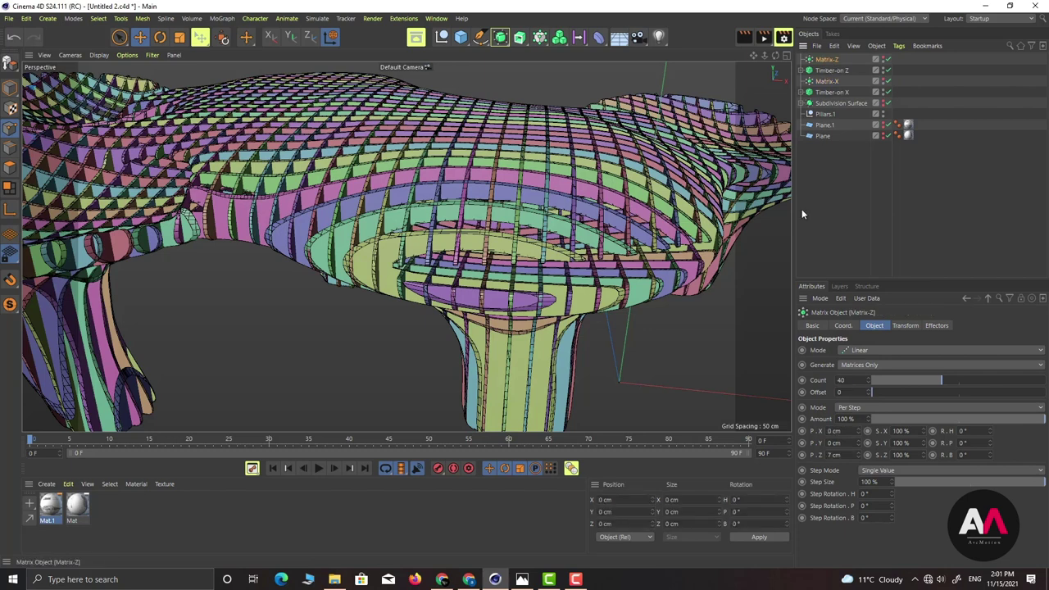
pyautogui.moveTo(844, 455); pyautogui.dragTo(750, 455)
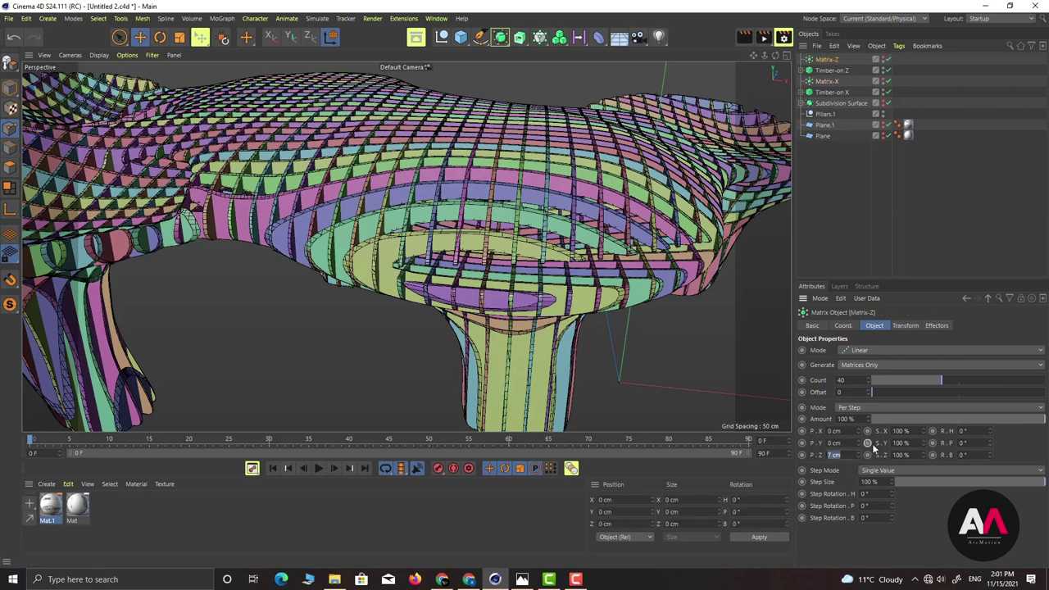
pyautogui.write('5')
pyautogui.press('Return')
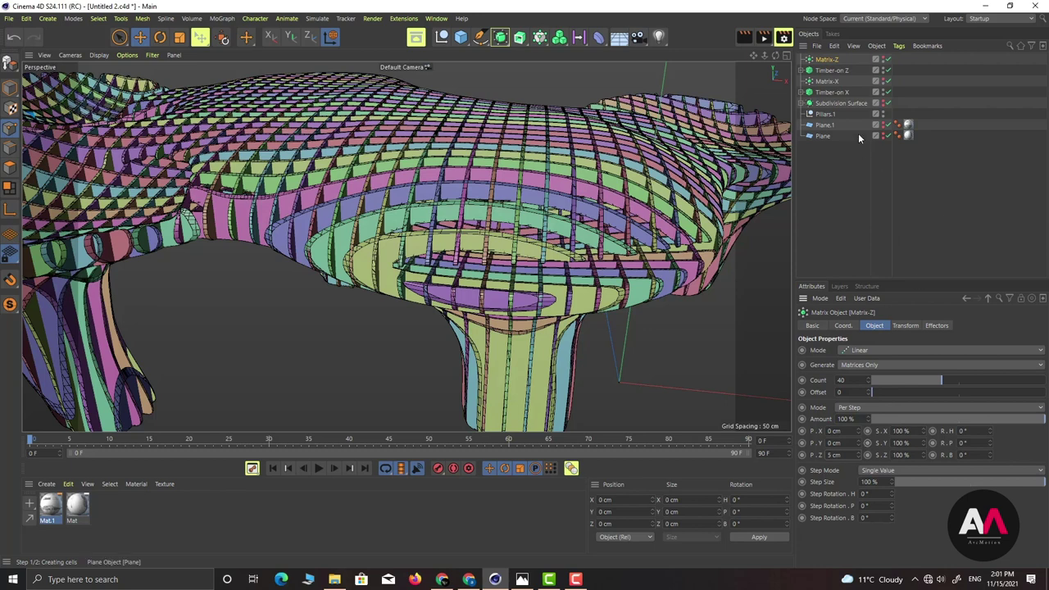
# Tighten the X rib spacing by setting Matrix-X's per-step X position to 5 cm.
pyautogui.click(829, 81)
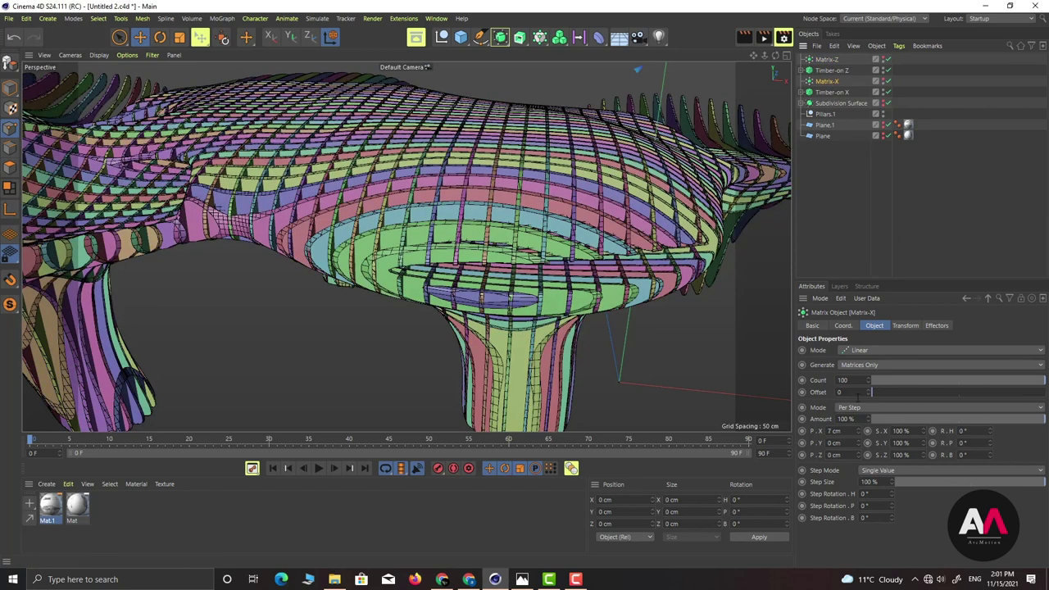
pyautogui.moveTo(843, 431); pyautogui.dragTo(766, 422)
pyautogui.write('5')
pyautogui.press('Return')
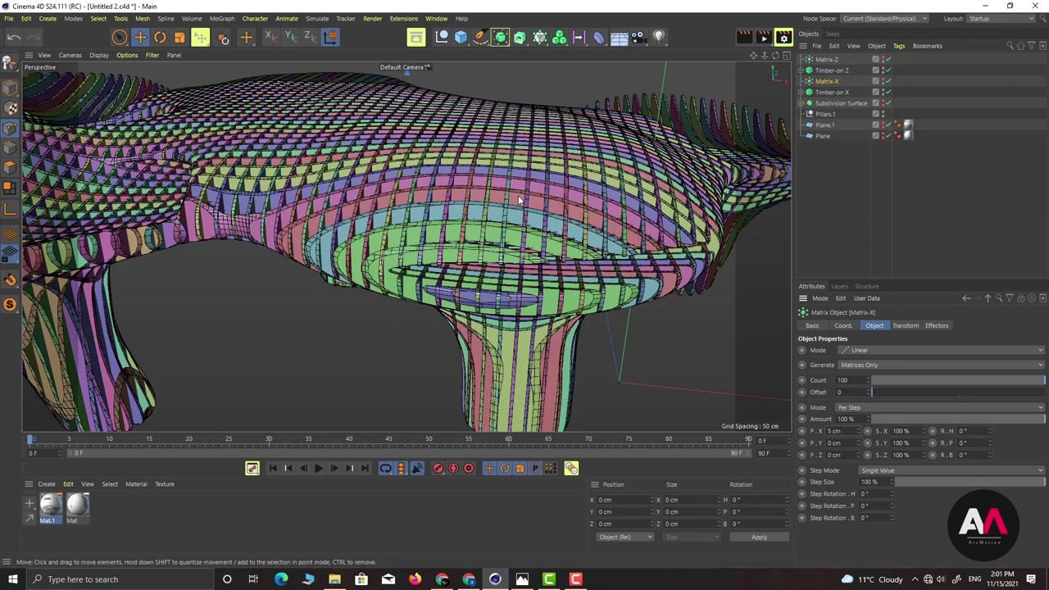
# Raise Matrix-Z's count to 60 so the slices cover the whole canopy.
pyautogui.keyDown('alt'); pyautogui.moveTo(521, 201); pyautogui.dragTo(492, 264); pyautogui.keyUp('alt')
pyautogui.scroll(5, 436, 237)
pyautogui.scroll(-10, 492, 265)
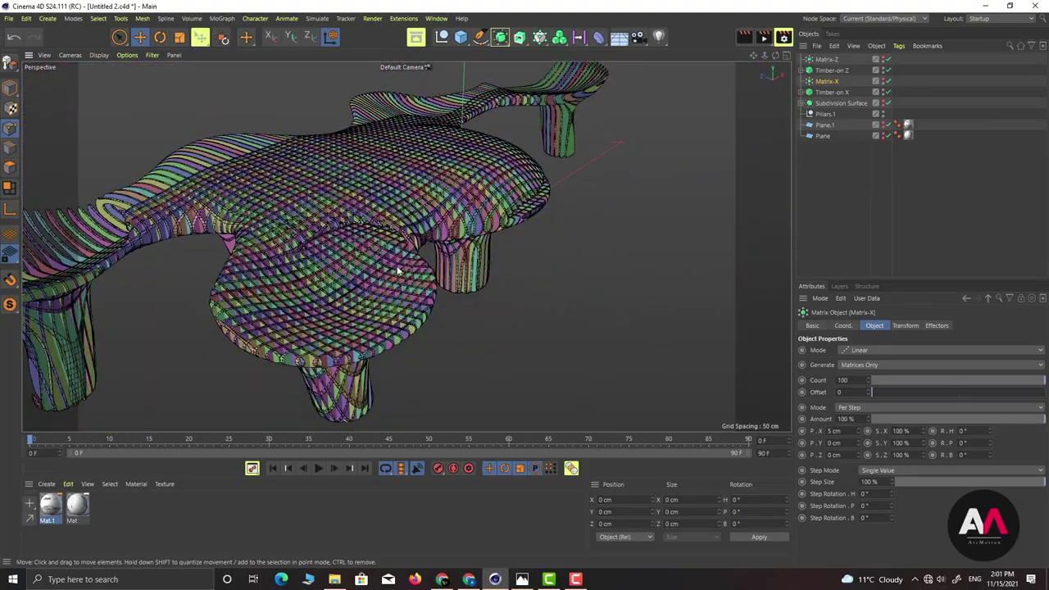
pyautogui.keyDown('alt'); pyautogui.moveTo(398, 271); pyautogui.dragTo(361, 179); pyautogui.keyUp('alt')
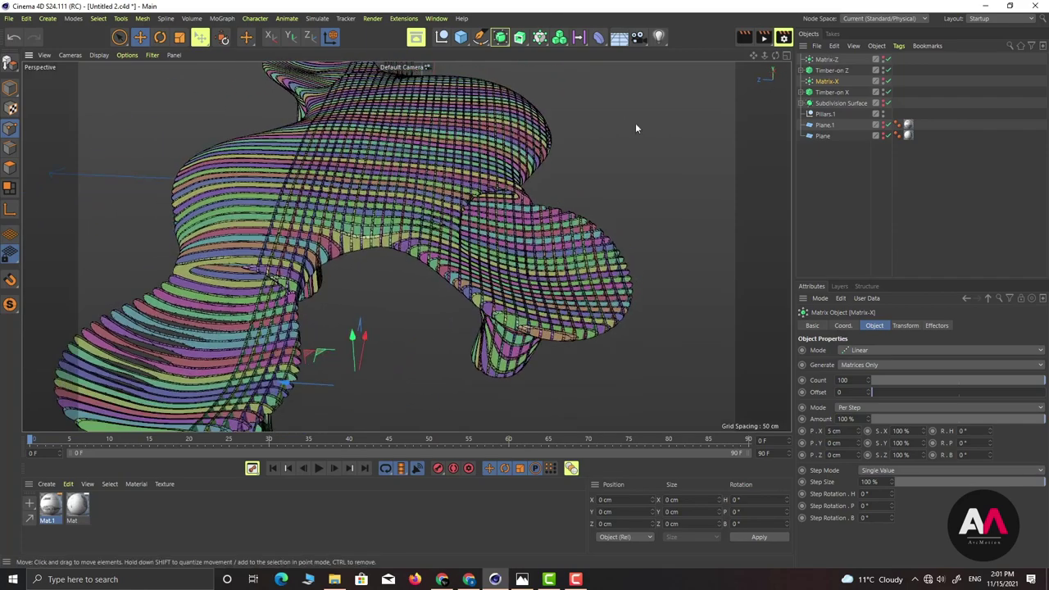
pyautogui.click(827, 59)
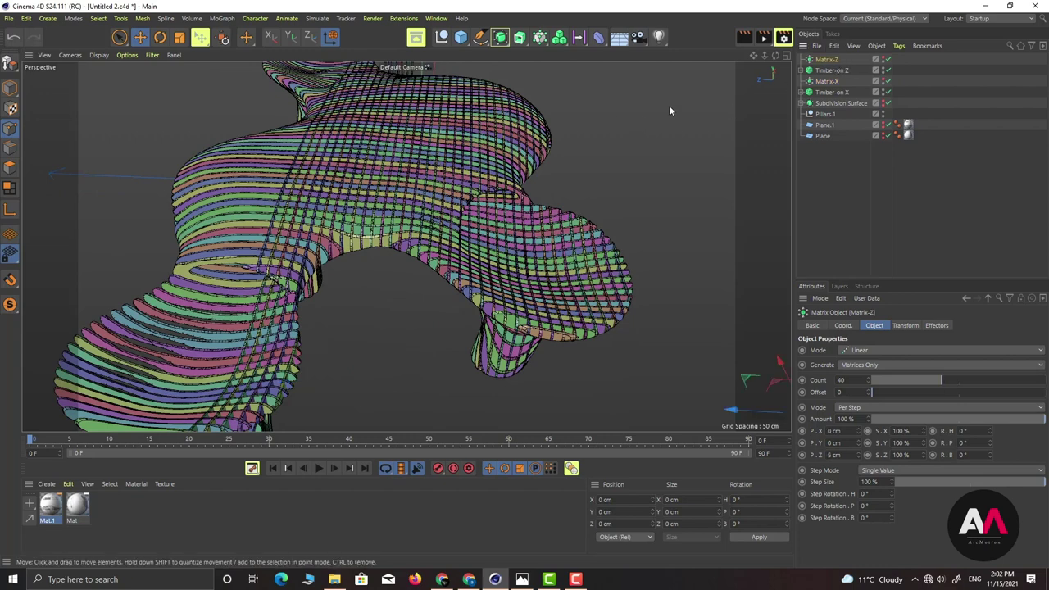
pyautogui.doubleClick(841, 380)
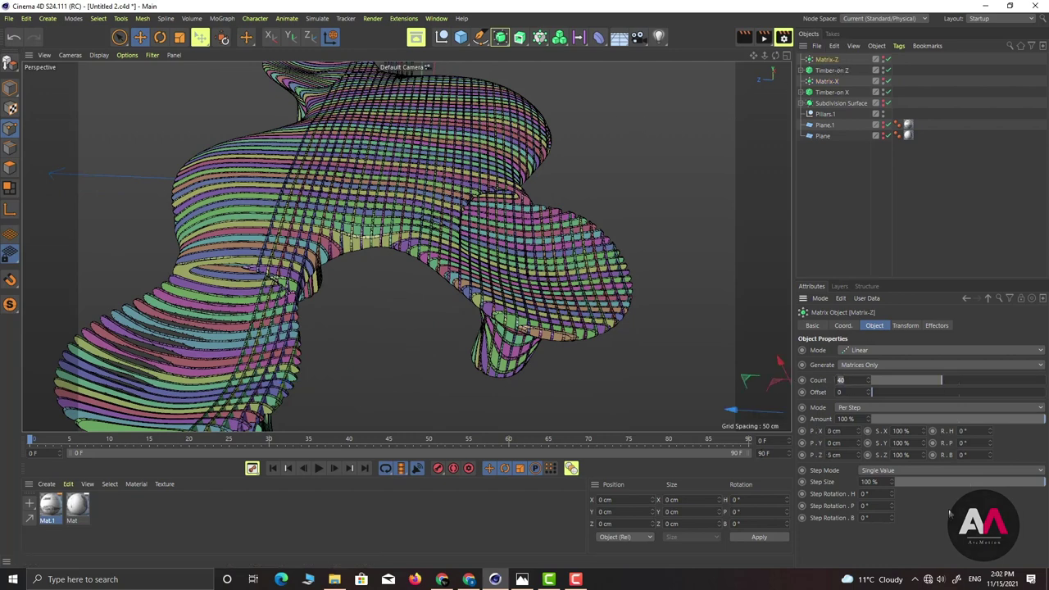
pyautogui.press('Return')
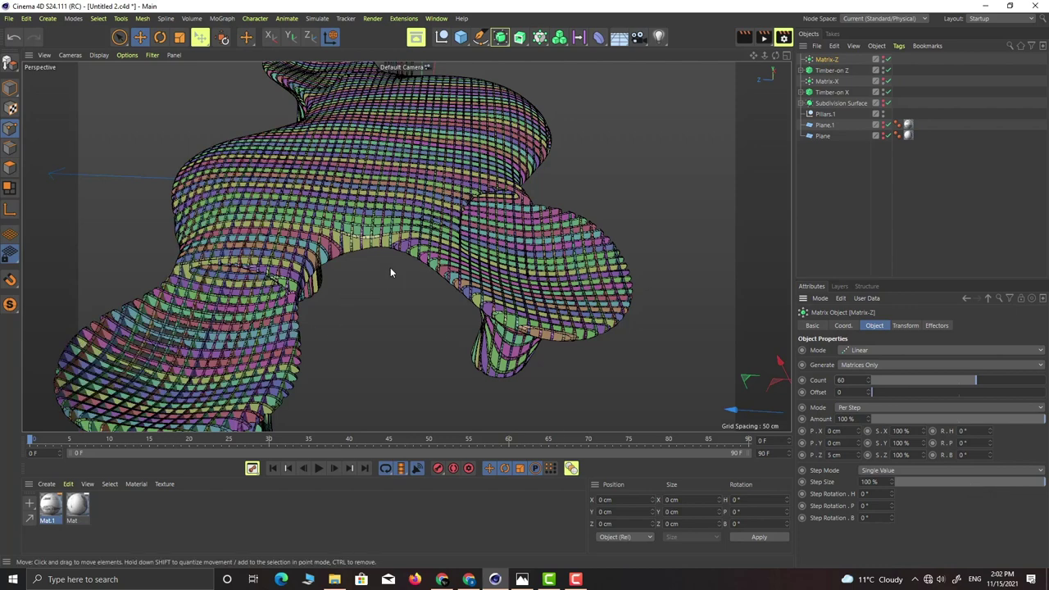
# Raise Matrix-X's count to 120 and on to 130 so the slices reach the canopy's far end.
pyautogui.scroll(-5, 386, 267)
pyautogui.keyDown('alt'); pyautogui.moveTo(326, 228); pyautogui.dragTo(344, 155); pyautogui.keyUp('alt')
pyautogui.scroll(4, 356, 168)
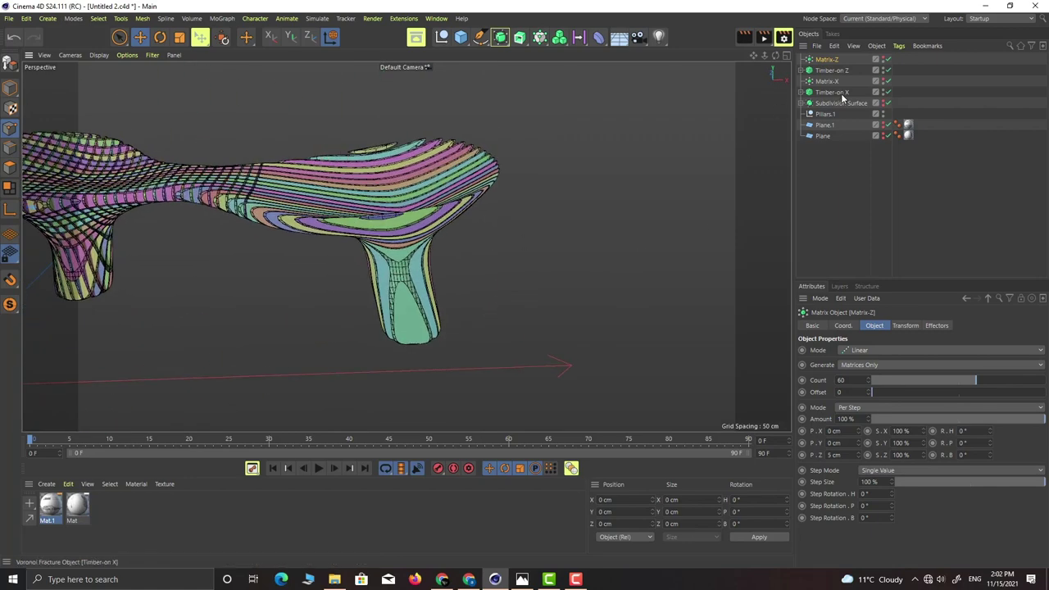
pyautogui.click(828, 81)
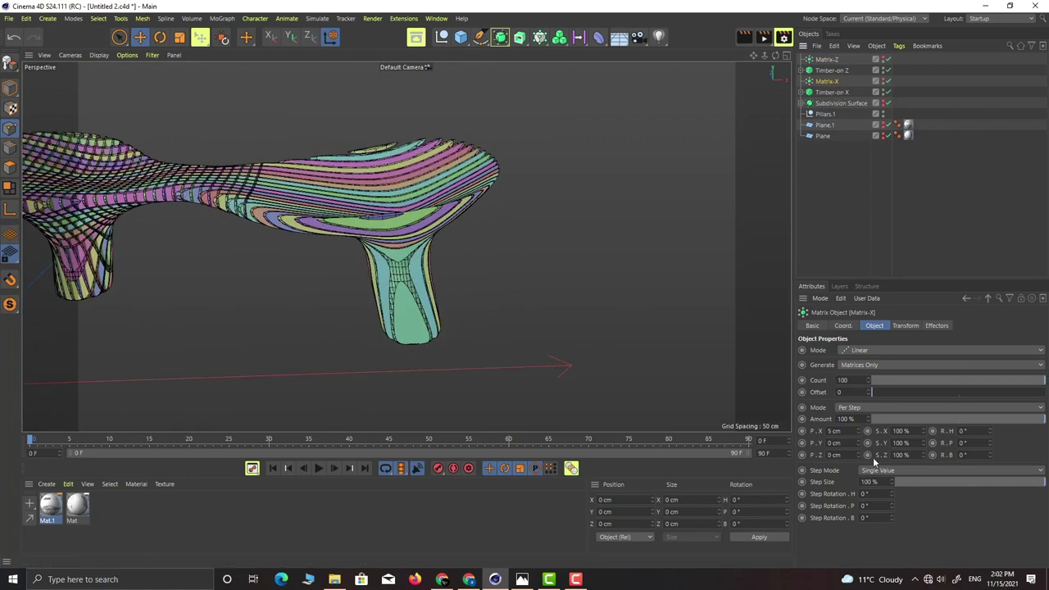
pyautogui.doubleClick(857, 380)
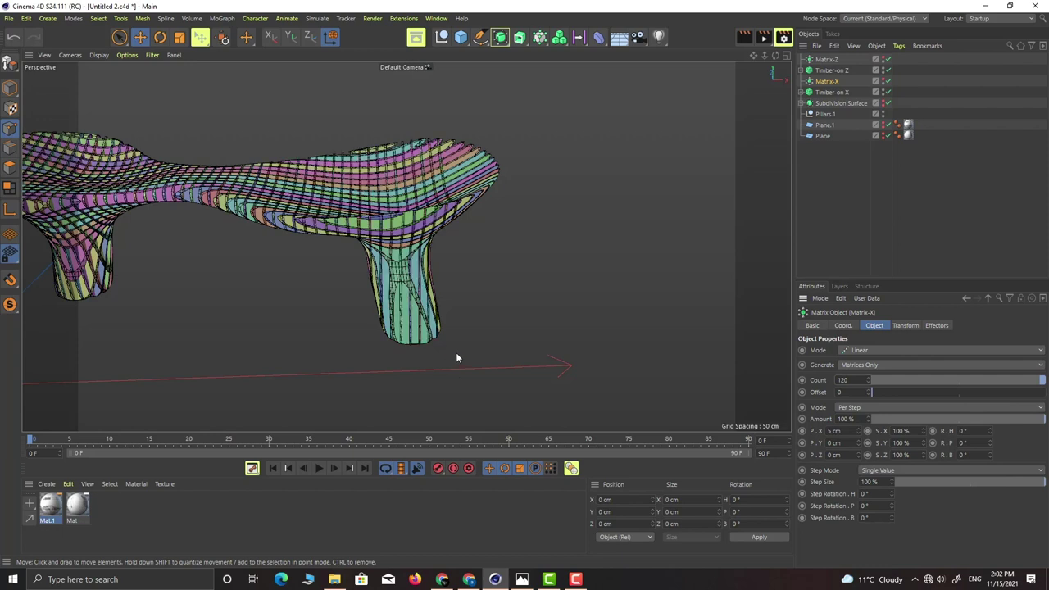
pyautogui.moveTo(848, 381); pyautogui.dragTo(639, 384)
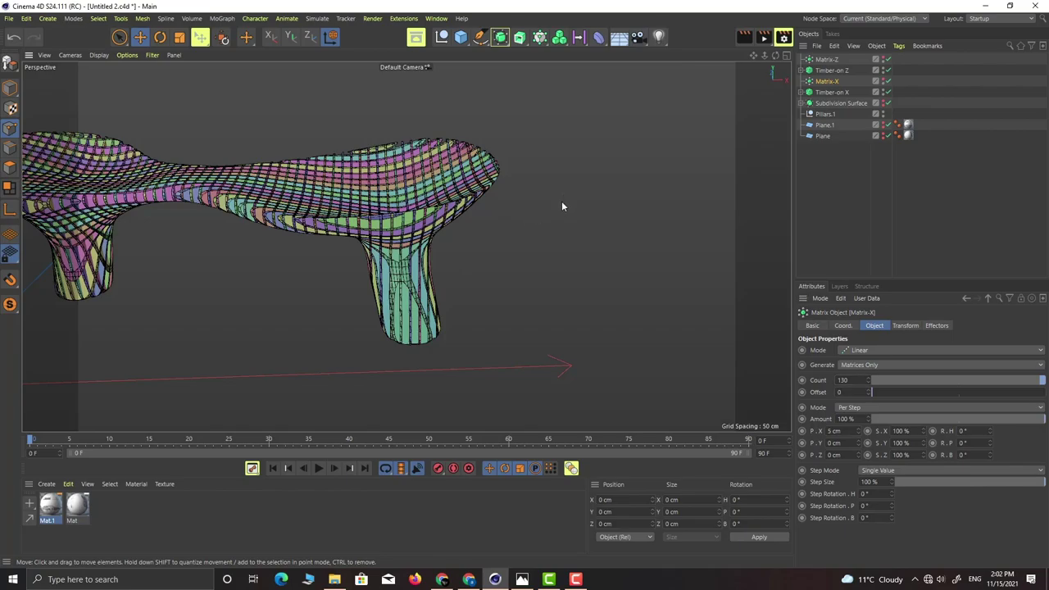
# Examine the pillars up close and the whole canopy from the side to check the rib lattice.
pyautogui.keyDown('alt'); pyautogui.moveTo(563, 206); pyautogui.dragTo(88, 277); pyautogui.keyUp('alt')
pyautogui.keyDown('alt'); pyautogui.moveTo(236, 300); pyautogui.dragTo(224, 264); pyautogui.keyUp('alt')
pyautogui.keyDown('alt'); pyautogui.moveTo(223, 264); pyautogui.dragTo(366, 243, button='middle'); pyautogui.keyUp('alt')
pyautogui.scroll(5, 365, 244)
pyautogui.keyDown('alt'); pyautogui.moveTo(366, 242); pyautogui.dragTo(298, 334); pyautogui.keyUp('alt')
pyautogui.keyDown('alt'); pyautogui.moveTo(297, 334); pyautogui.dragTo(290, 333, button='right'); pyautogui.keyUp('alt')
pyautogui.keyDown('alt'); pyautogui.moveTo(333, 282); pyautogui.dragTo(399, 310, button='right'); pyautogui.keyUp('alt')
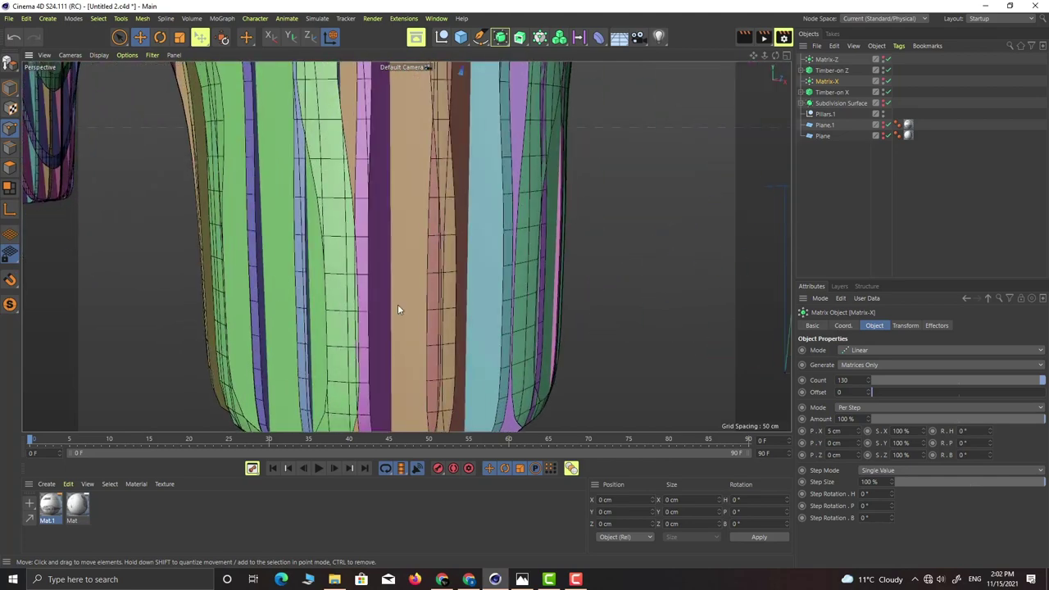
pyautogui.keyDown('alt'); pyautogui.moveTo(304, 251); pyautogui.dragTo(254, 270, button='right'); pyautogui.keyUp('alt')
pyautogui.keyDown('alt'); pyautogui.moveTo(334, 235); pyautogui.dragTo(305, 234); pyautogui.keyUp('alt')
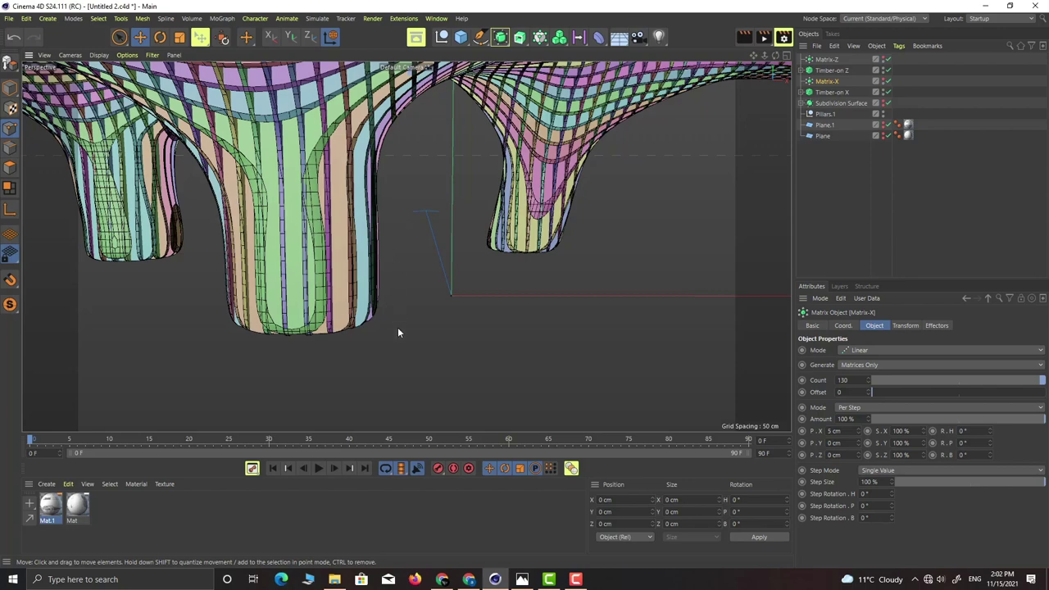
pyautogui.keyDown('alt'); pyautogui.moveTo(365, 233); pyautogui.dragTo(330, 260, button='right'); pyautogui.keyUp('alt')
pyautogui.keyDown('alt'); pyautogui.moveTo(521, 215); pyautogui.dragTo(437, 257, button='right'); pyautogui.keyUp('alt')
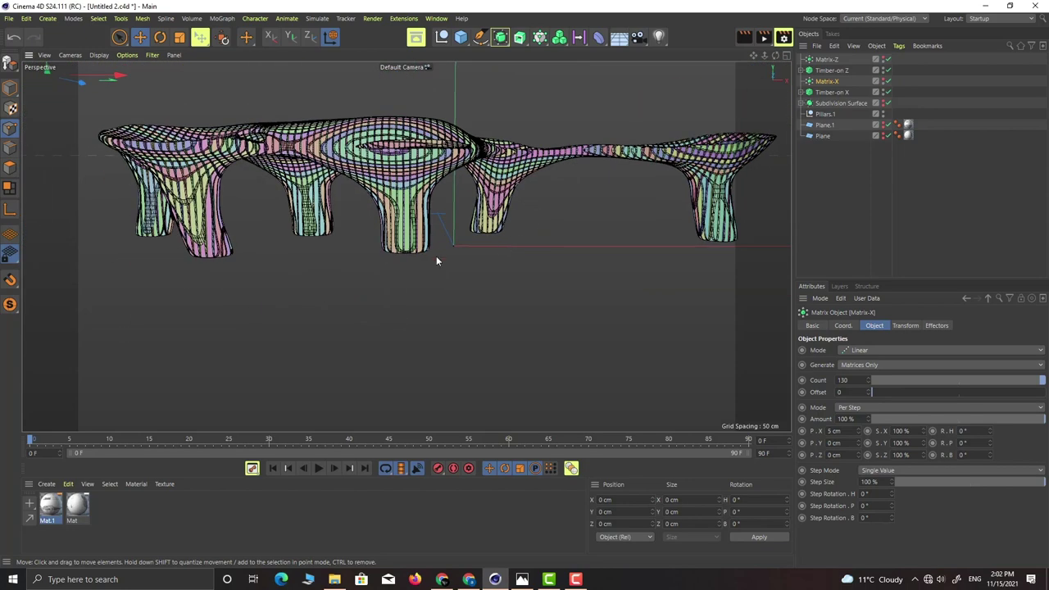
# Inspect the finished lattice around the pillars, flared rims and canopy top, then switch to Photos to compare it with the reference photo.
pyautogui.keyDown('alt'); pyautogui.moveTo(211, 234); pyautogui.dragTo(281, 161, button='right'); pyautogui.keyUp('alt')
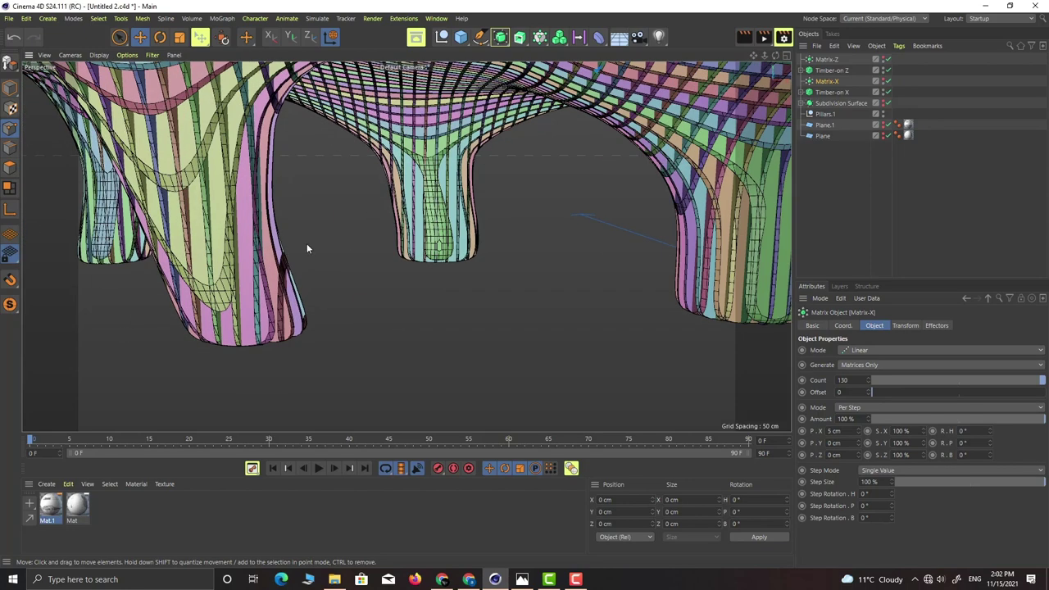
pyautogui.moveTo(306, 248)
pyautogui.keyDown('alt'); pyautogui.mouseDown()
pyautogui.moveTo(419, 291)
pyautogui.moveTo(298, 237)
pyautogui.moveTo(364, 234)
pyautogui.moveTo(408, 159)
pyautogui.moveTo(369, 252)
pyautogui.mouseUp(); pyautogui.keyUp('alt')
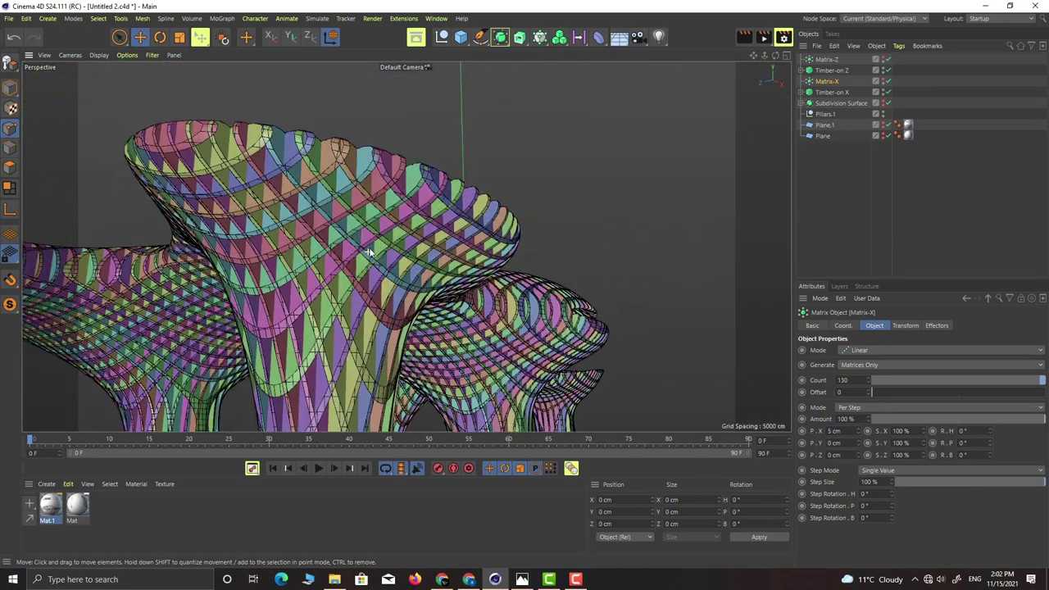
pyautogui.moveTo(215, 184)
pyautogui.keyDown('alt'); pyautogui.mouseDown()
pyautogui.moveTo(285, 210)
pyautogui.moveTo(444, 194)
pyautogui.moveTo(427, 213)
pyautogui.moveTo(459, 287)
pyautogui.moveTo(374, 218)
pyautogui.moveTo(288, 251)
pyautogui.moveTo(300, 240)
pyautogui.mouseUp(); pyautogui.keyUp('alt')
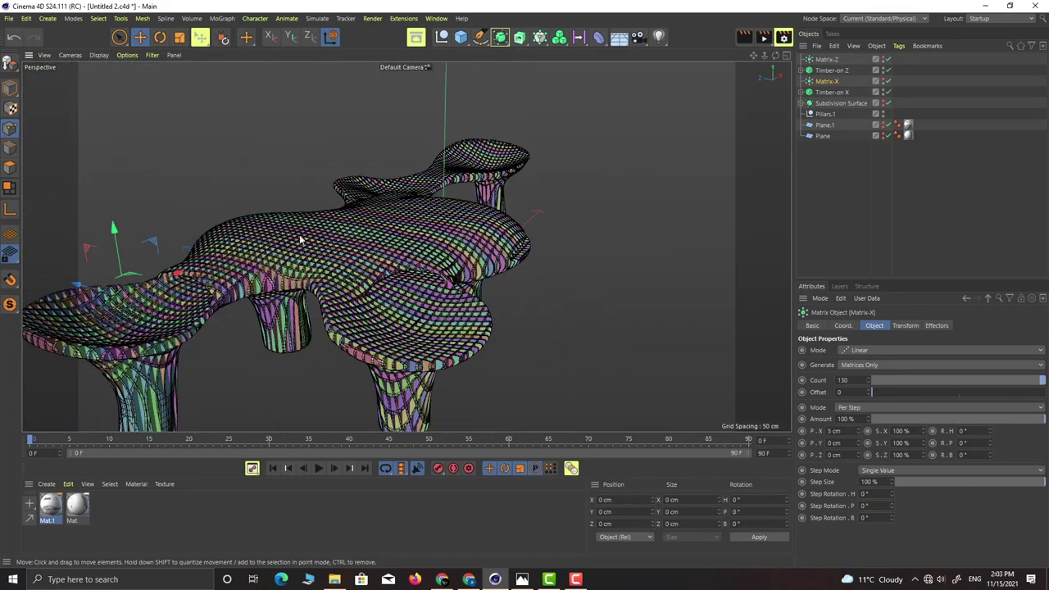
pyautogui.scroll(-3, 421, 223)
pyautogui.keyDown('alt'); pyautogui.moveTo(400, 238); pyautogui.dragTo(393, 234); pyautogui.keyUp('alt')
pyautogui.scroll(1, 410, 230)
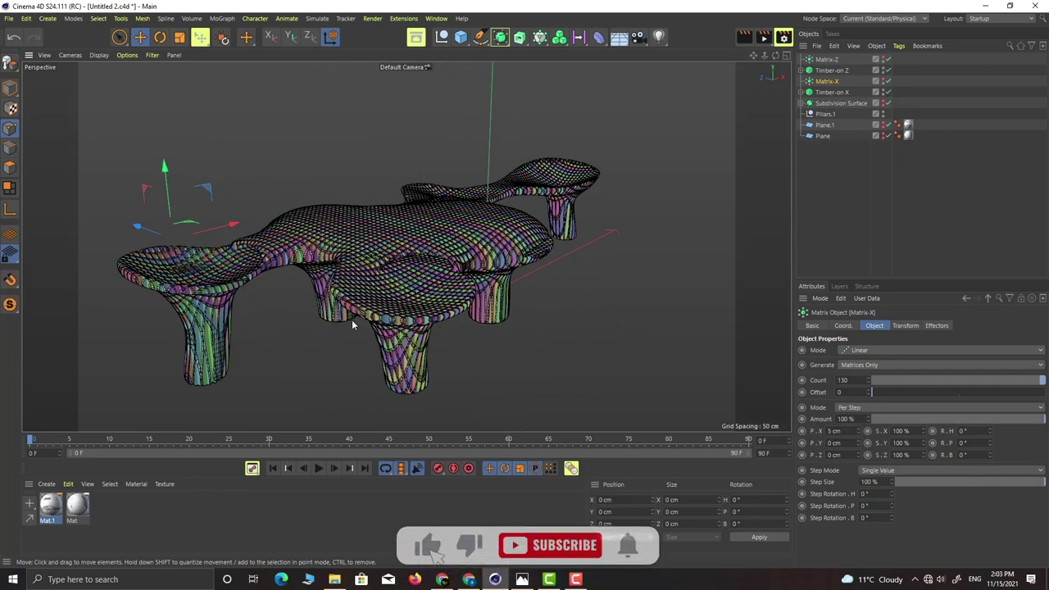
pyautogui.scroll(4, 459, 236)
pyautogui.keyDown('alt'); pyautogui.moveTo(385, 272); pyautogui.dragTo(287, 340); pyautogui.keyUp('alt')
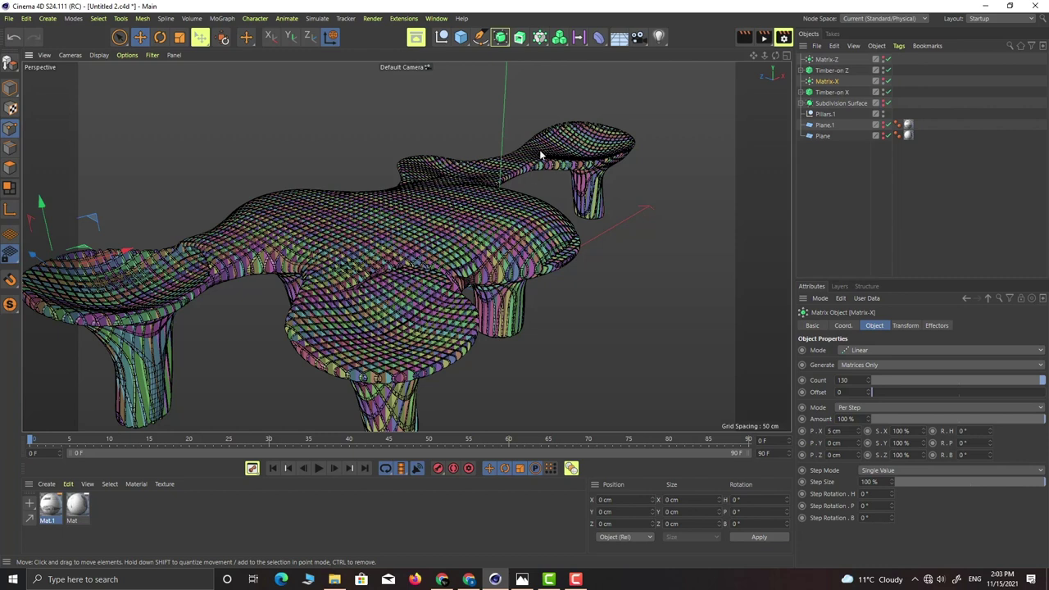
pyautogui.keyDown('alt'); pyautogui.moveTo(372, 256); pyautogui.dragTo(376, 258); pyautogui.keyUp('alt')
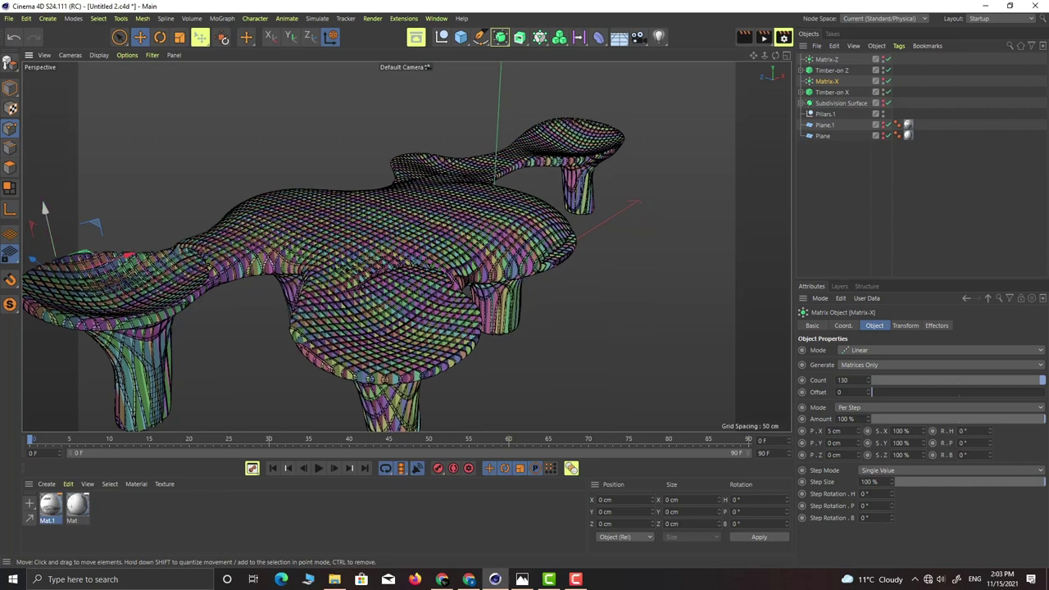
pyautogui.click(522, 579)
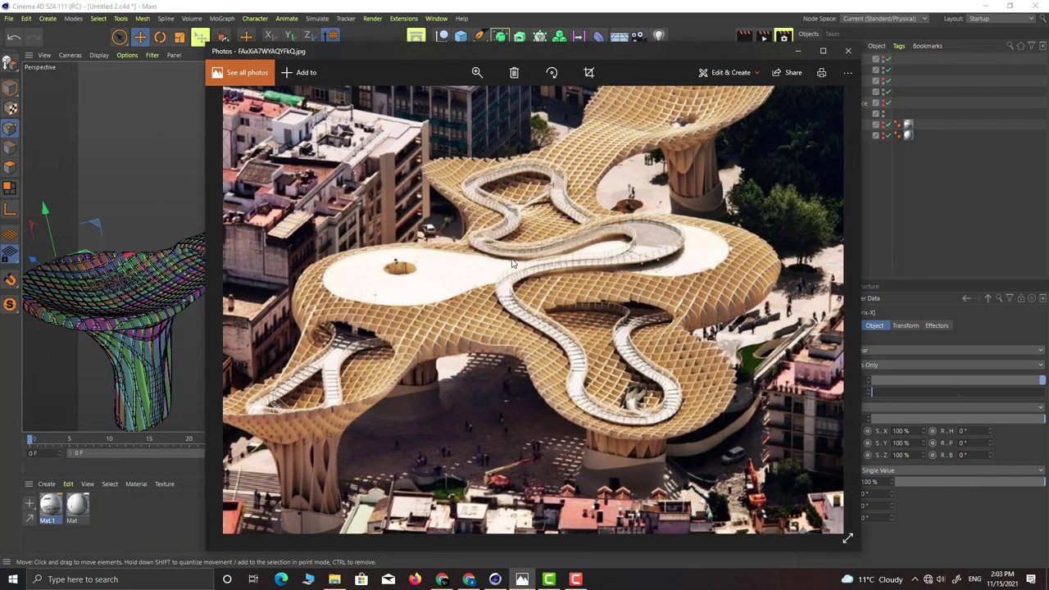